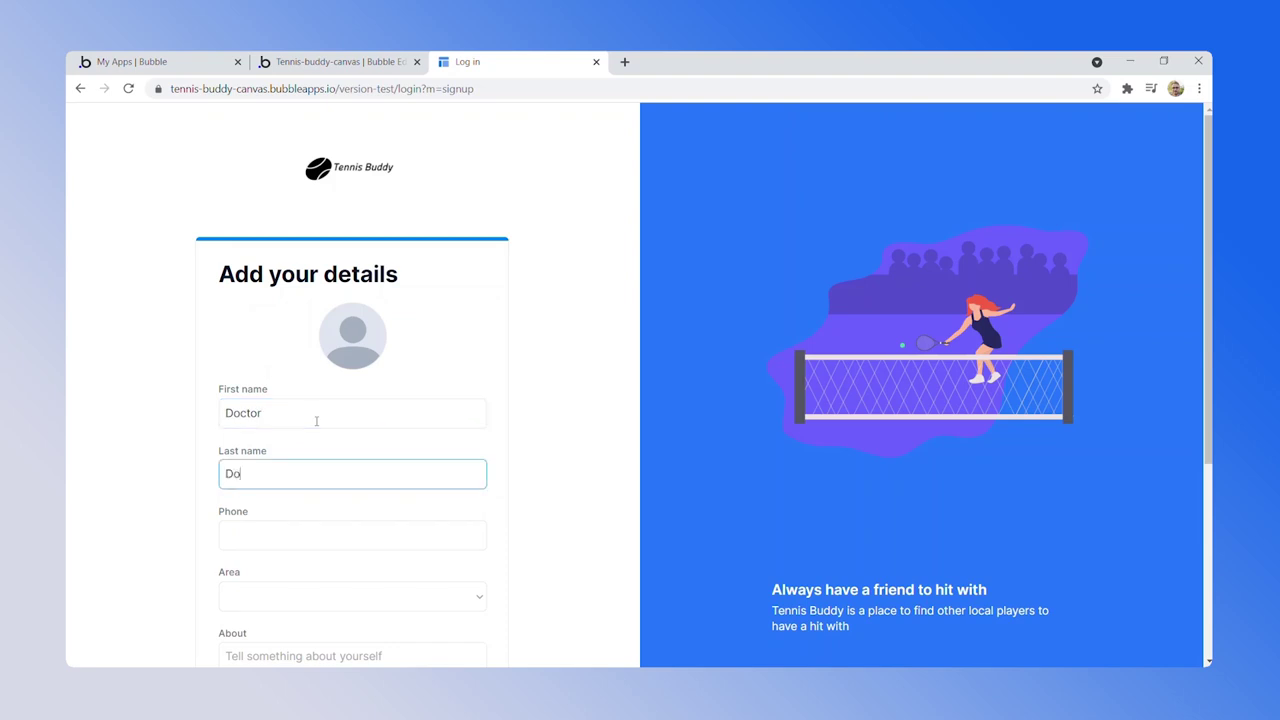
{"action": "key", "text": "Tab"}
Choose North as the area, add the About text 'Avid tennis player, looking for someone to have a hit with!', and continue
{"action": "key", "text": "Down"}
{"action": "key", "text": "Tab"}
{"action": "type", "text": "Avid tennis player, looking for someone to have a hit with!"}
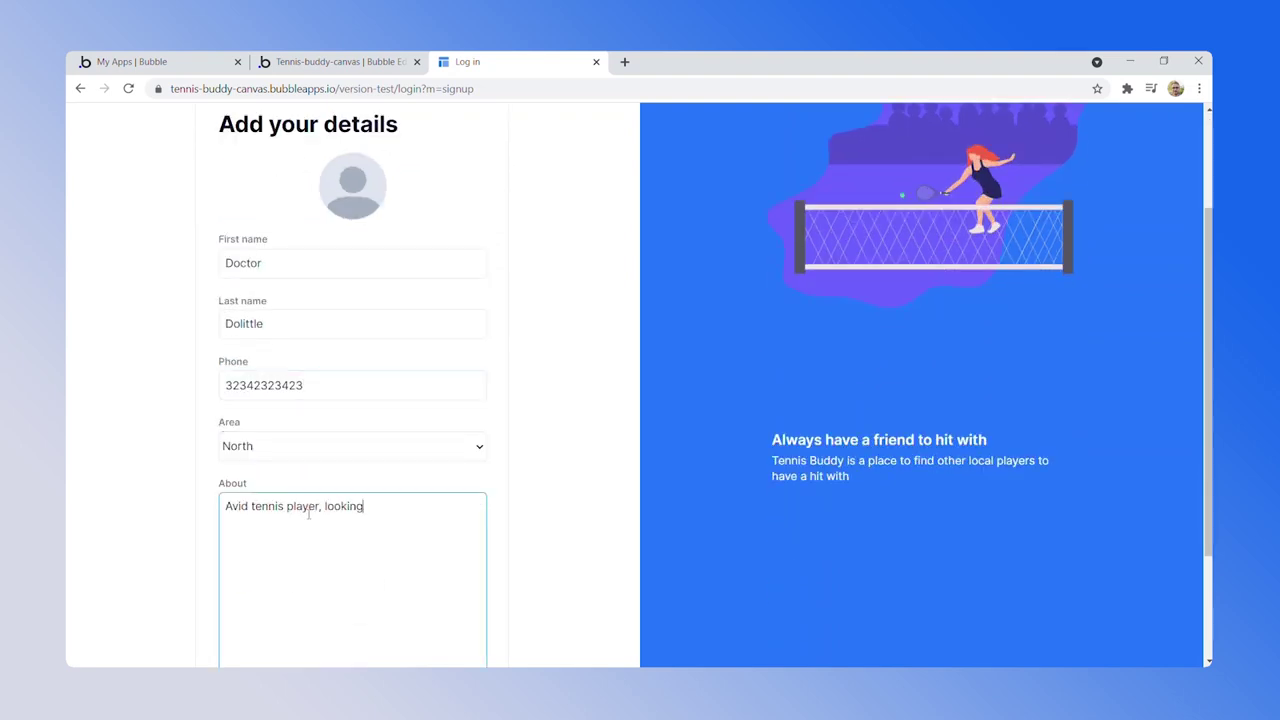
{"action": "scroll", "coordinate": [380, 542], "scroll_direction": "down", "scroll_amount": 2}
{"action": "left_click", "coordinate": [380, 542]}
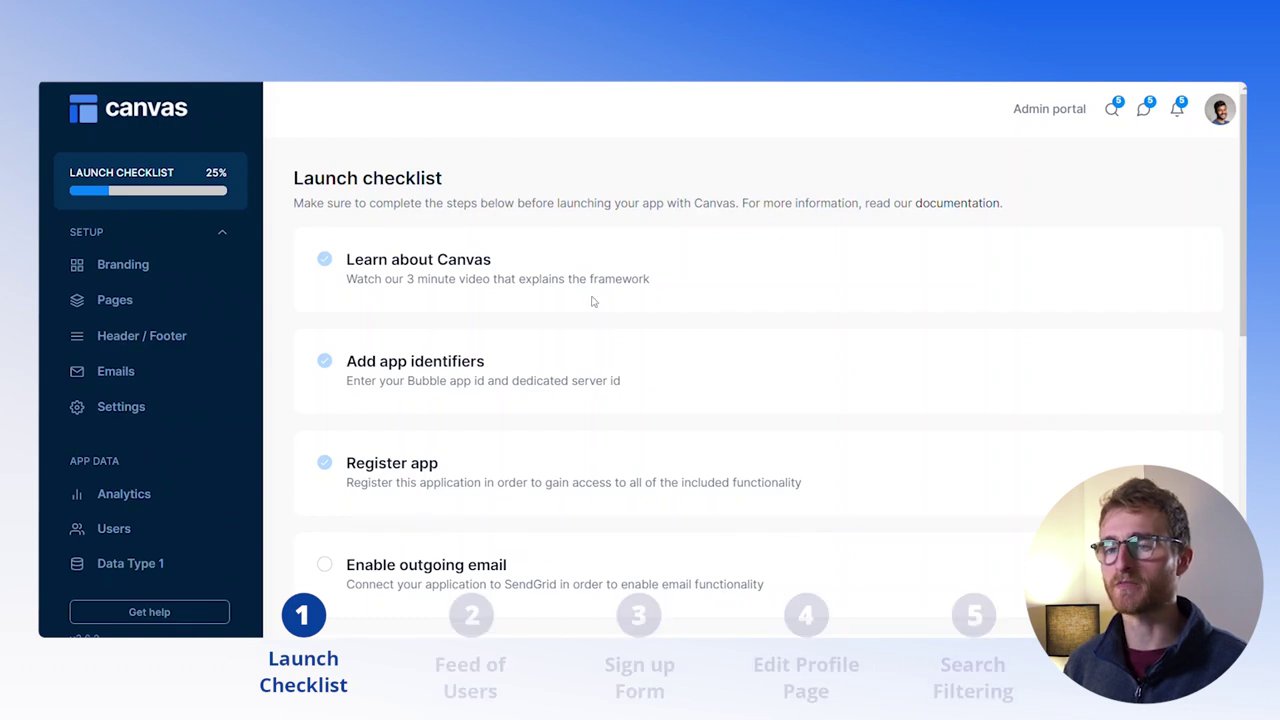
Replace the app name 'Sample app' with 'Tennis Buddy' and save it
{"action": "scroll", "coordinate": [591, 301], "scroll_direction": "down", "scroll_amount": 1}
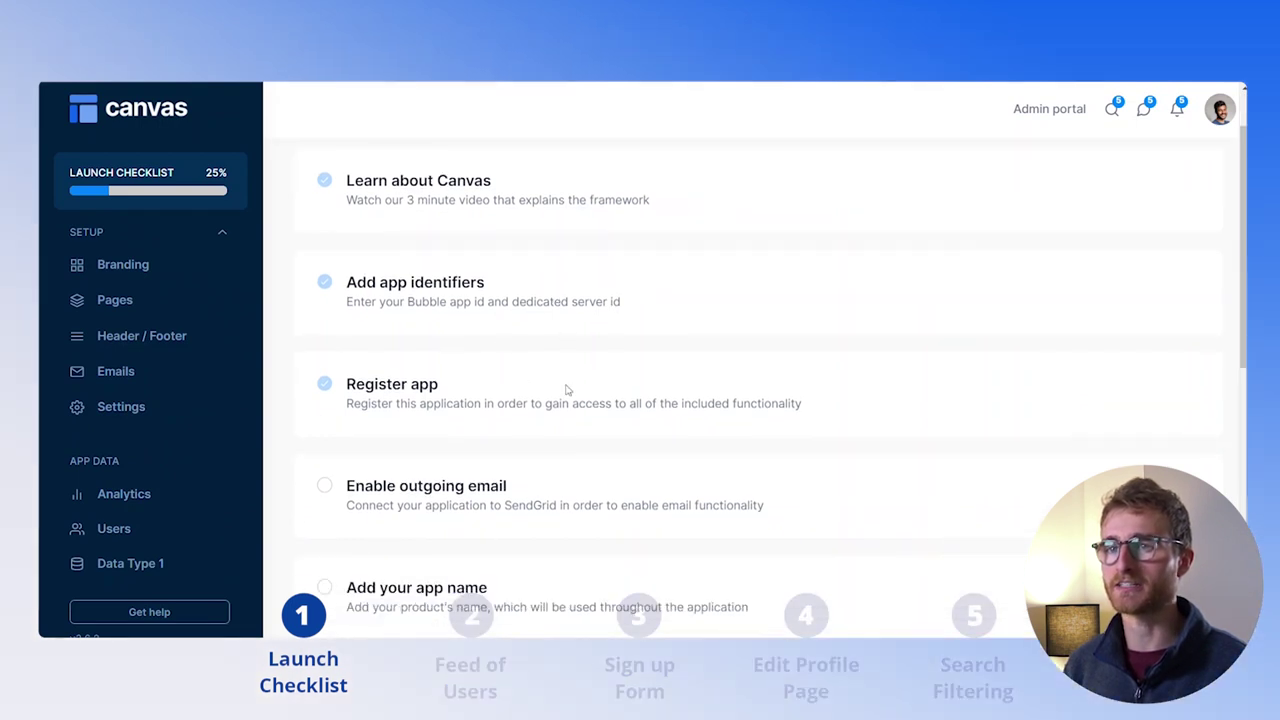
{"action": "scroll", "coordinate": [563, 338], "scroll_direction": "down", "scroll_amount": 2}
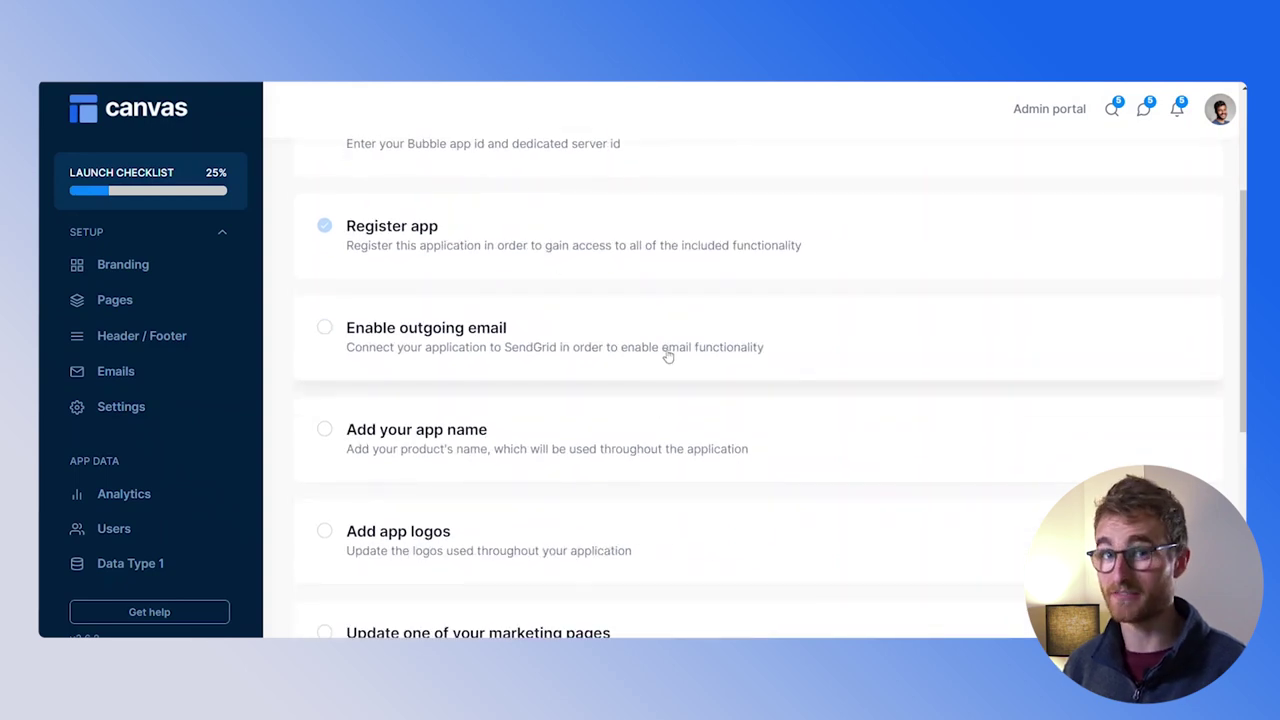
{"action": "scroll", "coordinate": [560, 320], "scroll_direction": "down", "scroll_amount": 2}
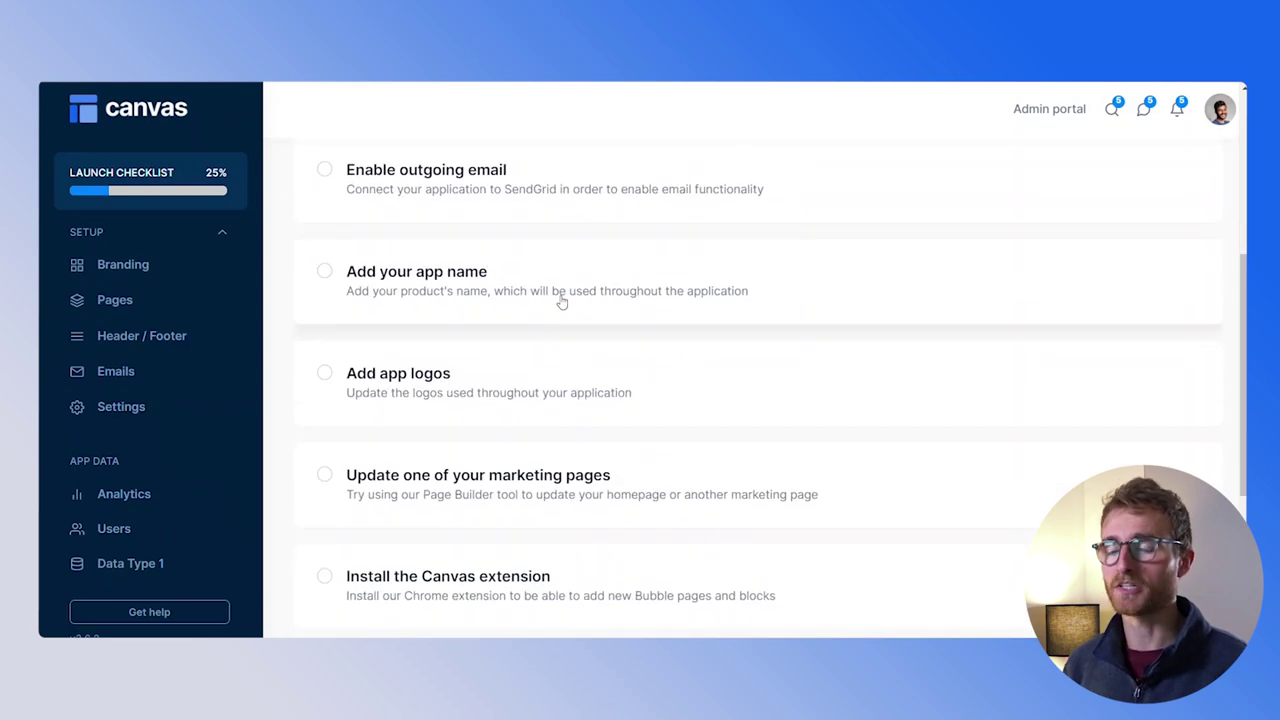
{"action": "left_click", "coordinate": [560, 296]}
{"action": "key", "text": "ctrl+a"}
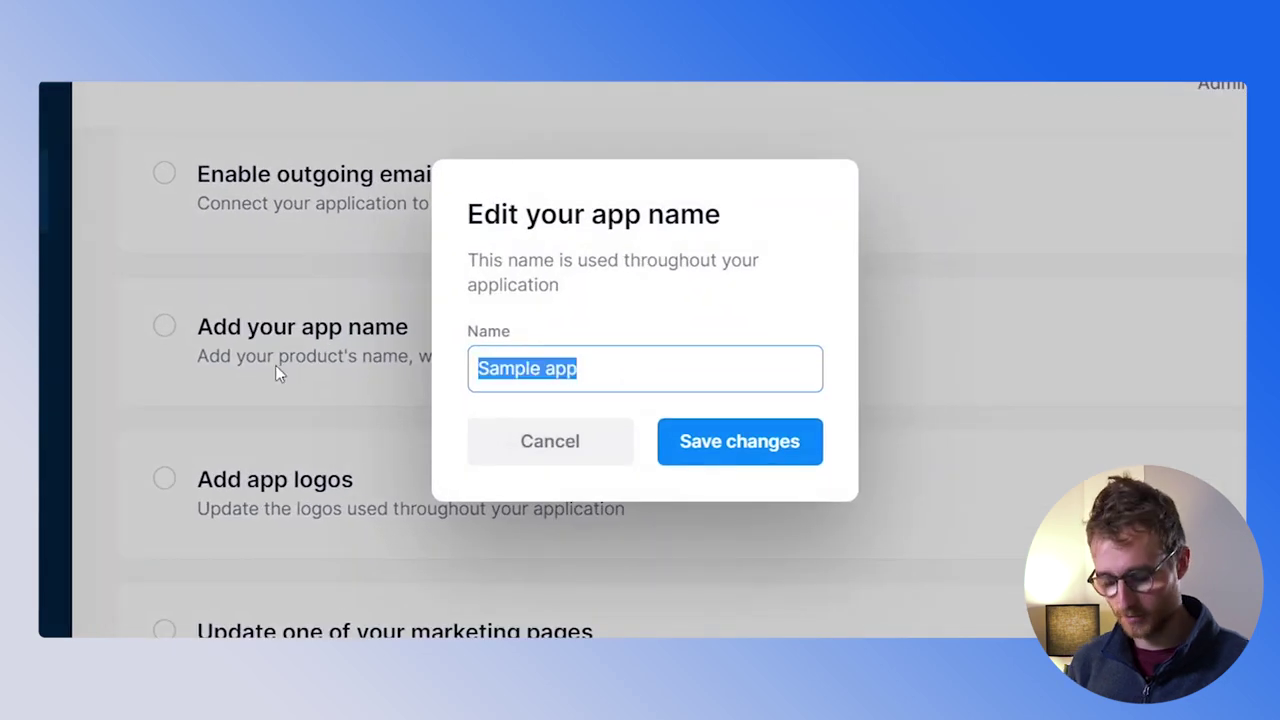
{"action": "type", "text": "Tennis"}
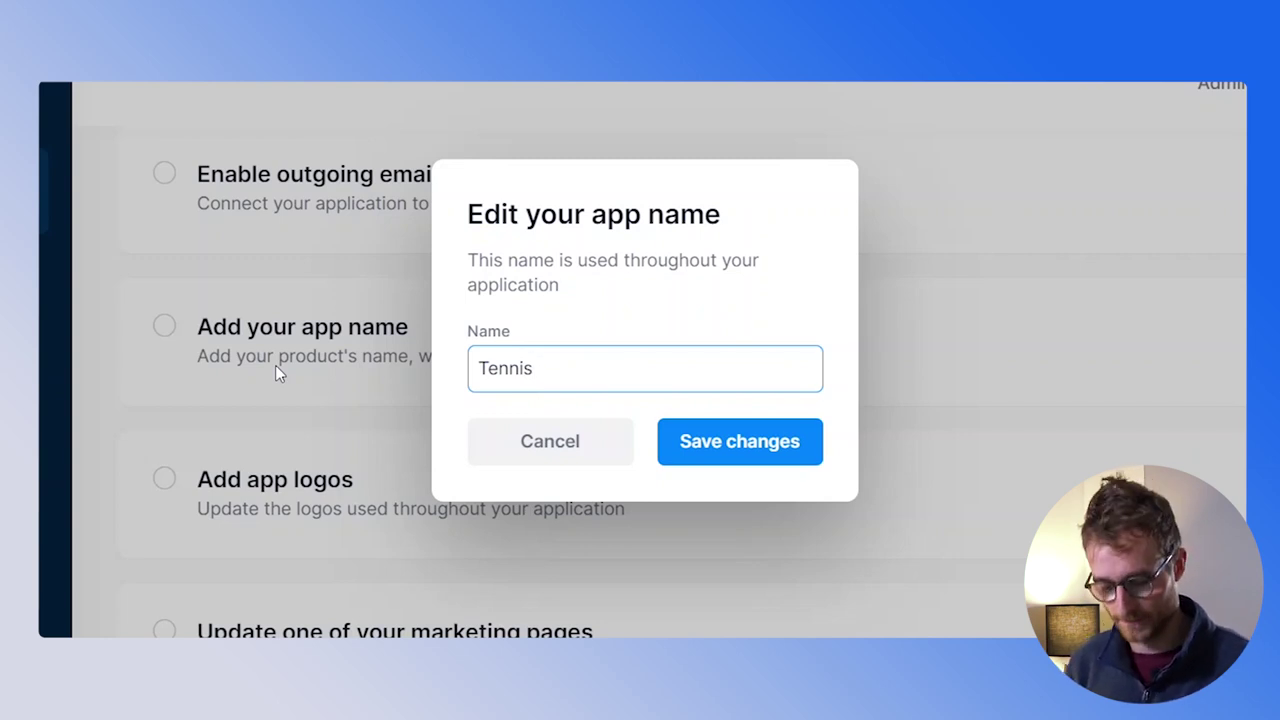
{"action": "type", "text": "Buddy"}
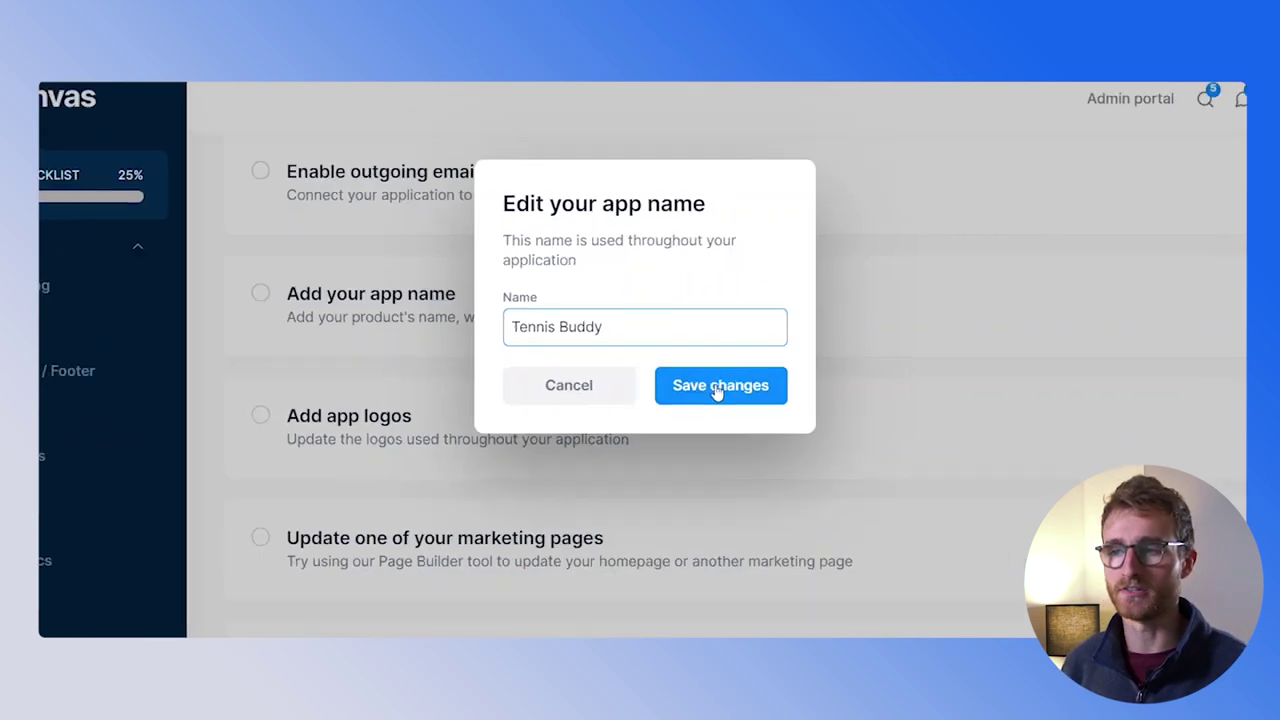
{"action": "left_click", "coordinate": [716, 390]}
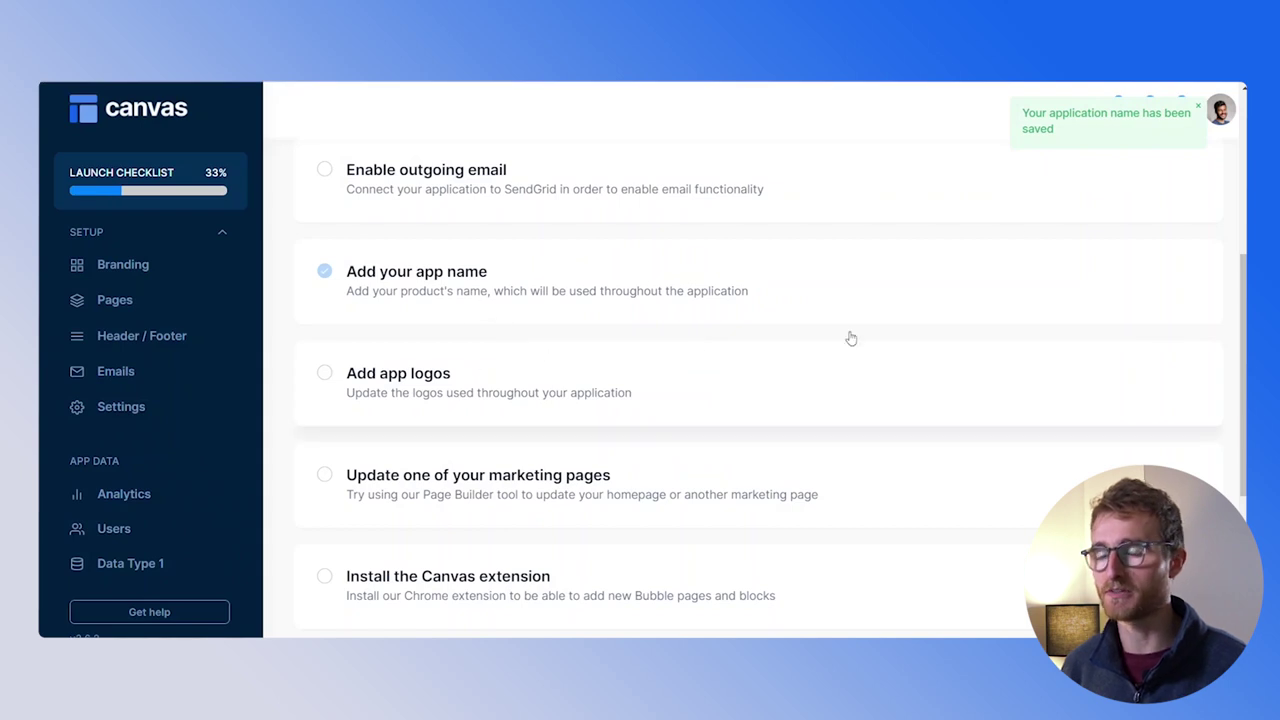
Upload the Tennis Buddy files to the dark and light website logos, the next logo slot and both icon slots
{"action": "left_click", "coordinate": [510, 376]}
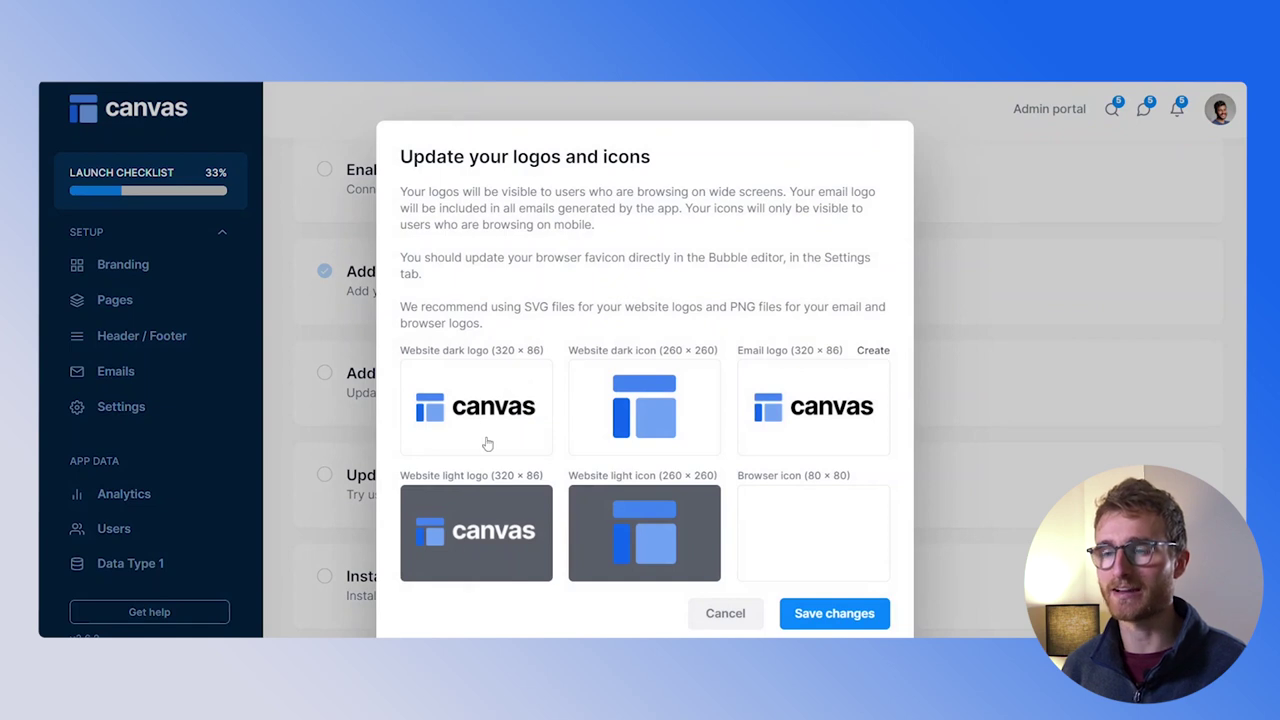
{"action": "left_click", "coordinate": [530, 406]}
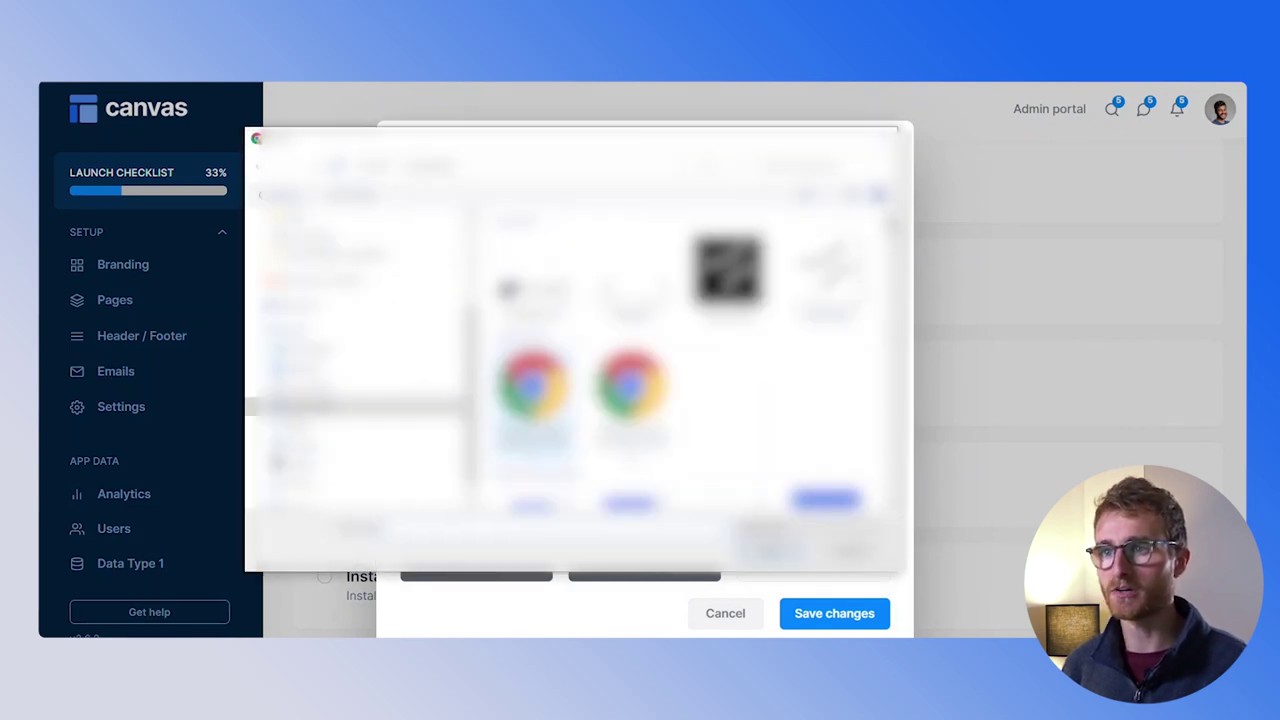
{"action": "double_click", "coordinate": [533, 390]}
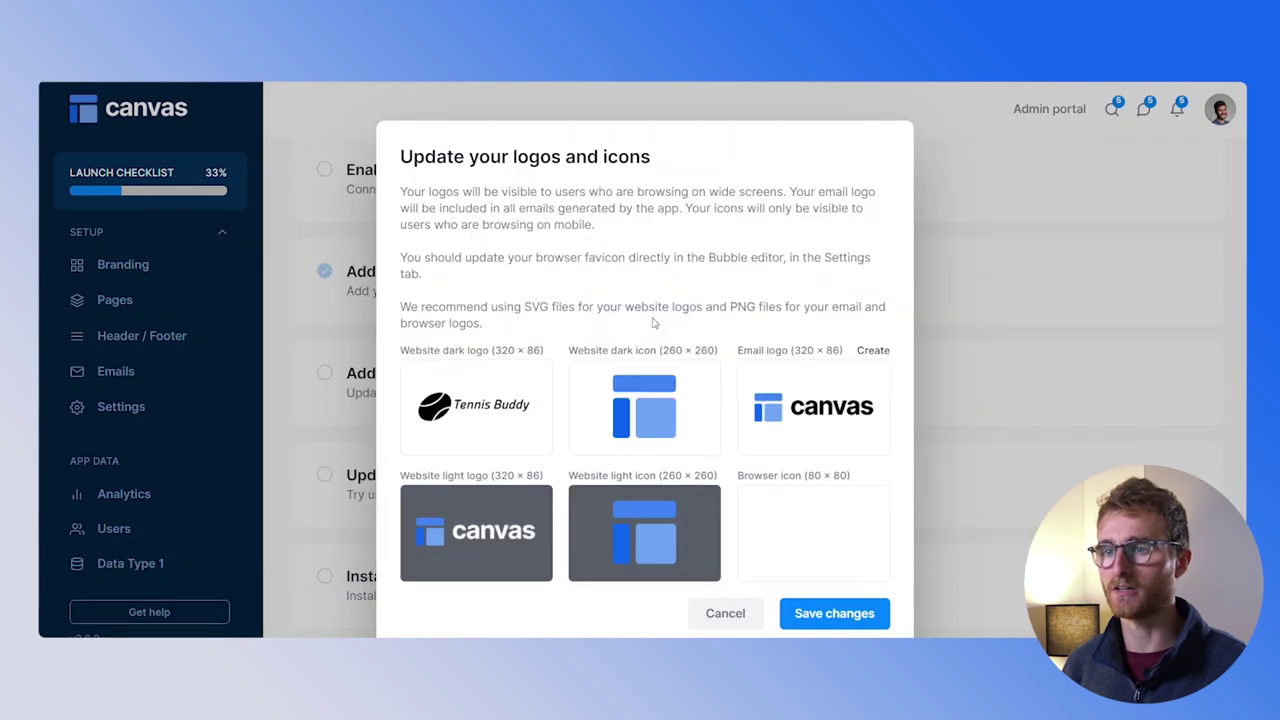
{"action": "left_click", "coordinate": [470, 530]}
{"action": "double_click", "coordinate": [759, 292]}
{"action": "left_click", "coordinate": [510, 497]}
{"action": "double_click", "coordinate": [833, 298]}
{"action": "left_click", "coordinate": [644, 533]}
{"action": "double_click", "coordinate": [833, 298]}
{"action": "left_click", "coordinate": [813, 533]}
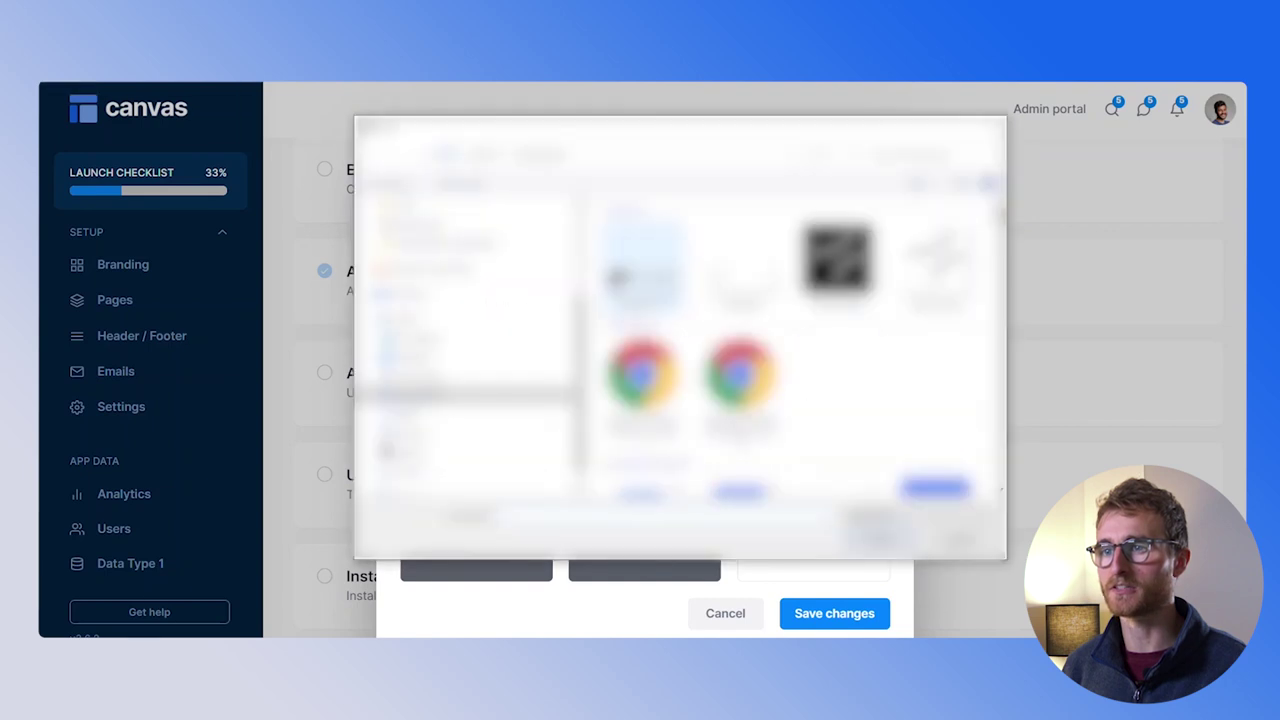
{"action": "double_click", "coordinate": [833, 298]}
{"action": "left_click", "coordinate": [834, 613]}
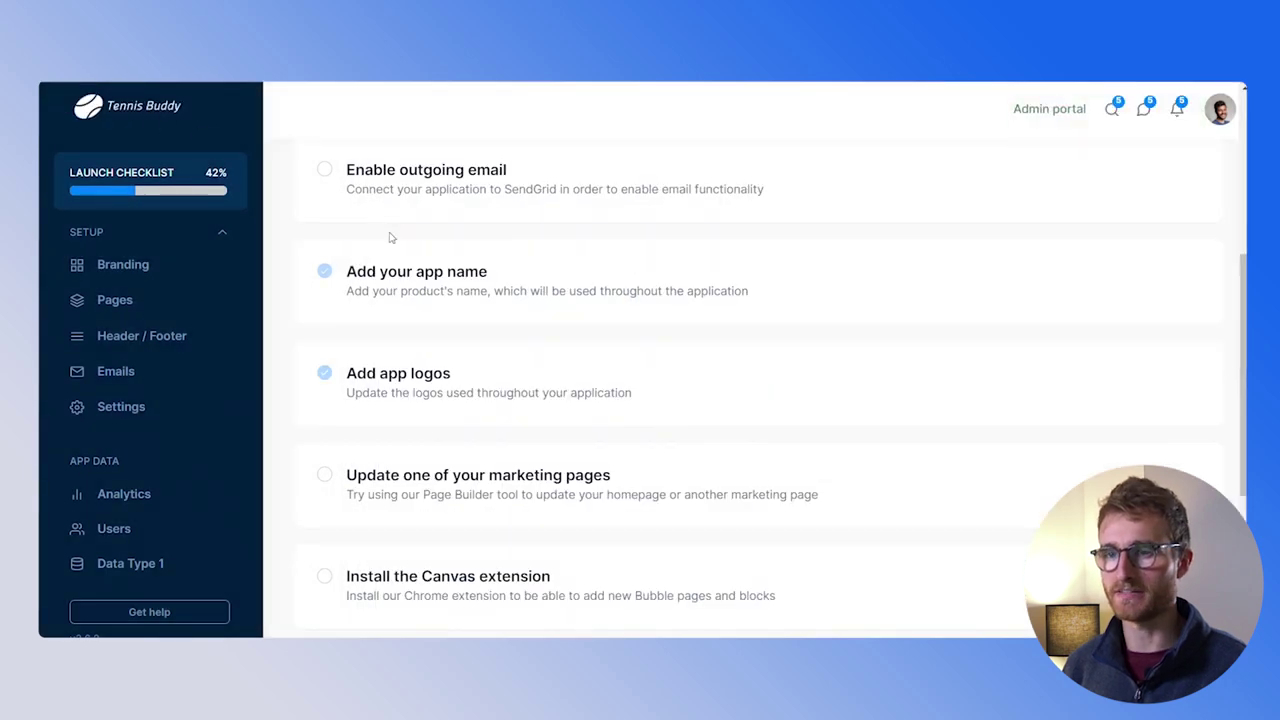
Open the index marketing page in the page editor
{"action": "scroll", "coordinate": [566, 335], "scroll_direction": "down", "scroll_amount": 1}
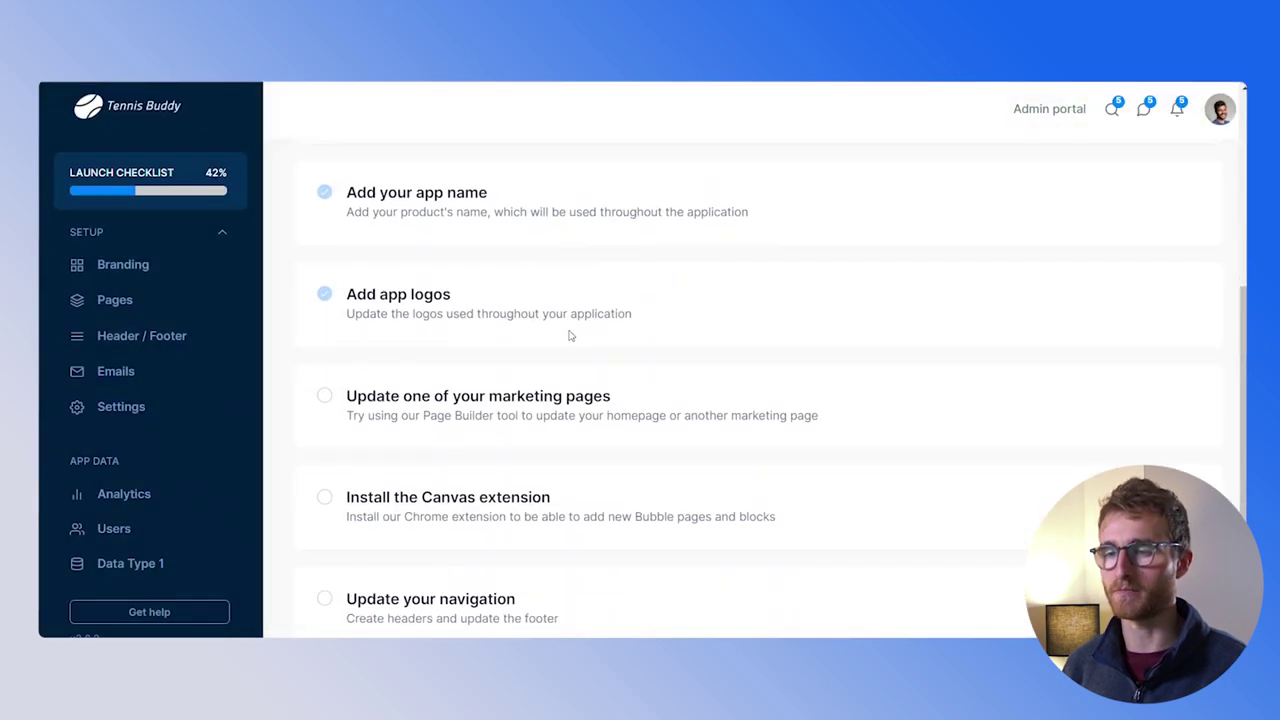
{"action": "left_click", "coordinate": [643, 422]}
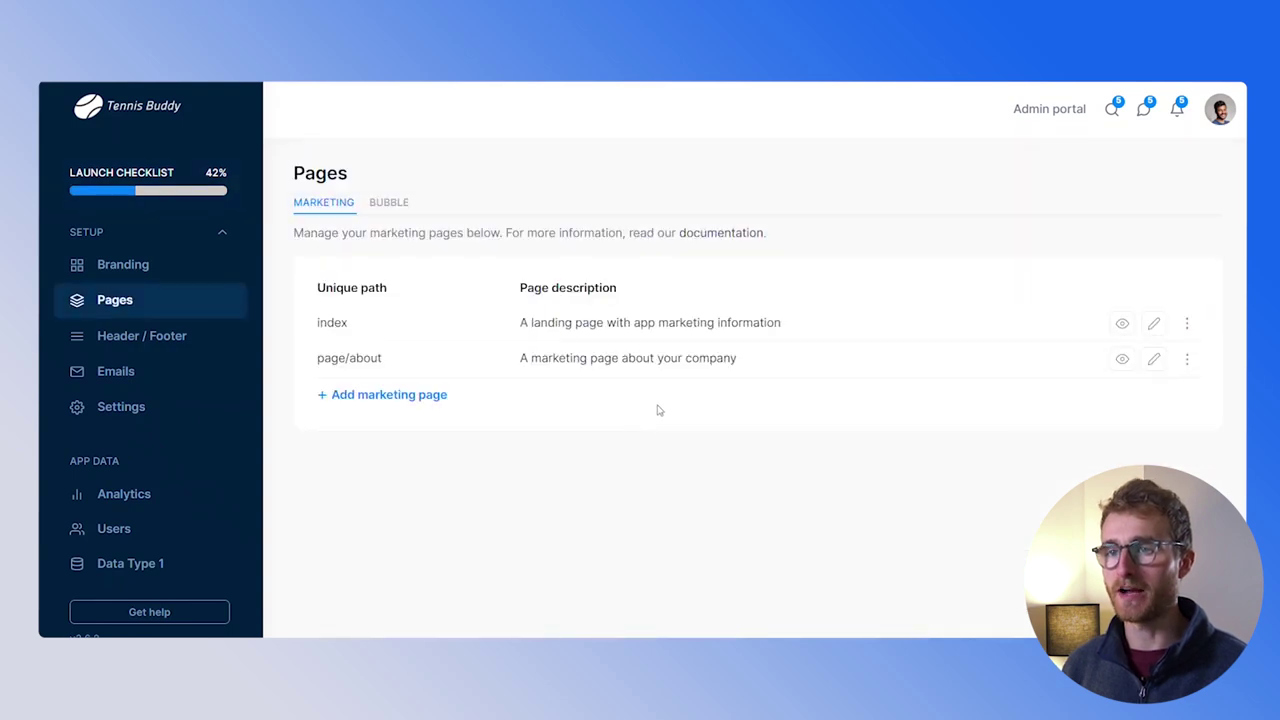
{"action": "left_click", "coordinate": [1153, 323]}
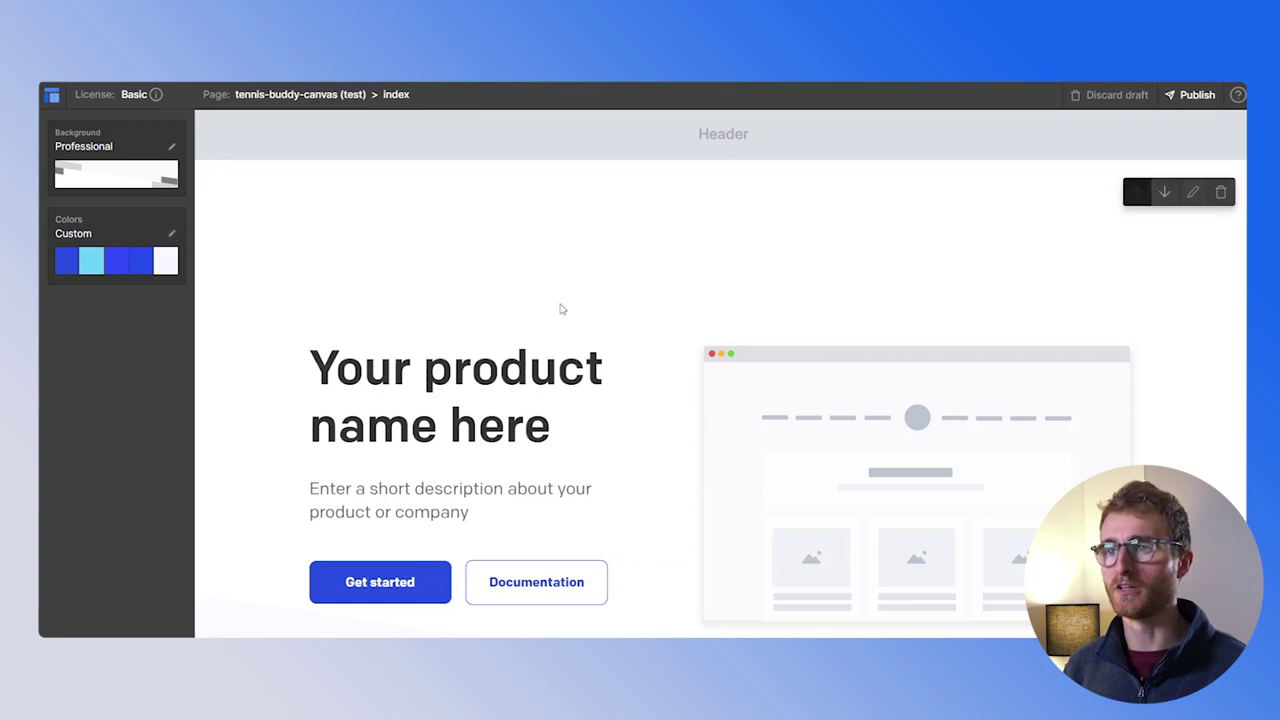
Delete the How it works section from the index page
{"action": "scroll", "coordinate": [565, 300], "scroll_direction": "down", "scroll_amount": 6}
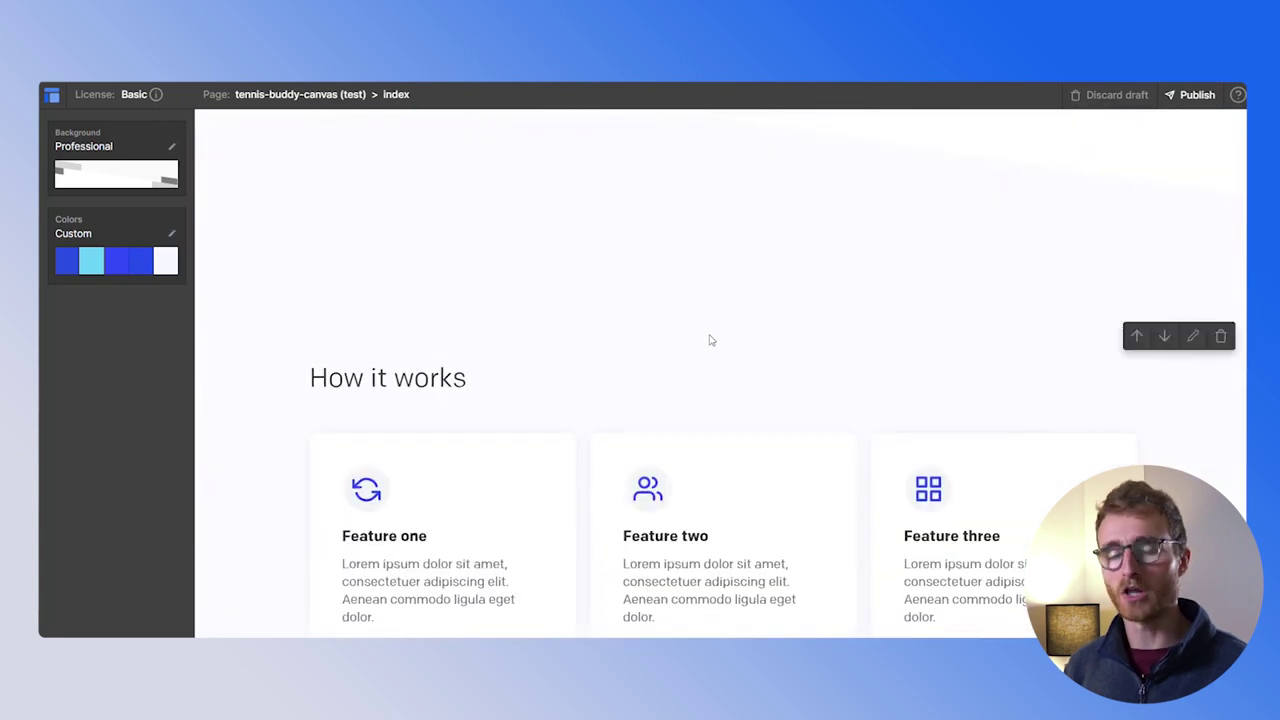
{"action": "scroll", "coordinate": [706, 334], "scroll_direction": "down", "scroll_amount": 4}
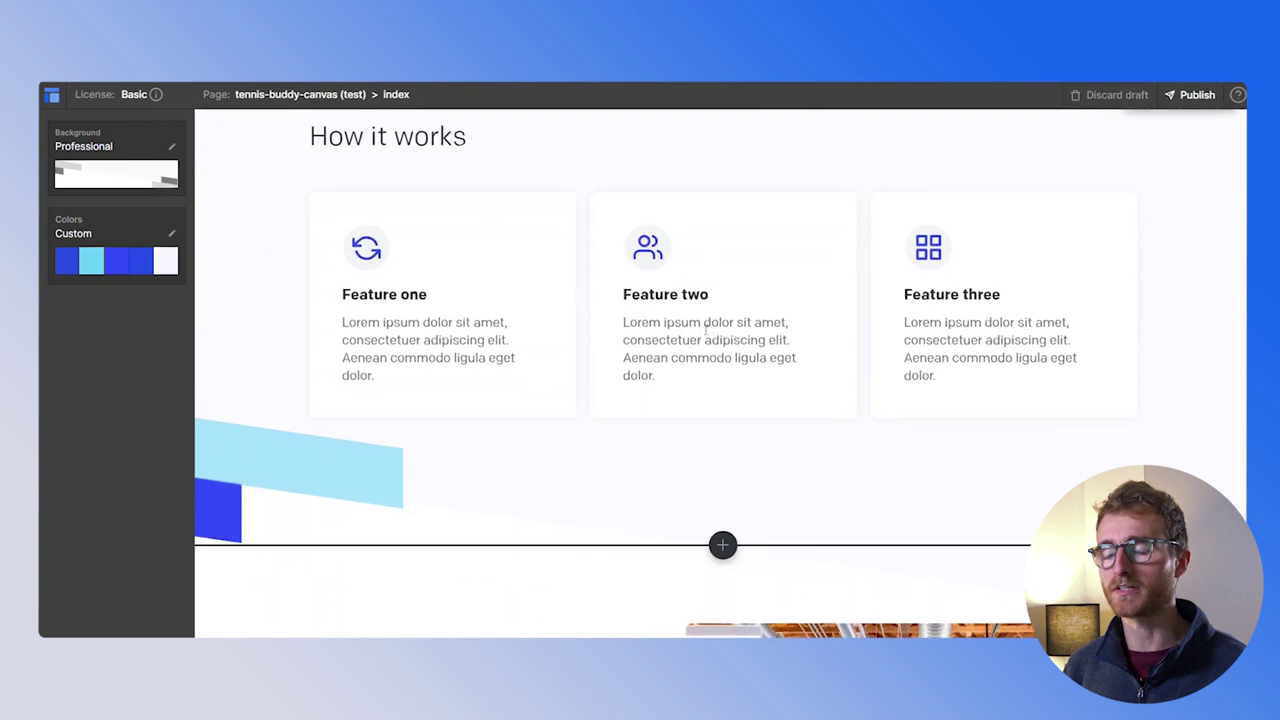
{"action": "scroll", "coordinate": [672, 360], "scroll_direction": "down", "scroll_amount": 2}
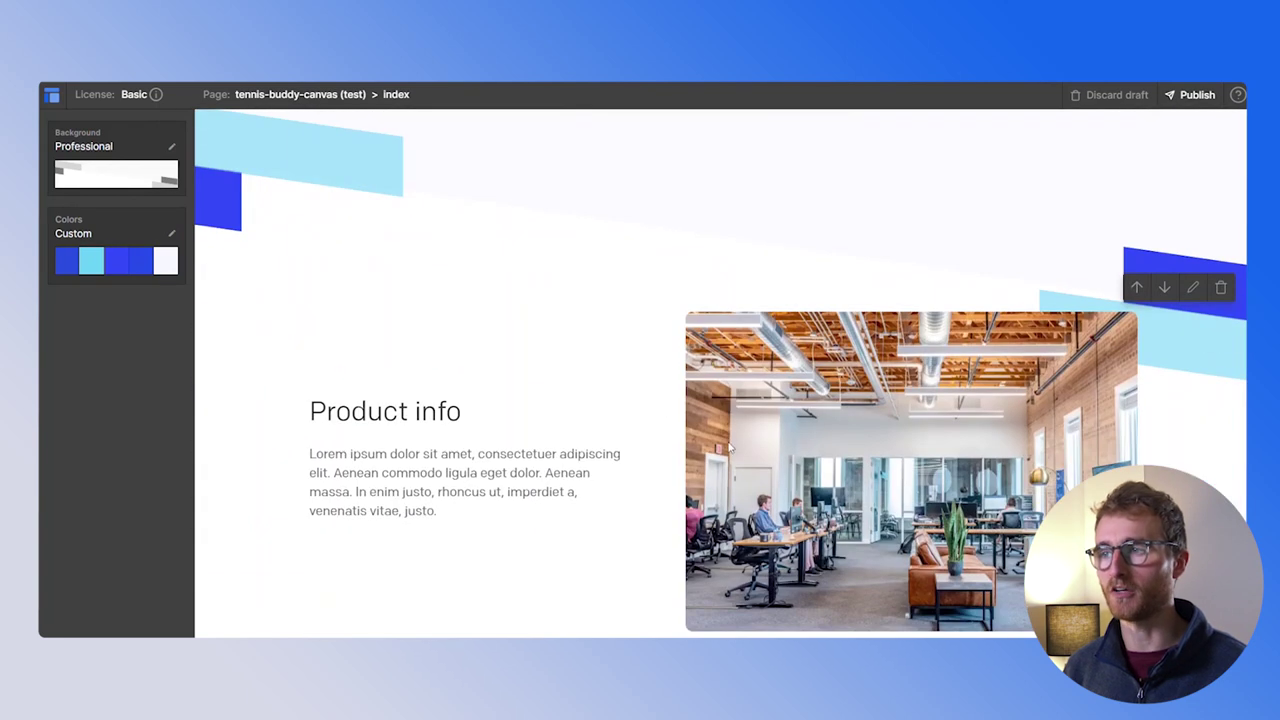
{"action": "scroll", "coordinate": [731, 447], "scroll_direction": "up", "scroll_amount": 5}
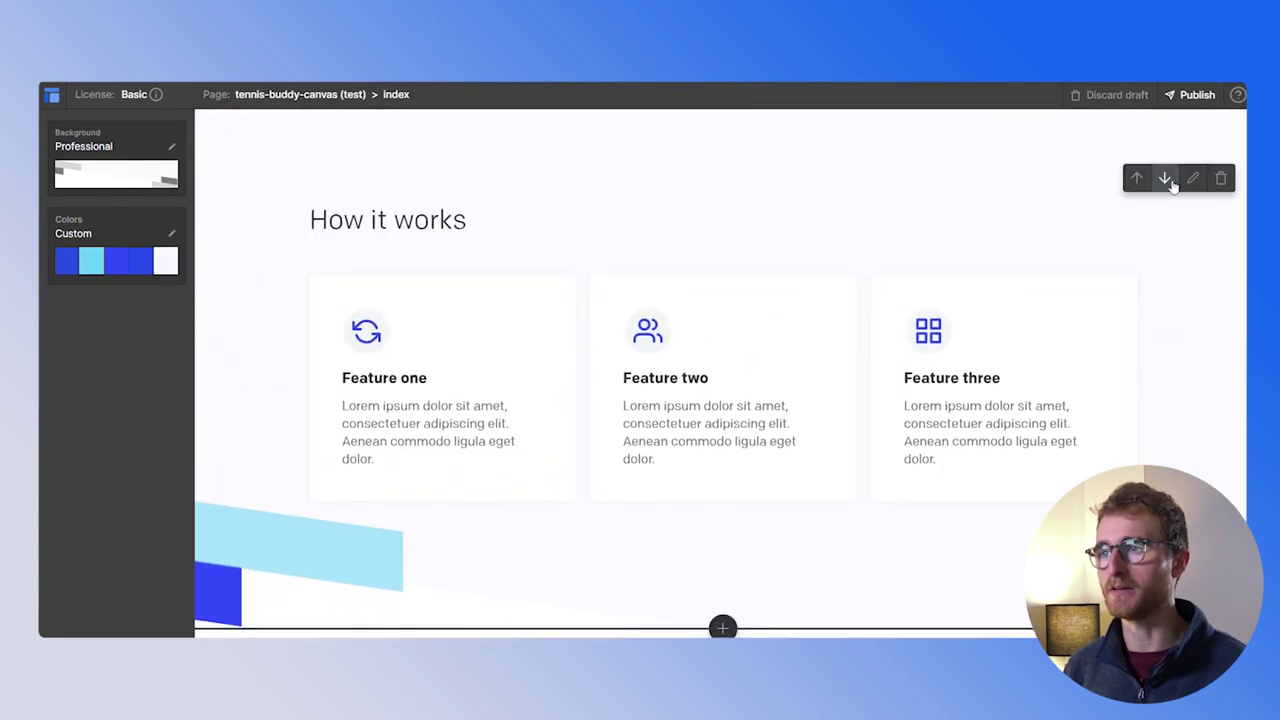
{"action": "left_click", "coordinate": [1220, 178]}
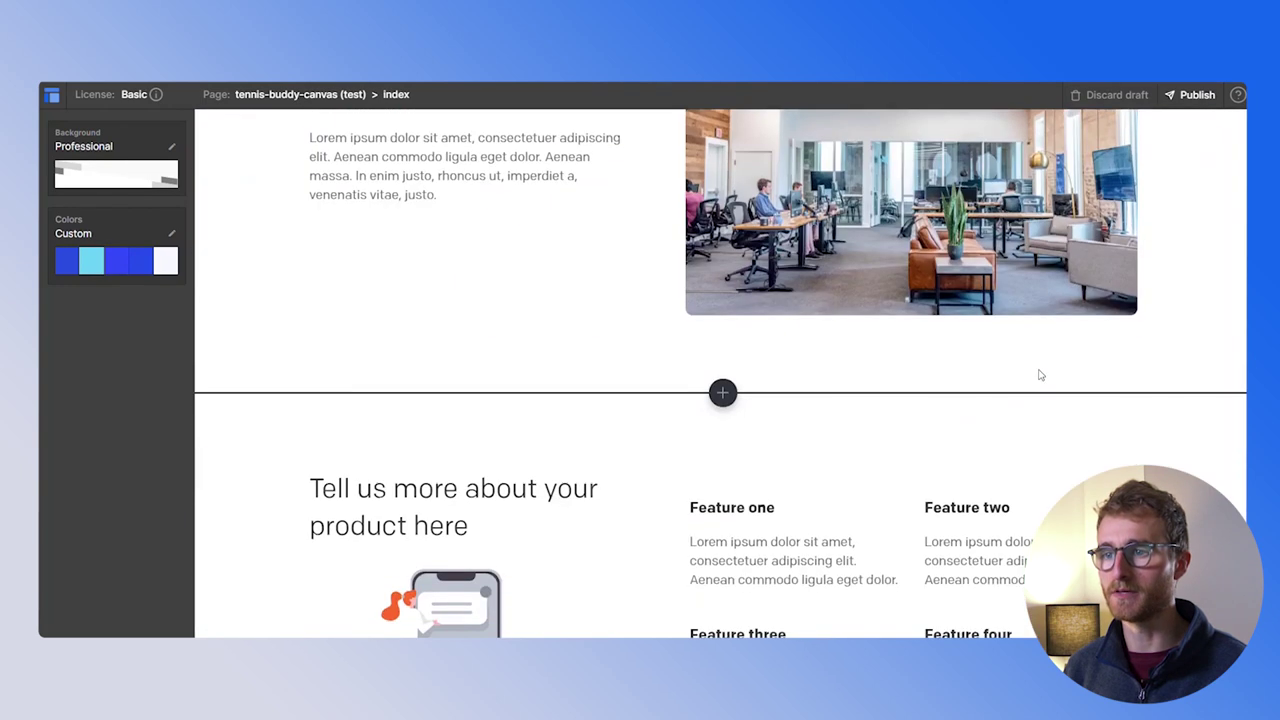
{"action": "scroll", "coordinate": [1040, 375], "scroll_direction": "down", "scroll_amount": 5}
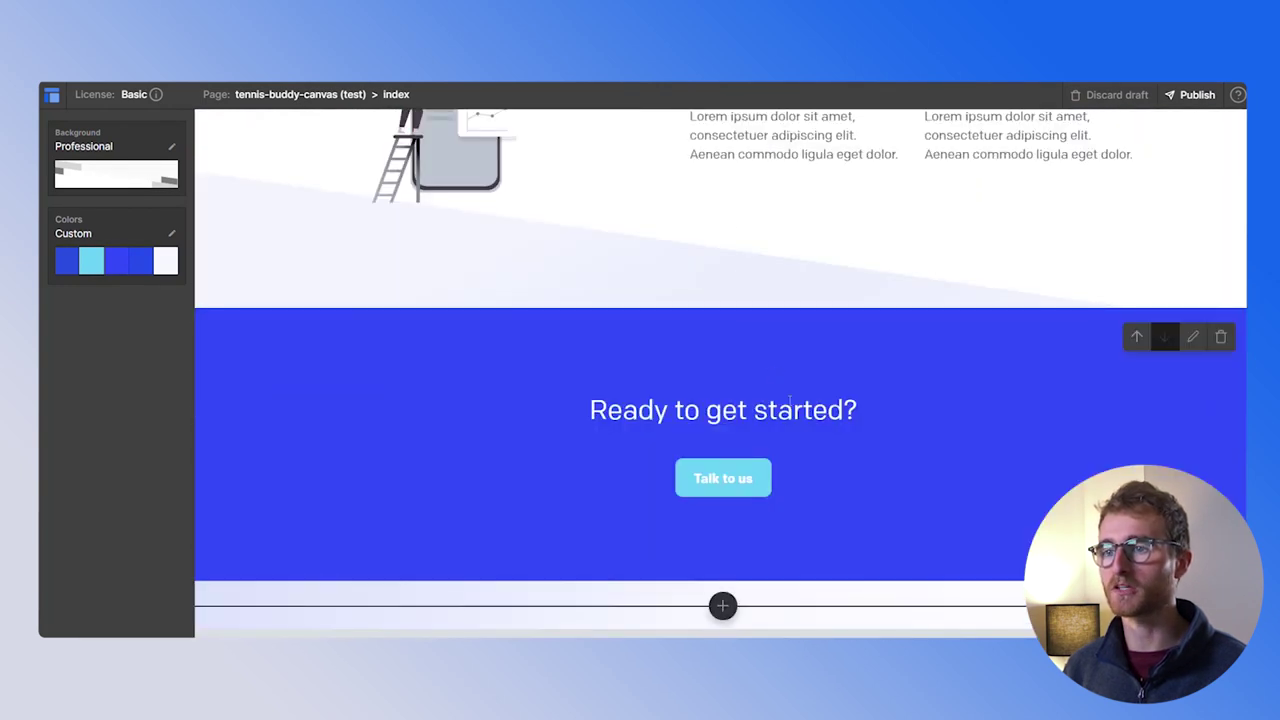
{"action": "scroll", "coordinate": [800, 210], "scroll_direction": "up", "scroll_amount": 10}
{"action": "scroll", "coordinate": [716, 319], "scroll_direction": "up", "scroll_amount": 2}
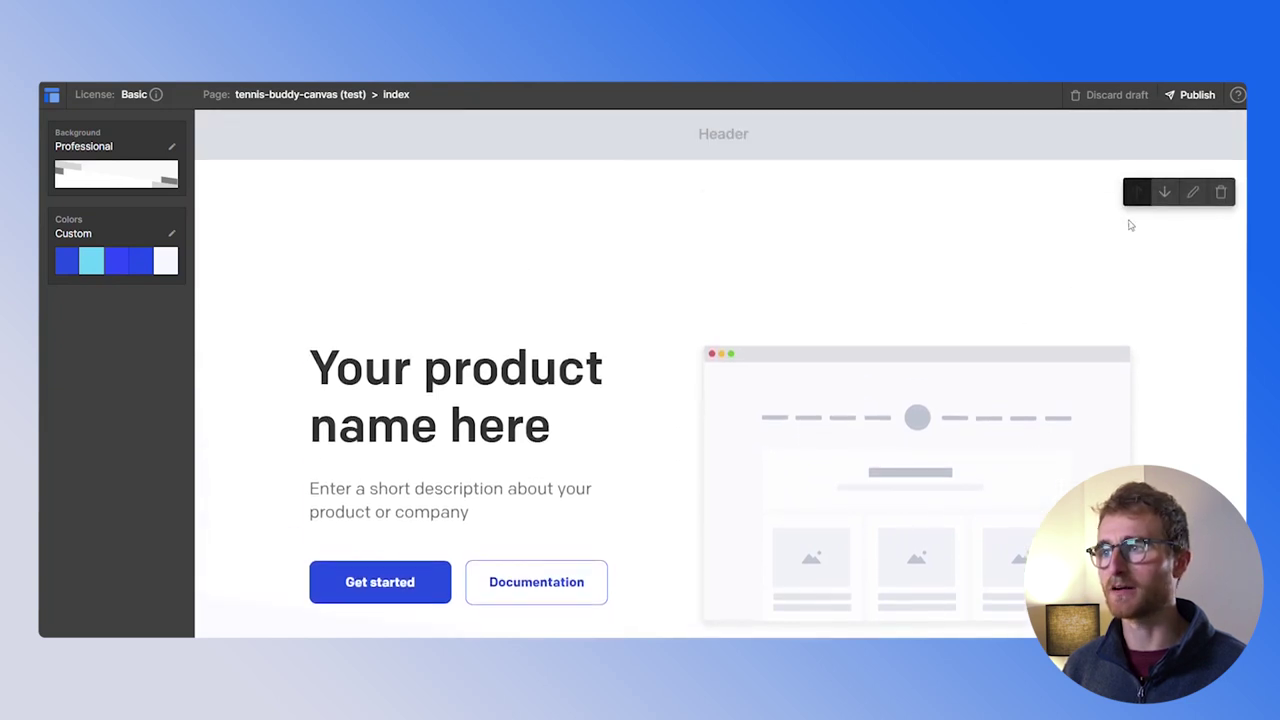
Label the hero's primary button 'About' and link it to the internal marketing about page
{"action": "left_click", "coordinate": [1194, 195]}
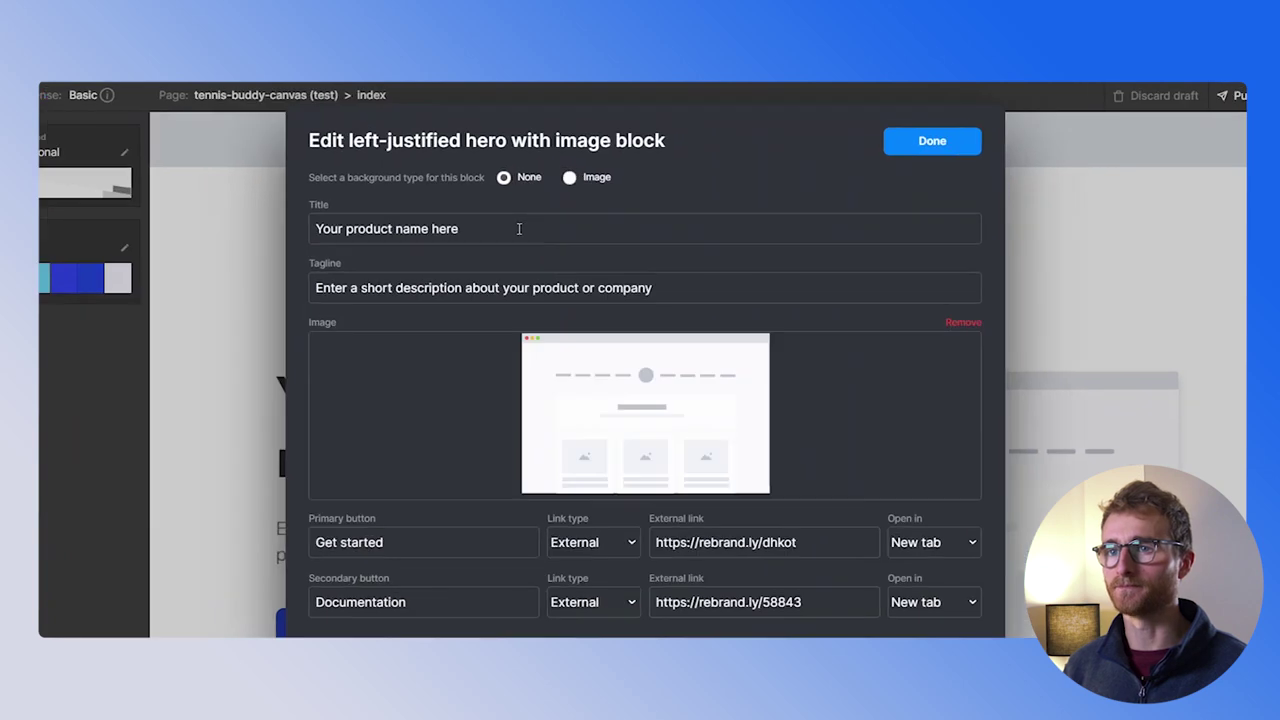
{"action": "triple_click", "coordinate": [519, 229]}
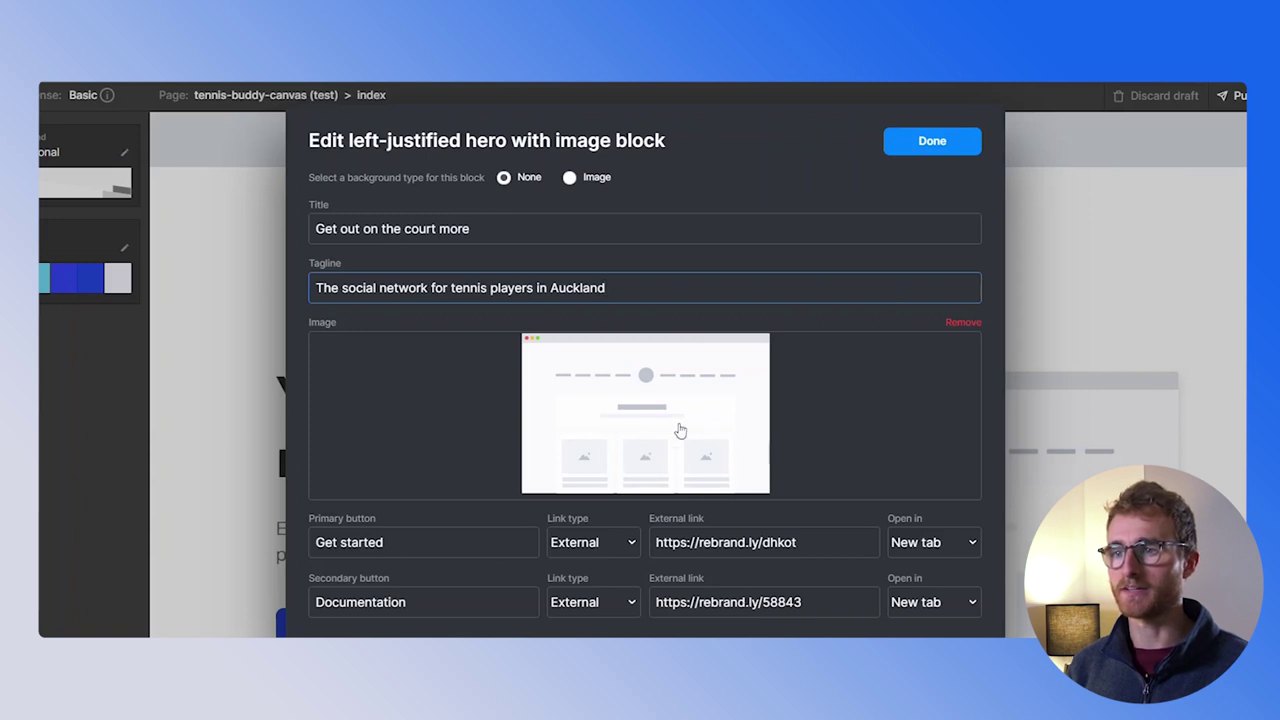
{"action": "left_click", "coordinate": [599, 547]}
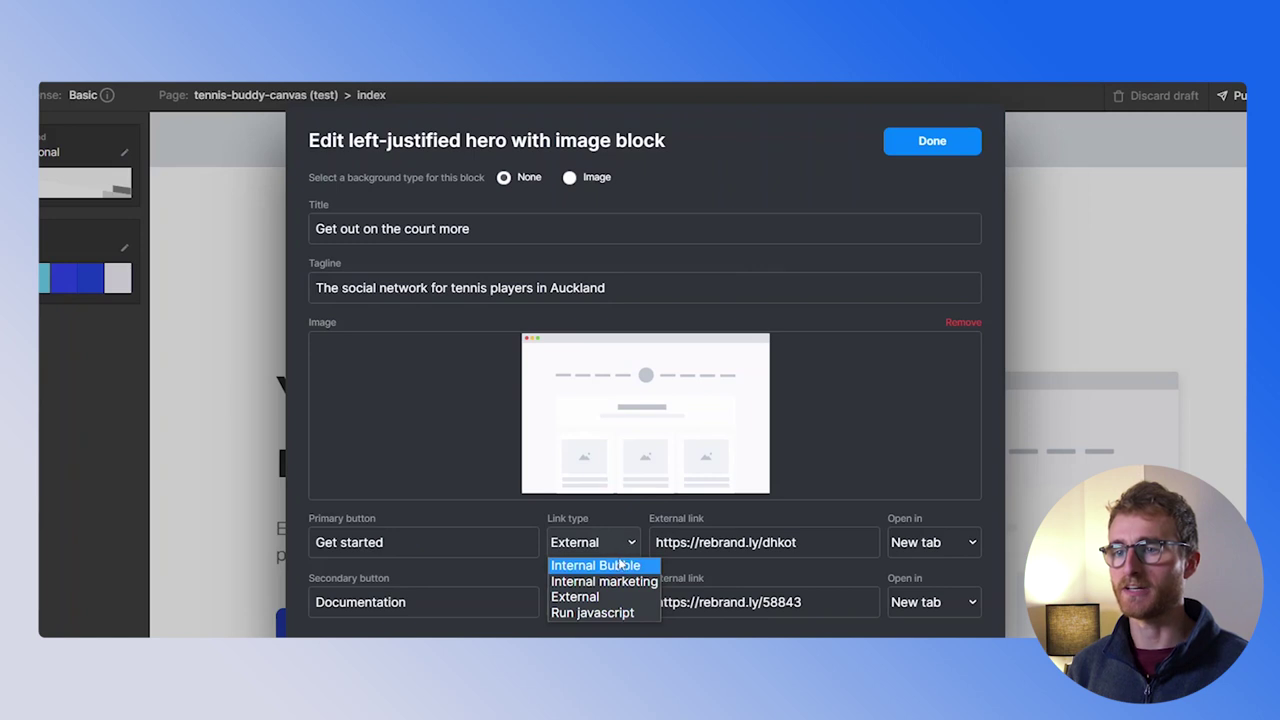
{"action": "key", "text": "shift+Tab"}
{"action": "type", "text": "About"}
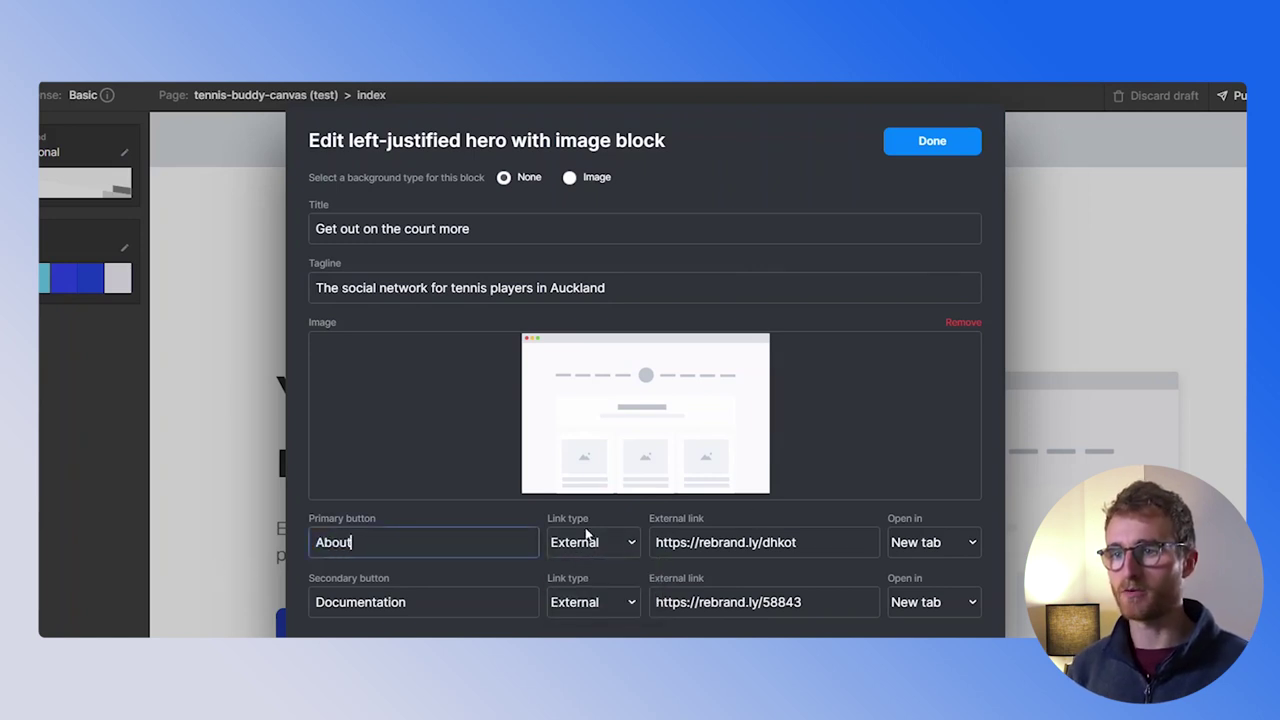
{"action": "left_click", "coordinate": [587, 537]}
{"action": "left_click", "coordinate": [601, 582]}
{"action": "left_click", "coordinate": [779, 558]}
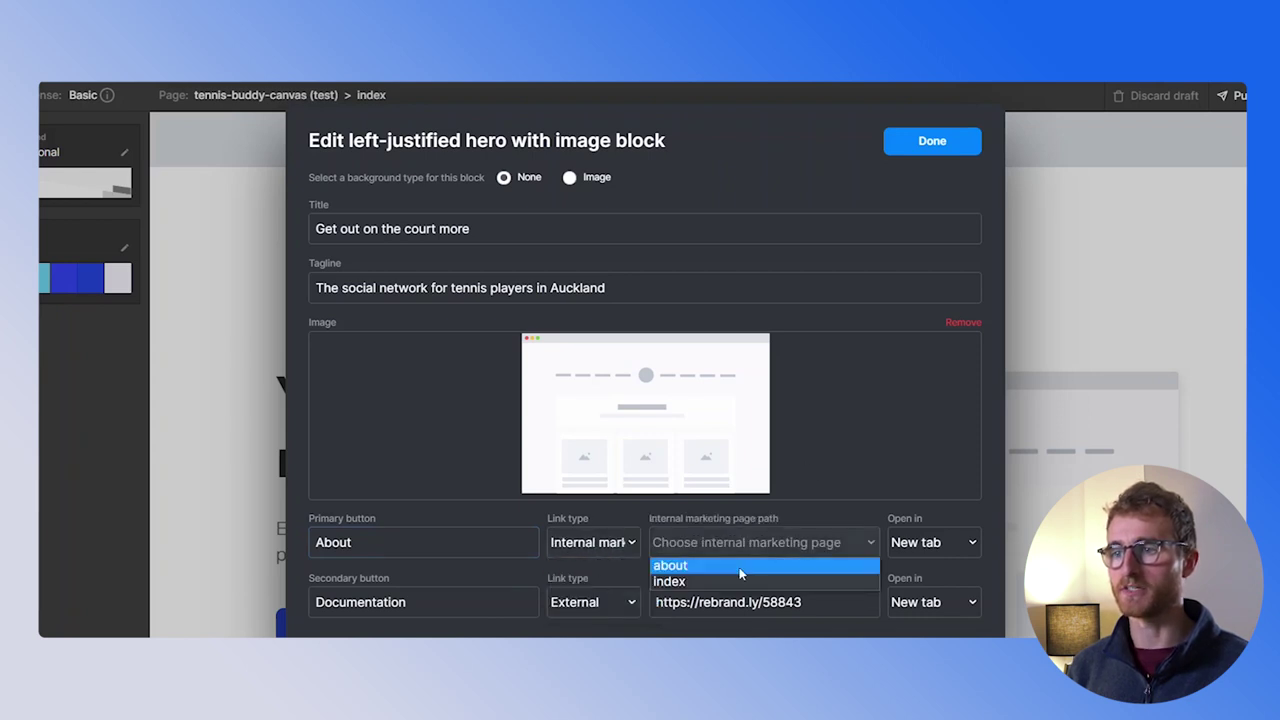
{"action": "left_click", "coordinate": [855, 562]}
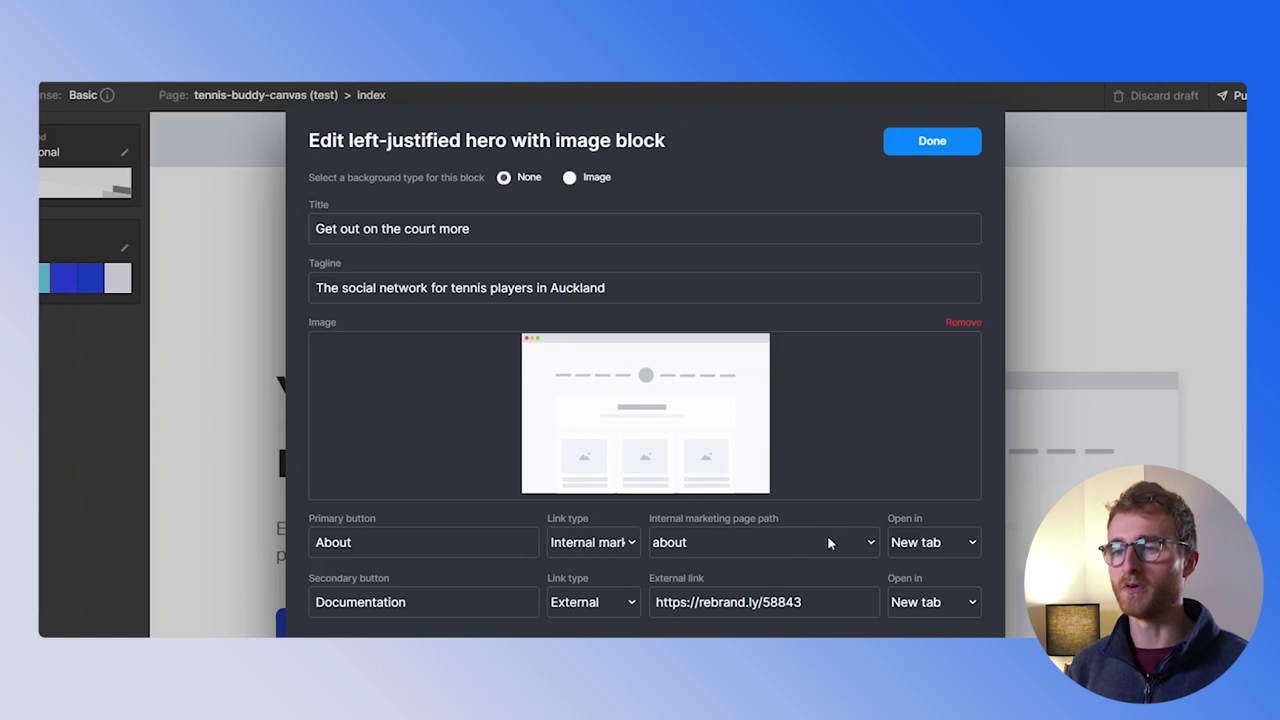
Rename the secondary button 'Find a player' and link it to the internal Bubble login page
{"action": "double_click", "coordinate": [470, 612]}
{"action": "type", "text": "Find a player"}
{"action": "left_click", "coordinate": [614, 604]}
{"action": "left_click", "coordinate": [610, 622]}
{"action": "left_click", "coordinate": [729, 603]}
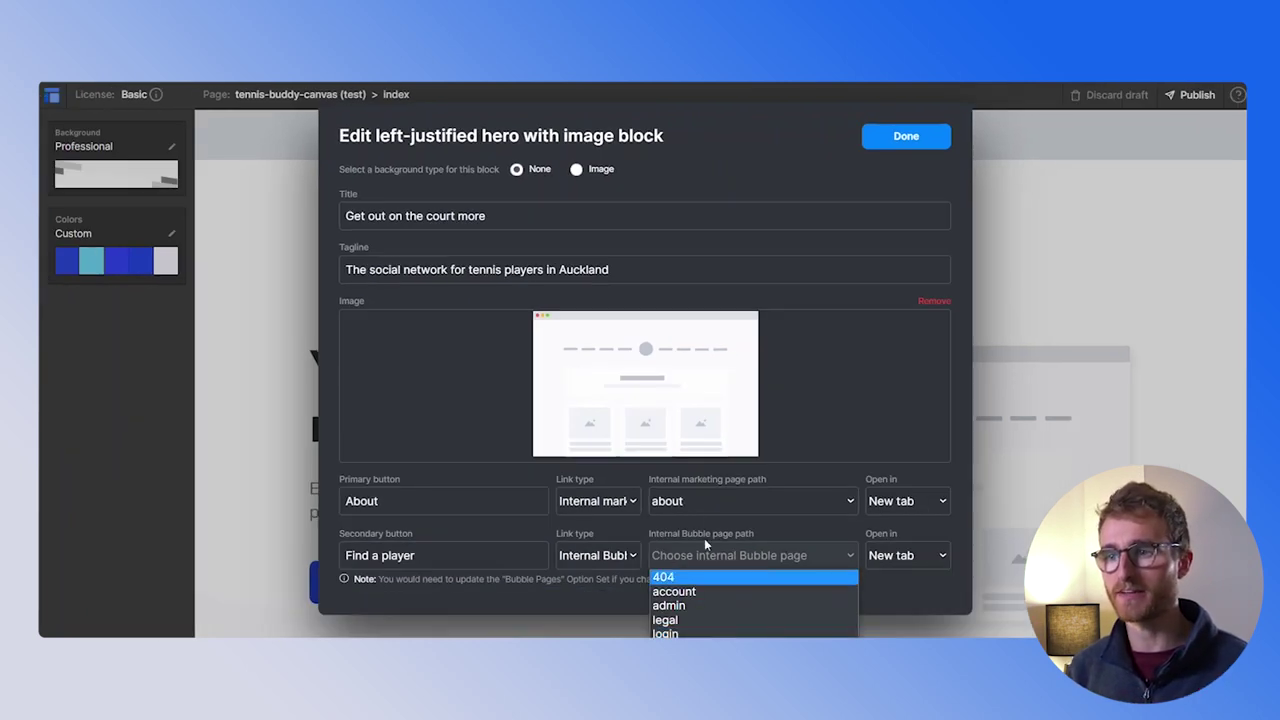
{"action": "left_click", "coordinate": [710, 528]}
{"action": "left_click", "coordinate": [712, 553]}
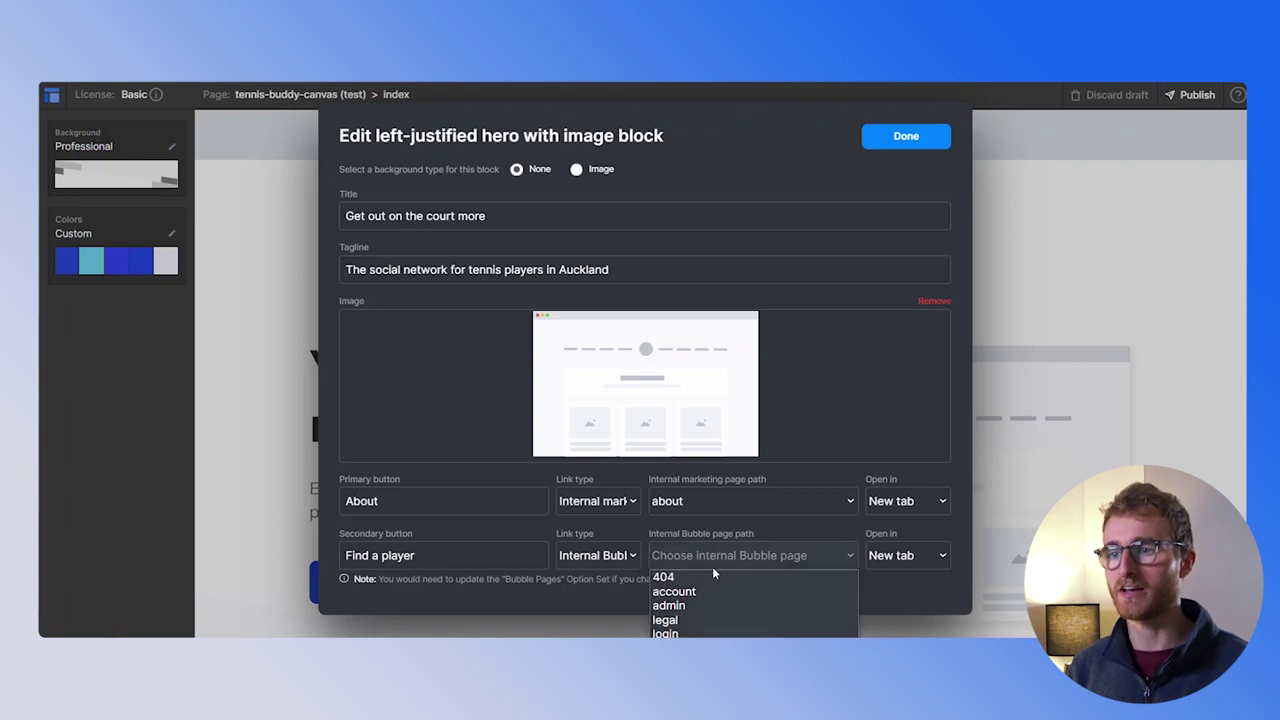
{"action": "left_click", "coordinate": [700, 632]}
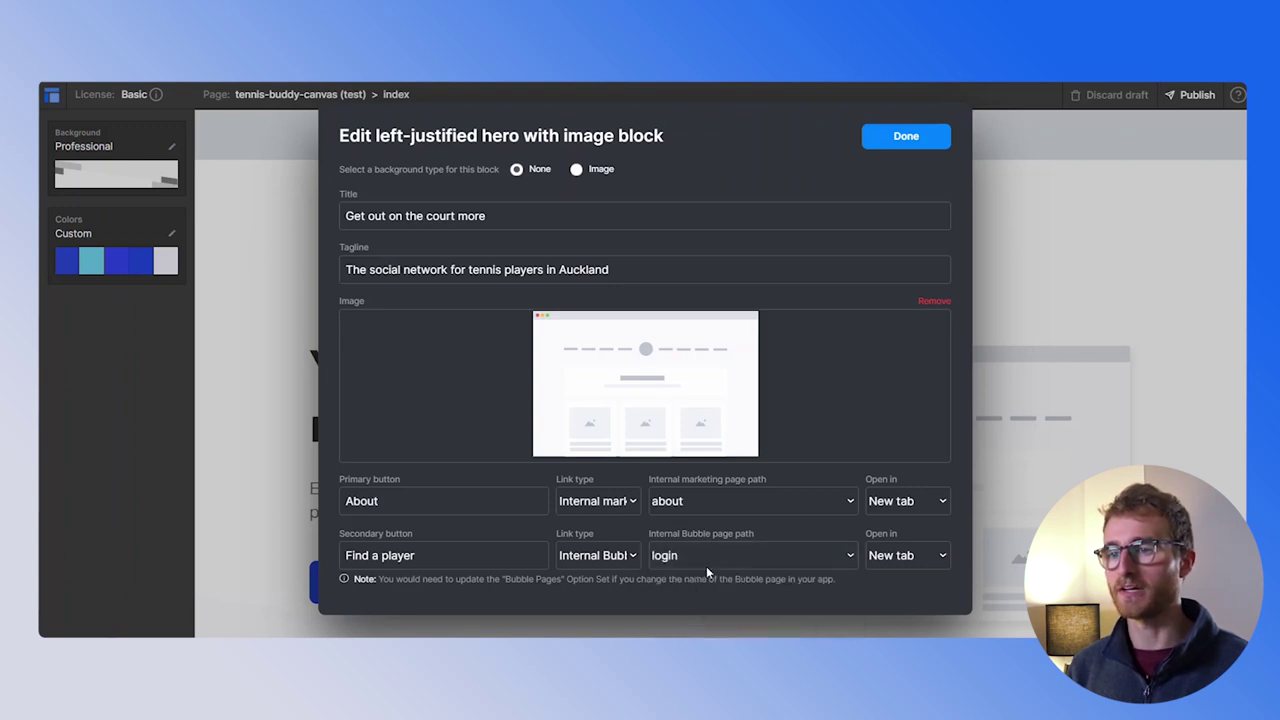
Upload the tennis illustration as the hero image and save the block
{"action": "left_click", "coordinate": [705, 356]}
{"action": "double_click", "coordinate": [908, 351]}
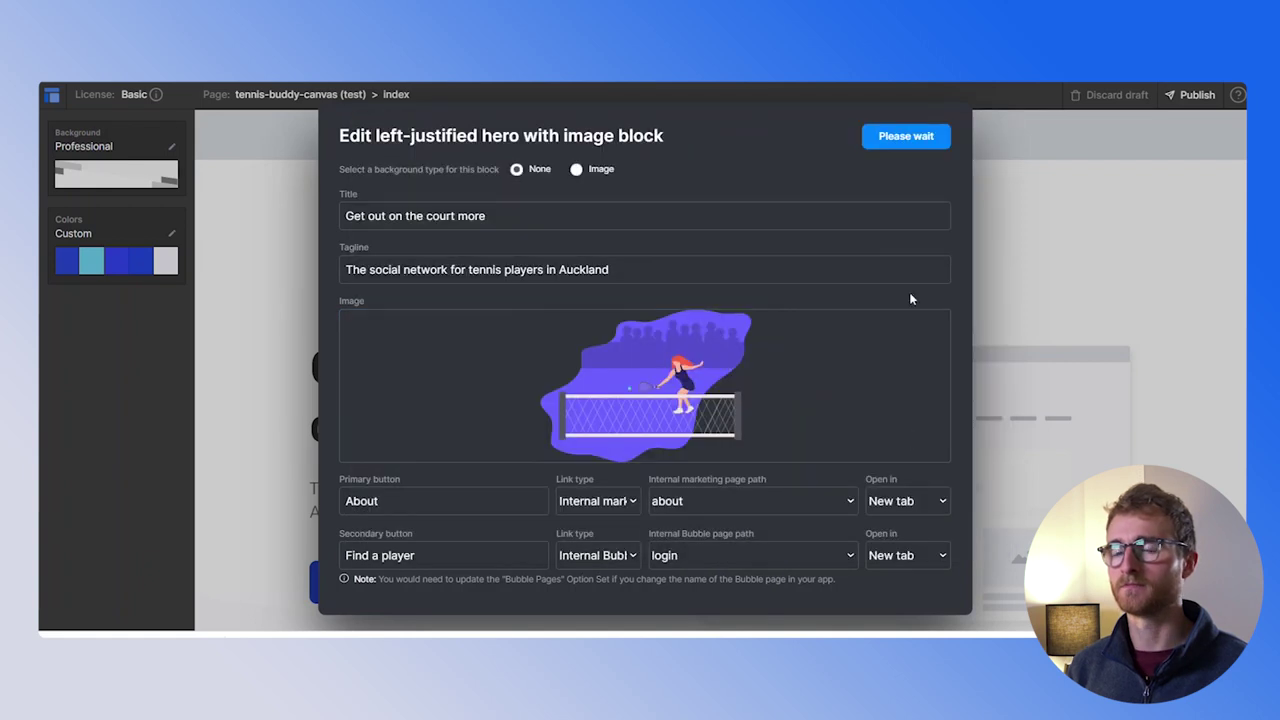
{"action": "left_click", "coordinate": [903, 134]}
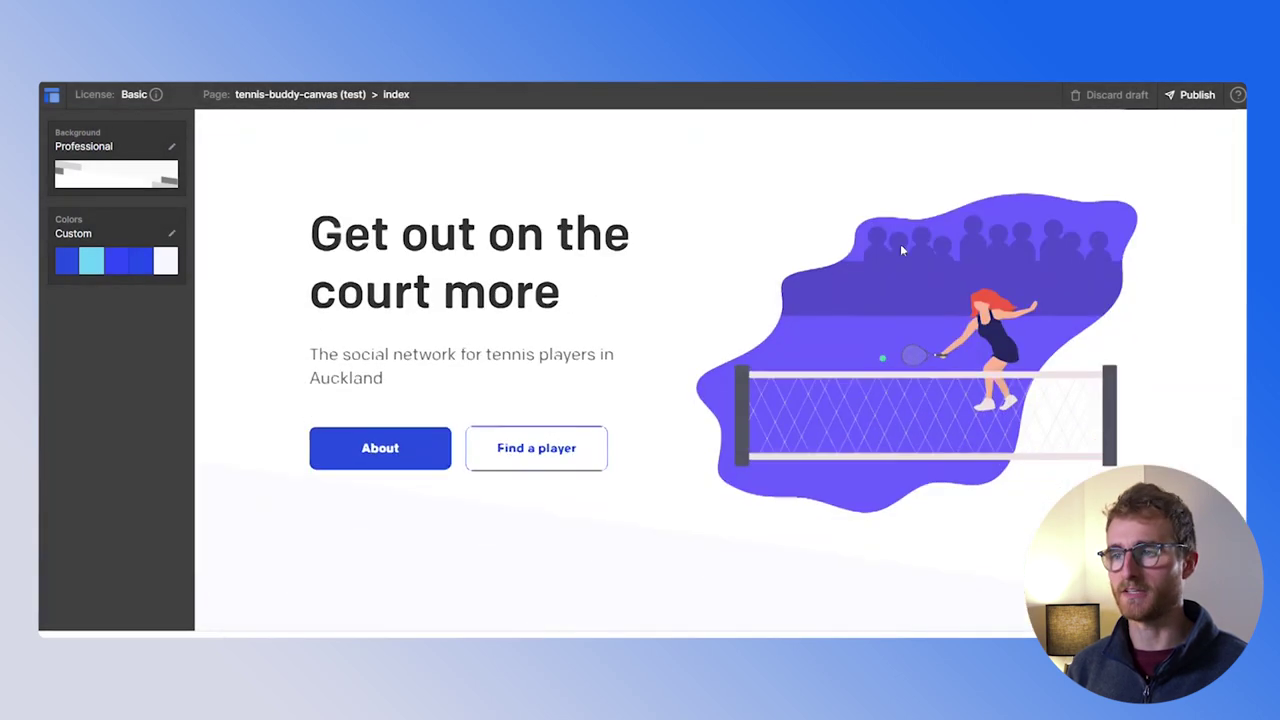
Publish the index page, view it live, and test the hero's About link
{"action": "scroll", "coordinate": [737, 357], "scroll_direction": "down", "scroll_amount": 3}
{"action": "scroll", "coordinate": [766, 437], "scroll_direction": "up", "scroll_amount": 3}
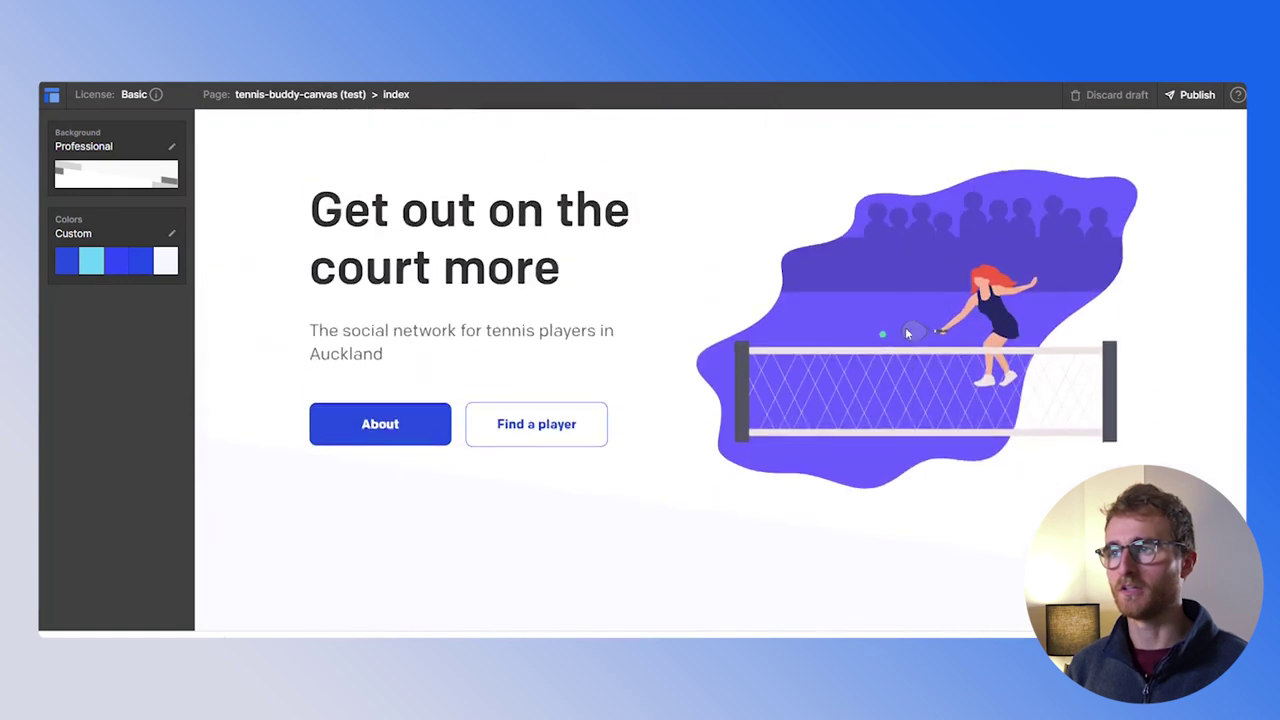
{"action": "left_click", "coordinate": [1197, 95]}
{"action": "left_click", "coordinate": [786, 298]}
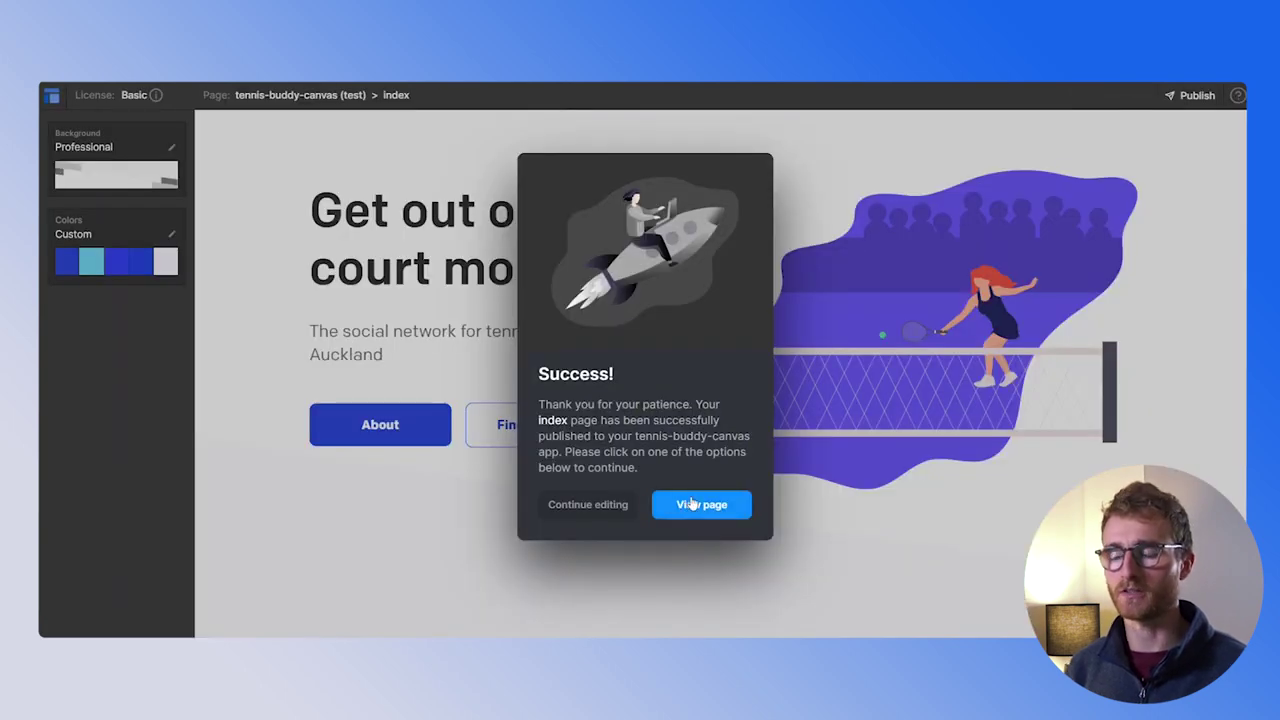
{"action": "left_click", "coordinate": [692, 504]}
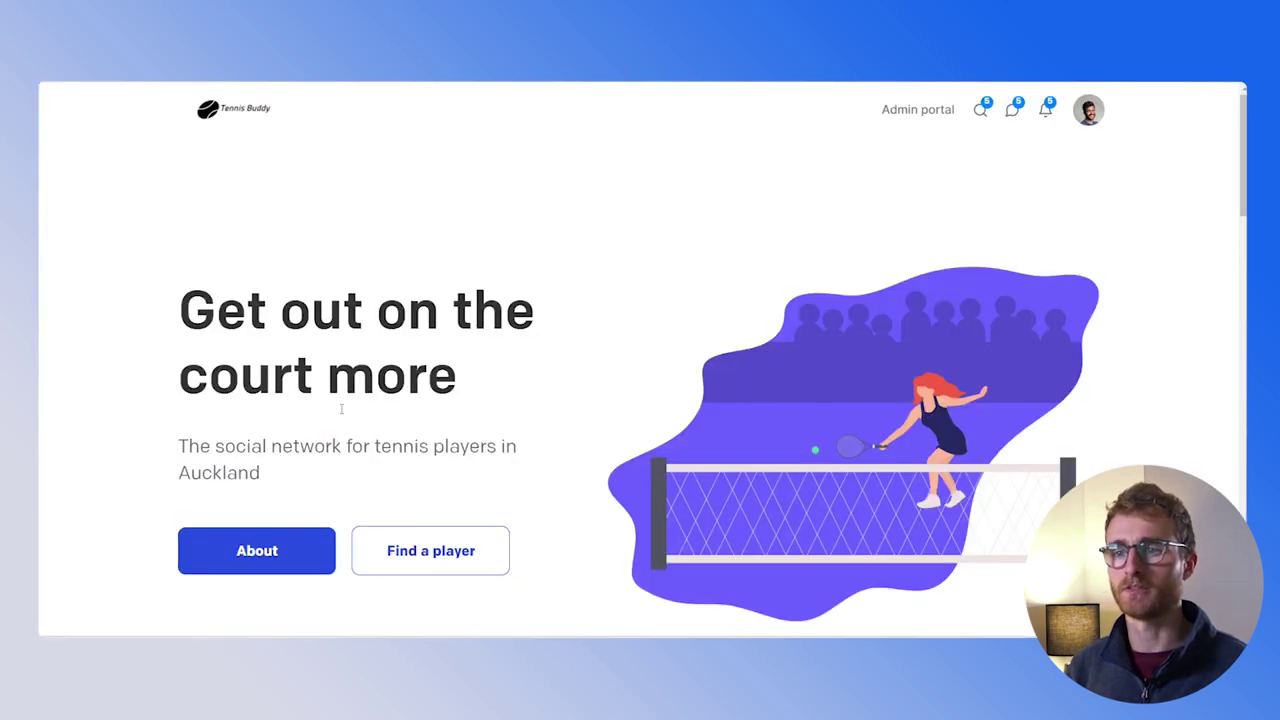
{"action": "left_click", "coordinate": [253, 487]}
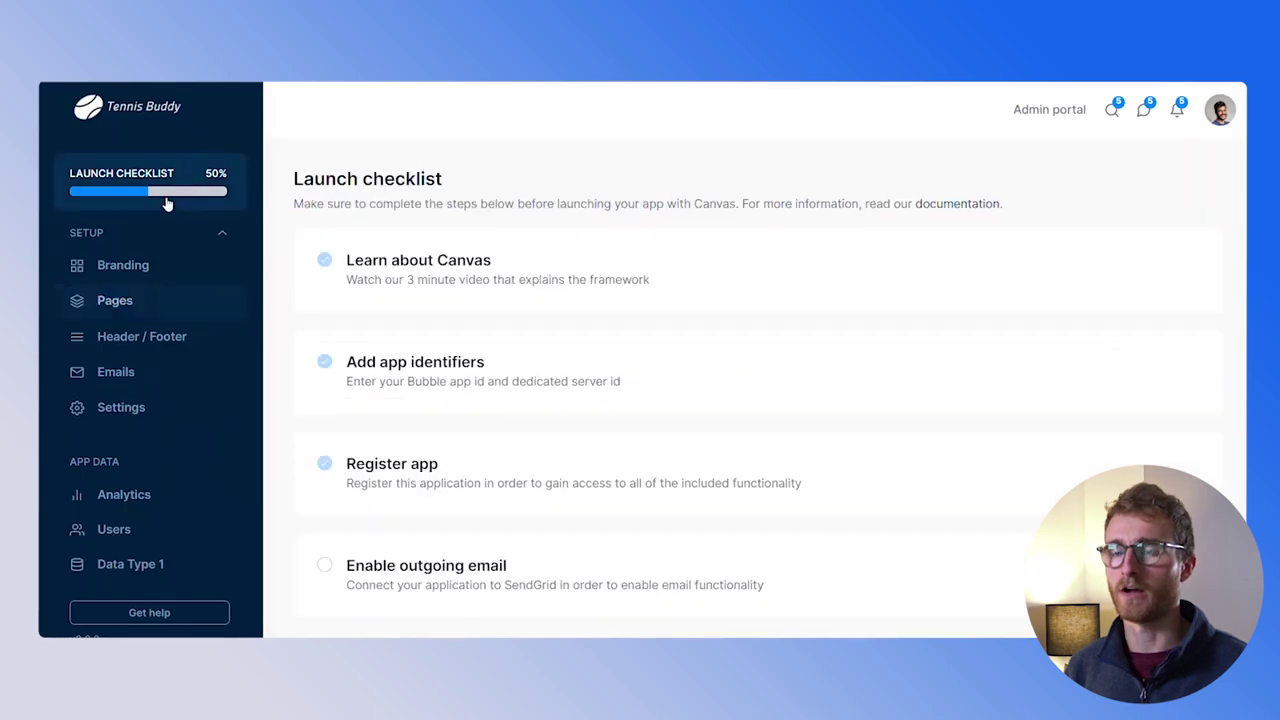
{"action": "scroll", "coordinate": [619, 452], "scroll_direction": "down", "scroll_amount": 3}
{"action": "scroll", "coordinate": [619, 452], "scroll_direction": "down", "scroll_amount": 5}
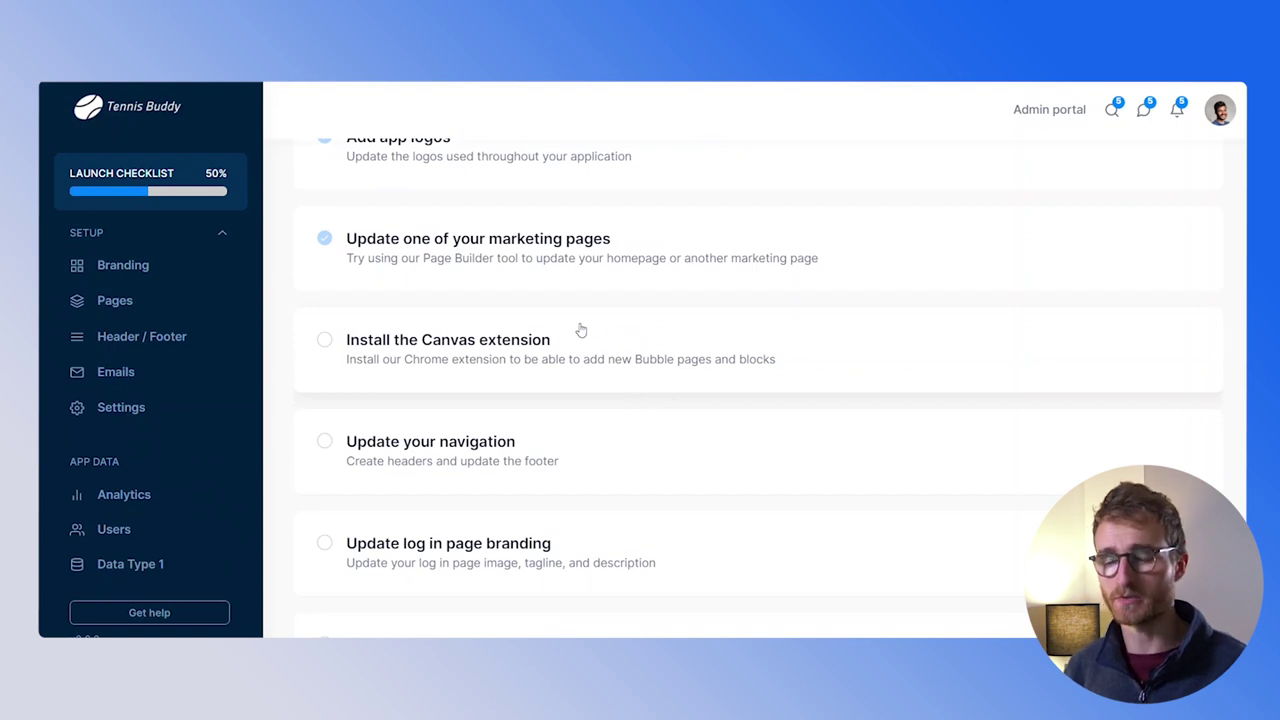
{"action": "scroll", "coordinate": [560, 387], "scroll_direction": "down", "scroll_amount": 1}
{"action": "left_click", "coordinate": [558, 389]}
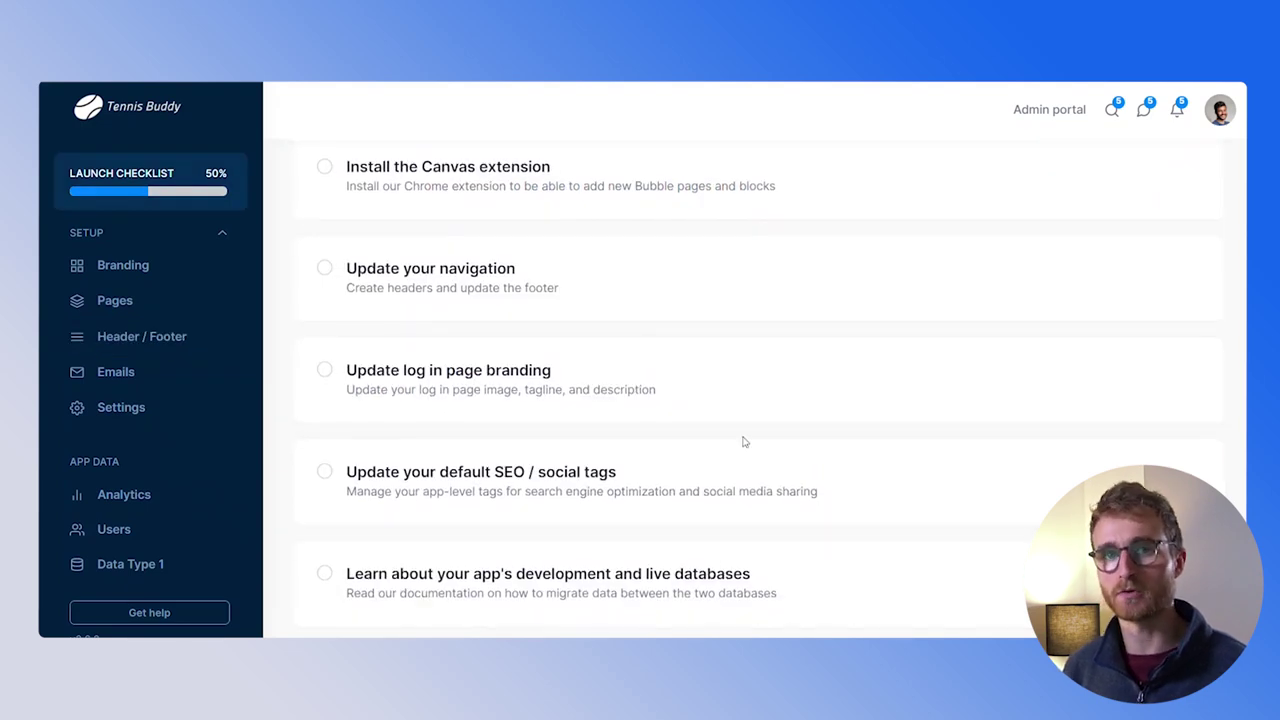
Open the log-in page branding, check the sign-up preview, and choose the tennis image
{"action": "left_click", "coordinate": [728, 394]}
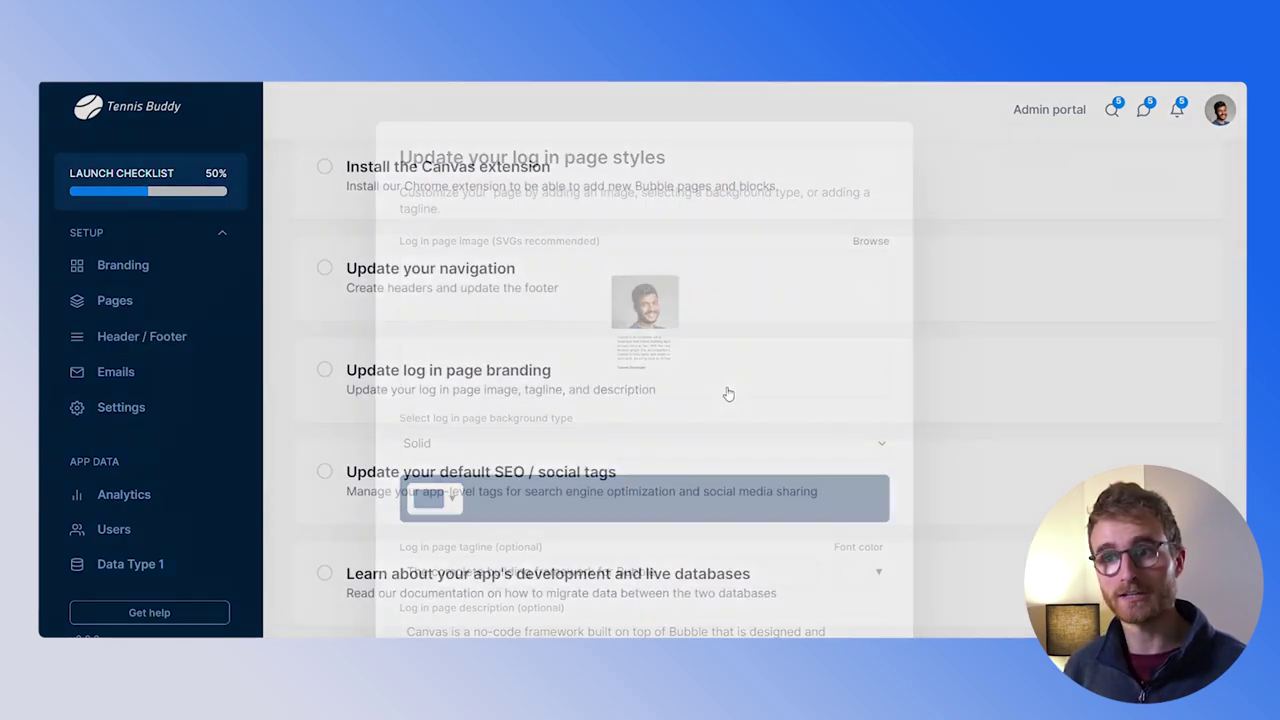
{"action": "left_click", "coordinate": [726, 394]}
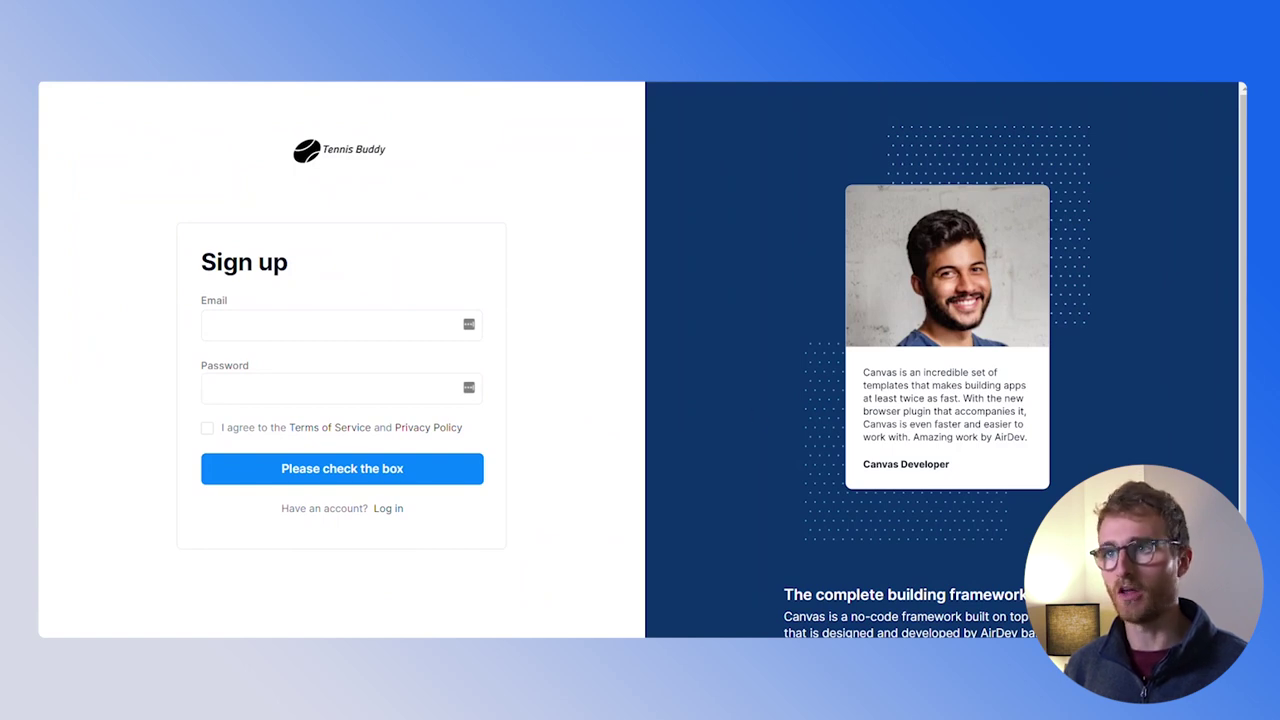
{"action": "left_click", "coordinate": [817, 103]}
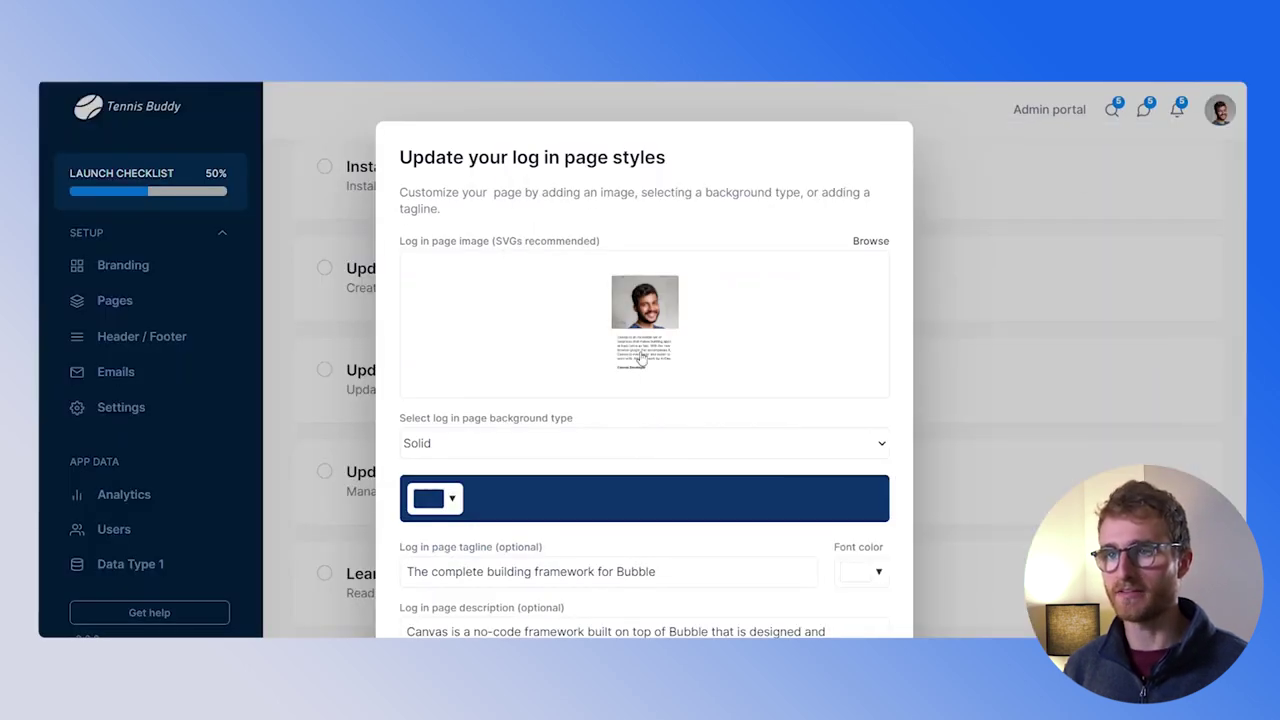
{"action": "left_click", "coordinate": [617, 322]}
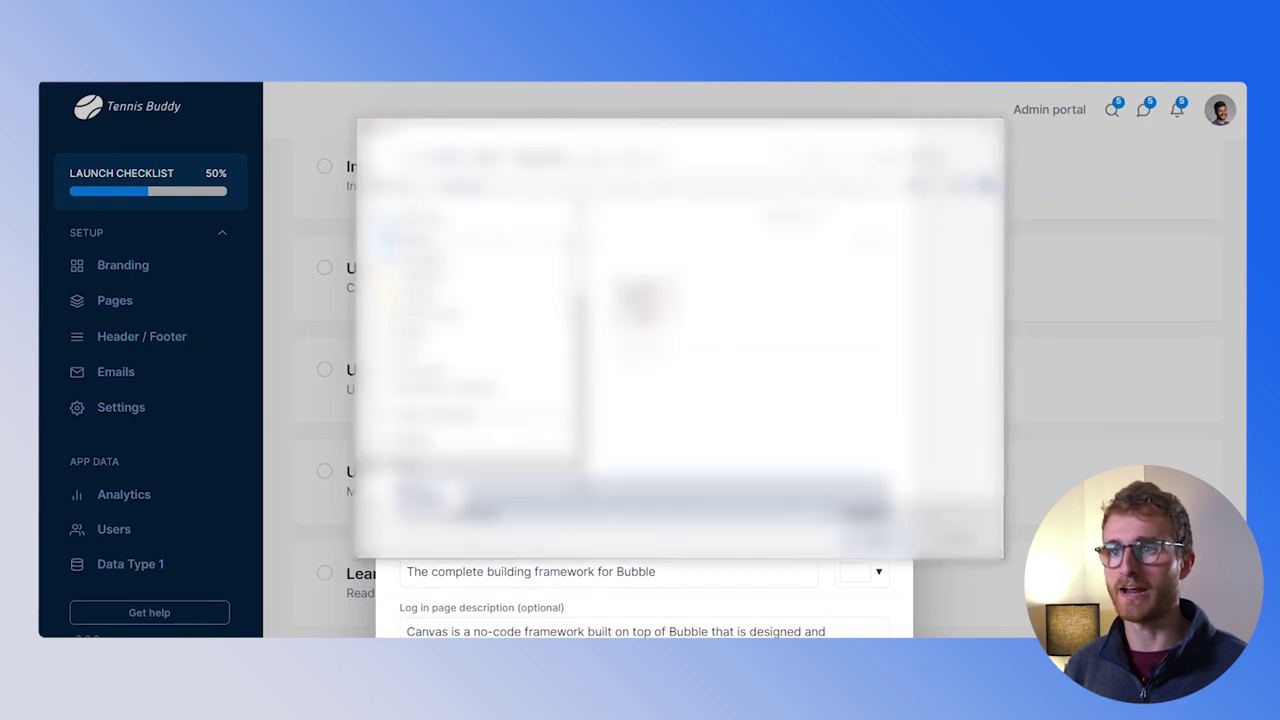
{"action": "key", "text": "Escape"}
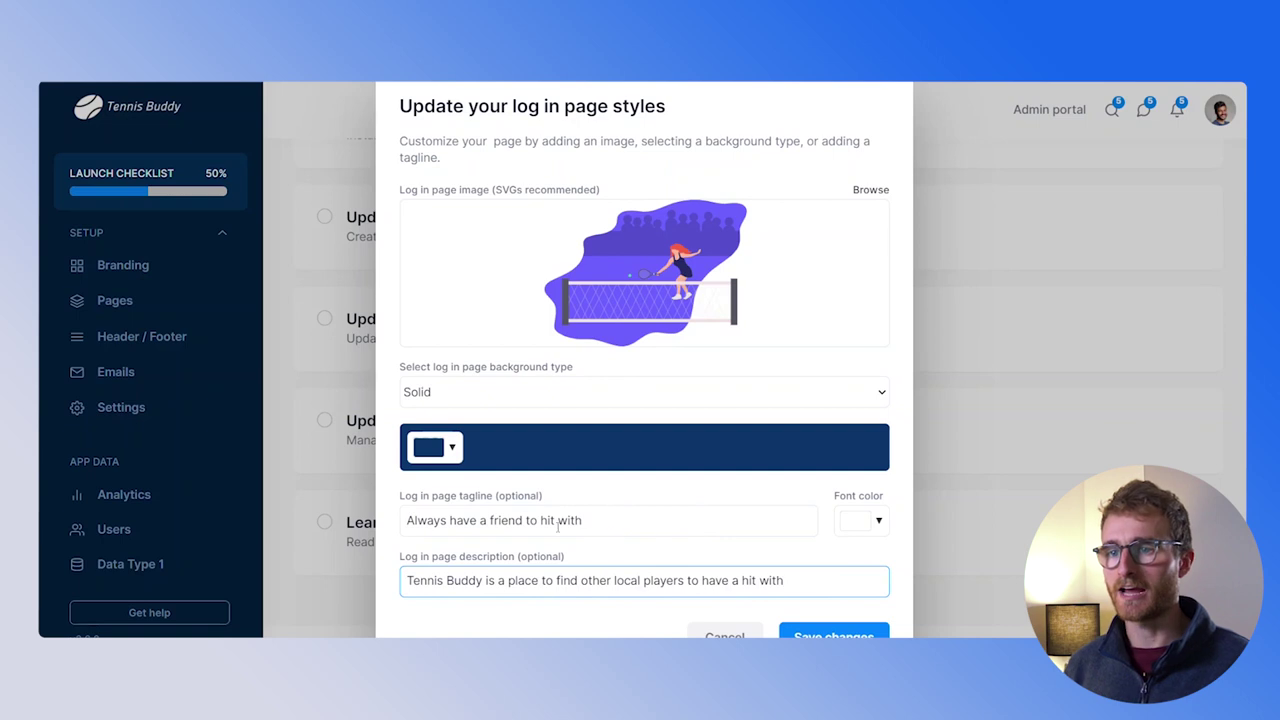
Set the log-in page background to blue, then open the default SEO and social tags editor
{"action": "scroll", "coordinate": [702, 508], "scroll_direction": "up", "scroll_amount": 2}
{"action": "left_click", "coordinate": [461, 536]}
{"action": "left_click", "coordinate": [480, 371]}
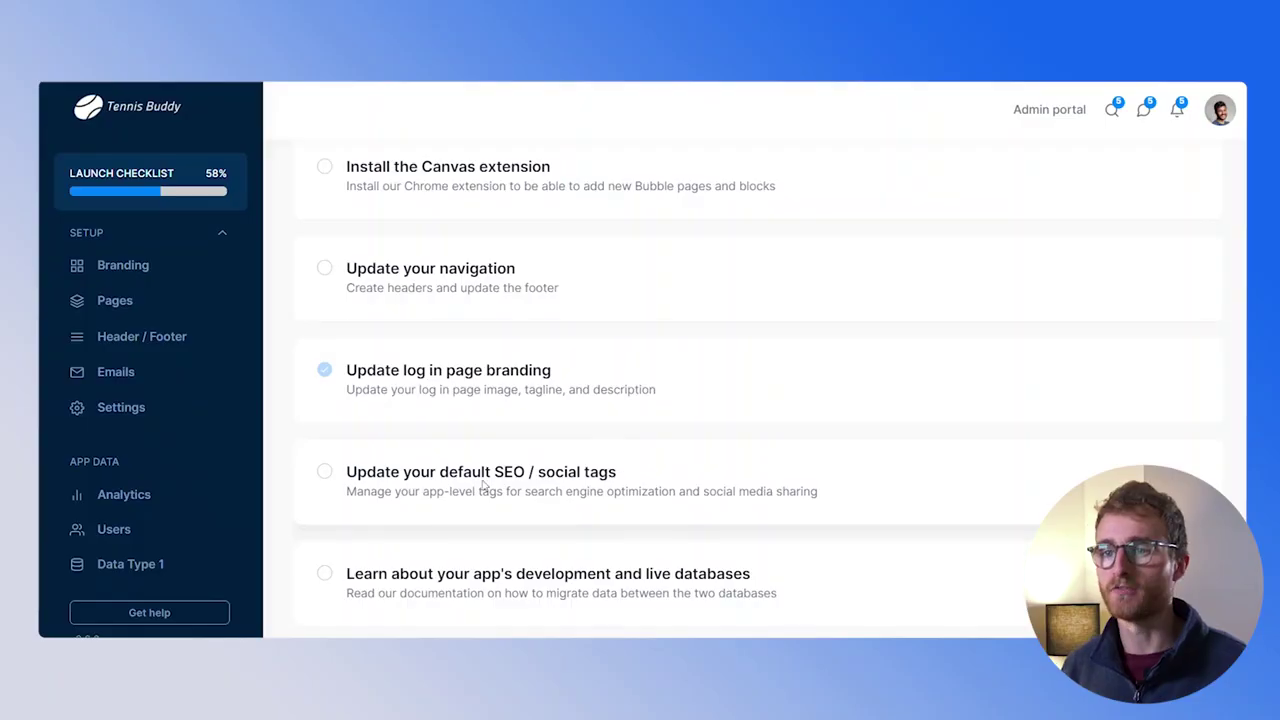
{"action": "left_click", "coordinate": [484, 486]}
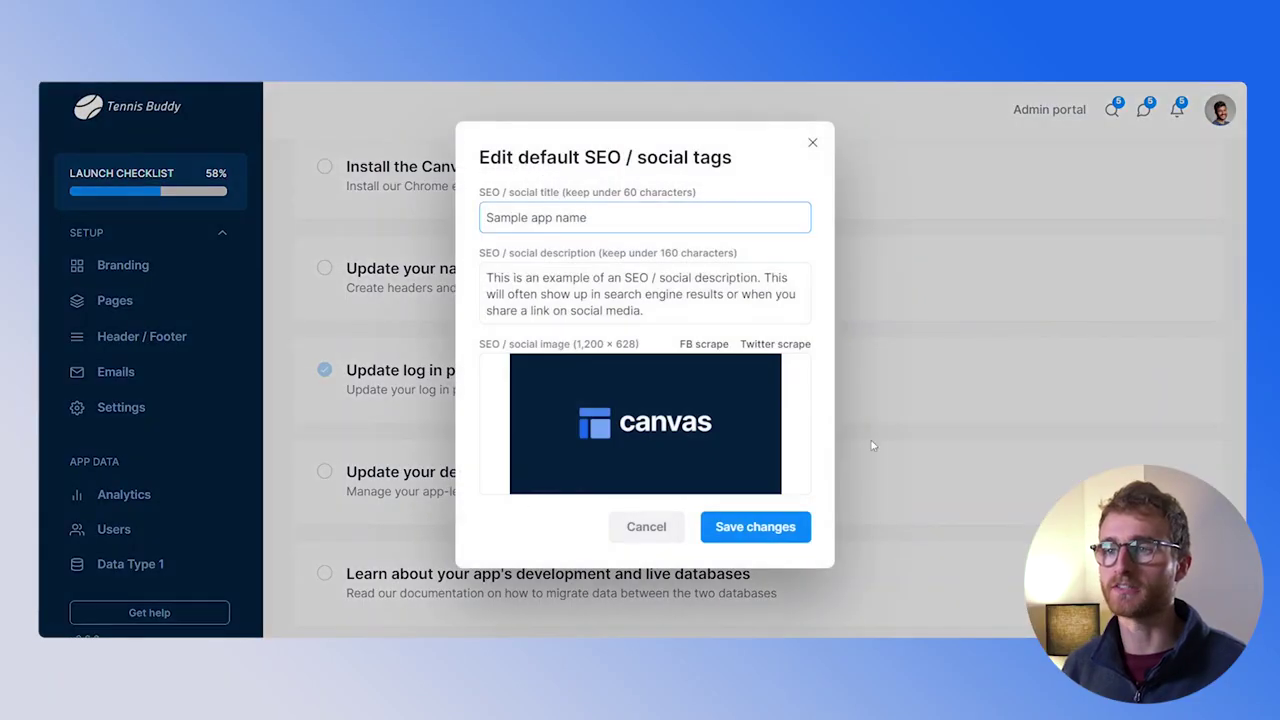
Cancel the default SEO / social tags editor without saving
{"action": "left_click", "coordinate": [646, 527]}
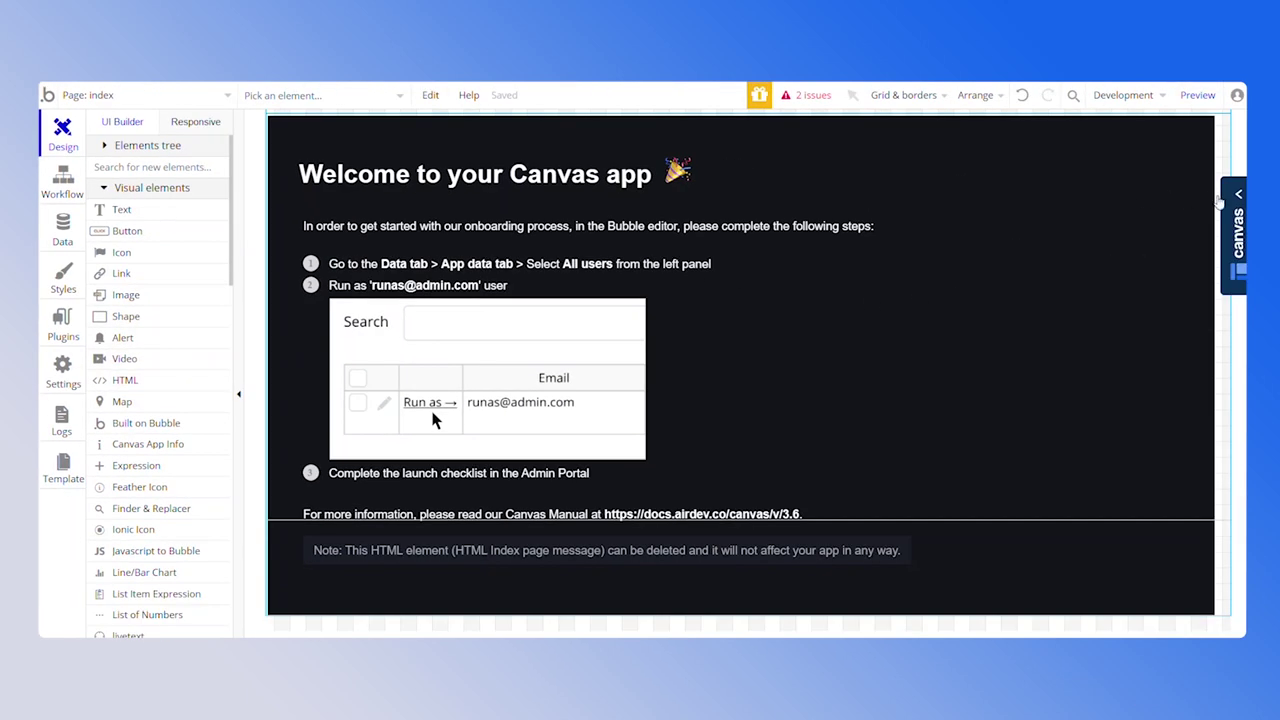
Add a new Standard Page from the Canvas templates with the path 'find'
{"action": "left_click", "coordinate": [1234, 203]}
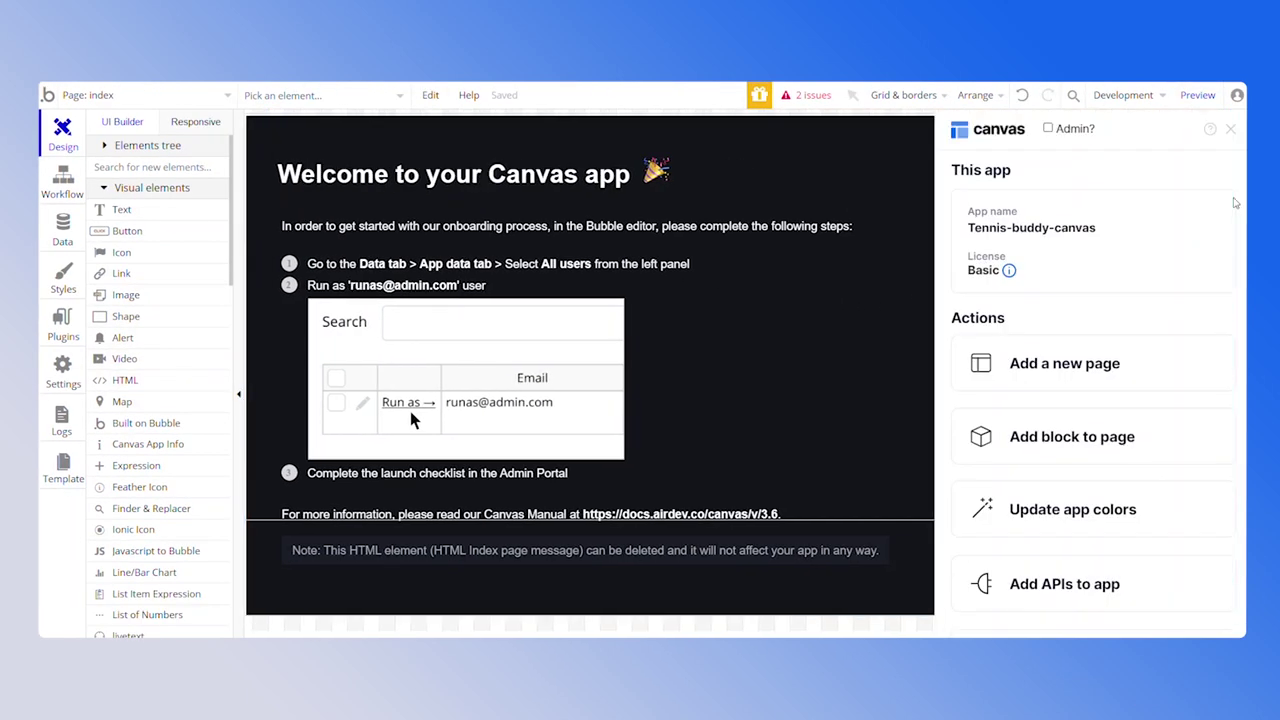
{"action": "left_click", "coordinate": [1039, 366]}
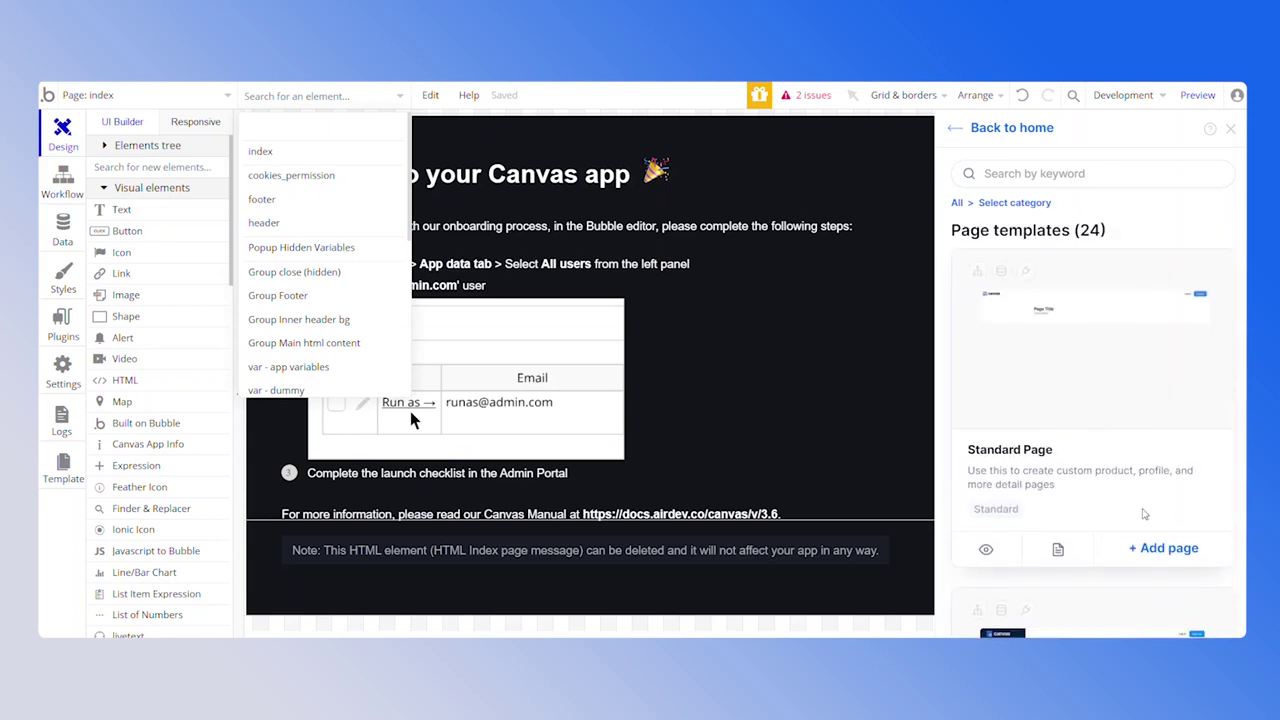
{"action": "left_click", "coordinate": [1163, 548]}
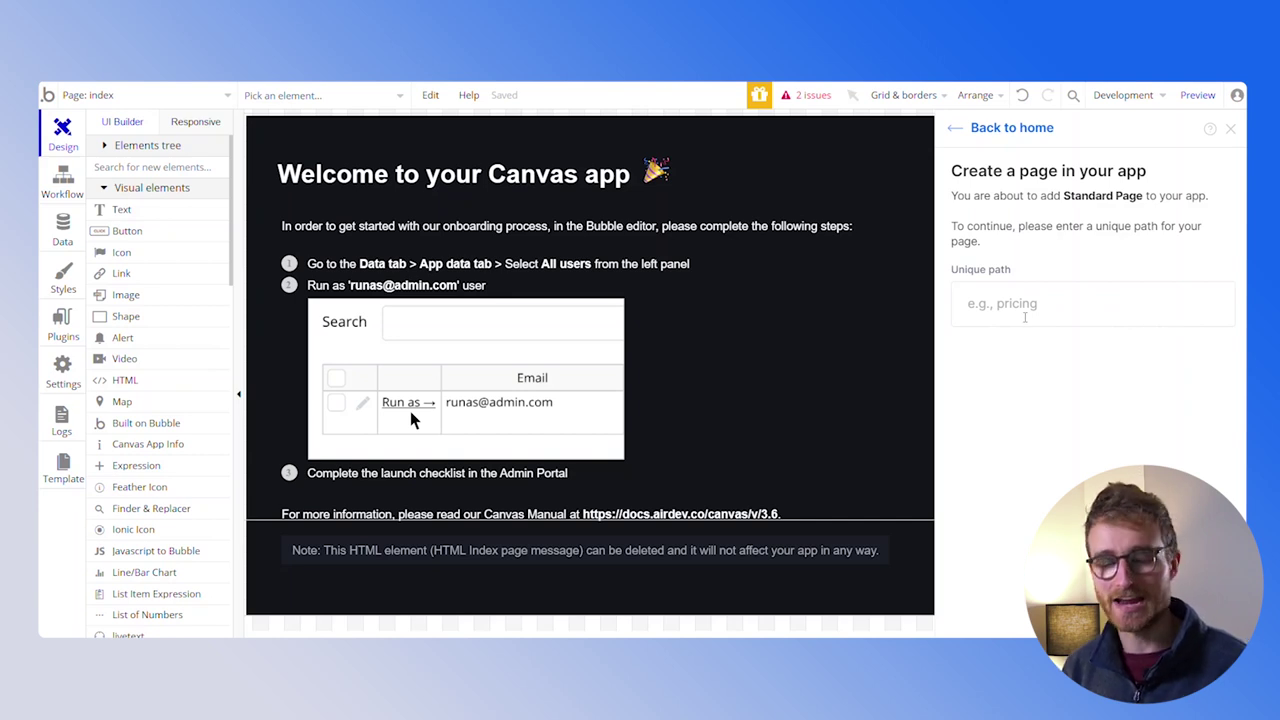
{"action": "left_click", "coordinate": [1033, 303]}
{"action": "type", "text": "find"}
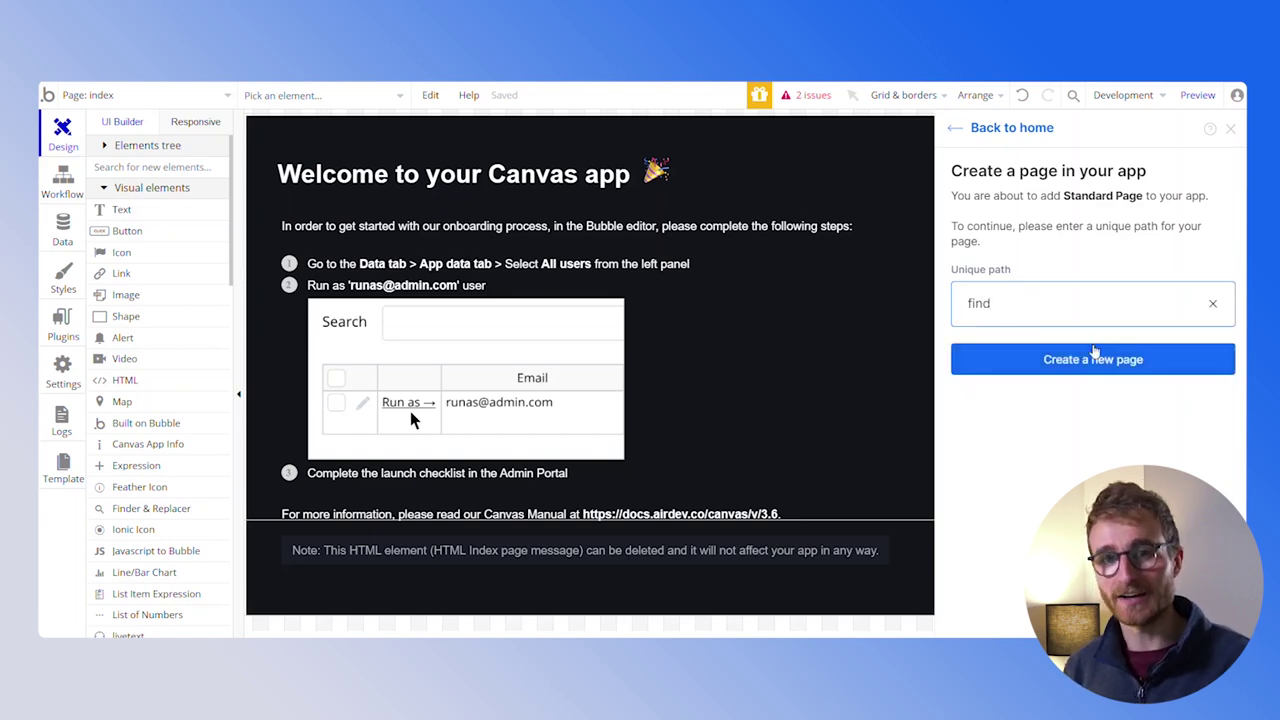
{"action": "left_click", "coordinate": [1092, 362]}
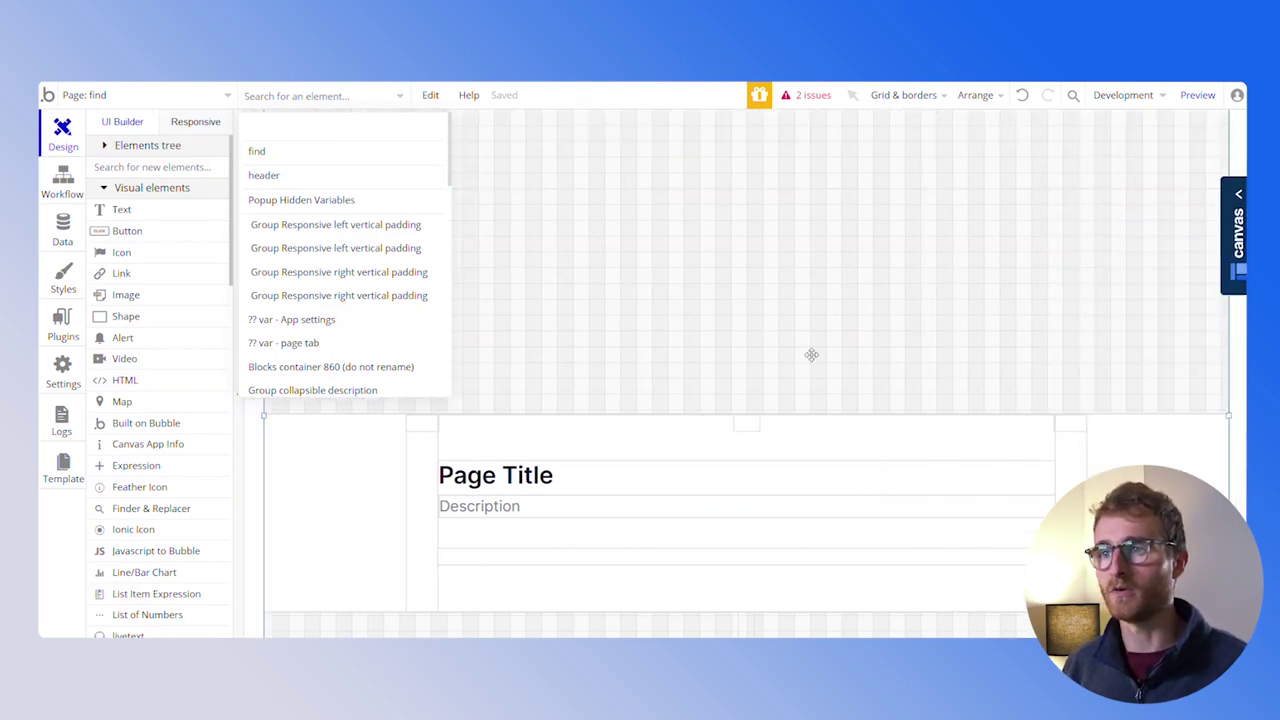
Select the find page's Blocks container 860, open its properties, and show the Canvas templates library
{"action": "left_click", "coordinate": [811, 354]}
{"action": "scroll", "coordinate": [689, 377], "scroll_direction": "down", "scroll_amount": 1}
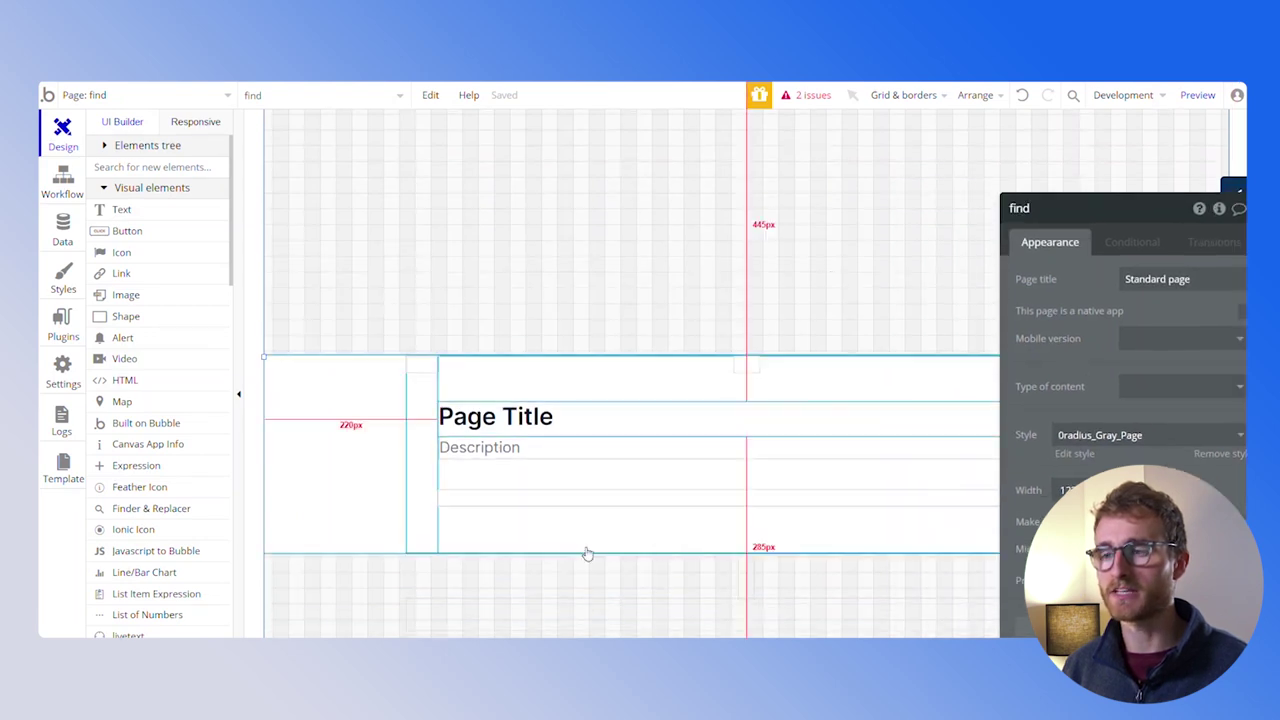
{"action": "scroll", "coordinate": [626, 418], "scroll_direction": "up", "scroll_amount": 1}
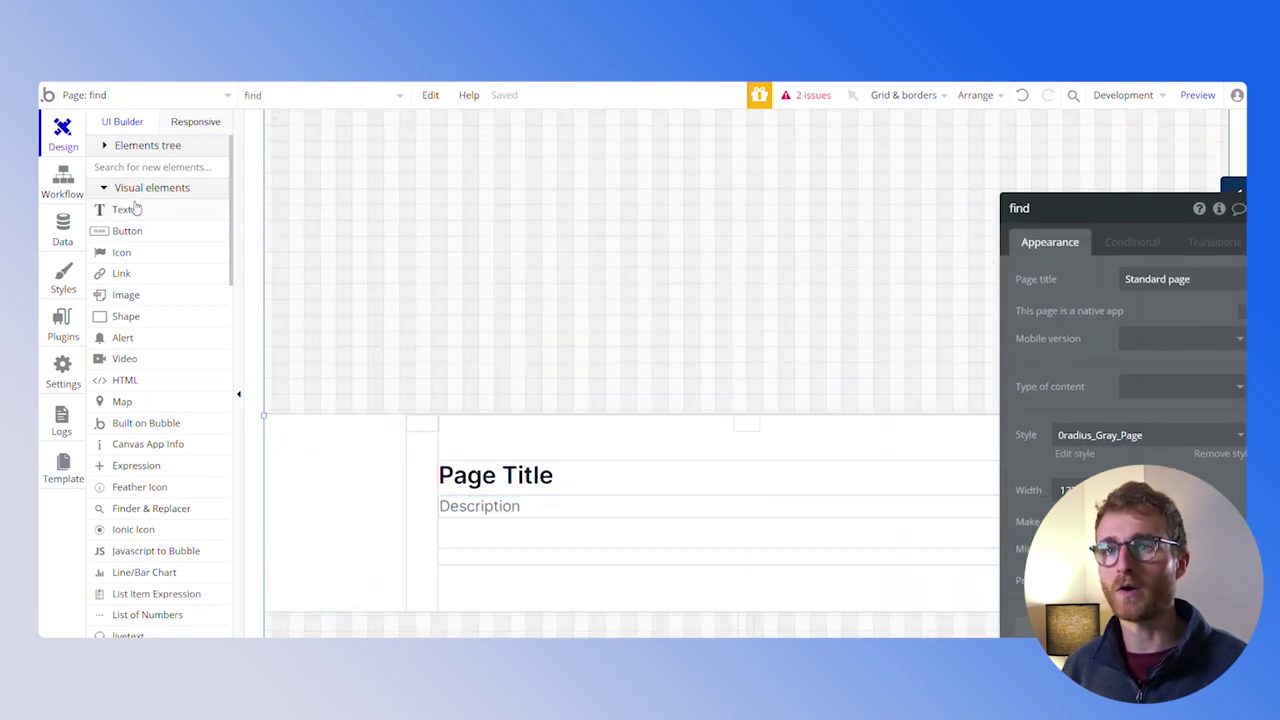
{"action": "left_click", "coordinate": [118, 145]}
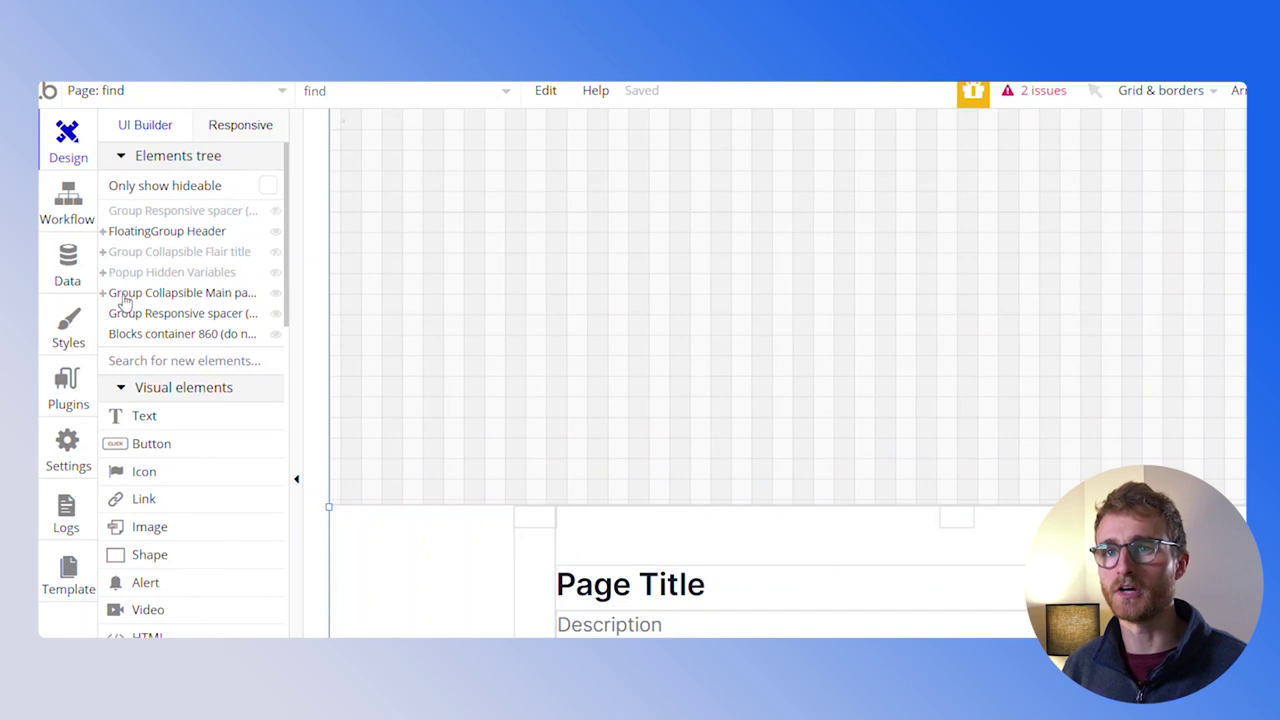
{"action": "left_click", "coordinate": [154, 336]}
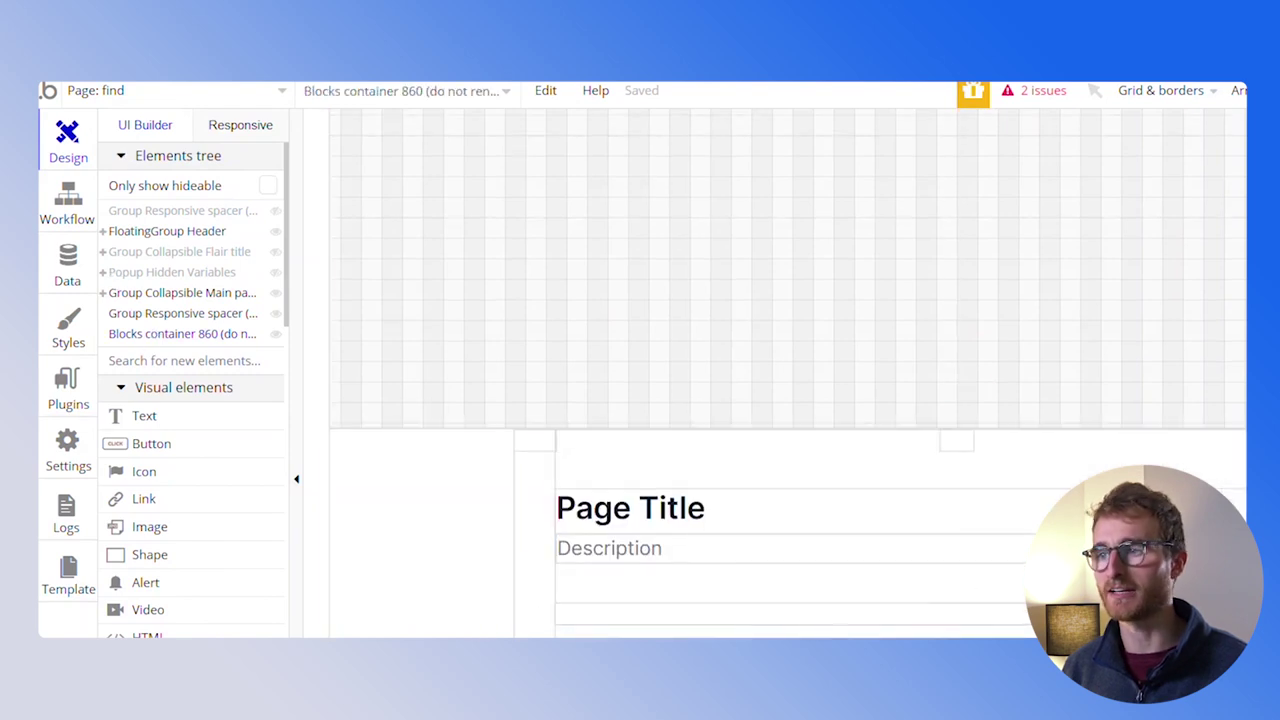
{"action": "double_click", "coordinate": [1158, 383]}
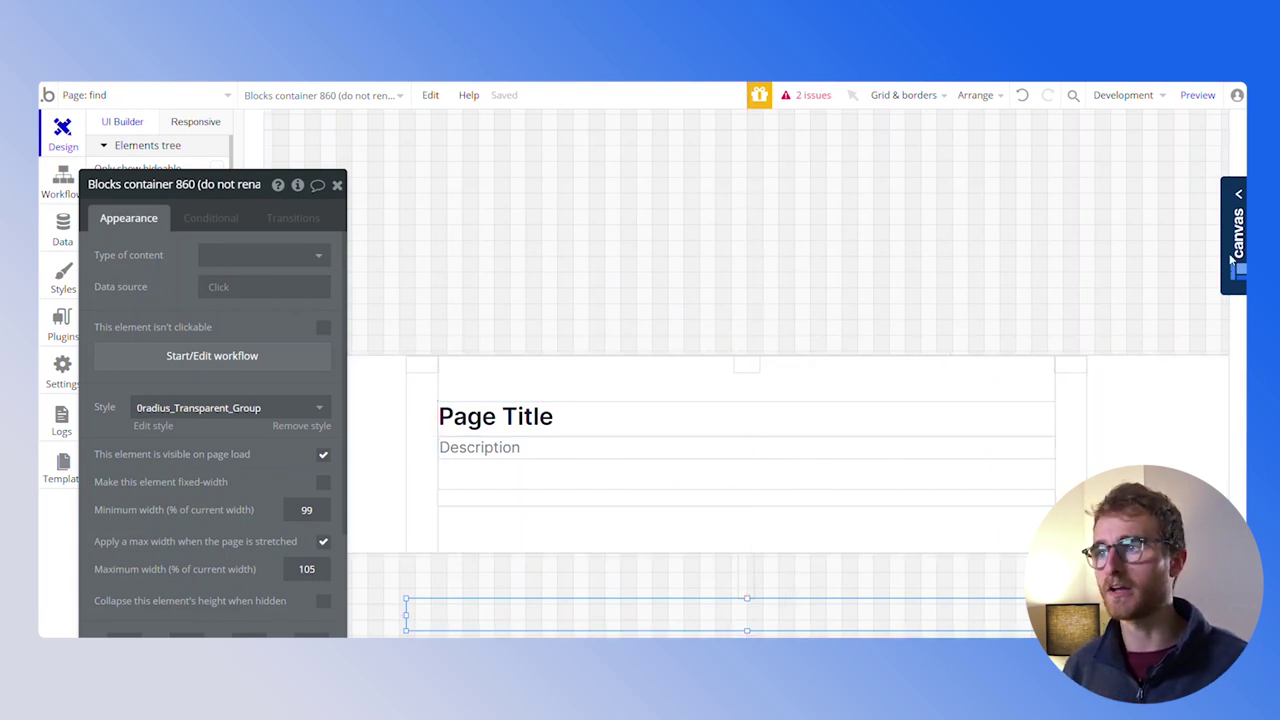
{"action": "left_click", "coordinate": [1238, 197]}
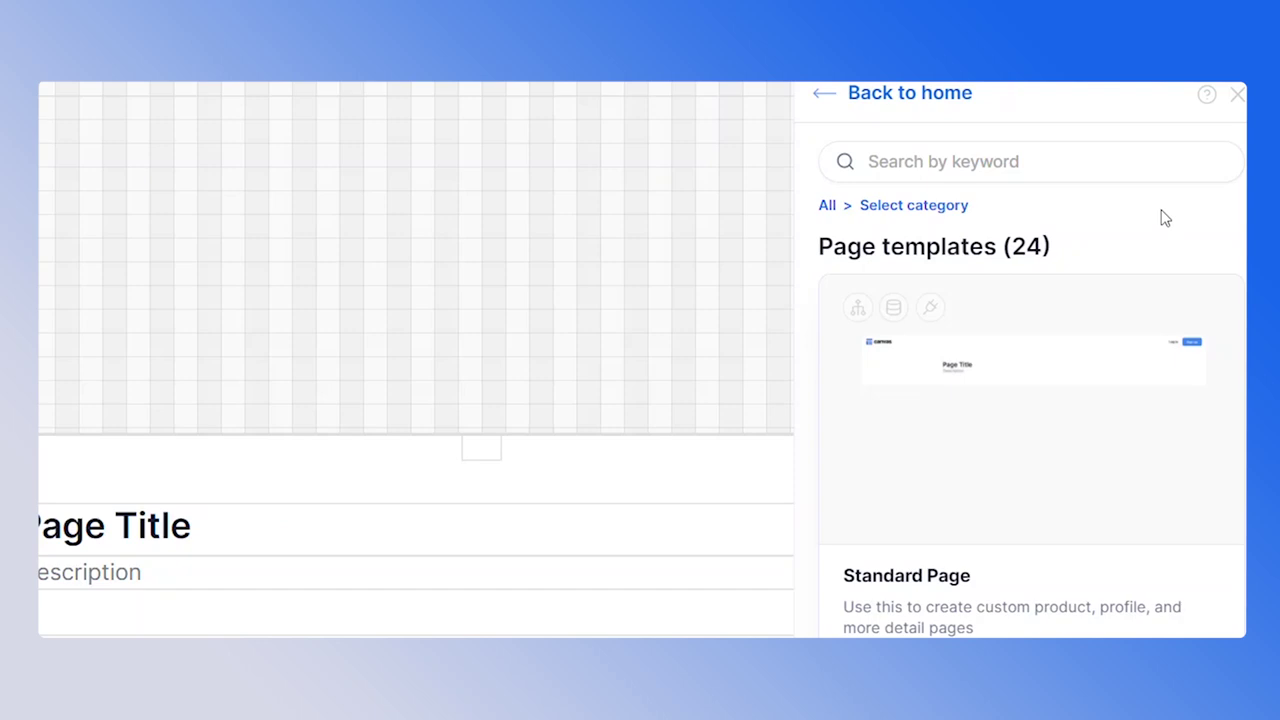
From the block library, filter to List Tile Repeating Groups and add the Standard Repeating Group with Image block
{"action": "left_click", "coordinate": [822, 97]}
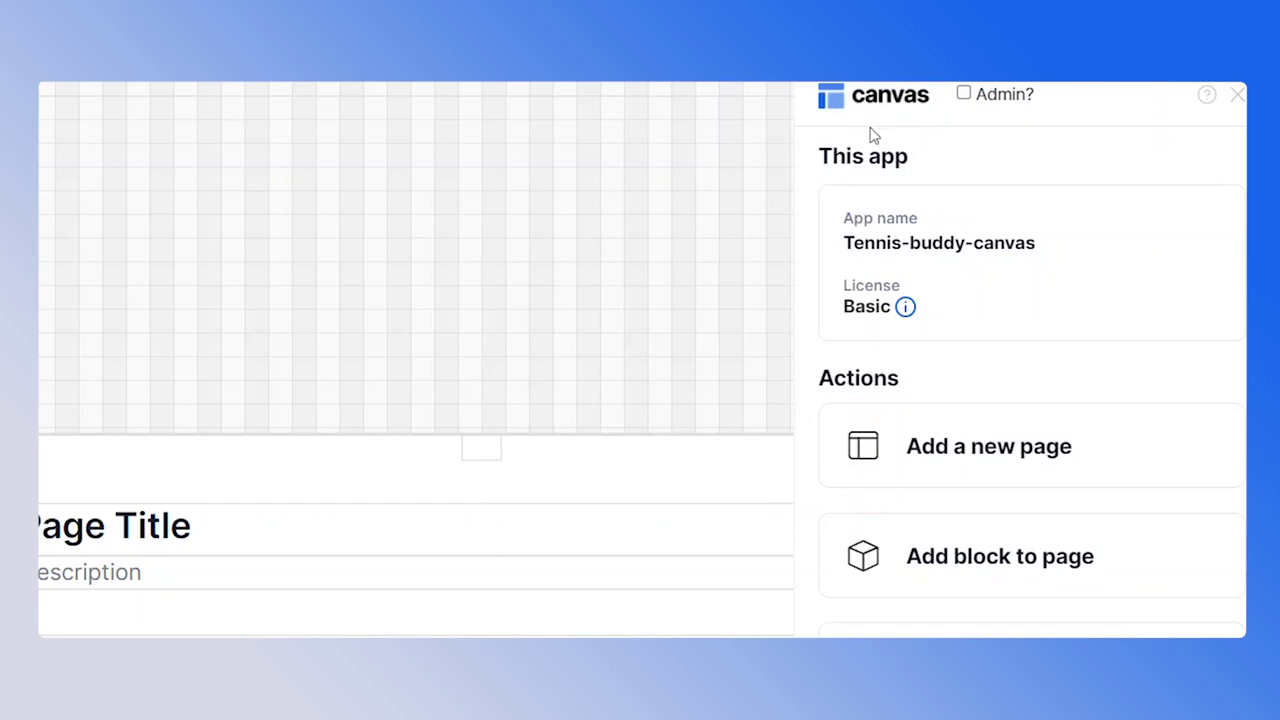
{"action": "left_click", "coordinate": [1045, 566]}
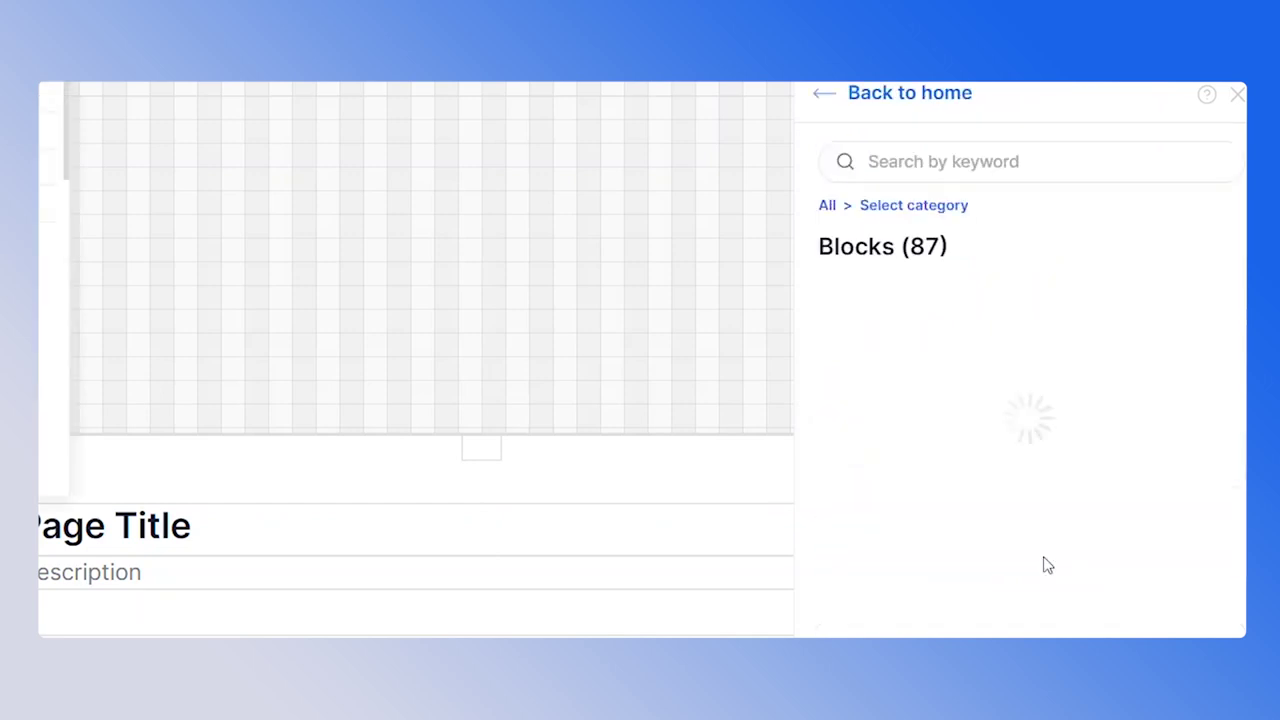
{"action": "left_click", "coordinate": [923, 206]}
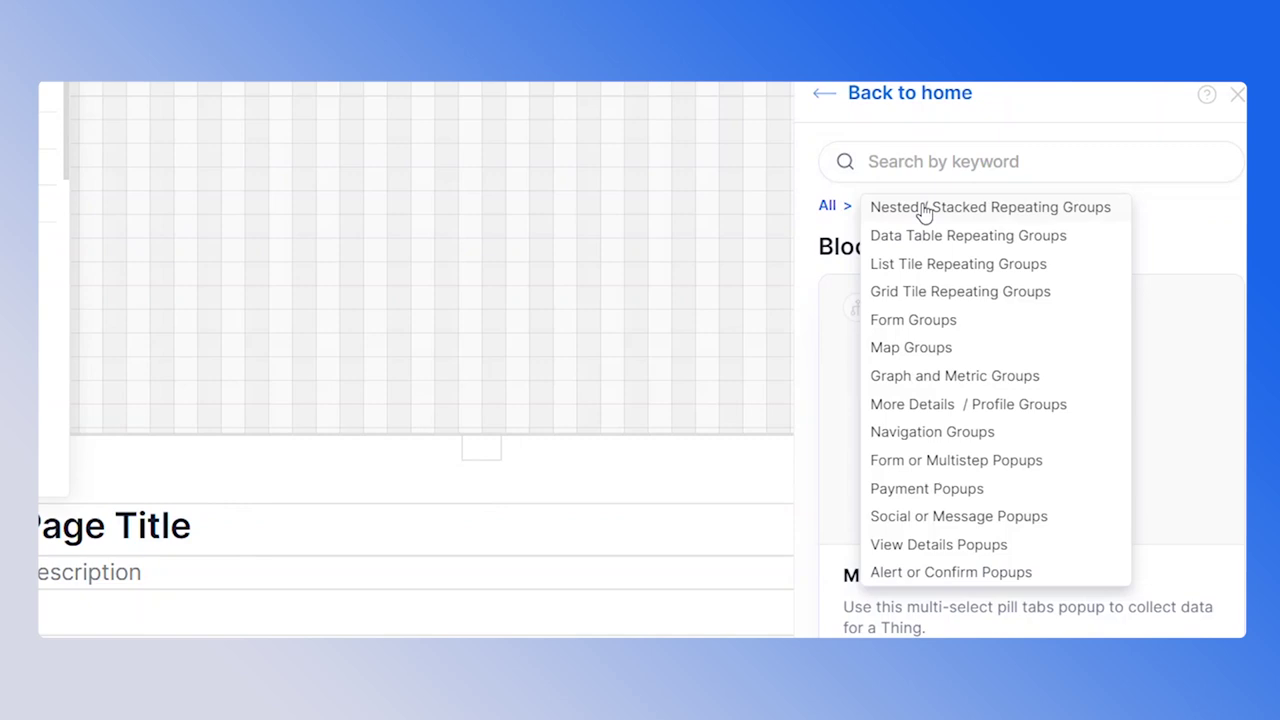
{"action": "left_click", "coordinate": [1026, 265]}
{"action": "scroll", "coordinate": [1025, 273], "scroll_direction": "down", "scroll_amount": 5}
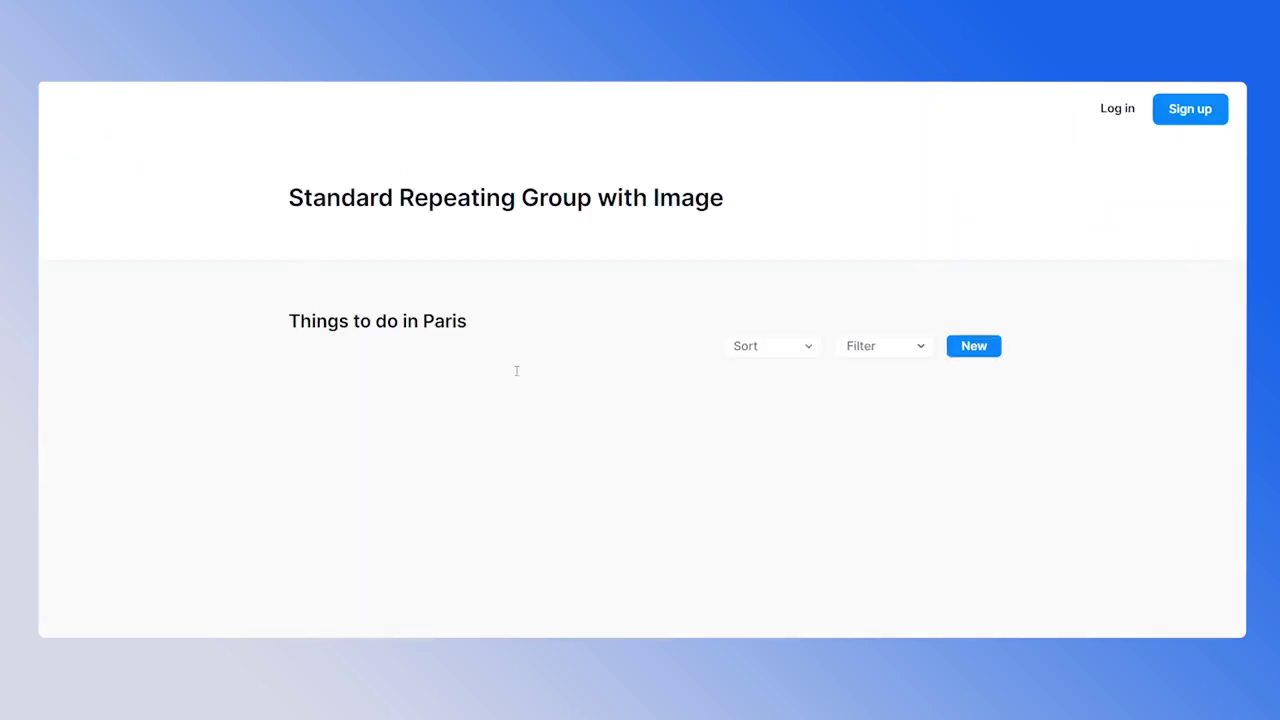
{"action": "scroll", "coordinate": [600, 358], "scroll_direction": "down", "scroll_amount": 1}
{"action": "scroll", "coordinate": [646, 374], "scroll_direction": "up", "scroll_amount": 1}
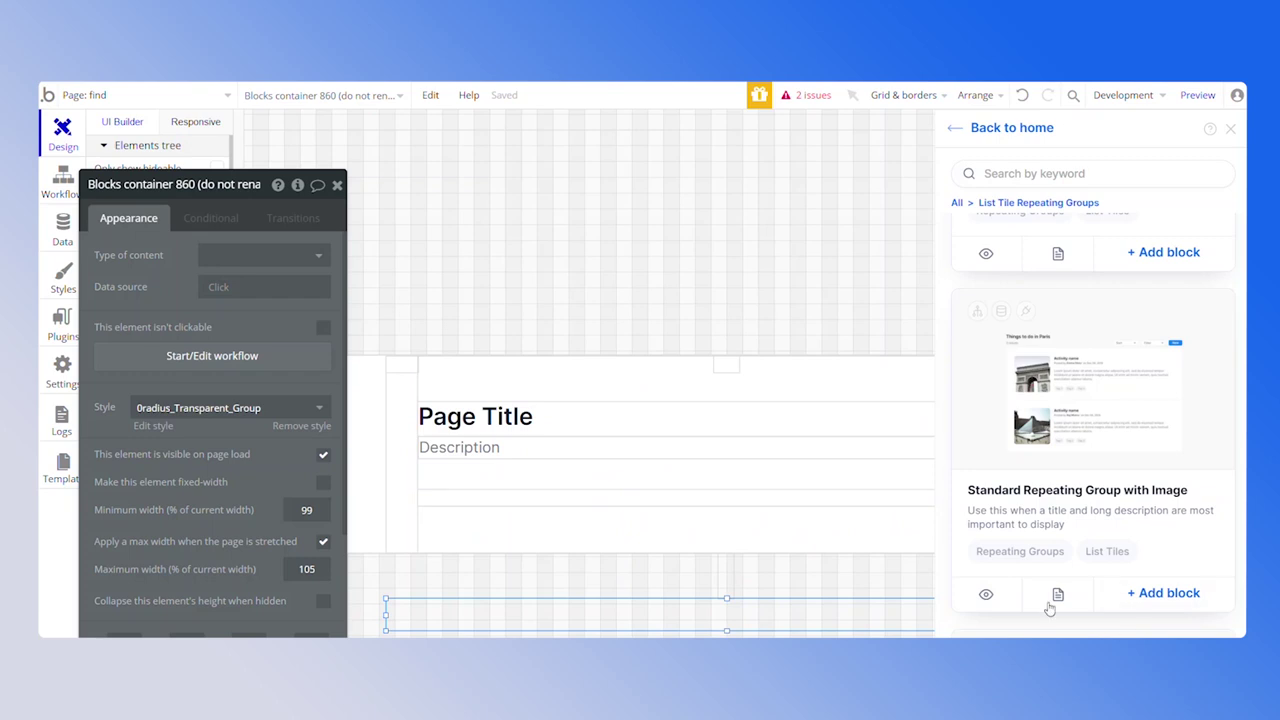
{"action": "left_click", "coordinate": [1047, 597]}
{"action": "left_click", "coordinate": [1189, 596]}
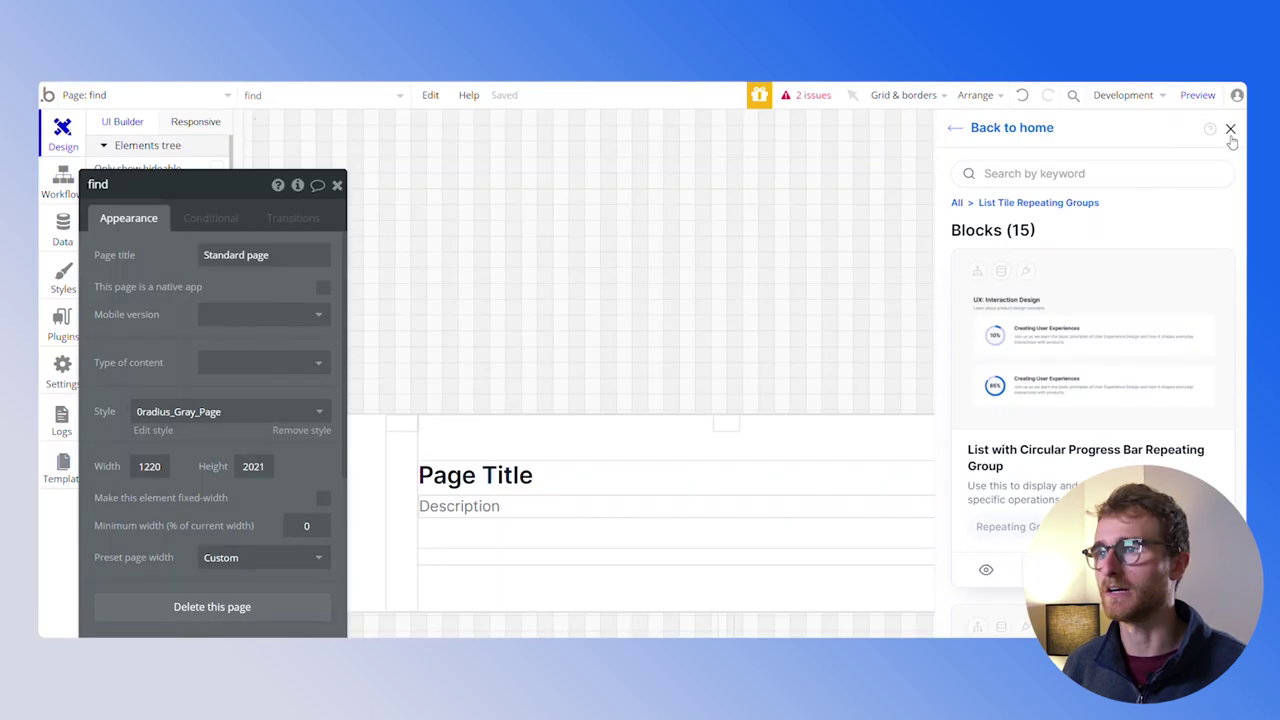
Close the block library and find page panels, then open the Things to do in Paris repeating group's properties
{"action": "left_click", "coordinate": [1231, 131]}
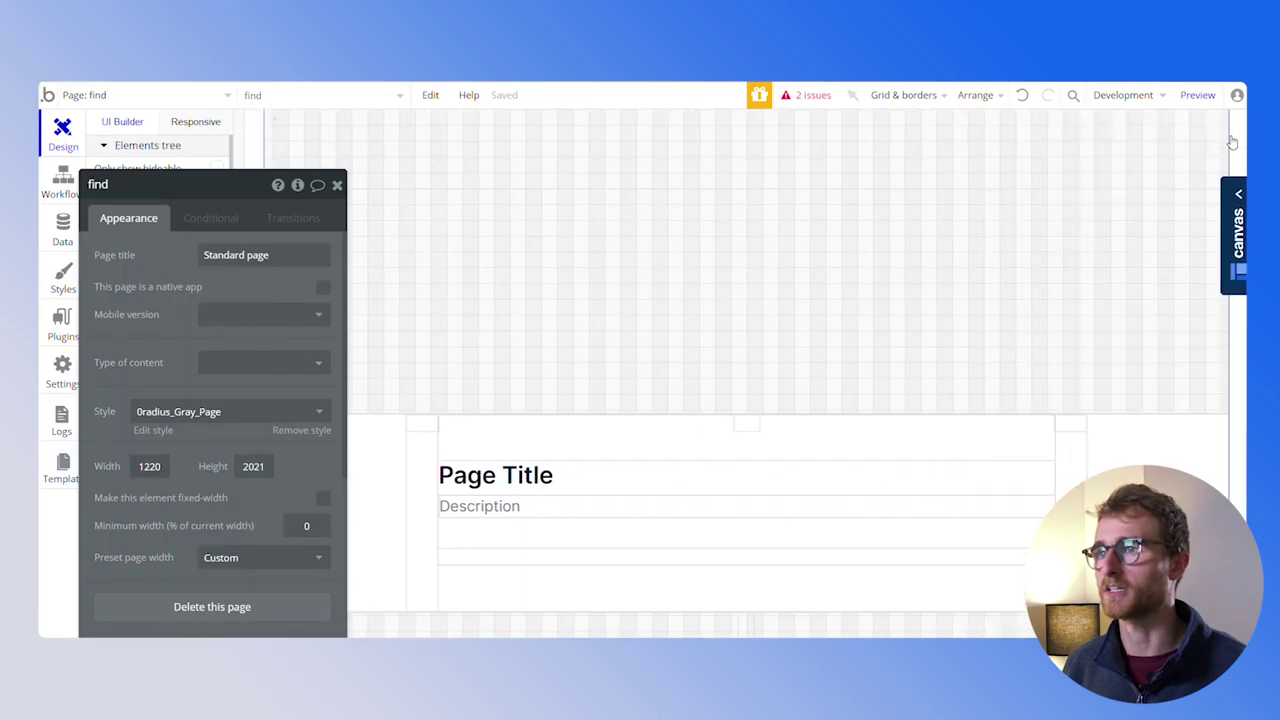
{"action": "left_click", "coordinate": [338, 186]}
{"action": "scroll", "coordinate": [400, 266], "scroll_direction": "down", "scroll_amount": 10}
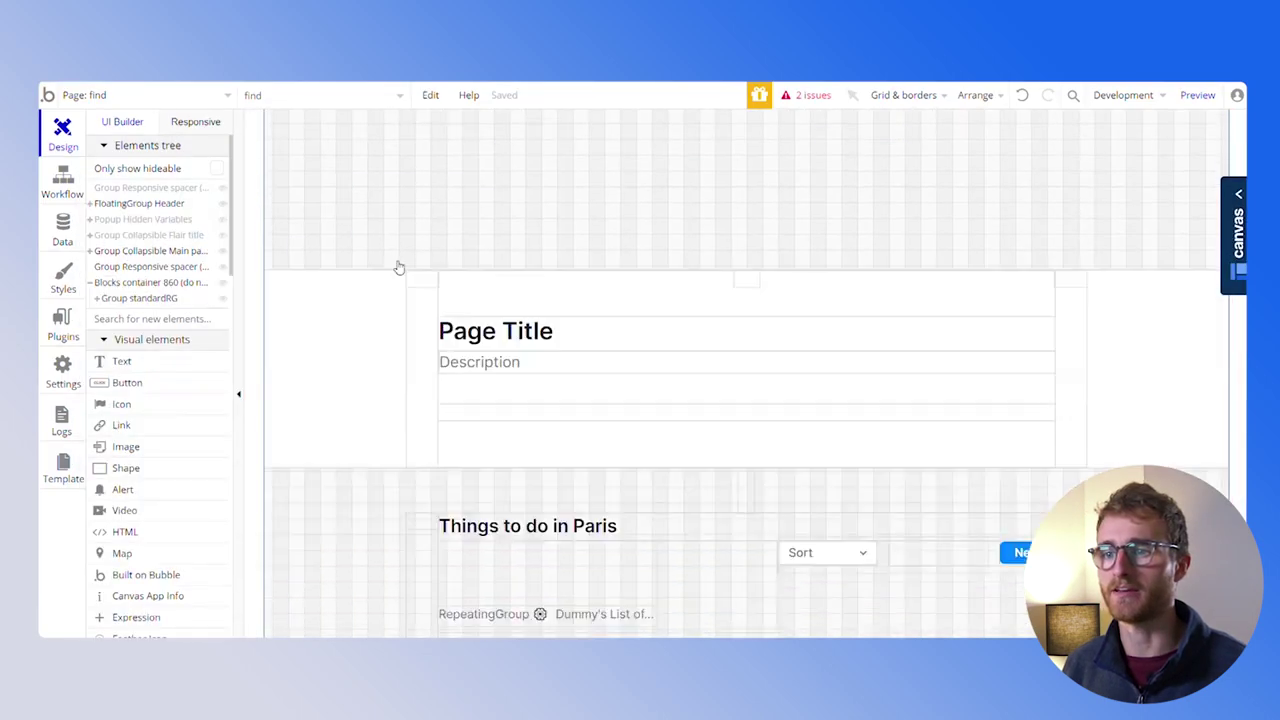
{"action": "scroll", "coordinate": [660, 506], "scroll_direction": "up", "scroll_amount": 3}
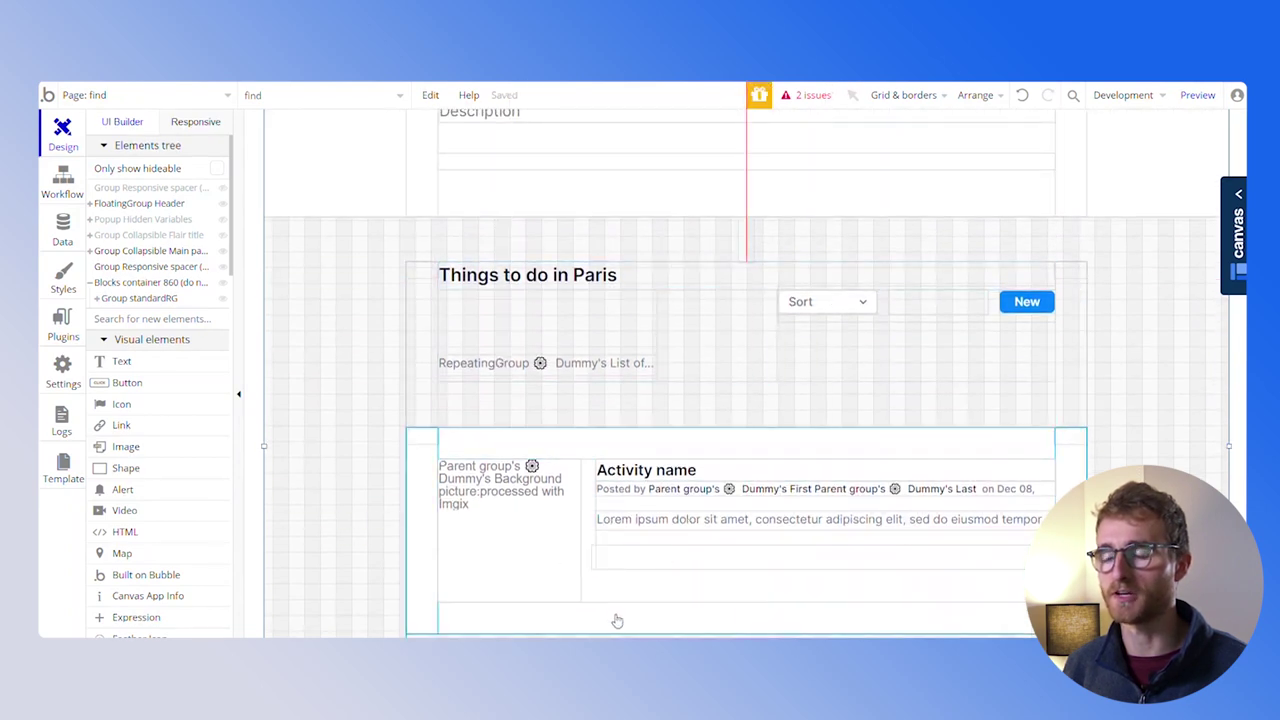
{"action": "double_click", "coordinate": [423, 617]}
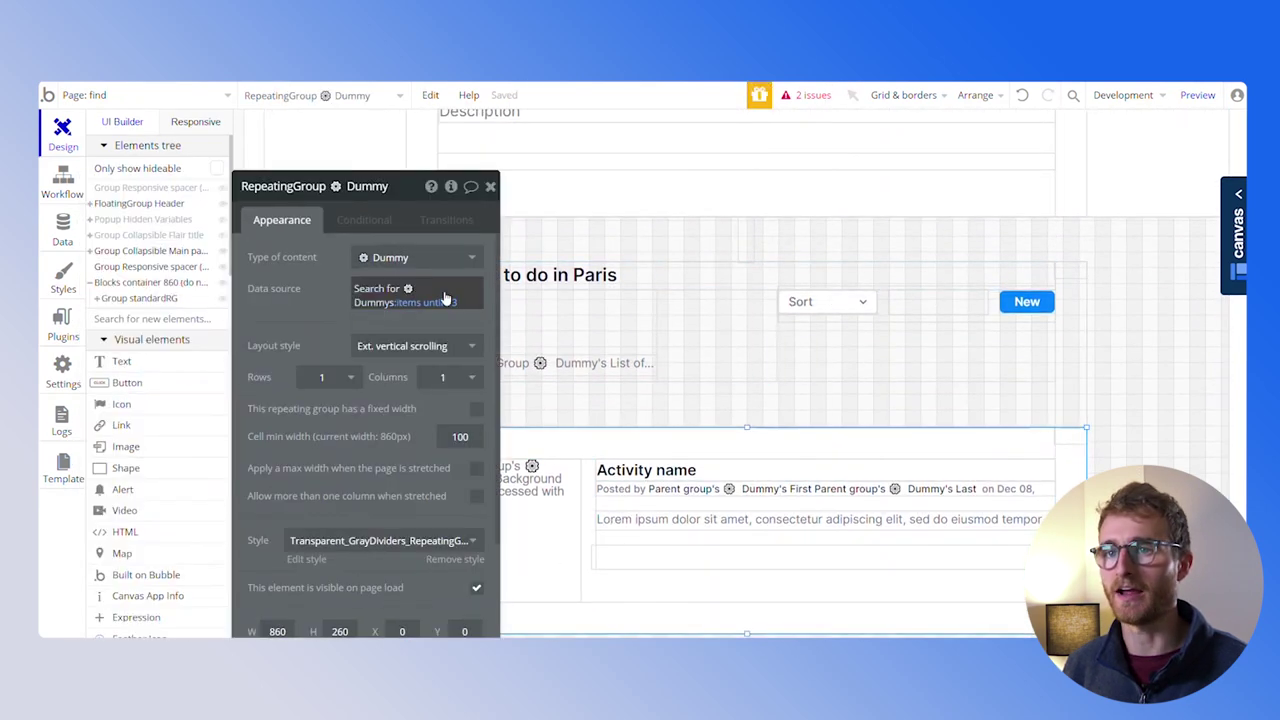
Browse the Dummies records in App data, then run a live preview of the find page
{"action": "left_click", "coordinate": [63, 230]}
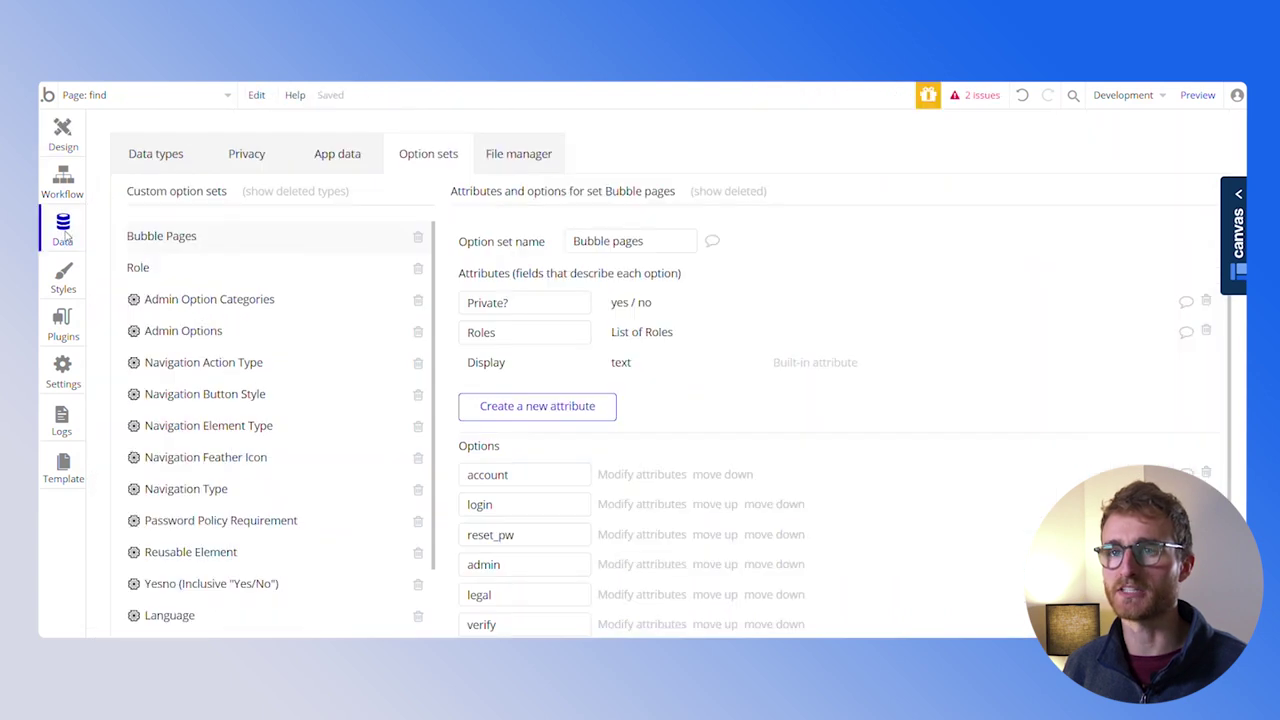
{"action": "left_click", "coordinate": [345, 162]}
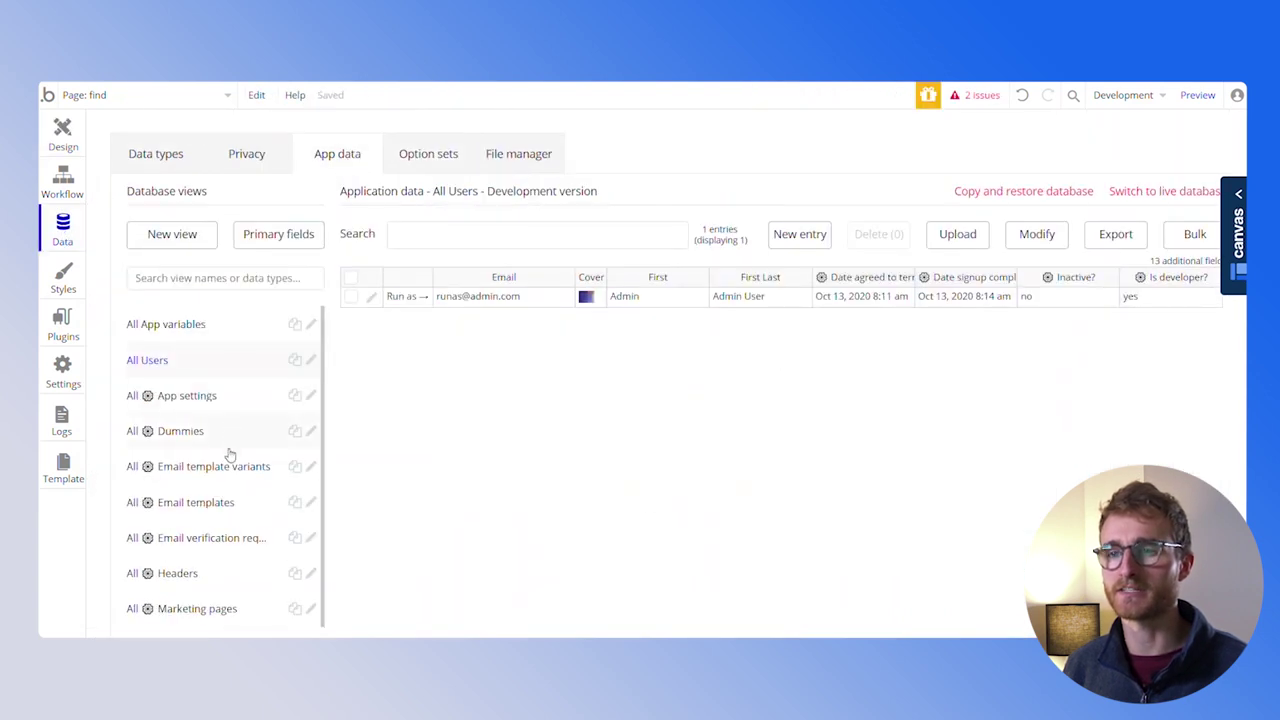
{"action": "scroll", "coordinate": [229, 458], "scroll_direction": "down", "scroll_amount": 1}
{"action": "scroll", "coordinate": [200, 440], "scroll_direction": "up", "scroll_amount": 1}
{"action": "left_click", "coordinate": [177, 430]}
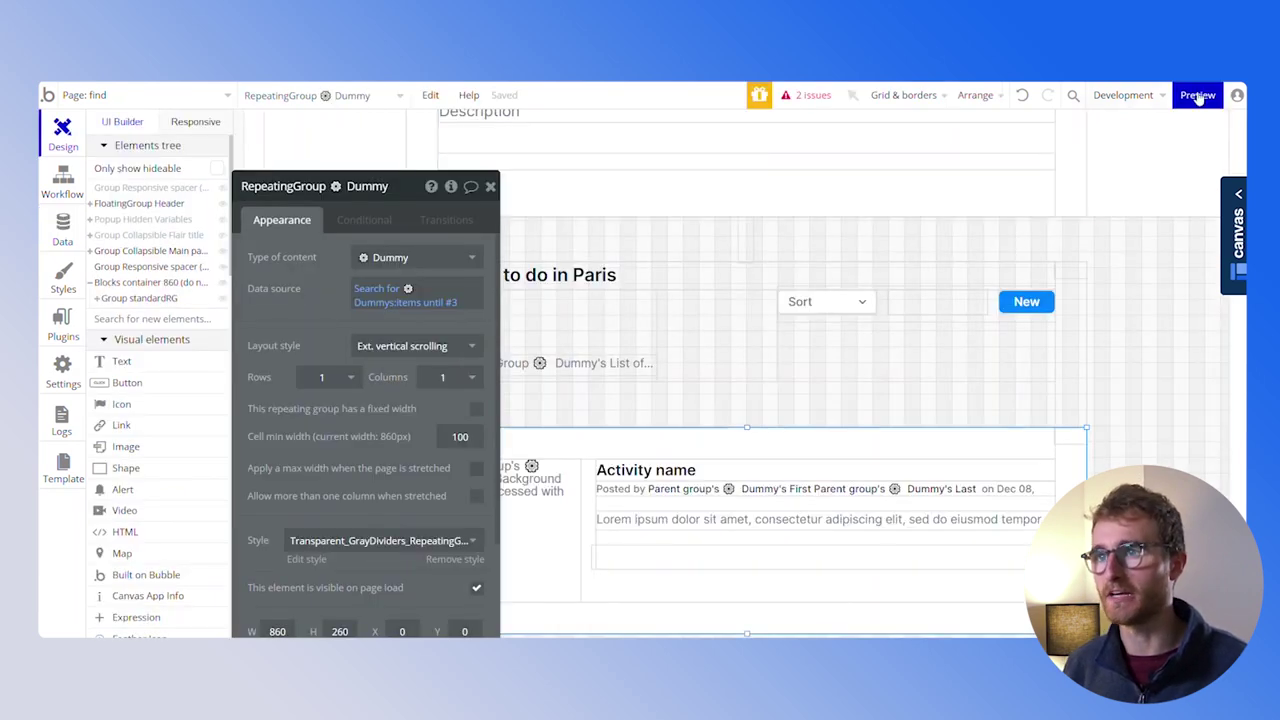
{"action": "left_click", "coordinate": [1198, 96]}
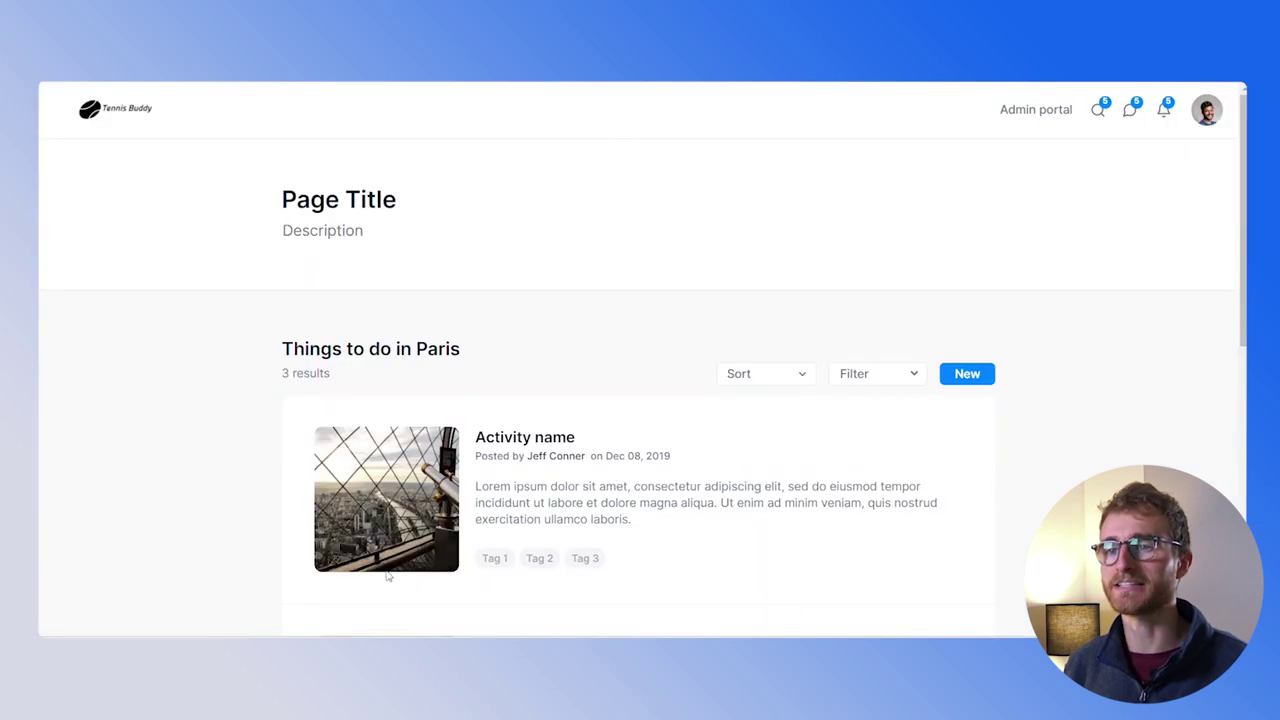
{"action": "scroll", "coordinate": [708, 373], "scroll_direction": "down", "scroll_amount": 5}
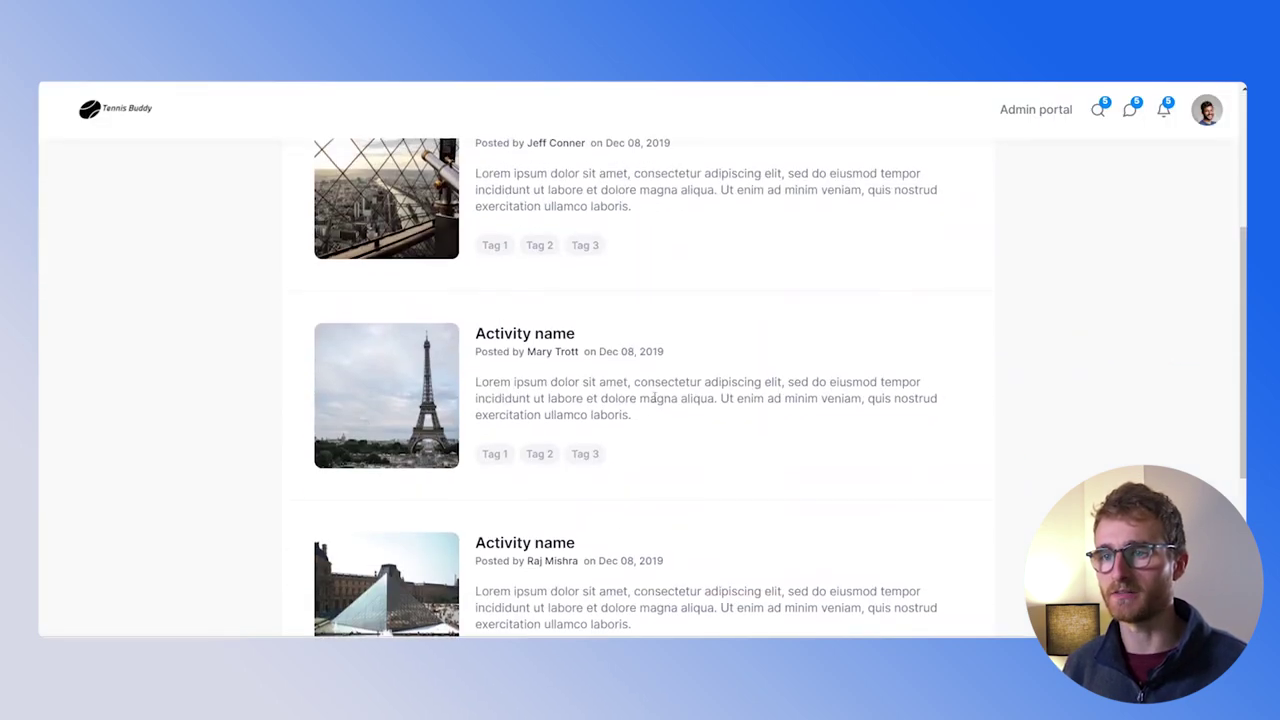
{"action": "scroll", "coordinate": [617, 488], "scroll_direction": "up", "scroll_amount": 3}
{"action": "scroll", "coordinate": [617, 488], "scroll_direction": "up", "scroll_amount": 3}
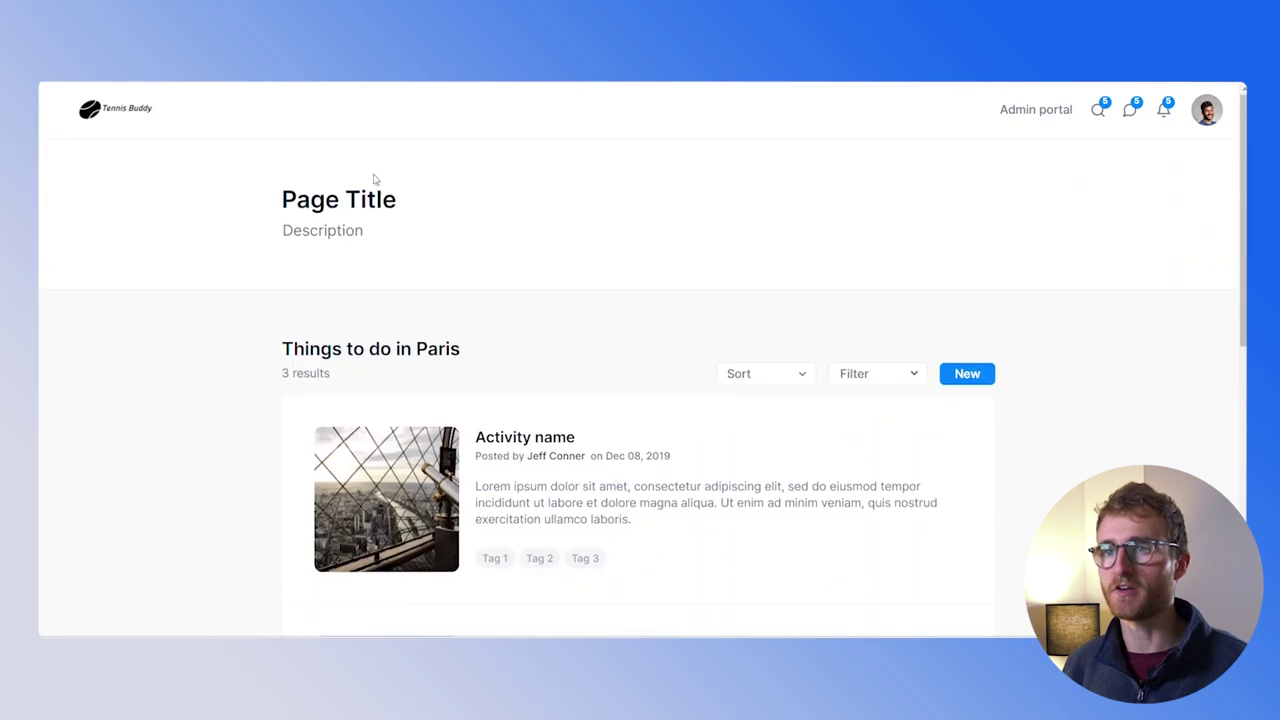
{"action": "left_click_drag", "start_coordinate": [283, 200], "coordinate": [518, 276]}
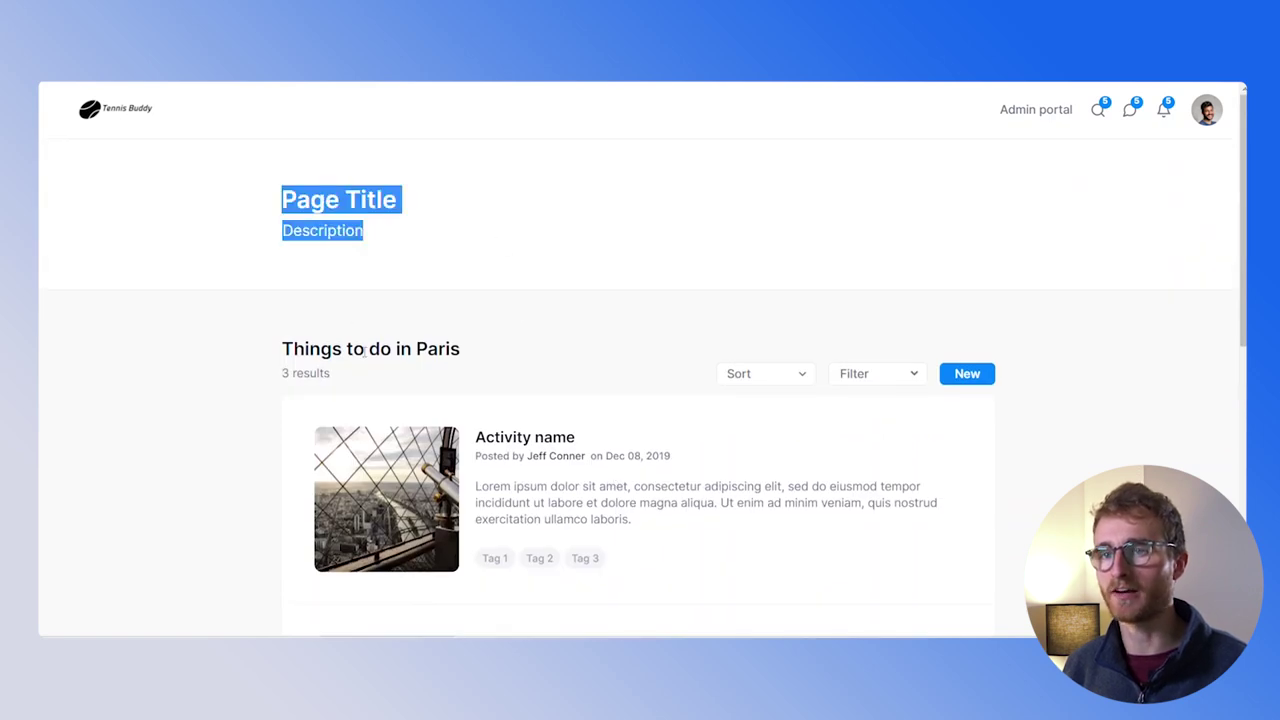
{"action": "scroll", "coordinate": [441, 348], "scroll_direction": "down", "scroll_amount": 2}
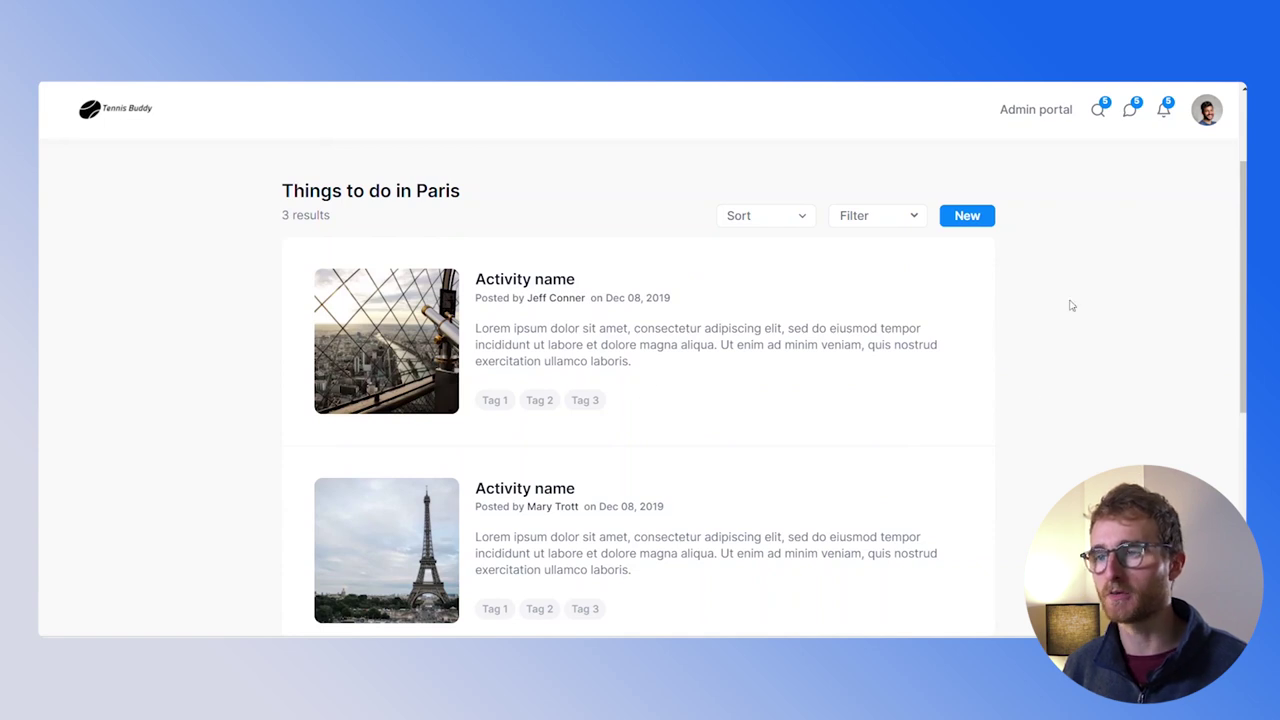
{"action": "scroll", "coordinate": [842, 321], "scroll_direction": "up", "scroll_amount": 2}
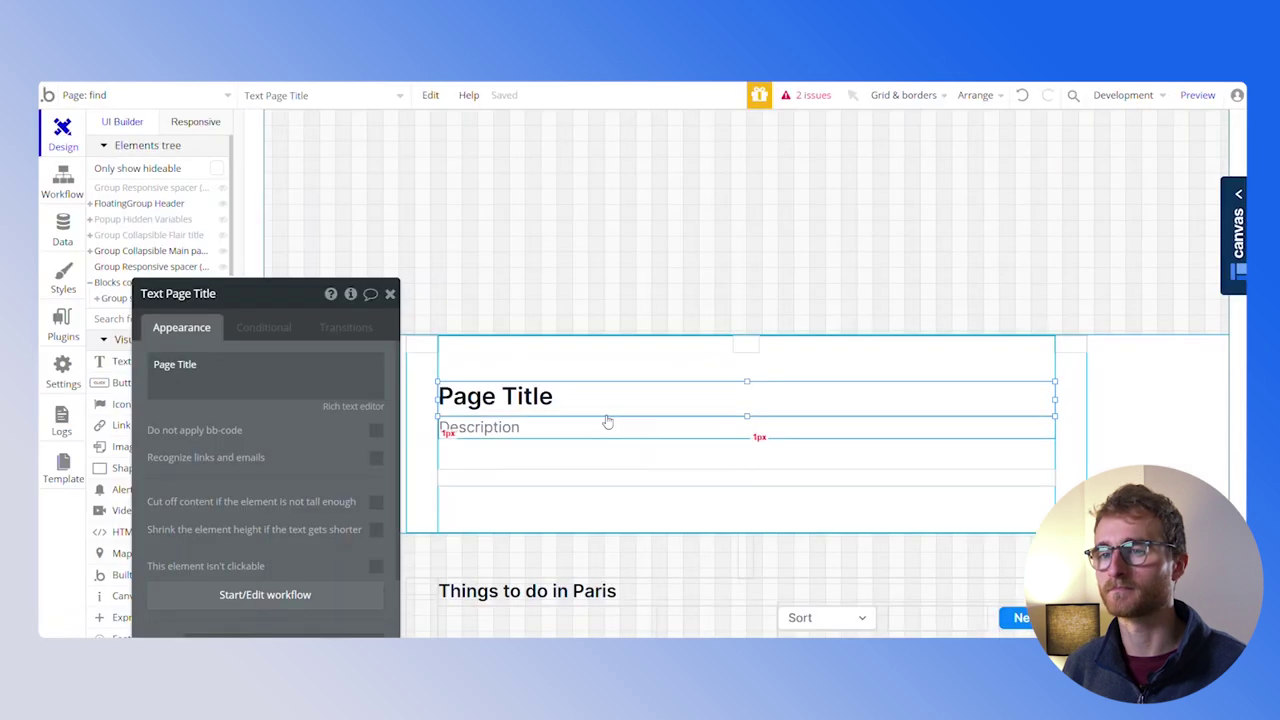
Retitle the header 'Find a tennis buddy near you' and make the Description group hidden on page load
{"action": "triple_click", "coordinate": [1085, 350]}
{"action": "type", "text": "Find a tennis buddy "}
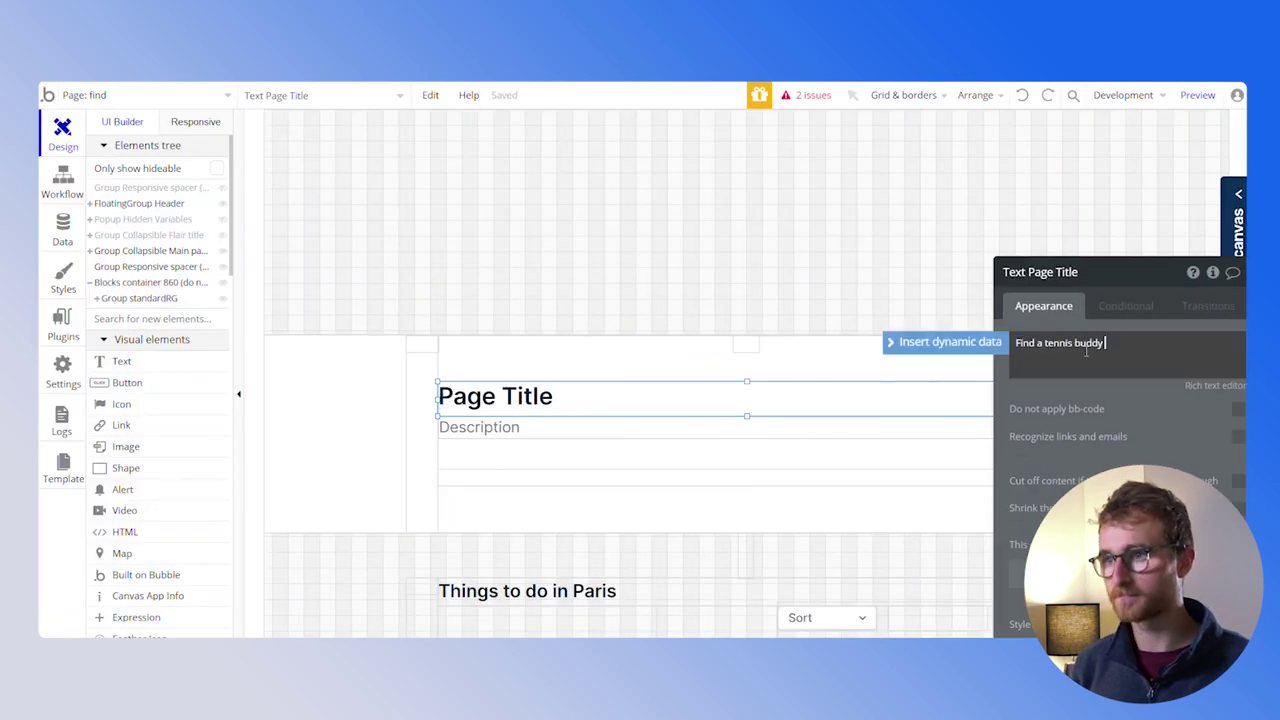
{"action": "type", "text": "near you"}
{"action": "left_click", "coordinate": [525, 427]}
{"action": "right_click", "coordinate": [520, 437]}
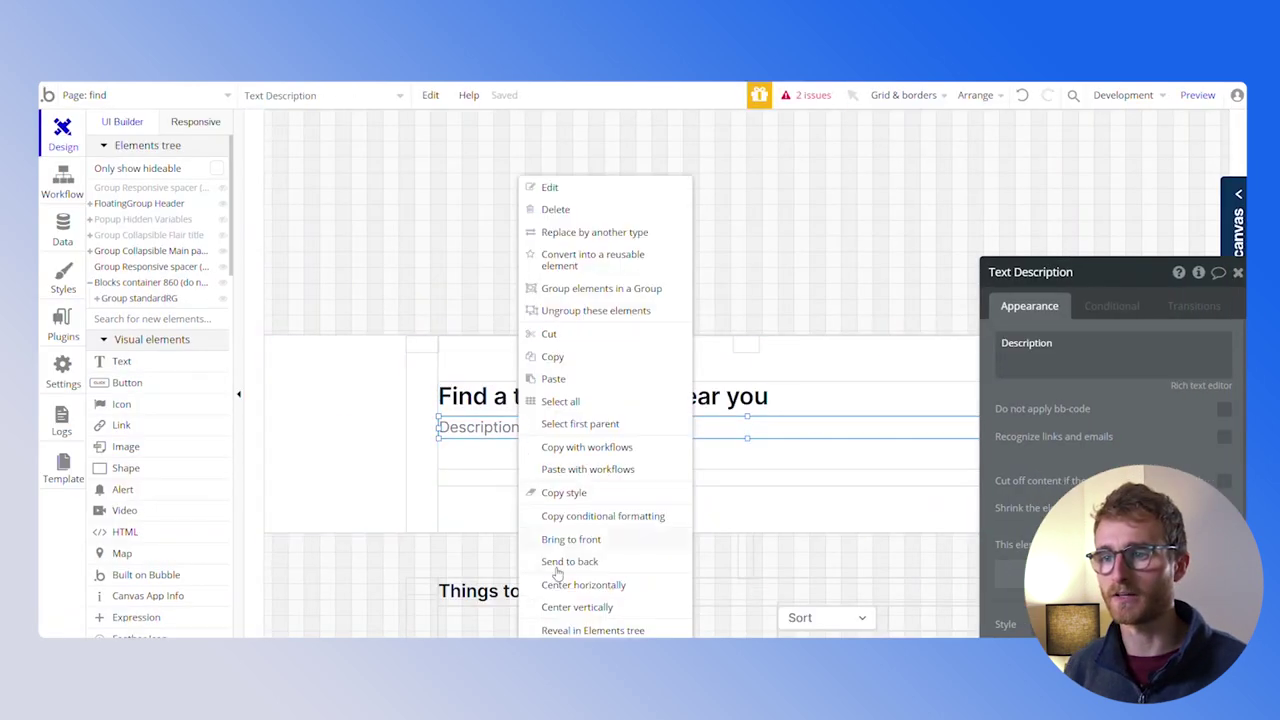
{"action": "left_click", "coordinate": [568, 630]}
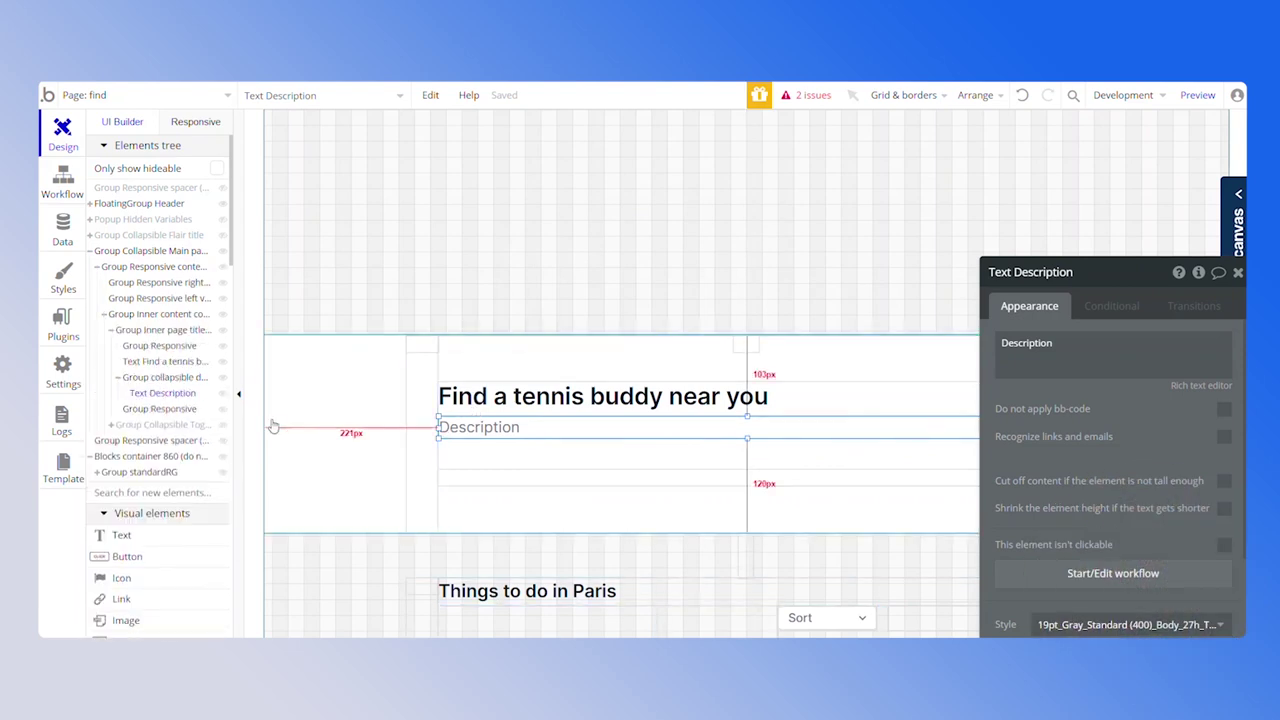
{"action": "left_click", "coordinate": [163, 379]}
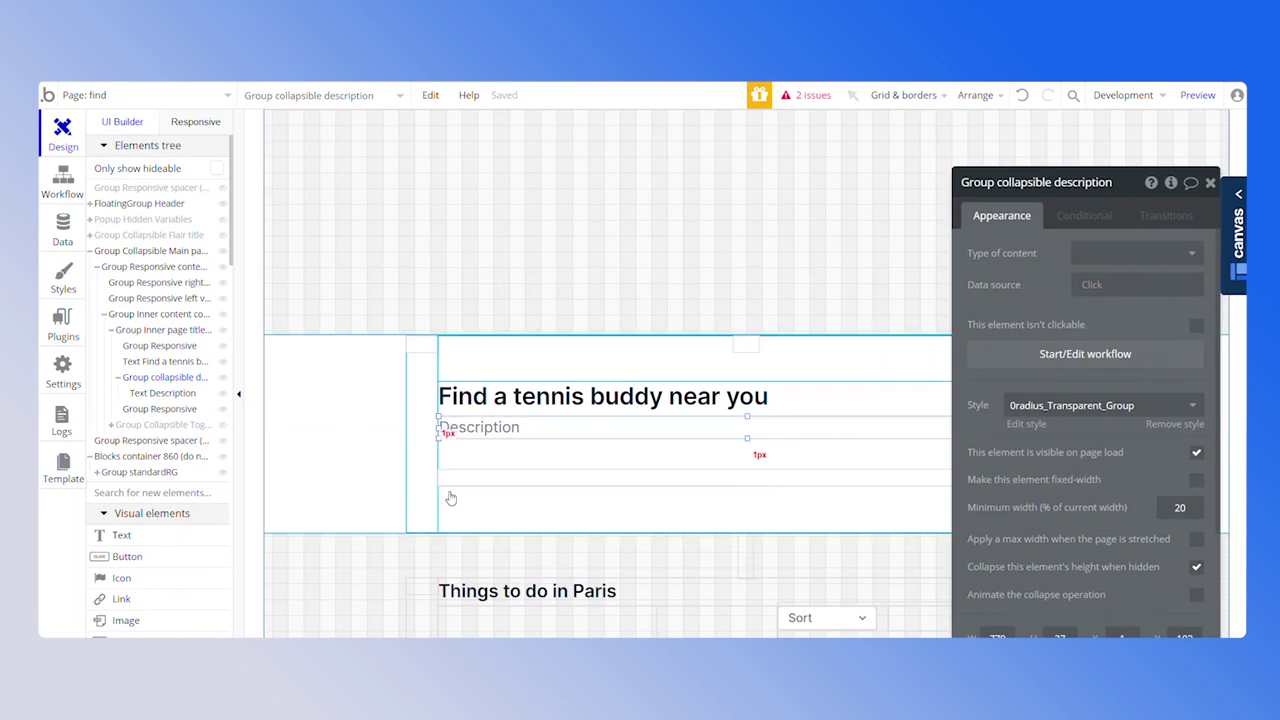
{"action": "left_click", "coordinate": [1197, 455]}
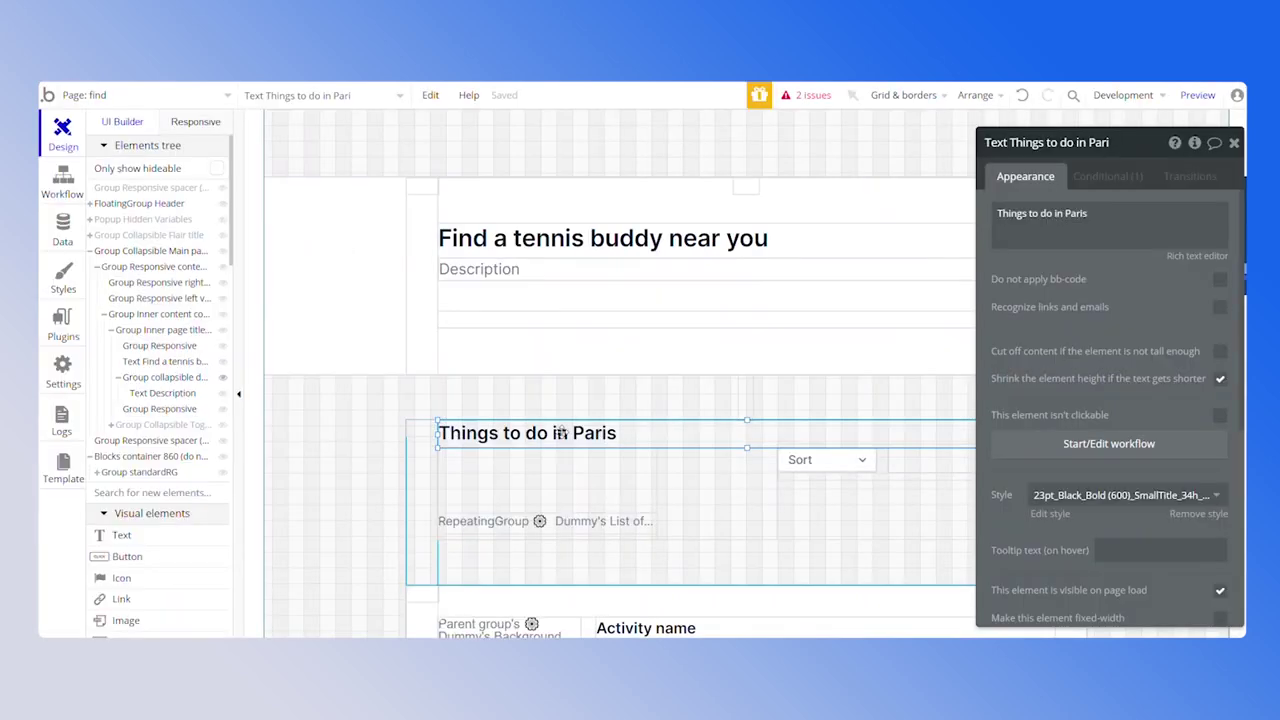
Make the collapsible header heading group invisible on page load
{"action": "right_click", "coordinate": [563, 441]}
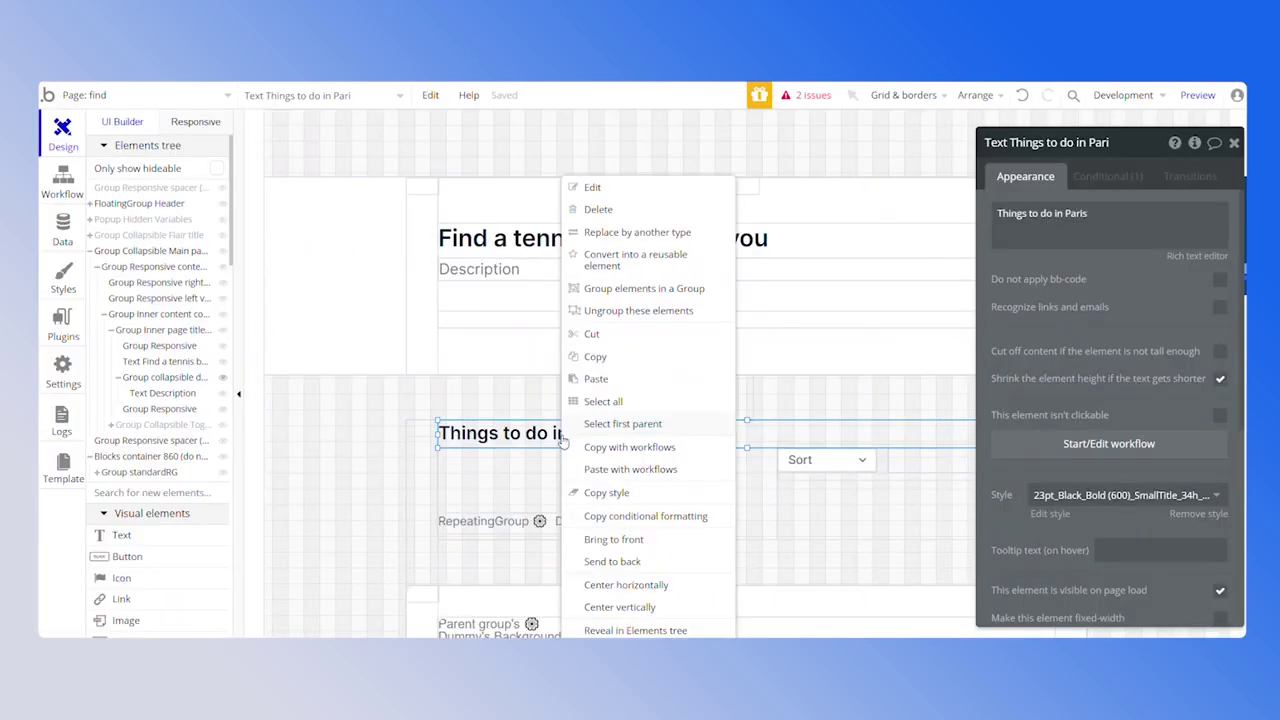
{"action": "left_click", "coordinate": [622, 632]}
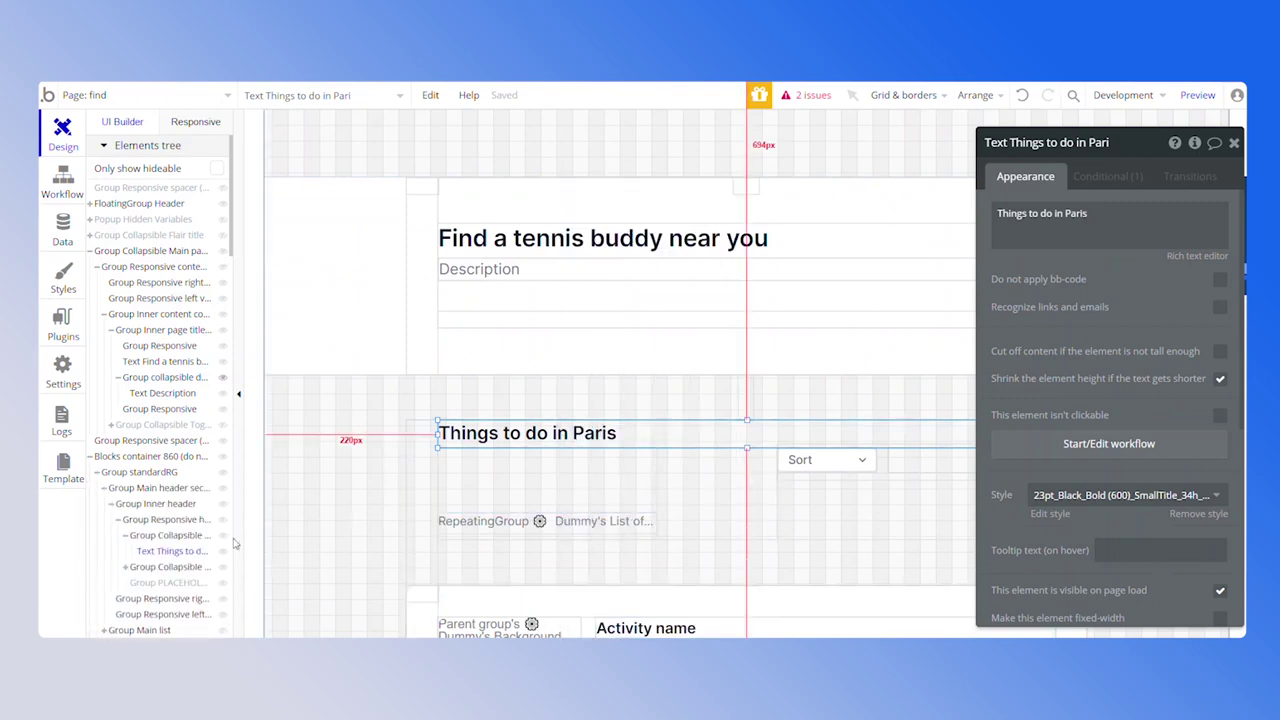
{"action": "left_click", "coordinate": [174, 537]}
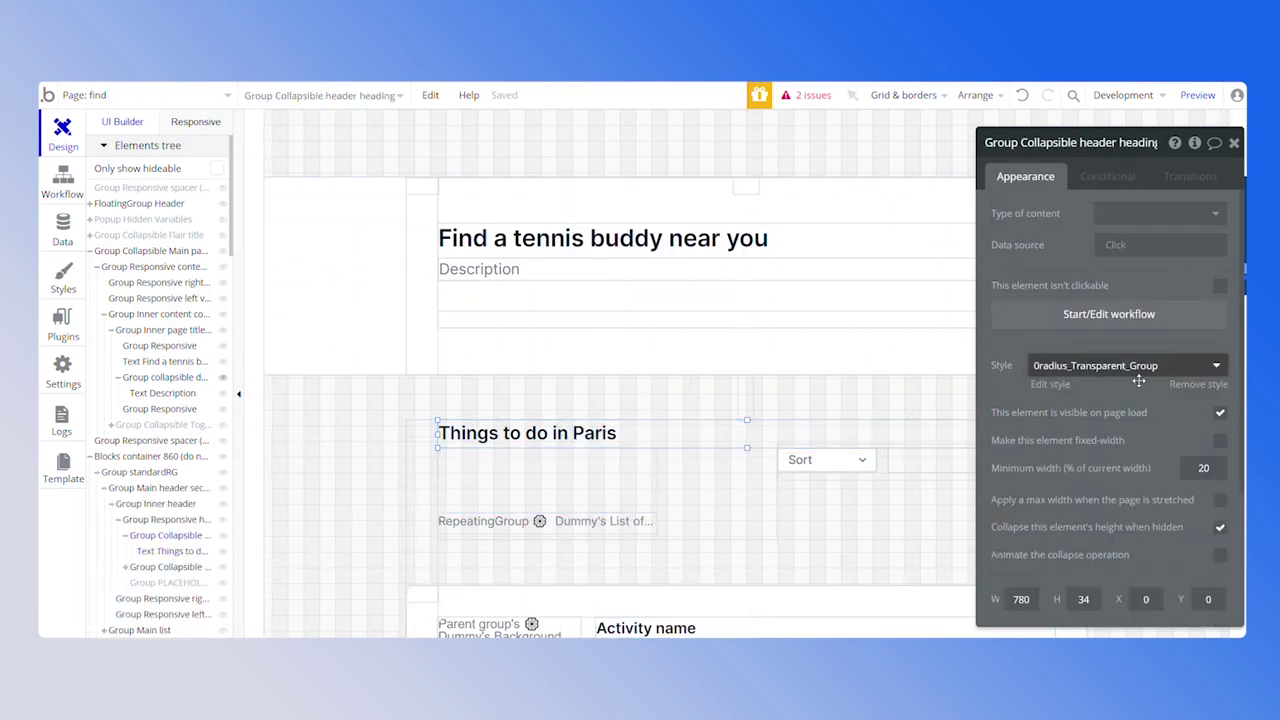
{"action": "left_click", "coordinate": [1220, 414]}
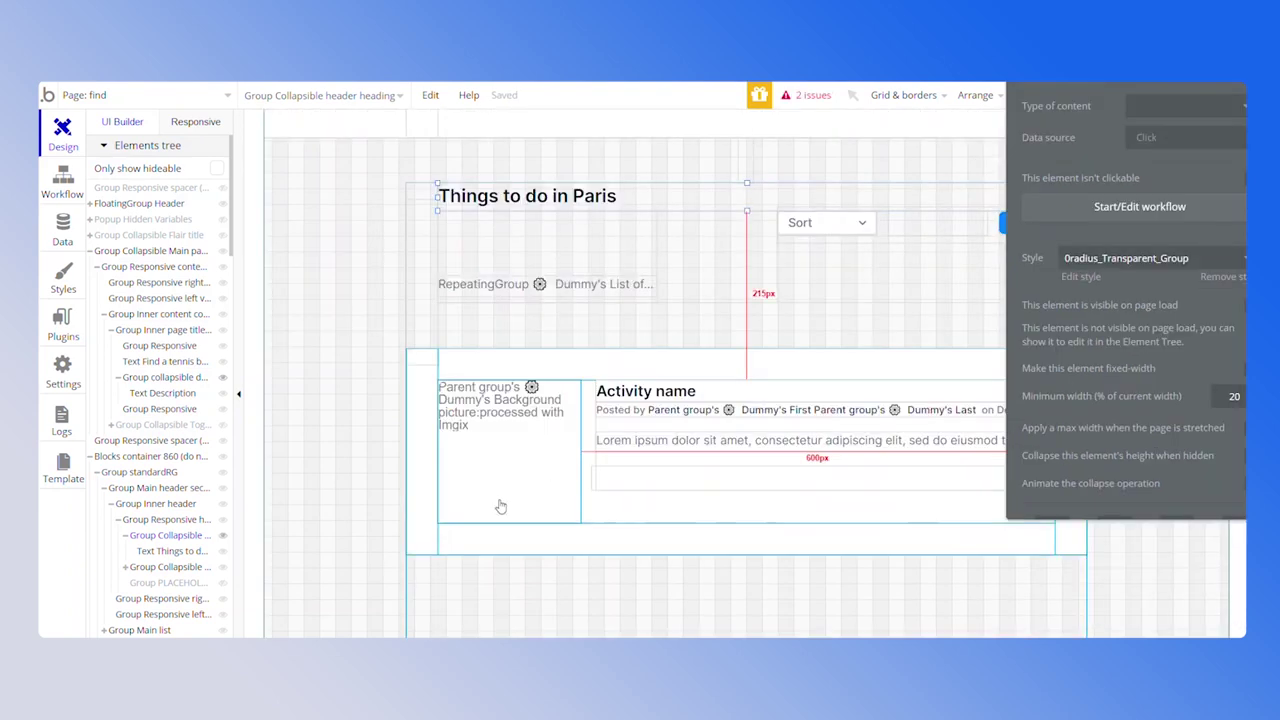
Set the repeating group's Type of content to User and clear its broken data source
{"action": "left_click", "coordinate": [419, 545]}
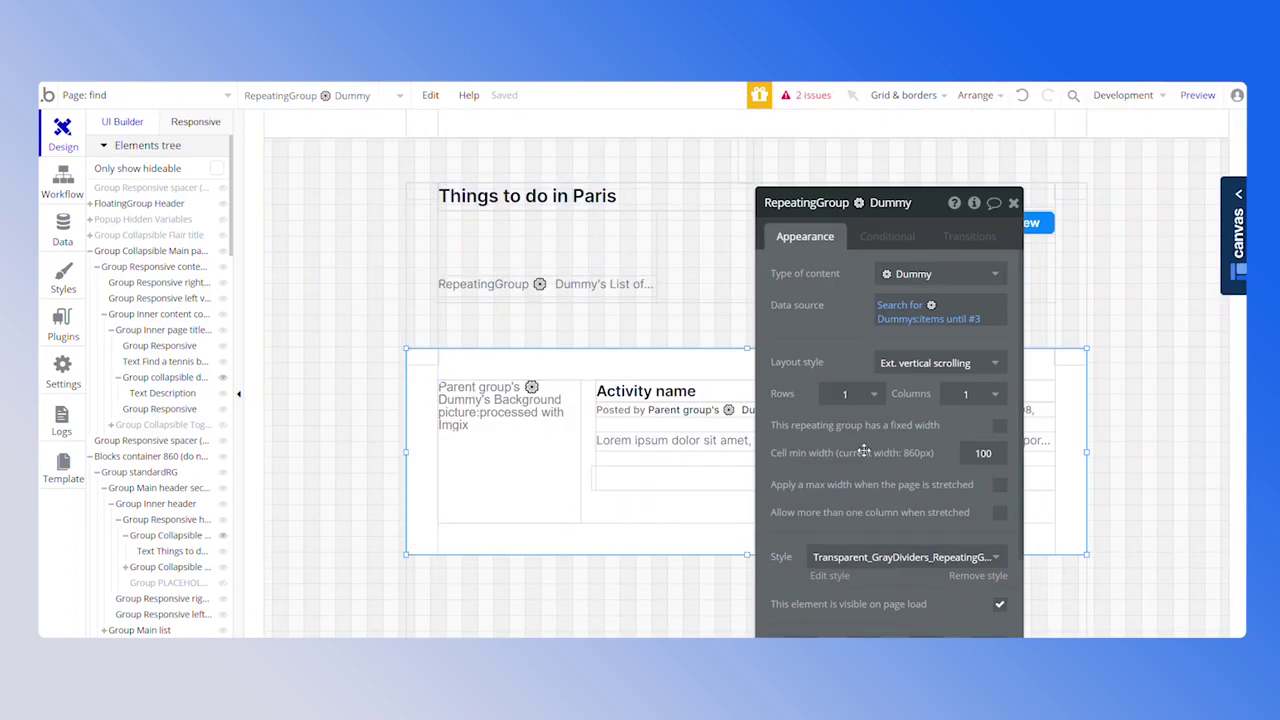
{"action": "left_click", "coordinate": [939, 271]}
{"action": "left_click", "coordinate": [846, 282]}
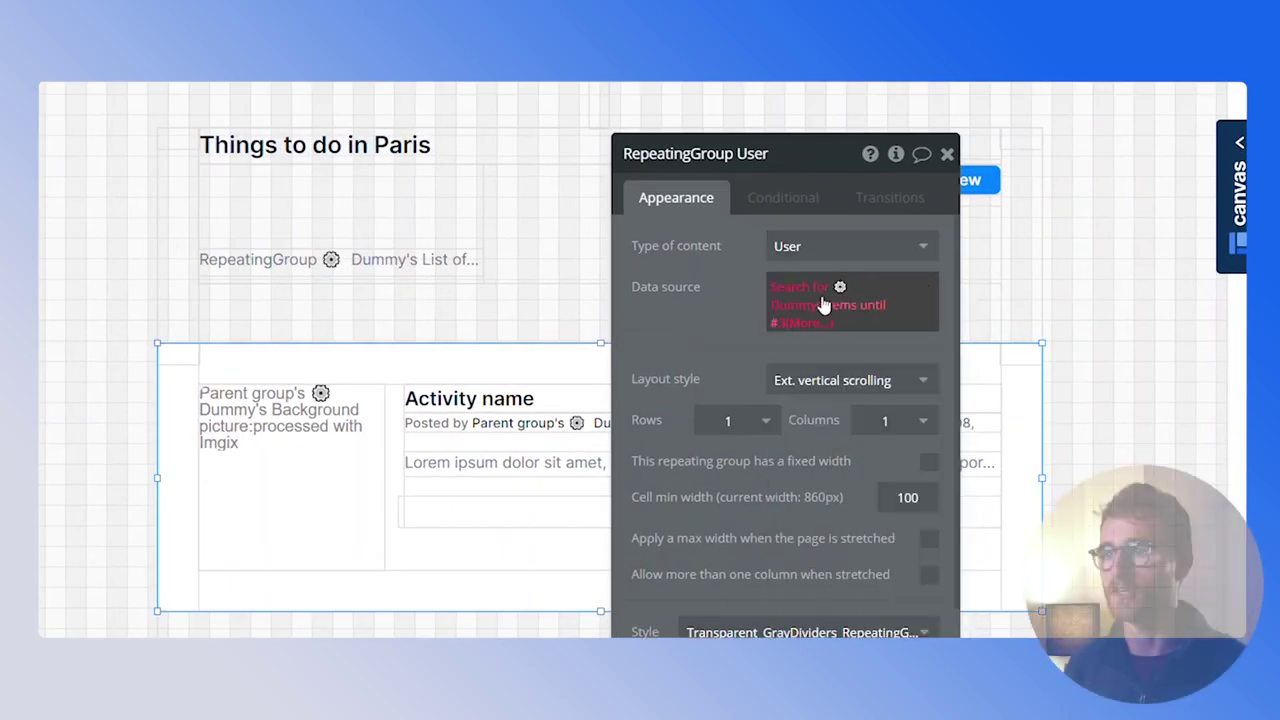
{"action": "right_click", "coordinate": [823, 296]}
{"action": "left_click", "coordinate": [940, 291]}
Set the data source to Do a search for Users sorted by Created Date, descending no
{"action": "left_click", "coordinate": [796, 292]}
{"action": "left_click", "coordinate": [815, 406]}
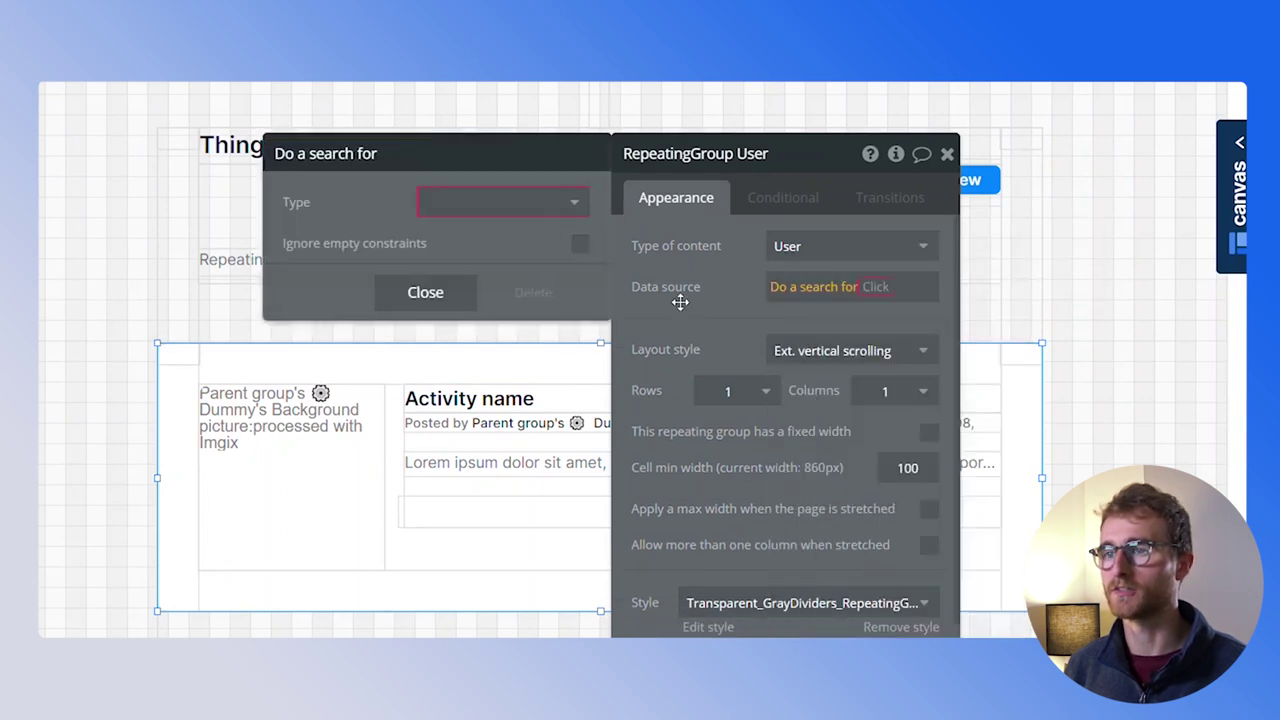
{"action": "left_click", "coordinate": [540, 205]}
{"action": "left_click", "coordinate": [493, 235]}
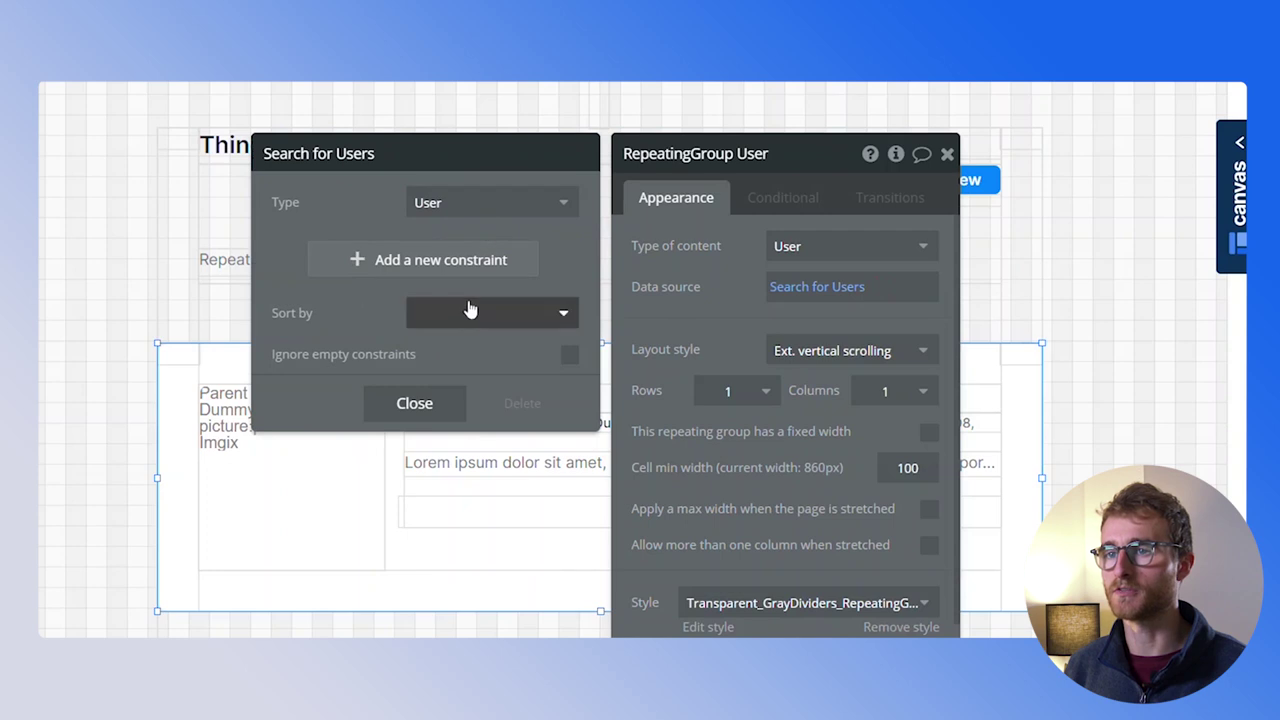
{"action": "left_click", "coordinate": [469, 313]}
{"action": "type", "text": "cre"}
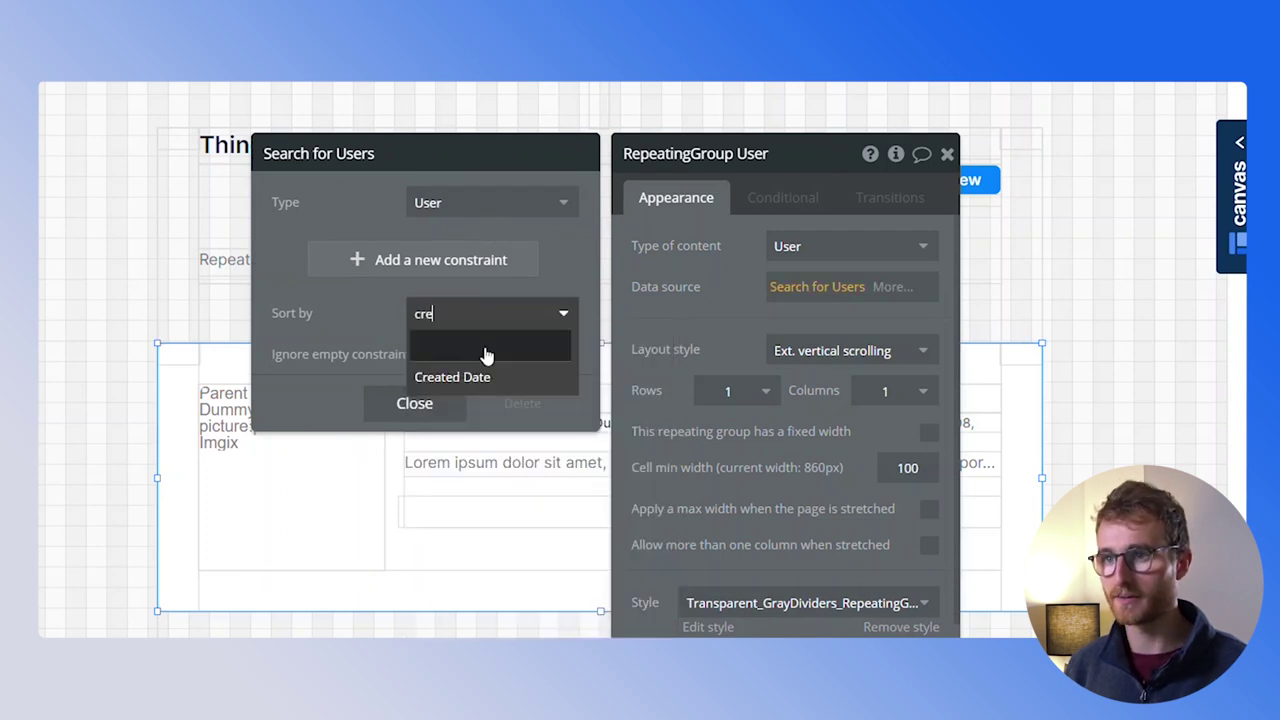
{"action": "left_click", "coordinate": [488, 372]}
{"action": "left_click", "coordinate": [488, 356]}
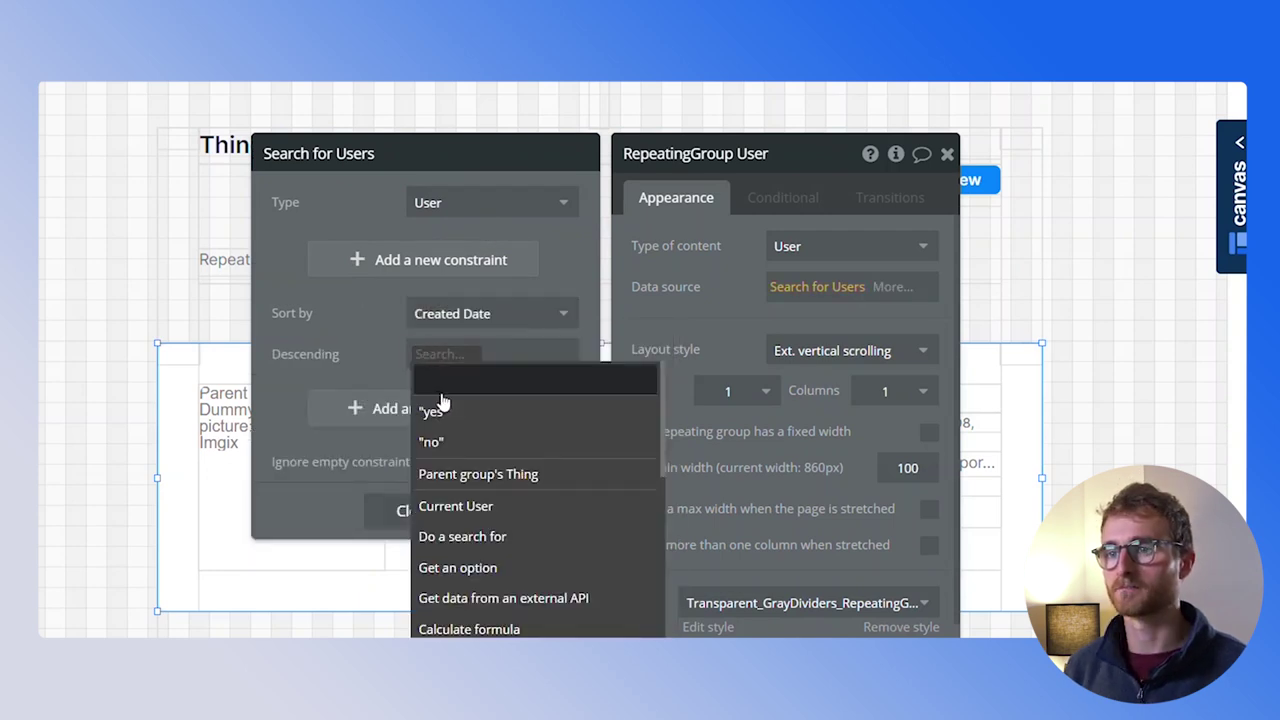
{"action": "left_click", "coordinate": [446, 436]}
{"action": "left_click", "coordinate": [416, 511]}
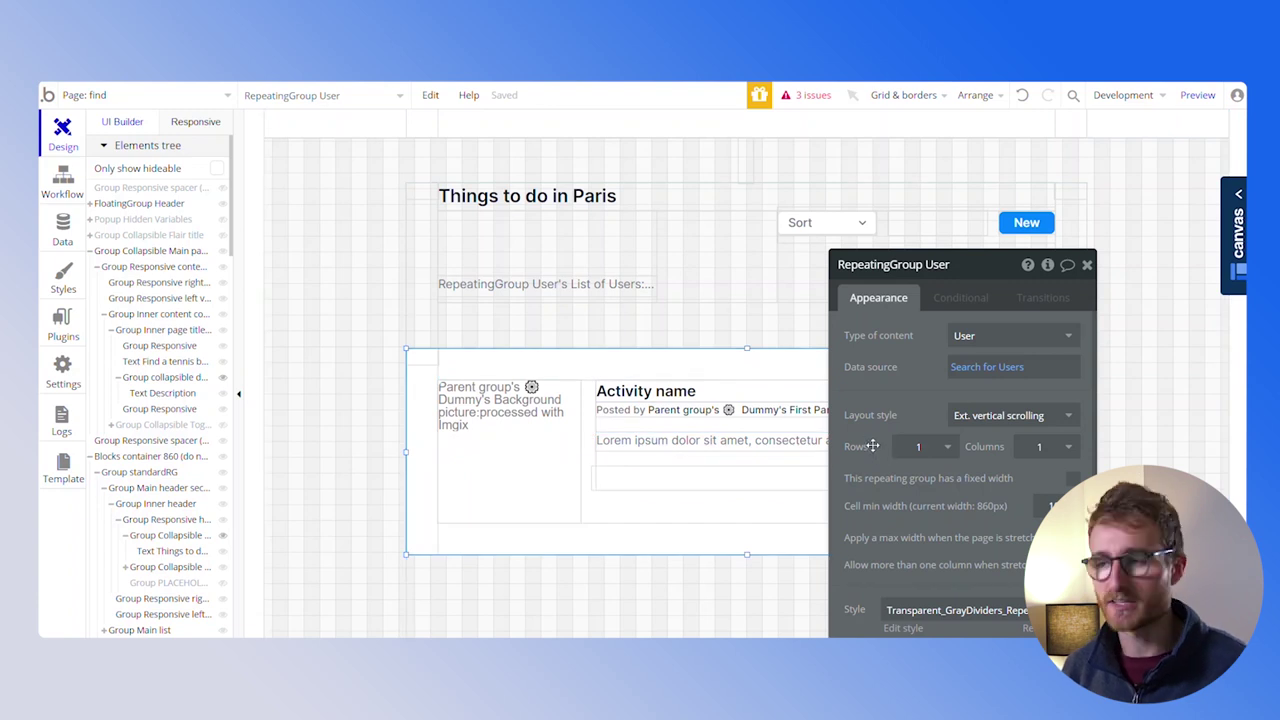
Set the inner cell group, responsive cell group and image container's Type of content to User
{"action": "left_click", "coordinate": [815, 96]}
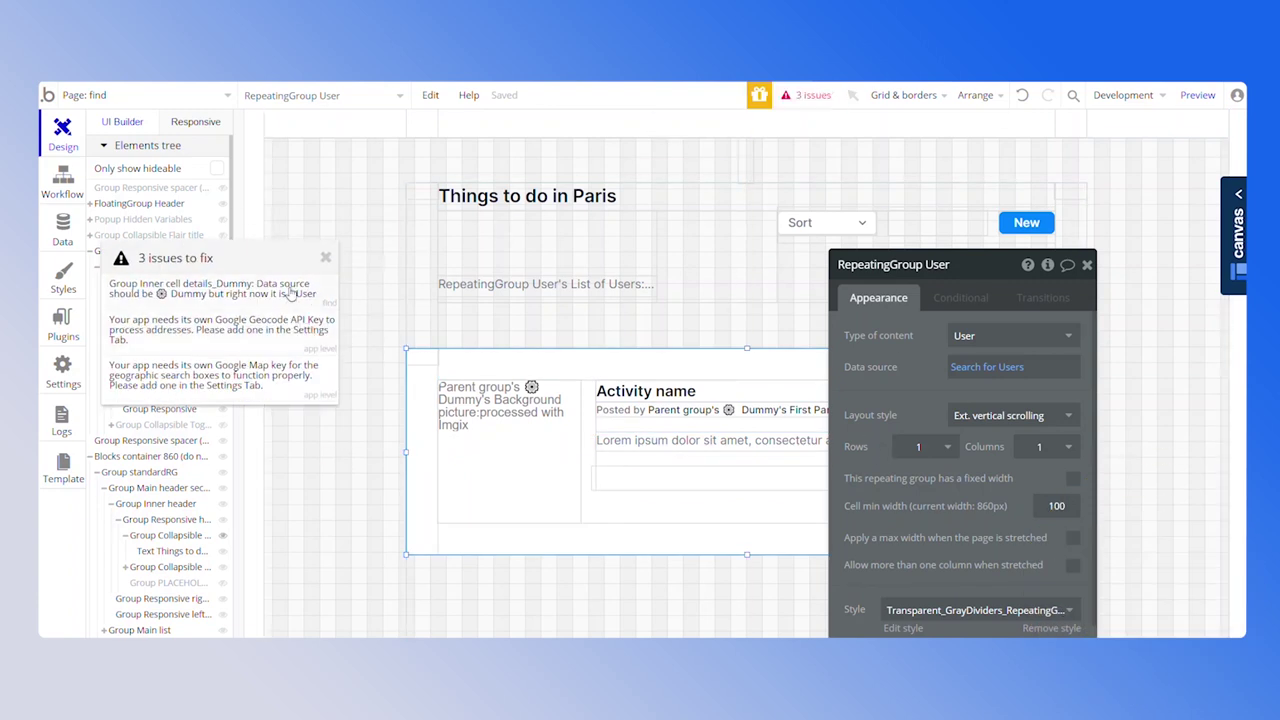
{"action": "left_click", "coordinate": [290, 290]}
{"action": "left_click", "coordinate": [1012, 336]}
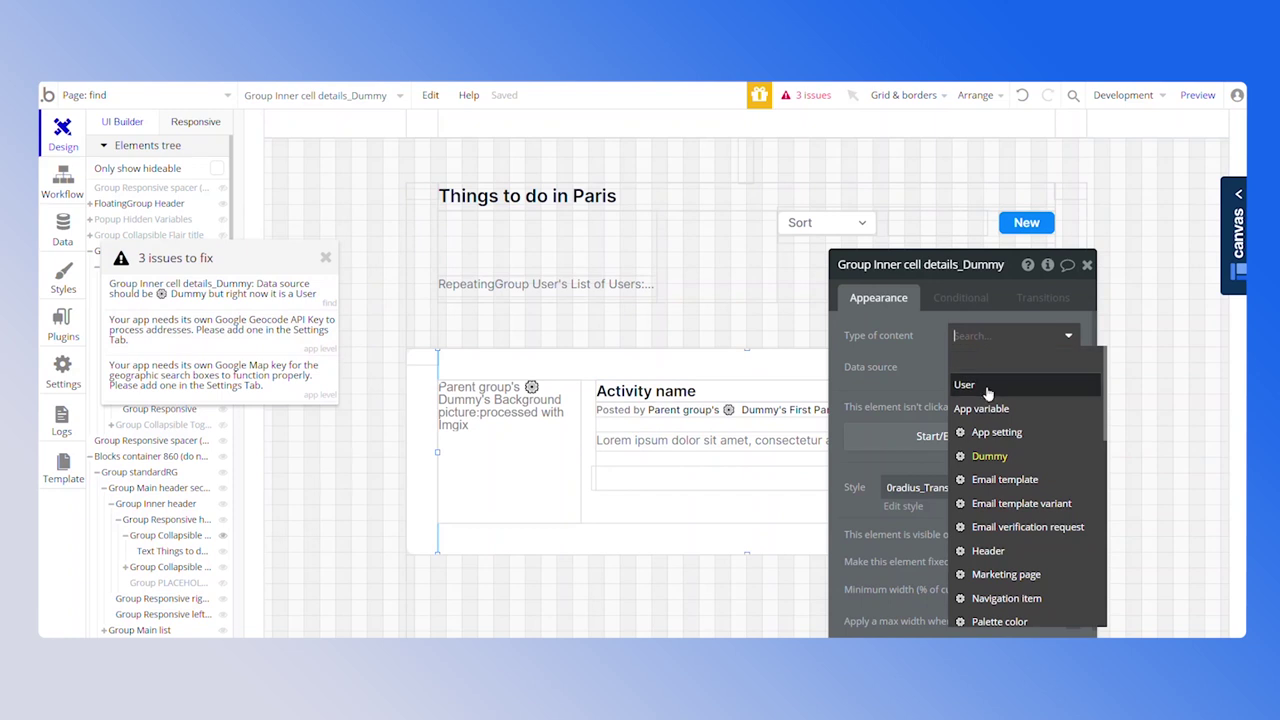
{"action": "left_click", "coordinate": [990, 390]}
{"action": "left_click", "coordinate": [416, 302]}
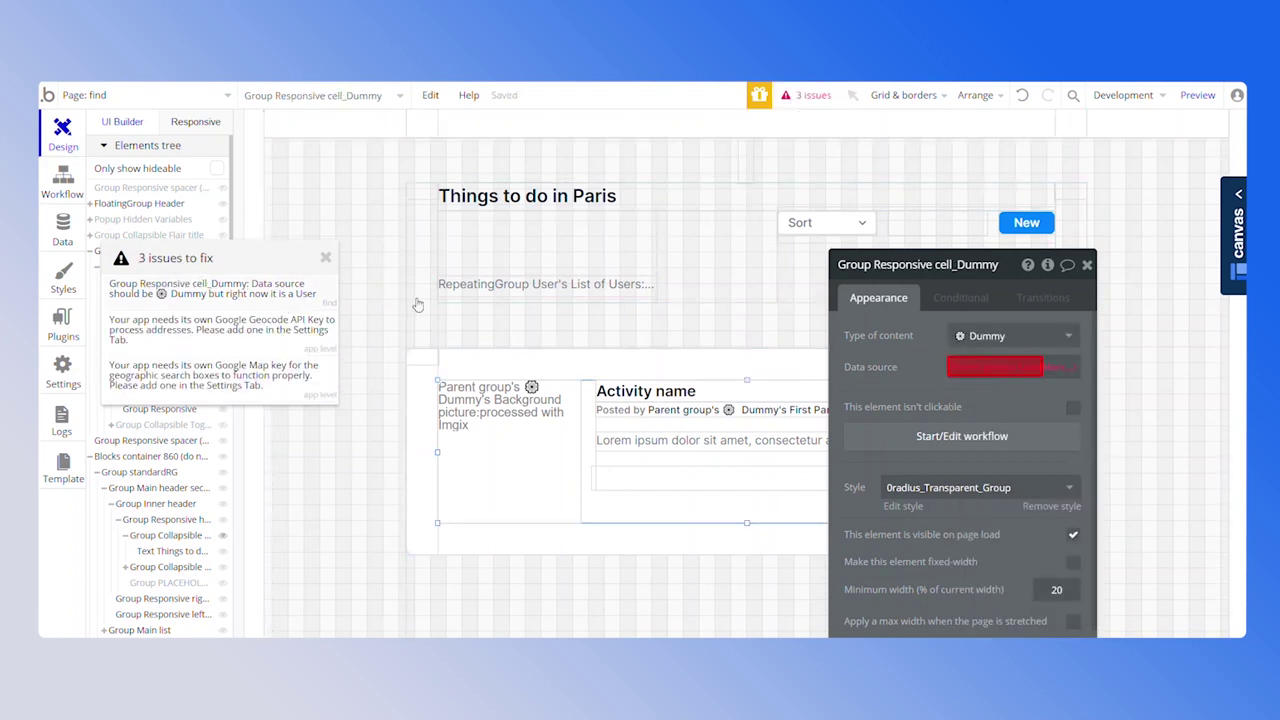
{"action": "left_click", "coordinate": [1012, 336]}
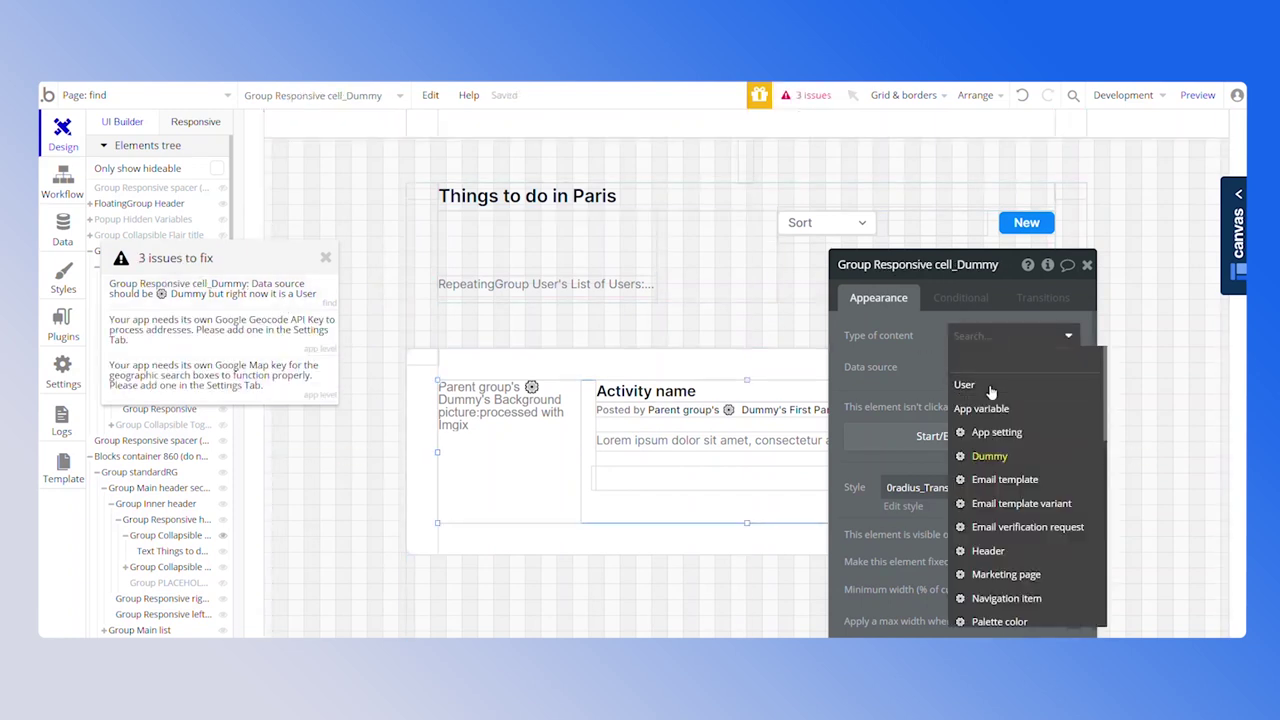
{"action": "left_click", "coordinate": [988, 386]}
{"action": "left_click", "coordinate": [280, 292]}
{"action": "left_click", "coordinate": [986, 336]}
{"action": "left_click", "coordinate": [964, 384]}
Make the card image show Parent group's User's Profile picture cropped to a circle
{"action": "left_click", "coordinate": [509, 450]}
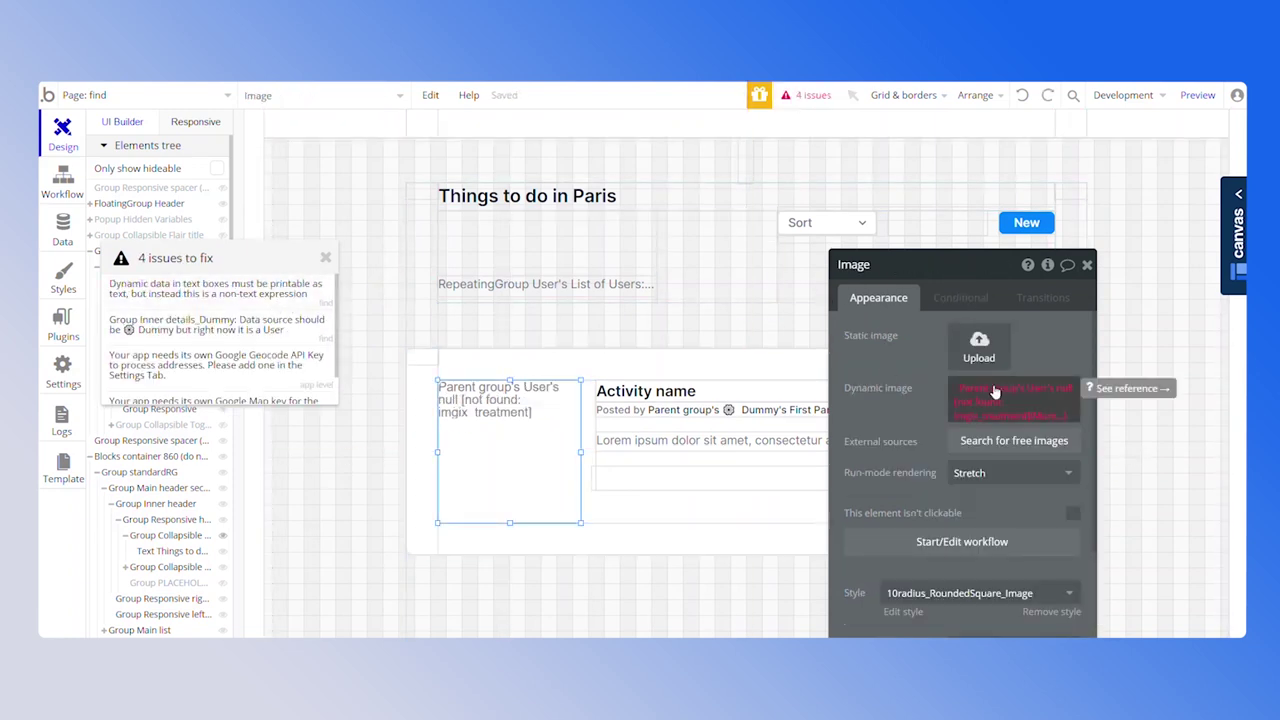
{"action": "left_click", "coordinate": [1000, 395]}
{"action": "type", "text": "pr"}
{"action": "left_click", "coordinate": [1025, 469]}
{"action": "left_click", "coordinate": [1030, 402]}
{"action": "left_click", "coordinate": [797, 484]}
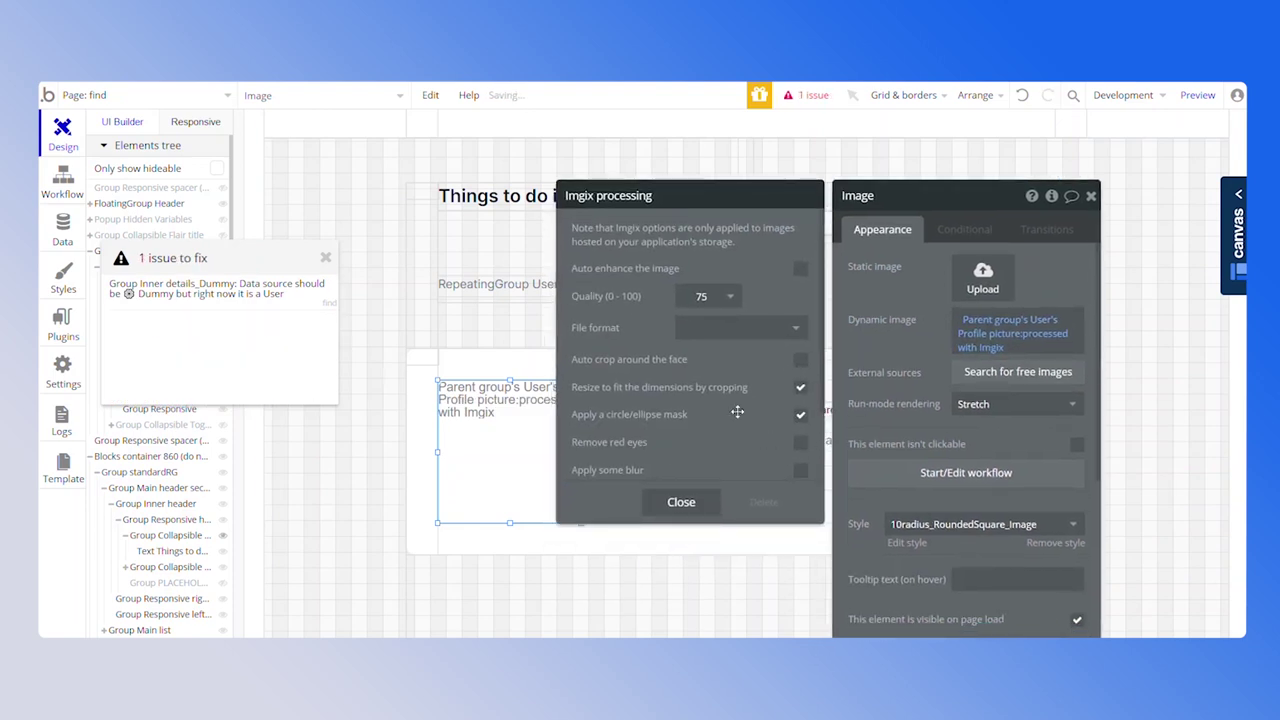
{"action": "left_click", "coordinate": [681, 502]}
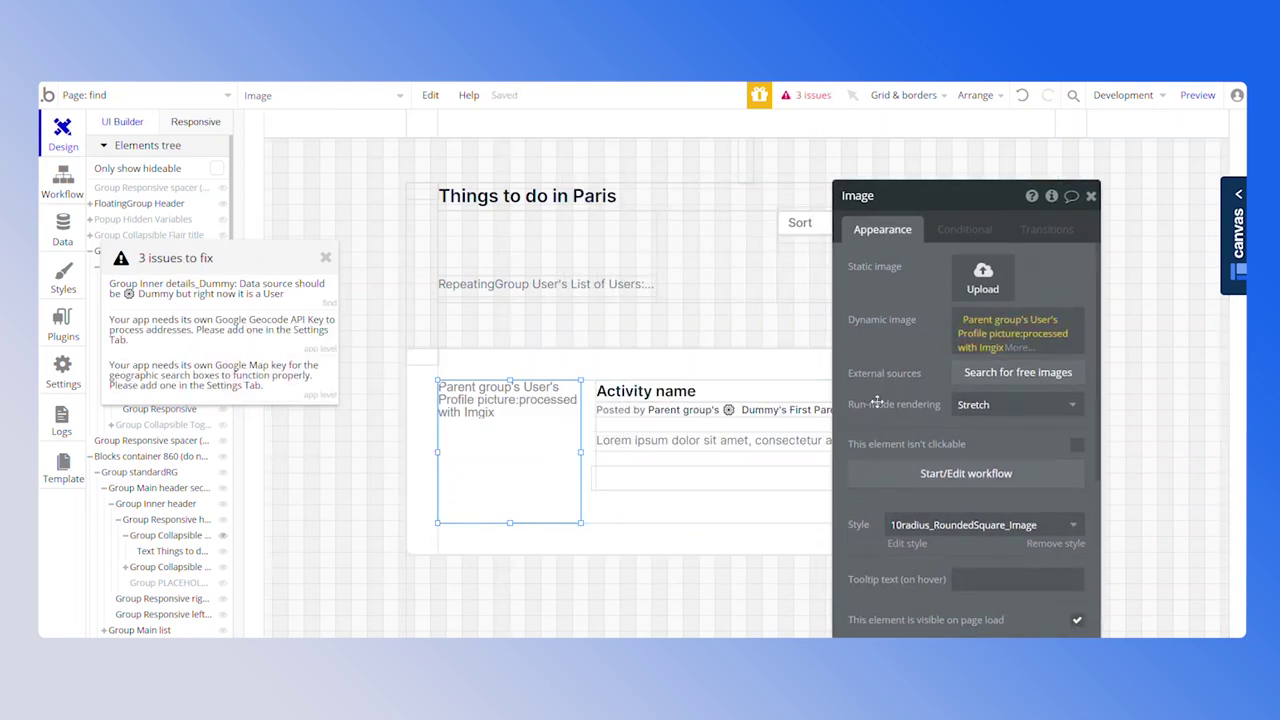
Set the inner details group's Type of content to User to clear the remaining issue
{"action": "left_click", "coordinate": [808, 95]}
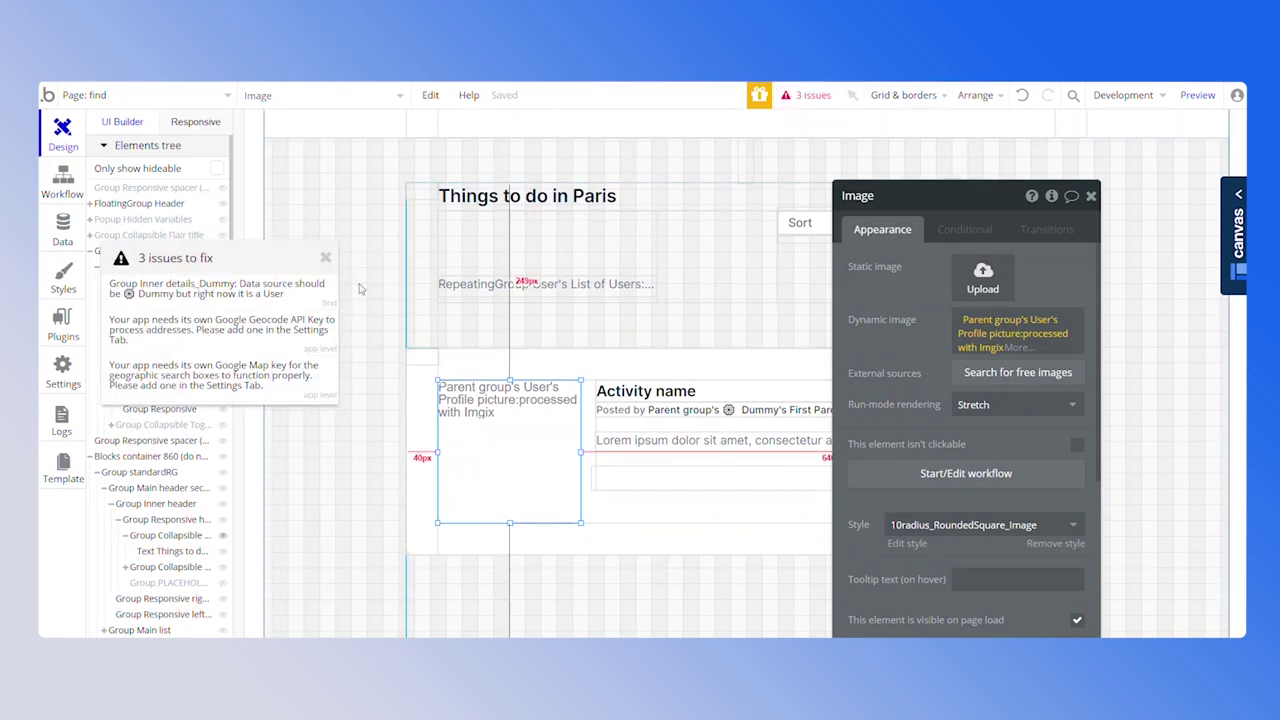
{"action": "left_click", "coordinate": [215, 287]}
{"action": "left_click", "coordinate": [1010, 266]}
{"action": "left_click", "coordinate": [968, 316]}
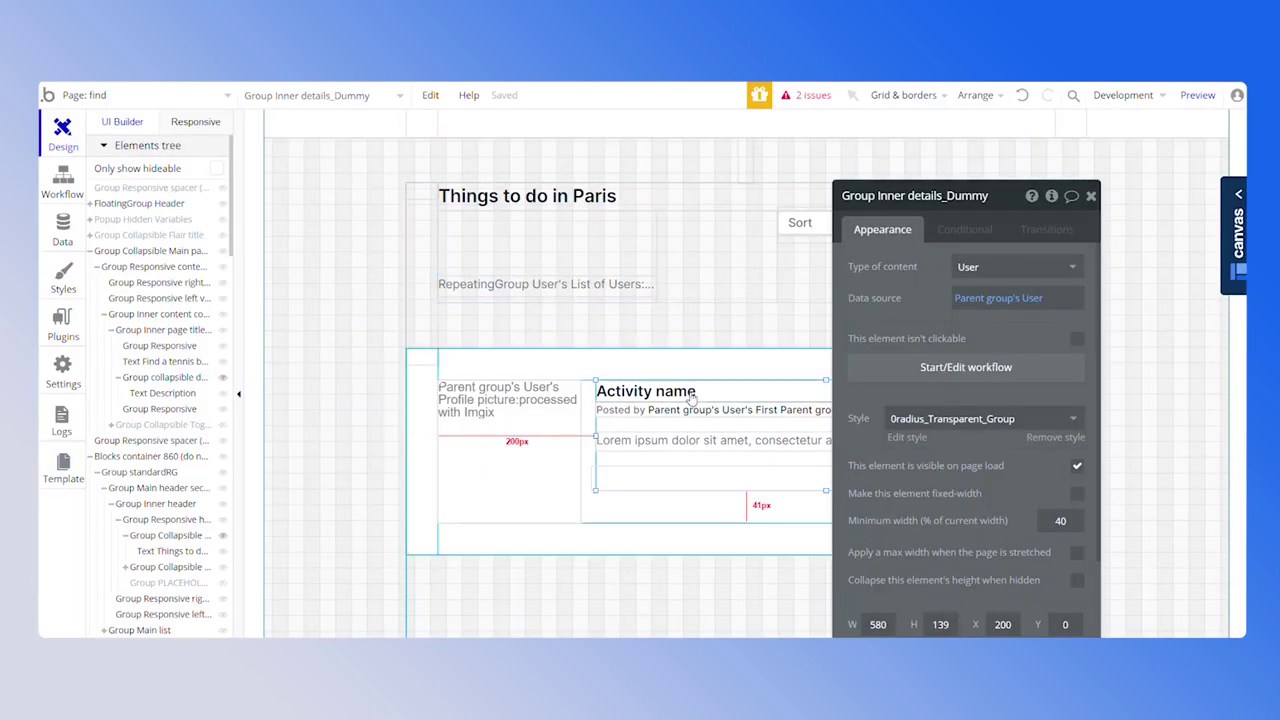
Replace the 'Activity name' title with Parent group's User's First Last
{"action": "left_click", "coordinate": [692, 394]}
{"action": "triple_click", "coordinate": [975, 276]}
{"action": "left_click", "coordinate": [1148, 266]}
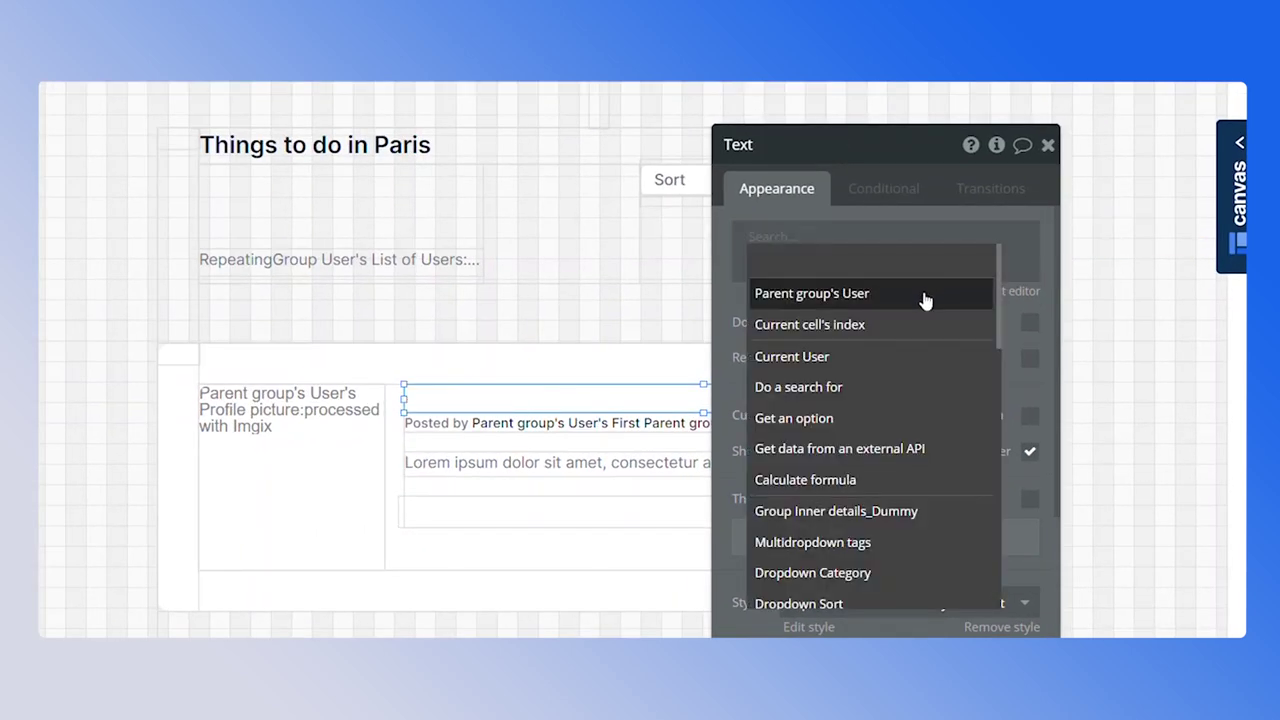
{"action": "left_click", "coordinate": [925, 295]}
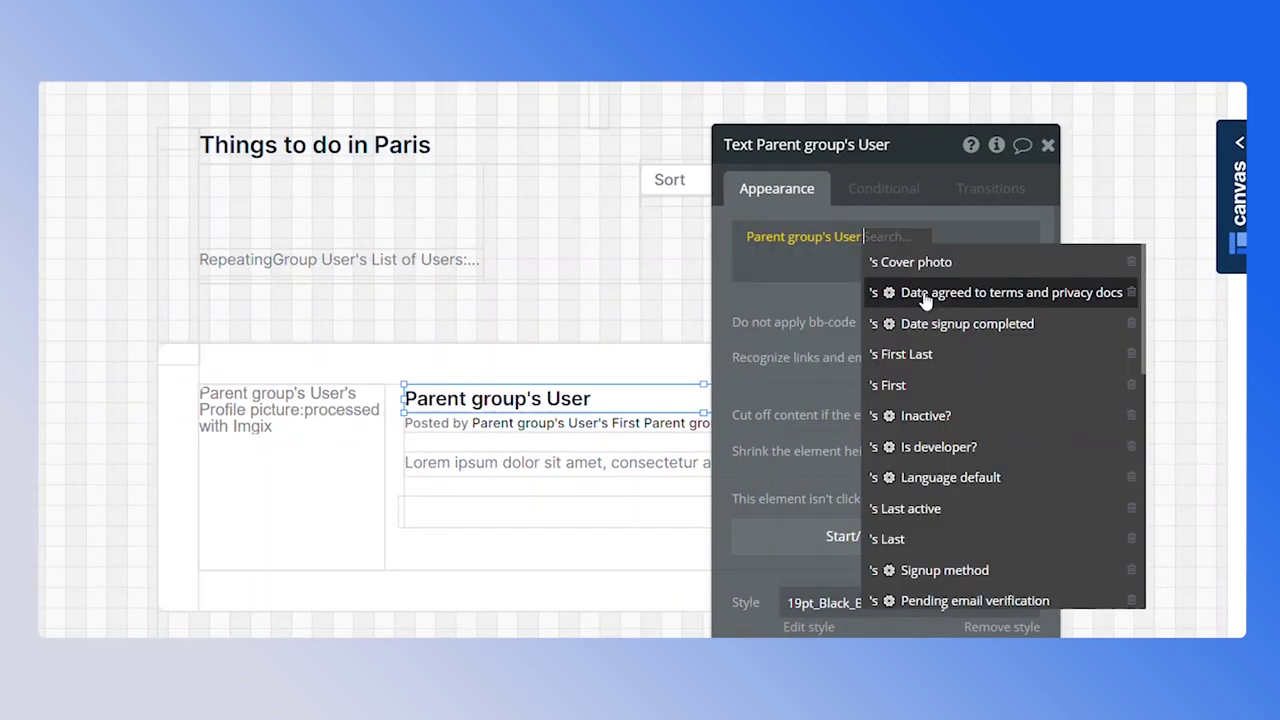
{"action": "left_click", "coordinate": [956, 356]}
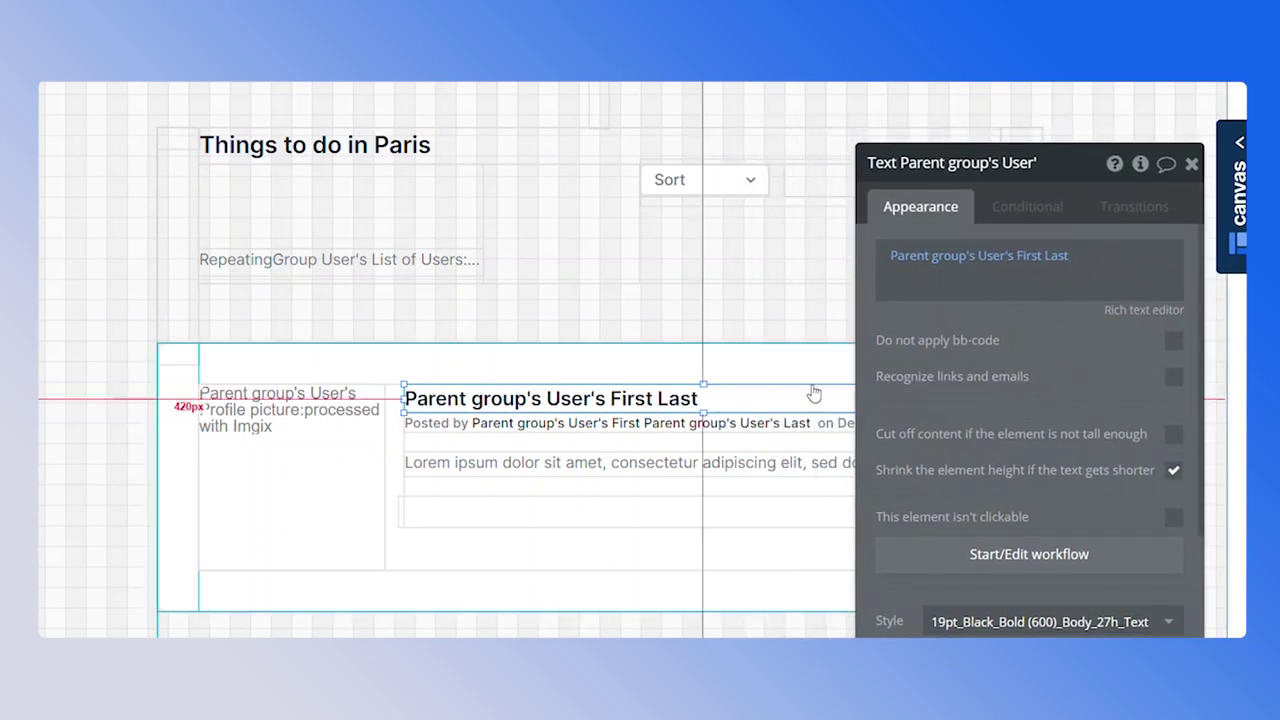
Replace the lorem ipsum description with dynamic data from Parent group's User
{"action": "left_click", "coordinate": [686, 505]}
{"action": "key", "text": "Escape"}
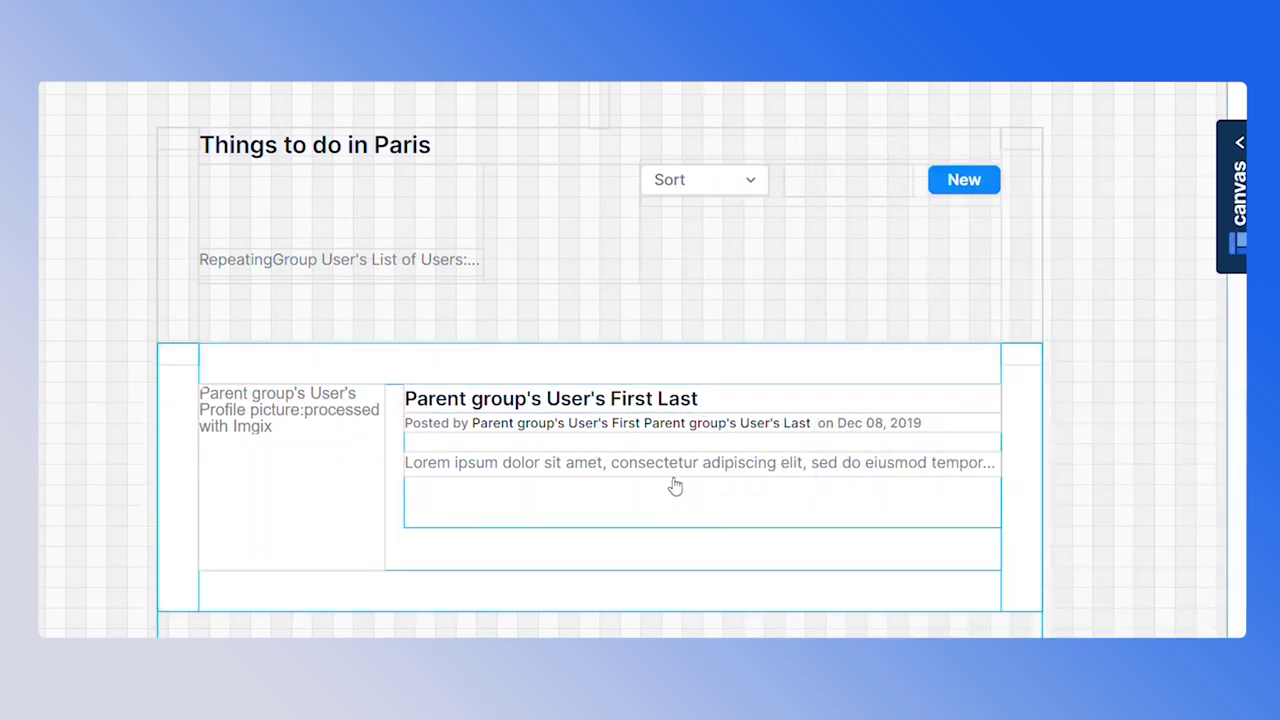
{"action": "left_click", "coordinate": [677, 465]}
{"action": "left_click", "coordinate": [1040, 300]}
{"action": "key", "text": "ctrl+a"}
{"action": "left_click", "coordinate": [886, 280]}
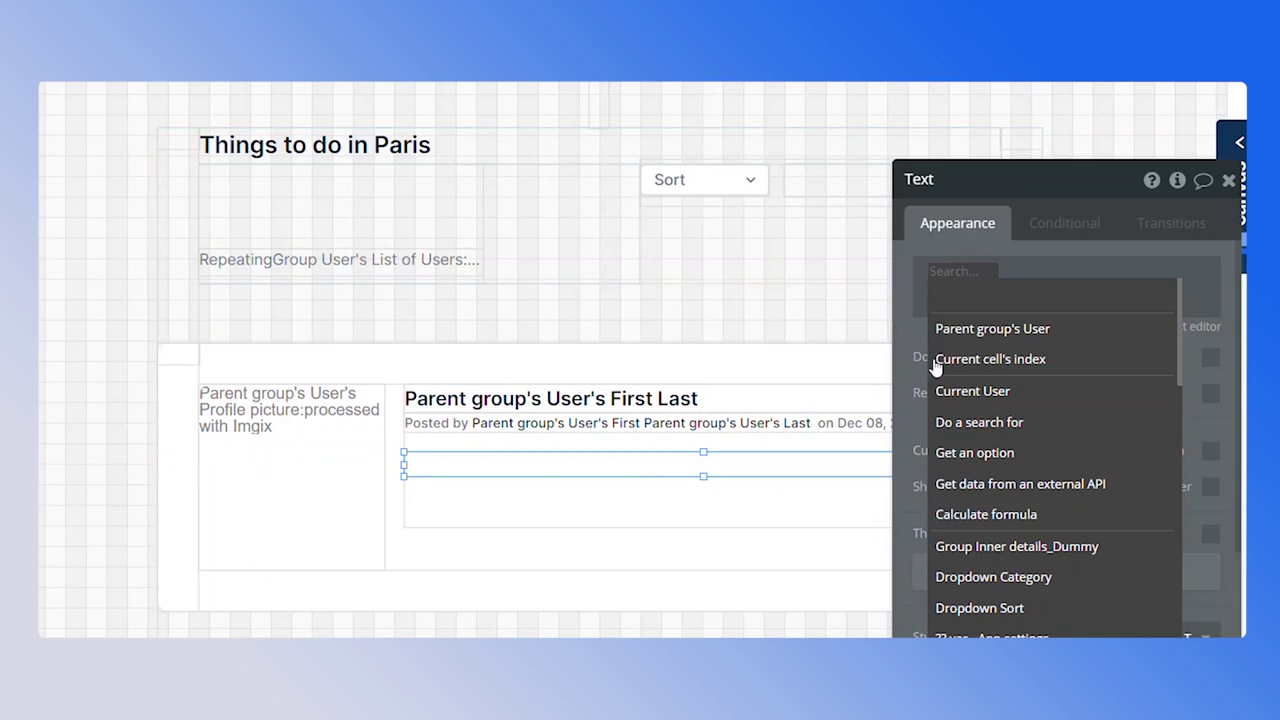
{"action": "left_click", "coordinate": [992, 330]}
Create a new text User field 'about' for the description and move the text lower
{"action": "scroll", "coordinate": [1063, 420], "scroll_direction": "down", "scroll_amount": 8}
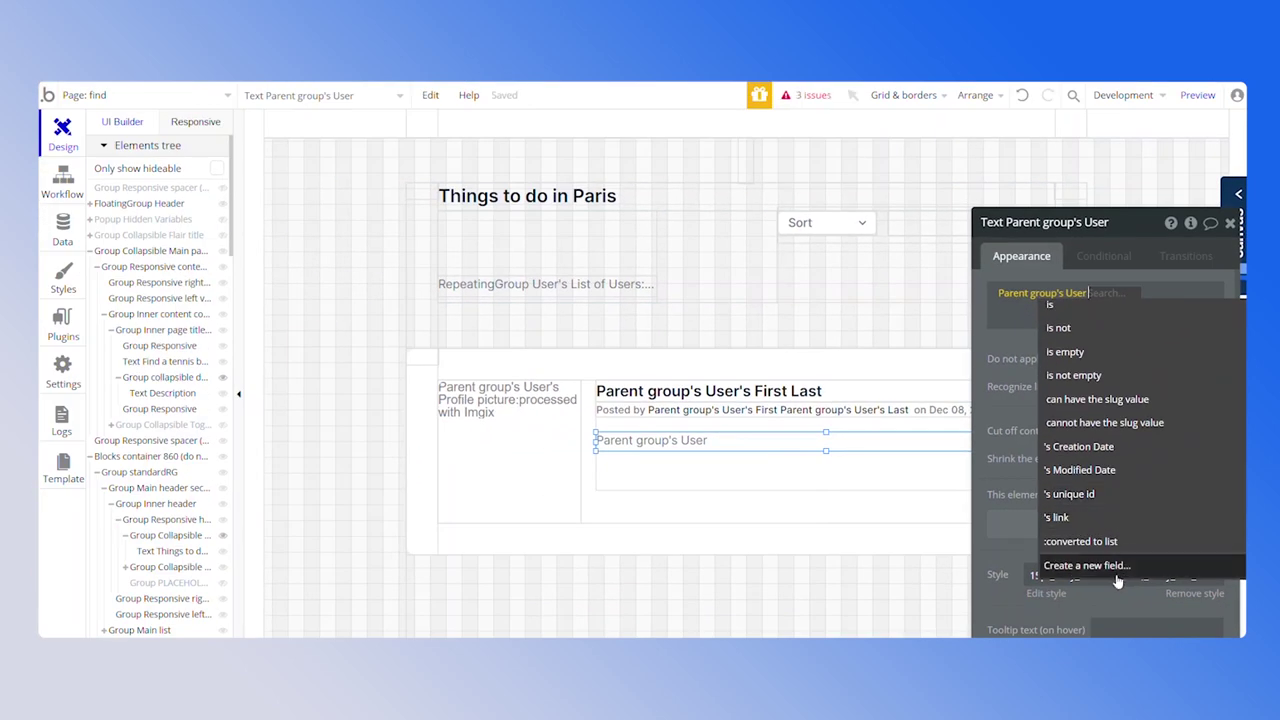
{"action": "left_click", "coordinate": [1116, 575]}
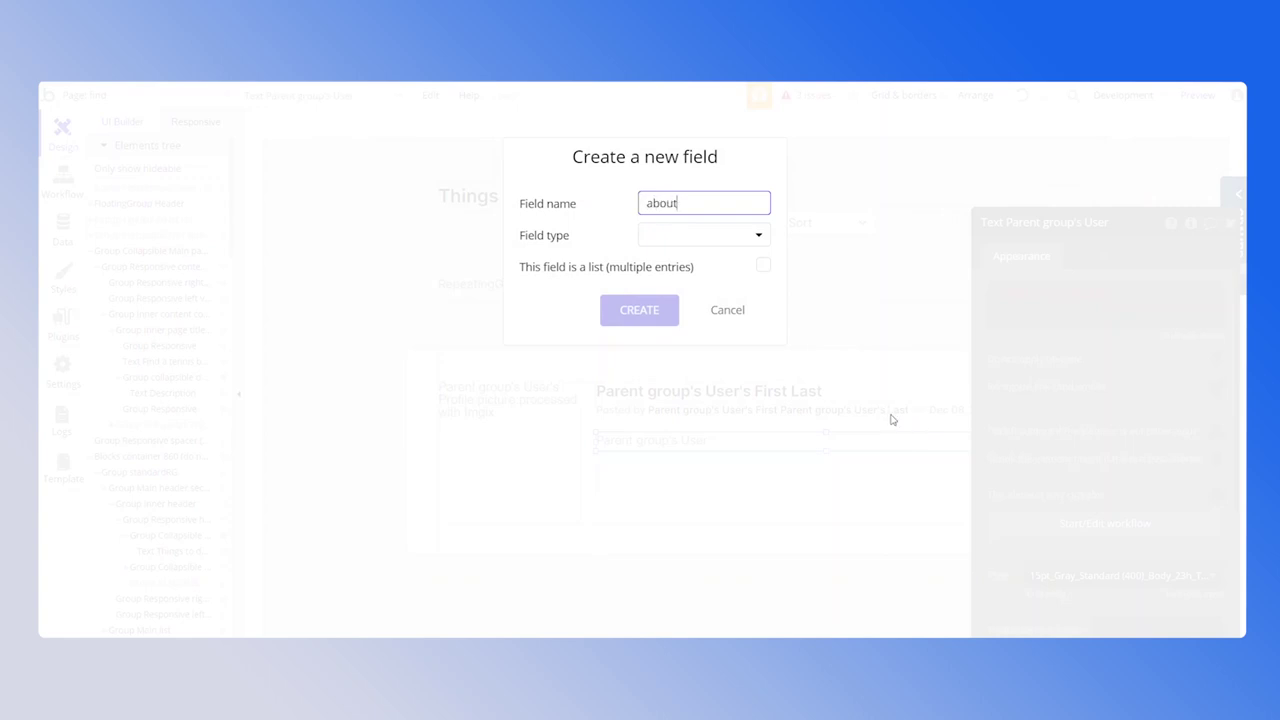
{"action": "left_click", "coordinate": [737, 240]}
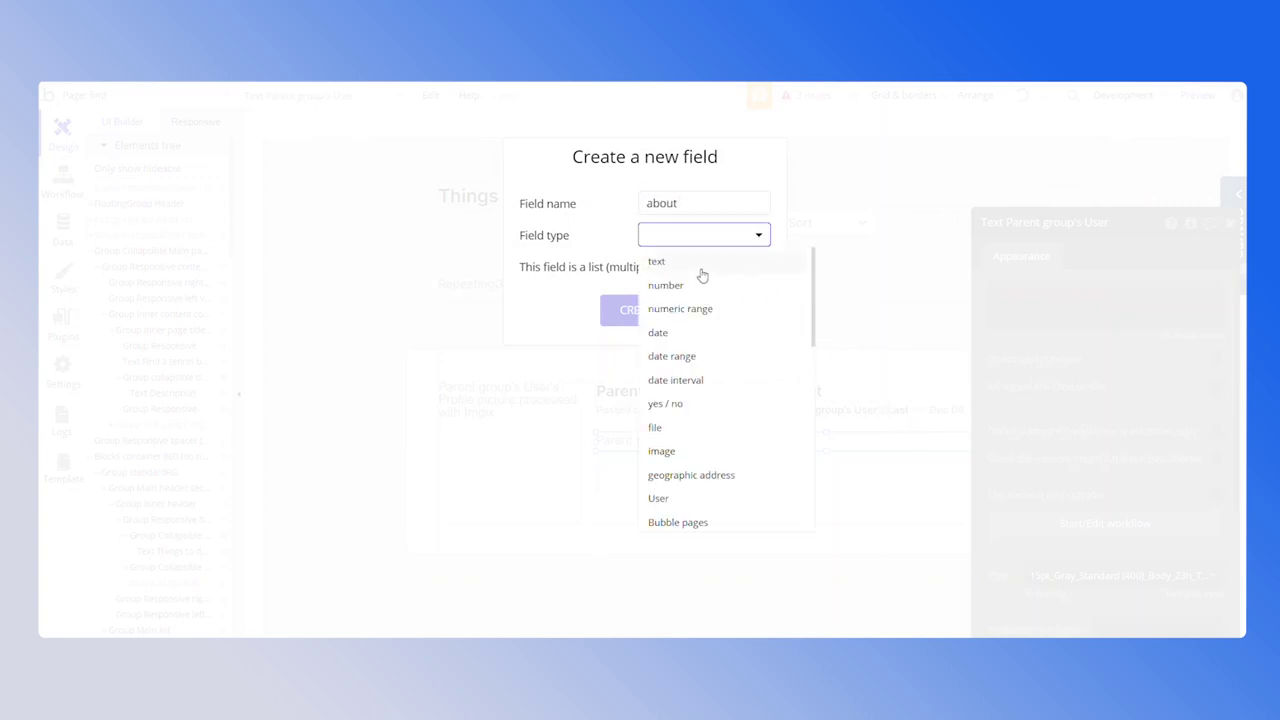
{"action": "left_click", "coordinate": [700, 266]}
{"action": "left_click", "coordinate": [635, 312]}
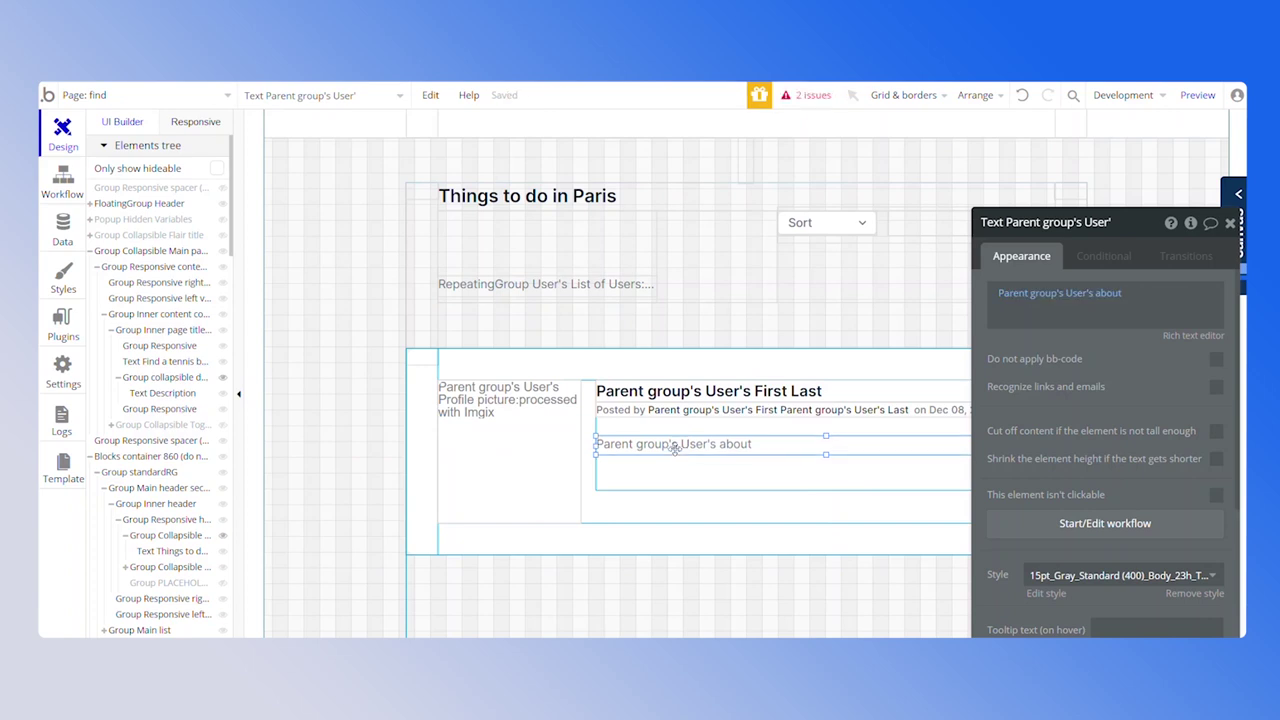
{"action": "left_click_drag", "start_coordinate": [675, 450], "coordinate": [676, 456]}
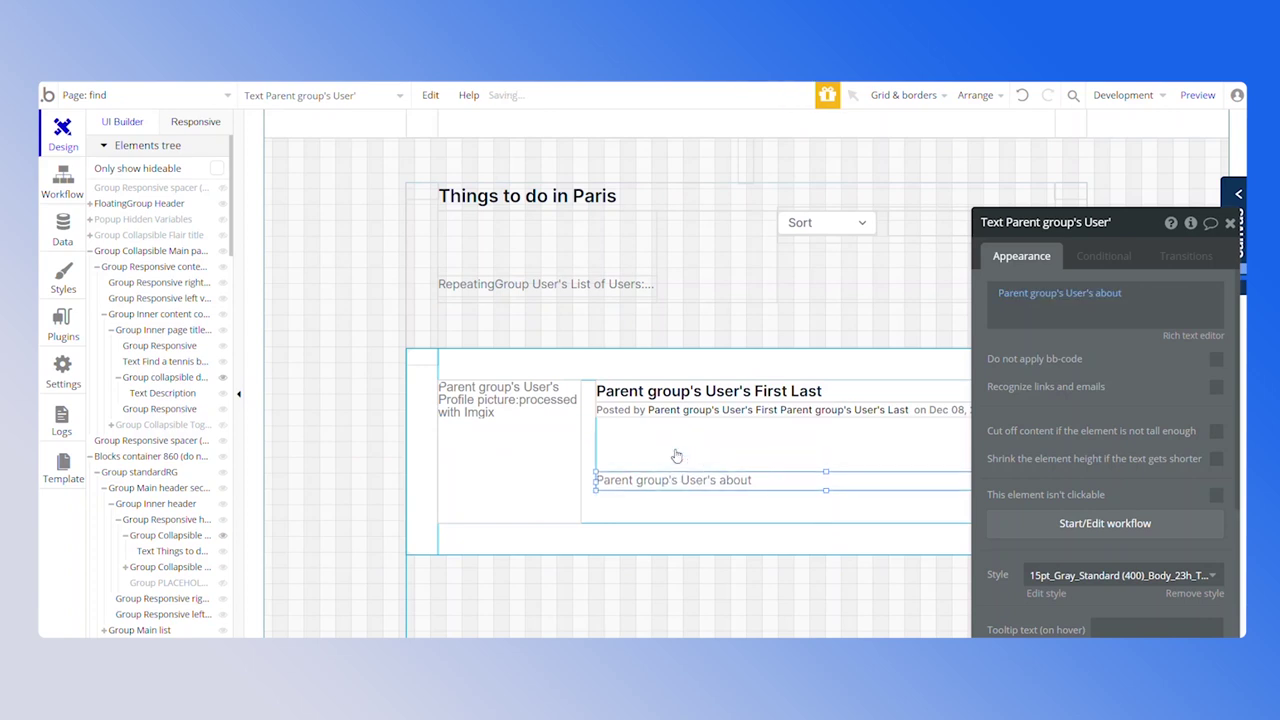
Clear the 'Posted by' line's text and narrow the element from its left side
{"action": "left_click", "coordinate": [676, 410]}
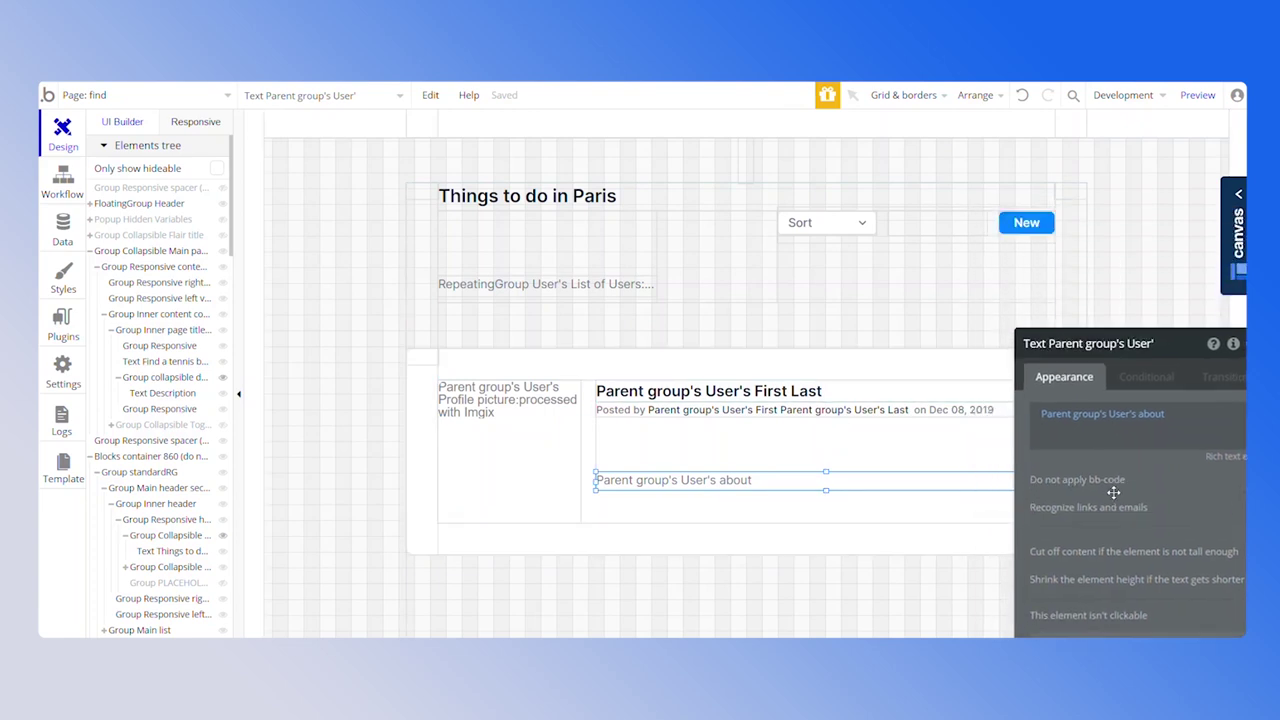
{"action": "left_click", "coordinate": [1022, 366]}
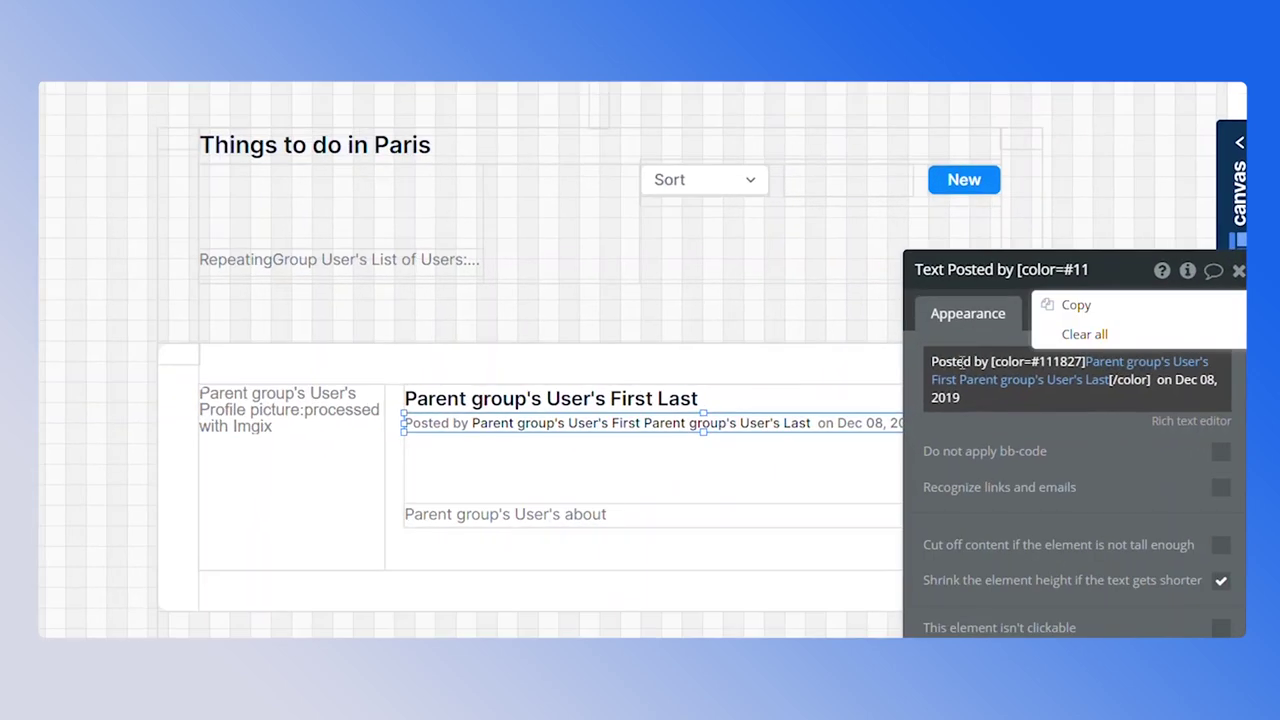
{"action": "left_click", "coordinate": [1111, 334]}
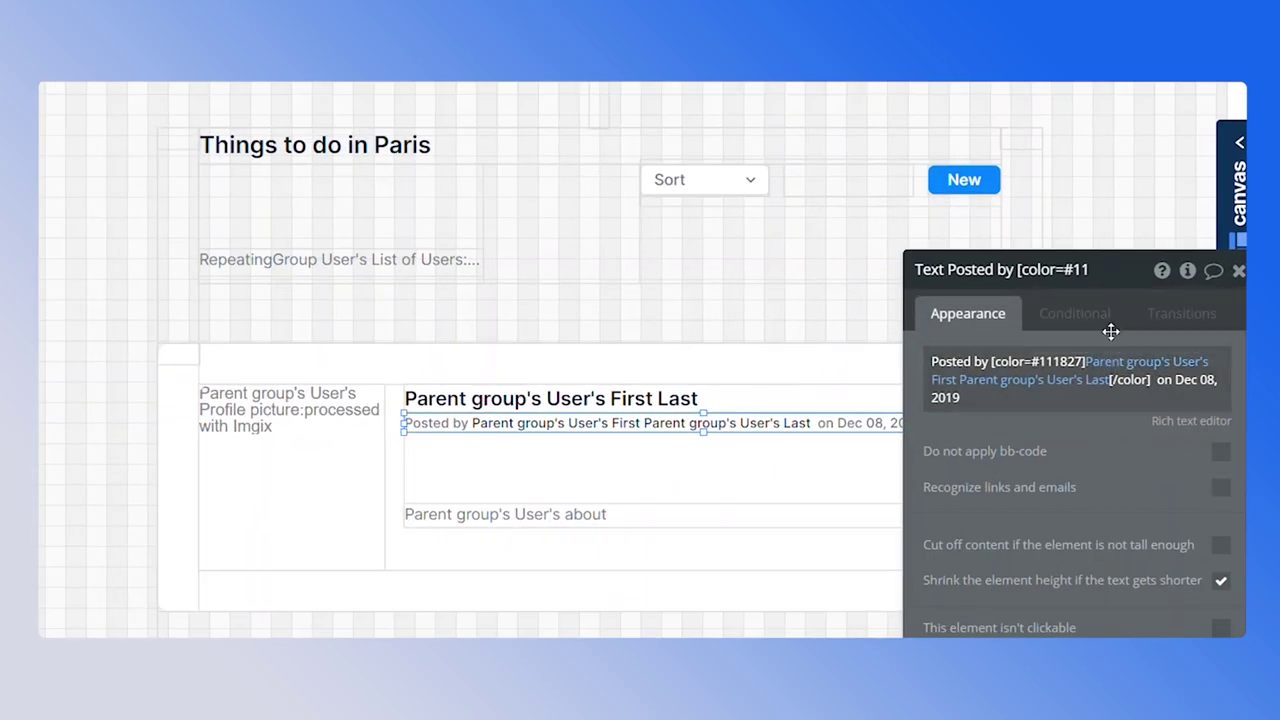
{"action": "left_click_drag", "start_coordinate": [404, 414], "coordinate": [457, 416]}
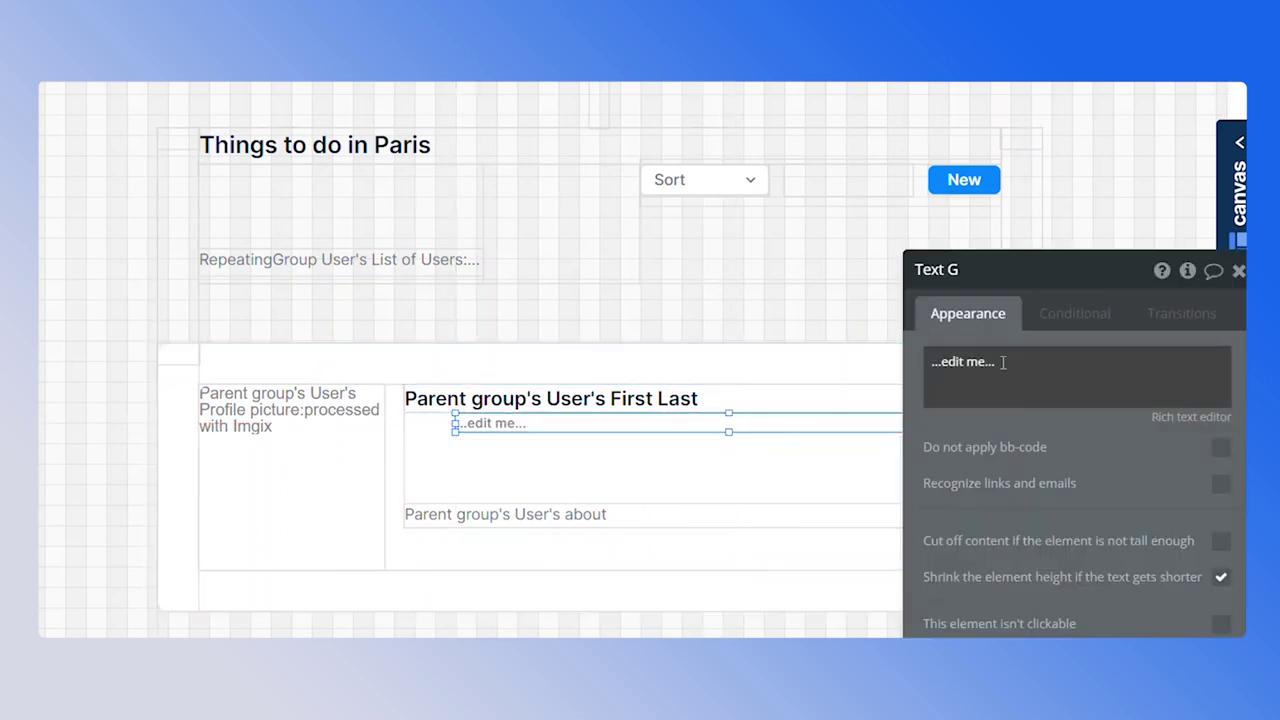
Insert Parent group's User as dynamic text, abandoning the new-field creation
{"action": "triple_click", "coordinate": [1003, 363]}
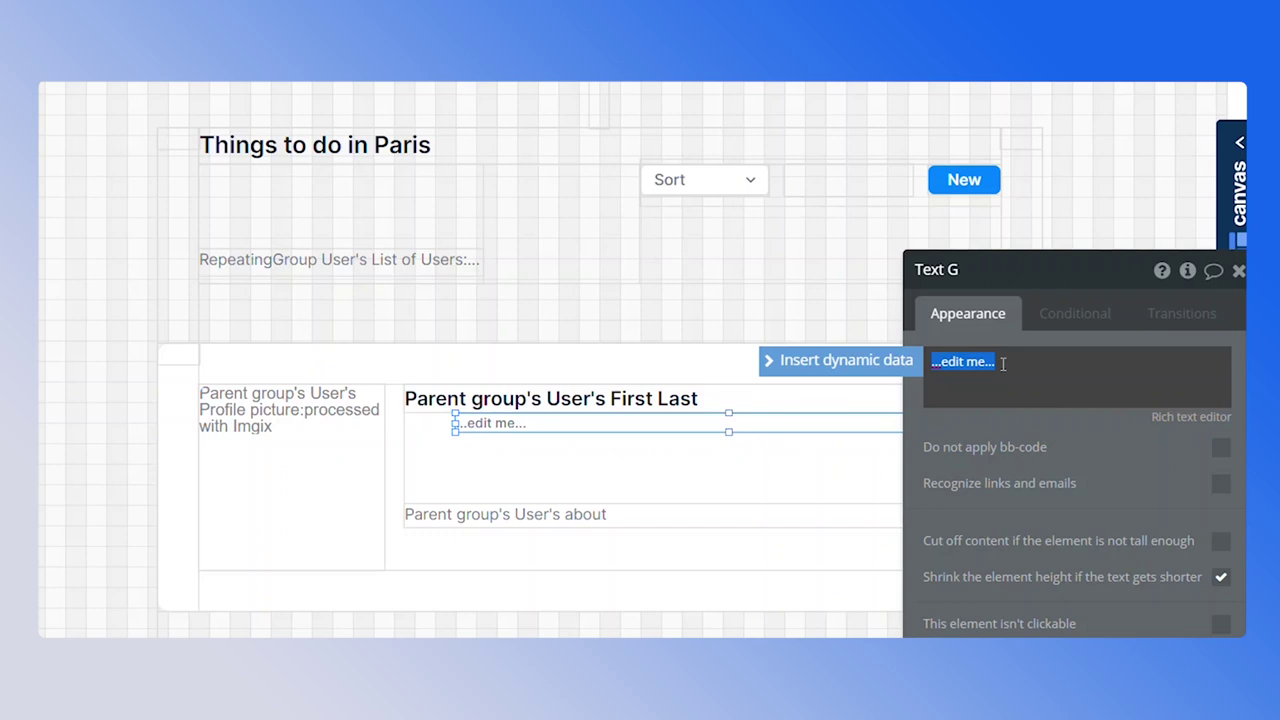
{"action": "left_click", "coordinate": [818, 362]}
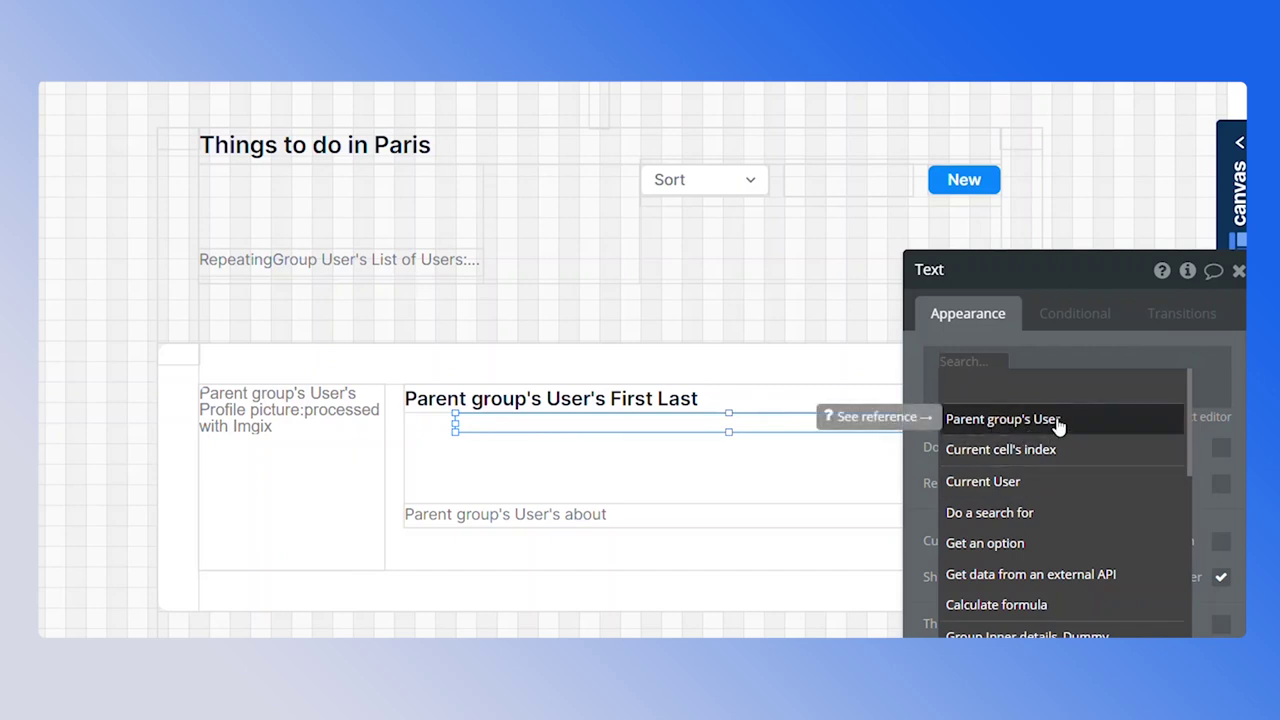
{"action": "left_click", "coordinate": [1058, 425]}
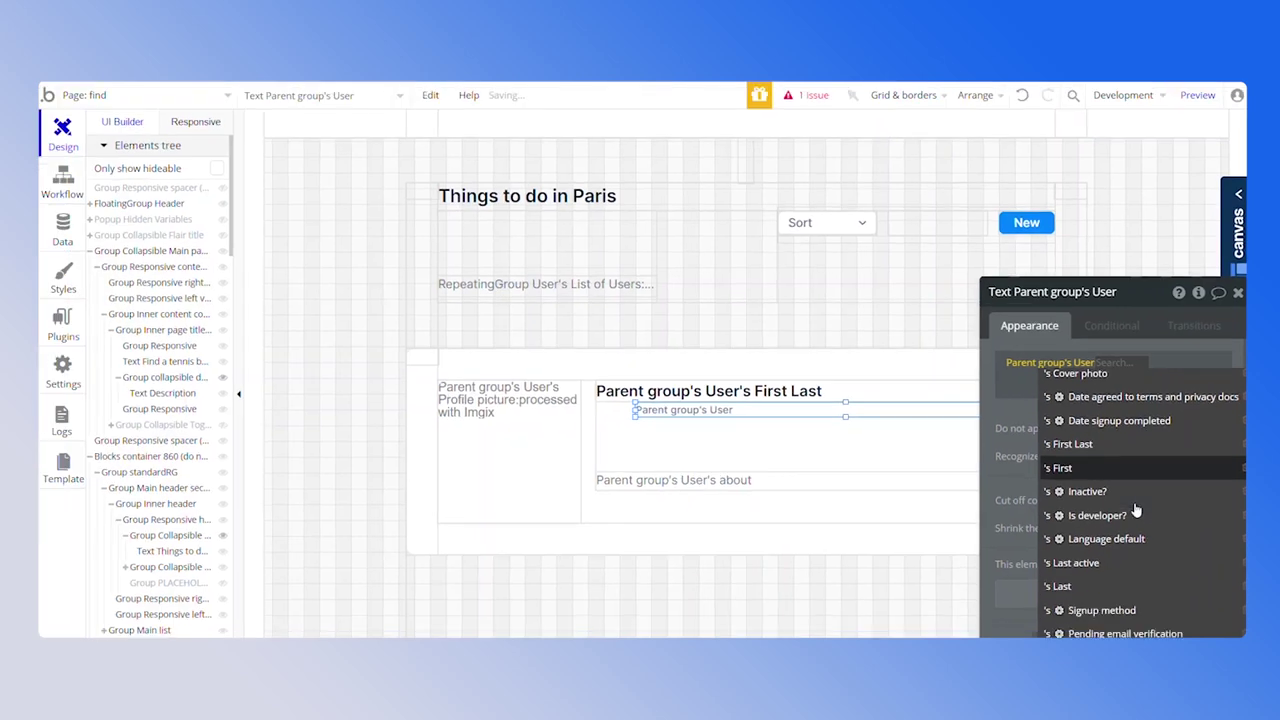
{"action": "scroll", "coordinate": [1135, 565], "scroll_direction": "up", "scroll_amount": 5}
{"action": "scroll", "coordinate": [1135, 565], "scroll_direction": "down", "scroll_amount": 1}
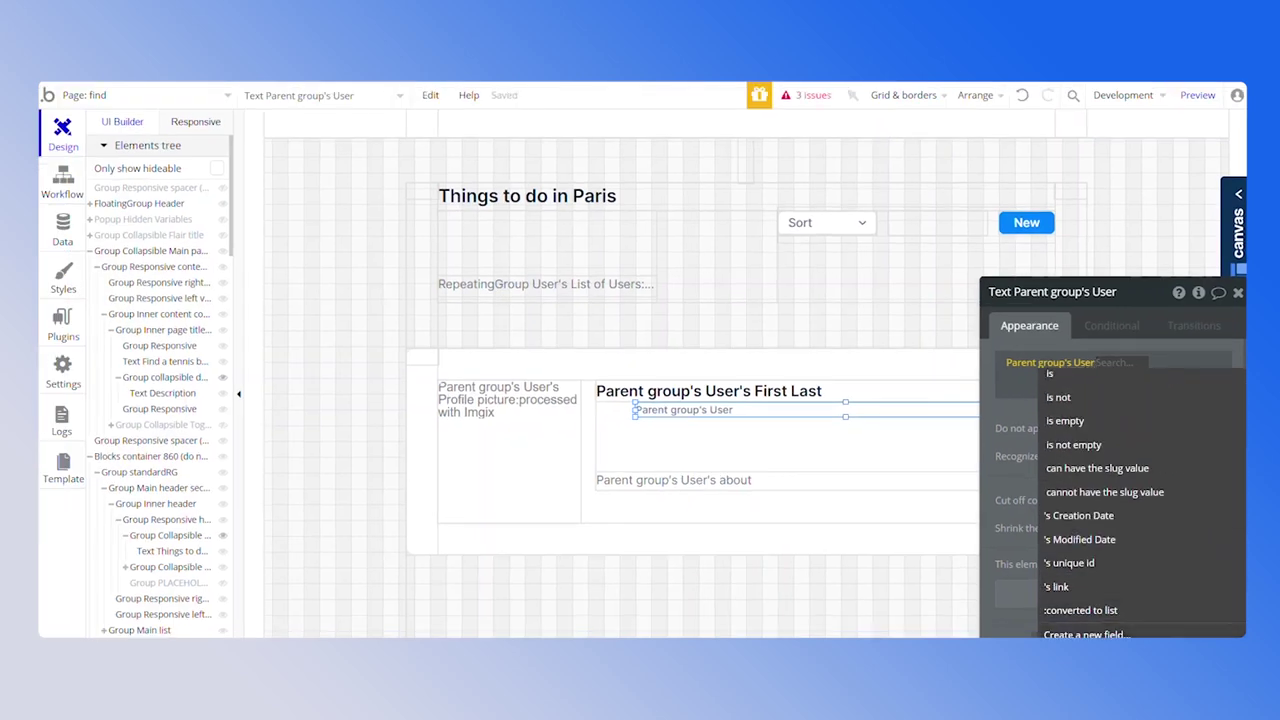
{"action": "left_click", "coordinate": [1100, 634]}
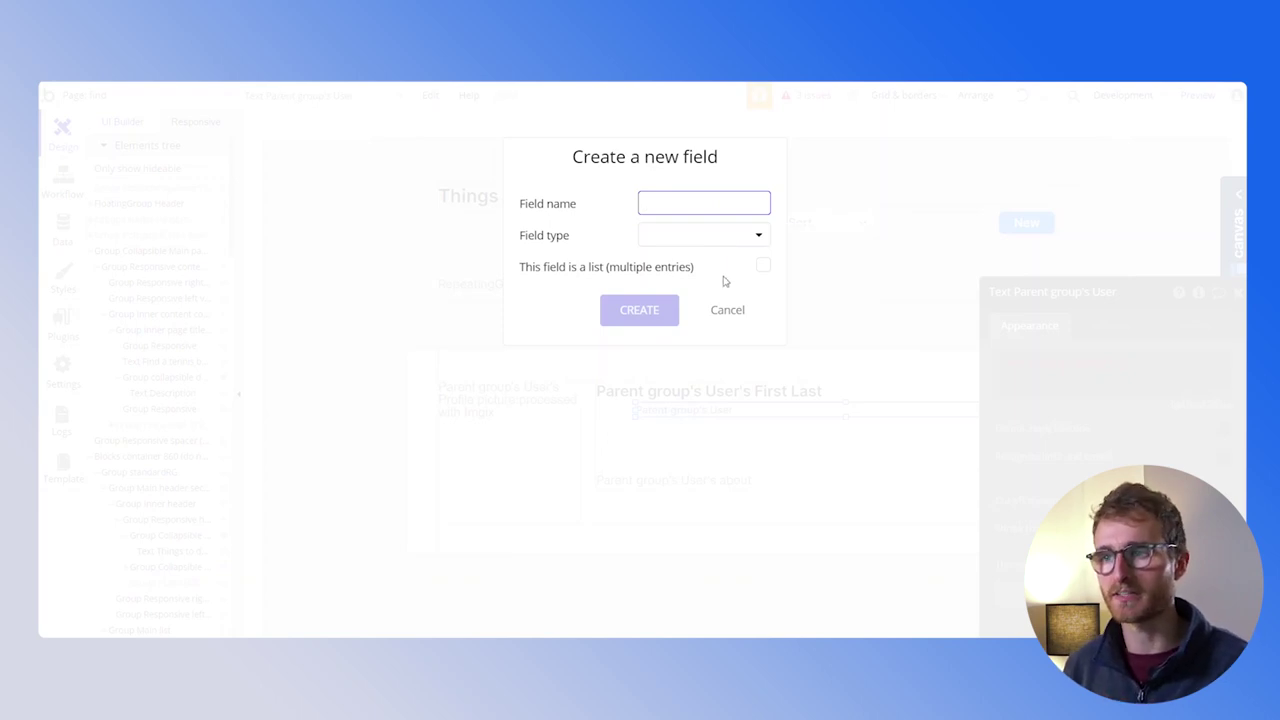
{"action": "left_click", "coordinate": [722, 311]}
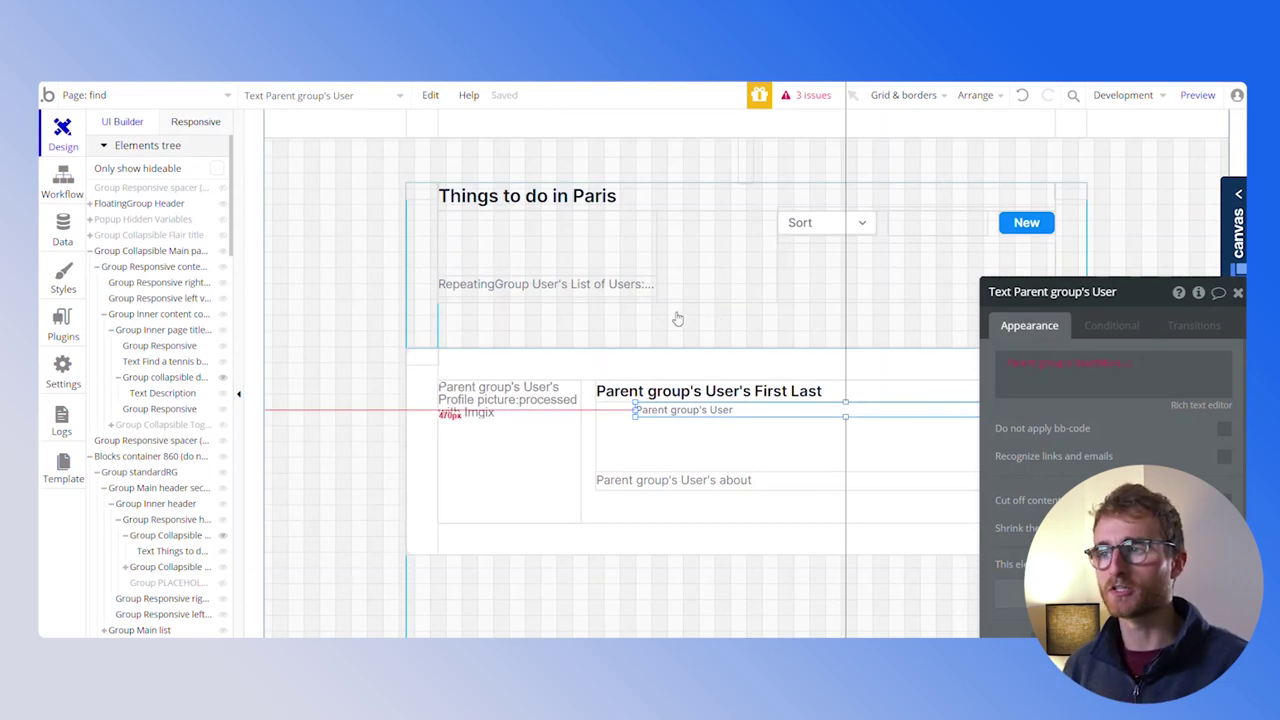
Create a new option set named Area in Data > Option sets
{"action": "left_click", "coordinate": [63, 232]}
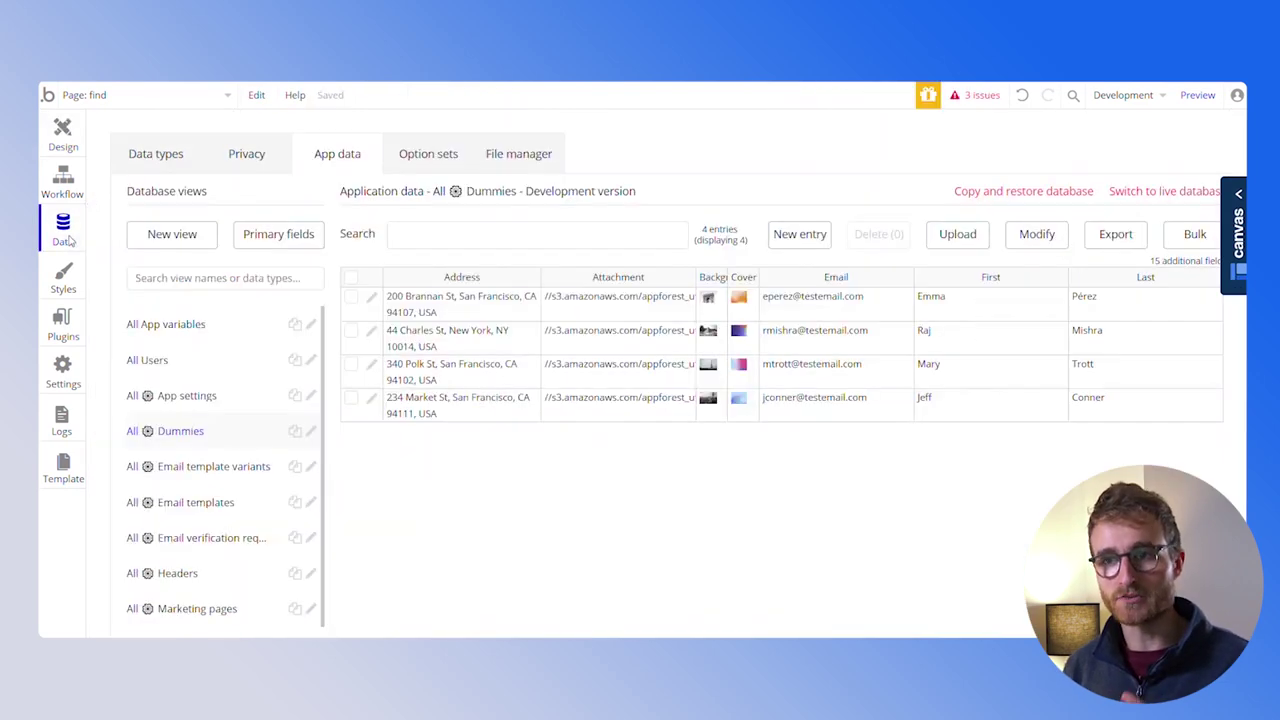
{"action": "left_click", "coordinate": [428, 154]}
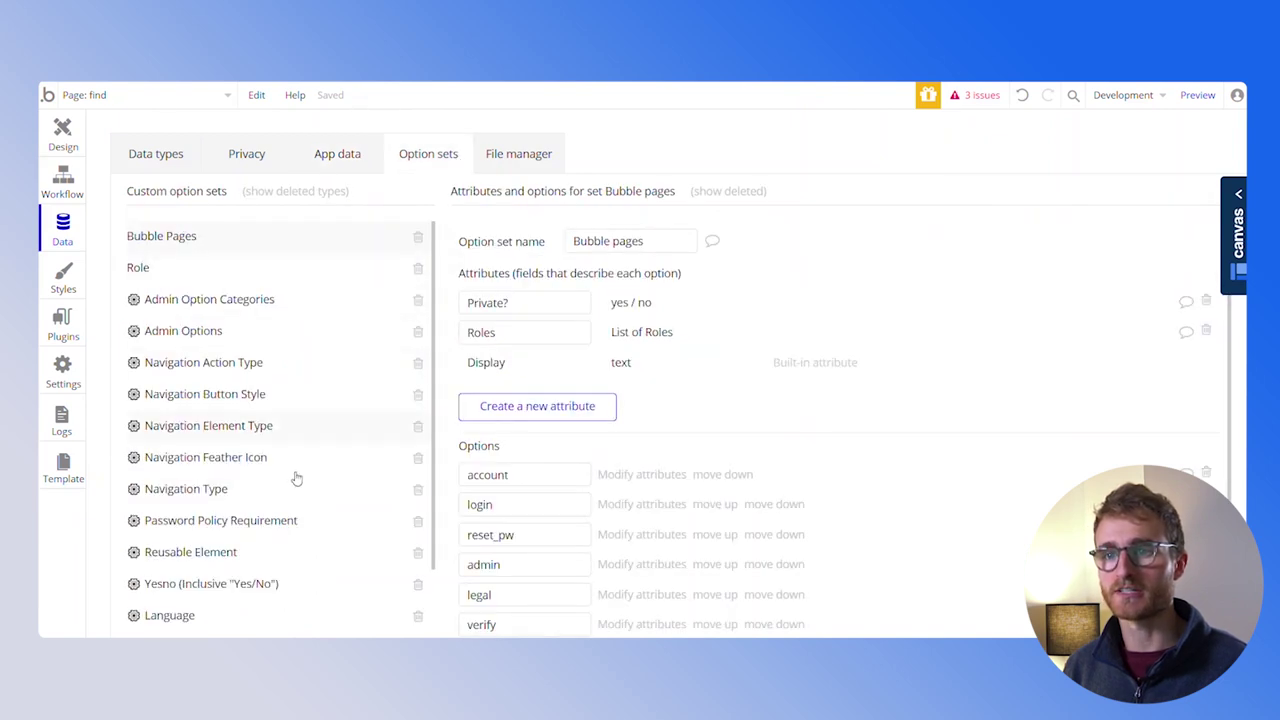
{"action": "scroll", "coordinate": [300, 480], "scroll_direction": "down", "scroll_amount": 2}
{"action": "left_click", "coordinate": [298, 553]}
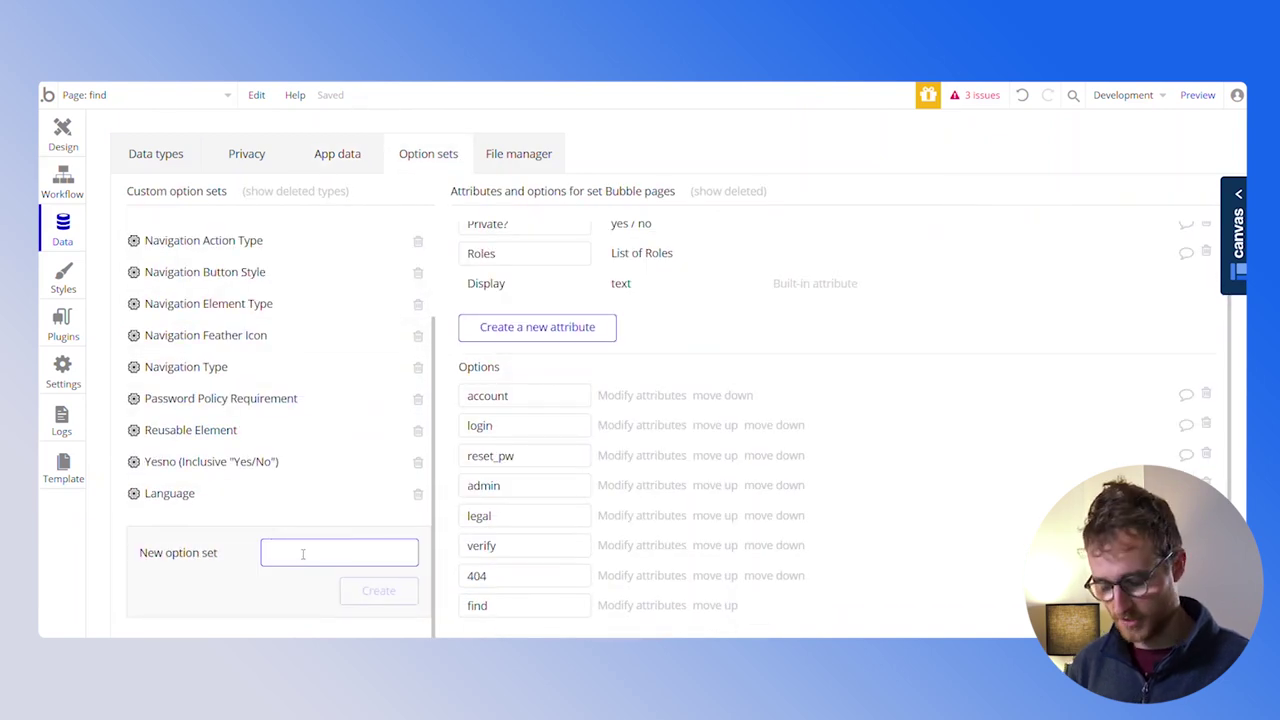
{"action": "type", "text": "Area"}
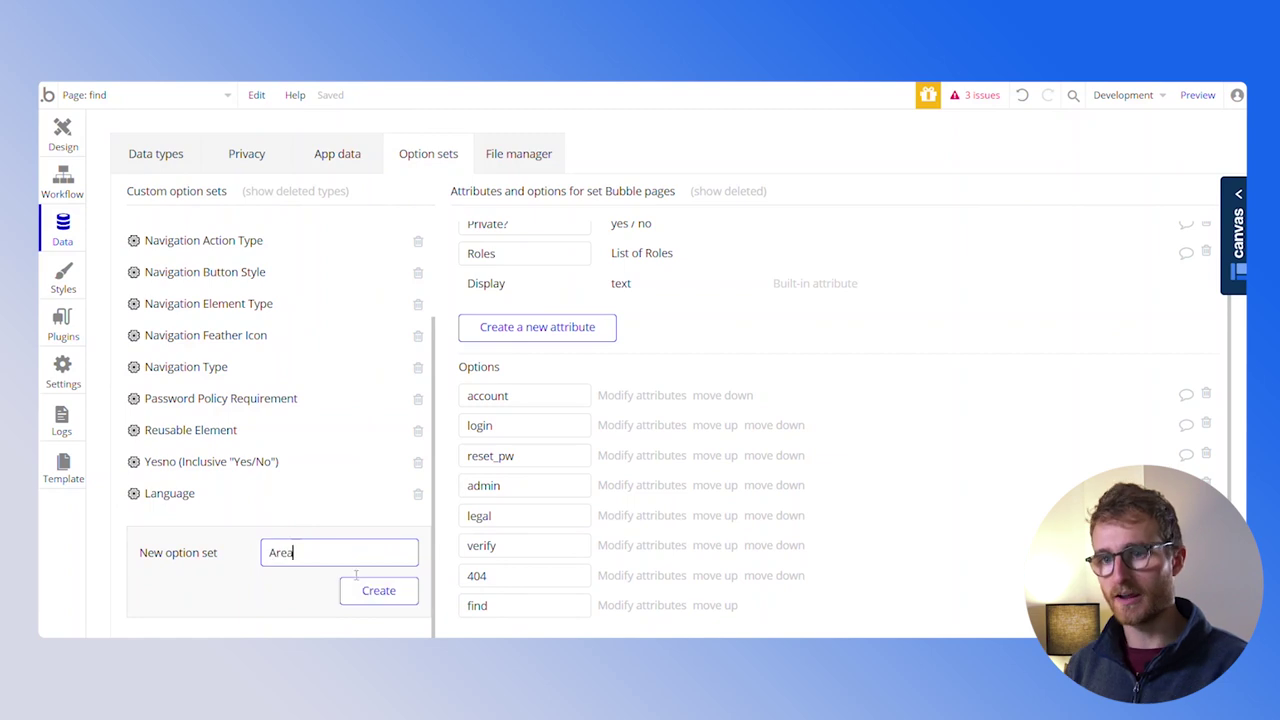
{"action": "left_click", "coordinate": [378, 590]}
Add the options North, West and South to the Area option set
{"action": "left_click", "coordinate": [596, 434]}
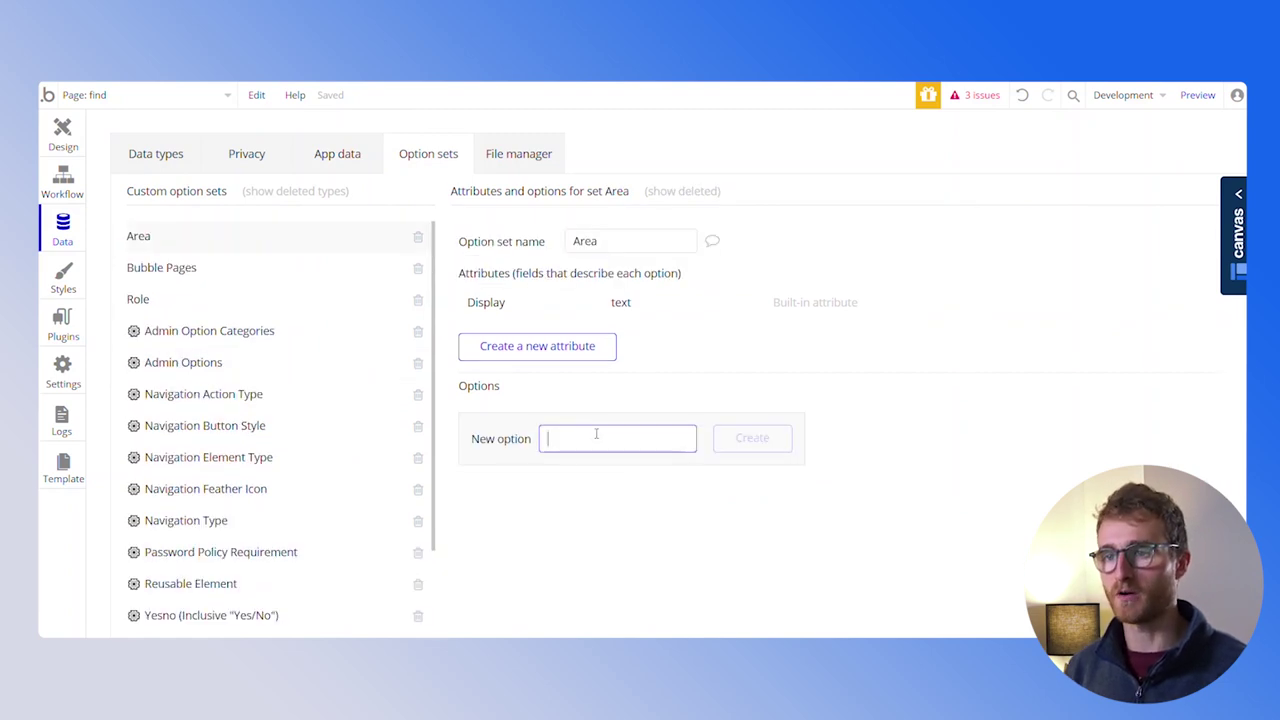
{"action": "type", "text": "North"}
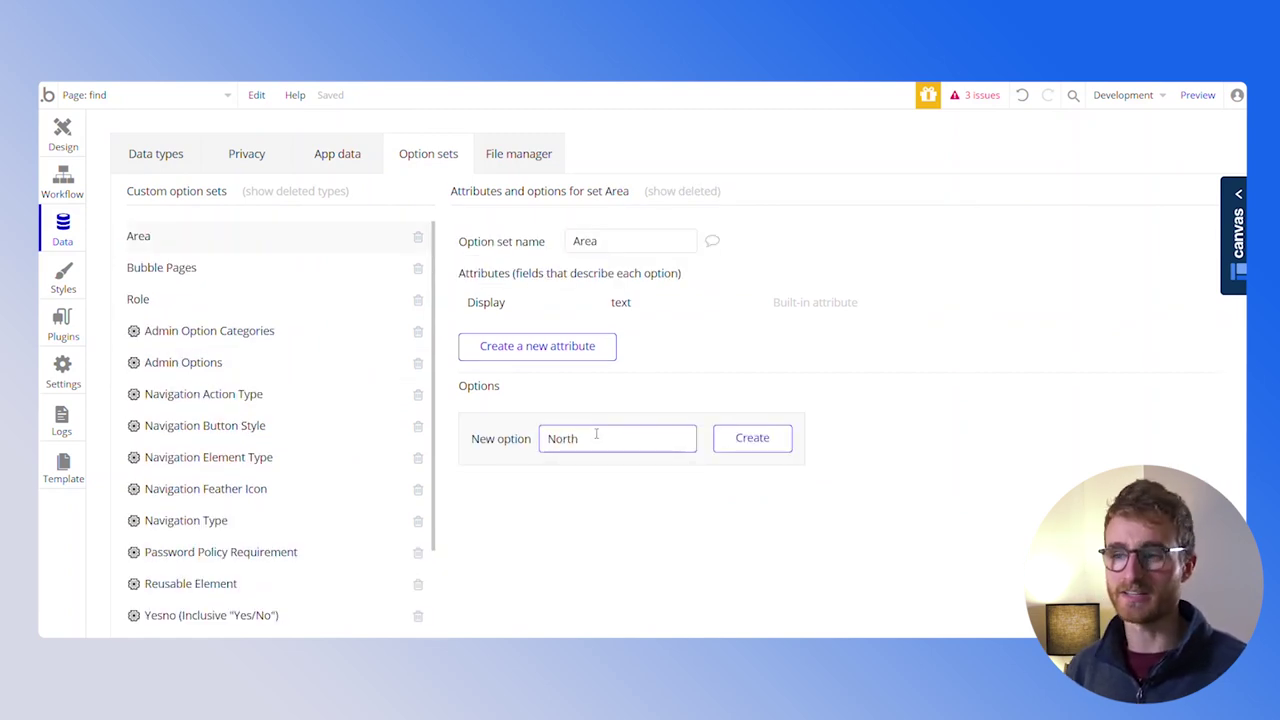
{"action": "left_click", "coordinate": [748, 438]}
{"action": "left_click", "coordinate": [617, 470]}
{"action": "type", "text": "West"}
{"action": "left_click", "coordinate": [750, 472]}
{"action": "left_click", "coordinate": [620, 518]}
{"action": "type", "text": "South"}
{"action": "key", "text": "Return"}
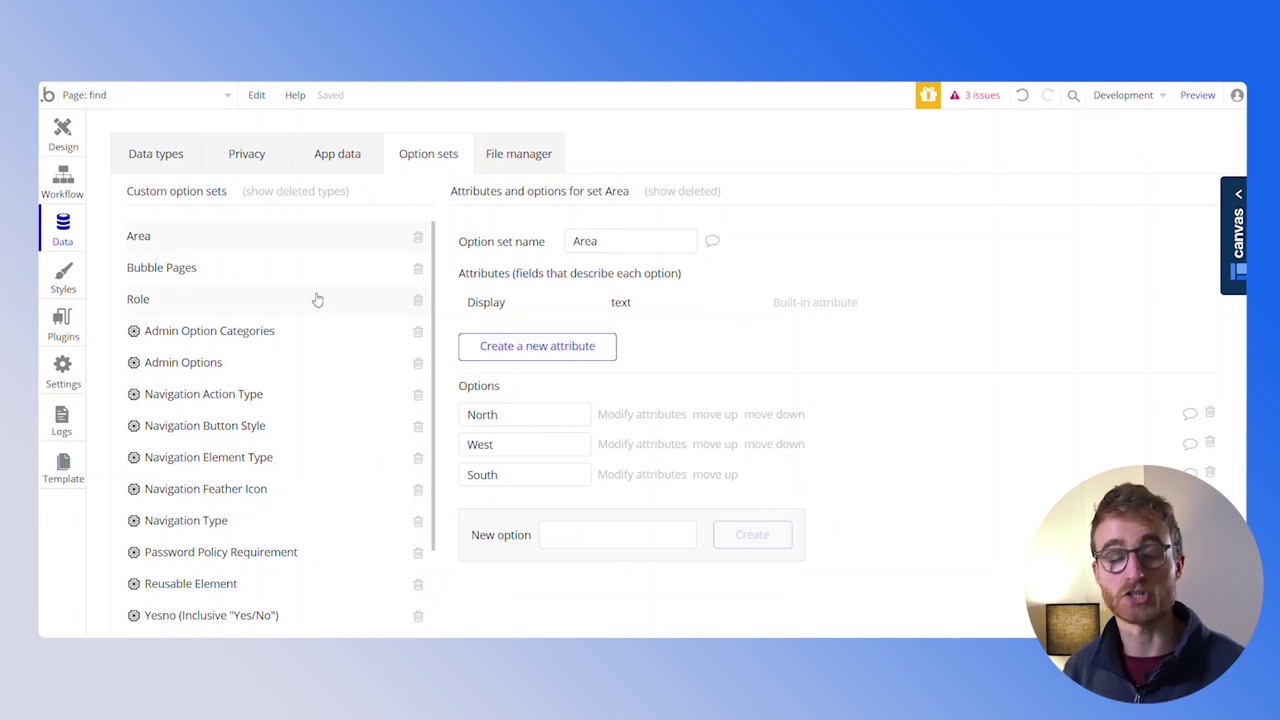
Create User field 'area' of type Area and show Parent group's User's area Display in the line
{"action": "left_click", "coordinate": [63, 135]}
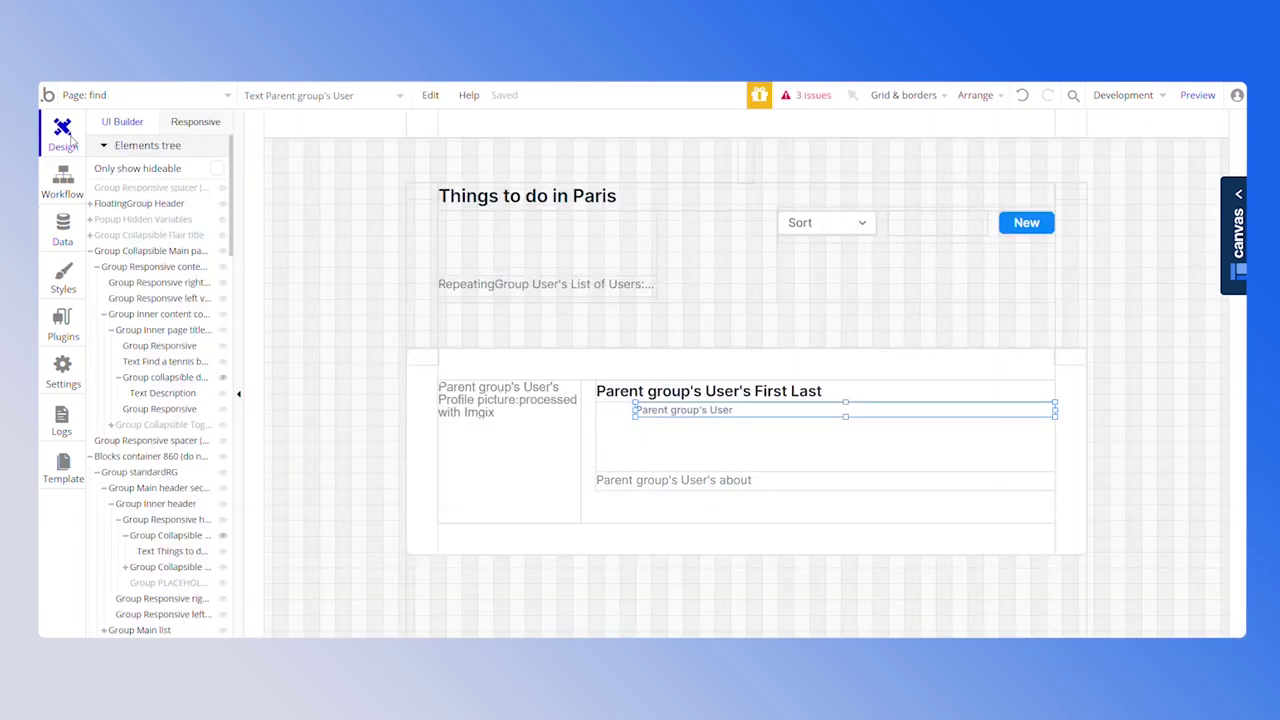
{"action": "left_click", "coordinate": [1105, 368]}
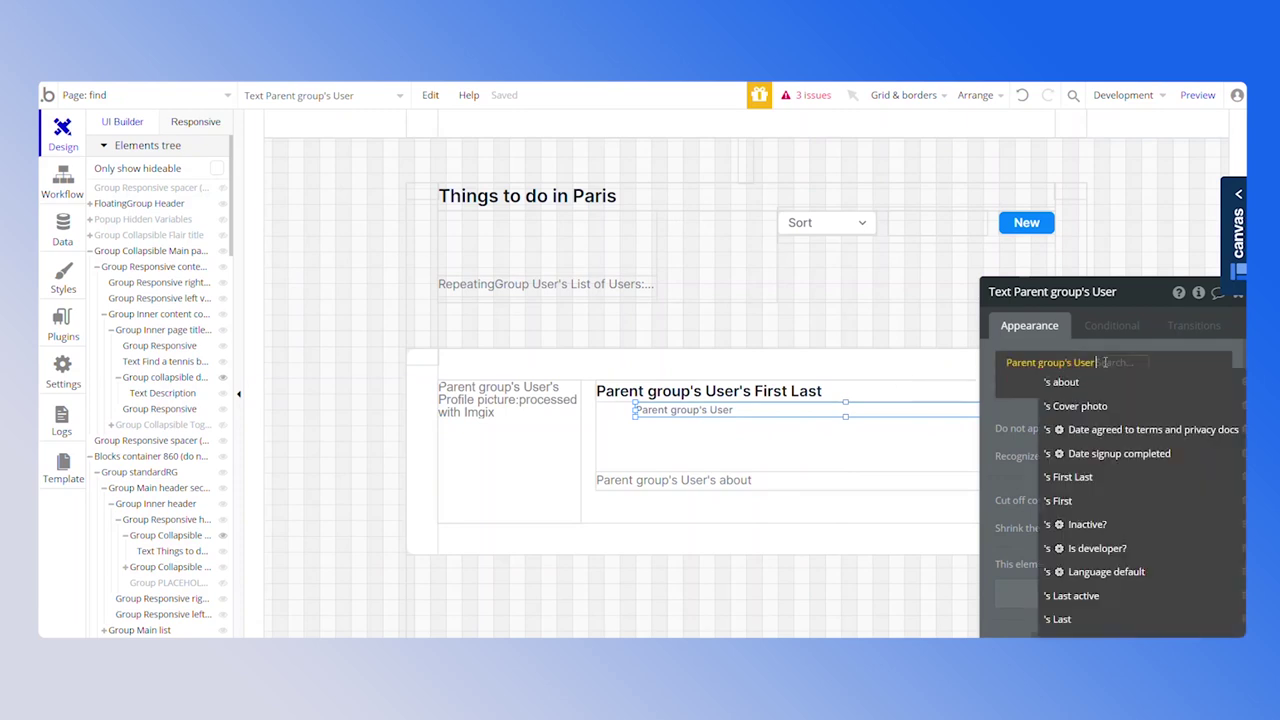
{"action": "scroll", "coordinate": [1131, 557], "scroll_direction": "down", "scroll_amount": 5}
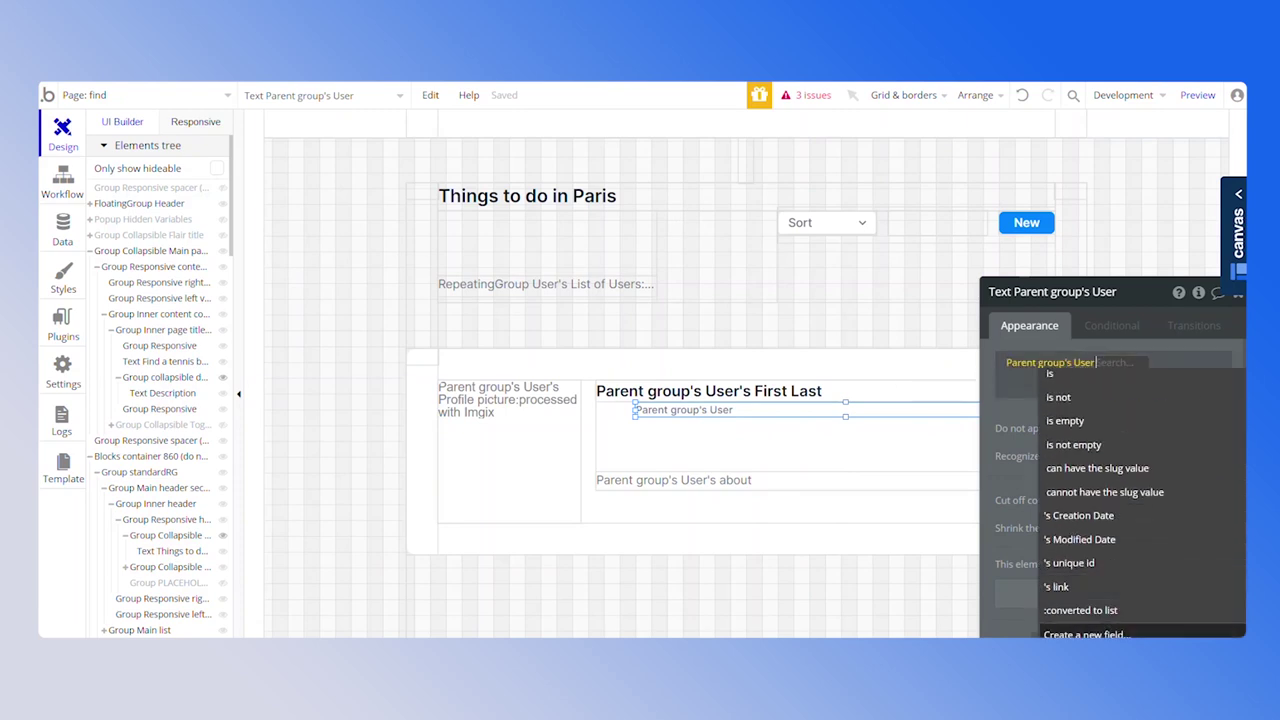
{"action": "left_click", "coordinate": [1090, 632]}
{"action": "type", "text": "area"}
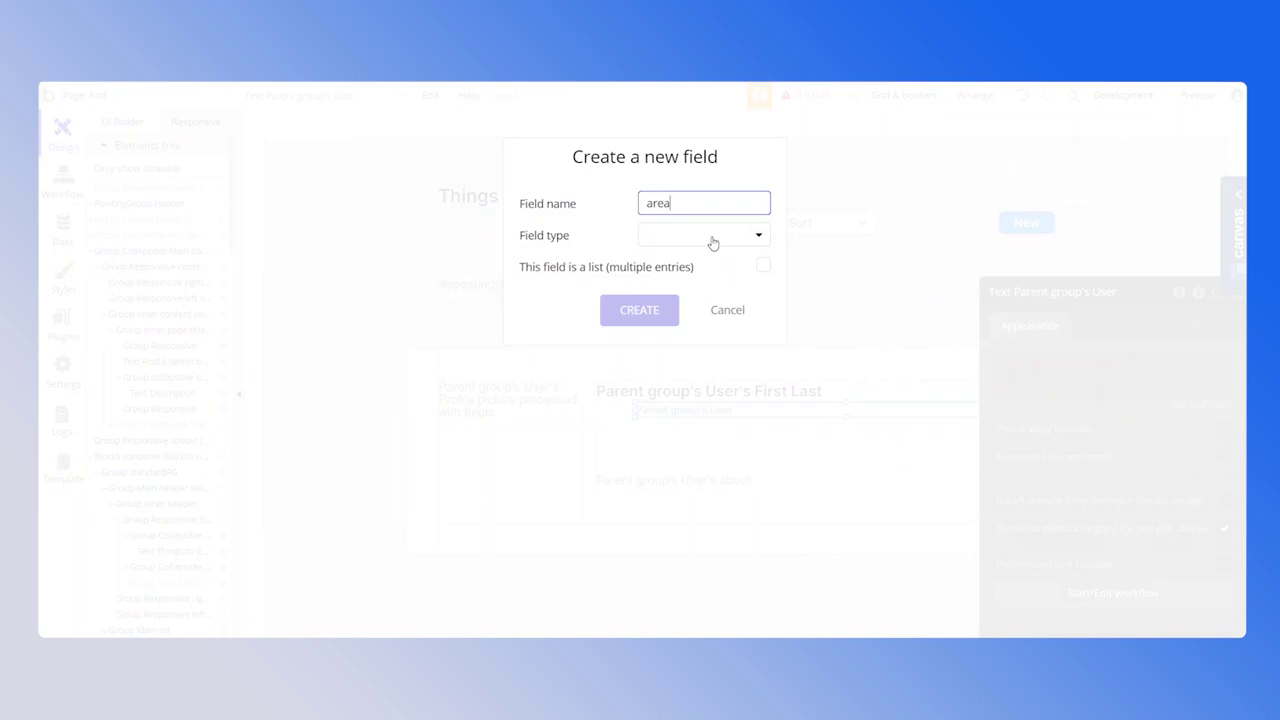
{"action": "left_click", "coordinate": [714, 240]}
{"action": "scroll", "coordinate": [714, 463], "scroll_direction": "down", "scroll_amount": 1}
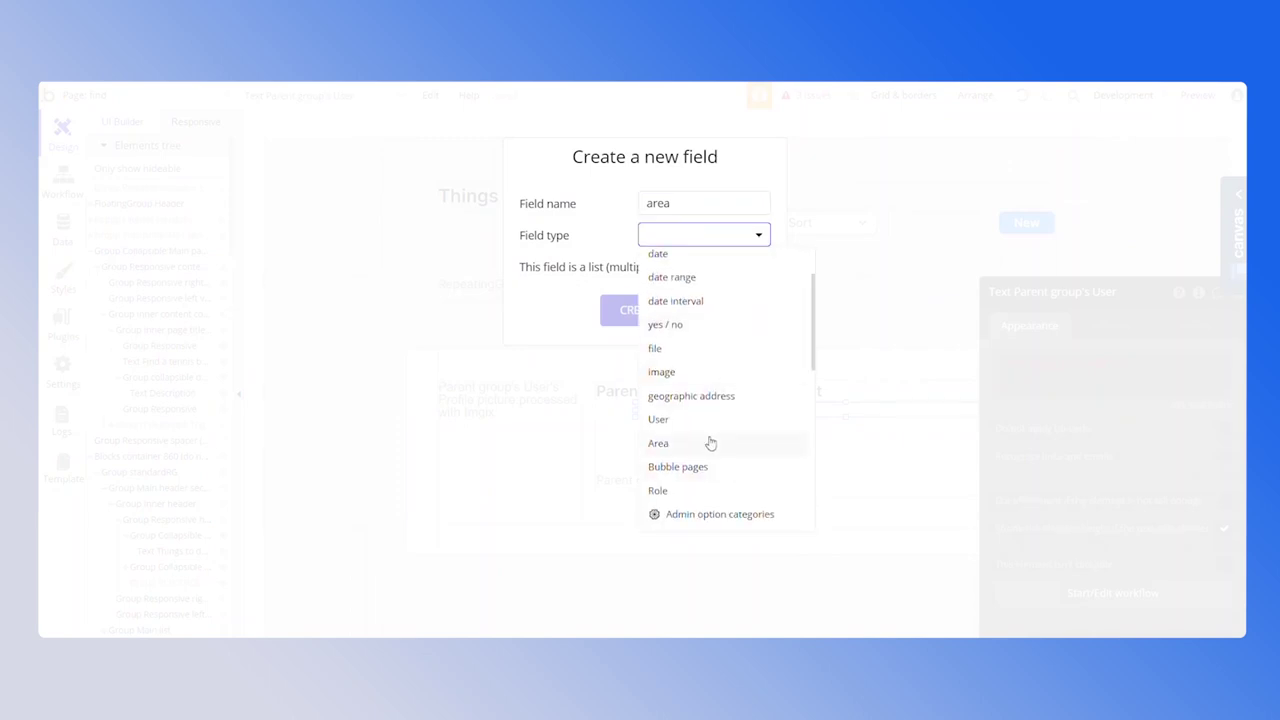
{"action": "left_click", "coordinate": [709, 443]}
{"action": "left_click", "coordinate": [665, 312]}
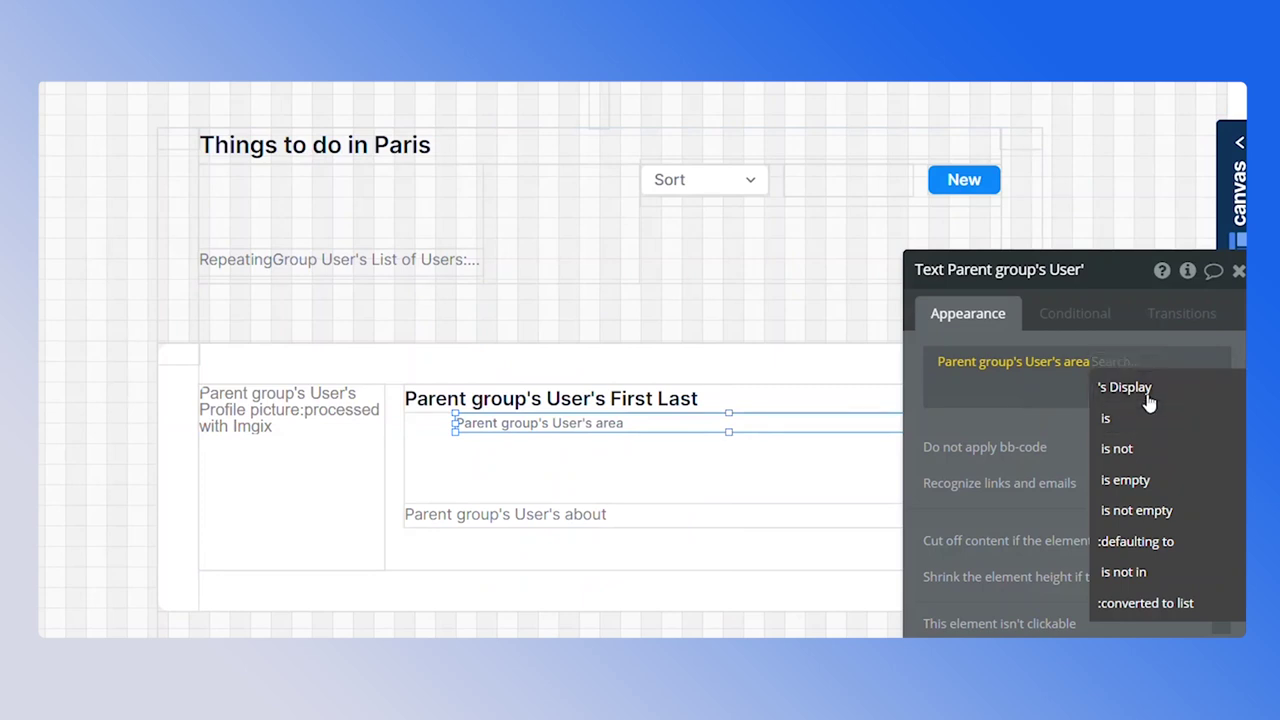
{"action": "left_click", "coordinate": [1149, 401]}
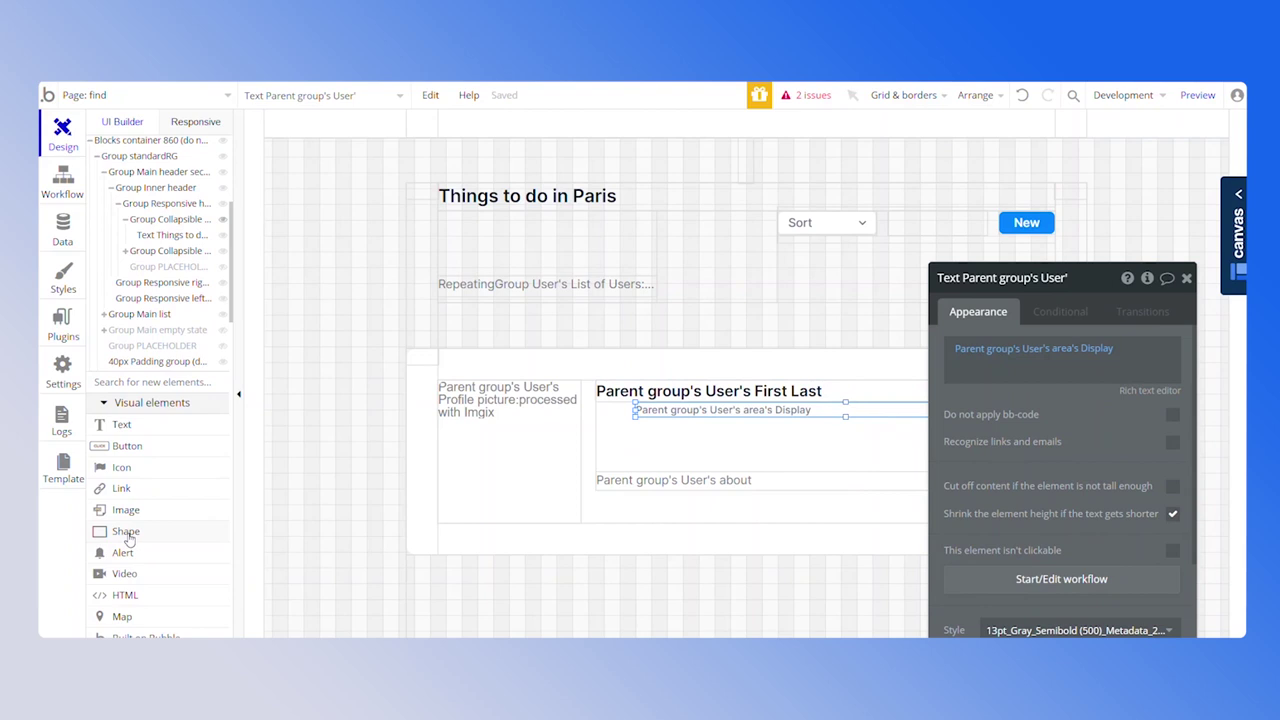
Add a size-24 Ionic Icon beside the area text and give it the location pin symbol
{"action": "scroll", "coordinate": [128, 540], "scroll_direction": "down", "scroll_amount": 3}
{"action": "scroll", "coordinate": [168, 590], "scroll_direction": "down", "scroll_amount": 1}
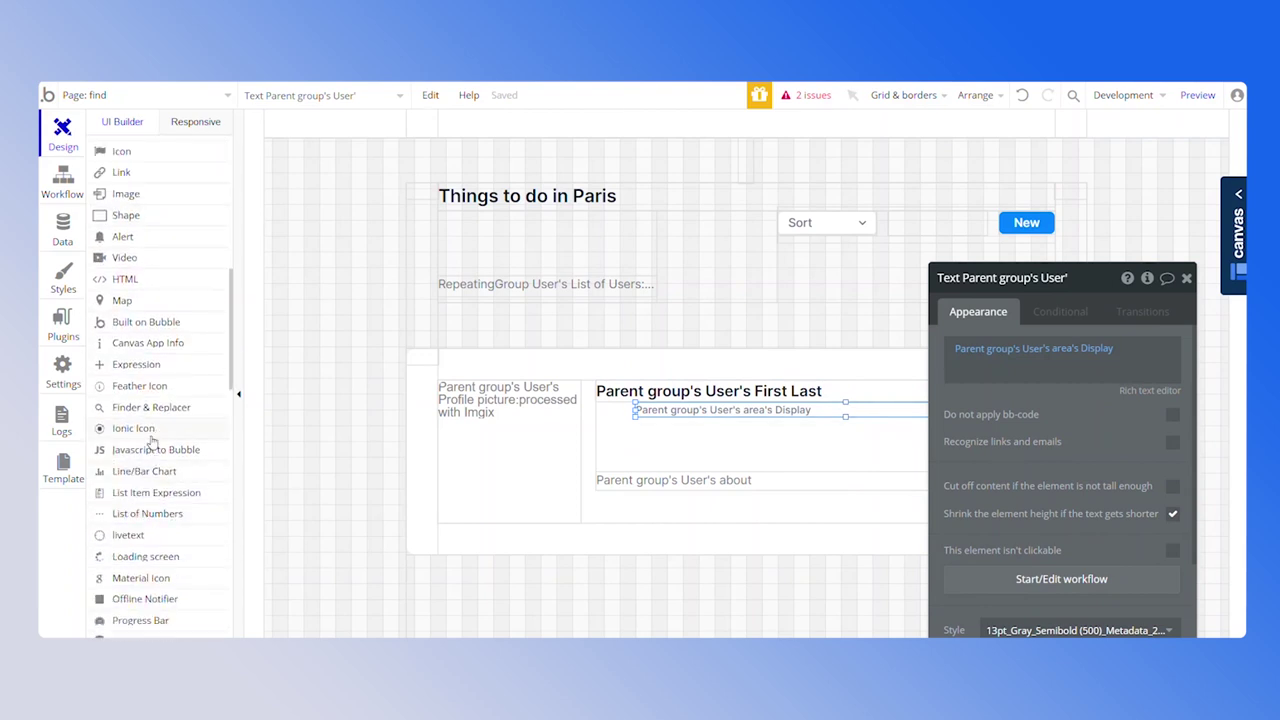
{"action": "left_click", "coordinate": [146, 429]}
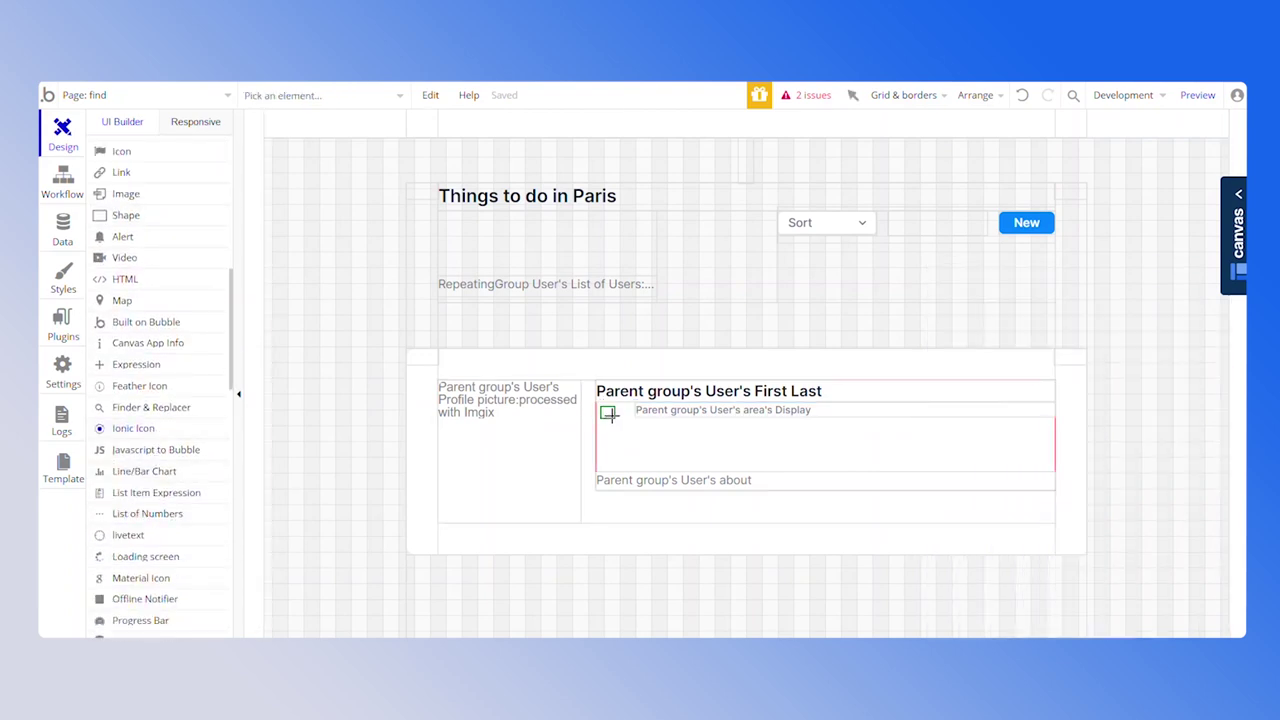
{"action": "left_click_drag", "start_coordinate": [597, 405], "coordinate": [622, 428]}
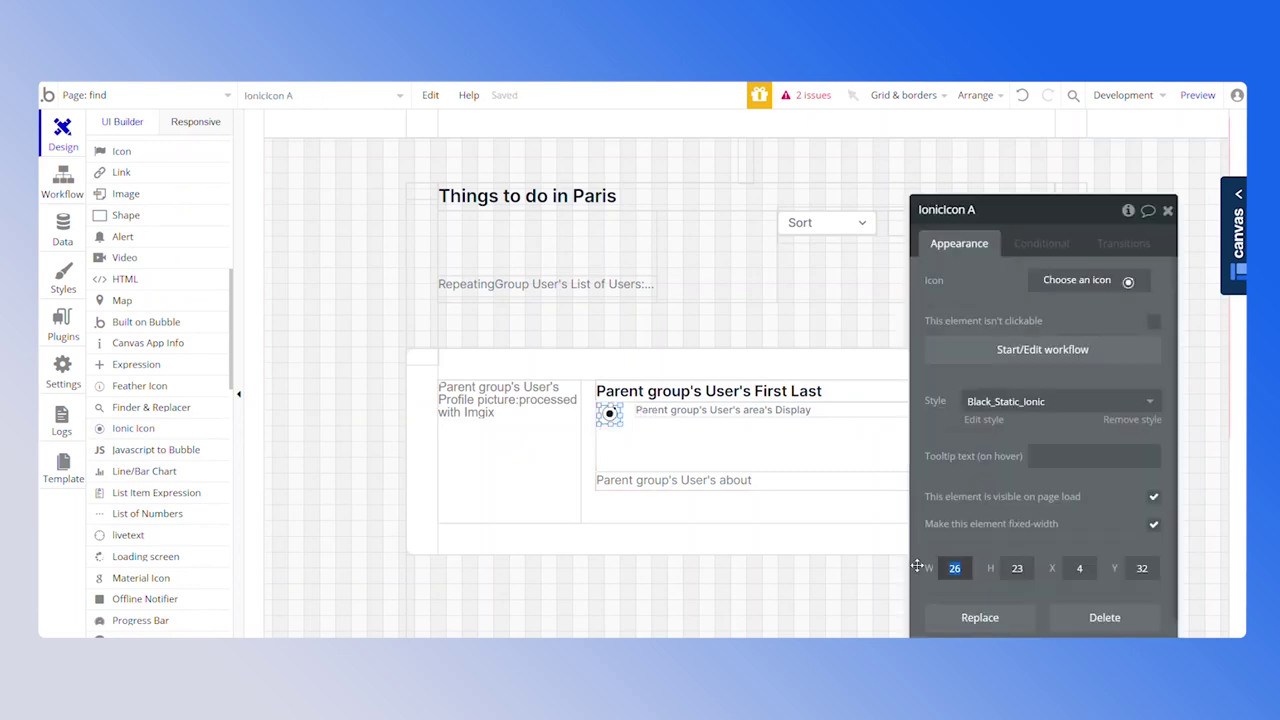
{"action": "type", "text": "24"}
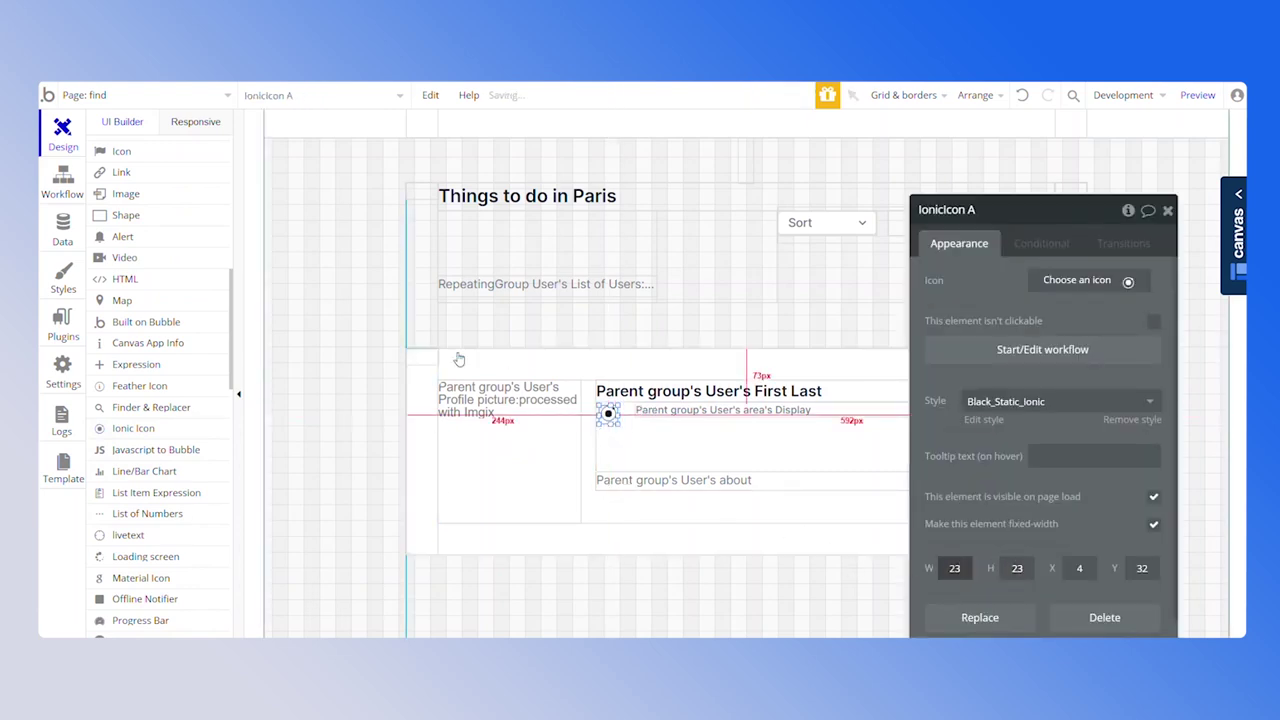
{"action": "left_click_drag", "start_coordinate": [608, 413], "coordinate": [604, 410]}
{"action": "left_click", "coordinate": [1068, 281]}
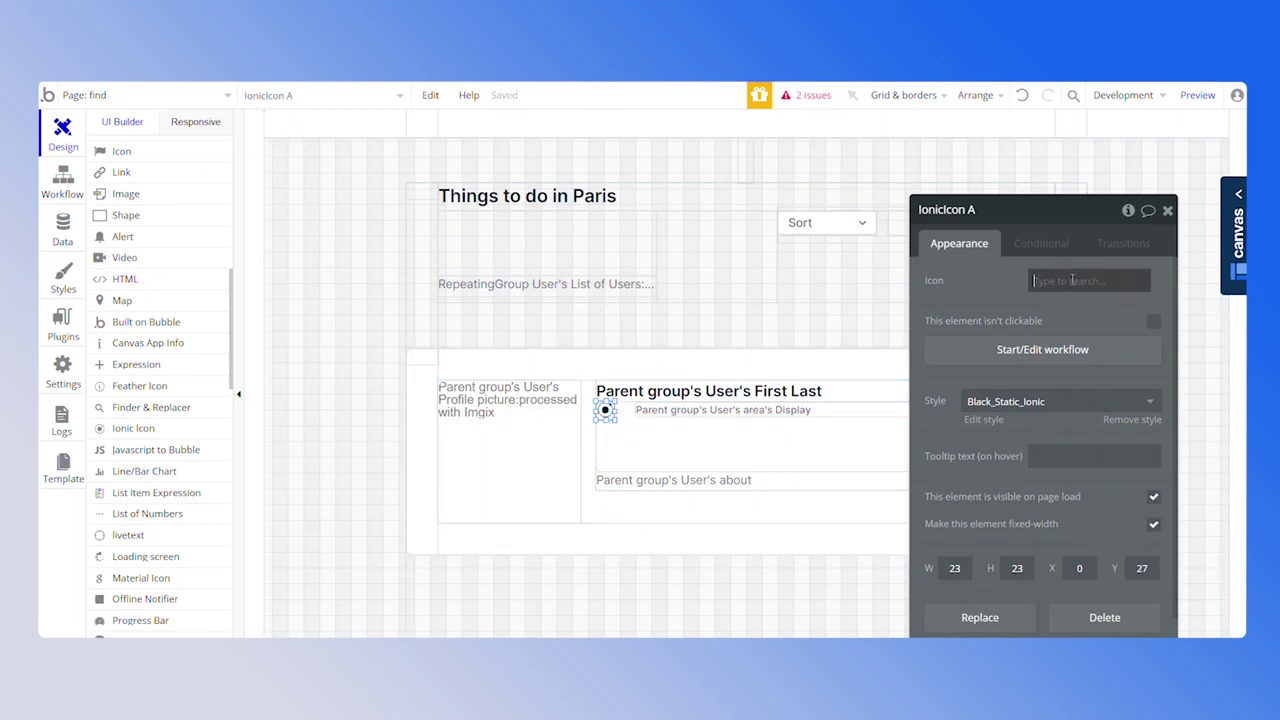
{"action": "type", "text": "loca"}
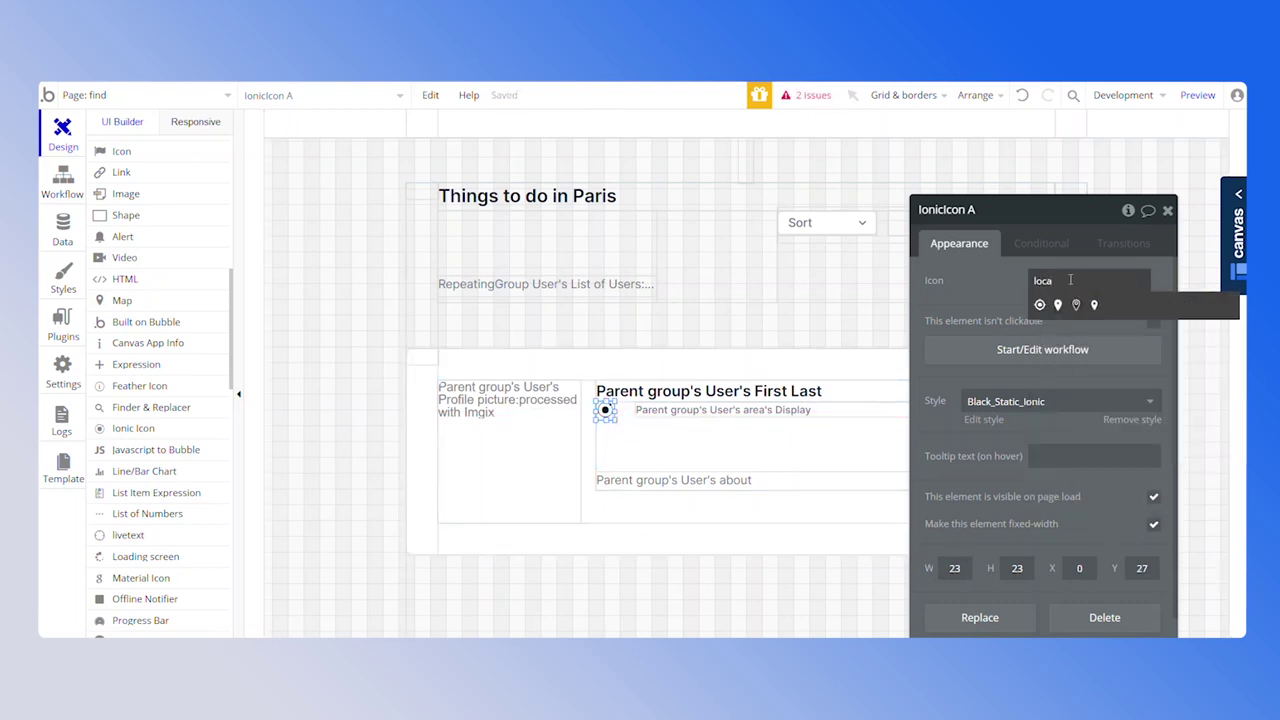
{"action": "left_click", "coordinate": [1076, 304]}
Select the pin icon together with the area text and wrap both in a group
{"action": "double_click", "coordinate": [606, 416]}
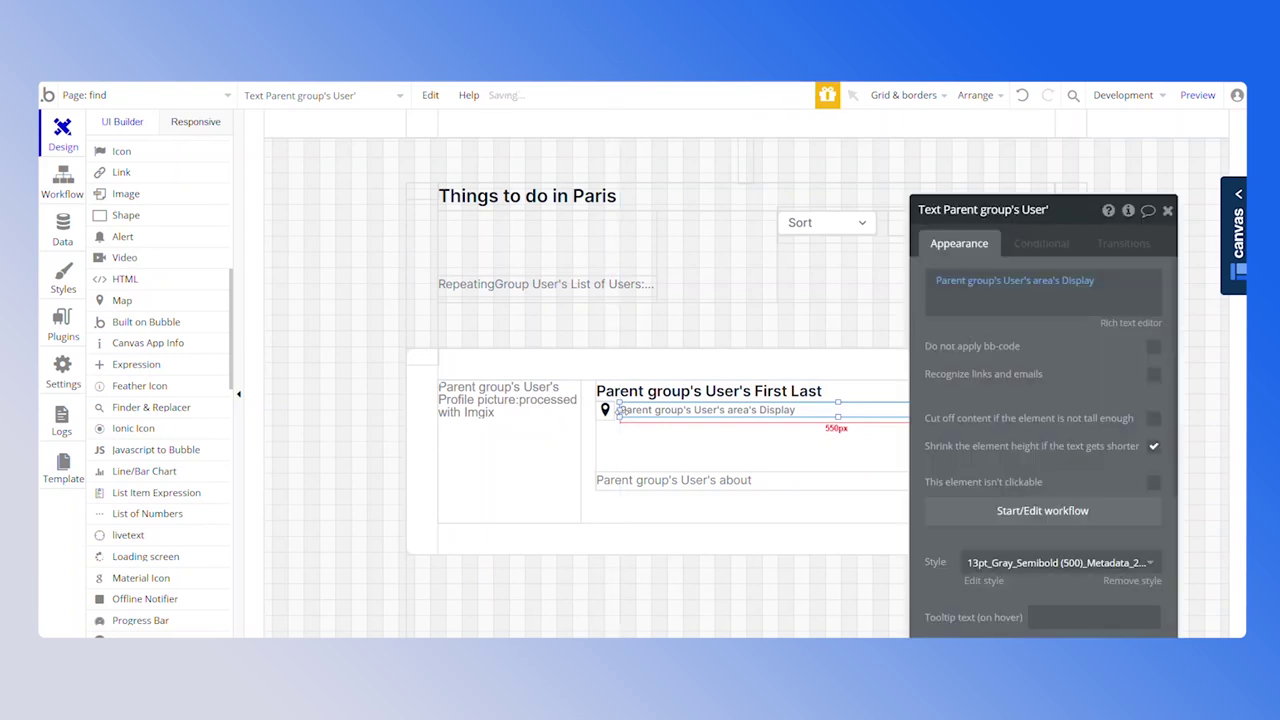
{"action": "left_click", "coordinate": [605, 412], "text": "shift"}
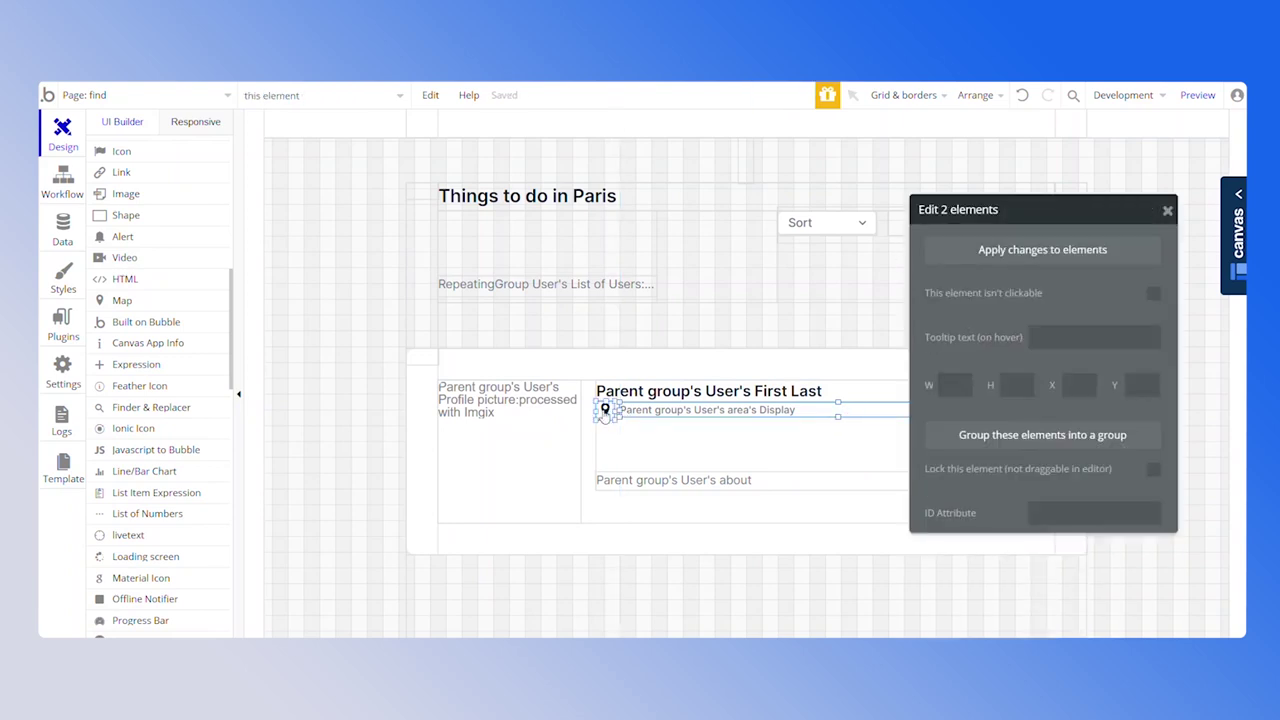
{"action": "right_click", "coordinate": [648, 415]}
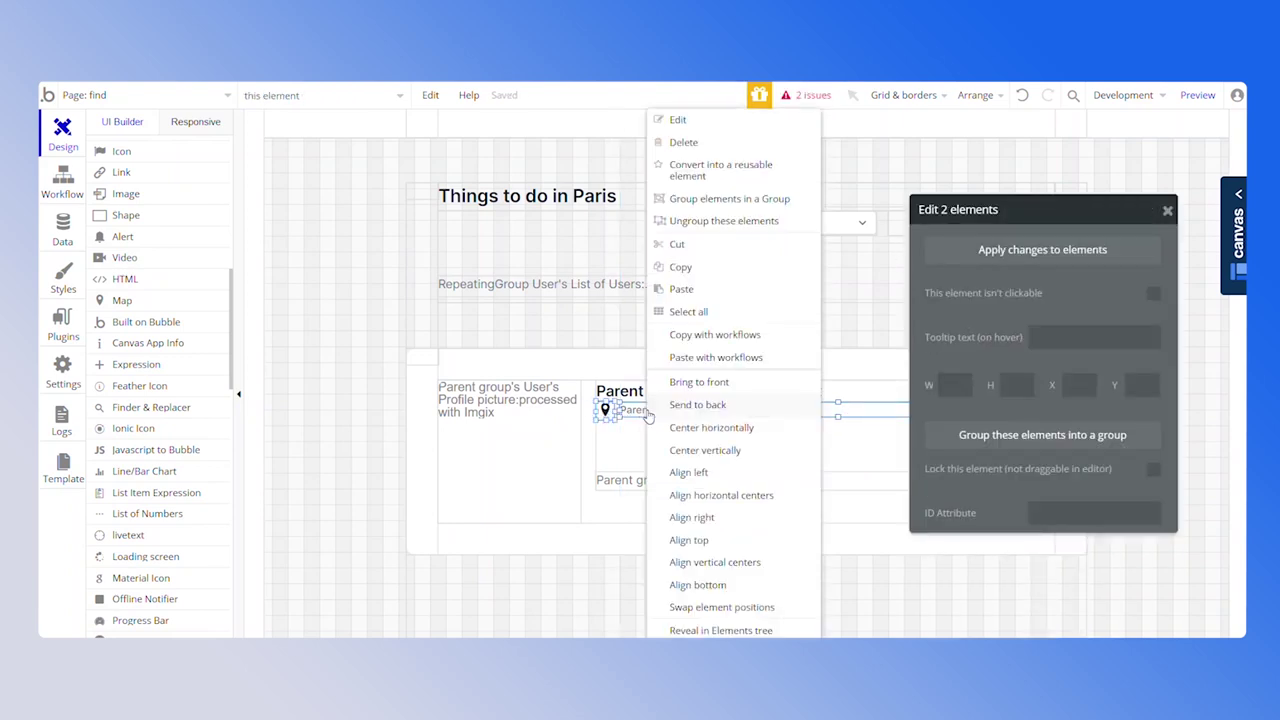
{"action": "left_click", "coordinate": [718, 199]}
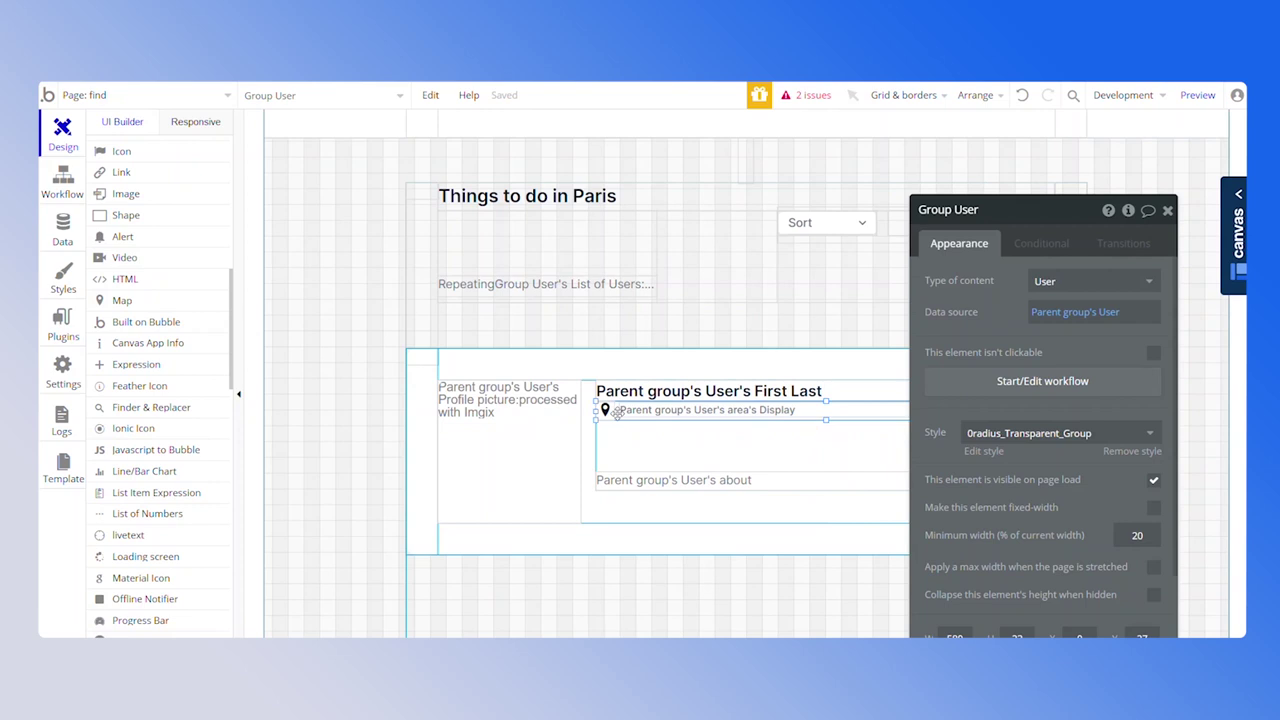
Duplicate the area row and place the copy just below the original
{"action": "key", "text": "Escape"}
{"action": "left_click_drag", "start_coordinate": [619, 421], "coordinate": [617, 424]}
{"action": "double_click", "coordinate": [617, 424]}
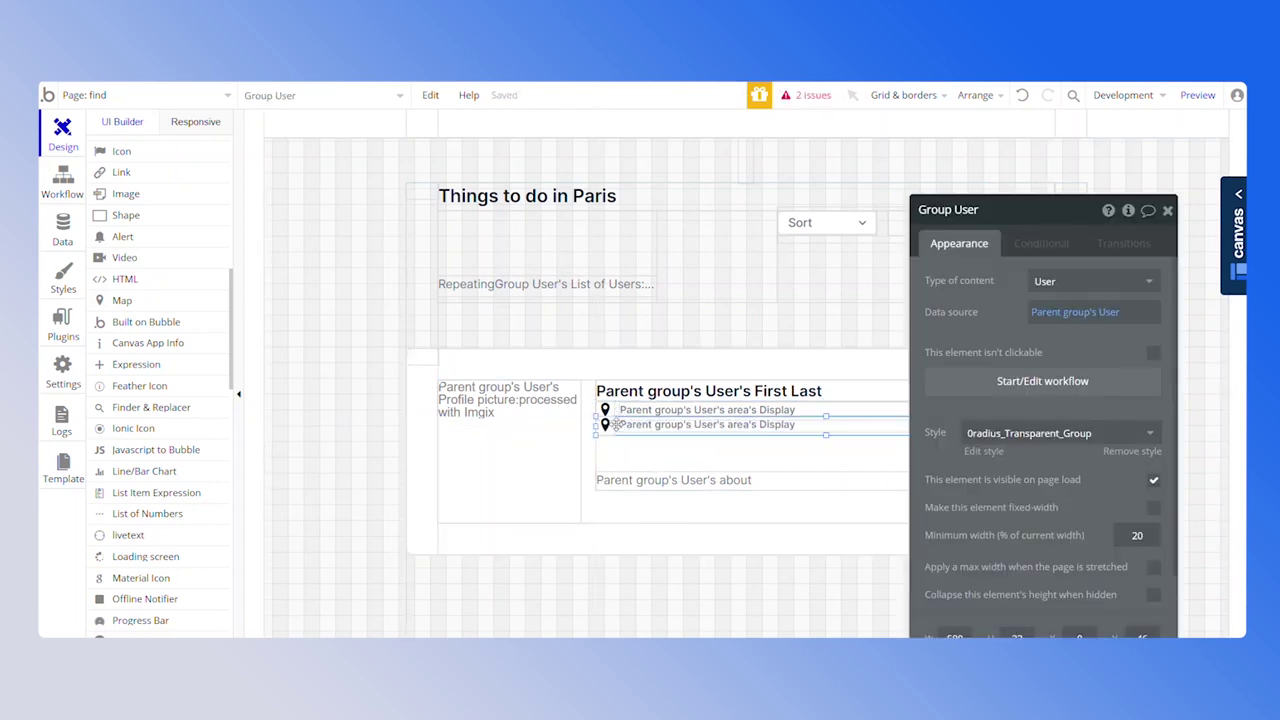
{"action": "key", "text": "Down"}
{"action": "key", "text": "Down"}
{"action": "key", "text": "Down"}
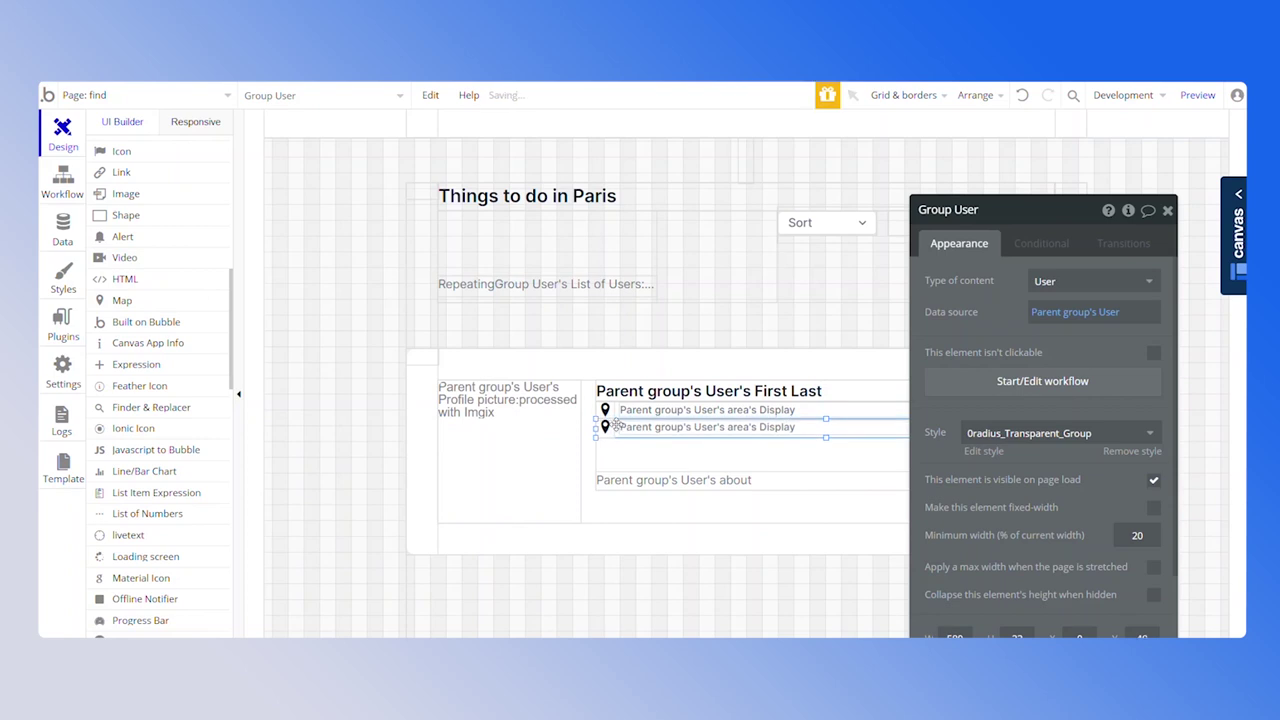
Change the second row's icon to the telephone symbol found by searching 'pho'
{"action": "left_click", "coordinate": [605, 427]}
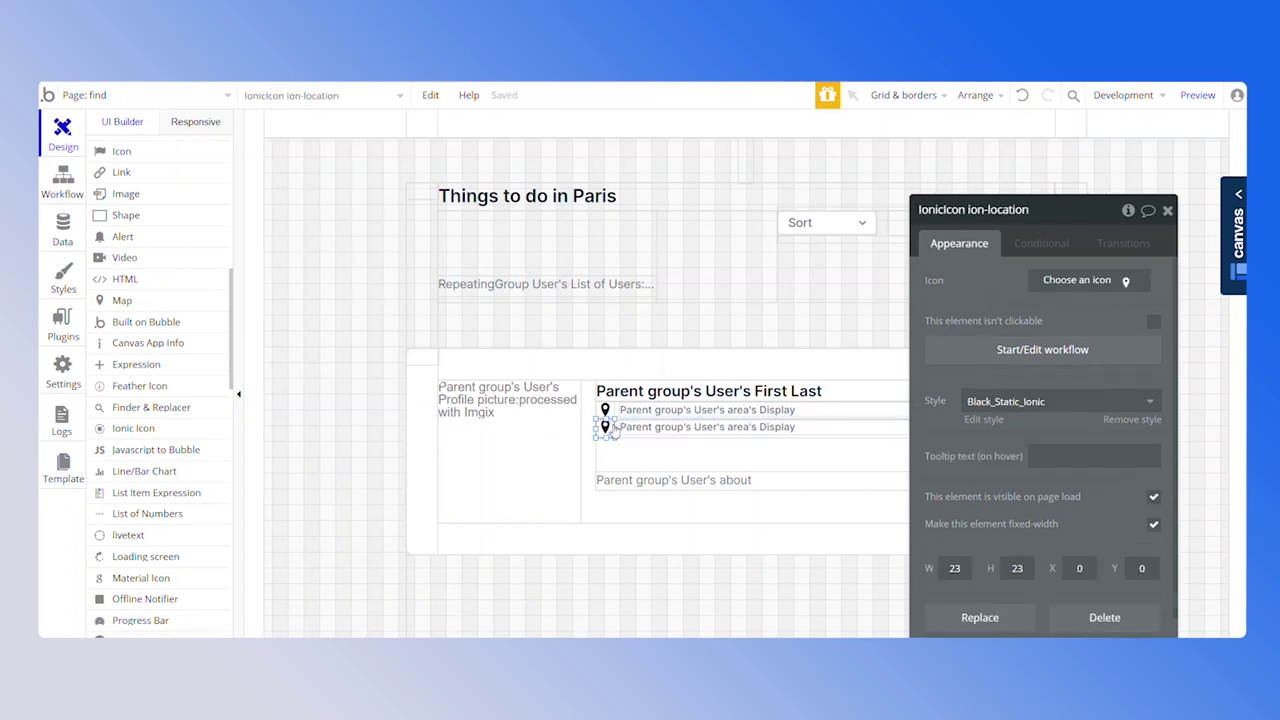
{"action": "left_click", "coordinate": [1097, 282]}
{"action": "type", "text": "pho"}
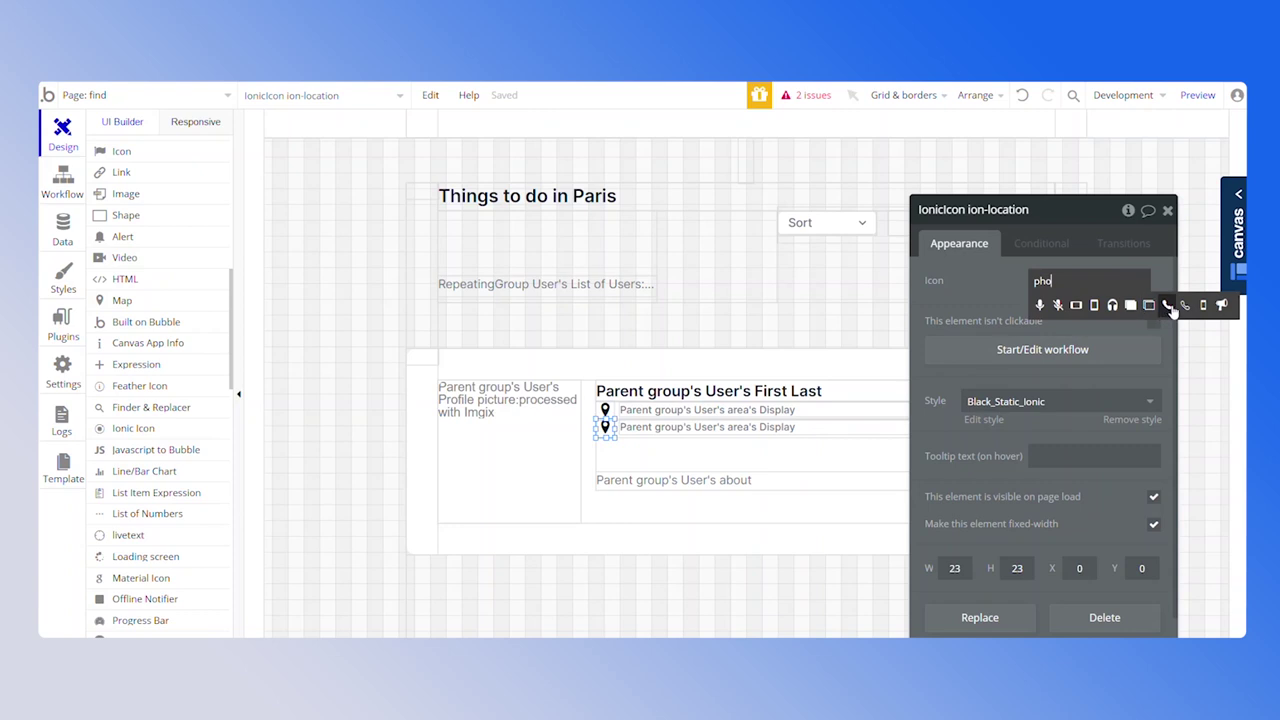
{"action": "left_click", "coordinate": [1171, 302]}
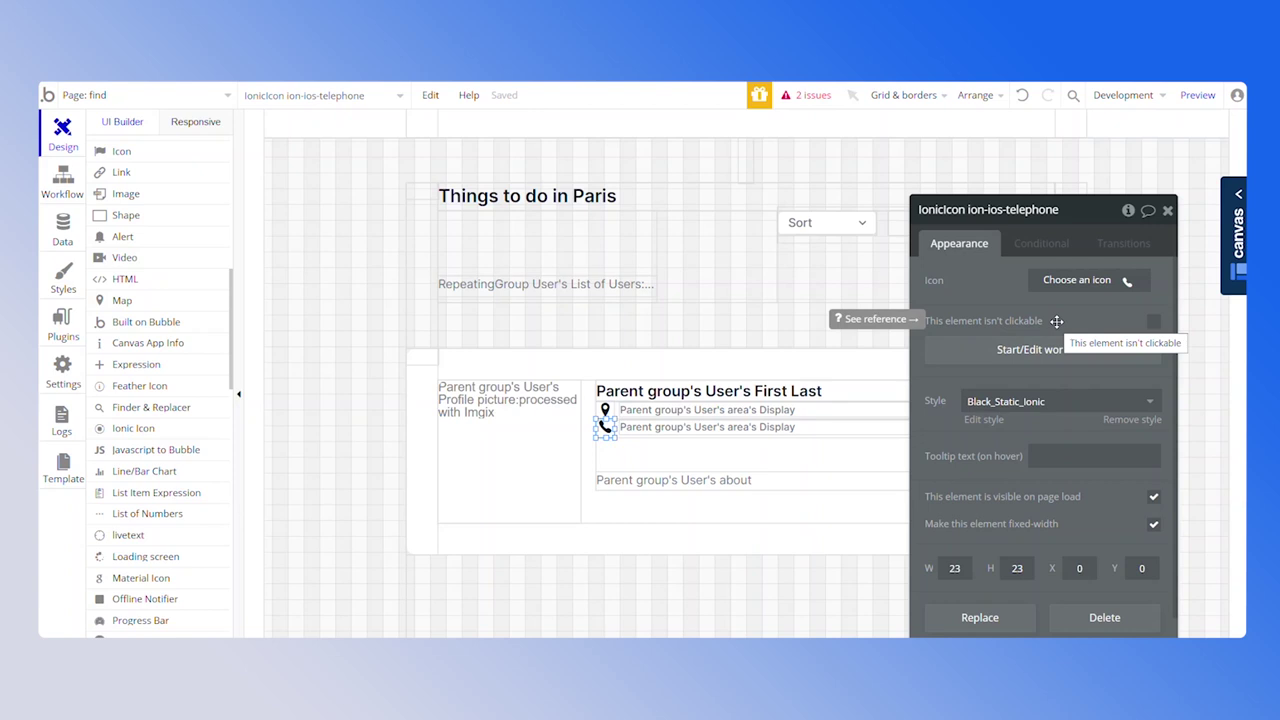
{"action": "left_click", "coordinate": [820, 428]}
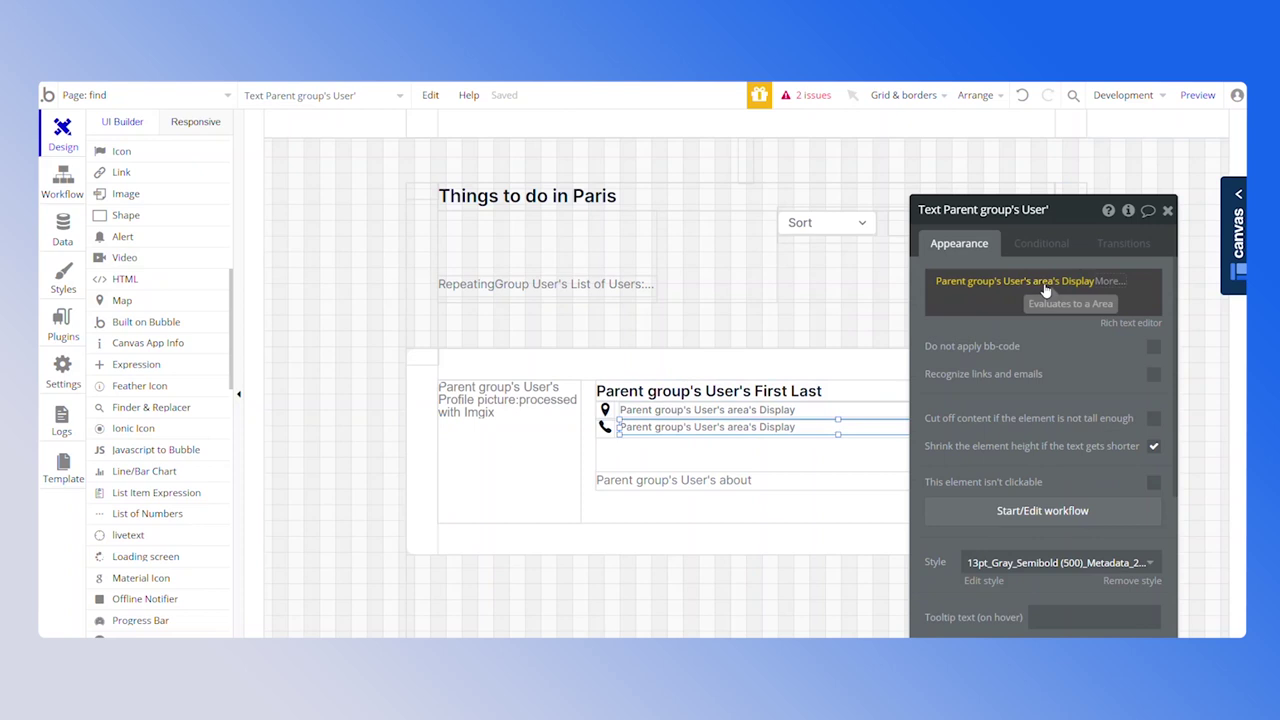
Point the second row's text at a new User field named 'phone' of type text
{"action": "left_click", "coordinate": [1042, 283]}
{"action": "scroll", "coordinate": [1100, 420], "scroll_direction": "down", "scroll_amount": 6}
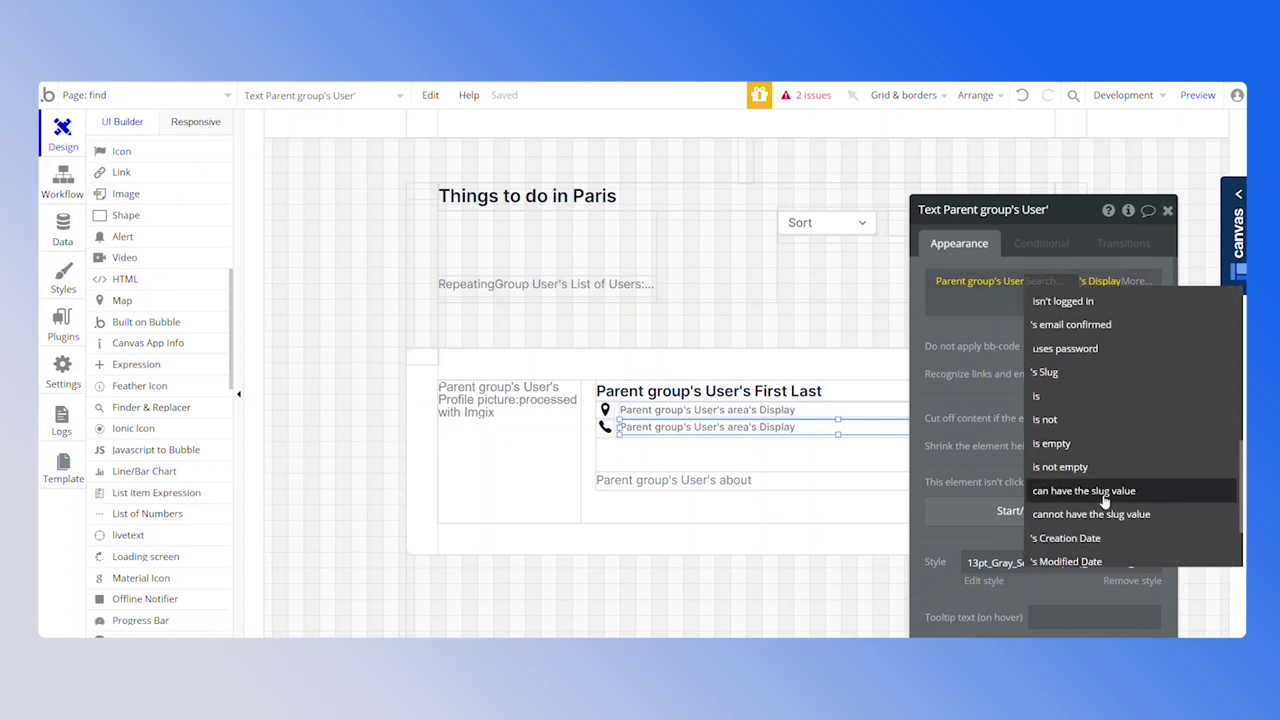
{"action": "left_click", "coordinate": [1095, 553]}
{"action": "type", "text": "phone"}
{"action": "left_click", "coordinate": [712, 238]}
{"action": "left_click", "coordinate": [672, 261]}
{"action": "left_click", "coordinate": [686, 234]}
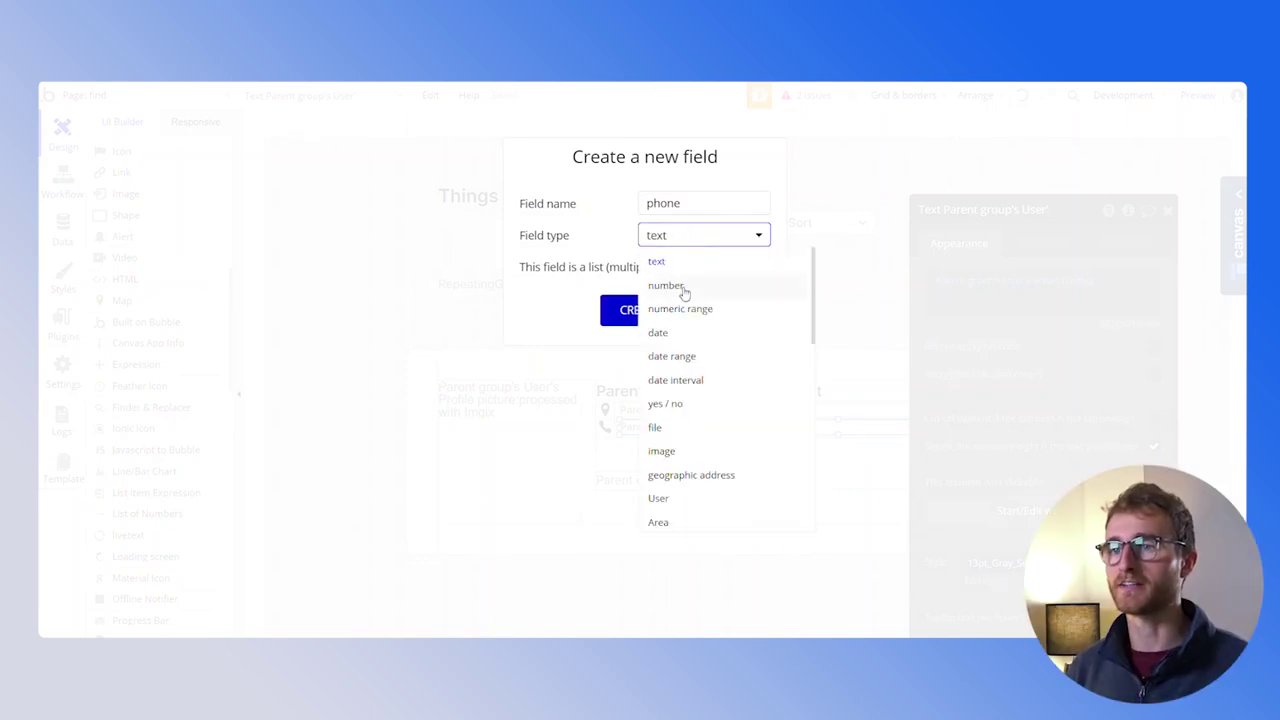
{"action": "left_click", "coordinate": [634, 243]}
Finalize and create the phone field, then stretch the about text up to 62px tall
{"action": "left_click", "coordinate": [710, 198]}
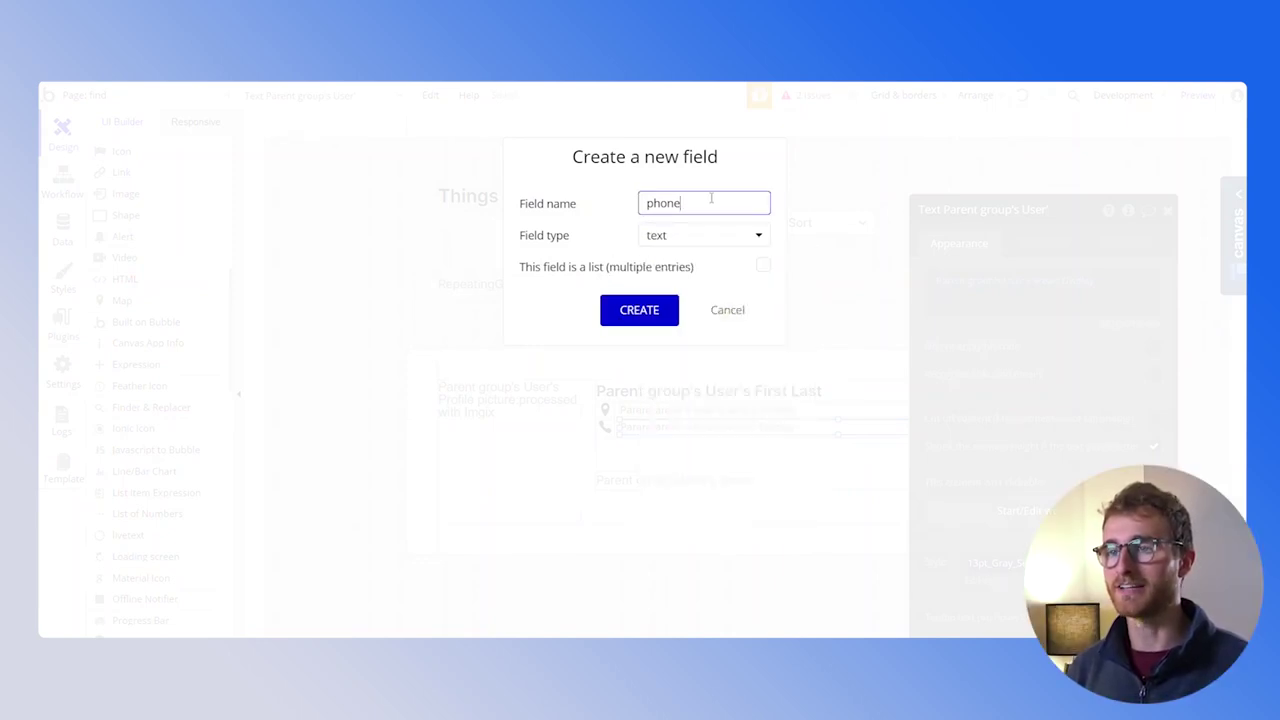
{"action": "type", "text": "+"}
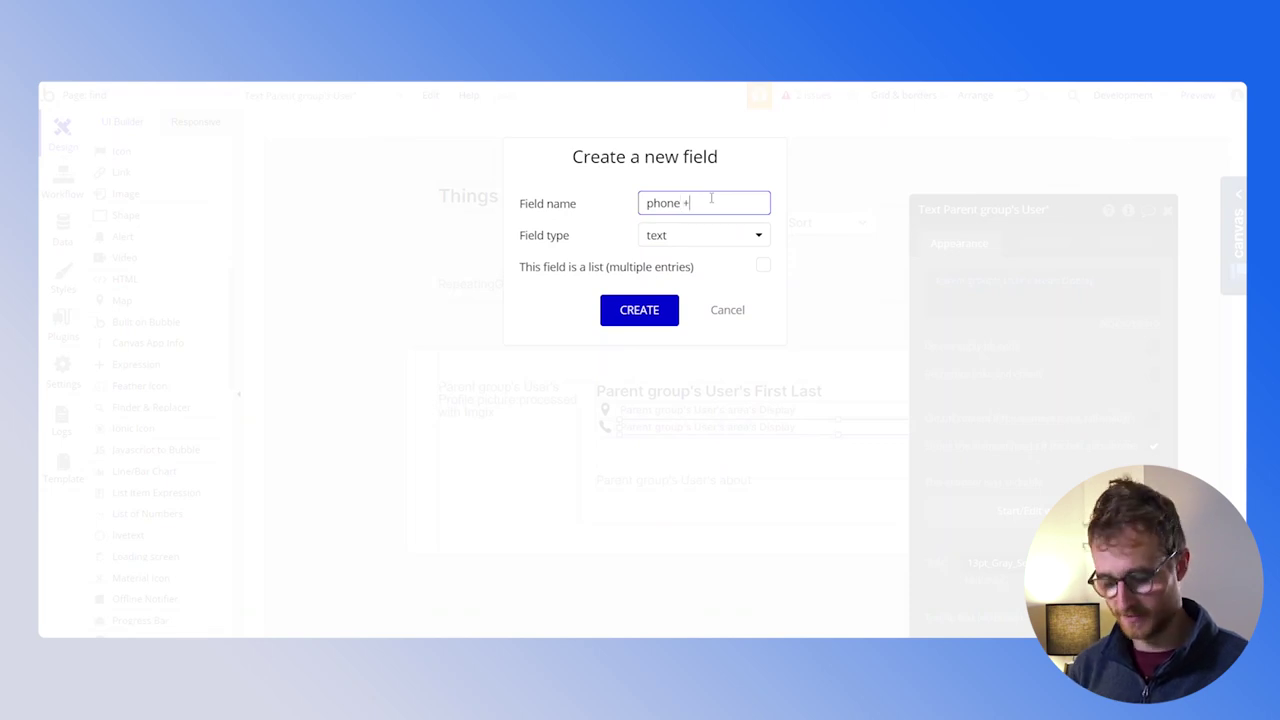
{"action": "type", "text": "64"}
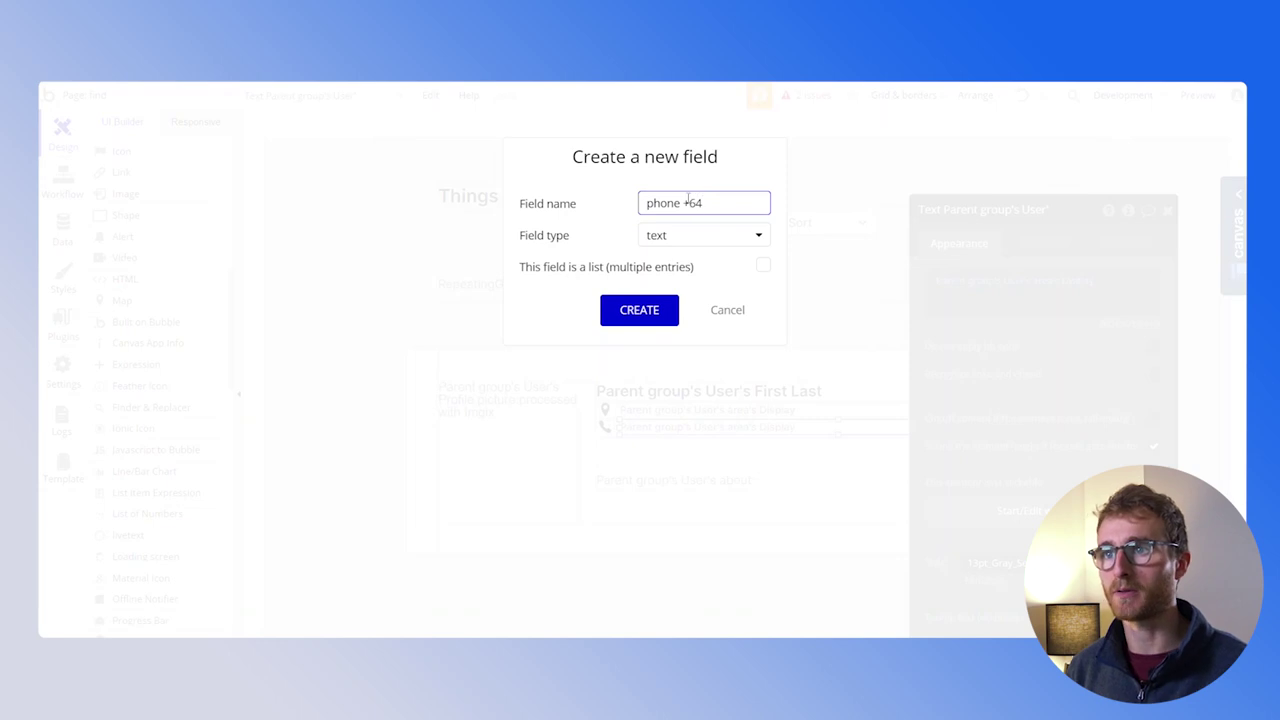
{"action": "left_click_drag", "start_coordinate": [684, 202], "coordinate": [691, 202]}
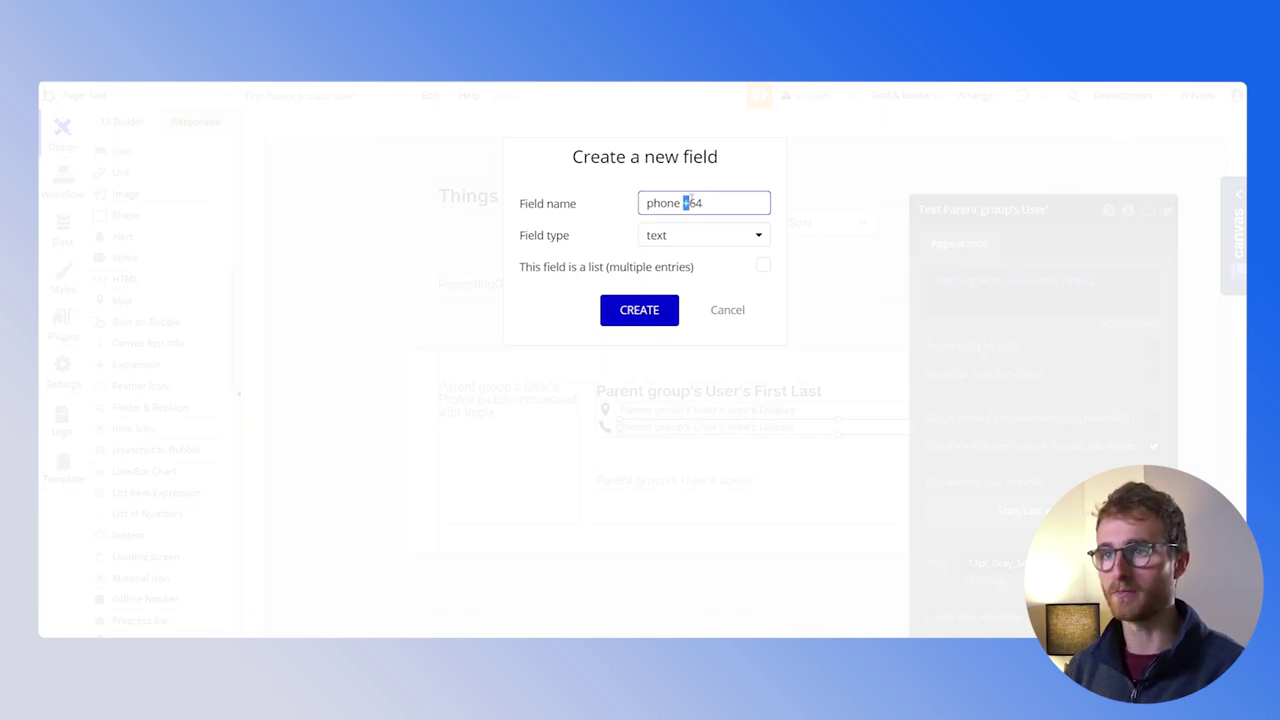
{"action": "key", "text": "BackSpace"}
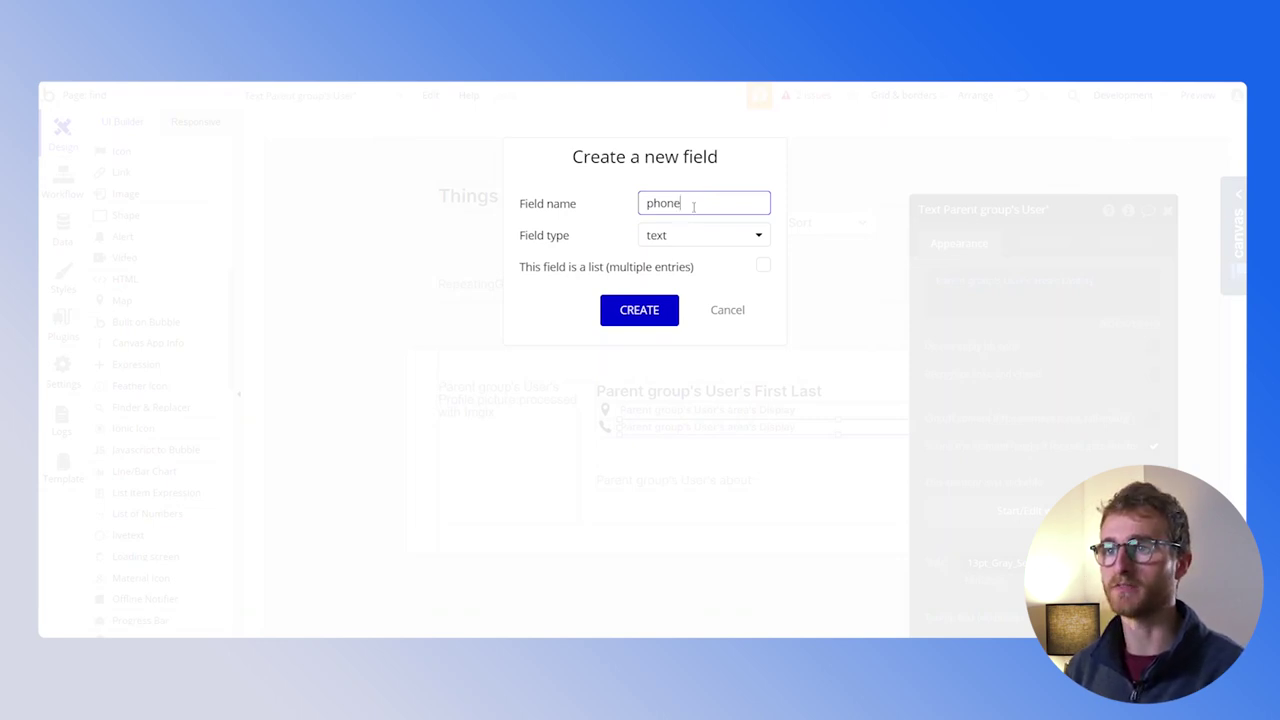
{"action": "left_click", "coordinate": [655, 312]}
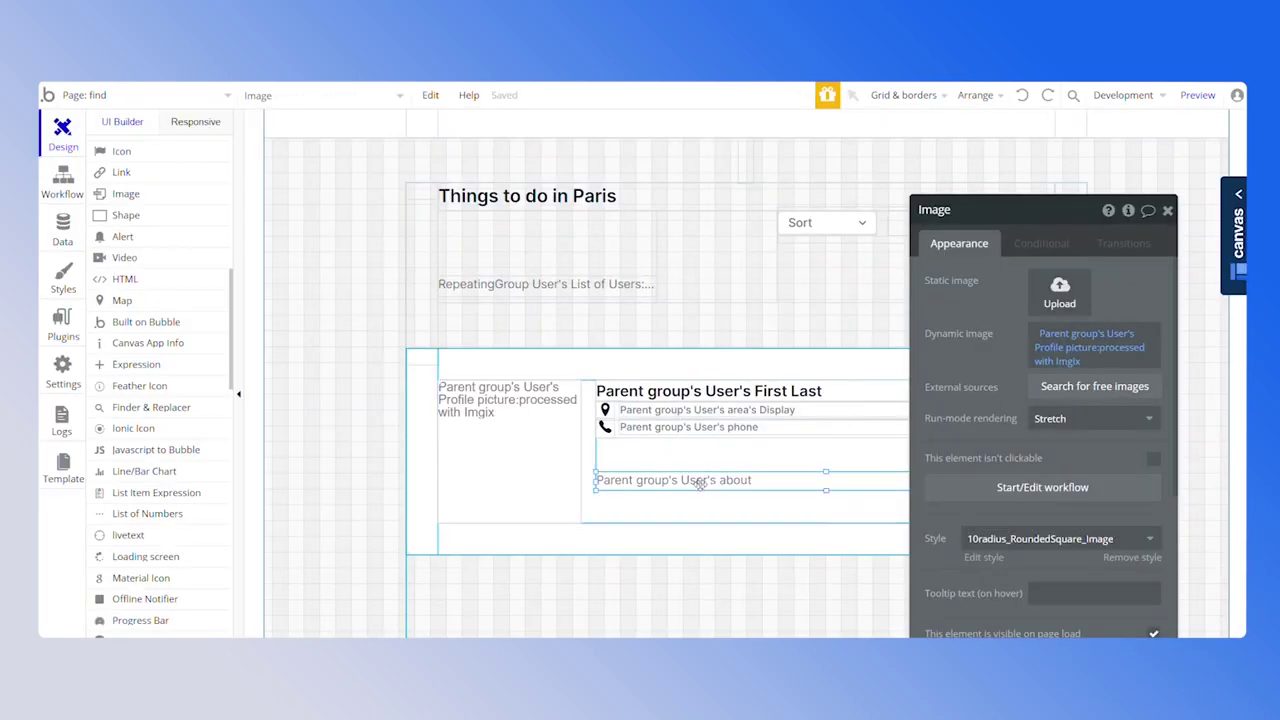
{"action": "left_click", "coordinate": [700, 482]}
{"action": "left_click_drag", "start_coordinate": [826, 472], "coordinate": [822, 441]}
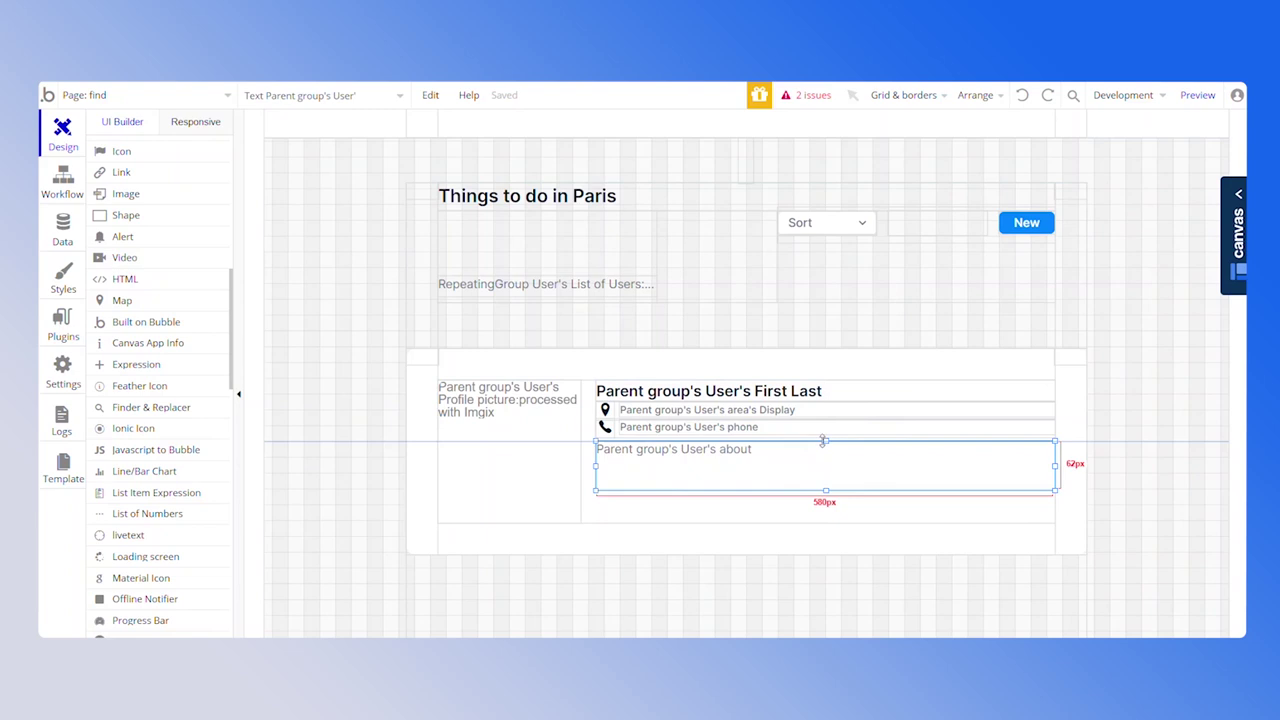
Open Data > App data > All Users and begin a new entry
{"action": "left_click", "coordinate": [44, 239]}
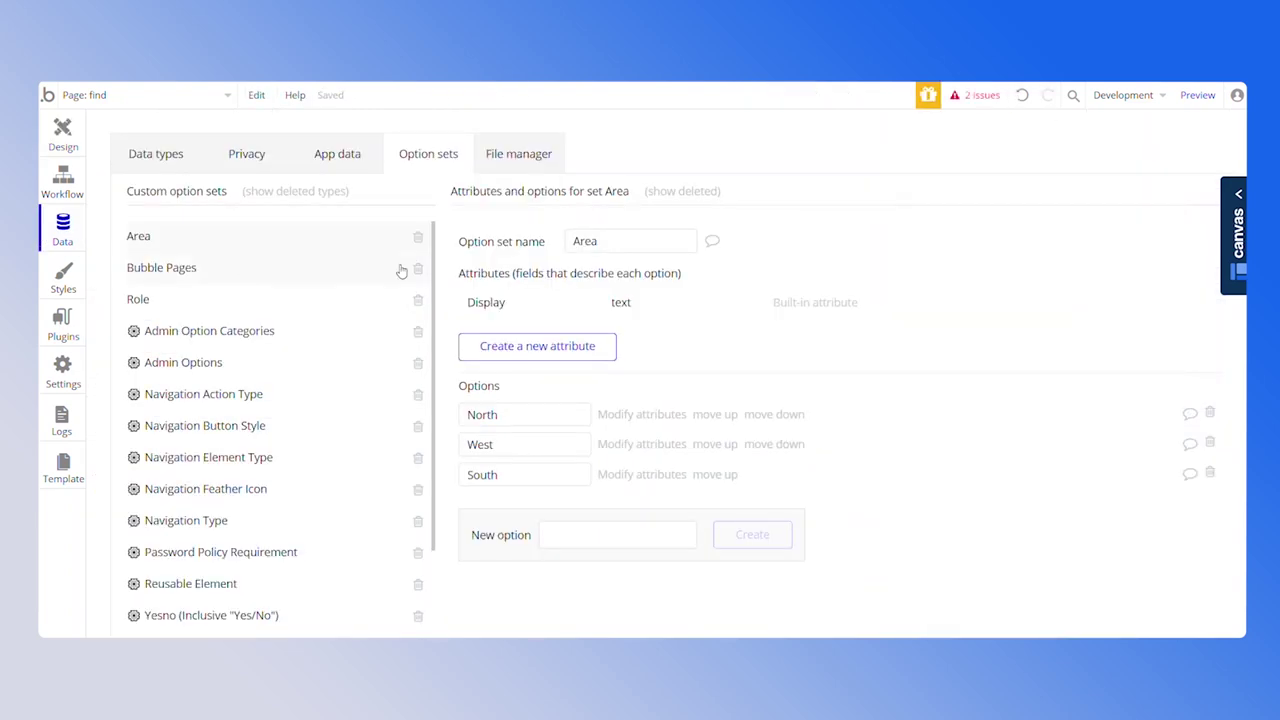
{"action": "left_click", "coordinate": [345, 152]}
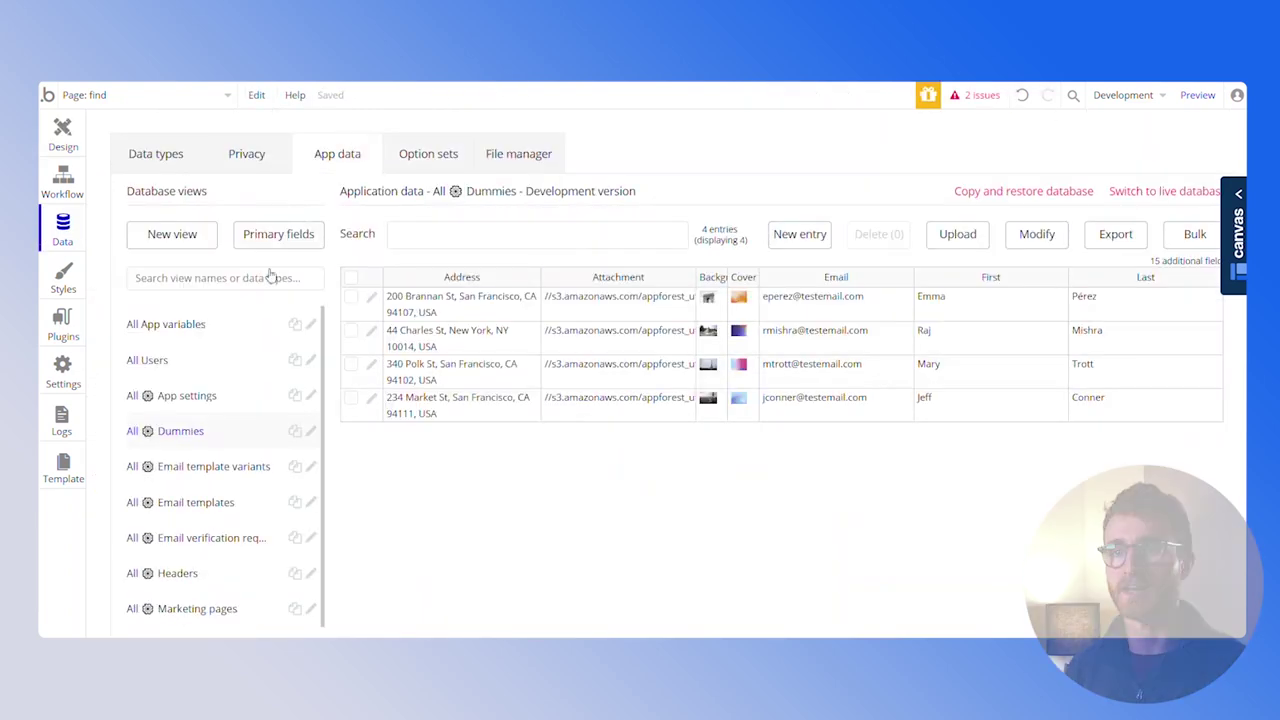
{"action": "left_click", "coordinate": [236, 358]}
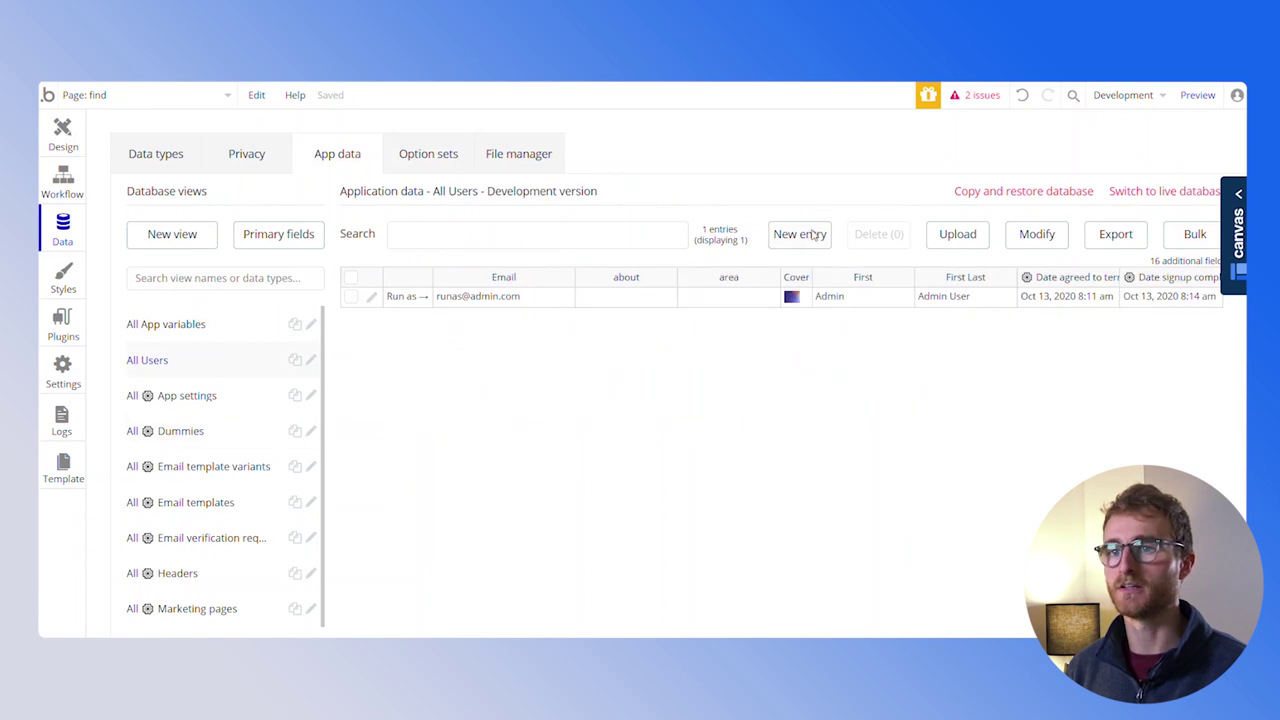
{"action": "left_click", "coordinate": [814, 234]}
Fill in the test user's full name, pasted About text, phone number and area North
{"action": "left_click", "coordinate": [578, 256]}
{"action": "left_click", "coordinate": [243, 205]}
{"action": "type", "text": "Lorem ipsum dolor sit amet, consectetur adipiscing elit, sed do eiusmod tempor incididunt ut labore et dolore magna aliqua. Ut enim ad minim veniam, quis nostrud exercitation ullamco laboris nisi ut aliquip ex ea commodo consequat. Duis aute irure dolor in reprehenderit in voluptate velit esse cillum dolore eu fugiat nulla pariatur. Excepteur sint occaecat cupidatat non proident, sunt in culpa qui officia deserunt mollit anim id est laborum."}
{"action": "left_click", "coordinate": [574, 292]}
{"action": "key", "text": "BackSpace"}
{"action": "left_click", "coordinate": [631, 204]}
{"action": "left_click", "coordinate": [603, 257]}
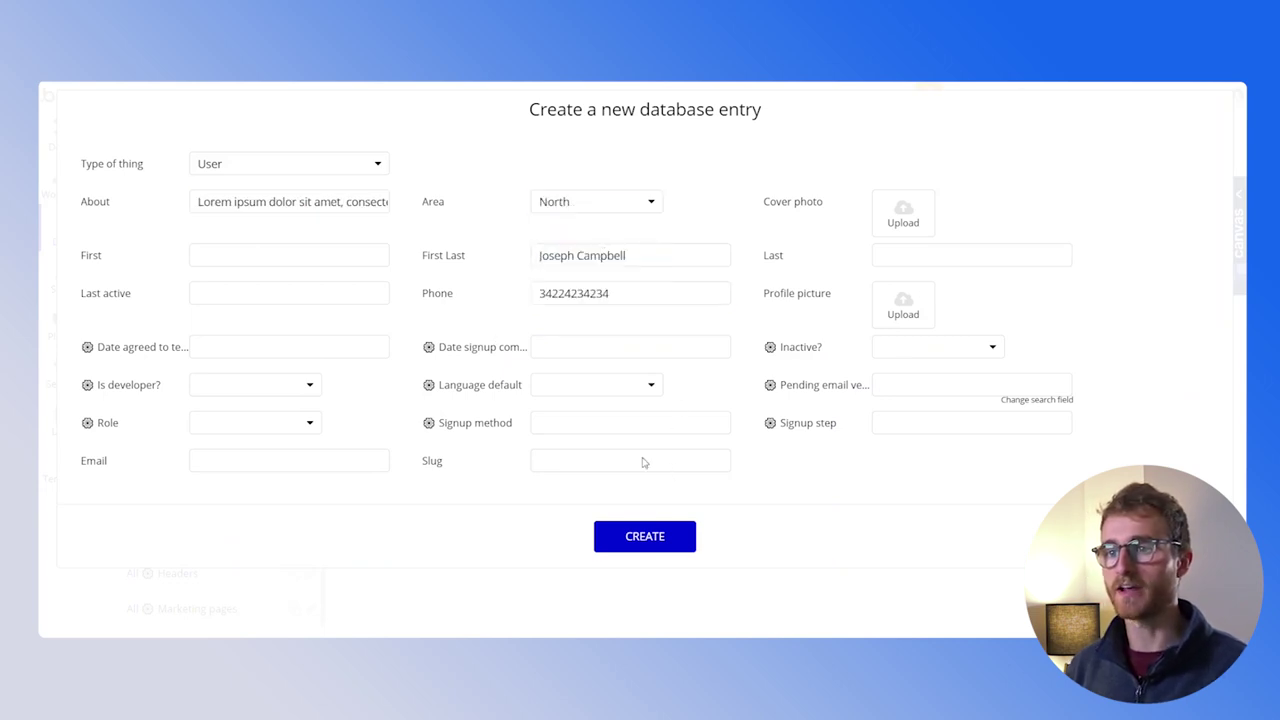
Enter the user's email address, create the entry, and open it for editing
{"action": "left_click", "coordinate": [281, 462]}
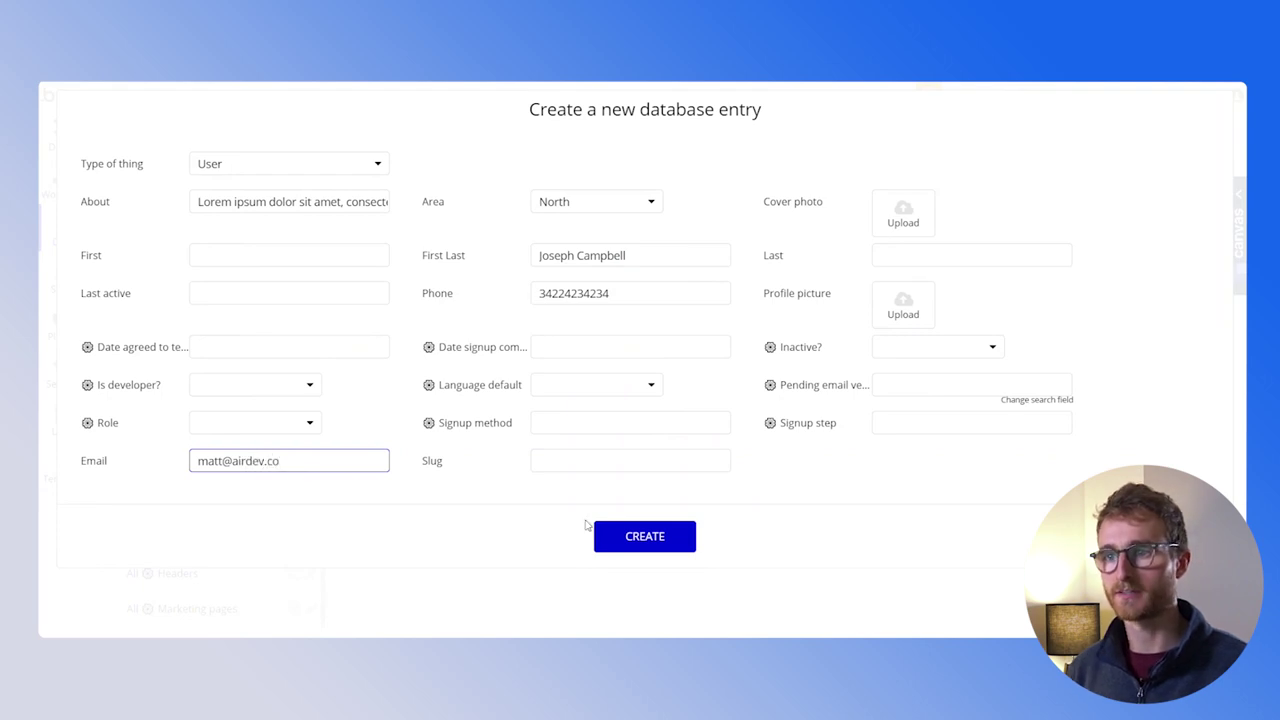
{"action": "left_click", "coordinate": [588, 530]}
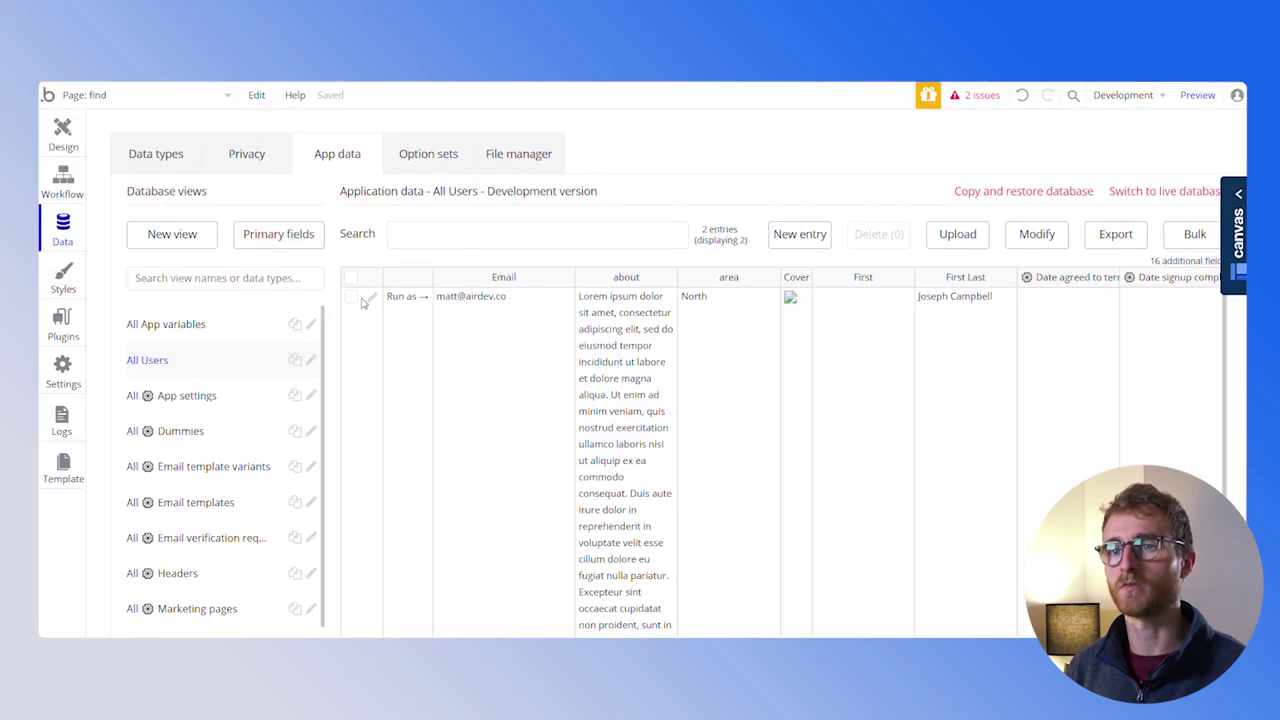
{"action": "left_click", "coordinate": [372, 298]}
Give the test user a profile picture and scroll the preview's user list to check the new fields
{"action": "left_click", "coordinate": [907, 328]}
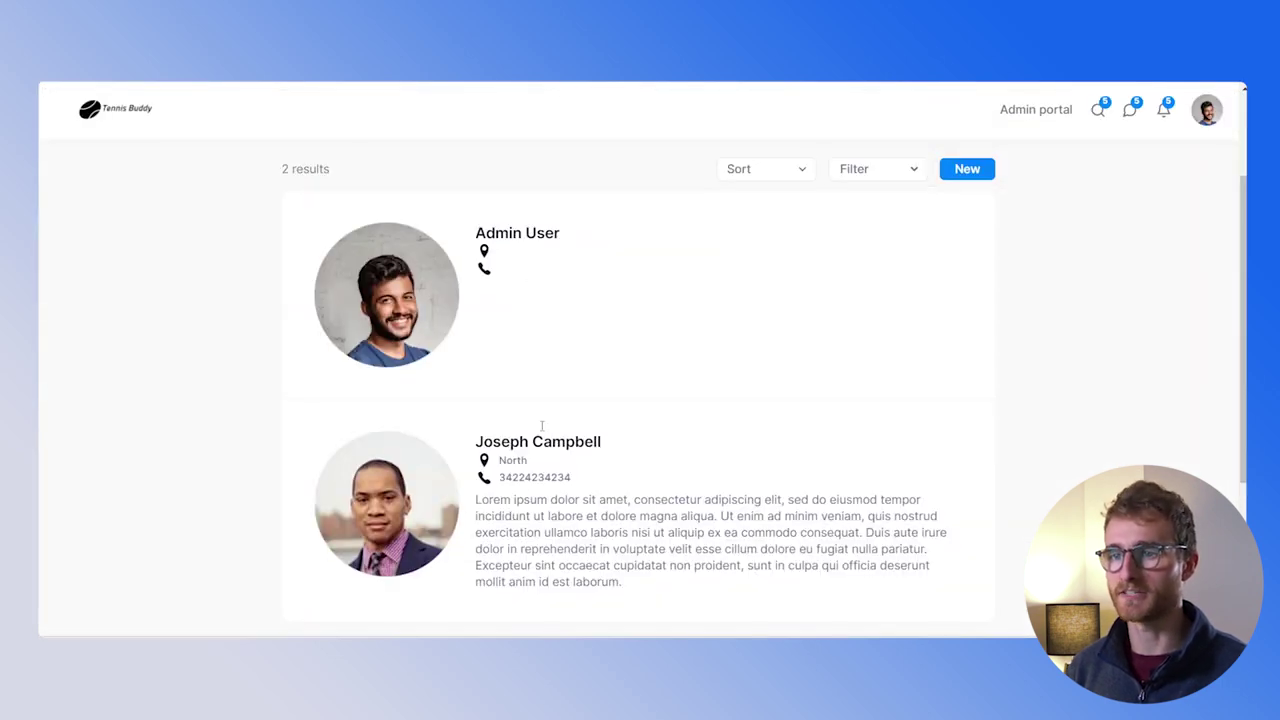
{"action": "scroll", "coordinate": [542, 426], "scroll_direction": "down", "scroll_amount": 2}
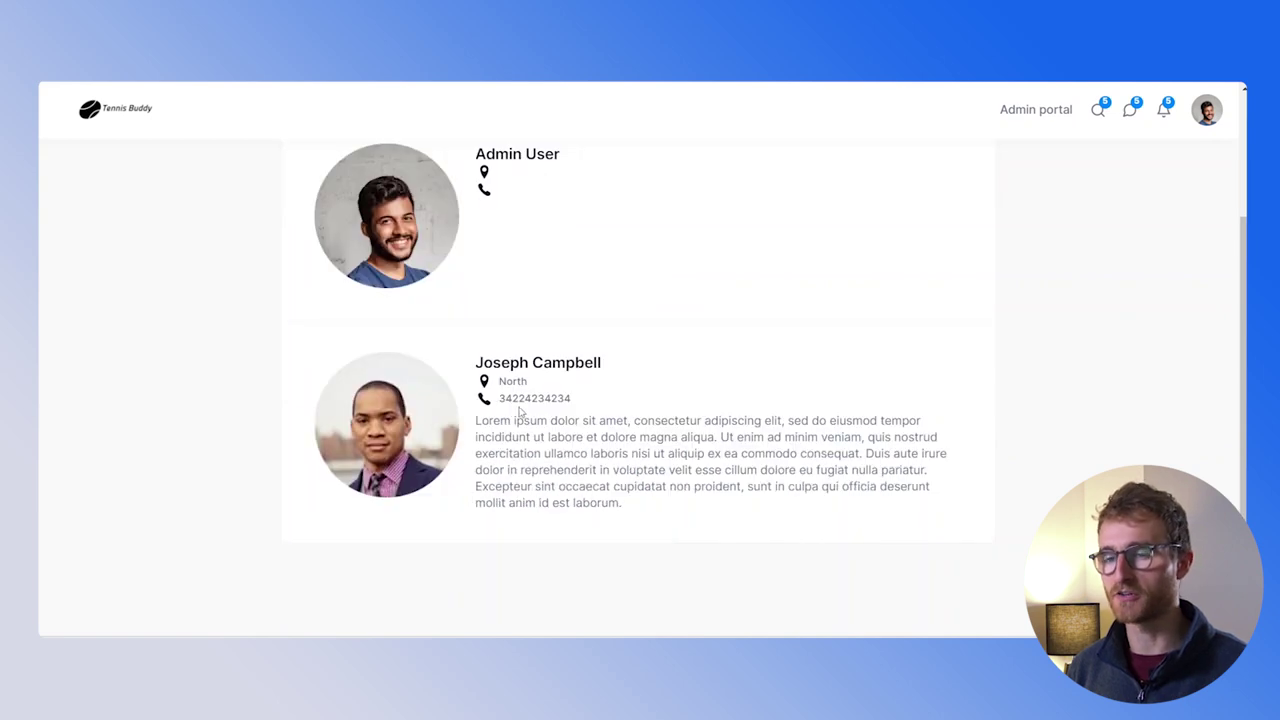
{"action": "scroll", "coordinate": [651, 388], "scroll_direction": "up", "scroll_amount": 5}
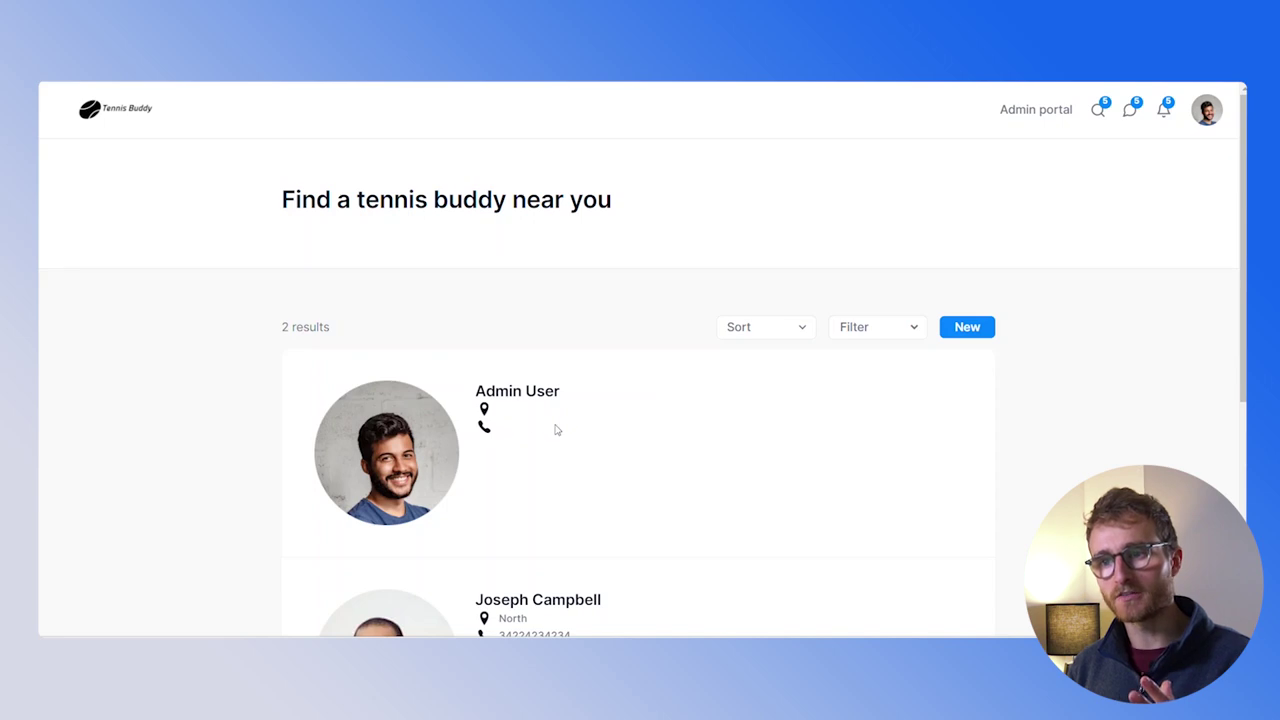
{"action": "scroll", "coordinate": [557, 430], "scroll_direction": "down", "scroll_amount": 3}
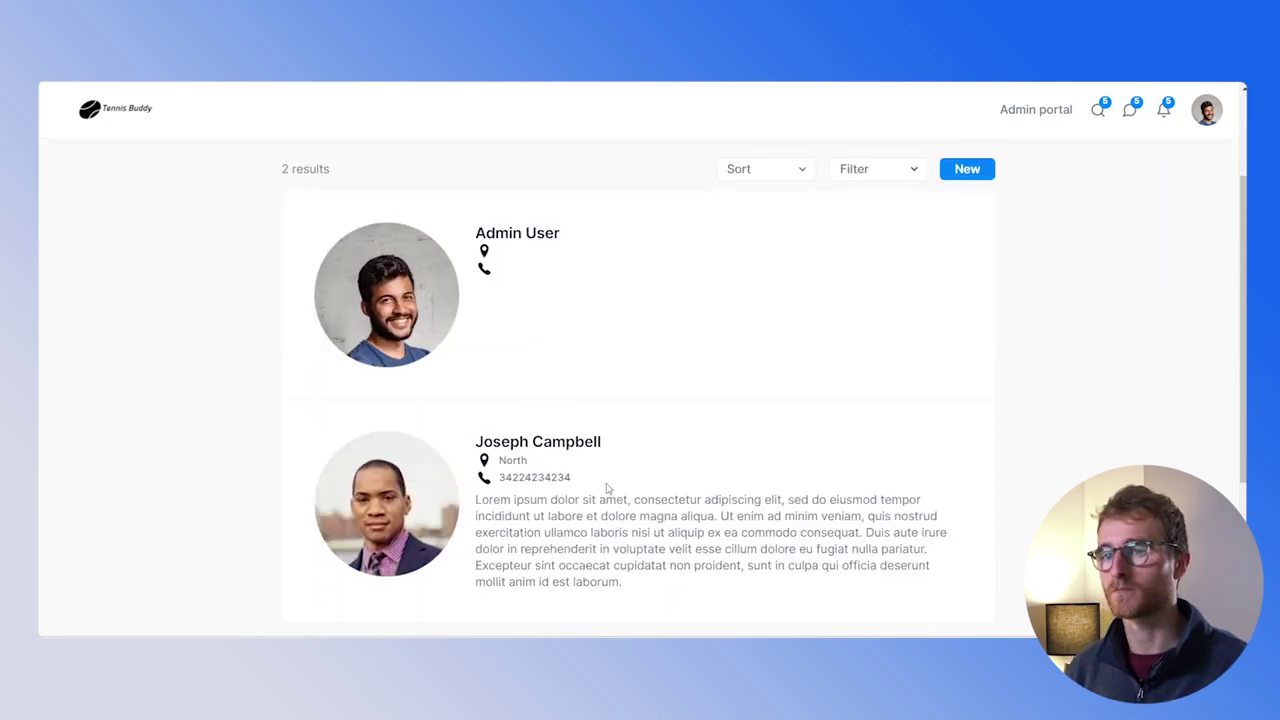
{"action": "scroll", "coordinate": [571, 431], "scroll_direction": "down", "scroll_amount": 2}
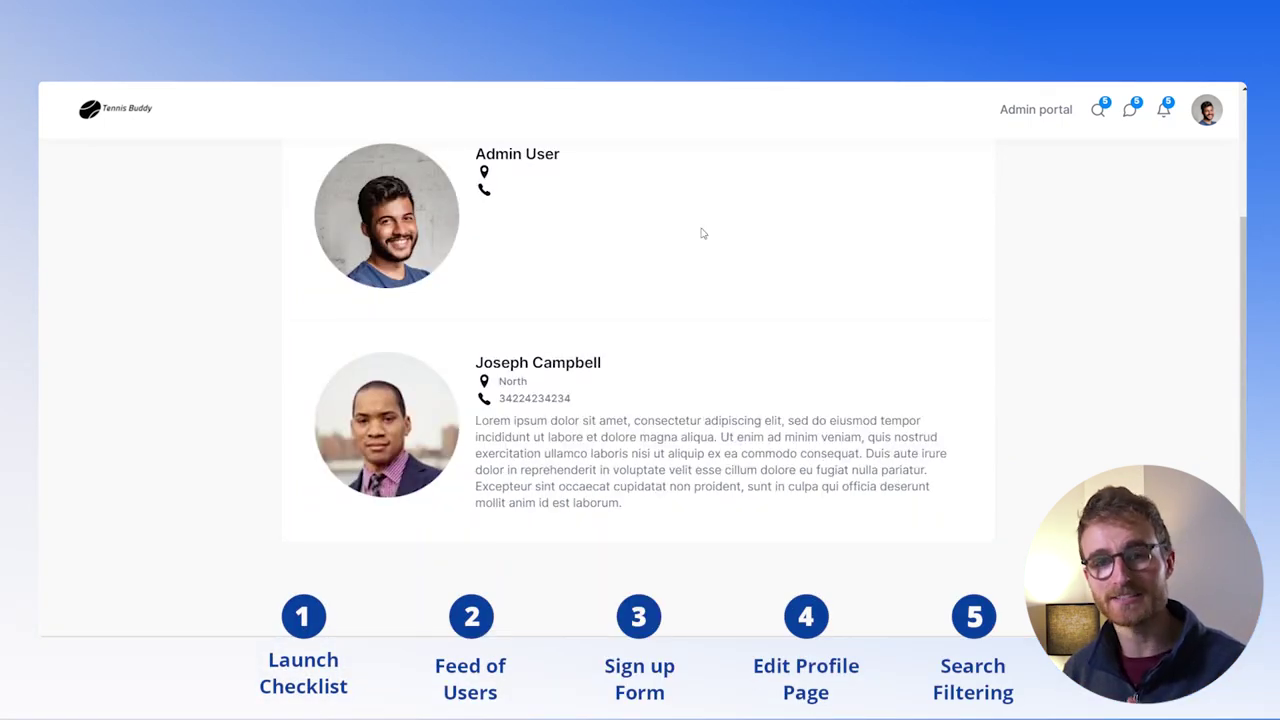
{"action": "scroll", "coordinate": [703, 257], "scroll_direction": "up", "scroll_amount": 5}
{"action": "left_click", "coordinate": [1208, 110]}
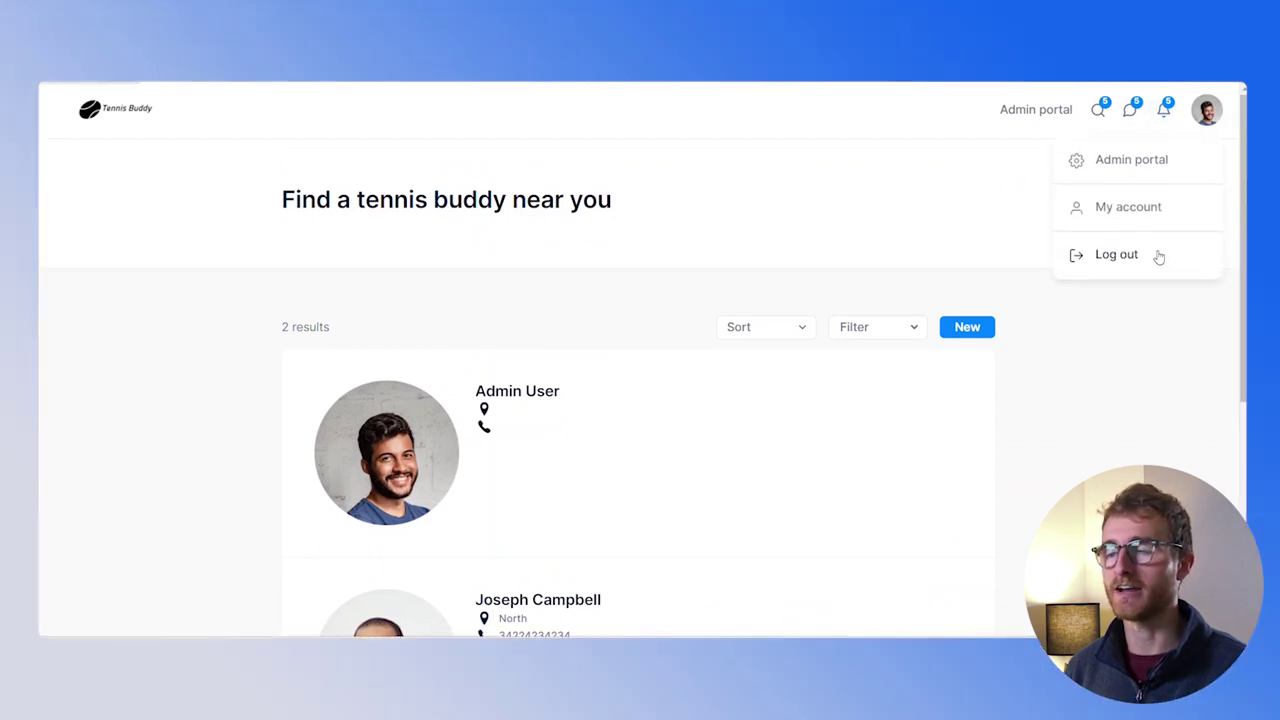
Log out, sign up with a fresh test email, review the Add your details form, then close the preview
{"action": "left_click", "coordinate": [1158, 257]}
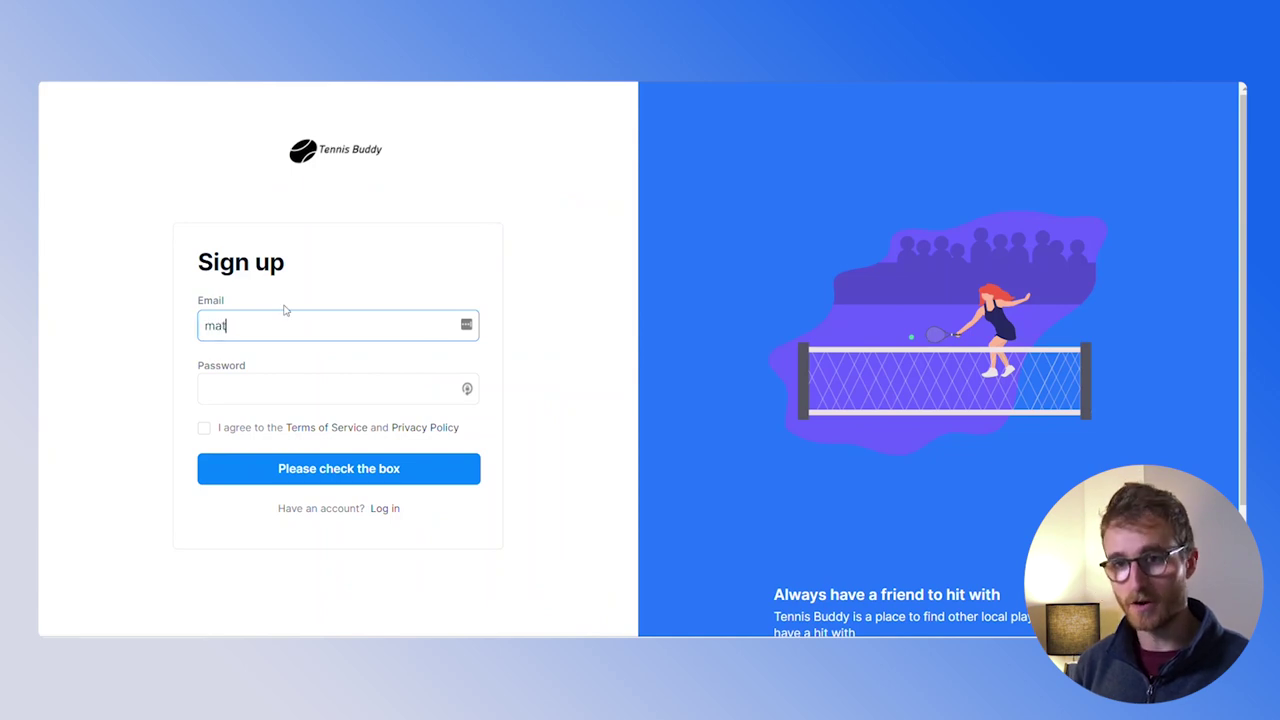
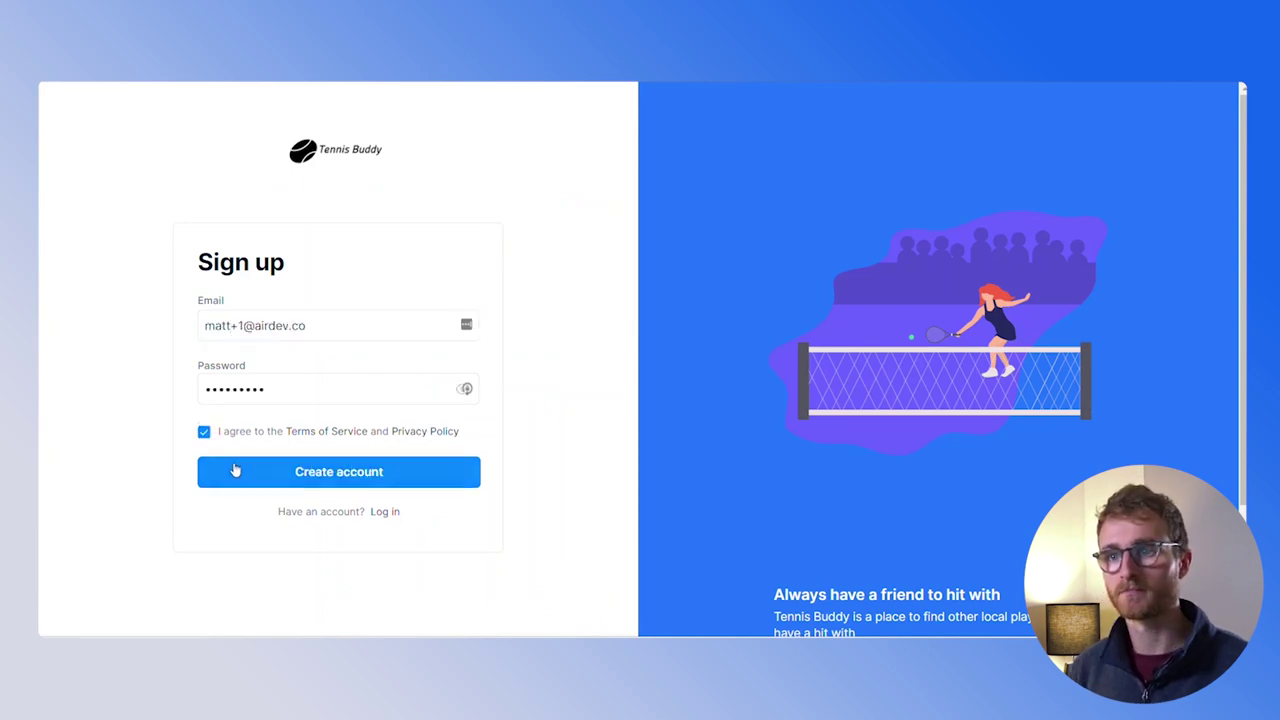
{"action": "left_click", "coordinate": [235, 470]}
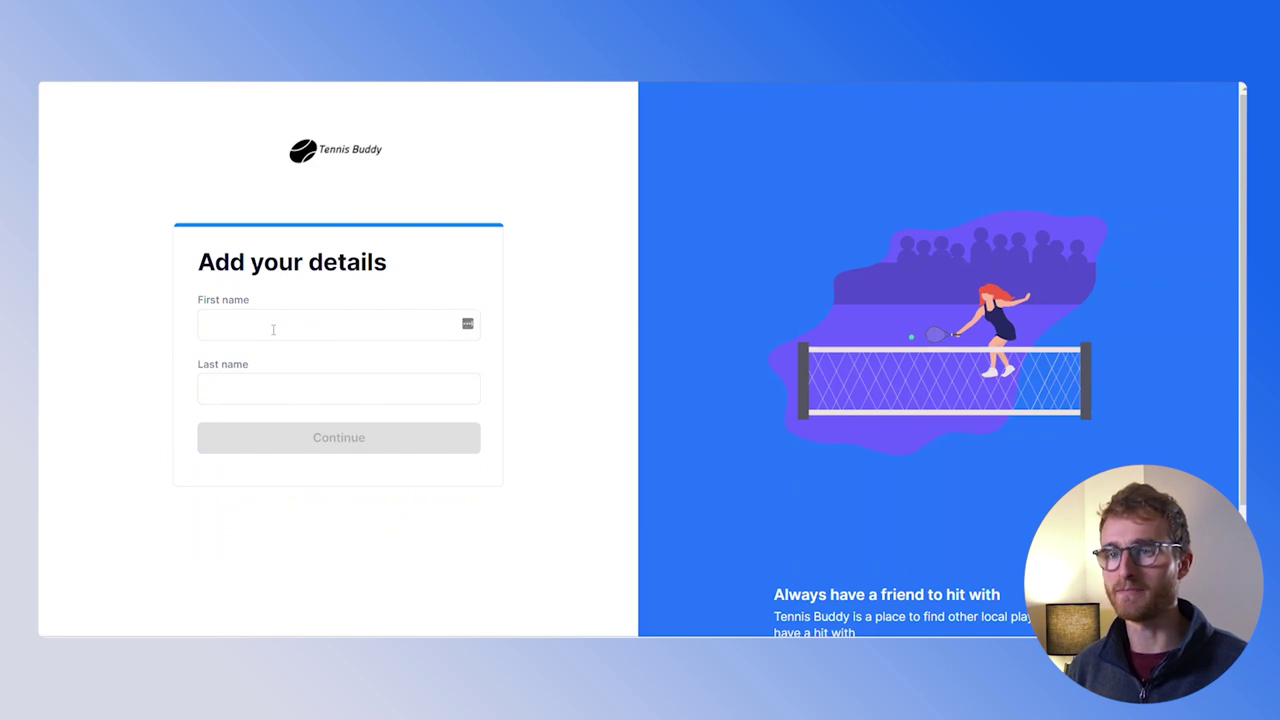
{"action": "scroll", "coordinate": [186, 389], "scroll_direction": "down", "scroll_amount": 2}
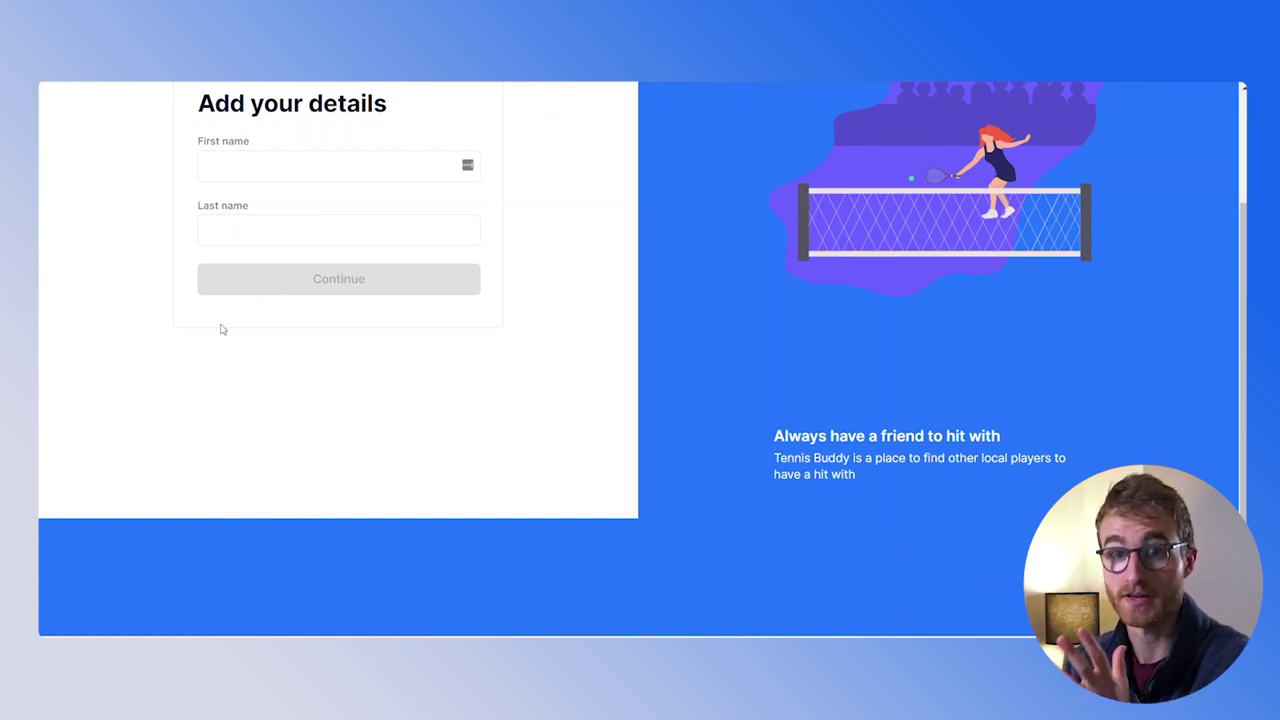
{"action": "key", "text": "ctrl+w"}
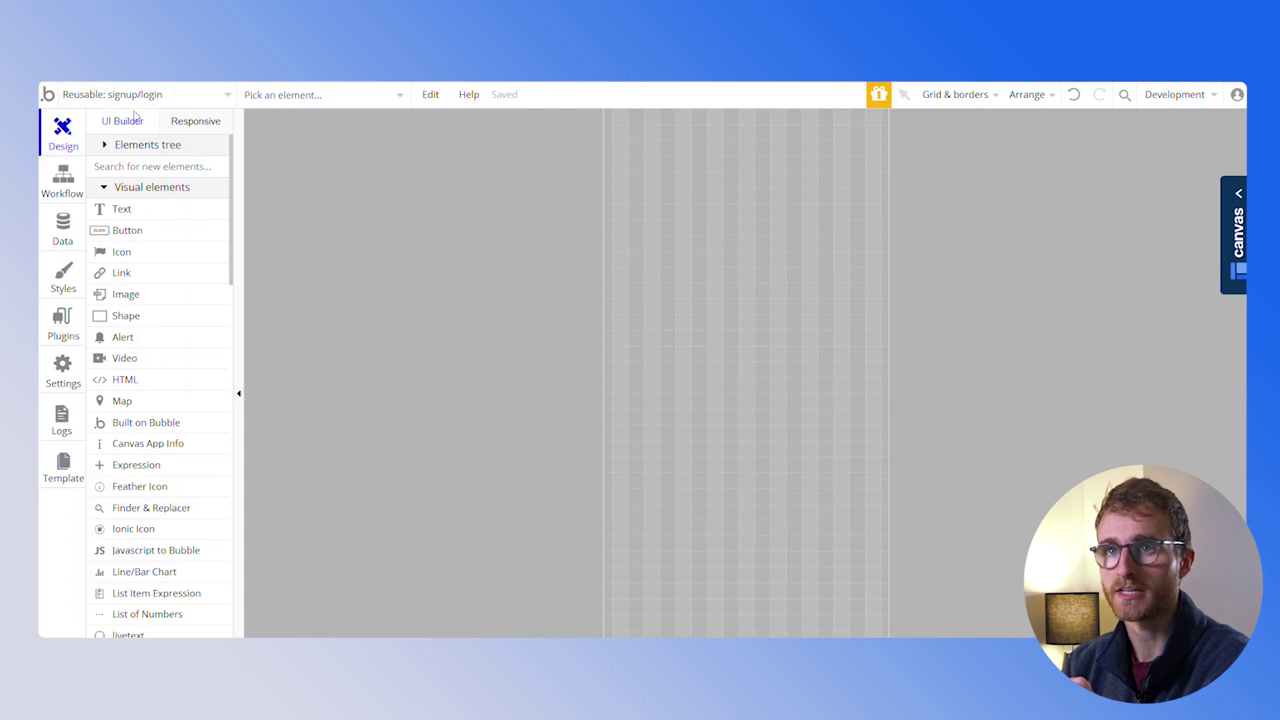
Stay on signup/login and expand Group Sign up in the Elements tree
{"action": "left_click", "coordinate": [191, 92]}
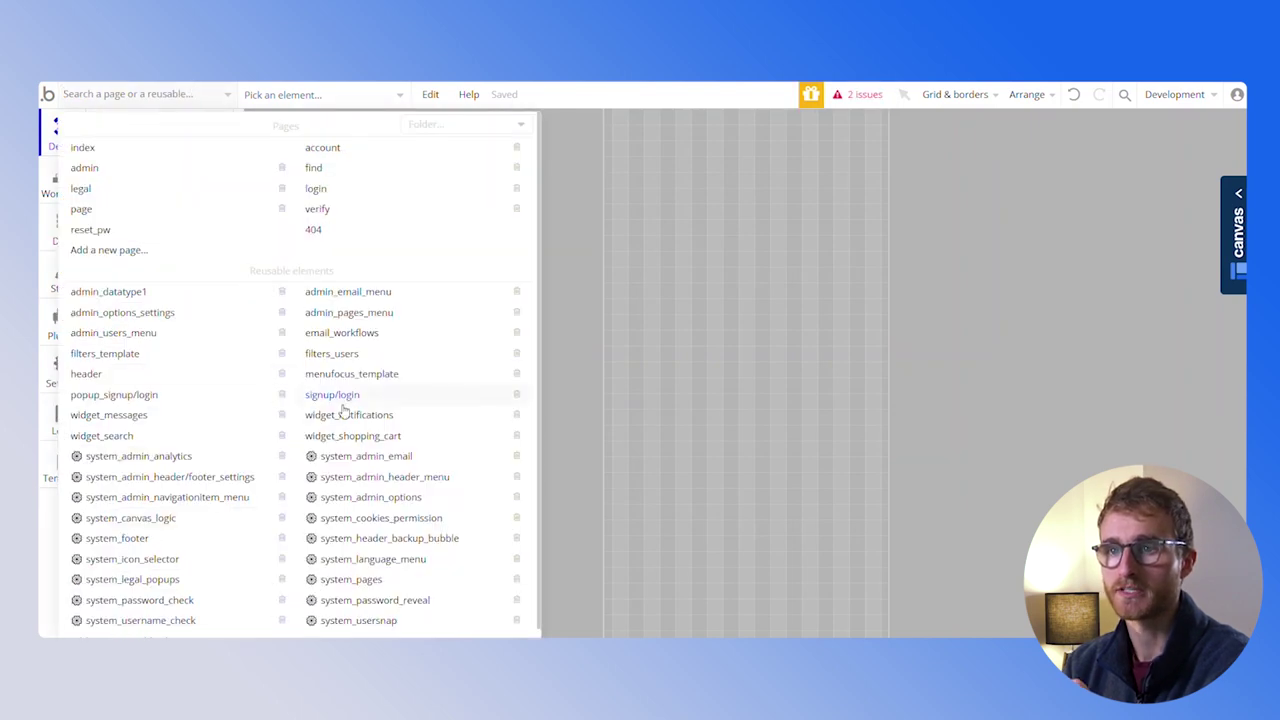
{"action": "left_click", "coordinate": [573, 313]}
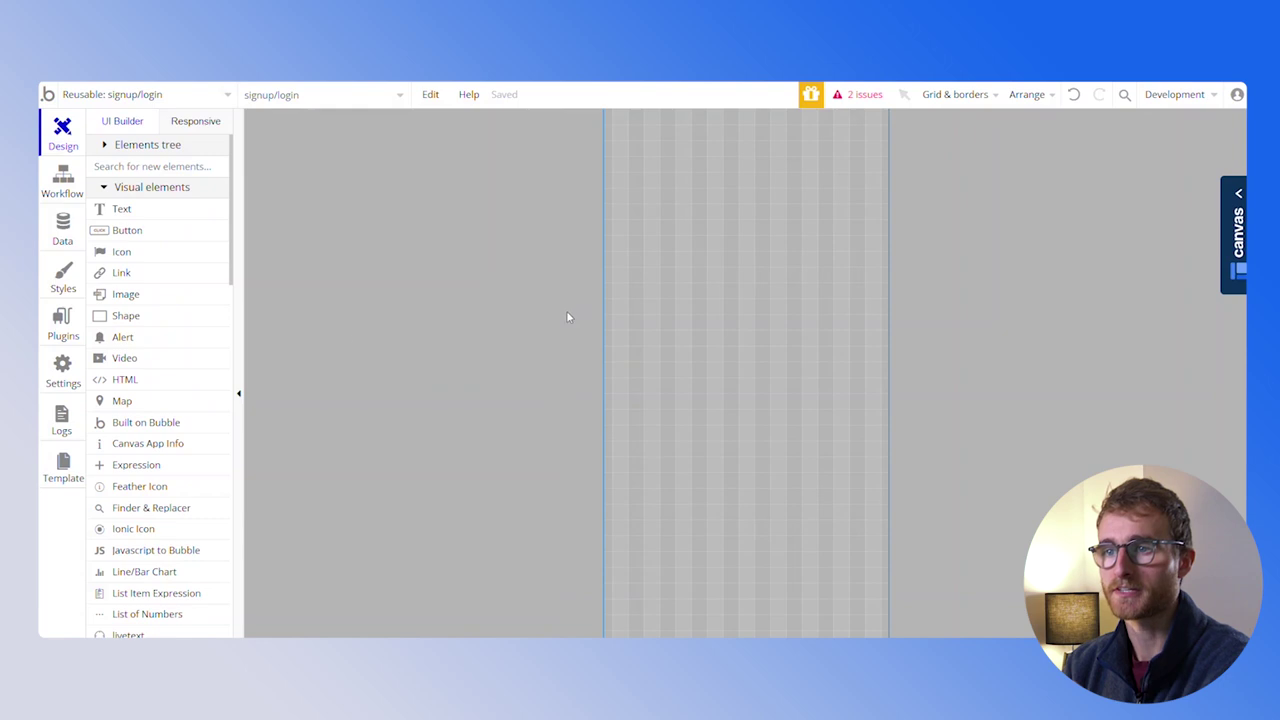
{"action": "left_click", "coordinate": [104, 145]}
{"action": "left_click", "coordinate": [122, 188]}
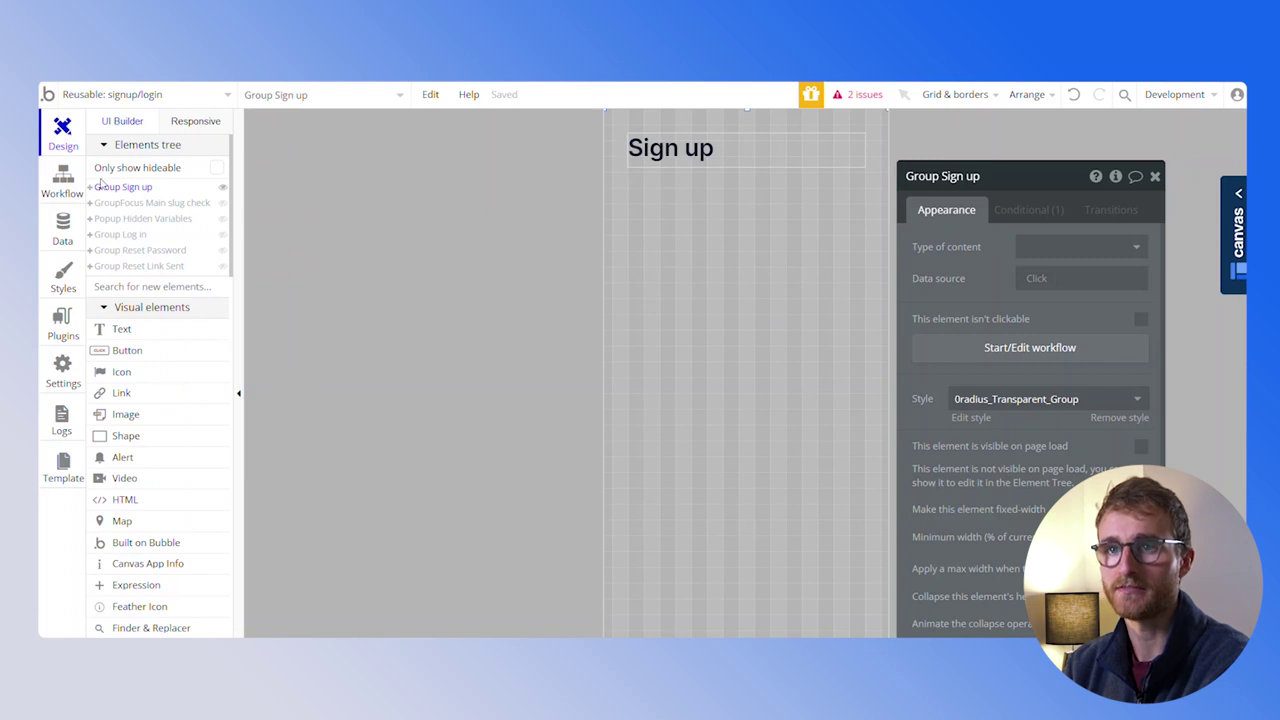
{"action": "left_click", "coordinate": [91, 188]}
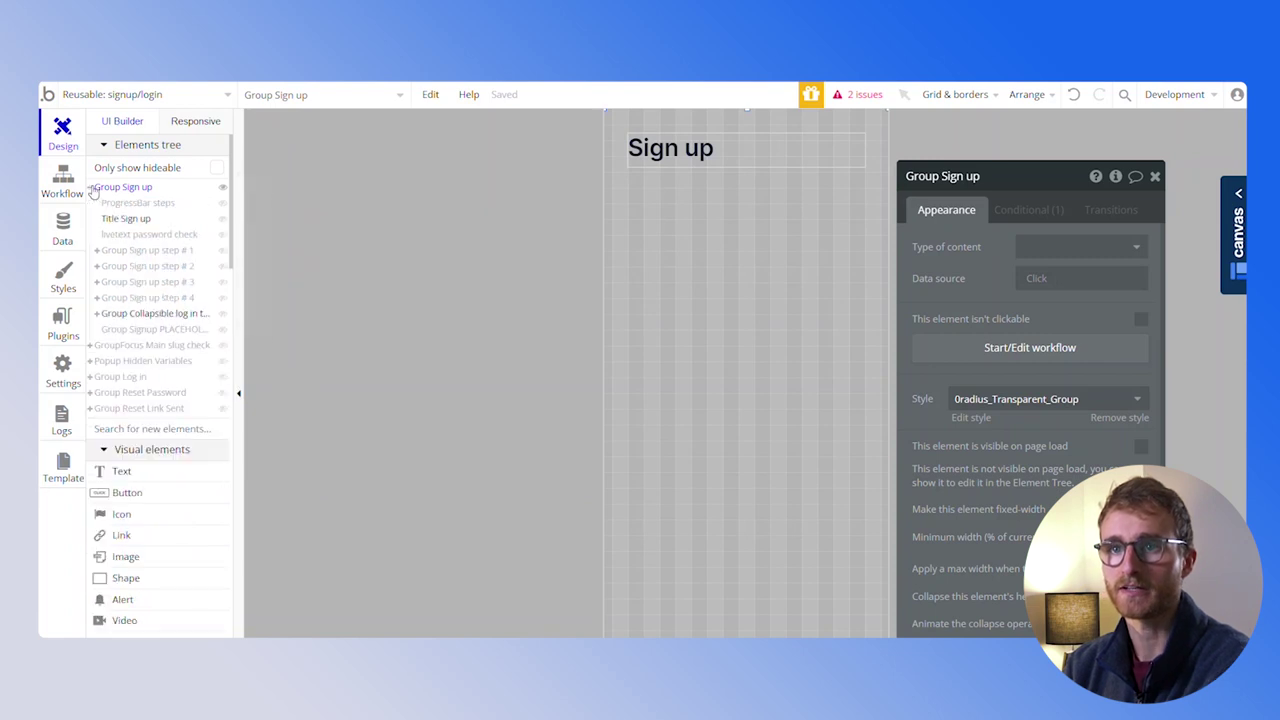
Select Group Sign up step # 2 and expand it along with Group sign up content 2
{"action": "left_click", "coordinate": [148, 251]}
{"action": "left_click", "coordinate": [152, 266]}
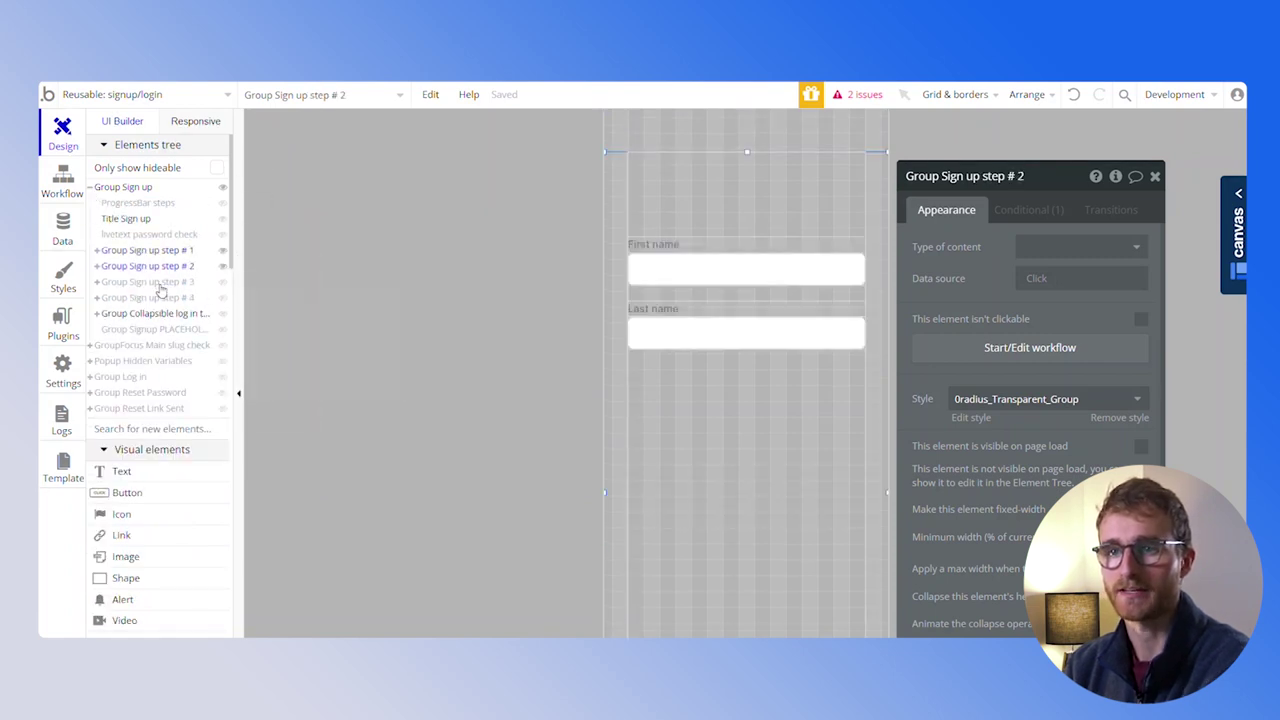
{"action": "left_click", "coordinate": [158, 283]}
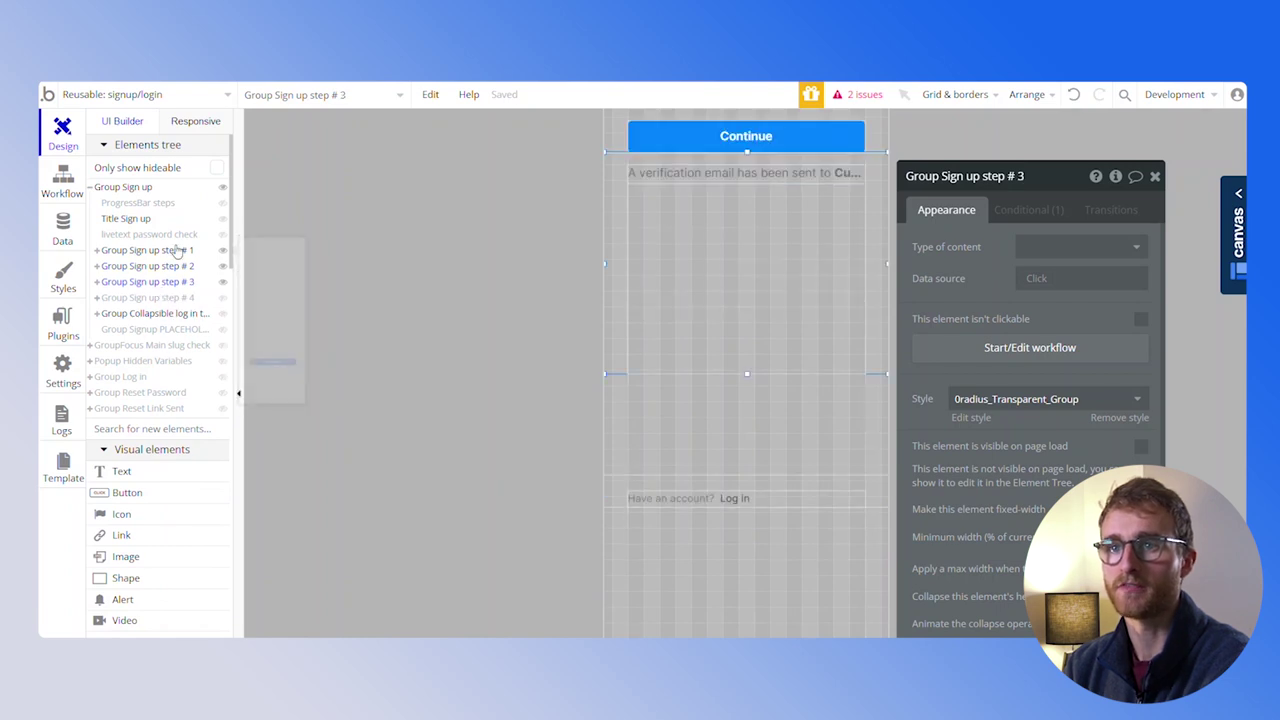
{"action": "left_click", "coordinate": [170, 251]}
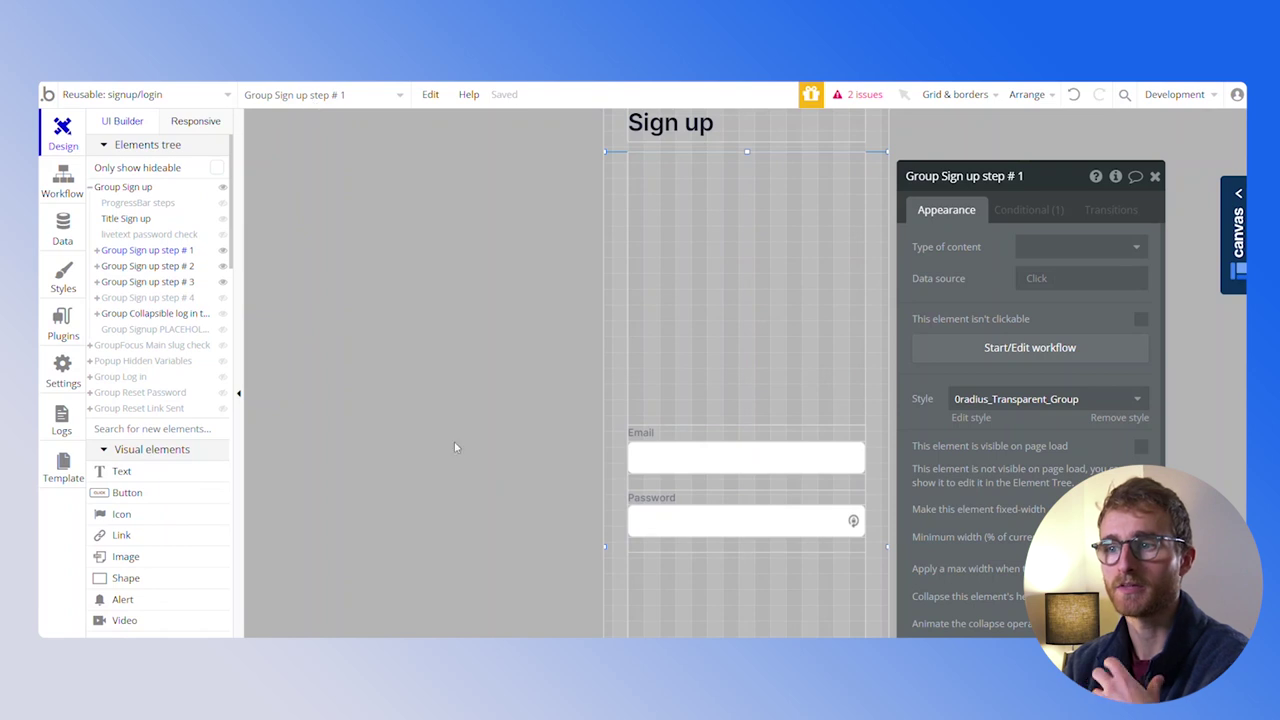
{"action": "scroll", "coordinate": [454, 447], "scroll_direction": "down", "scroll_amount": 3}
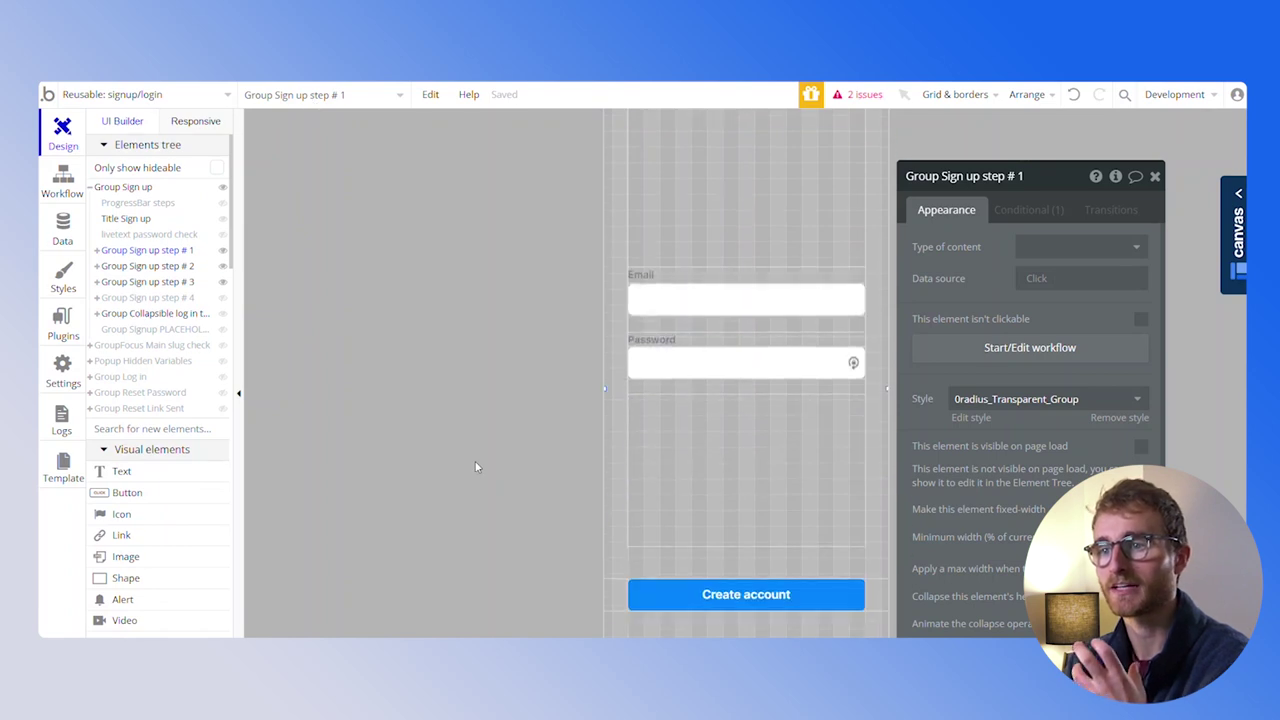
{"action": "left_click", "coordinate": [146, 266]}
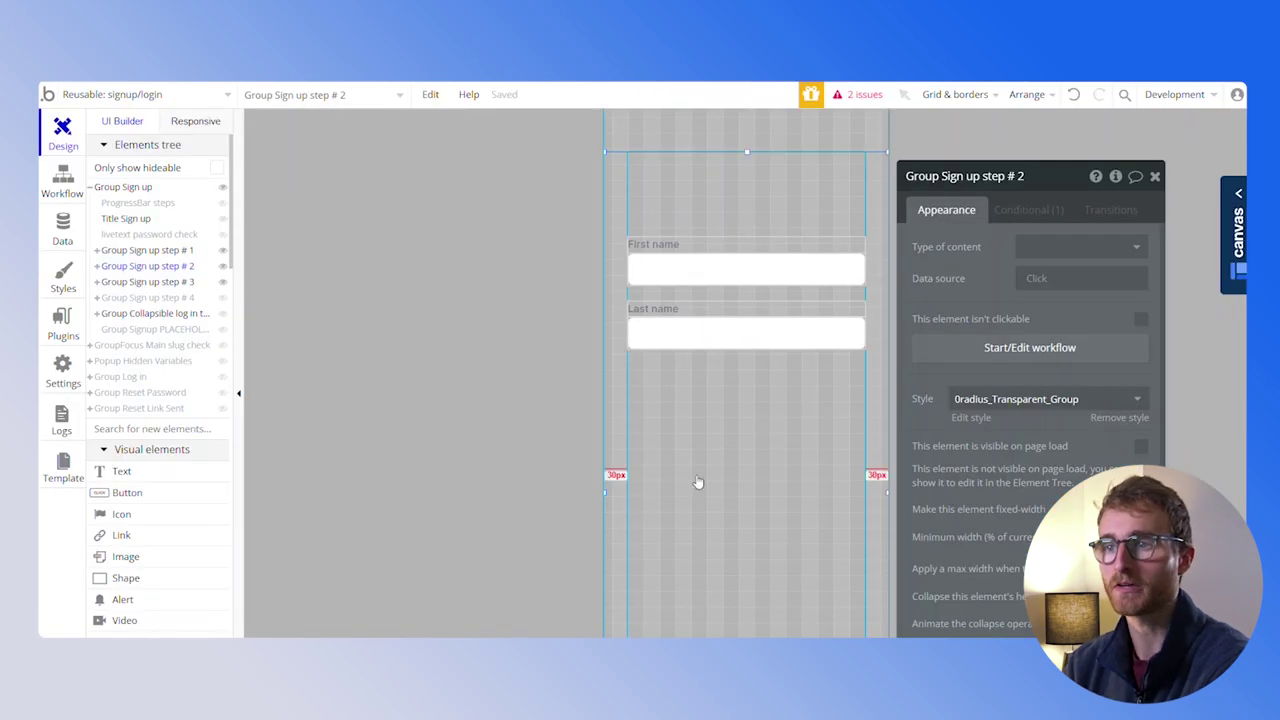
{"action": "left_click", "coordinate": [97, 267]}
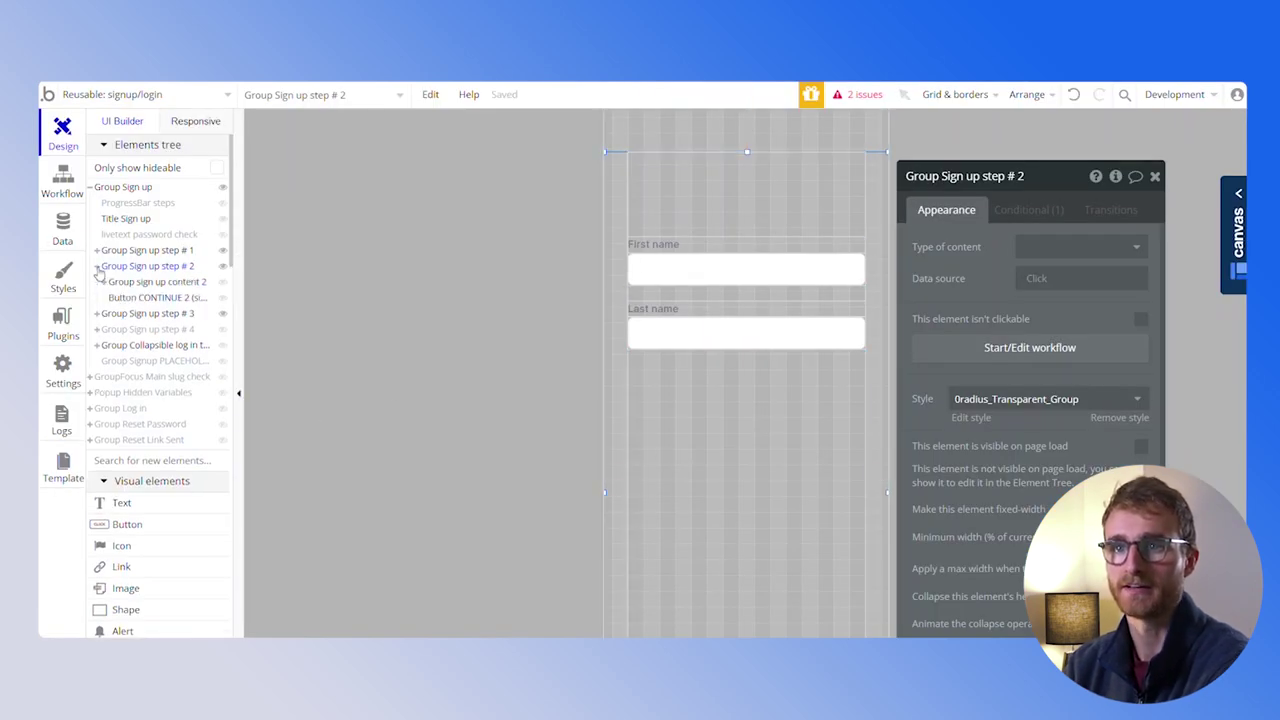
{"action": "left_click", "coordinate": [105, 283]}
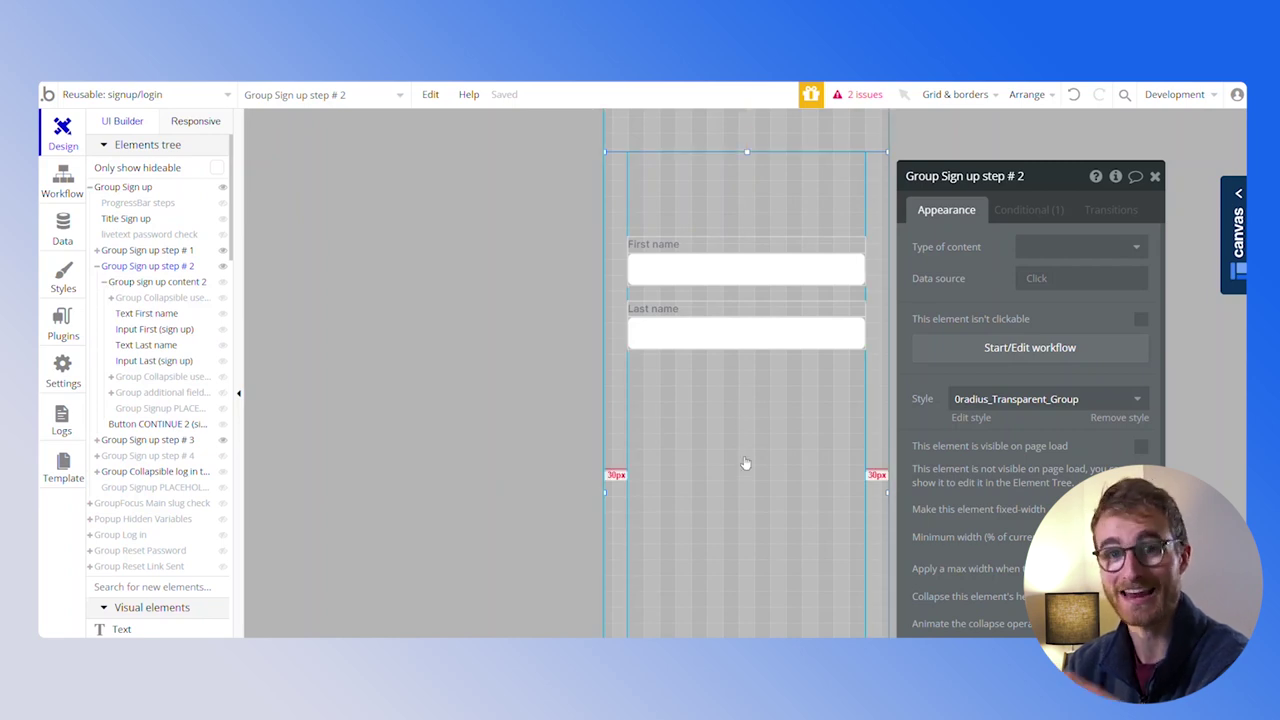
Make Group additional fields visible on page load and relabel its first input 'Phone'
{"action": "mouse_move", "coordinate": [158, 393]}
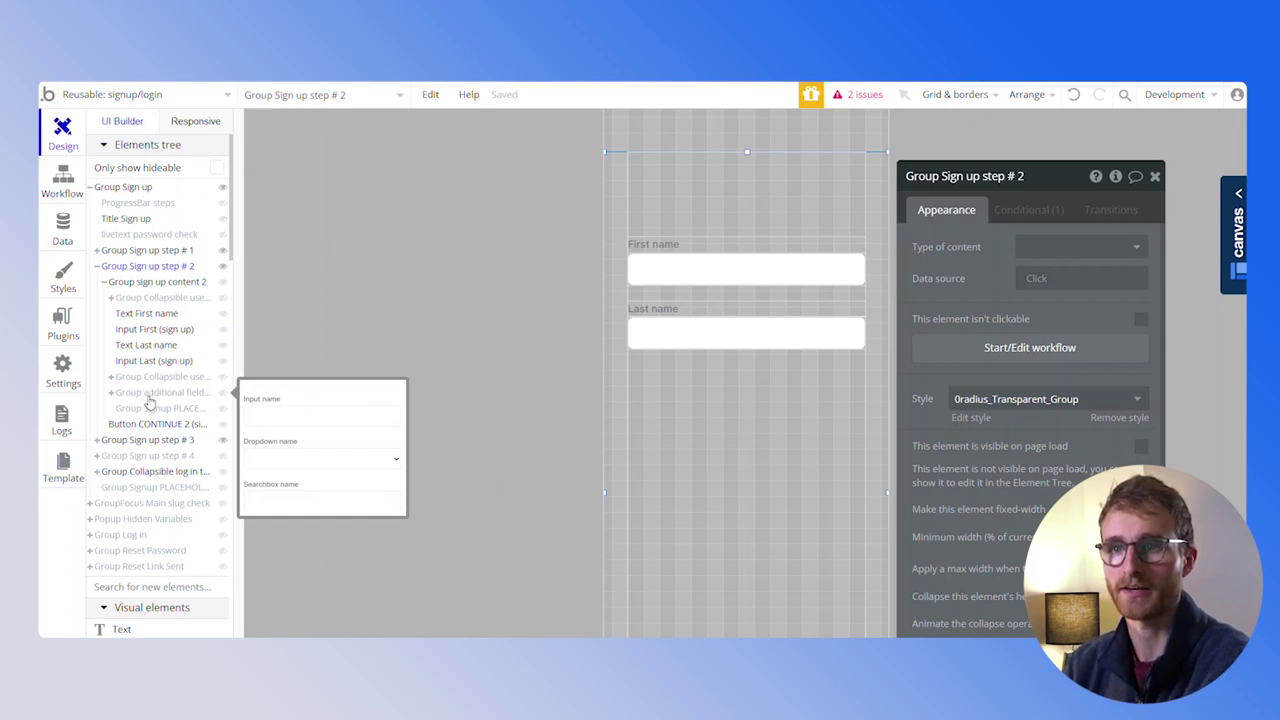
{"action": "left_click", "coordinate": [147, 393]}
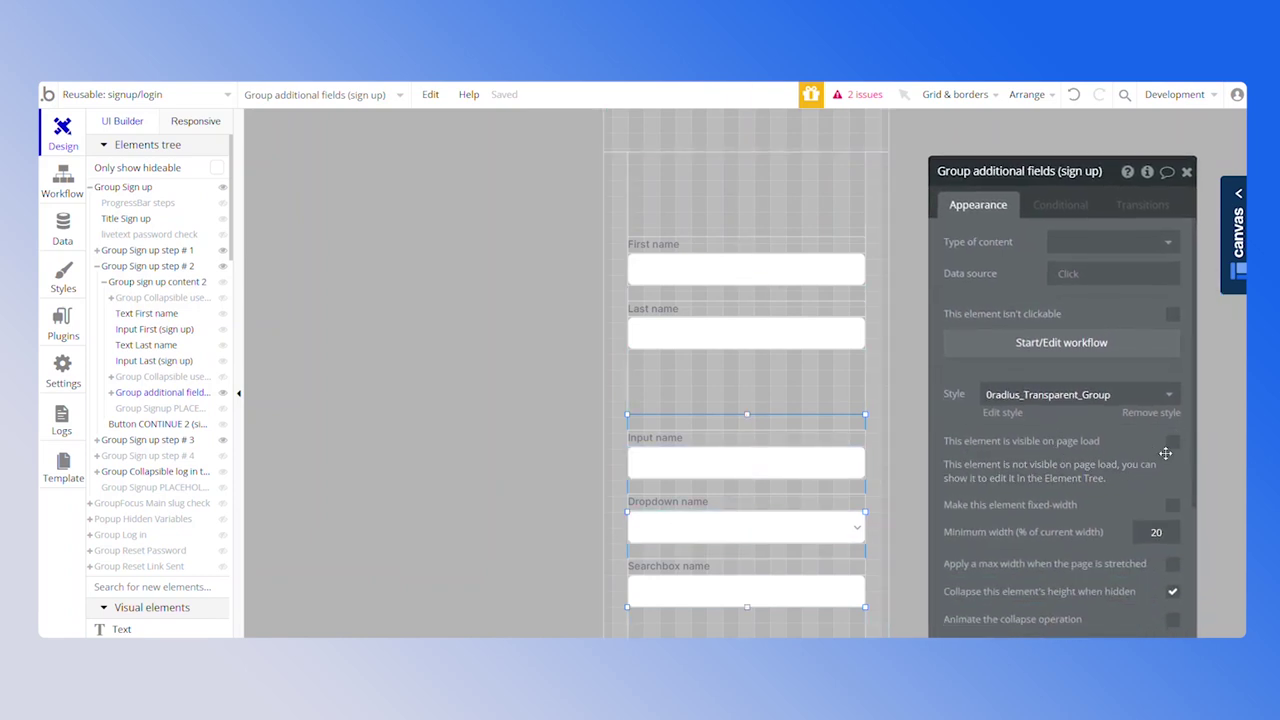
{"action": "left_click", "coordinate": [1174, 447]}
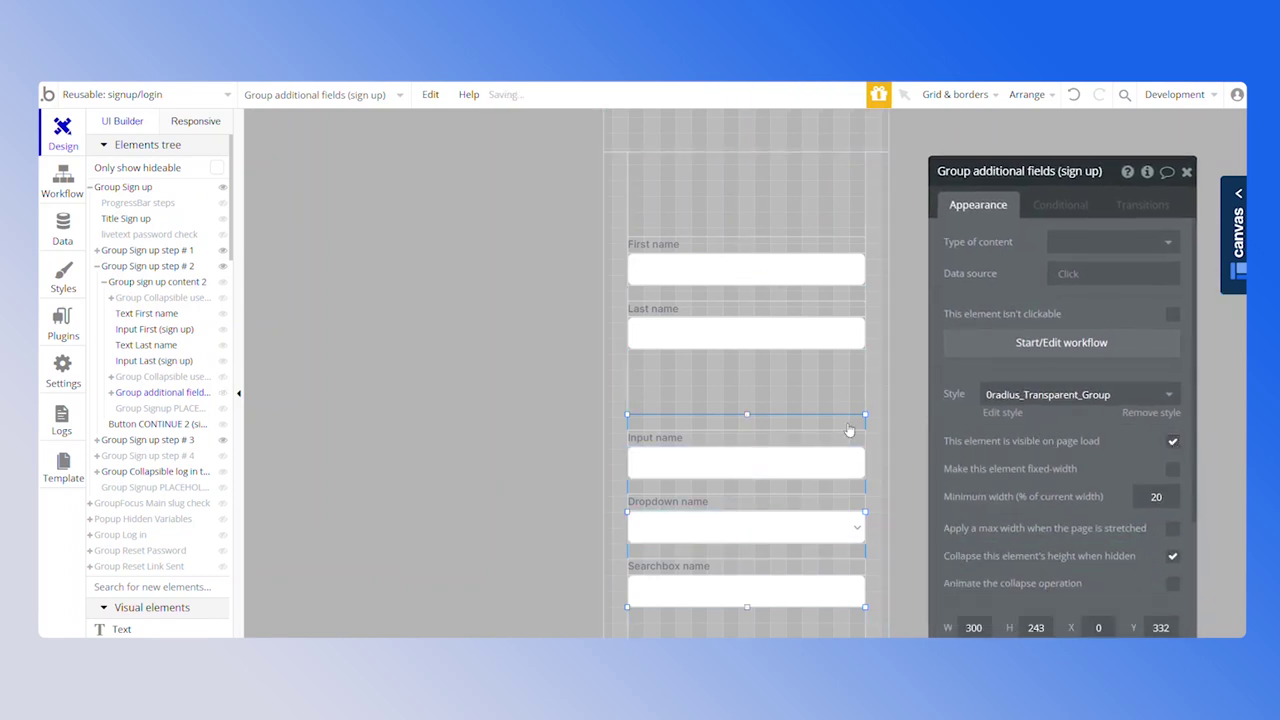
{"action": "left_click", "coordinate": [700, 438]}
{"action": "triple_click", "coordinate": [1018, 256]}
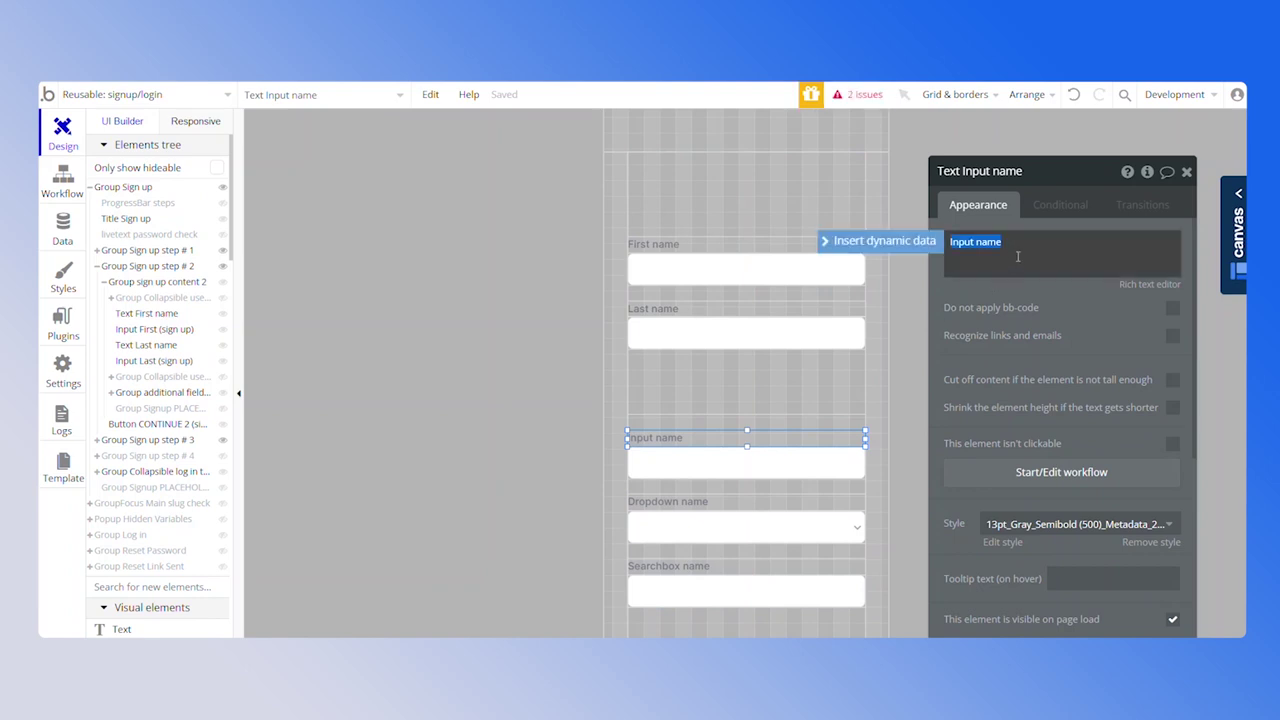
{"action": "type", "text": "Phone"}
{"action": "left_click", "coordinate": [855, 461]}
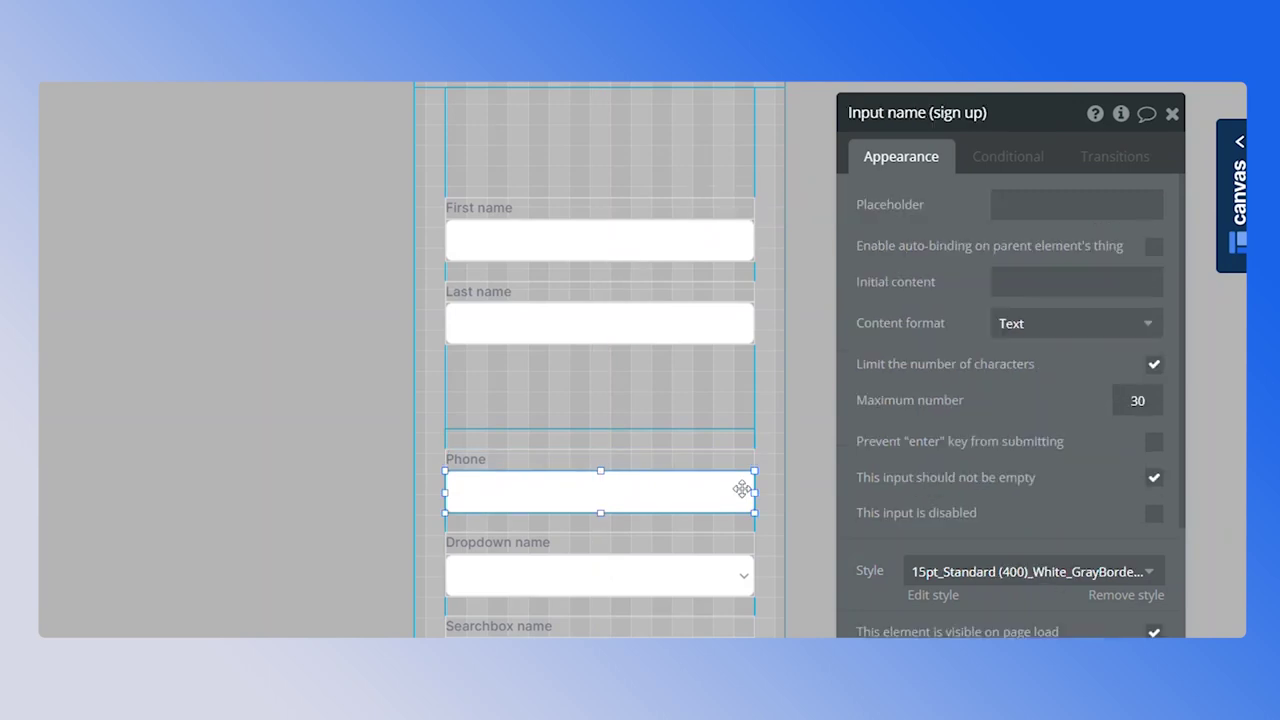
Label the dropdown 'Area' and fill it with All Area options captioned by Display
{"action": "left_click", "coordinate": [740, 542]}
{"action": "triple_click", "coordinate": [991, 218]}
{"action": "type", "text": "Area"}
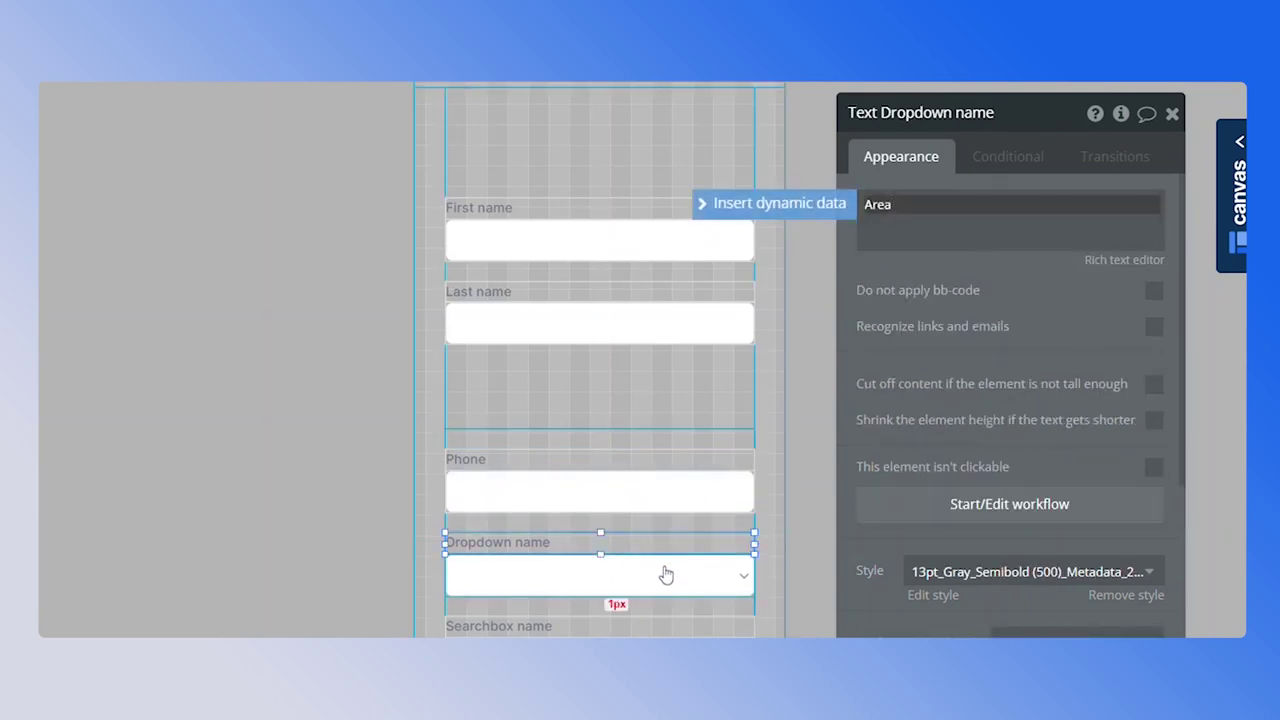
{"action": "left_click", "coordinate": [666, 574]}
{"action": "left_click", "coordinate": [1037, 300]}
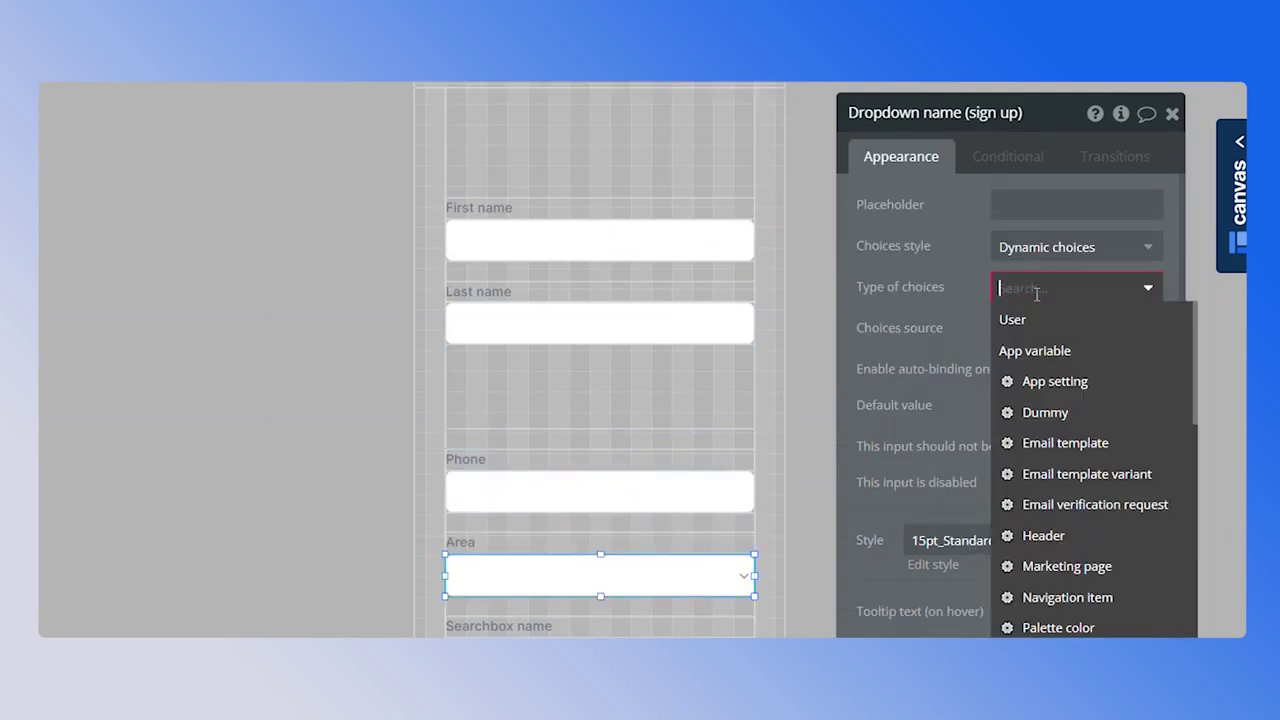
{"action": "scroll", "coordinate": [1088, 500], "scroll_direction": "down", "scroll_amount": 1}
{"action": "left_click", "coordinate": [1080, 563]}
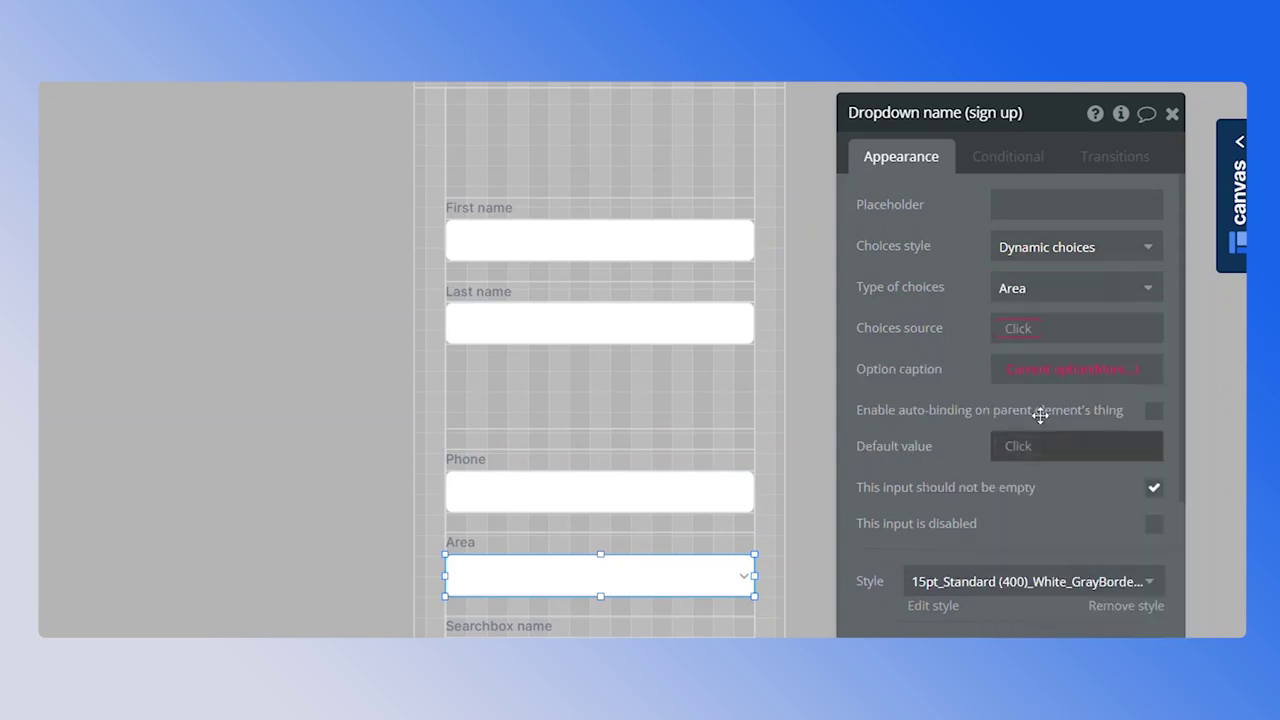
{"action": "left_click", "coordinate": [1023, 335]}
{"action": "left_click", "coordinate": [1024, 355]}
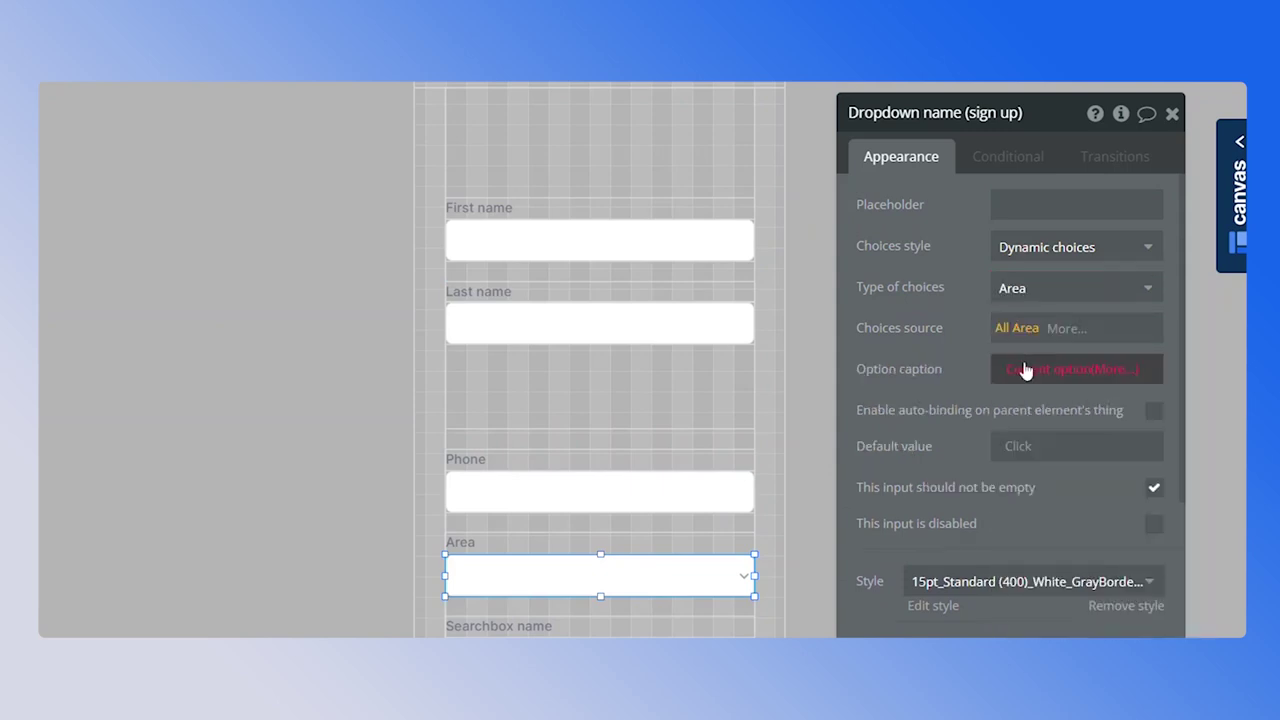
{"action": "left_click", "coordinate": [1034, 372]}
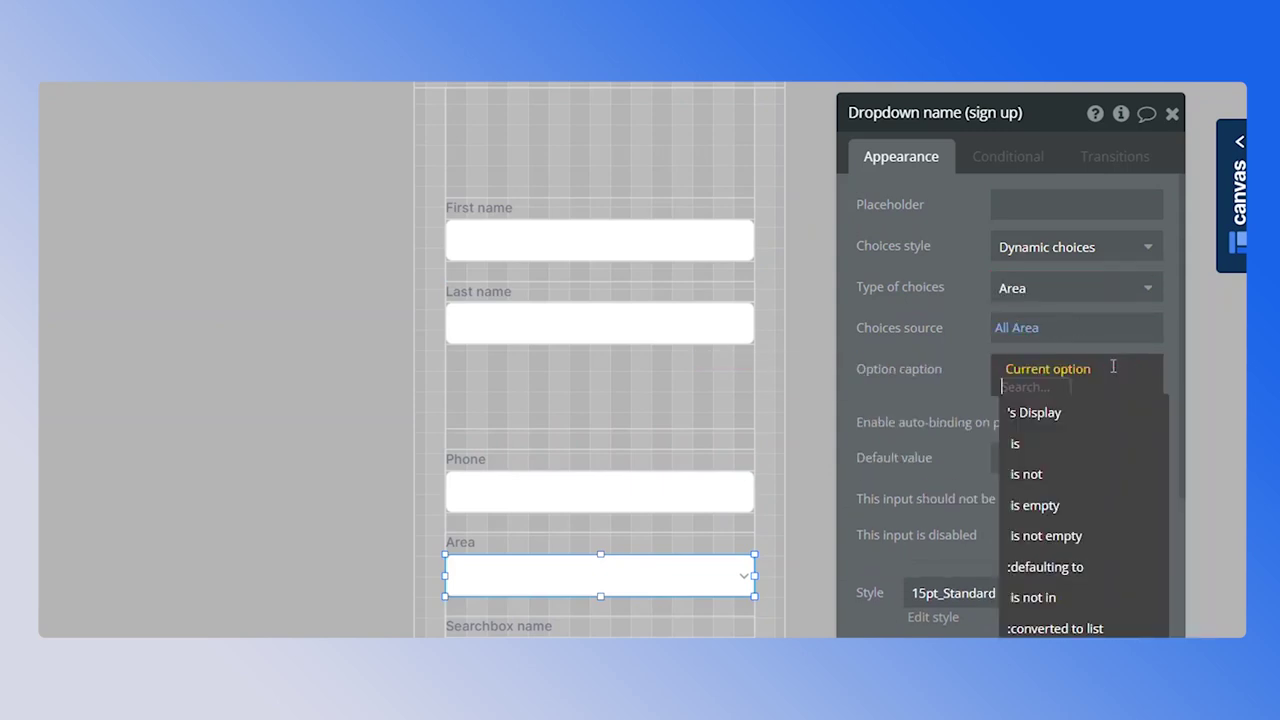
{"action": "left_click", "coordinate": [1080, 411]}
{"action": "left_click", "coordinate": [956, 393]}
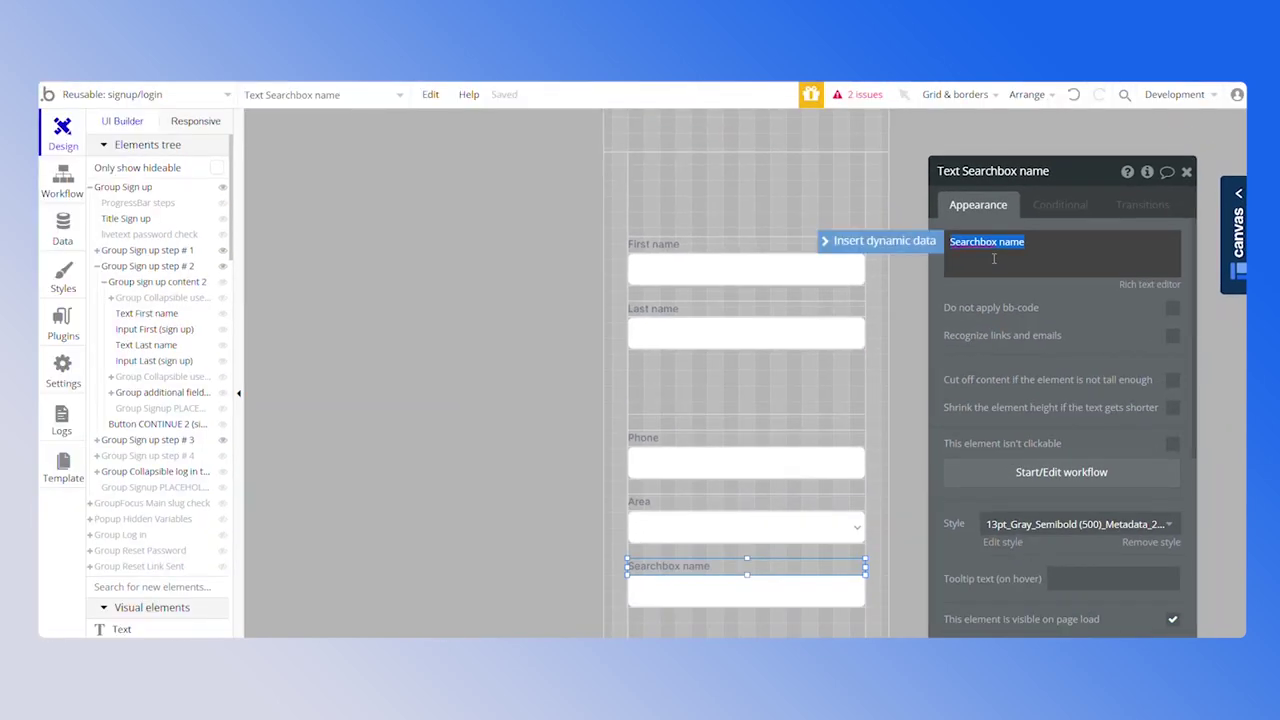
Rename the searchbox label to 'About' and select the searchbox beneath it
{"action": "type", "text": "Abnout"}
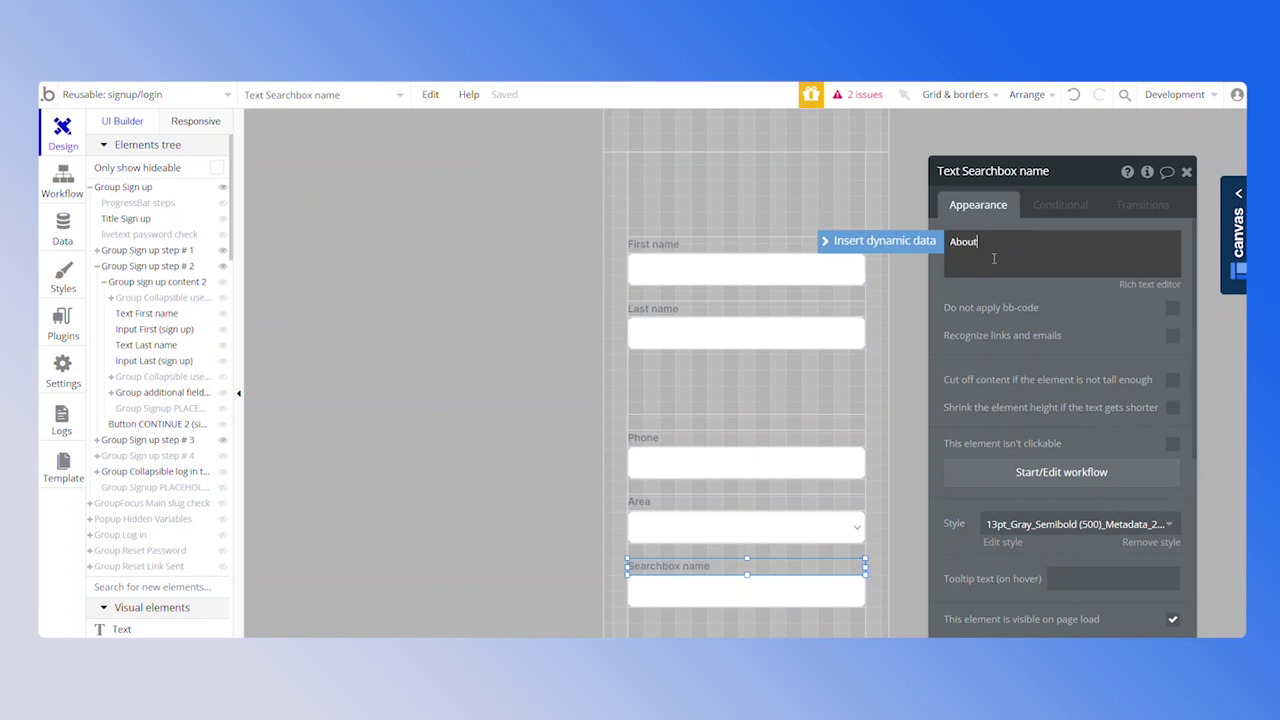
{"action": "scroll", "coordinate": [993, 258], "scroll_direction": "down", "scroll_amount": 3}
{"action": "left_click", "coordinate": [746, 592]}
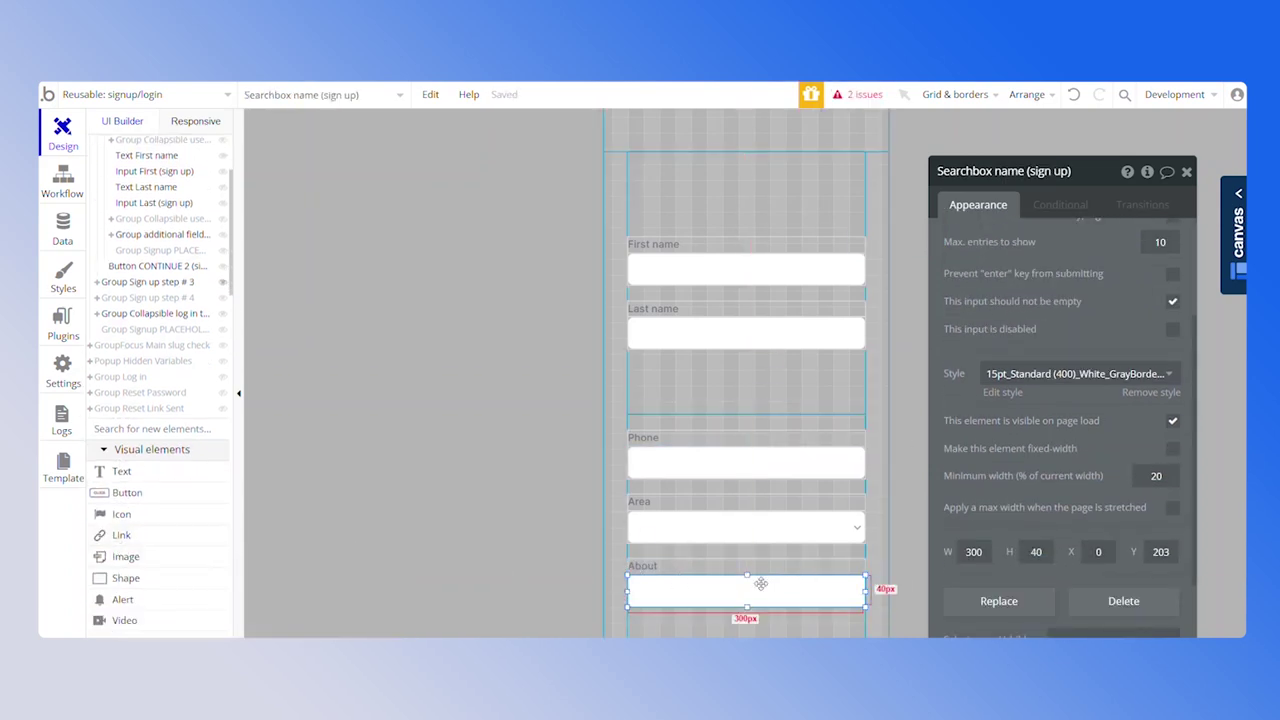
Replace the About searchbox with 'MultilineInput About', placeholder 'Tell something about yourself'
{"action": "key", "text": "Delete"}
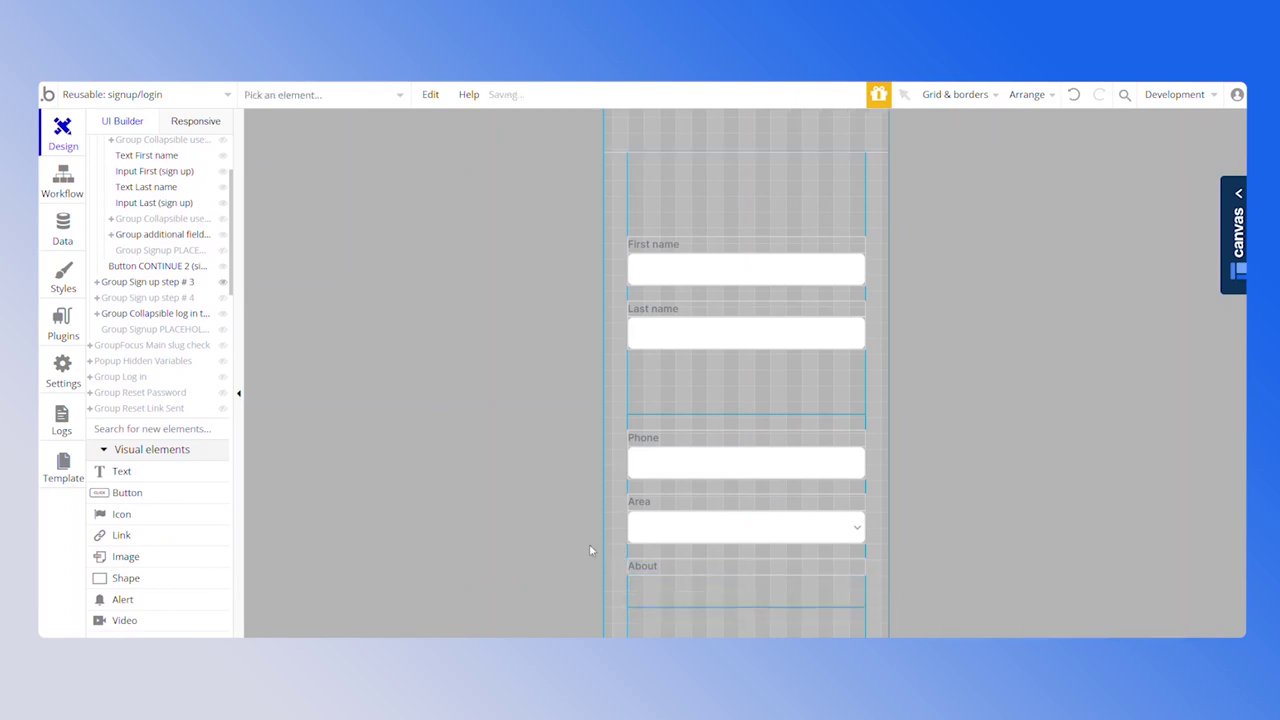
{"action": "scroll", "coordinate": [171, 556], "scroll_direction": "down", "scroll_amount": 1}
{"action": "scroll", "coordinate": [171, 556], "scroll_direction": "down", "scroll_amount": 5}
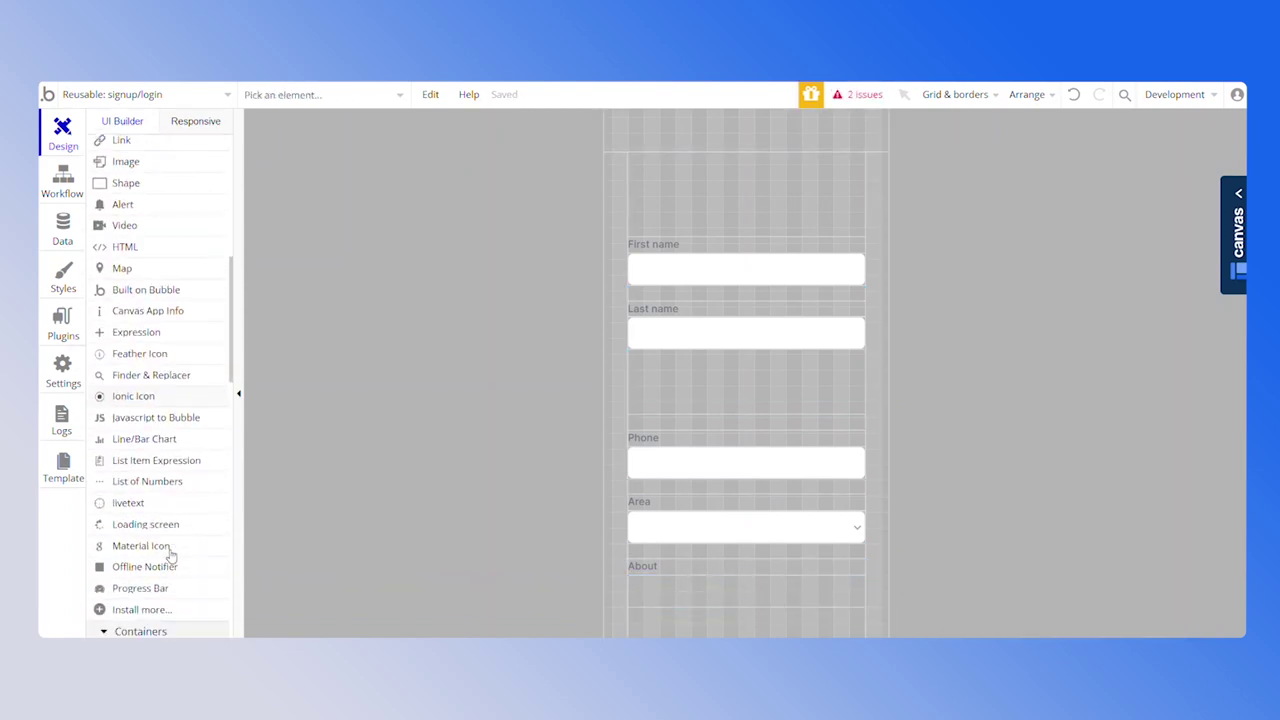
{"action": "left_click", "coordinate": [168, 589]}
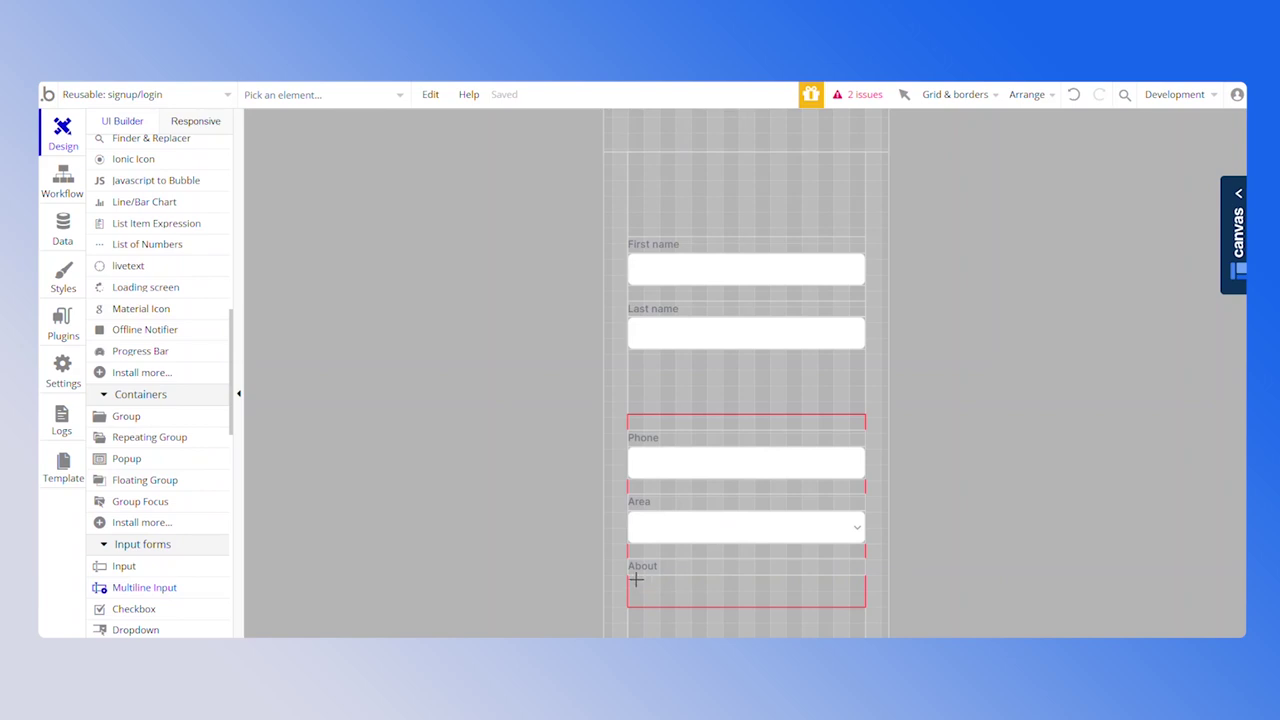
{"action": "left_click_drag", "start_coordinate": [629, 578], "coordinate": [865, 603]}
{"action": "left_click", "coordinate": [1041, 180]}
{"action": "type", "text": "bout"}
{"action": "left_click", "coordinate": [1034, 271]}
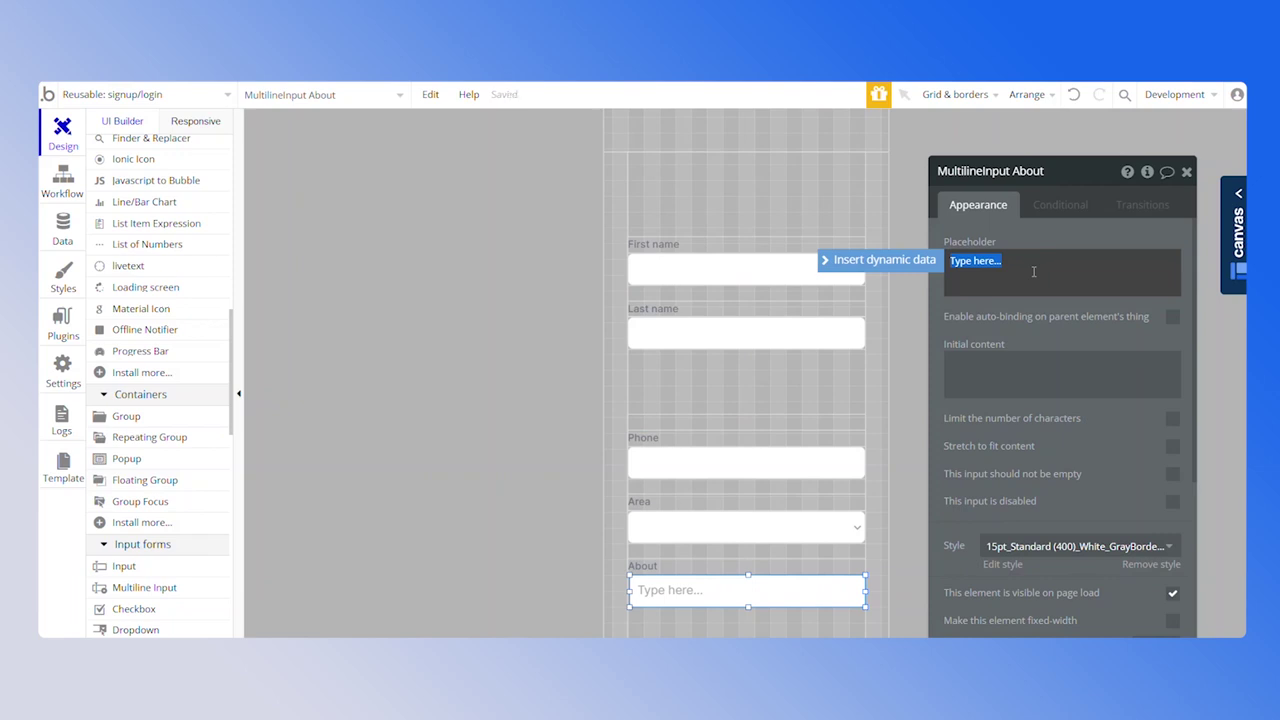
{"action": "type", "text": "Tell something about yourself"}
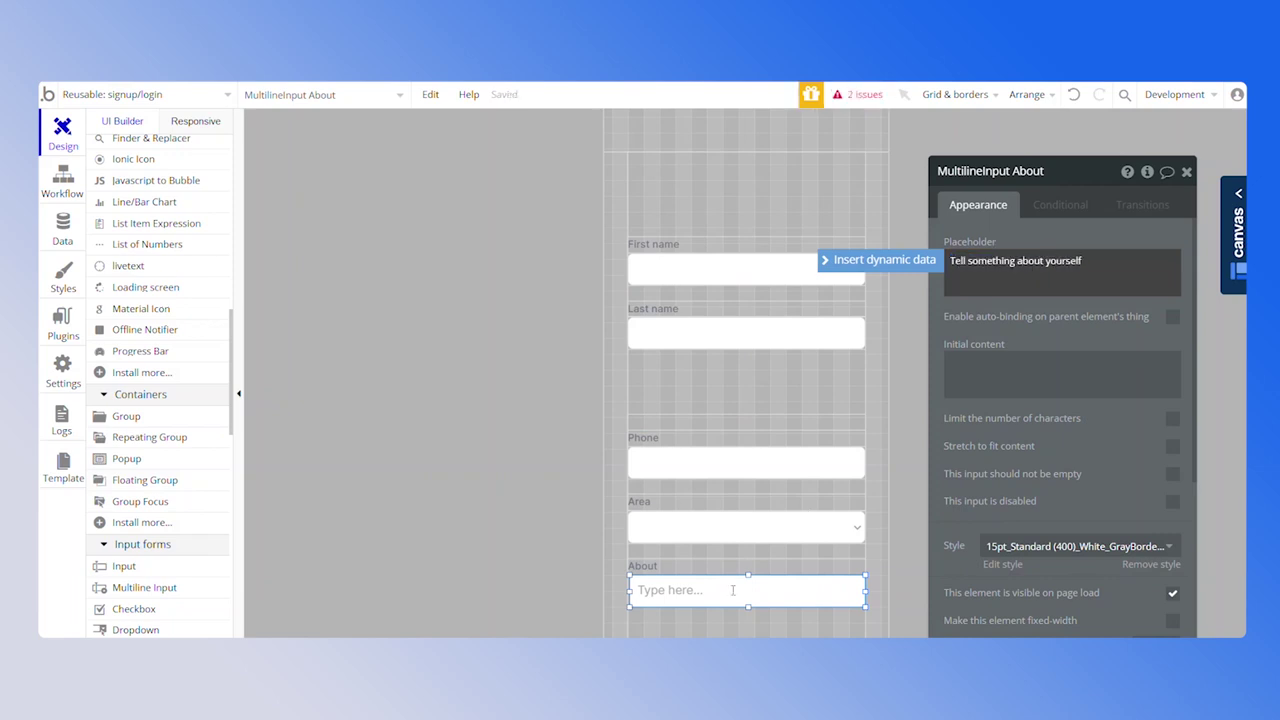
Shrink the signup placeholder group, extend the additional fields group, and make the About input much taller
{"action": "scroll", "coordinate": [733, 590], "scroll_direction": "down", "scroll_amount": 1}
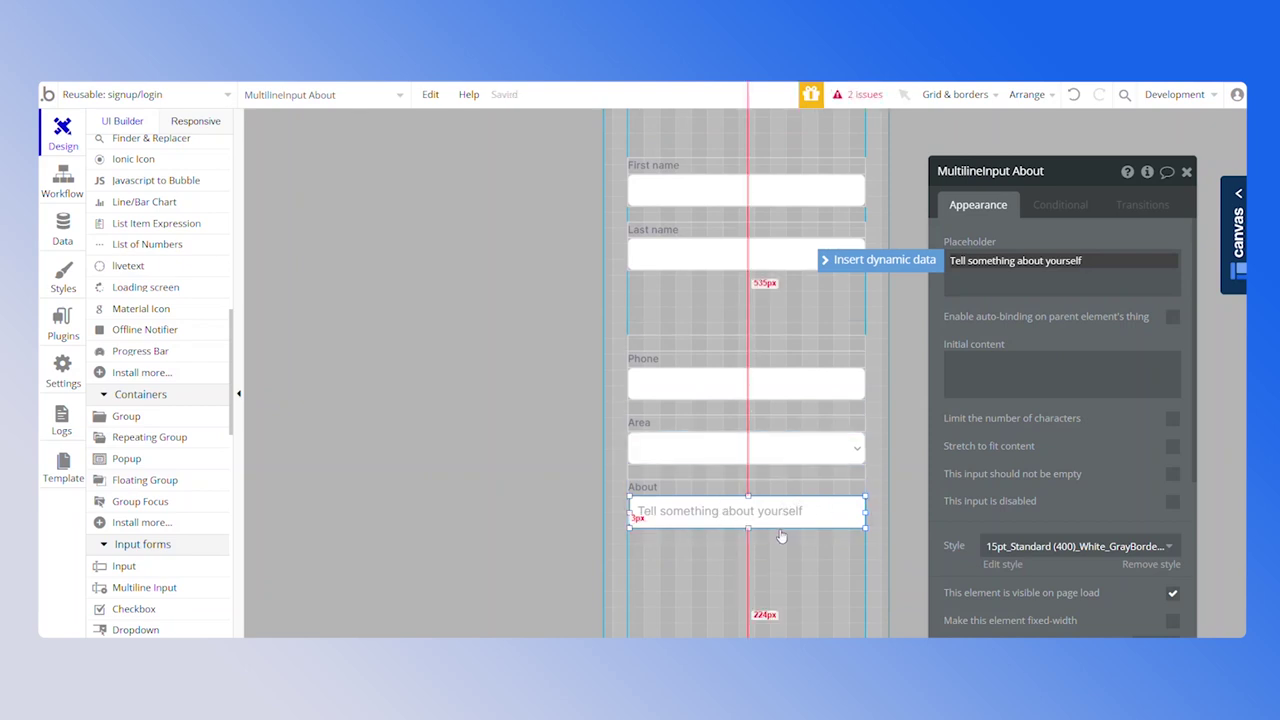
{"action": "scroll", "coordinate": [784, 520], "scroll_direction": "down", "scroll_amount": 2}
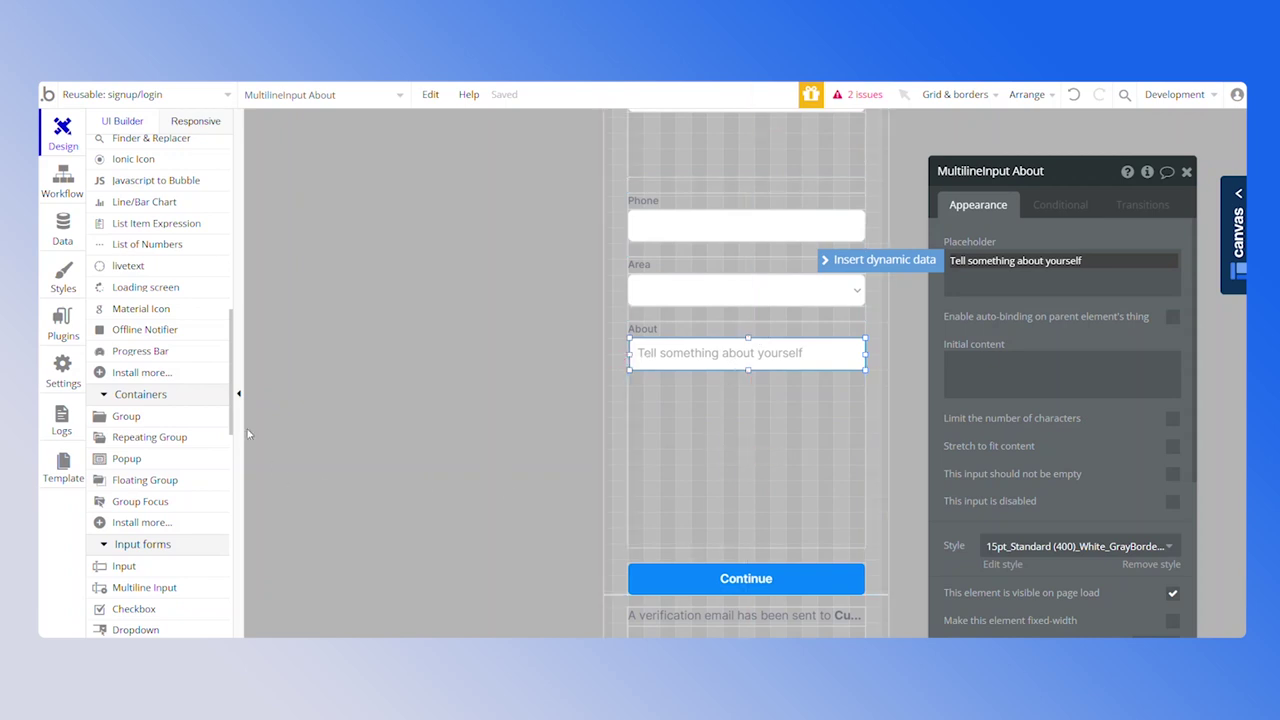
{"action": "scroll", "coordinate": [179, 441], "scroll_direction": "up", "scroll_amount": 8}
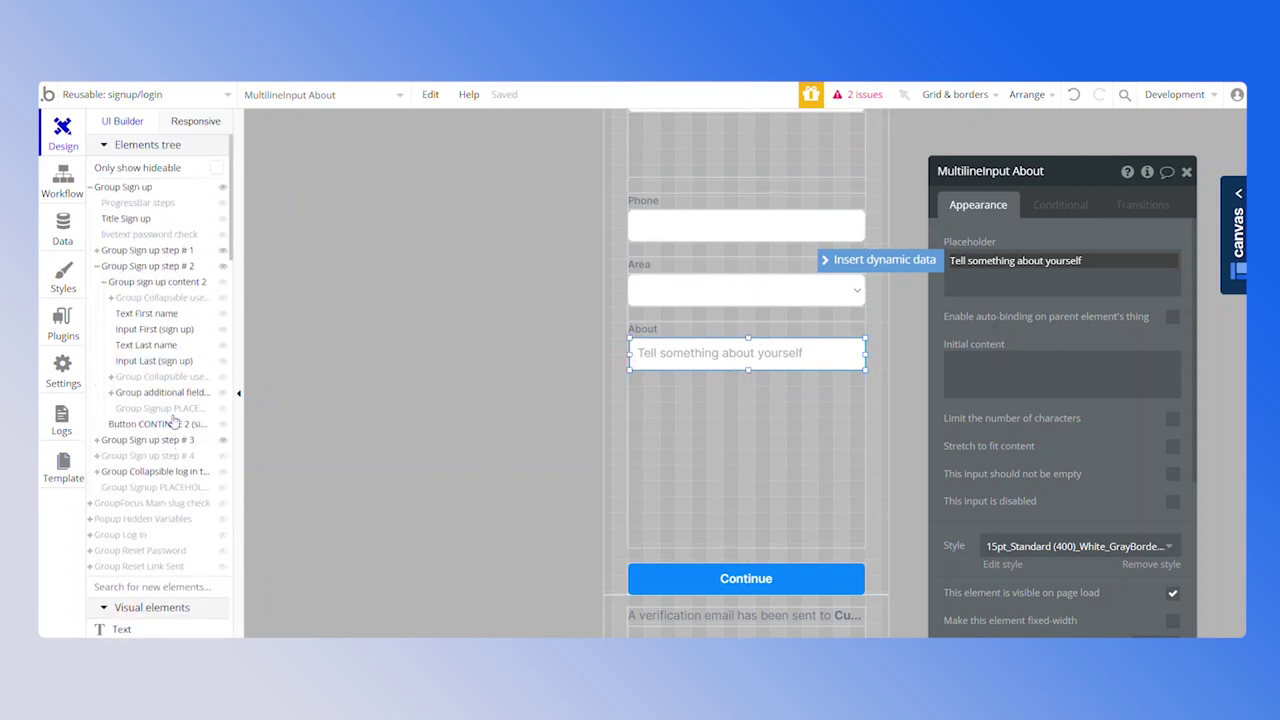
{"action": "left_click", "coordinate": [165, 408]}
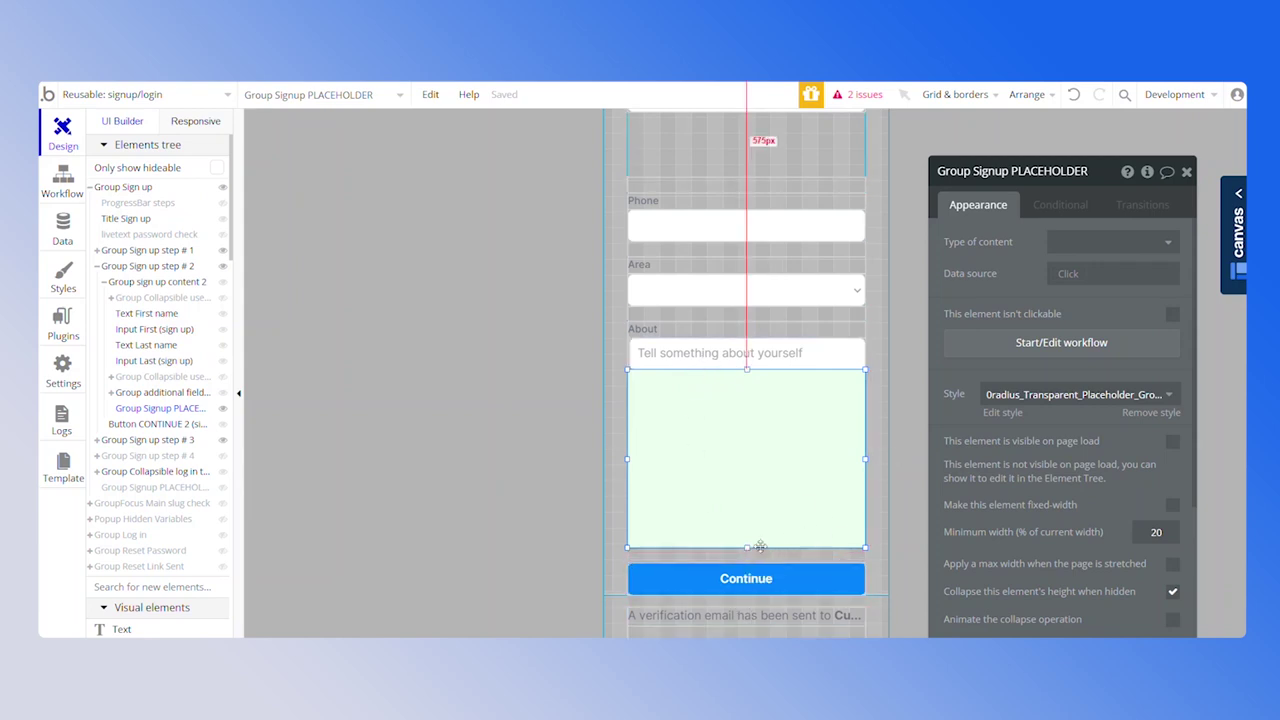
{"action": "left_click_drag", "start_coordinate": [746, 370], "coordinate": [734, 528]}
{"action": "left_click", "coordinate": [751, 430]}
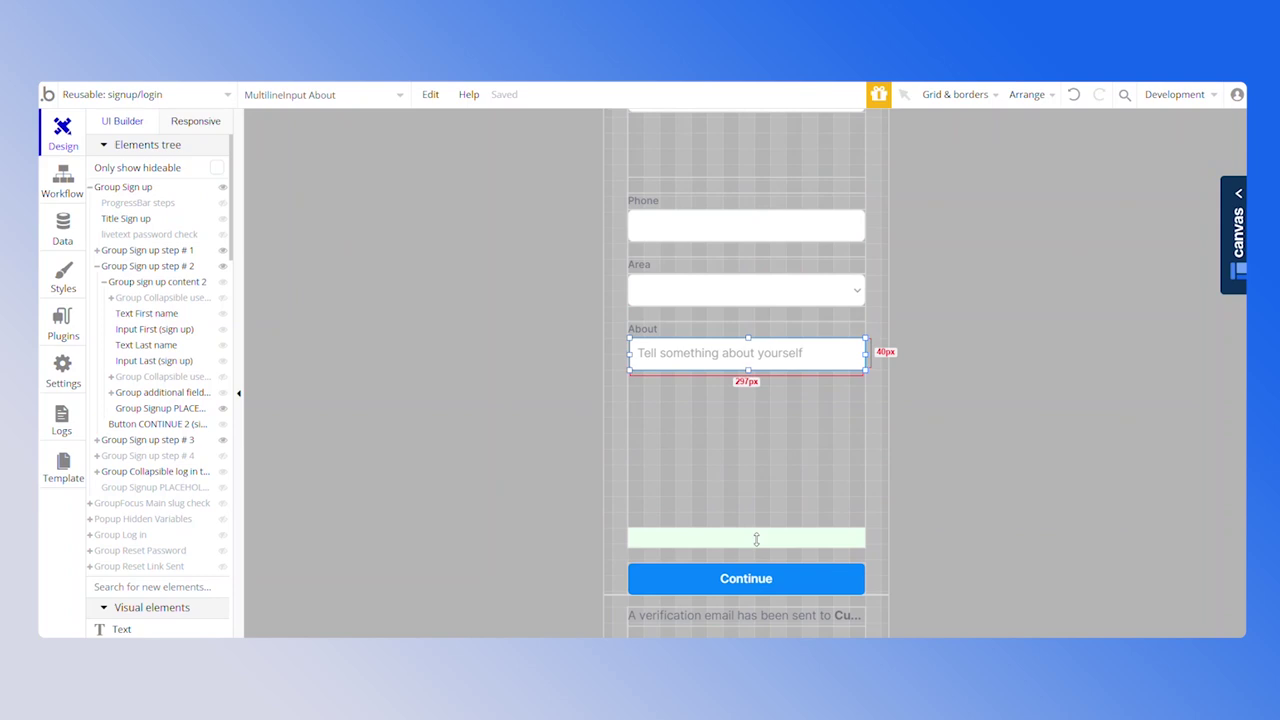
{"action": "left_click", "coordinate": [709, 396]}
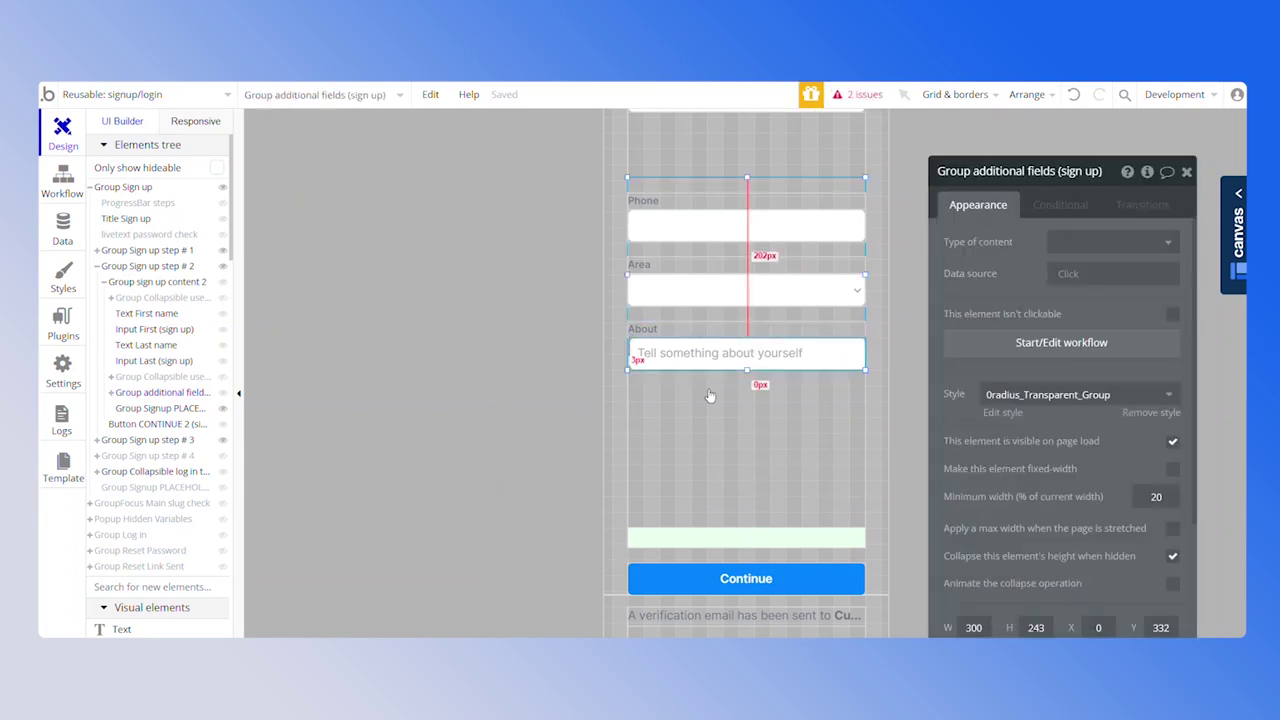
{"action": "left_click_drag", "start_coordinate": [746, 370], "coordinate": [746, 527]}
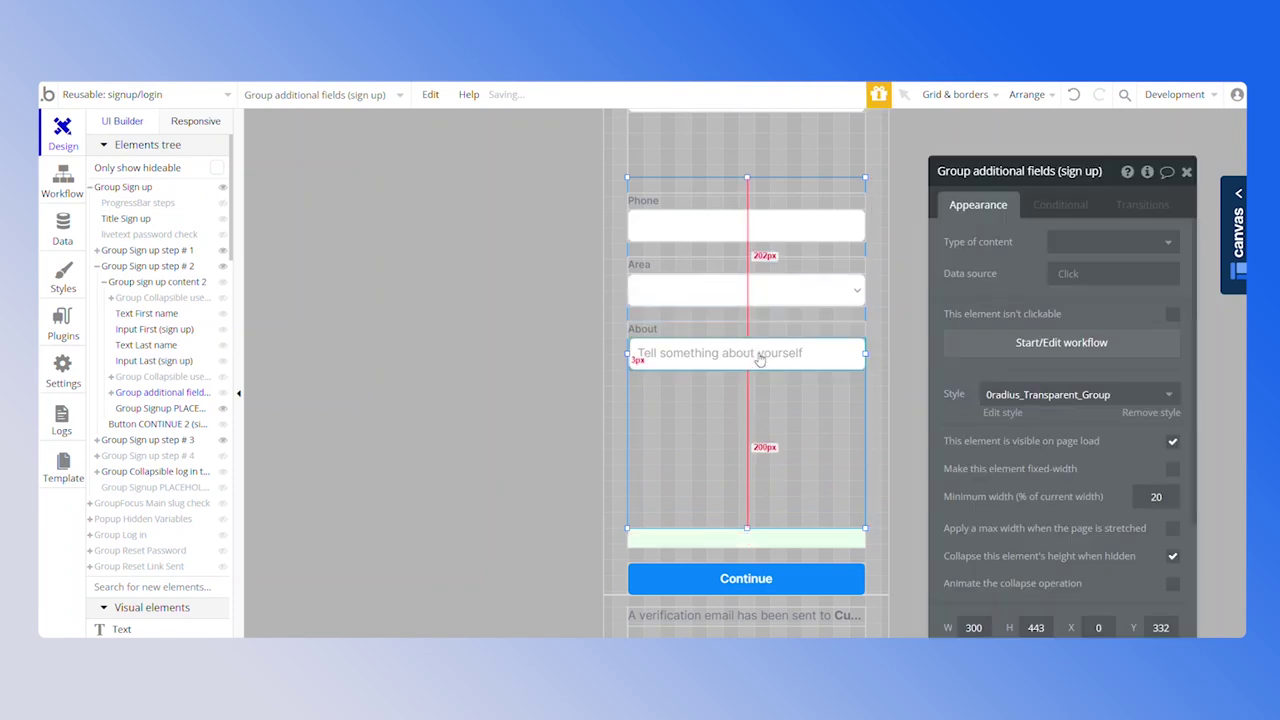
{"action": "left_click", "coordinate": [759, 353]}
{"action": "left_click_drag", "start_coordinate": [748, 366], "coordinate": [755, 530]}
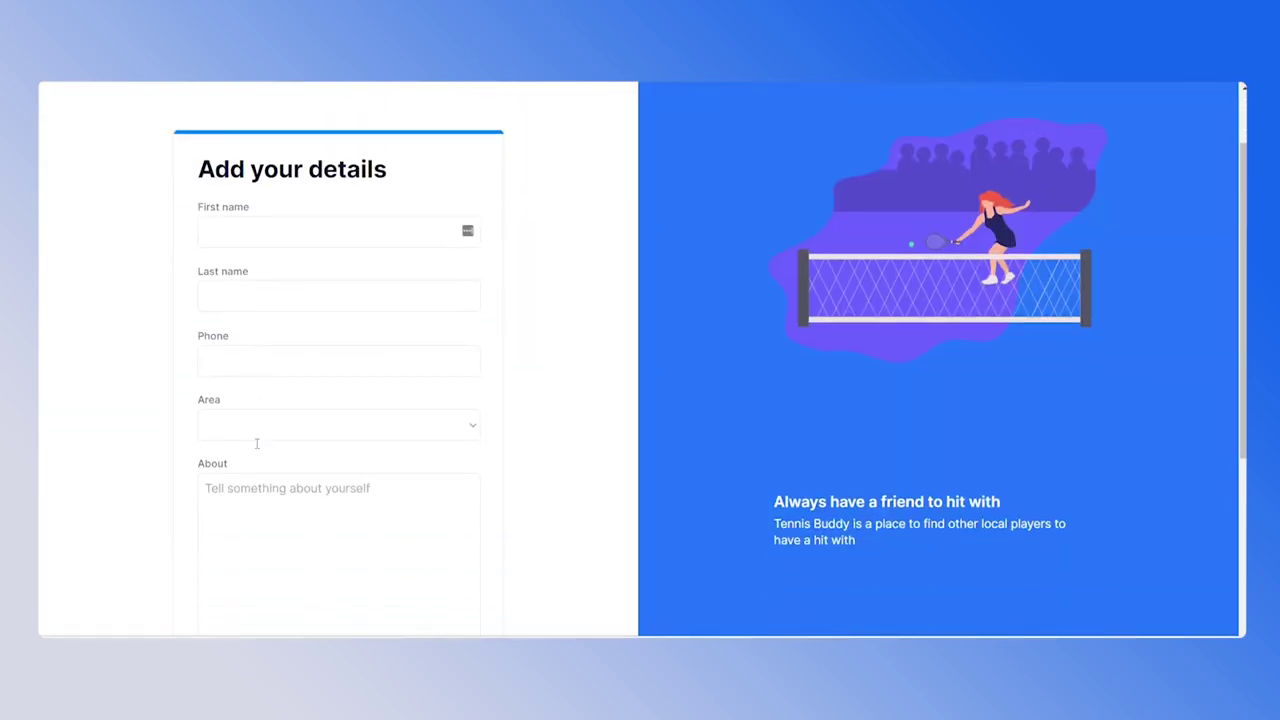
{"action": "scroll", "coordinate": [528, 414], "scroll_direction": "down", "scroll_amount": 1}
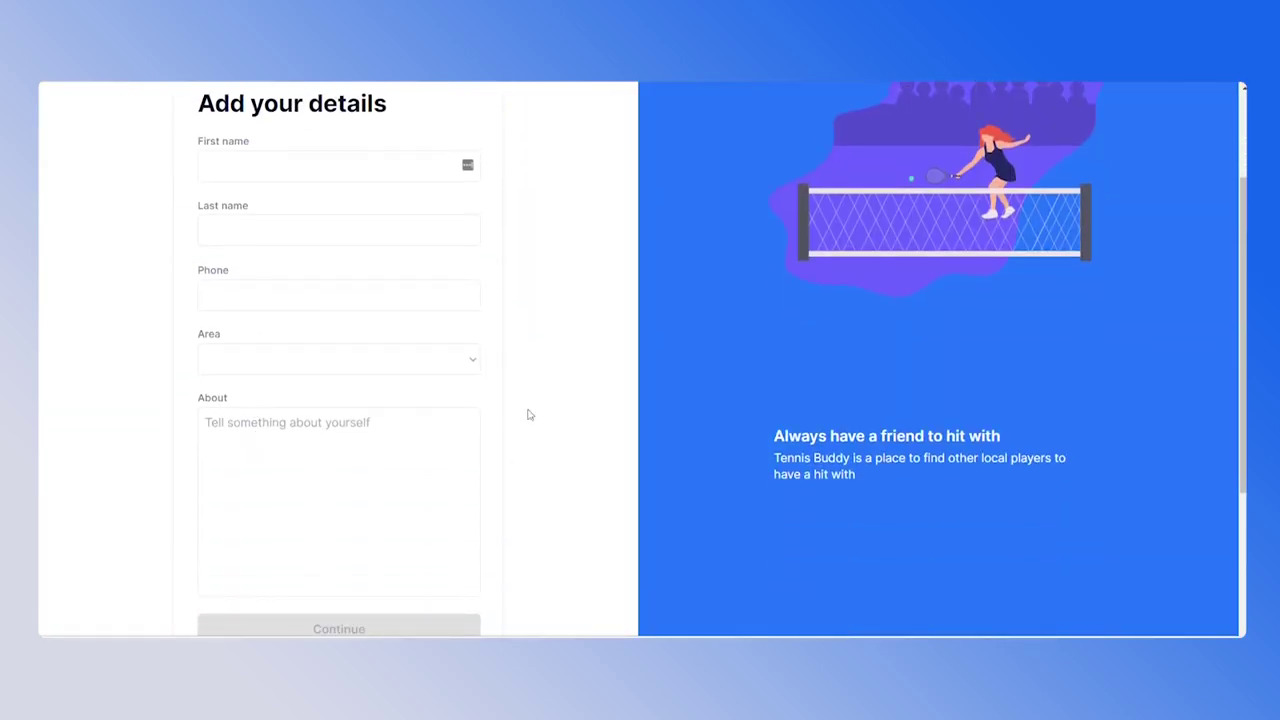
{"action": "scroll", "coordinate": [297, 475], "scroll_direction": "down", "scroll_amount": 2}
{"action": "scroll", "coordinate": [366, 409], "scroll_direction": "up", "scroll_amount": 2}
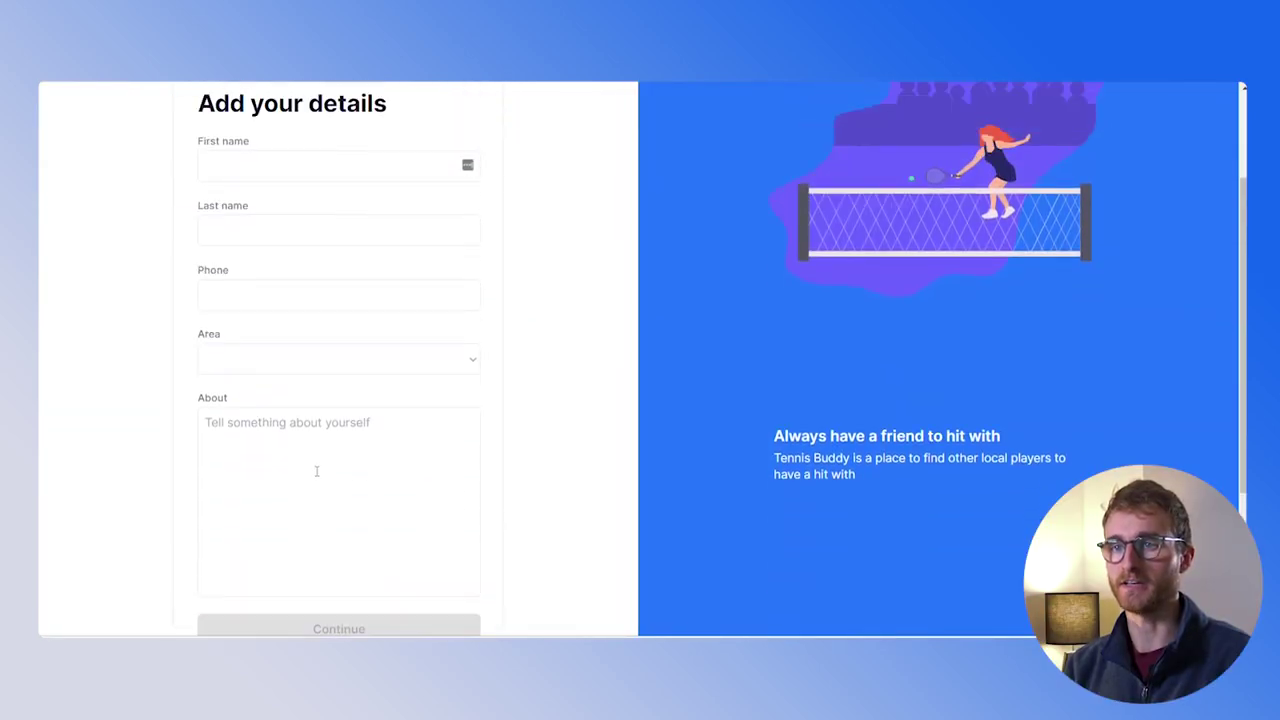
{"action": "scroll", "coordinate": [320, 550], "scroll_direction": "down", "scroll_amount": 2}
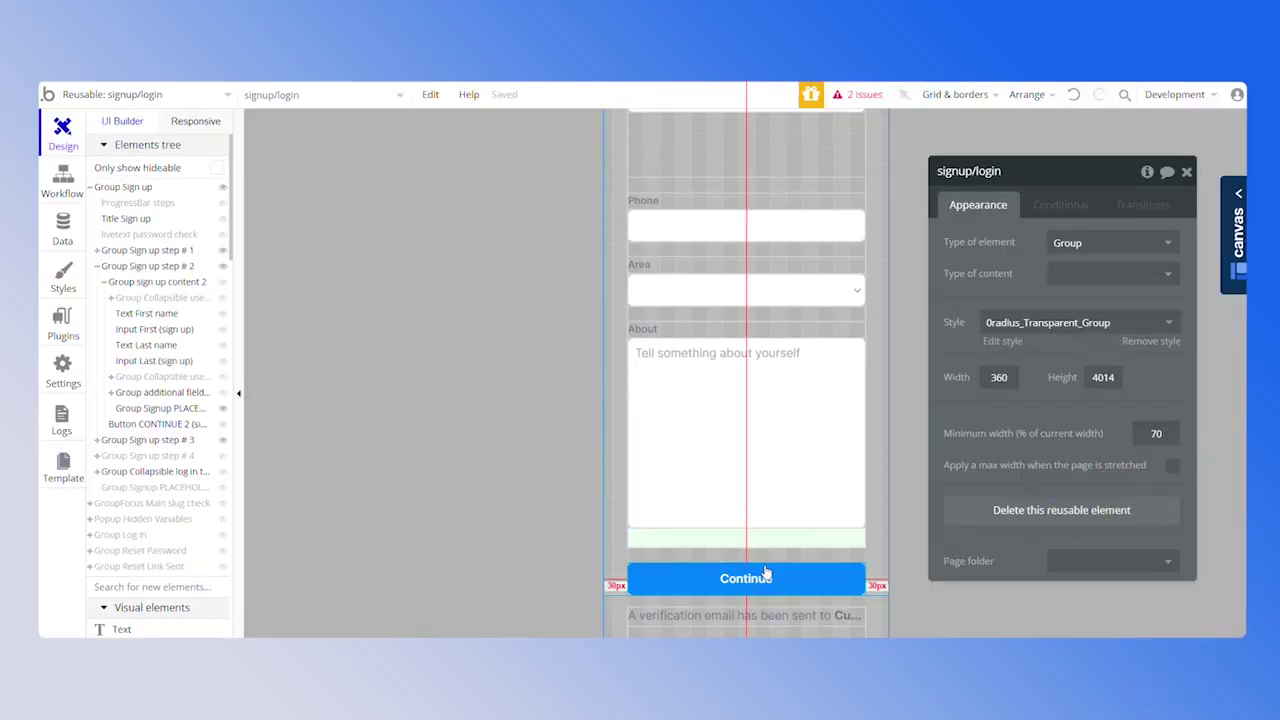
{"action": "left_click", "coordinate": [752, 578]}
In the Continue workflow's Make changes to User, set phone to the Input phone's value
{"action": "left_click", "coordinate": [1048, 311]}
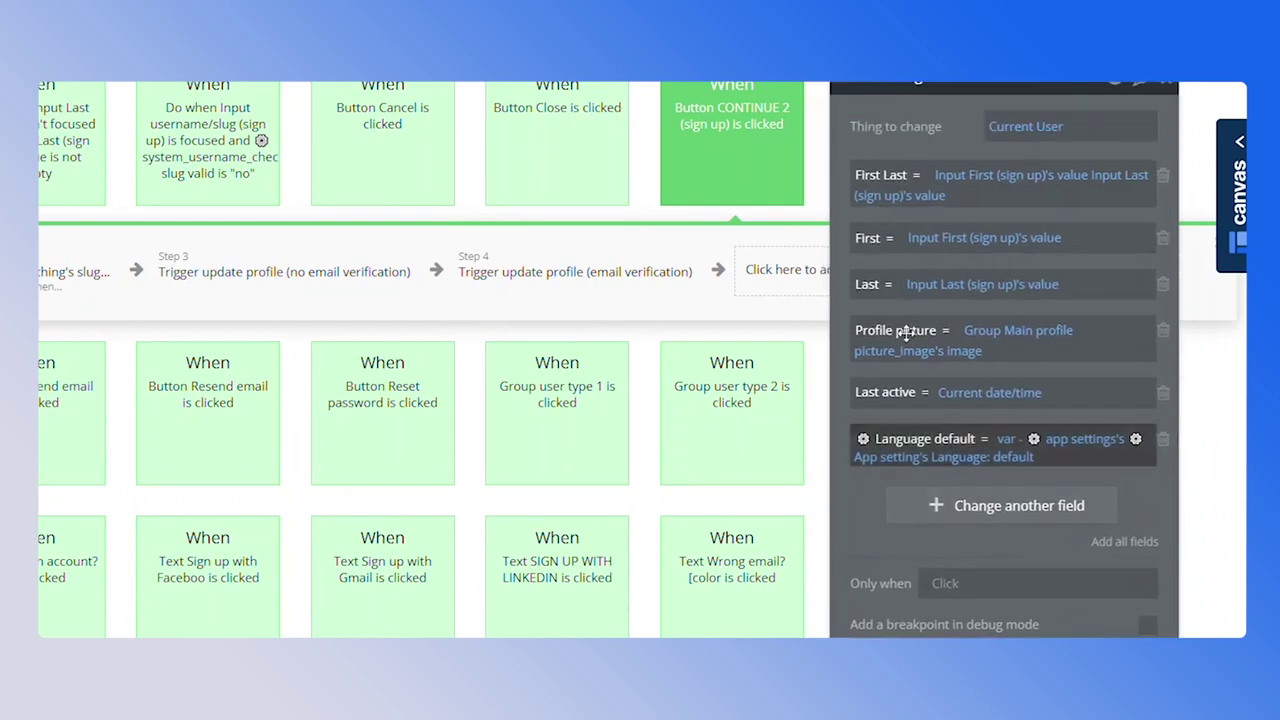
{"action": "left_click", "coordinate": [958, 505]}
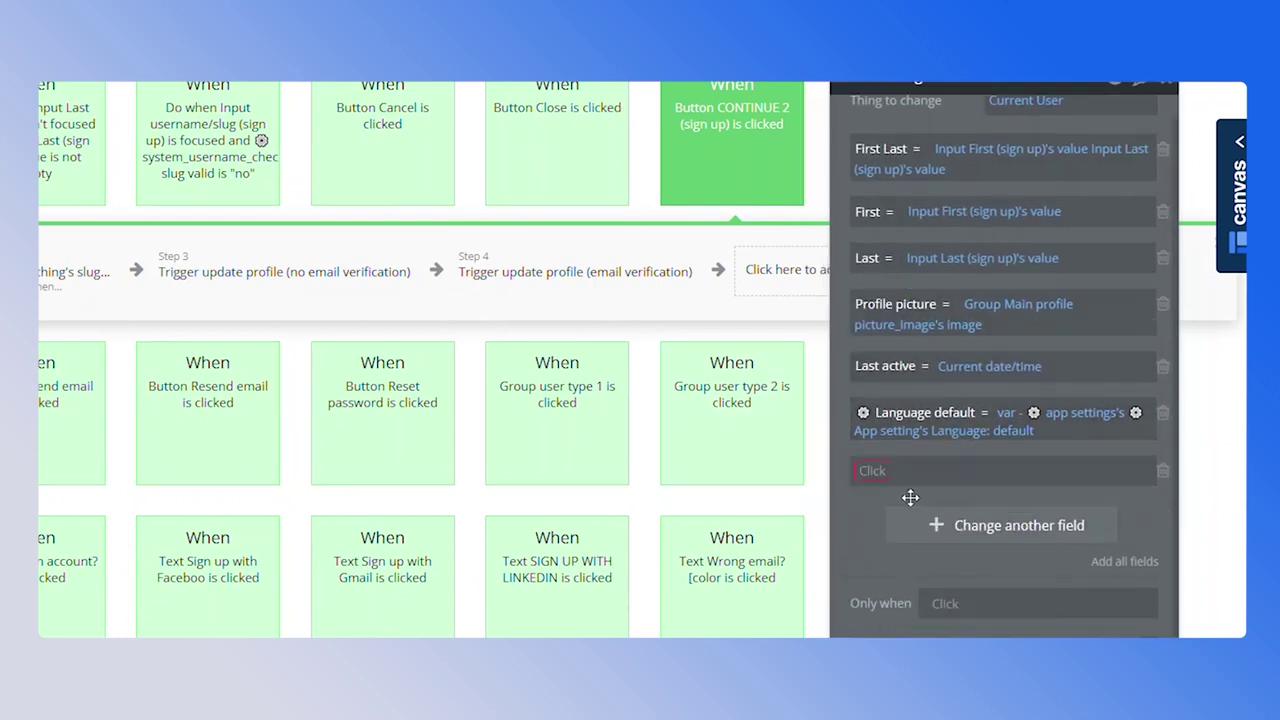
{"action": "left_click", "coordinate": [885, 470]}
{"action": "type", "text": "phone"}
{"action": "key", "text": "Return"}
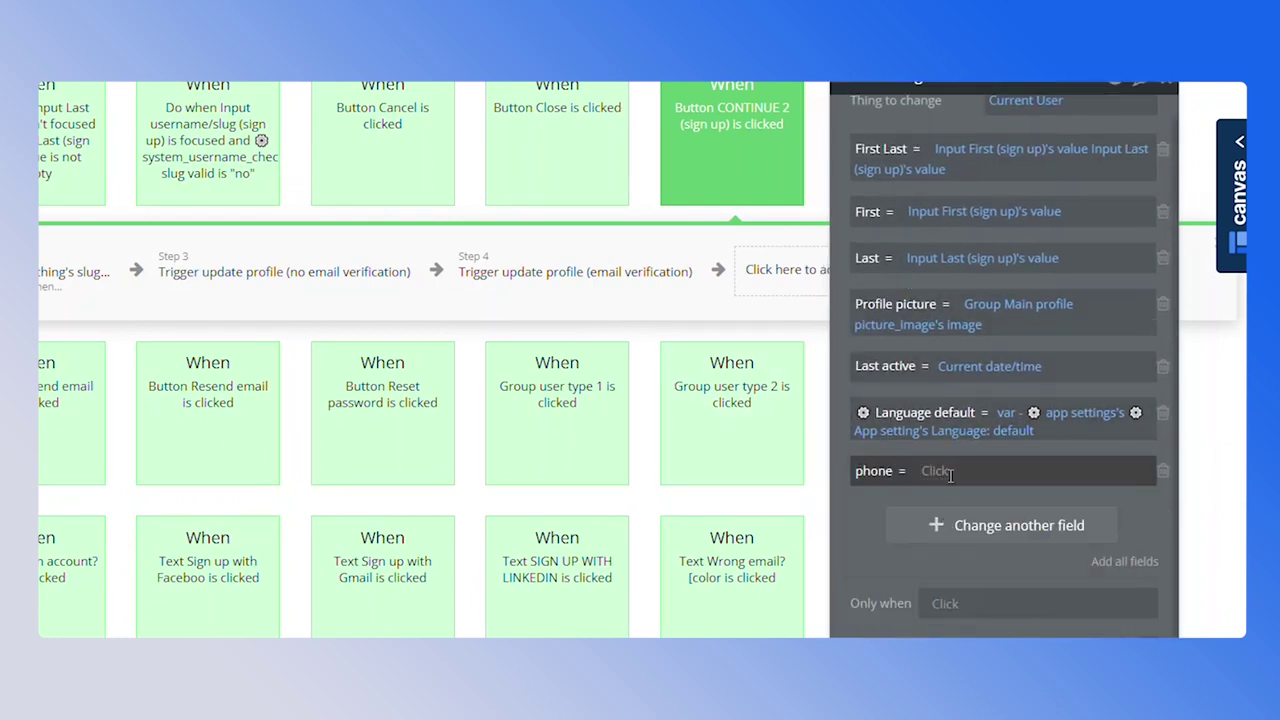
{"action": "left_click", "coordinate": [946, 474]}
{"action": "type", "text": "ph"}
{"action": "left_click", "coordinate": [1012, 518]}
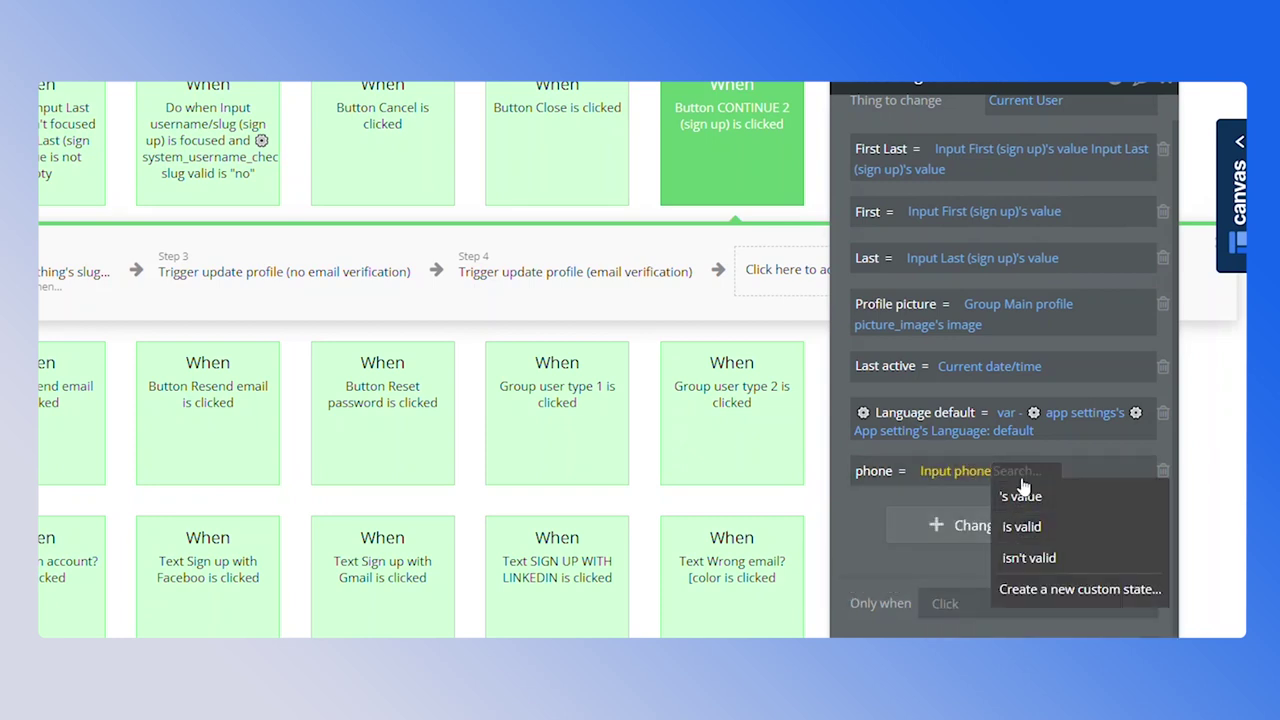
{"action": "left_click", "coordinate": [1020, 496]}
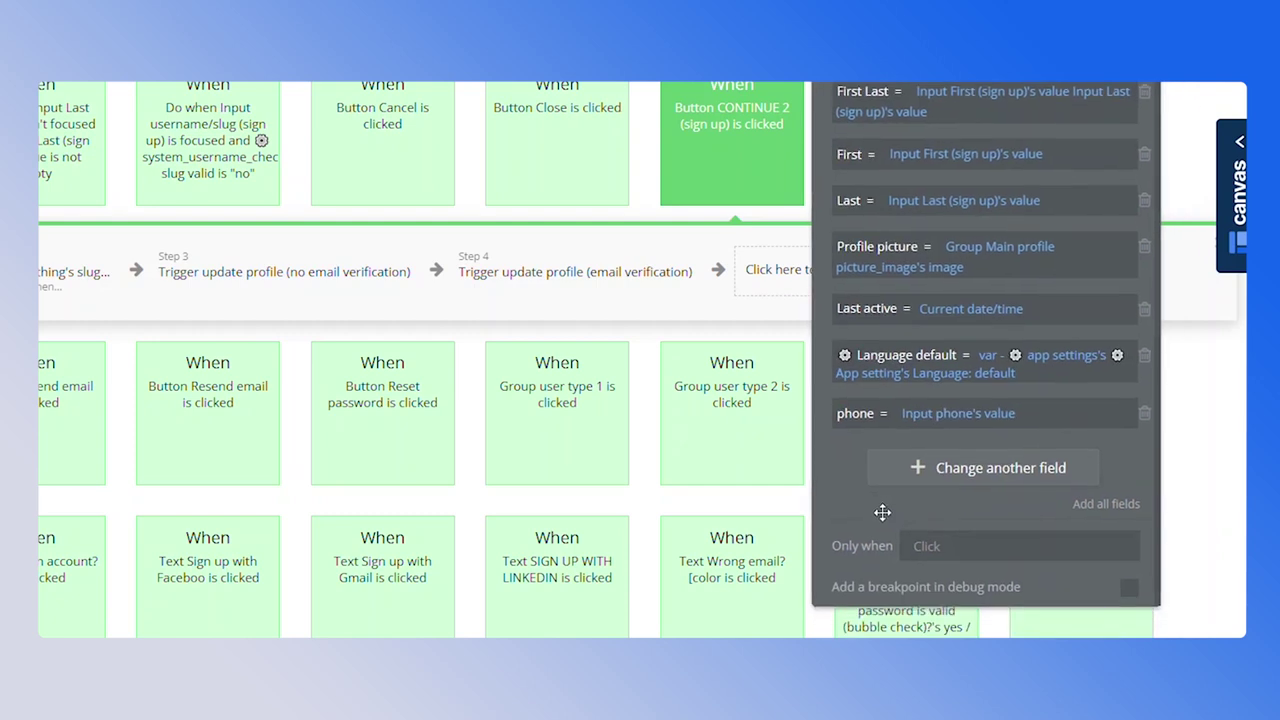
Add the User's area field, taking its value from the sign-up dropdown
{"action": "left_click", "coordinate": [908, 466]}
{"action": "left_click", "coordinate": [848, 413]}
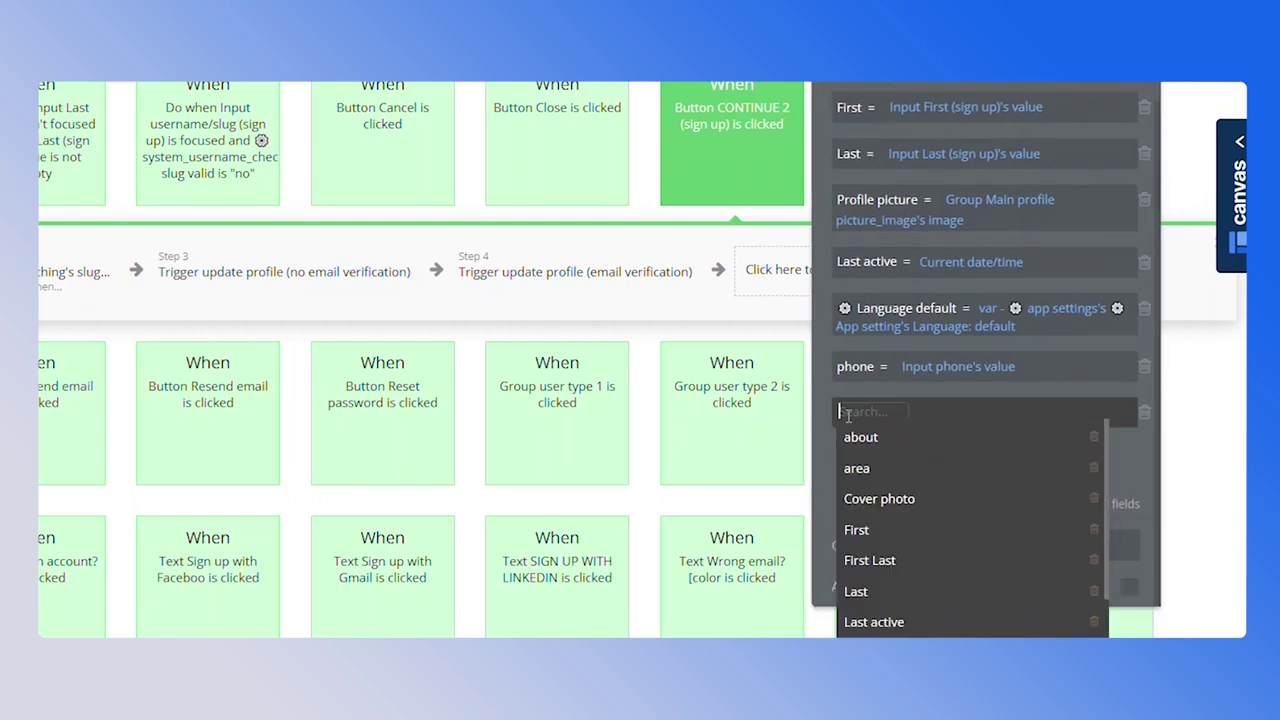
{"action": "left_click", "coordinate": [851, 466]}
{"action": "left_click", "coordinate": [903, 413]}
{"action": "type", "text": "dr"}
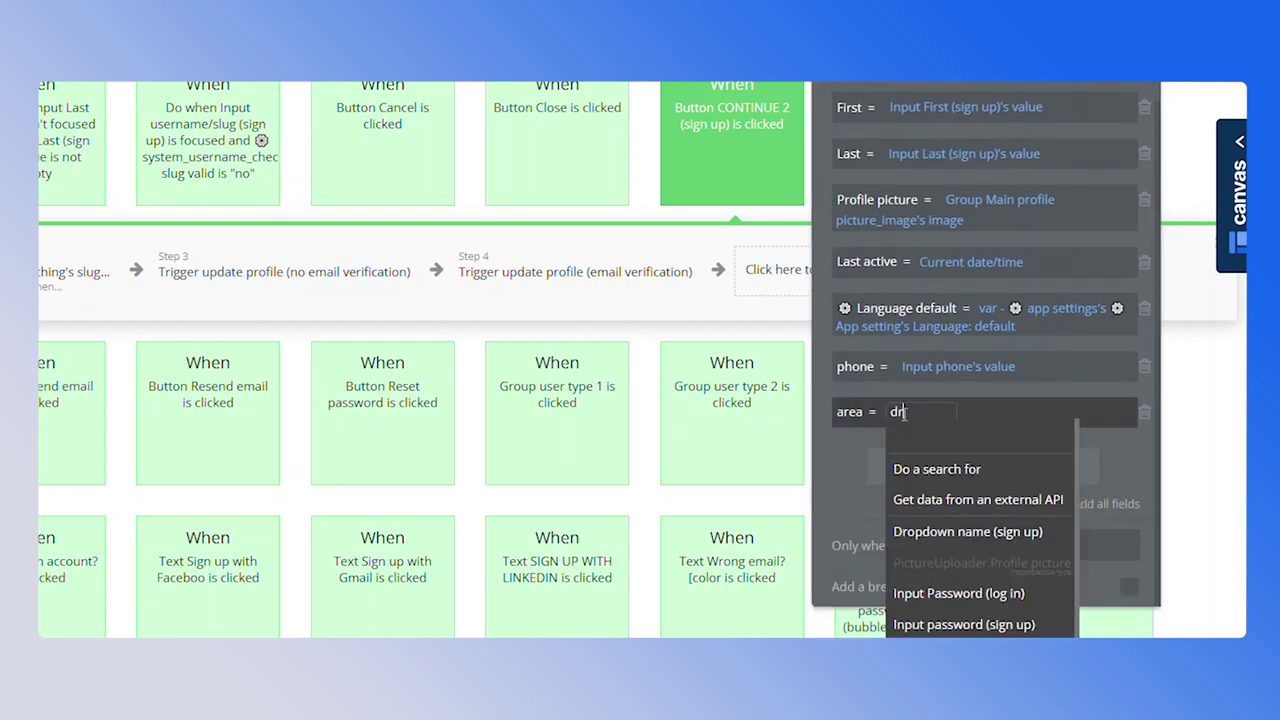
{"action": "left_click", "coordinate": [935, 468]}
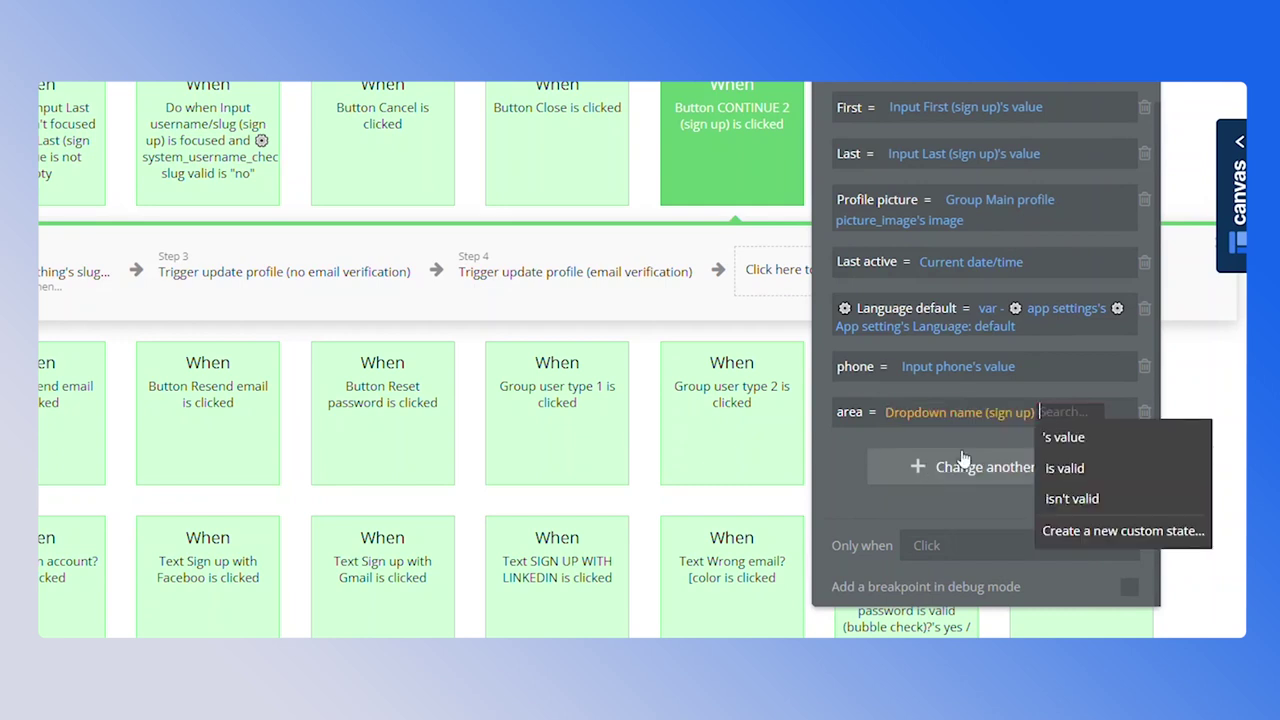
{"action": "left_click", "coordinate": [1090, 439]}
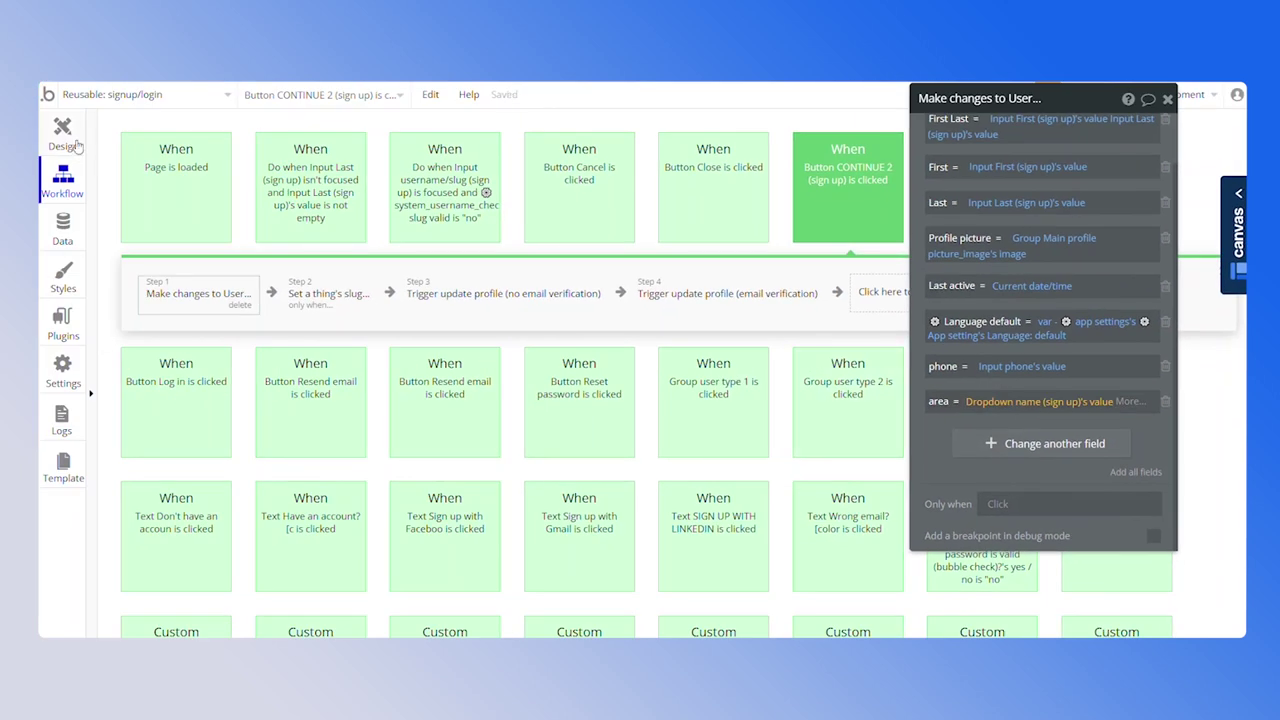
Rename the Area dropdown element on the page to 'Dropdown area'
{"action": "left_click", "coordinate": [66, 140]}
{"action": "left_click", "coordinate": [703, 289]}
{"action": "left_click_drag", "start_coordinate": [985, 97], "coordinate": [1193, 107]}
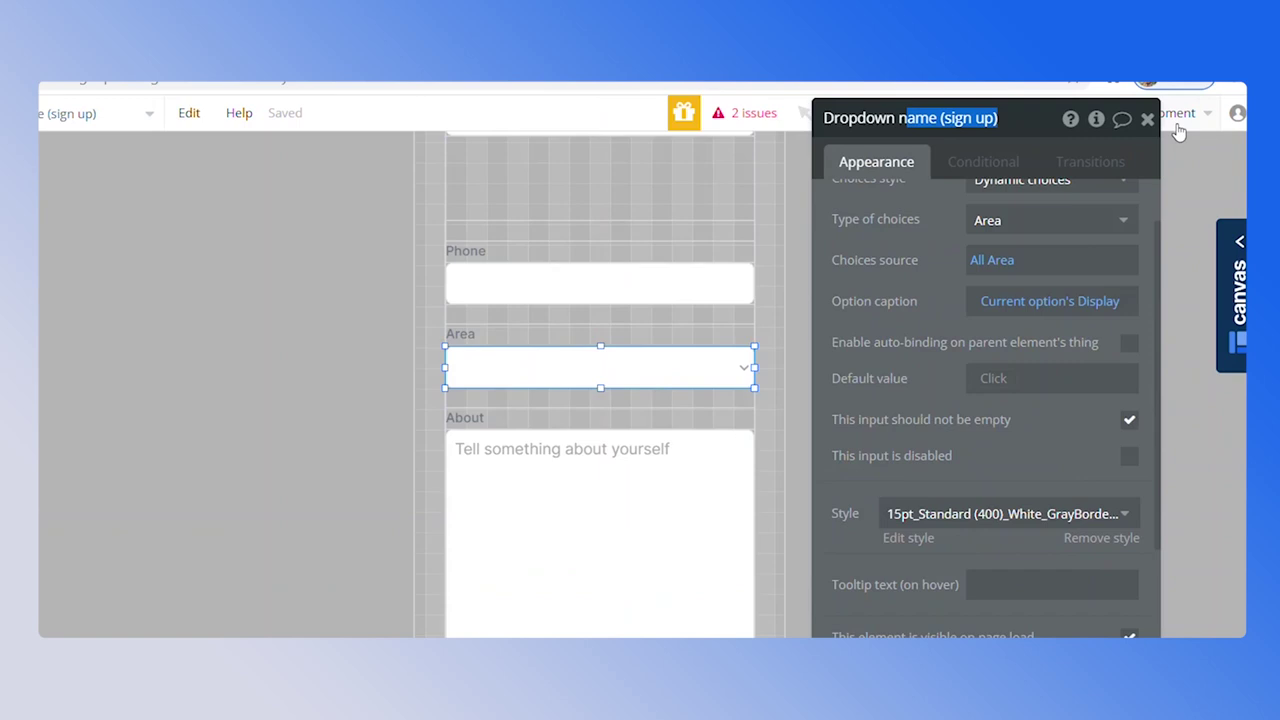
{"action": "key", "text": "BackSpace"}
{"action": "key", "text": "BackSpace"}
{"action": "type", "text": "area"}
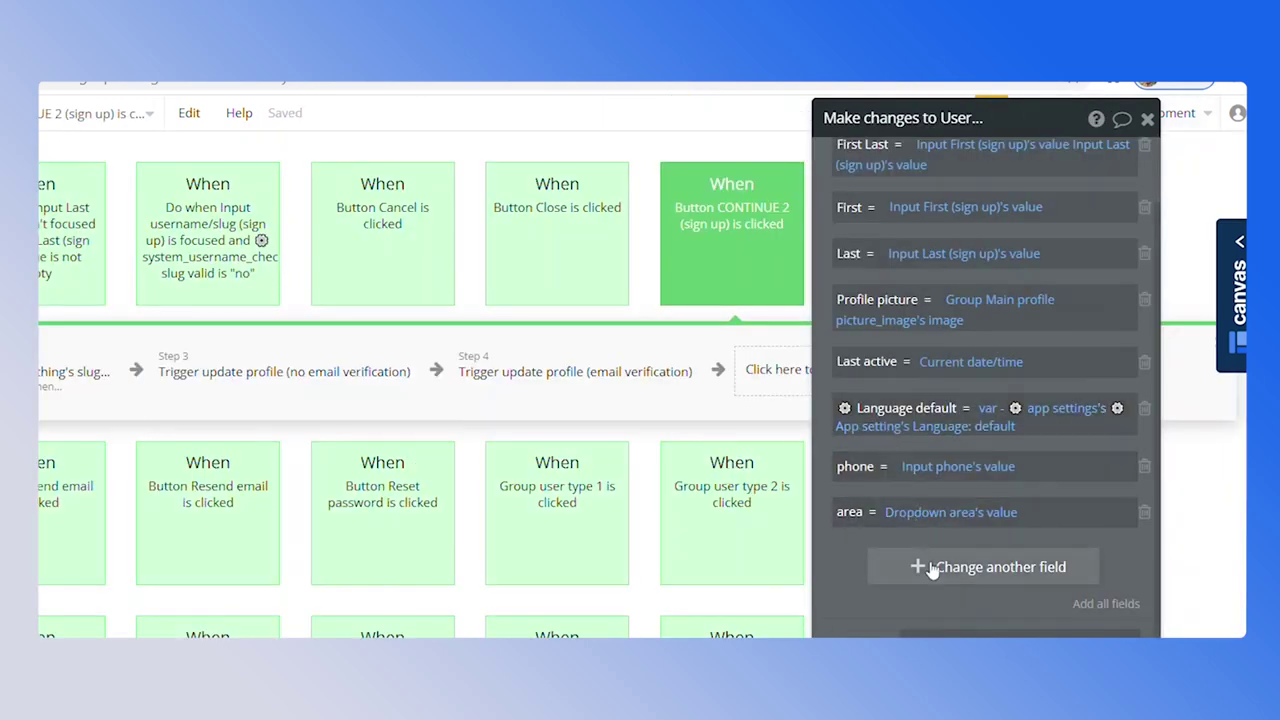
Add the User's about field, sourced from the MultilineInput About element's value
{"action": "left_click", "coordinate": [929, 567]}
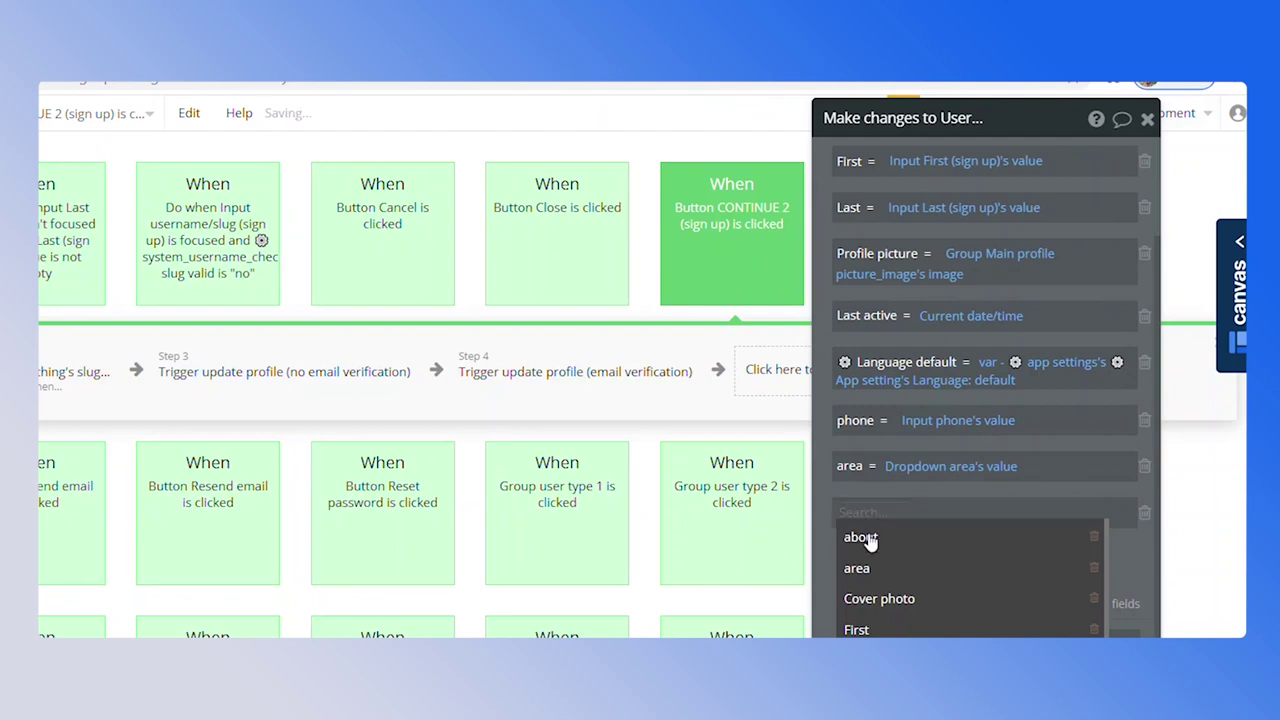
{"action": "left_click", "coordinate": [866, 535]}
{"action": "left_click", "coordinate": [986, 405]}
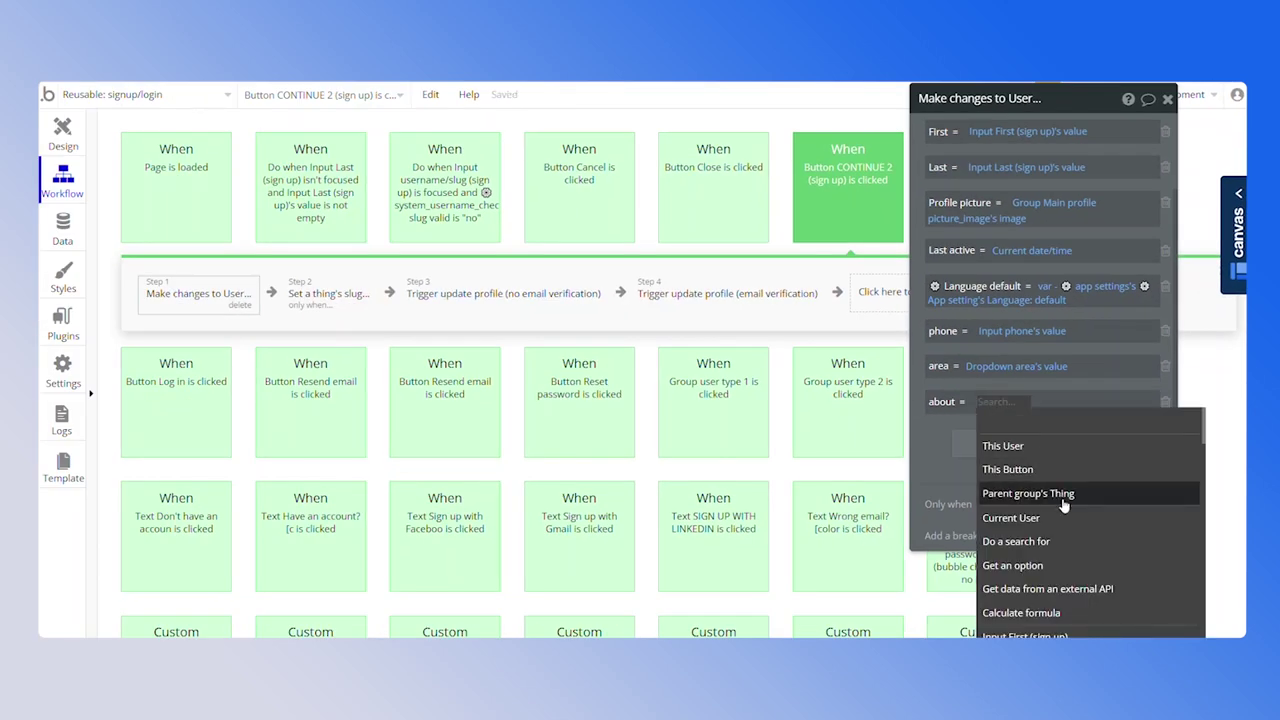
{"action": "scroll", "coordinate": [1065, 506], "scroll_direction": "down", "scroll_amount": 3}
{"action": "left_click", "coordinate": [1005, 574]}
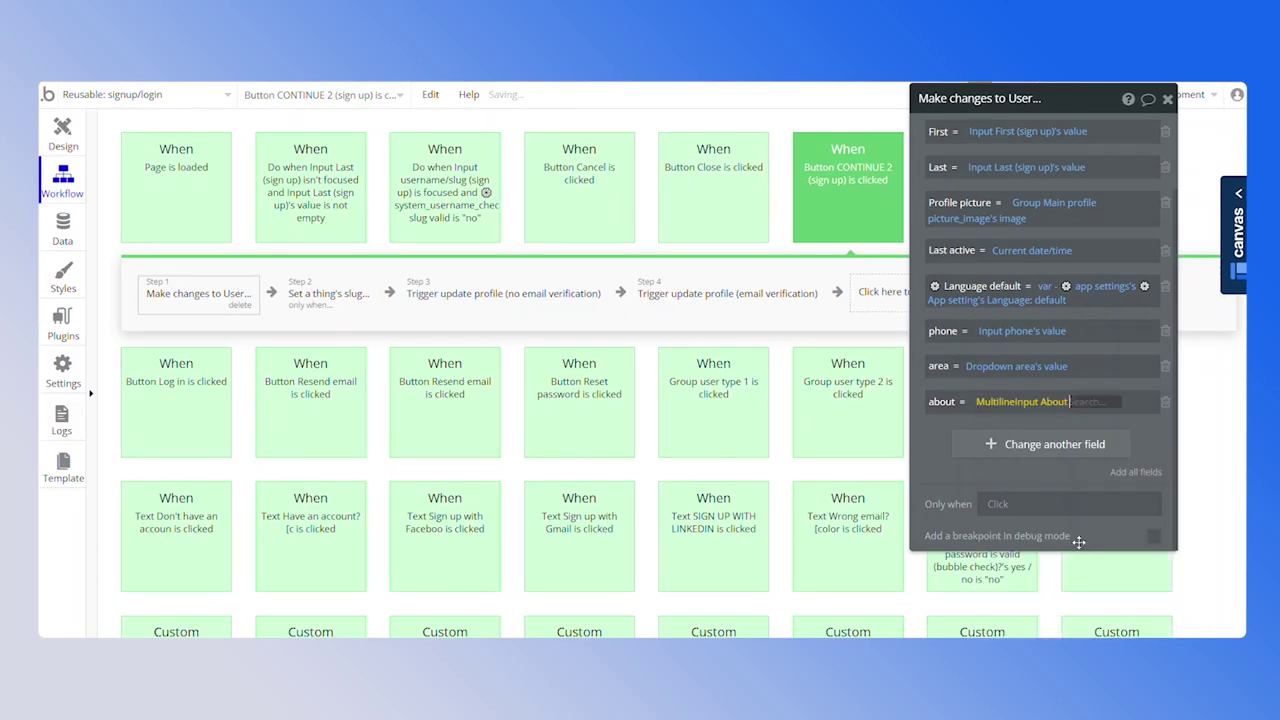
{"action": "left_click", "coordinate": [1094, 424]}
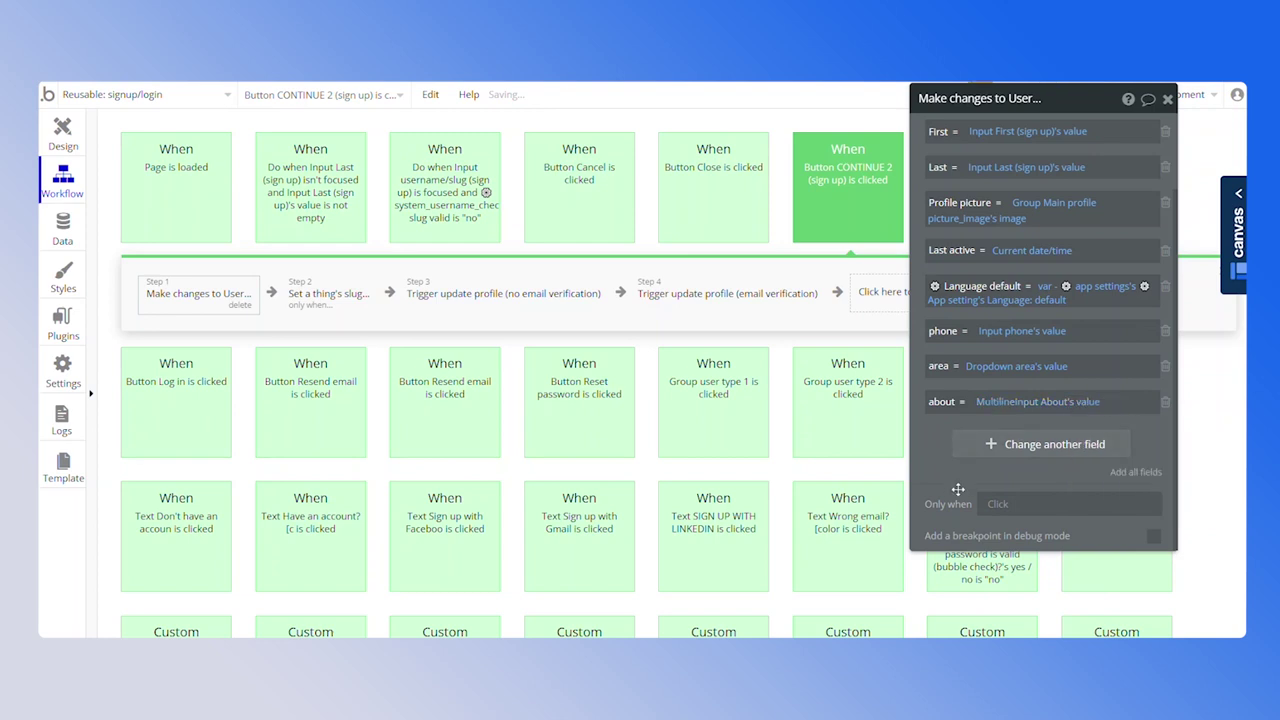
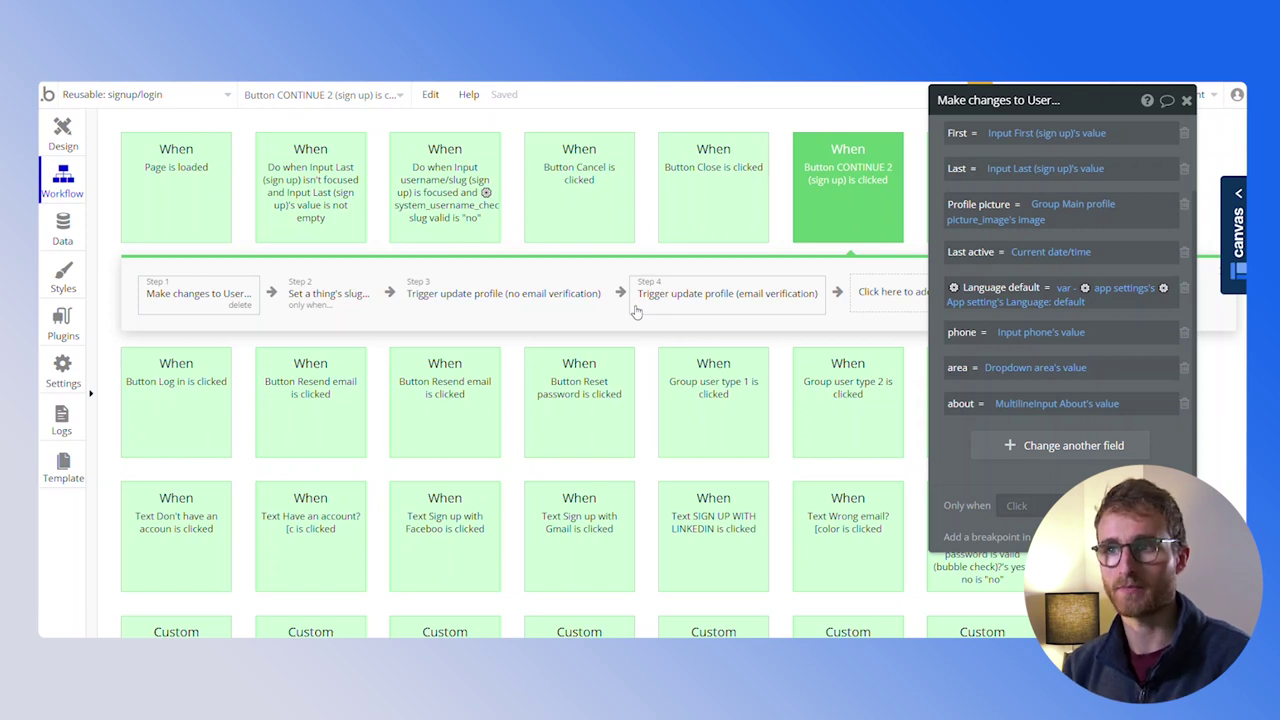
Follow the Step 3 profile update action to the custom event it triggers
{"action": "left_click", "coordinate": [452, 308]}
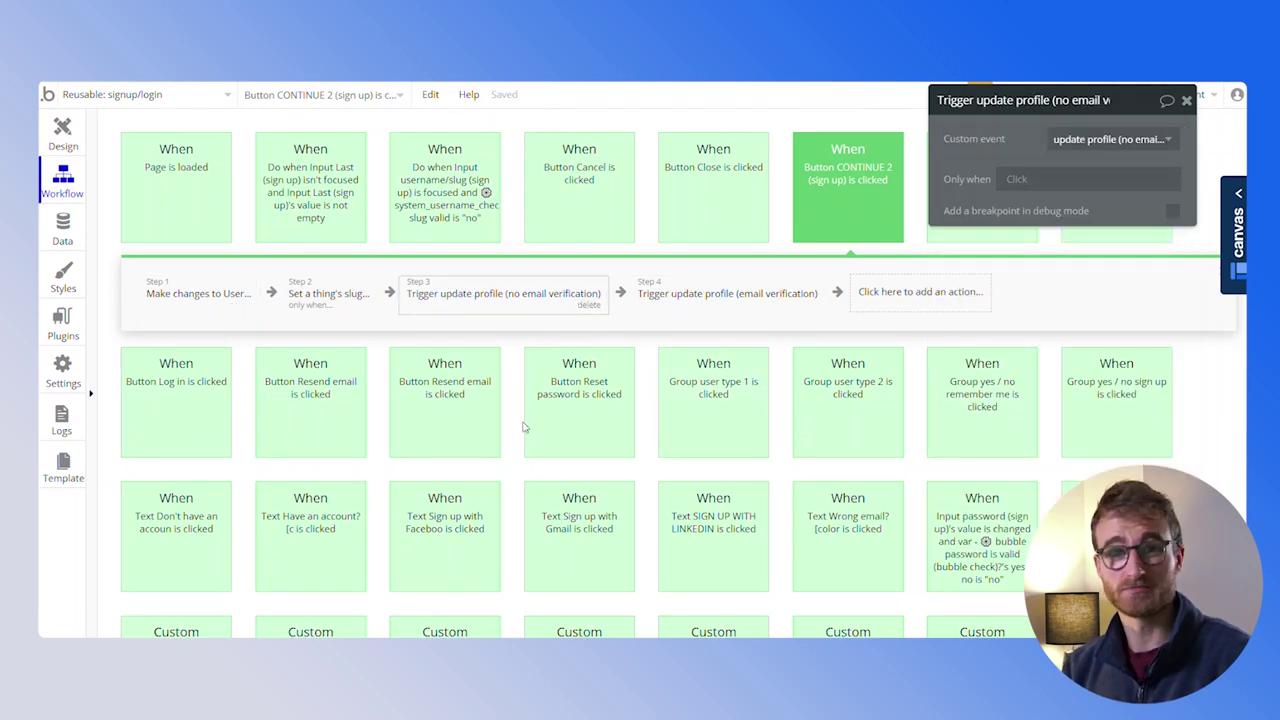
{"action": "scroll", "coordinate": [522, 427], "scroll_direction": "down", "scroll_amount": 3}
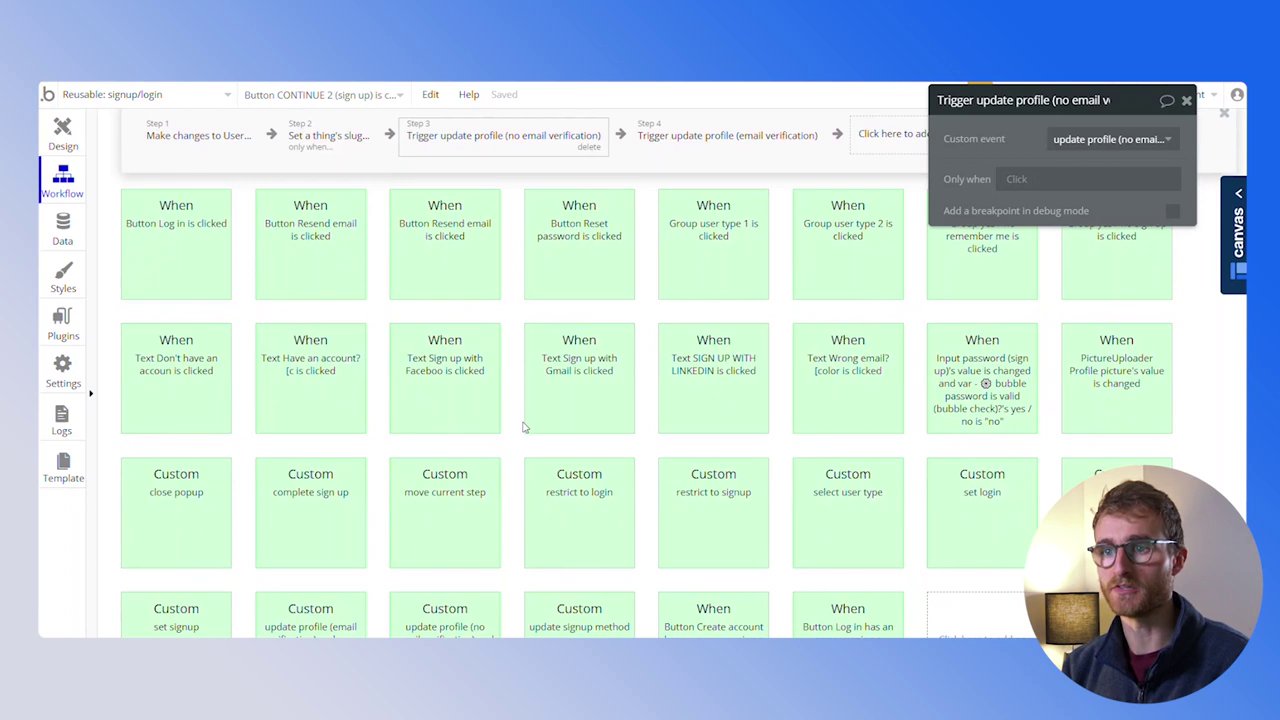
{"action": "scroll", "coordinate": [522, 427], "scroll_direction": "up", "scroll_amount": 3}
{"action": "right_click", "coordinate": [513, 293]}
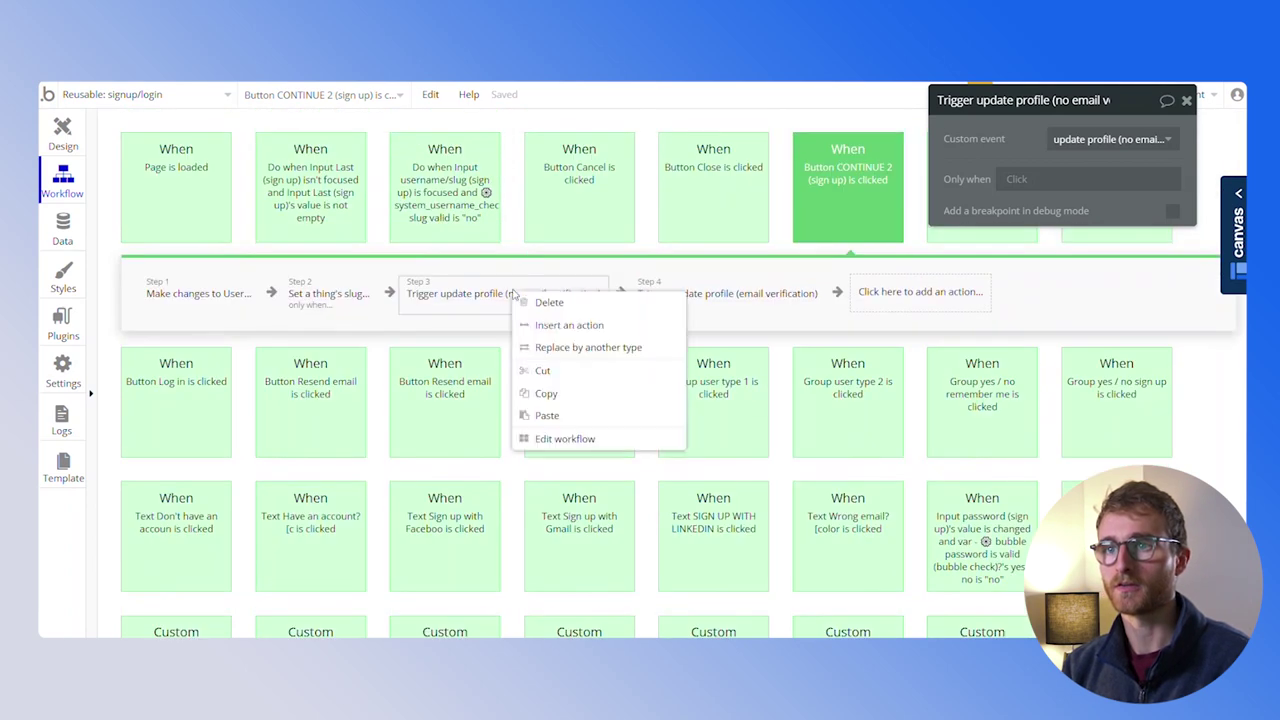
{"action": "left_click", "coordinate": [562, 443]}
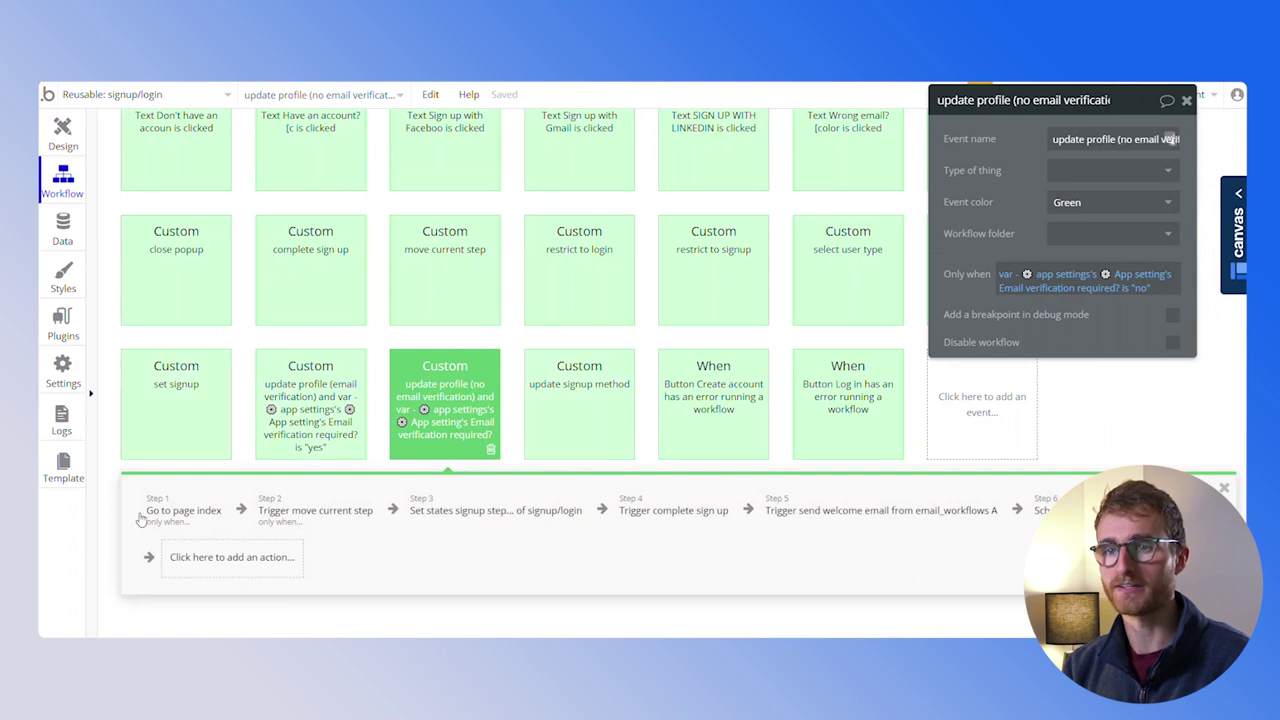
Check the 'Go to page index' redirect, then switch to the index page's workflows
{"action": "left_click", "coordinate": [182, 511]}
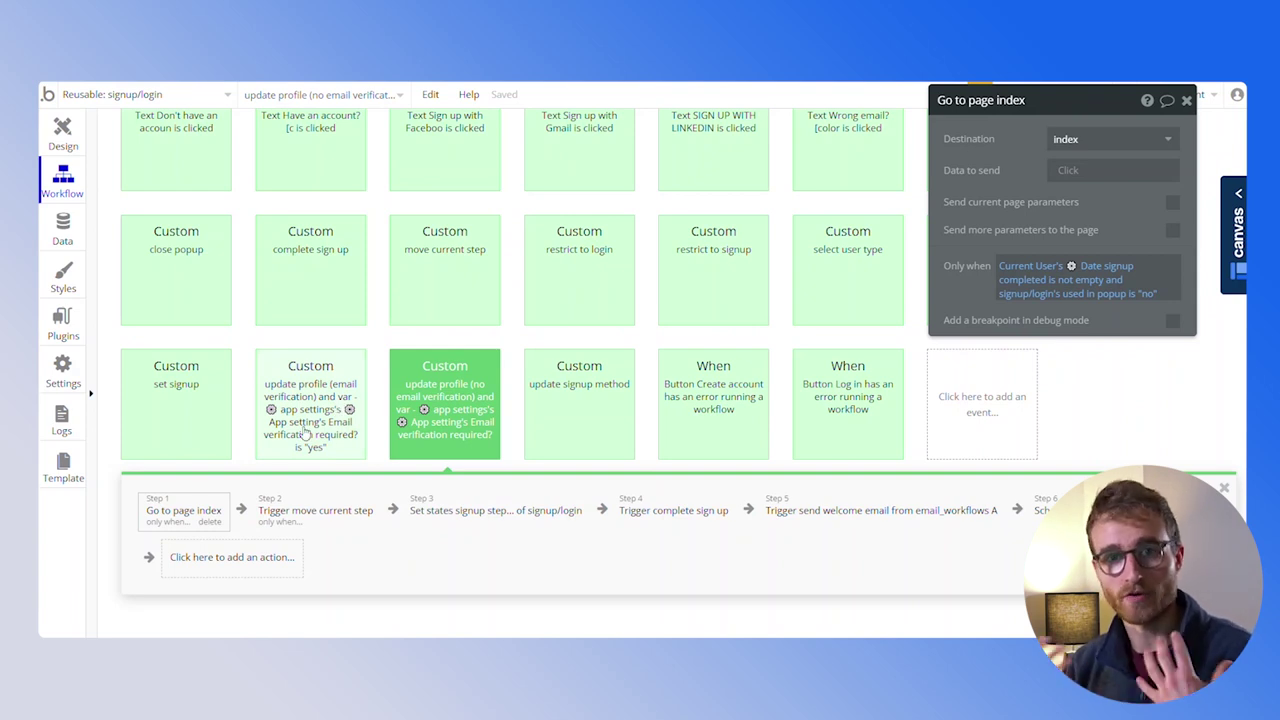
{"action": "left_click", "coordinate": [126, 93]}
{"action": "left_click", "coordinate": [113, 157]}
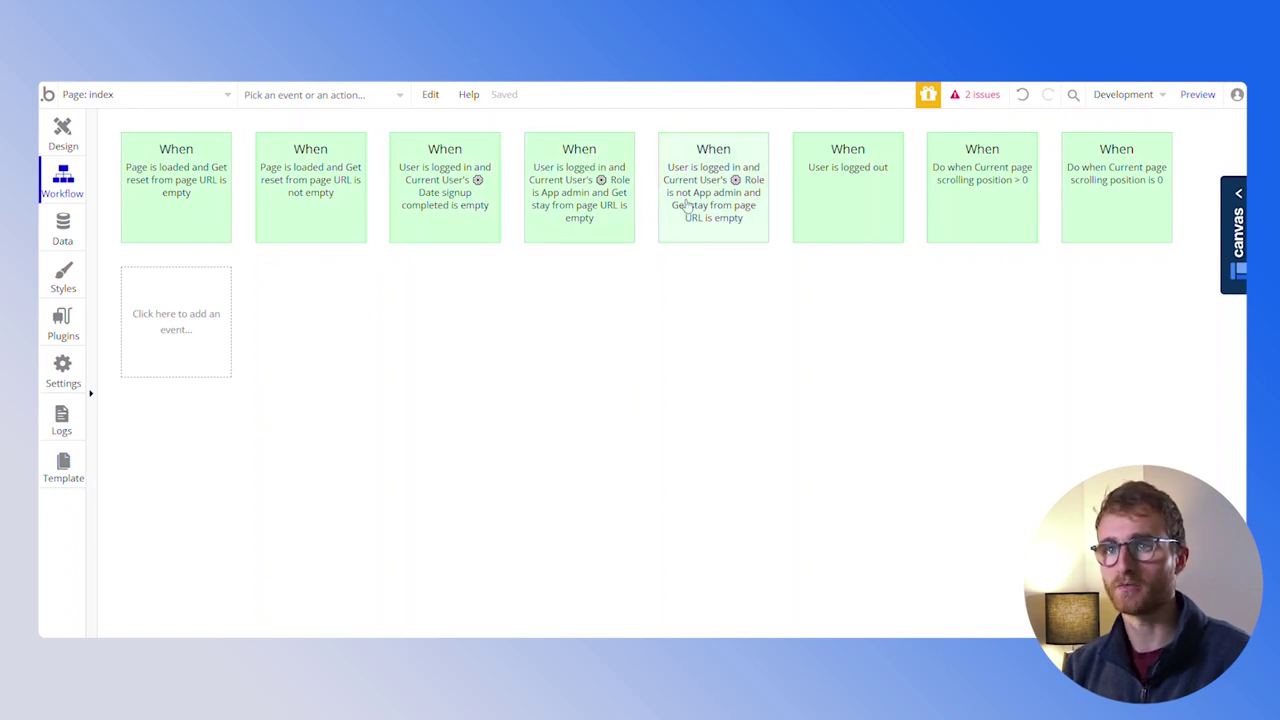
Change the non-admin 'User is logged in' Go to page destination to find and delete stay=yes
{"action": "left_click", "coordinate": [707, 215]}
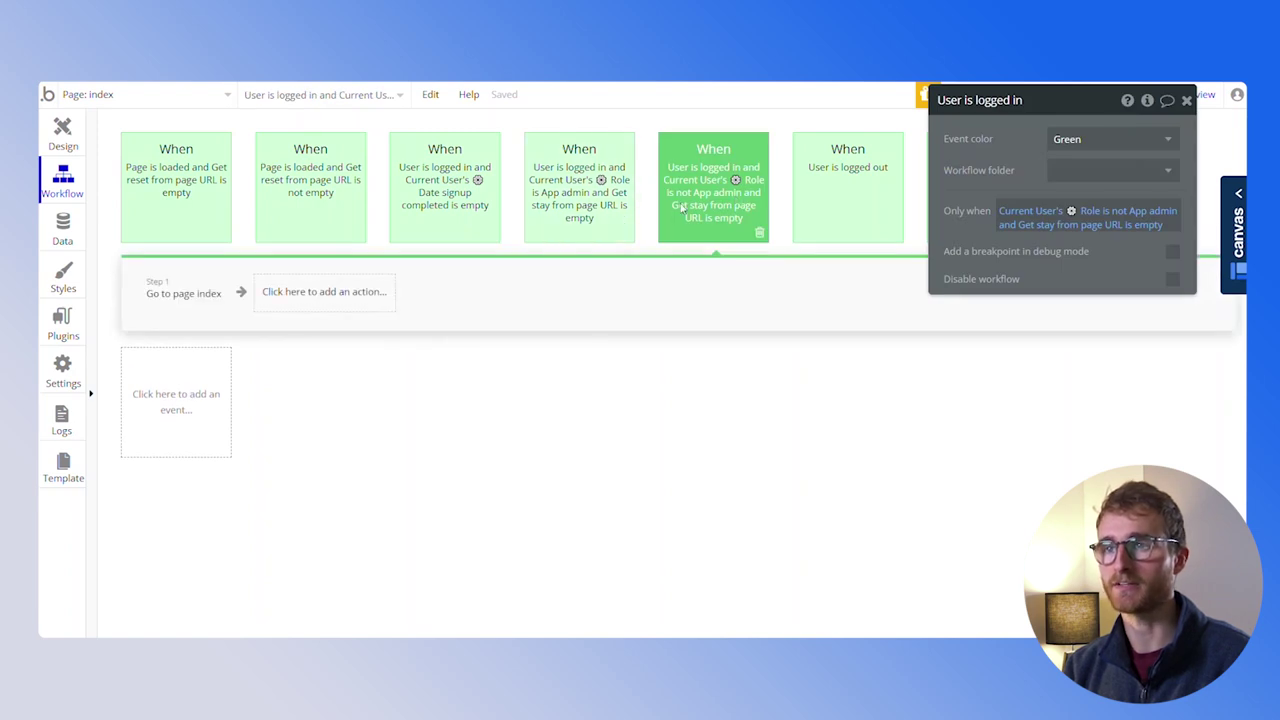
{"action": "left_click", "coordinate": [577, 184]}
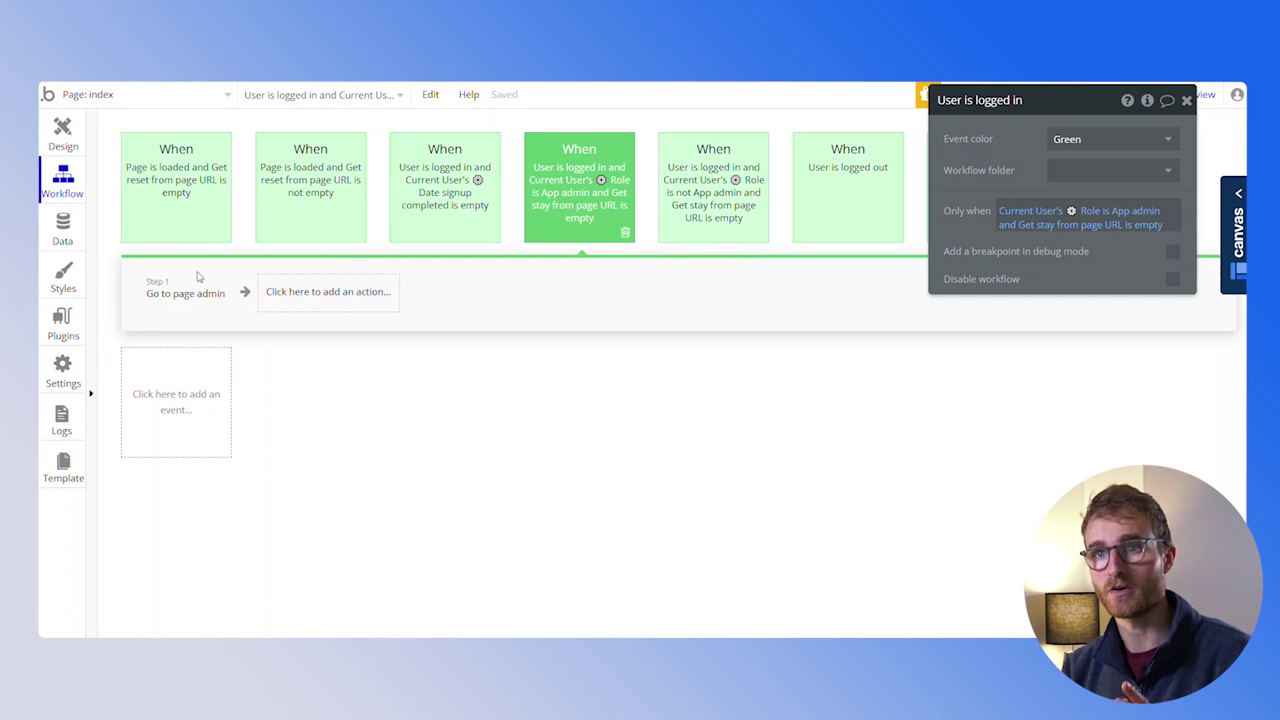
{"action": "left_click", "coordinate": [610, 205]}
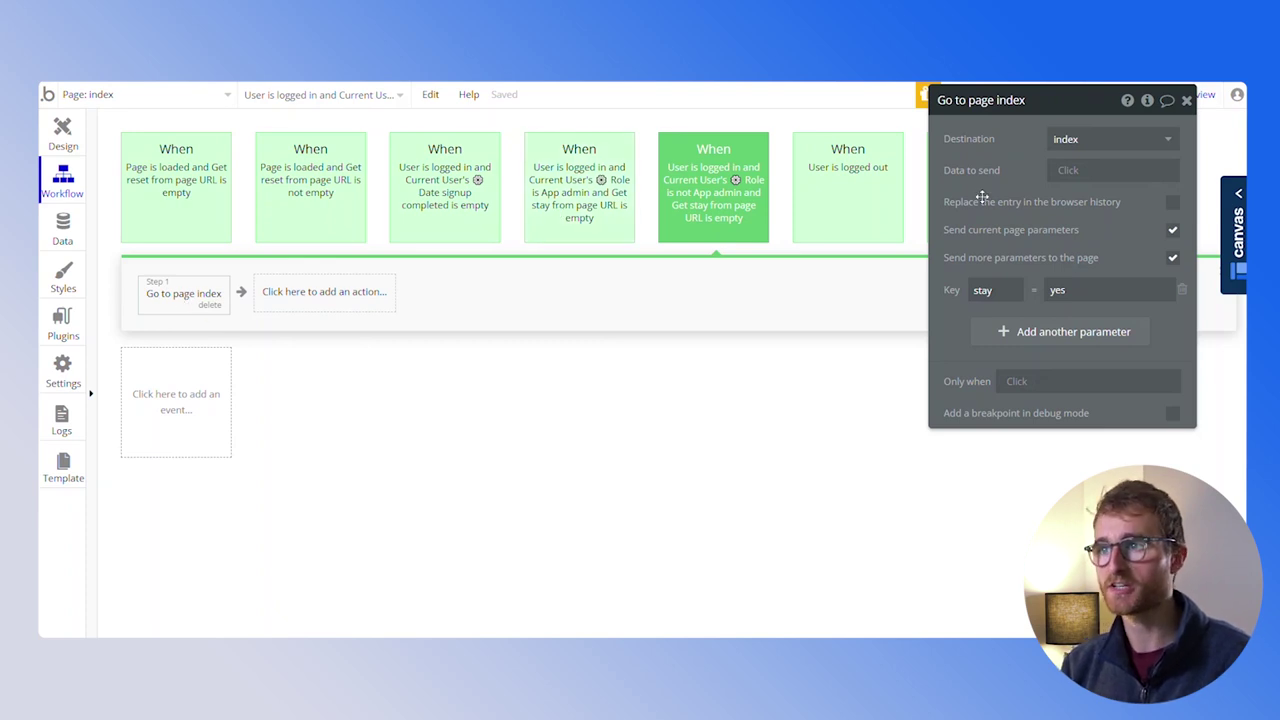
{"action": "left_click", "coordinate": [887, 245]}
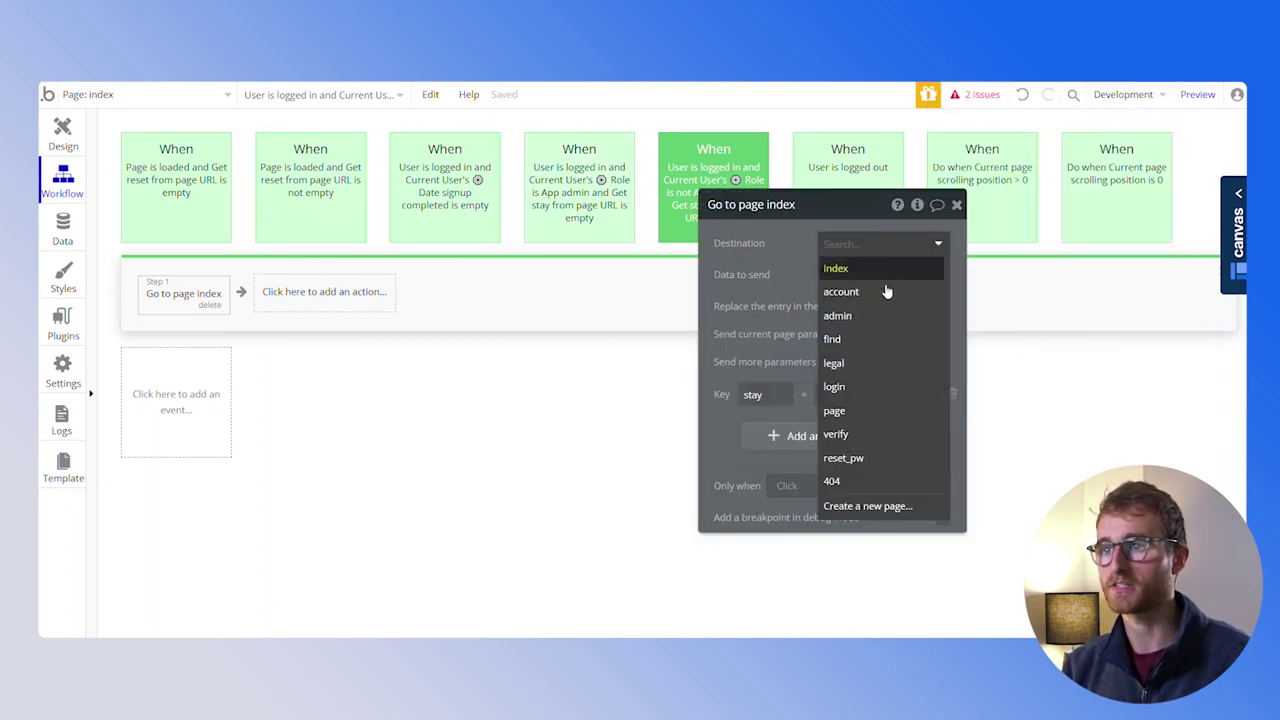
{"action": "left_click", "coordinate": [878, 338]}
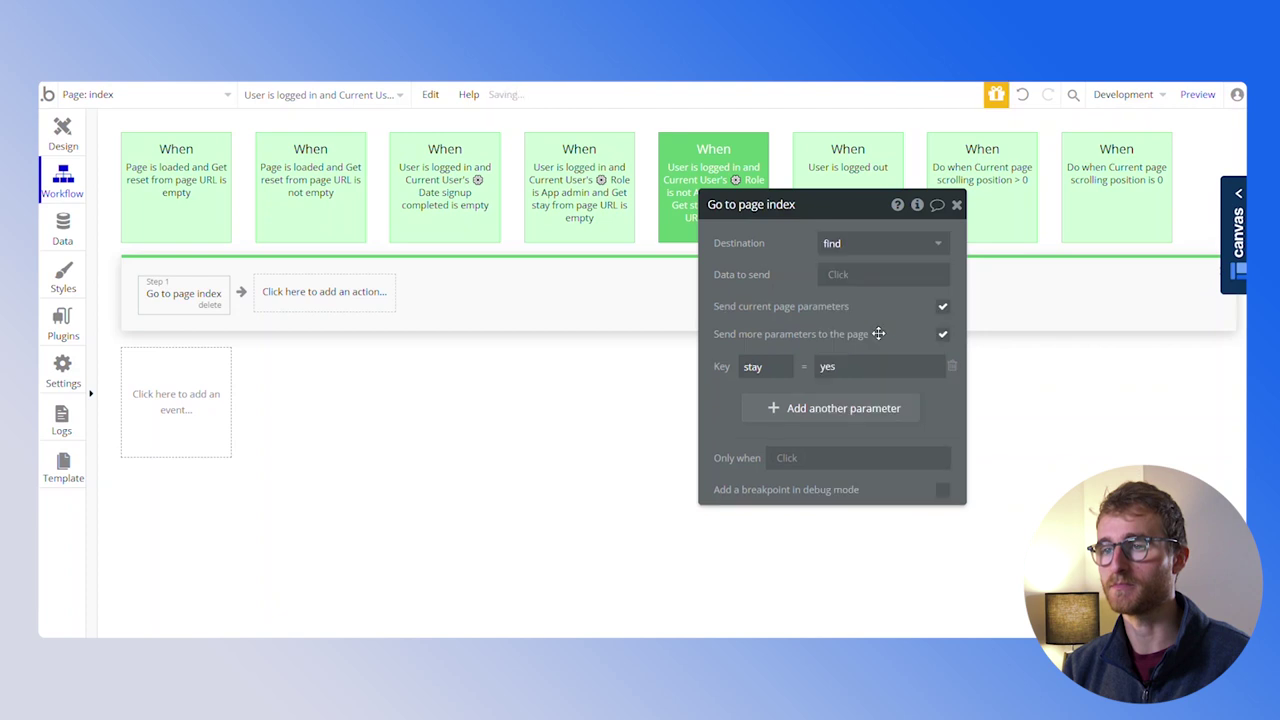
{"action": "left_click", "coordinate": [951, 368]}
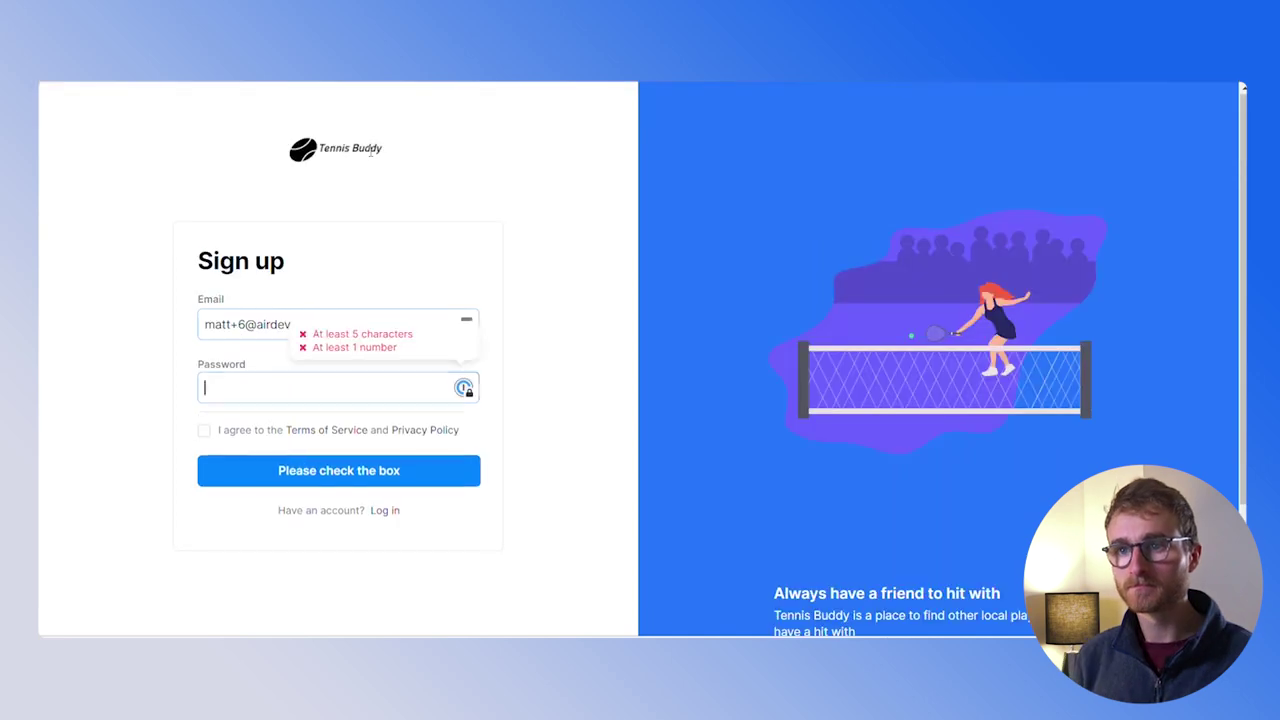
Sign up with the pasted credentials and enter the new user's first and last name
{"action": "key", "text": "ctrl+v"}
{"action": "left_click", "coordinate": [223, 472]}
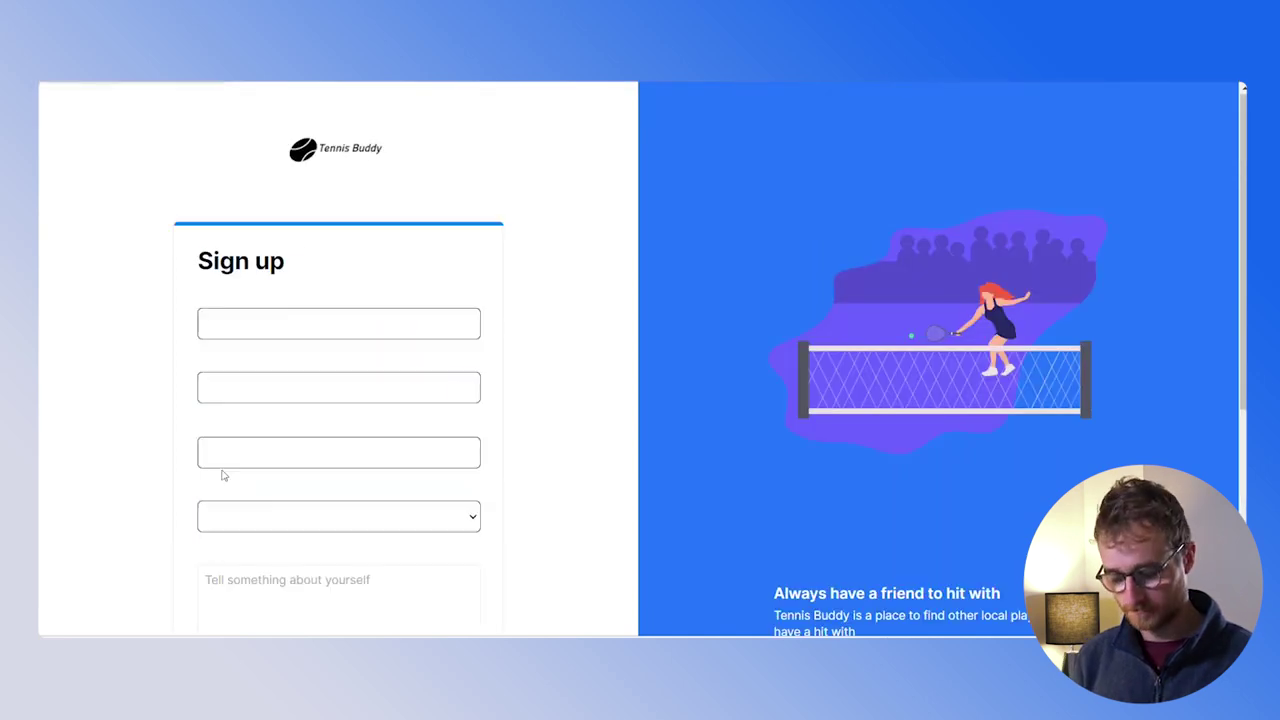
{"action": "key", "text": "Tab"}
{"action": "key", "text": "Tab"}
Add a phone number, choose area North, and submit to land on the find page's list
{"action": "type", "text": "34234234"}
{"action": "left_click", "coordinate": [258, 515]}
{"action": "left_click", "coordinate": [258, 540]}
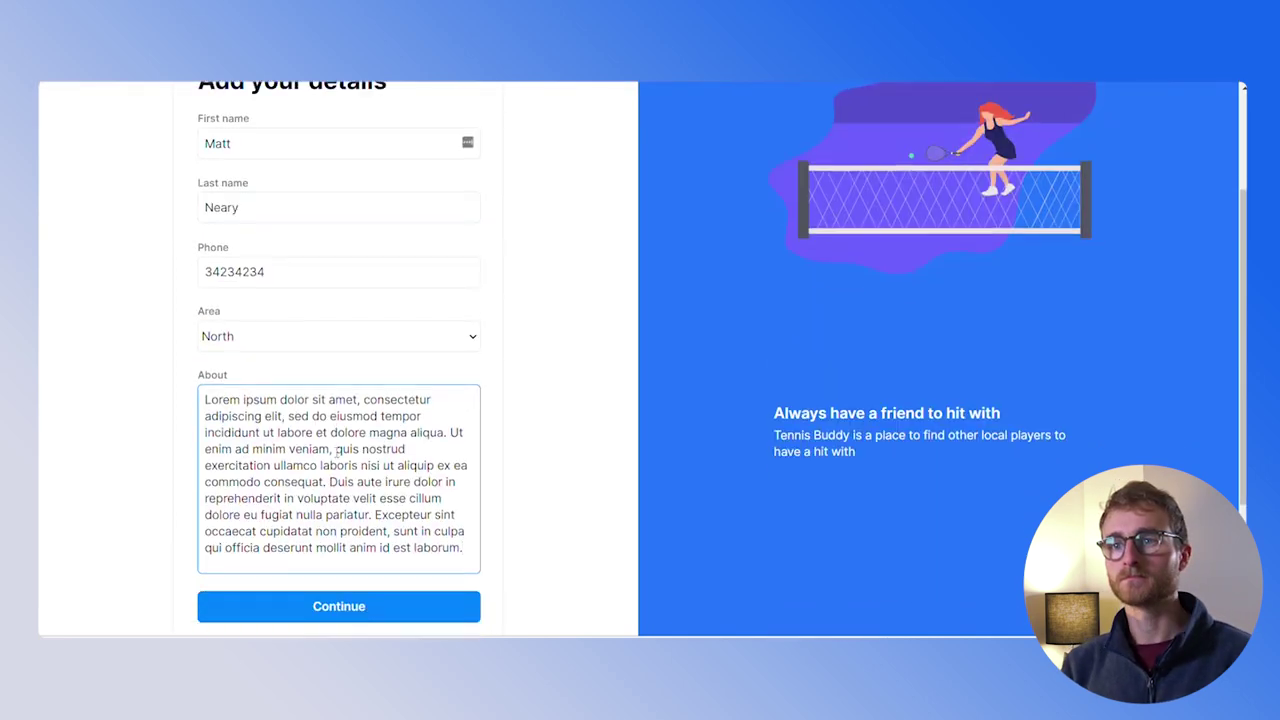
{"action": "left_click", "coordinate": [369, 553]}
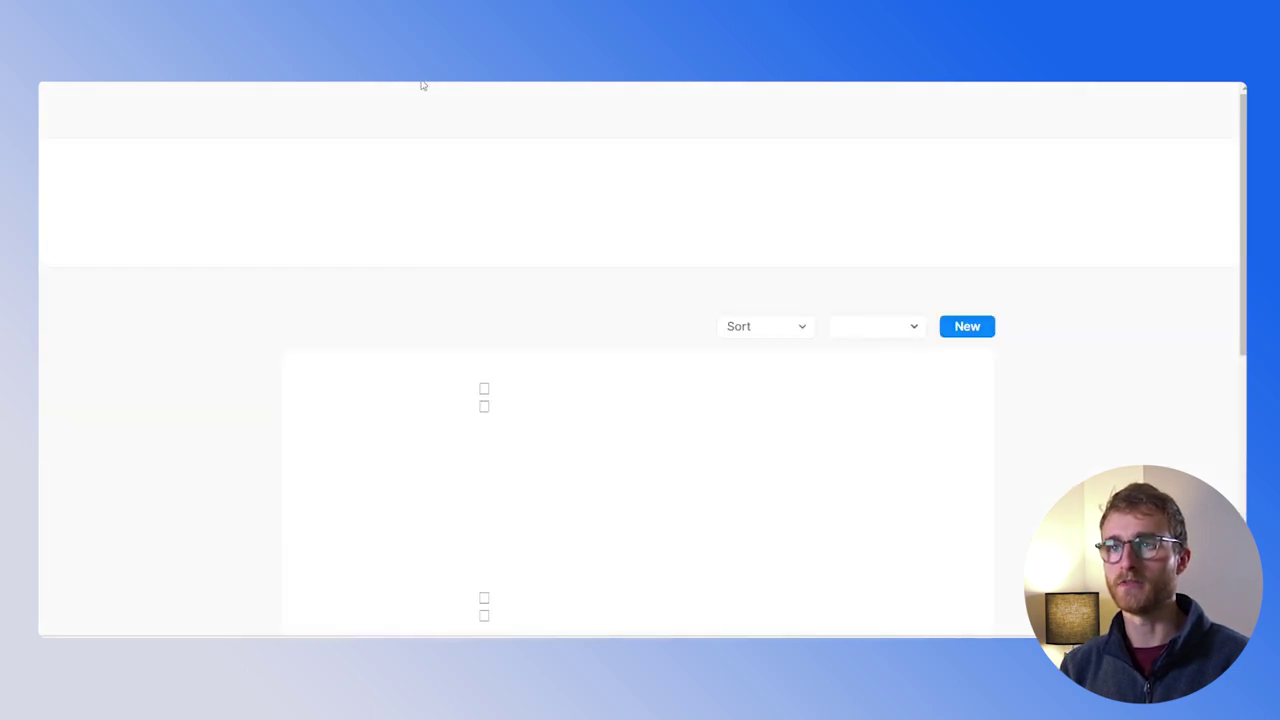
{"action": "scroll", "coordinate": [391, 305], "scroll_direction": "down", "scroll_amount": 5}
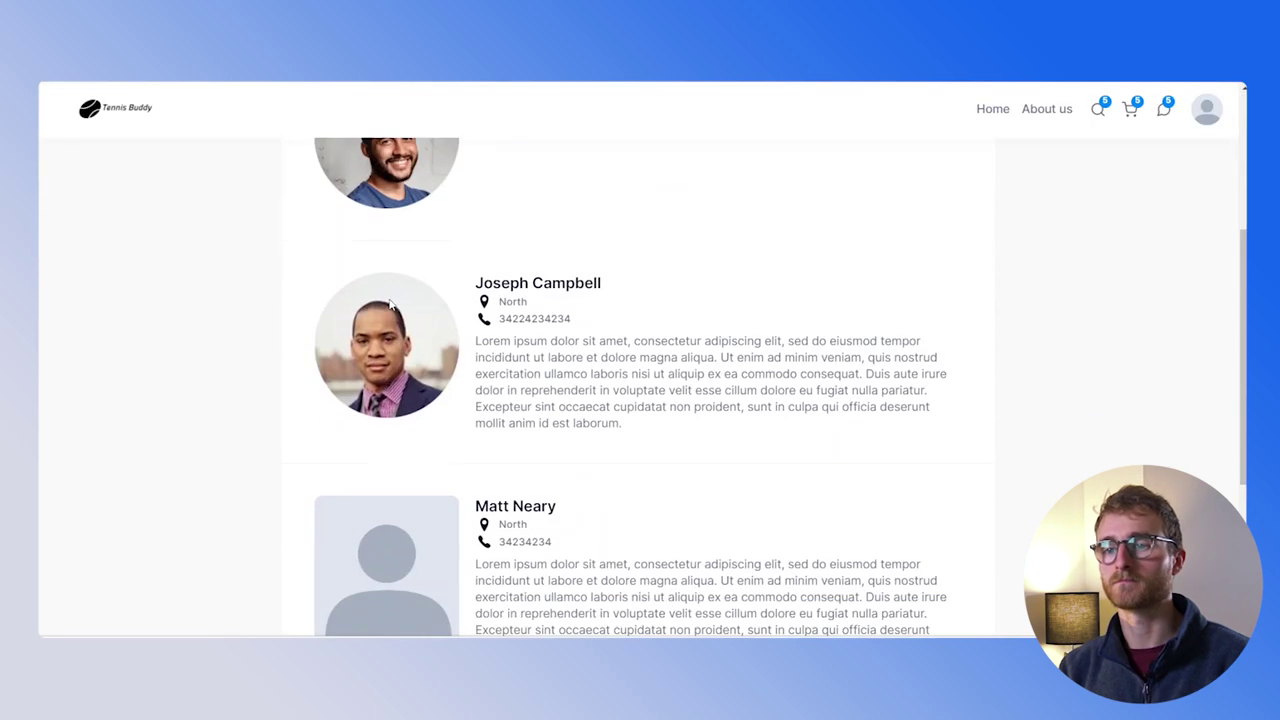
{"action": "scroll", "coordinate": [391, 305], "scroll_direction": "up", "scroll_amount": 2}
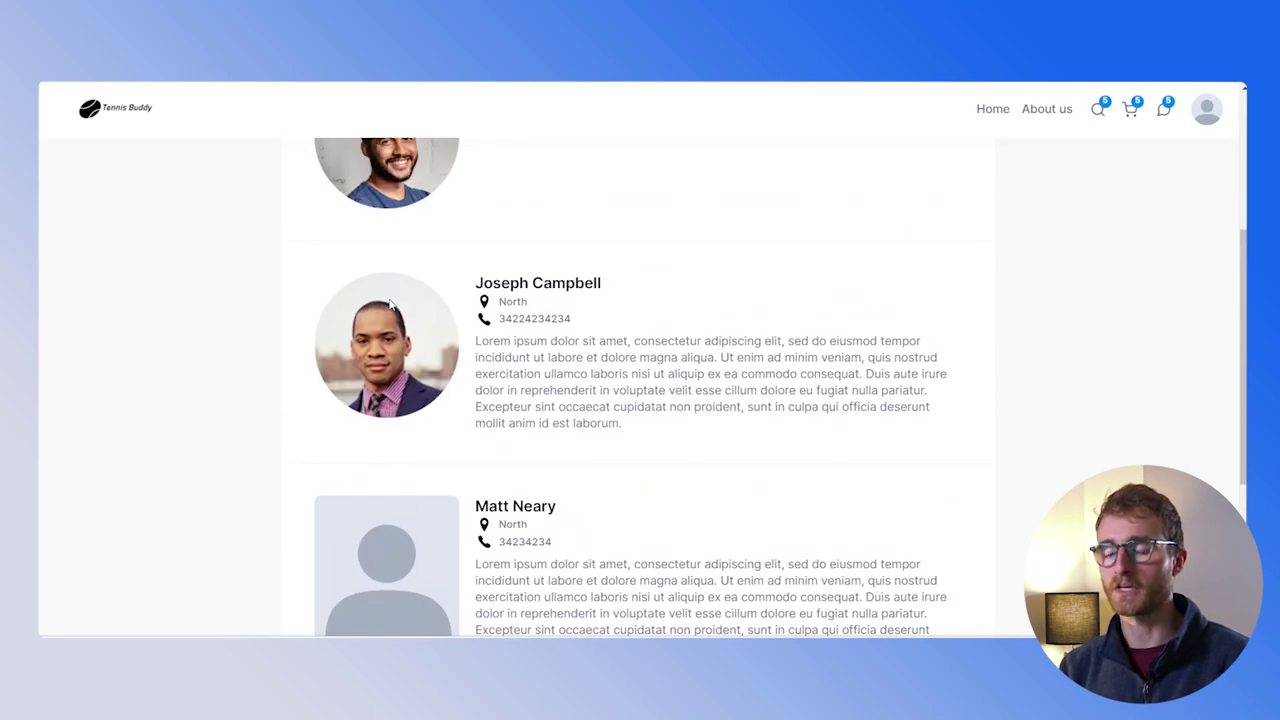
{"action": "scroll", "coordinate": [380, 360], "scroll_direction": "down", "scroll_amount": 1}
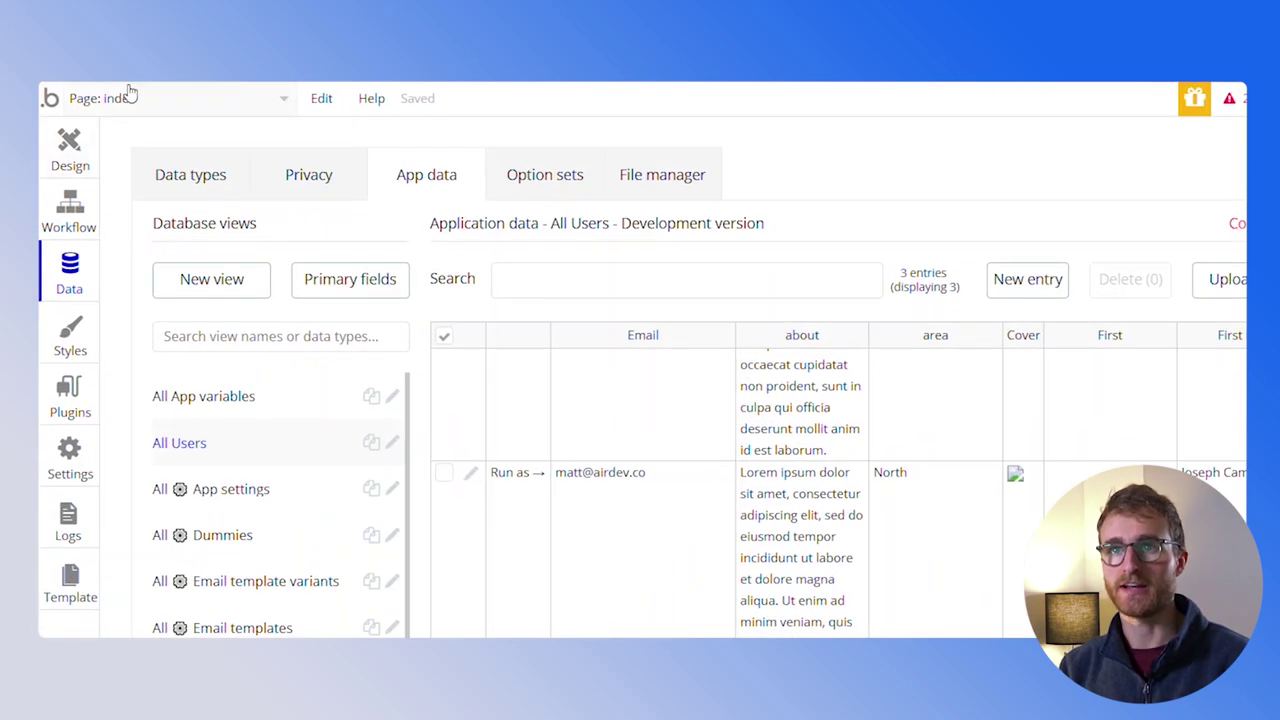
In the signup/login reusable, tick 'visible on page load' for step # 2's Group Collapsible user profile image
{"action": "left_click", "coordinate": [128, 95]}
{"action": "left_click", "coordinate": [430, 489]}
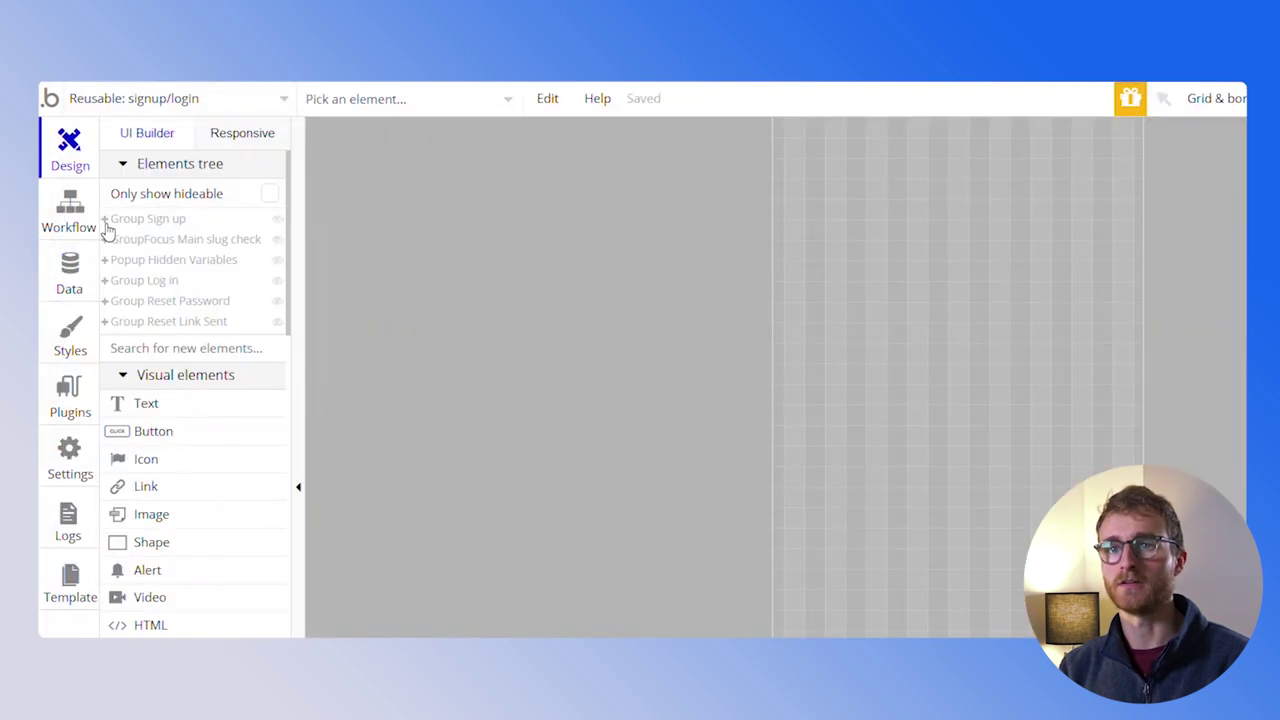
{"action": "left_click", "coordinate": [104, 220]}
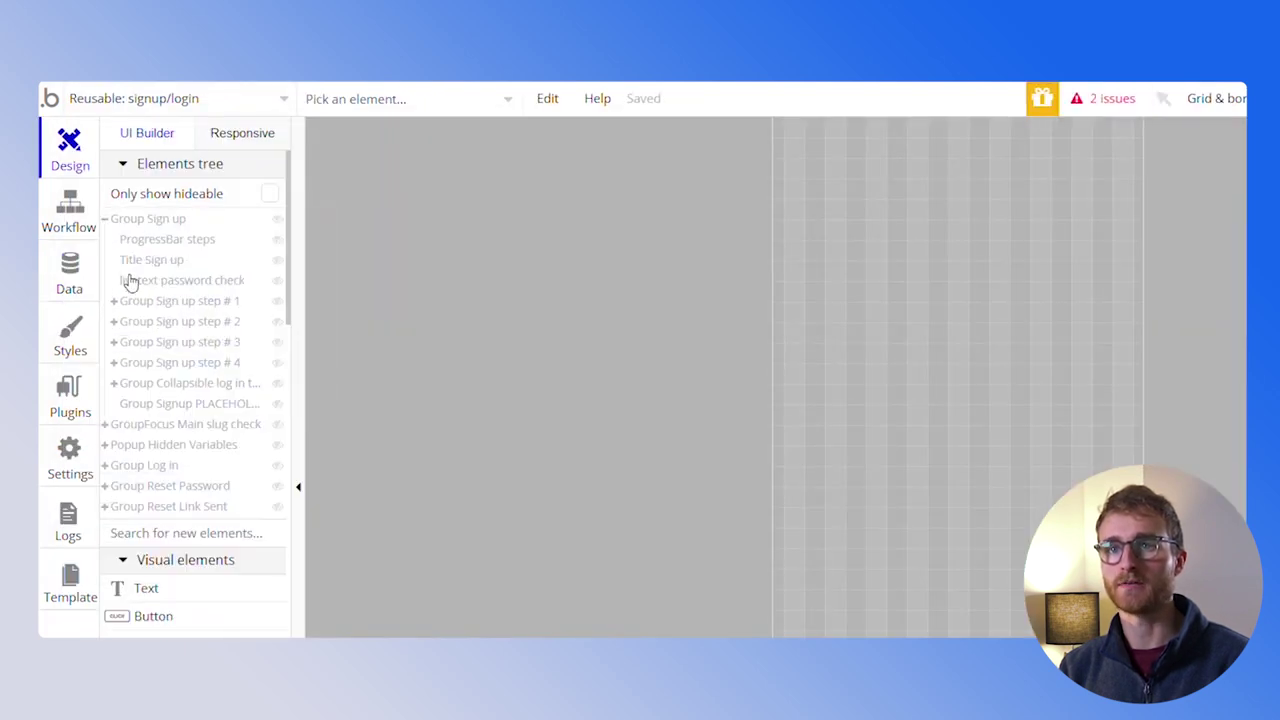
{"action": "left_click", "coordinate": [139, 328]}
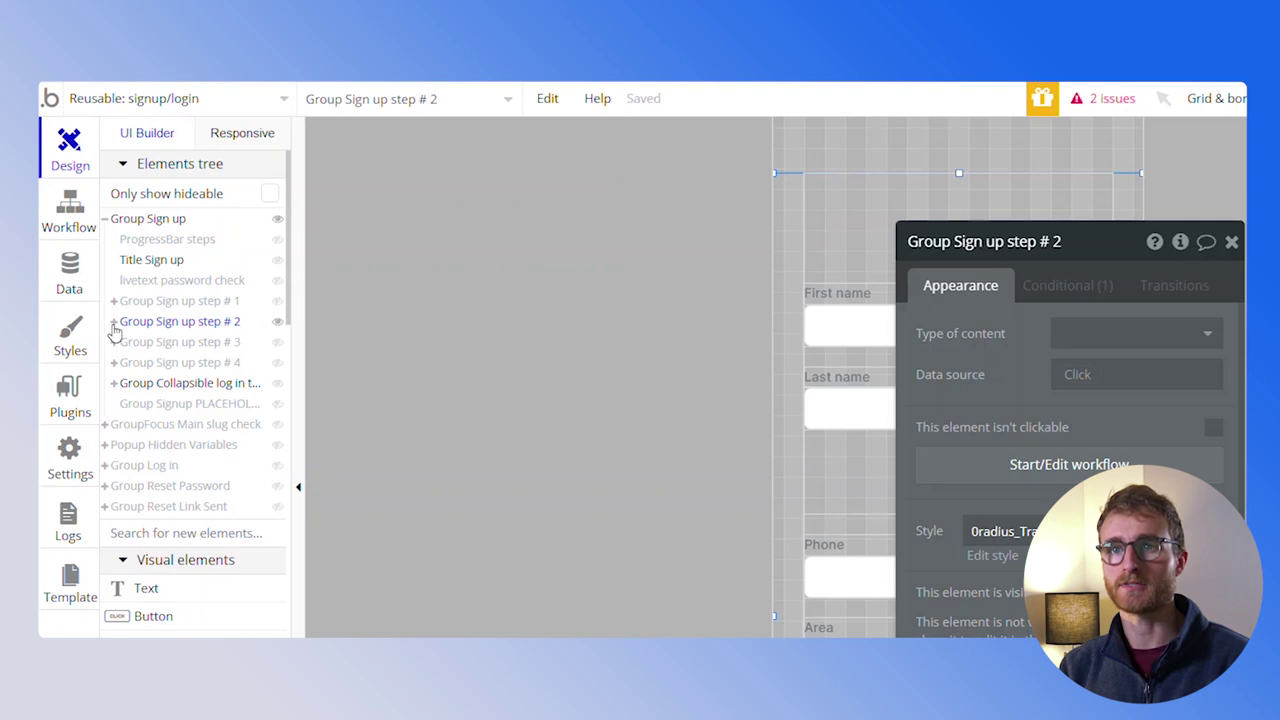
{"action": "left_click", "coordinate": [114, 324]}
{"action": "left_click", "coordinate": [136, 298]}
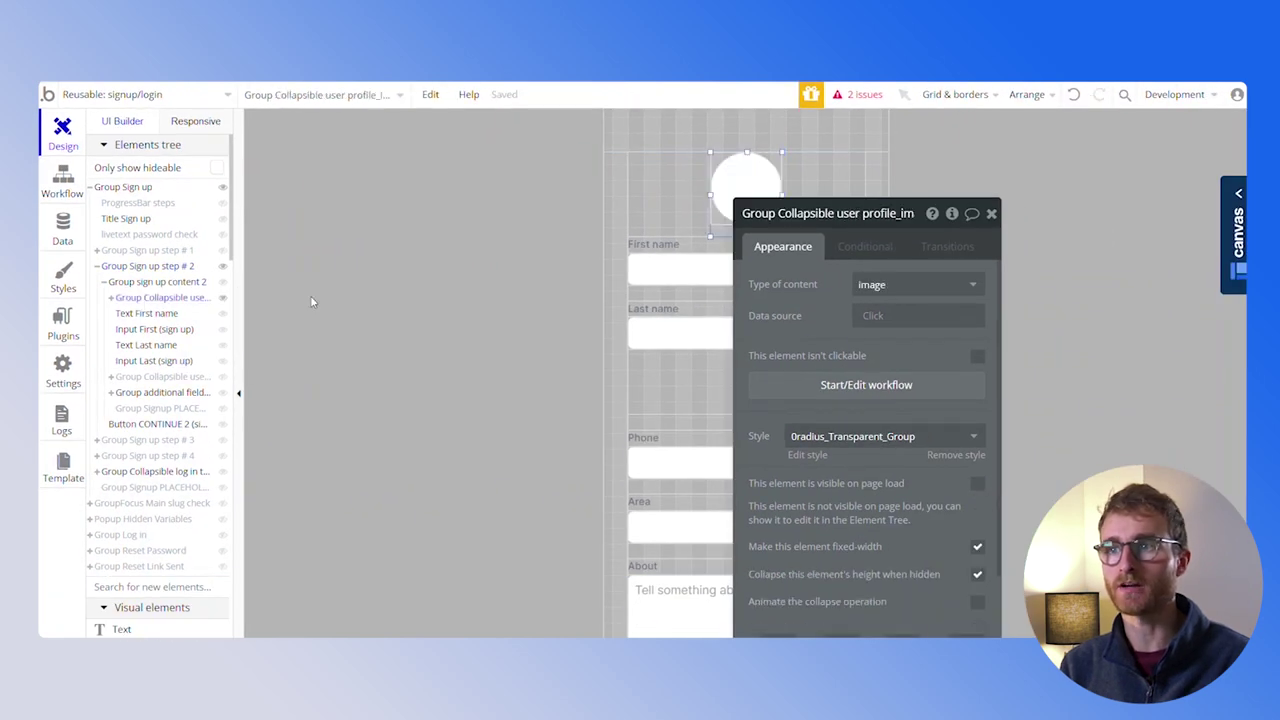
{"action": "left_click", "coordinate": [746, 190]}
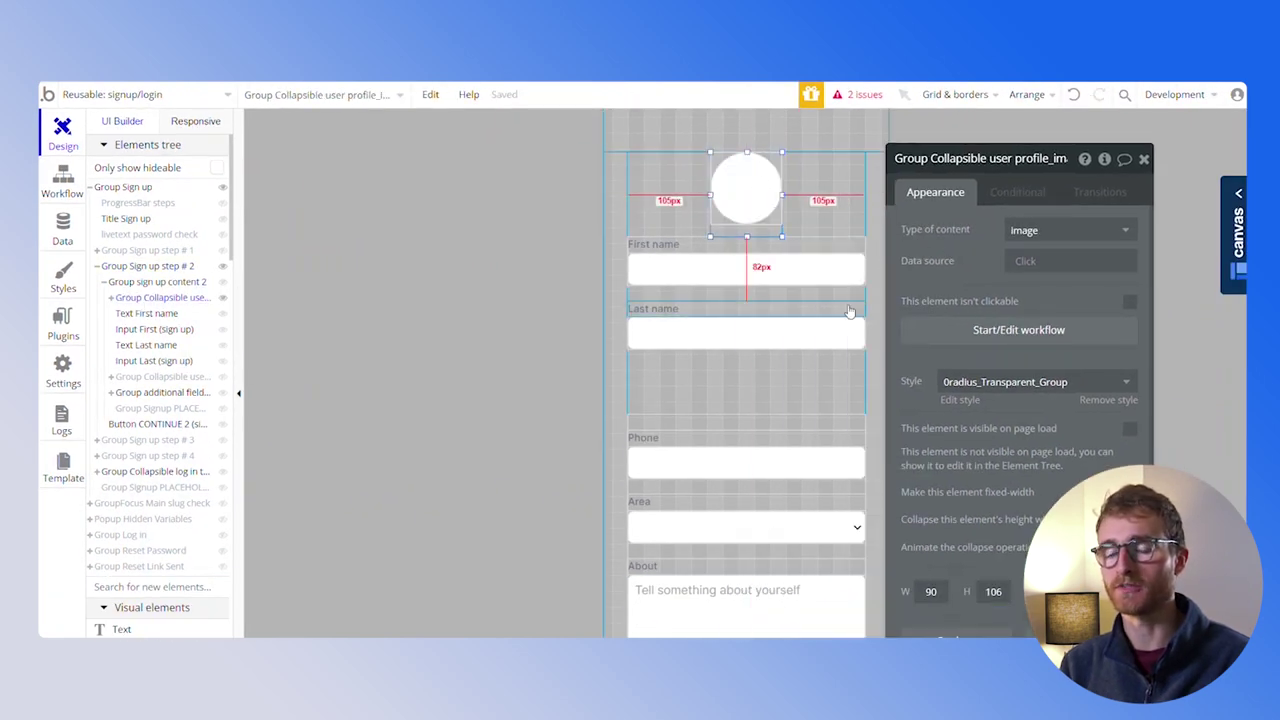
{"action": "left_click", "coordinate": [1130, 431]}
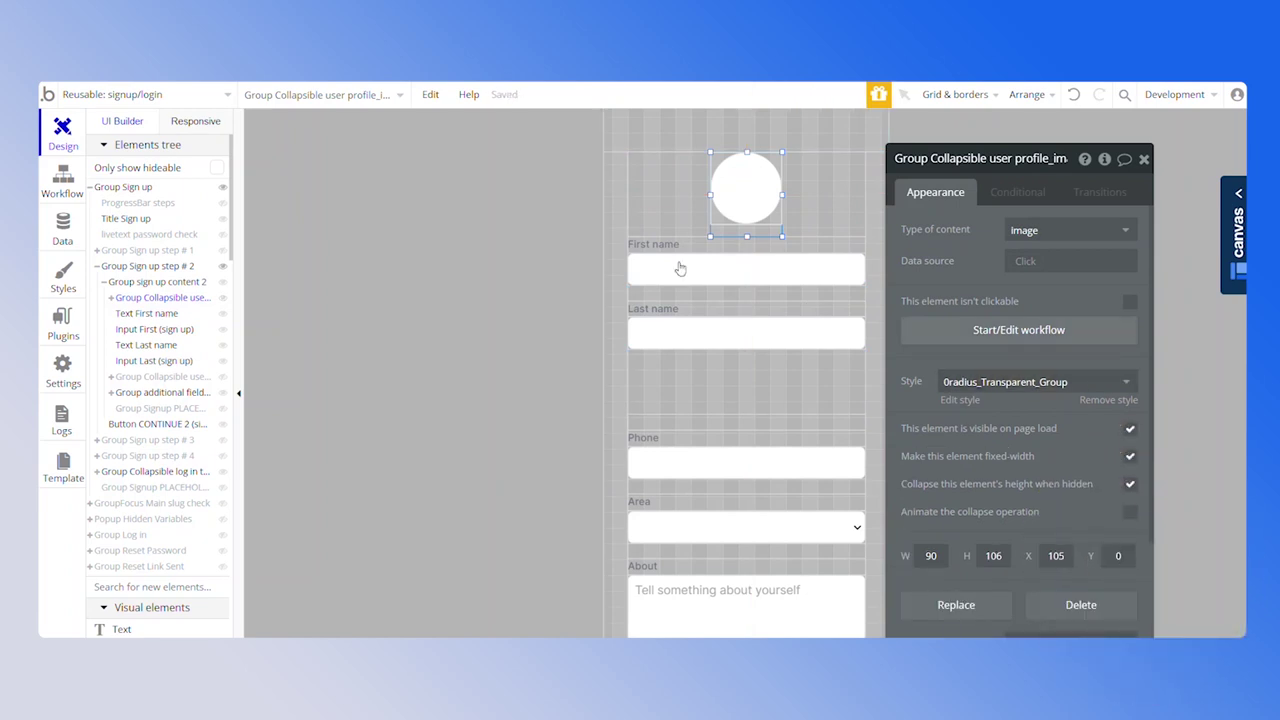
Inspect the CONTINUE 2 workflow's step that saves the user's details
{"action": "left_click", "coordinate": [52, 188]}
{"action": "left_click", "coordinate": [848, 175]}
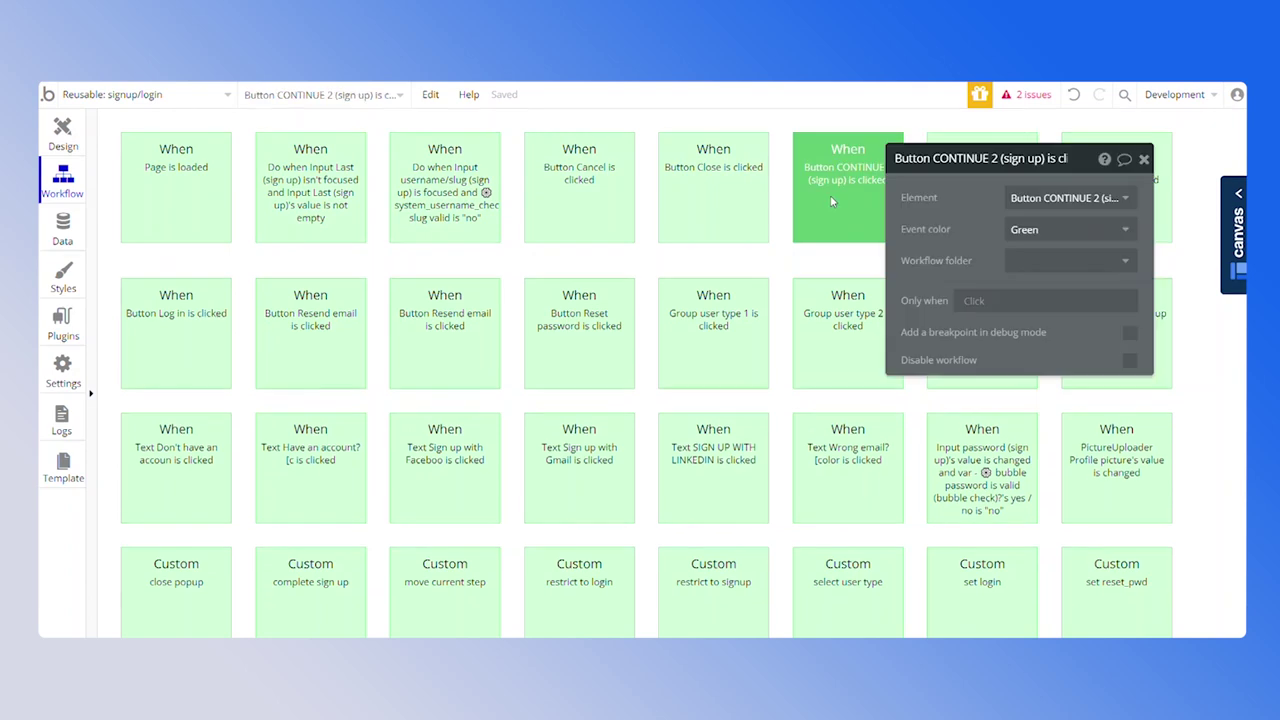
{"action": "left_click", "coordinate": [185, 298]}
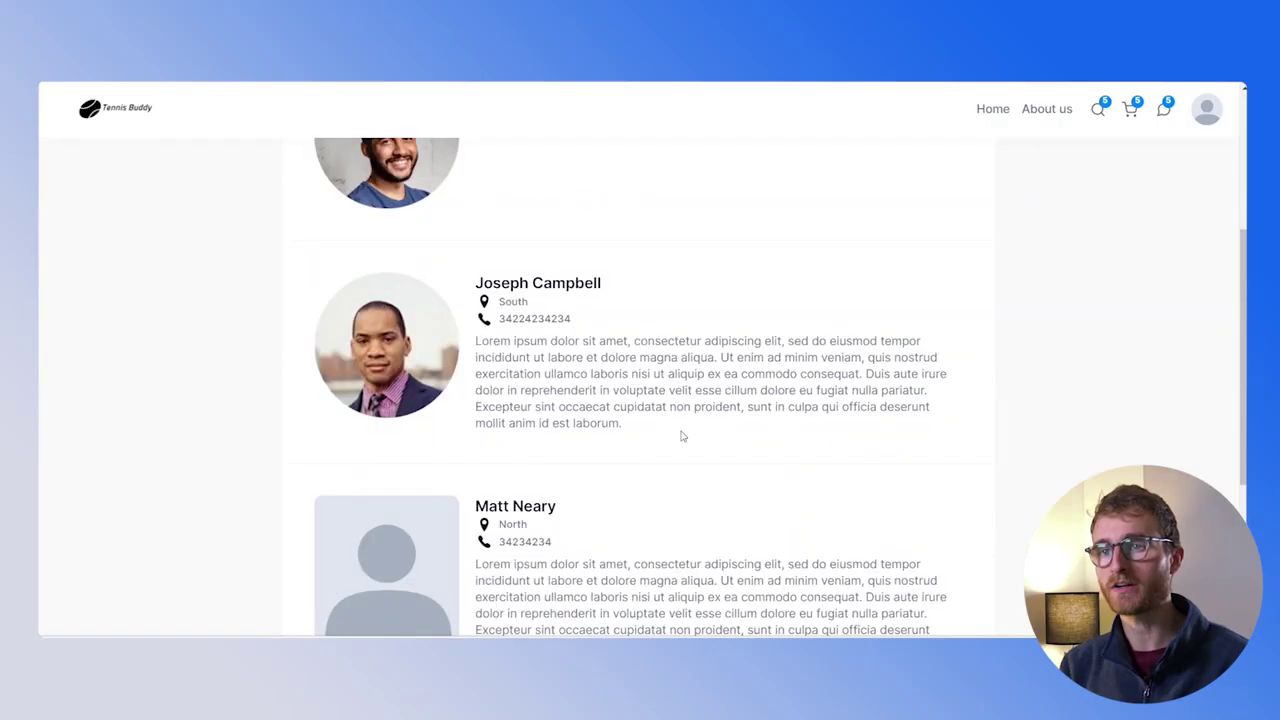
{"action": "scroll", "coordinate": [700, 450], "scroll_direction": "up", "scroll_amount": 5}
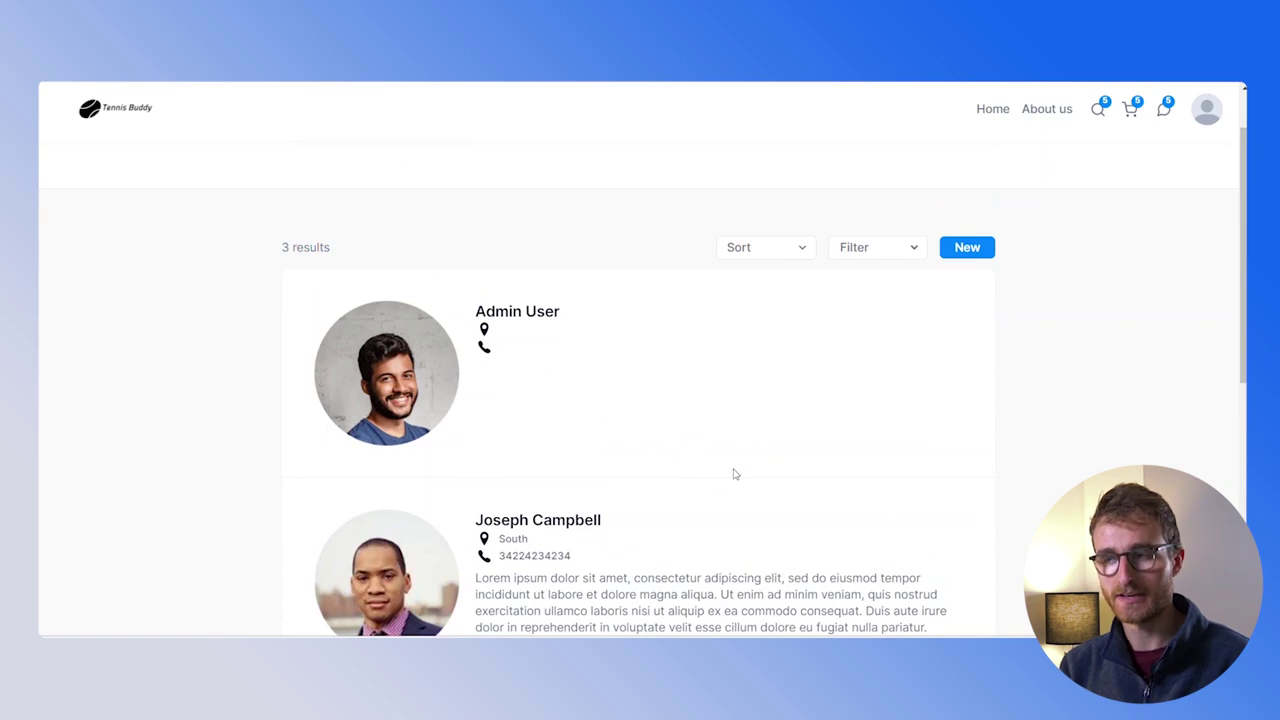
Go from the find page to My account via the avatar menu
{"action": "scroll", "coordinate": [733, 474], "scroll_direction": "up", "scroll_amount": 2}
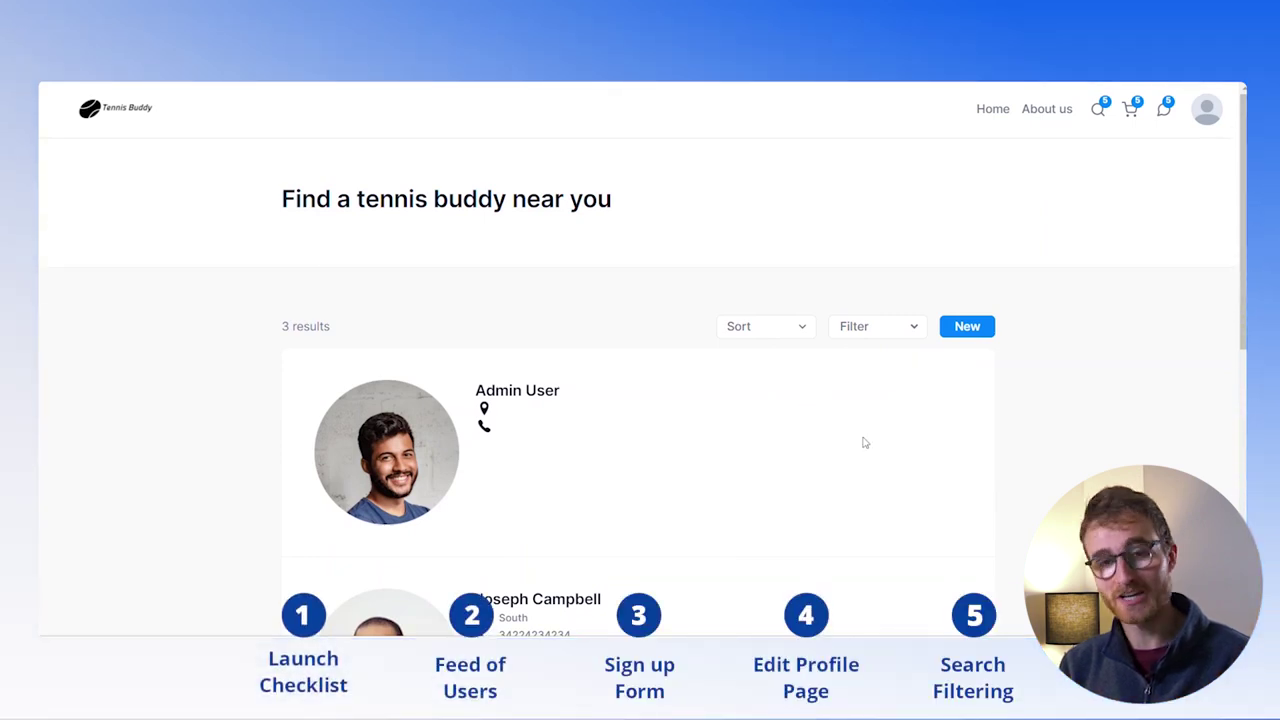
{"action": "scroll", "coordinate": [864, 443], "scroll_direction": "down", "scroll_amount": 3}
{"action": "scroll", "coordinate": [636, 426], "scroll_direction": "down", "scroll_amount": 1}
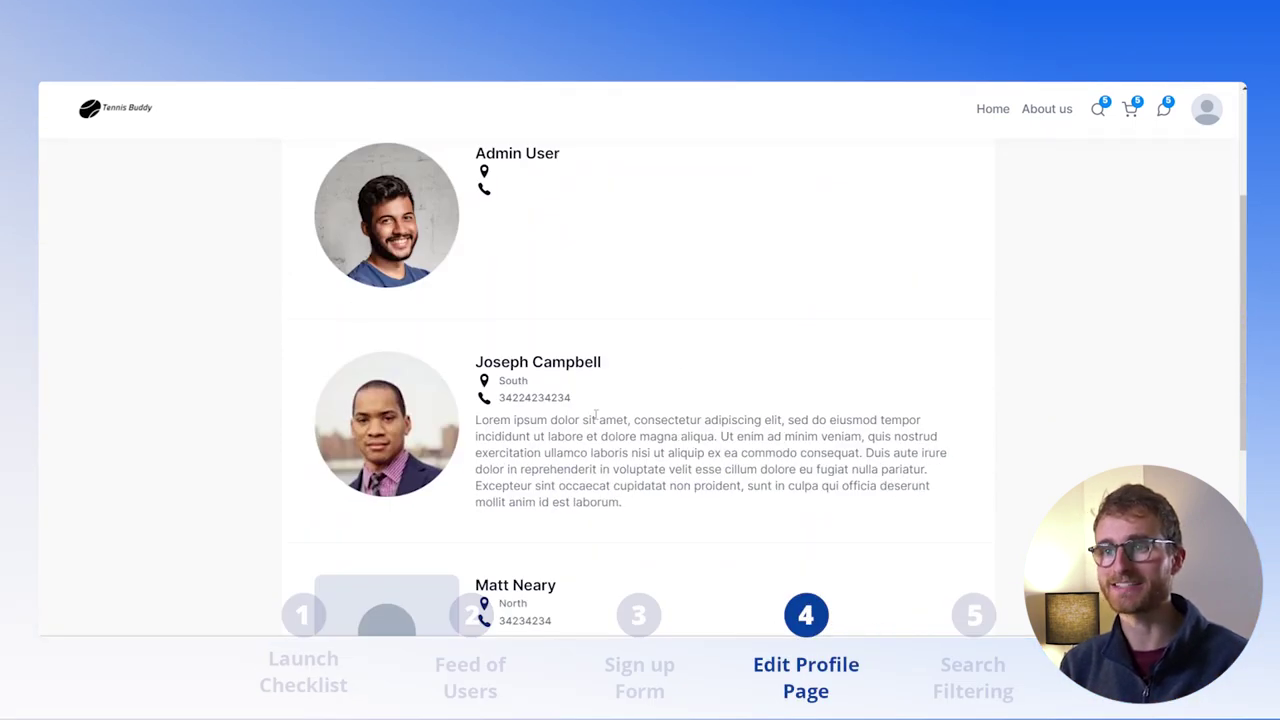
{"action": "scroll", "coordinate": [757, 413], "scroll_direction": "up", "scroll_amount": 4}
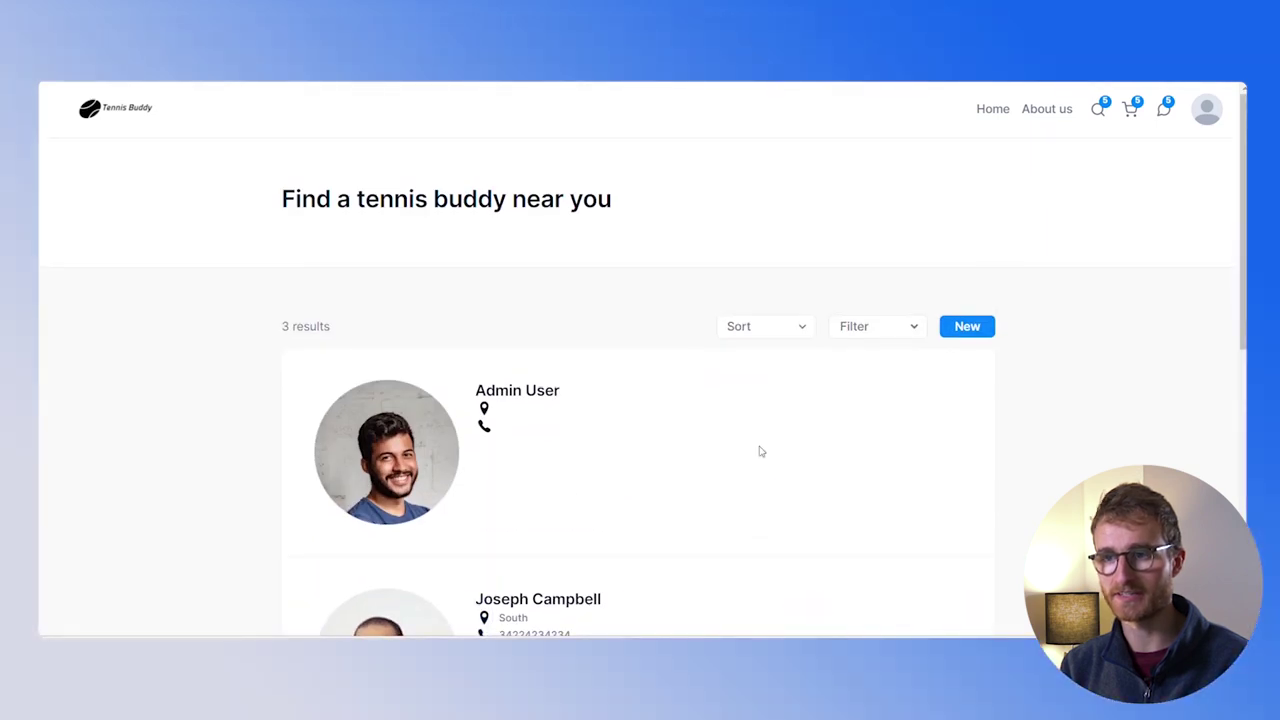
{"action": "left_click", "coordinate": [1207, 110]}
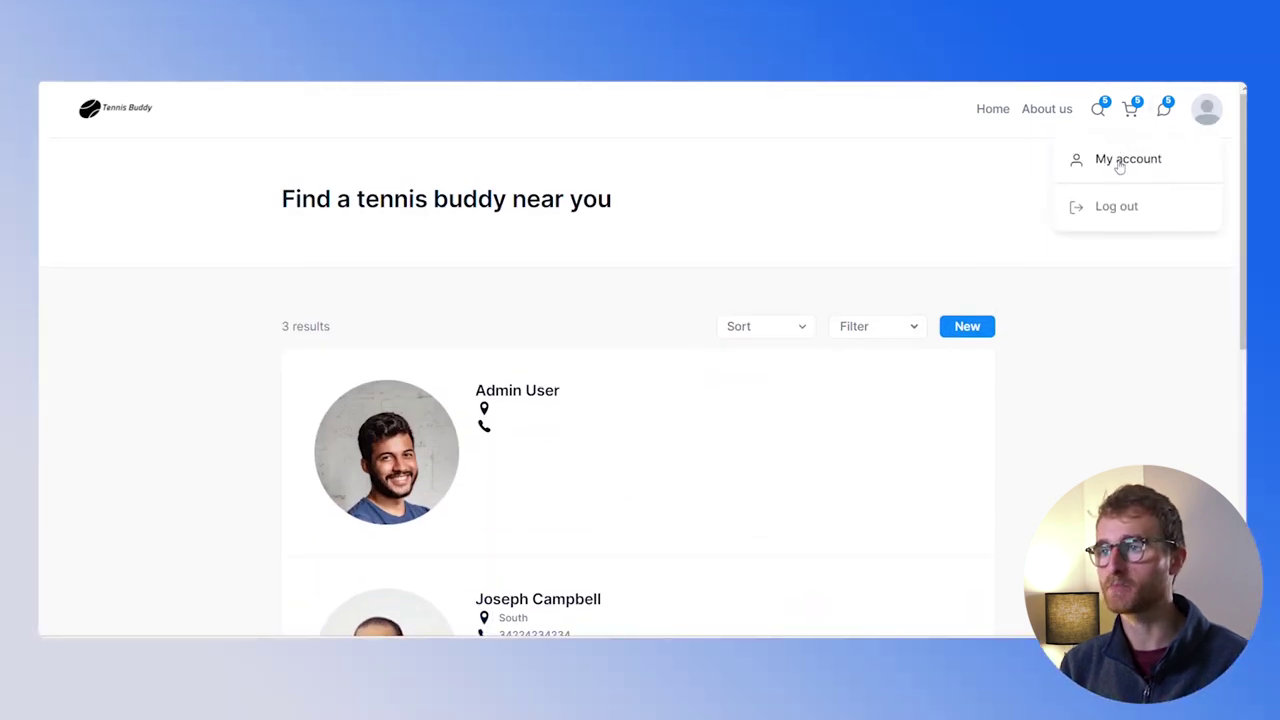
{"action": "left_click", "coordinate": [1152, 168]}
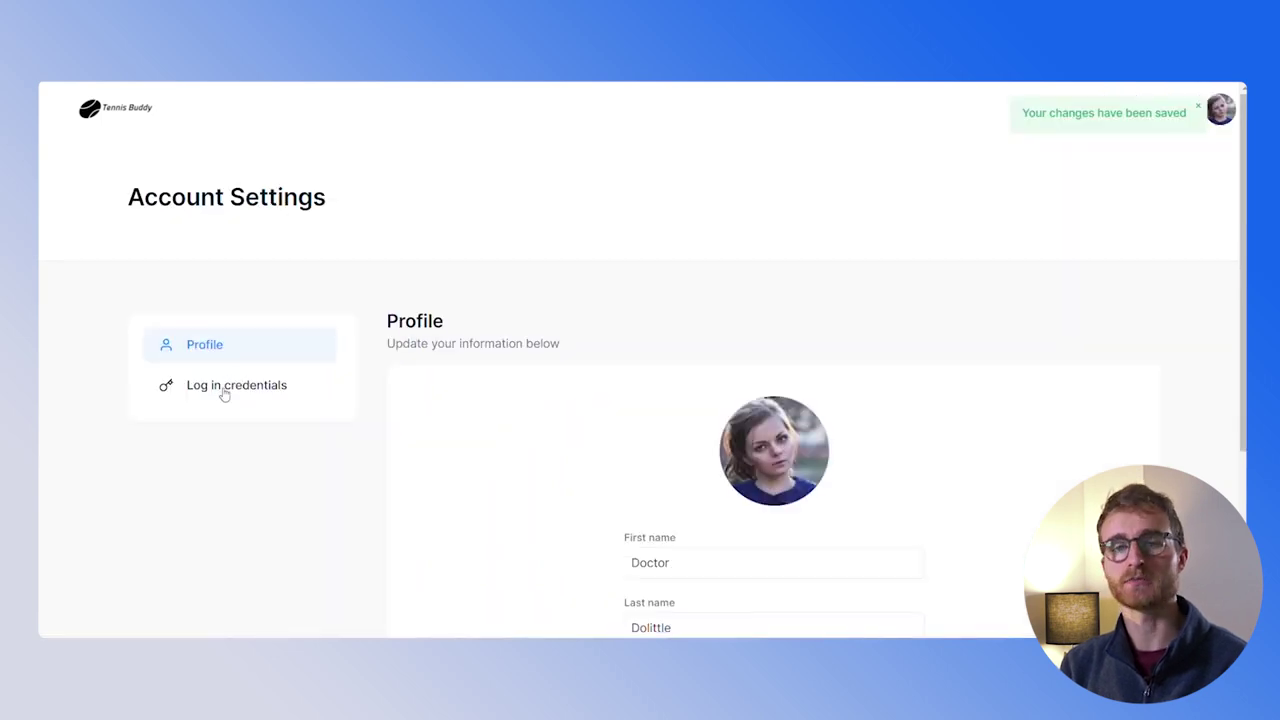
Update the login e-mail address under Log in credentials, entering the password, and save
{"action": "left_click", "coordinate": [223, 390]}
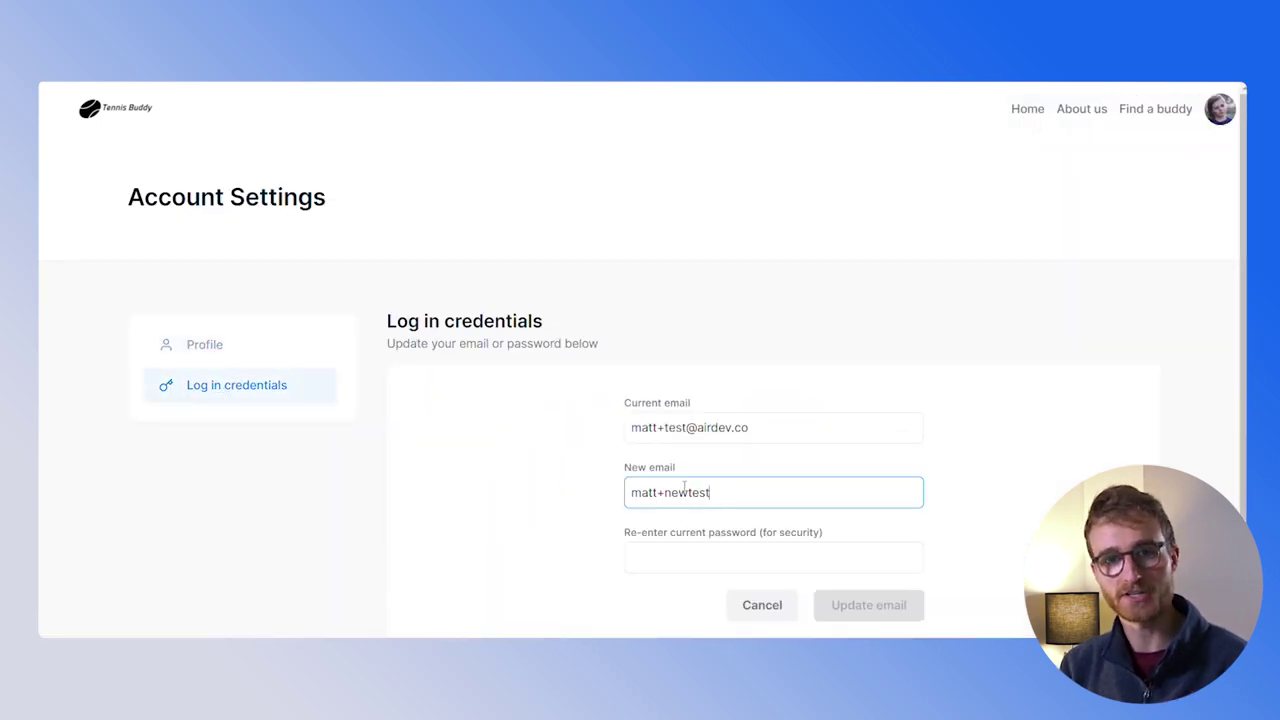
{"action": "type", "text": "@airdev.co"}
{"action": "key", "text": "Tab"}
{"action": "type", "text": "••"}
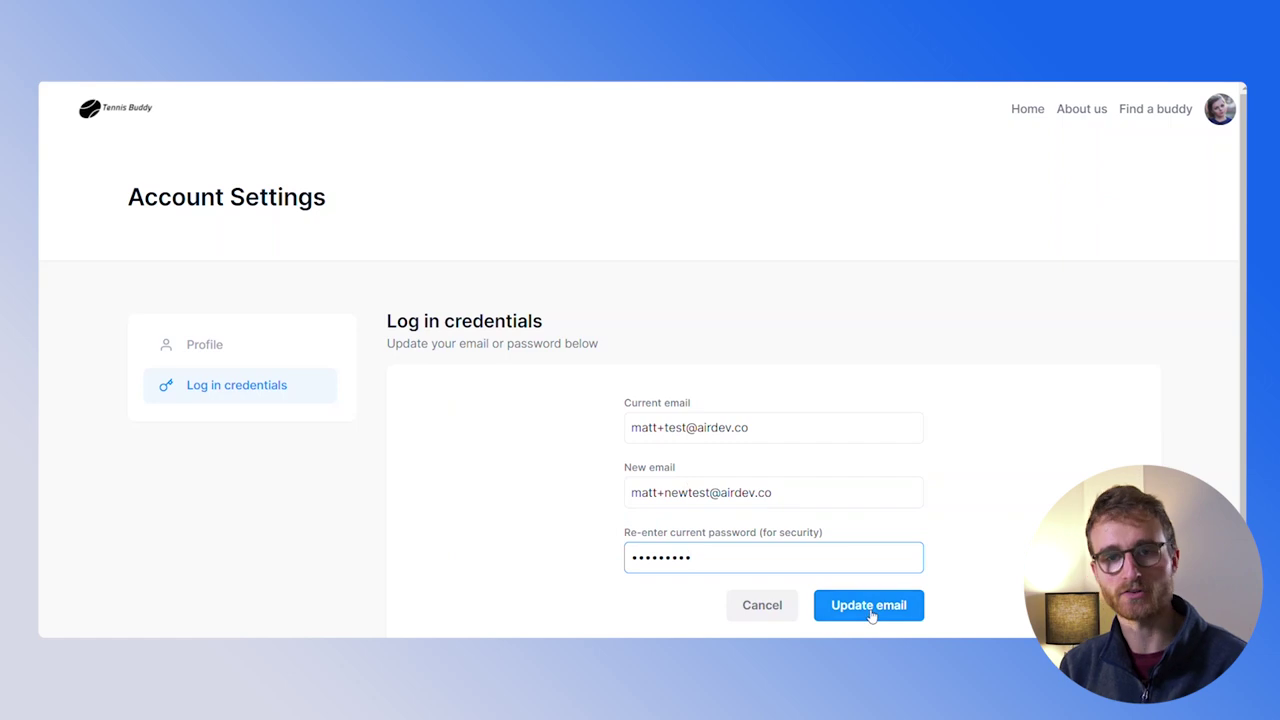
{"action": "left_click", "coordinate": [868, 606]}
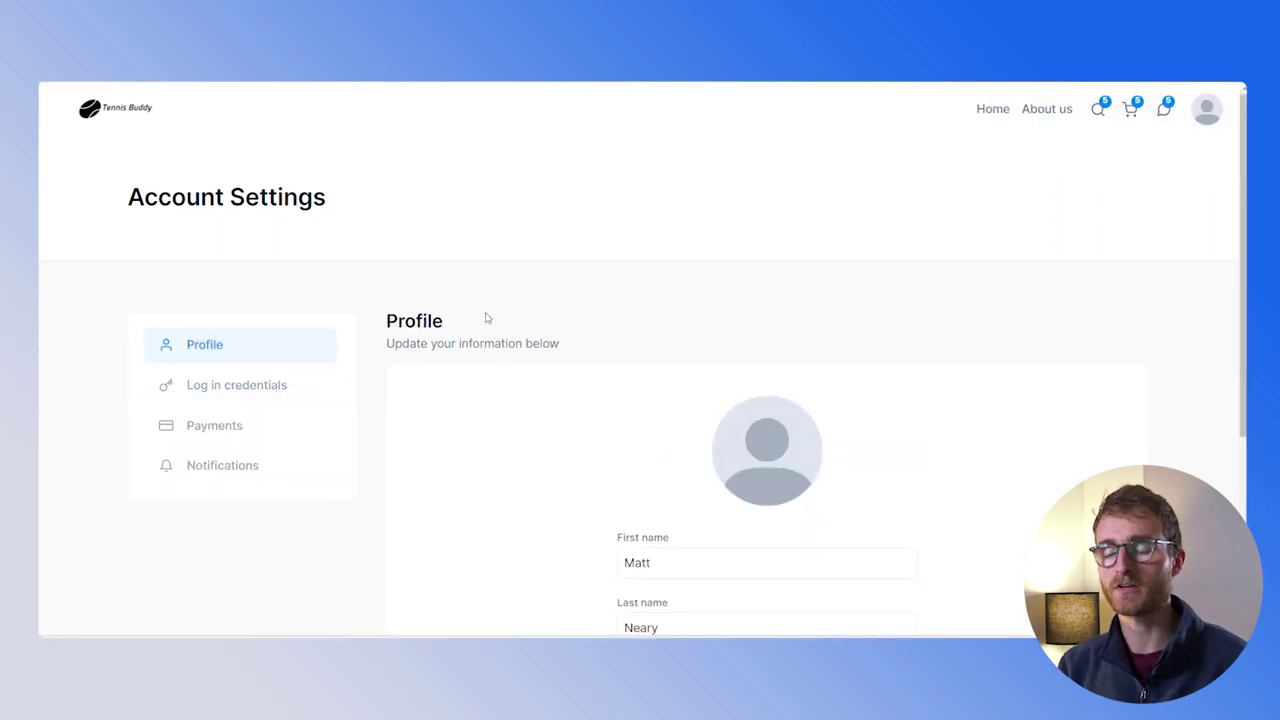
Look through the Payments and Notifications sections, ending on Log in credentials
{"action": "left_click", "coordinate": [277, 393]}
{"action": "left_click", "coordinate": [243, 428]}
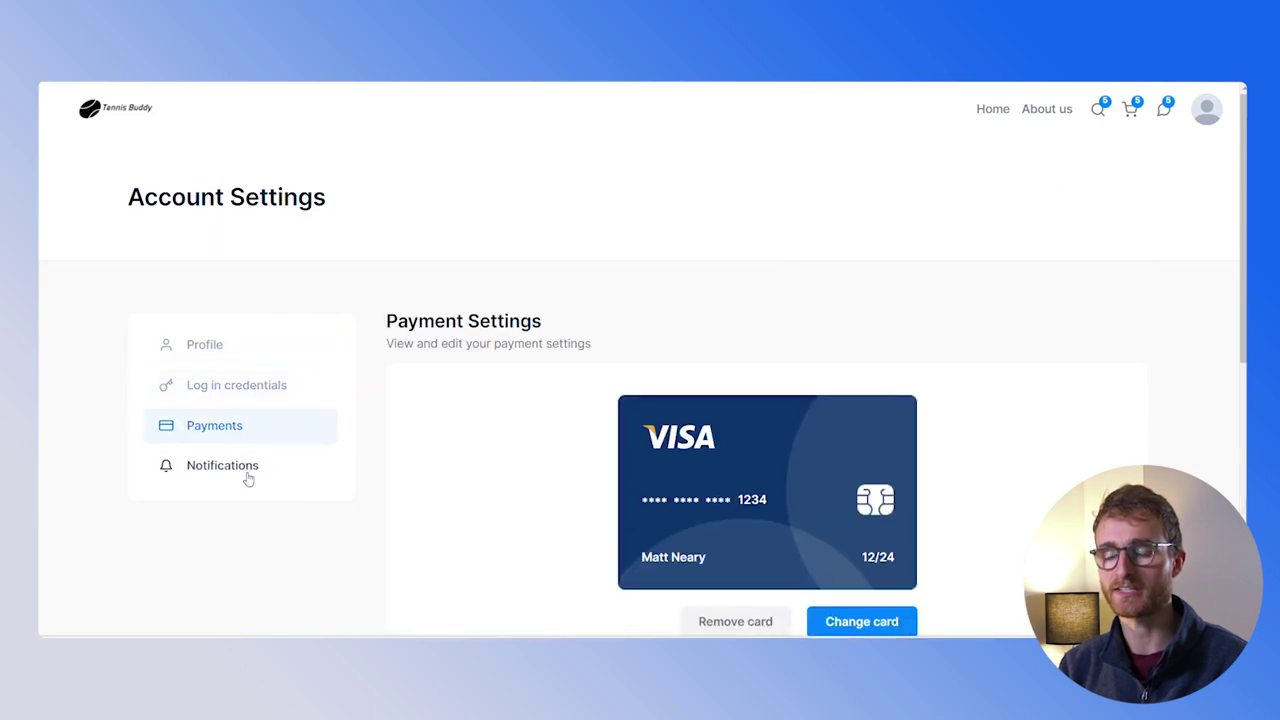
{"action": "left_click", "coordinate": [246, 472]}
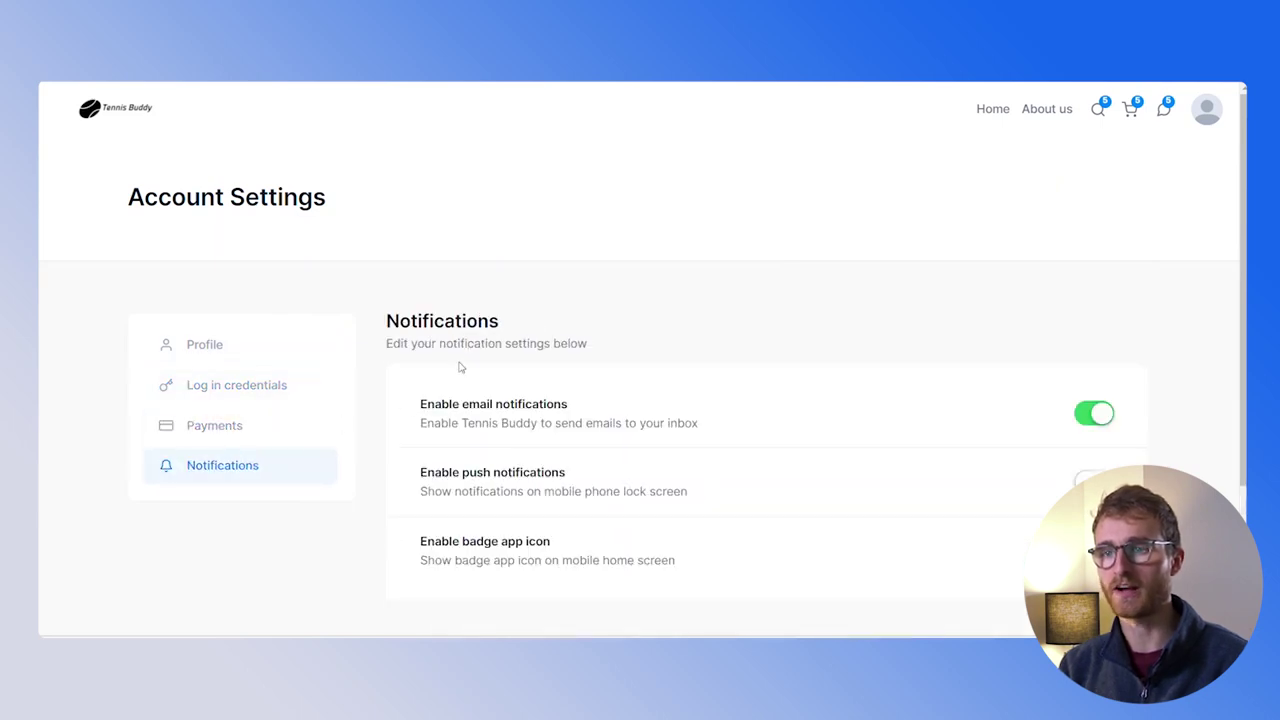
{"action": "left_click", "coordinate": [245, 424]}
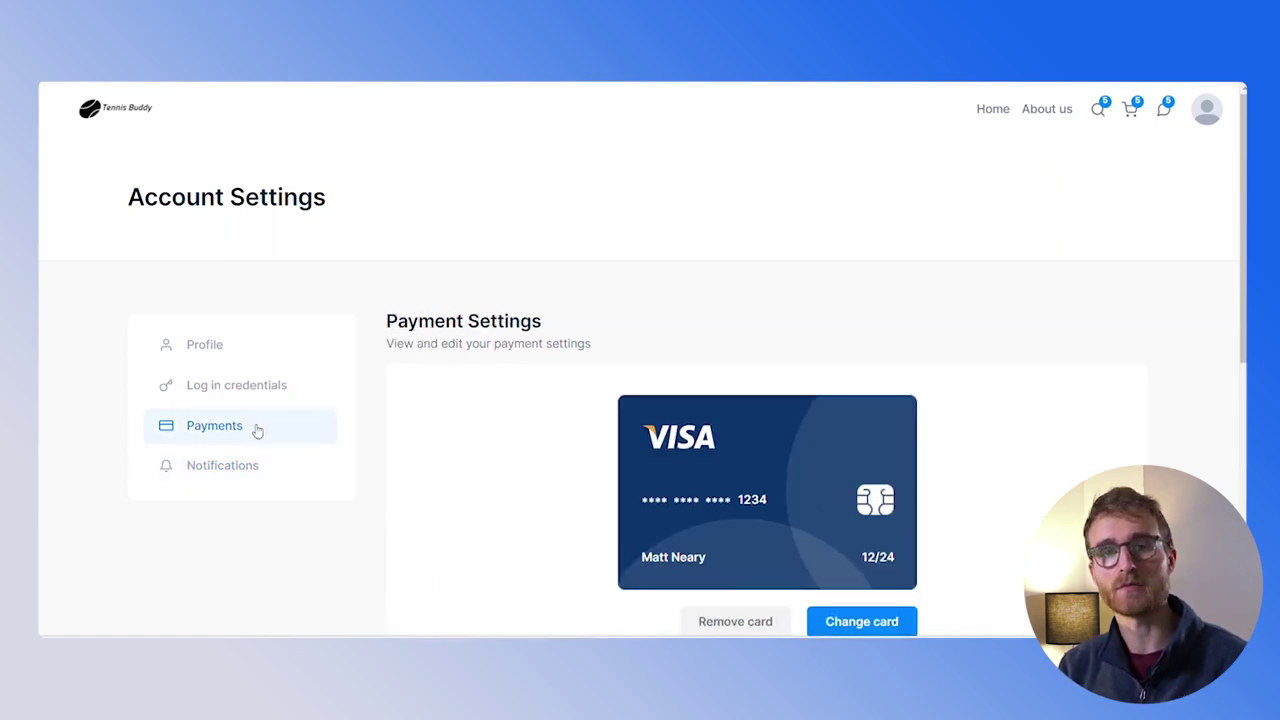
{"action": "left_click", "coordinate": [263, 385]}
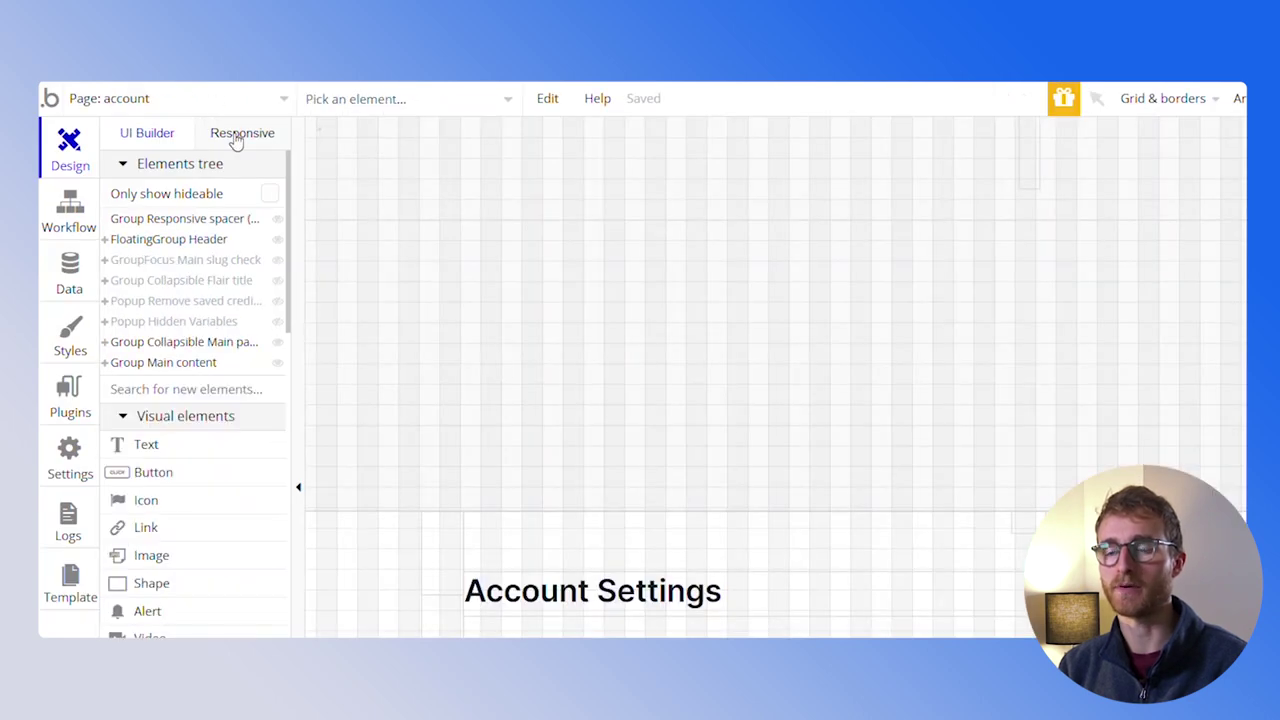
Select Group Main sidebar and move one of its tab rows to the bottom slot
{"action": "left_click", "coordinate": [190, 362]}
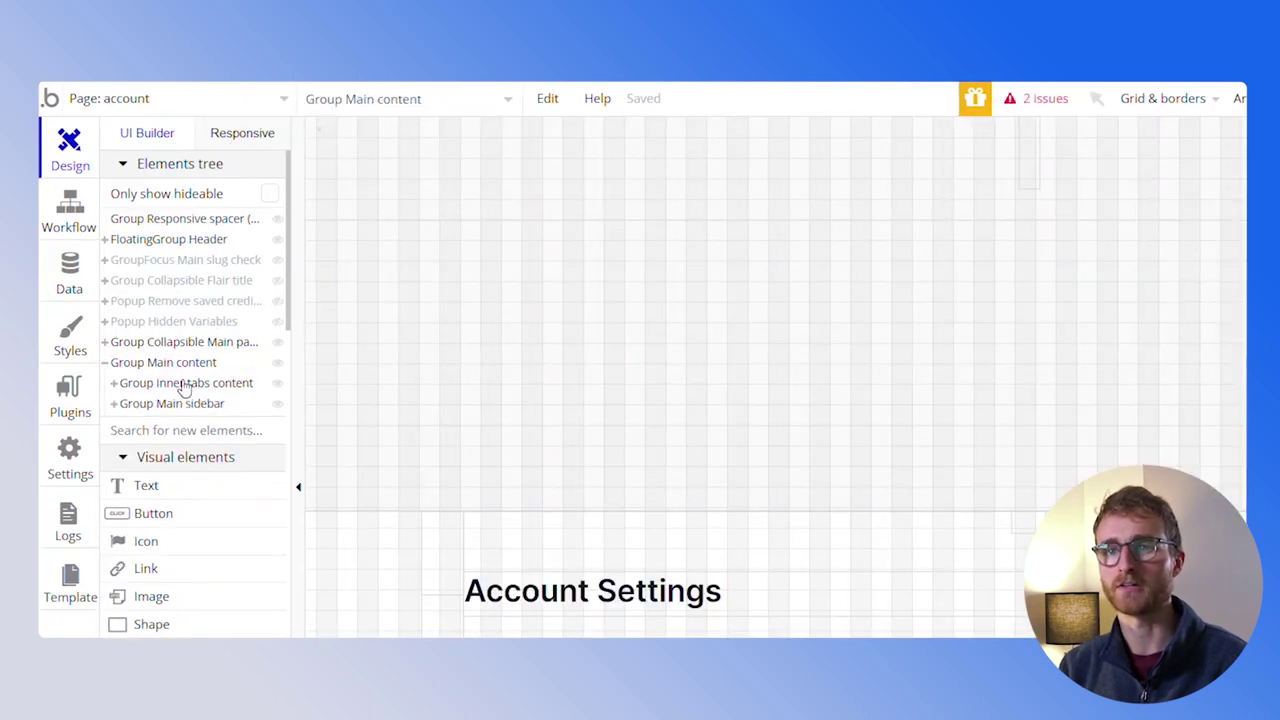
{"action": "scroll", "coordinate": [752, 389], "scroll_direction": "down", "scroll_amount": 6}
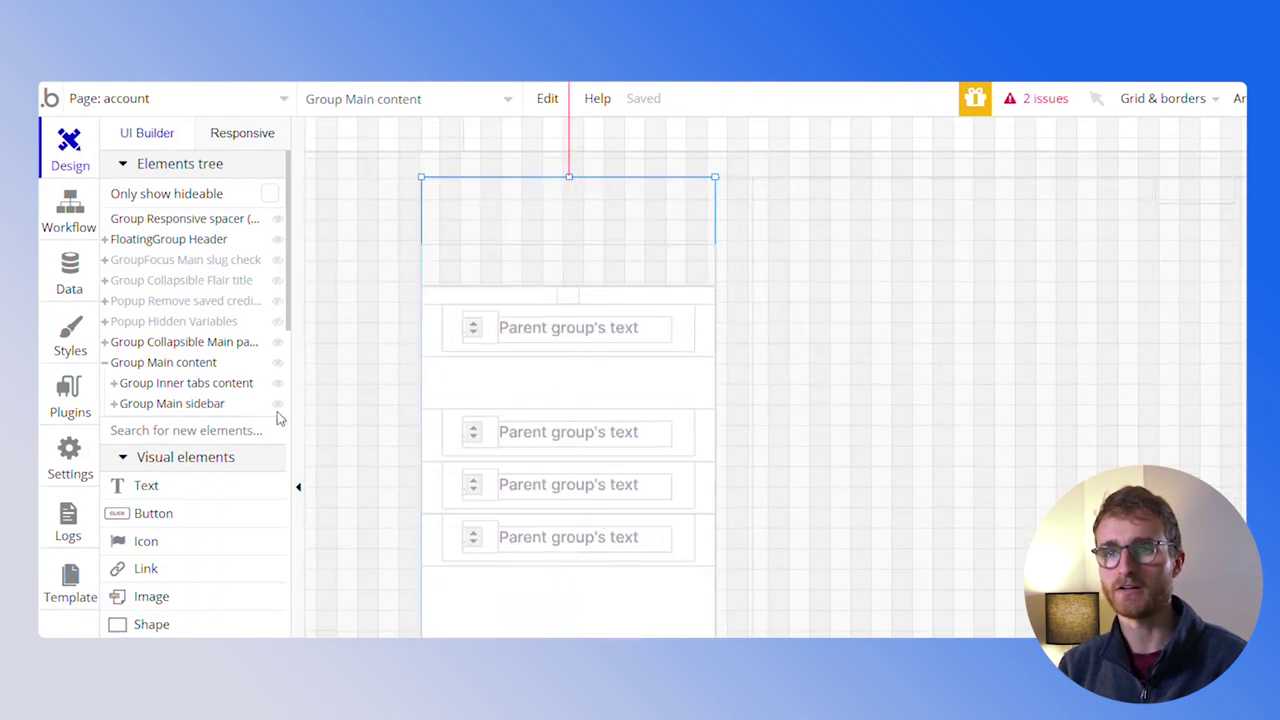
{"action": "left_click", "coordinate": [125, 403]}
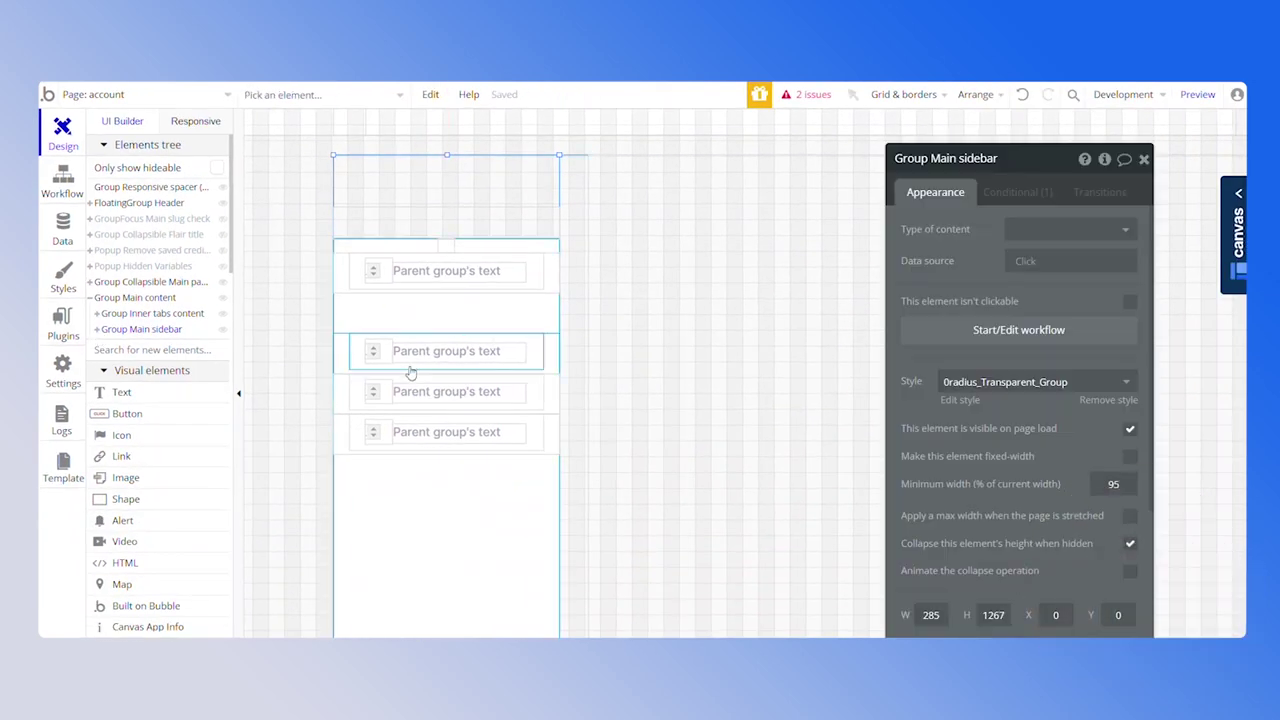
{"action": "left_click_drag", "start_coordinate": [410, 372], "coordinate": [346, 438]}
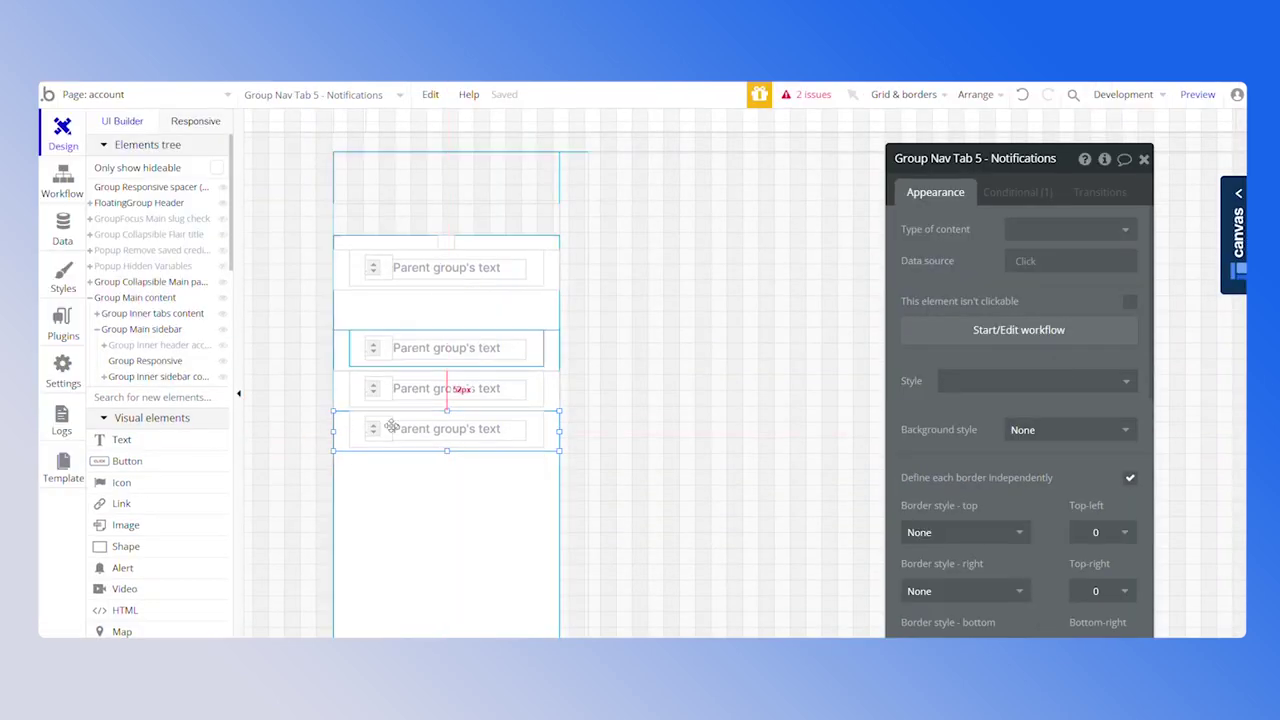
Untick 'visible on page load' for the Notifications and Payments tabs
{"action": "scroll", "coordinate": [1115, 480], "scroll_direction": "down", "scroll_amount": 5}
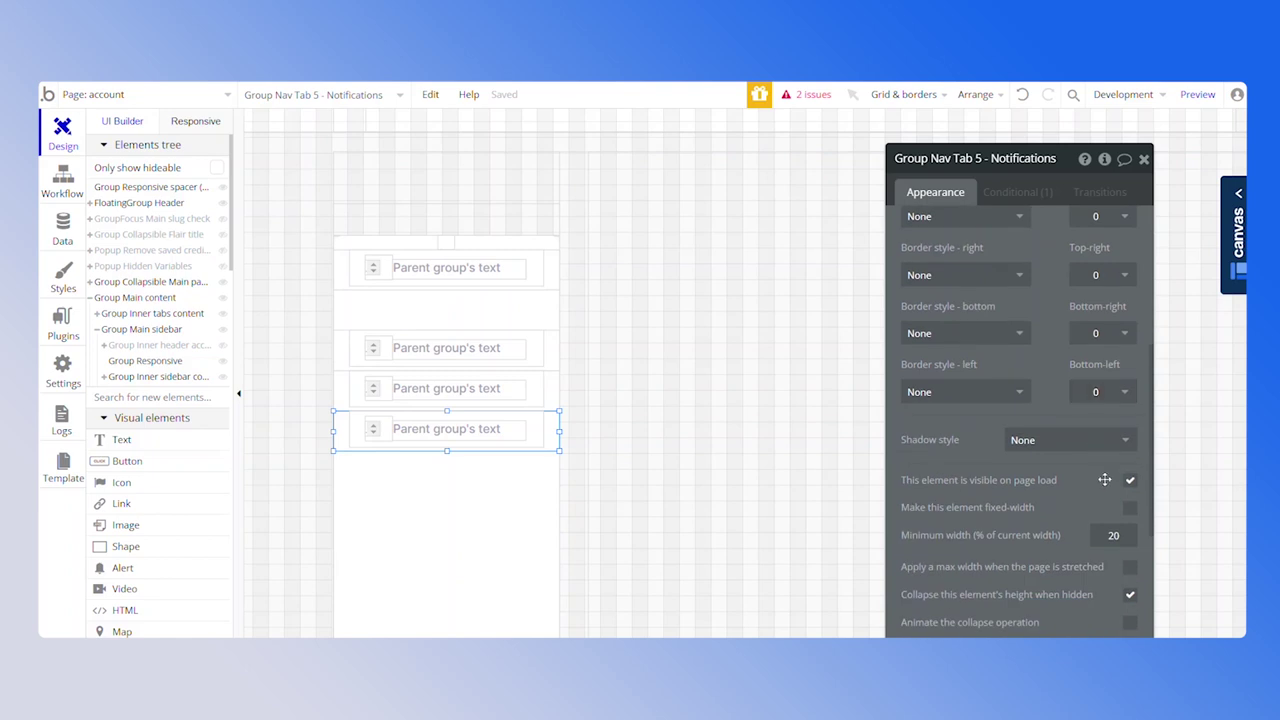
{"action": "left_click", "coordinate": [1129, 479]}
{"action": "left_click", "coordinate": [343, 400]}
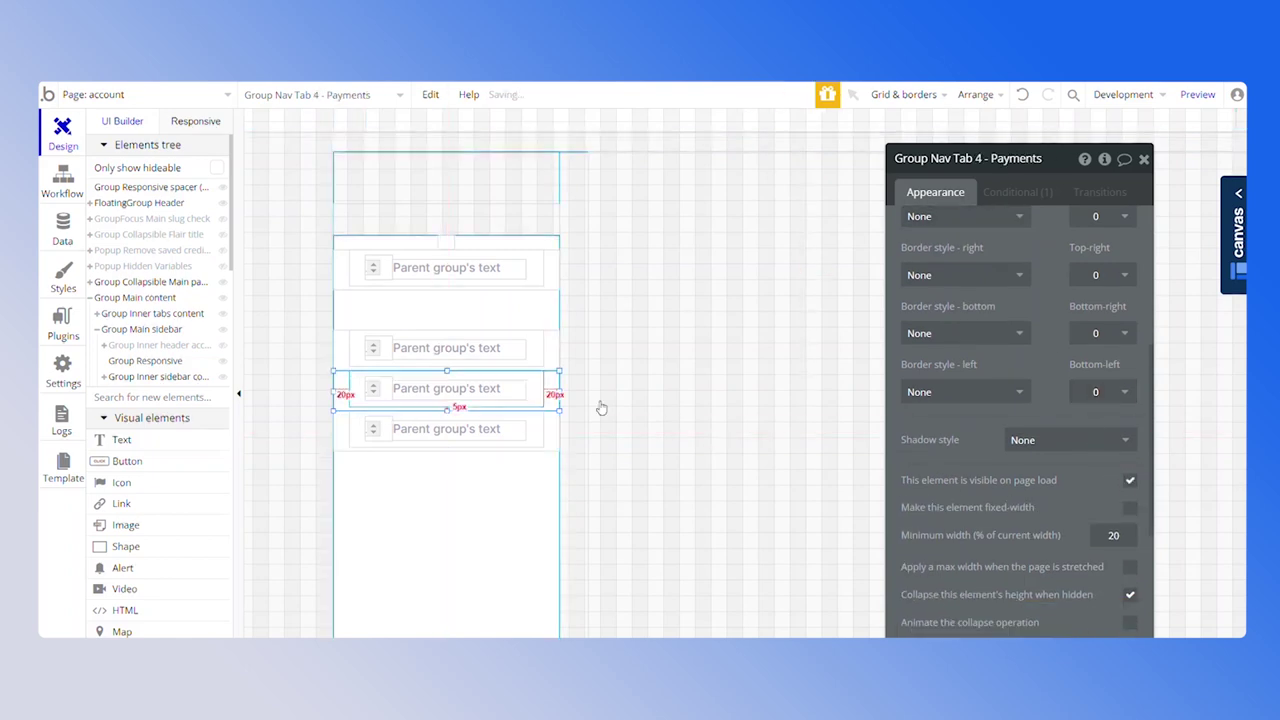
{"action": "left_click", "coordinate": [1129, 481]}
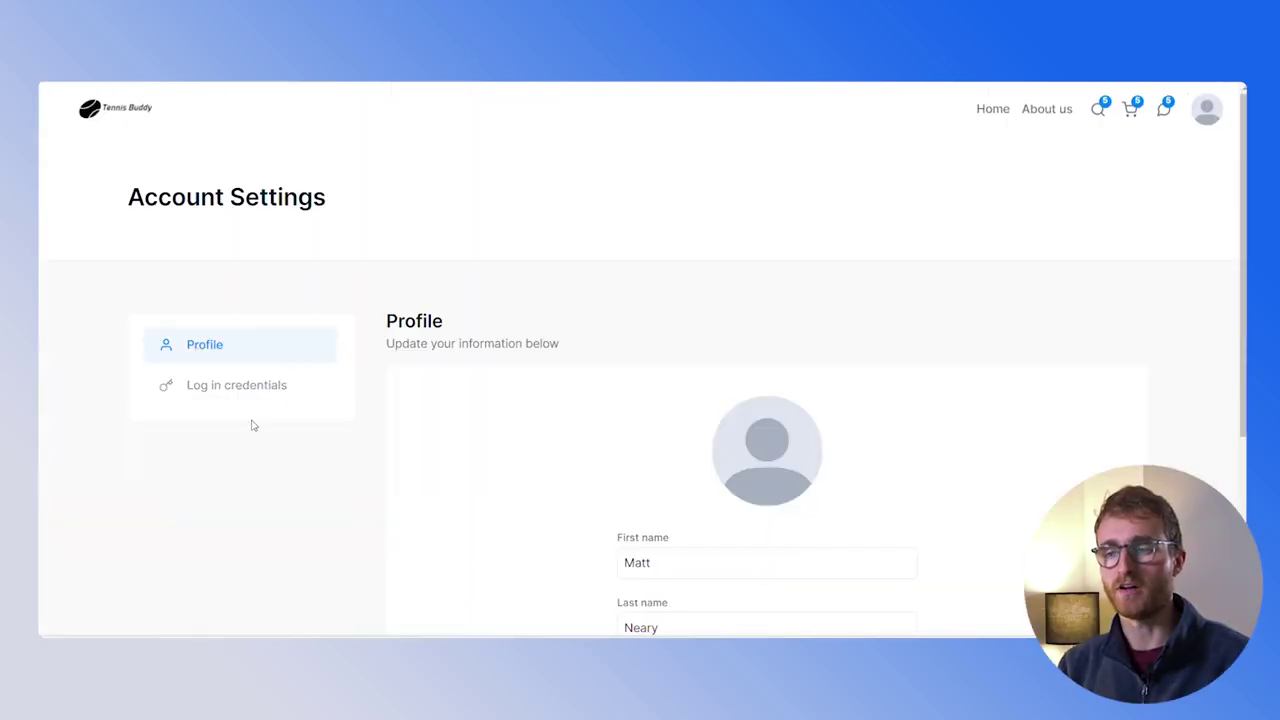
Scroll the previewed profile form, then select Group Main sidebar back in the editor
{"action": "scroll", "coordinate": [300, 374], "scroll_direction": "down", "scroll_amount": 2}
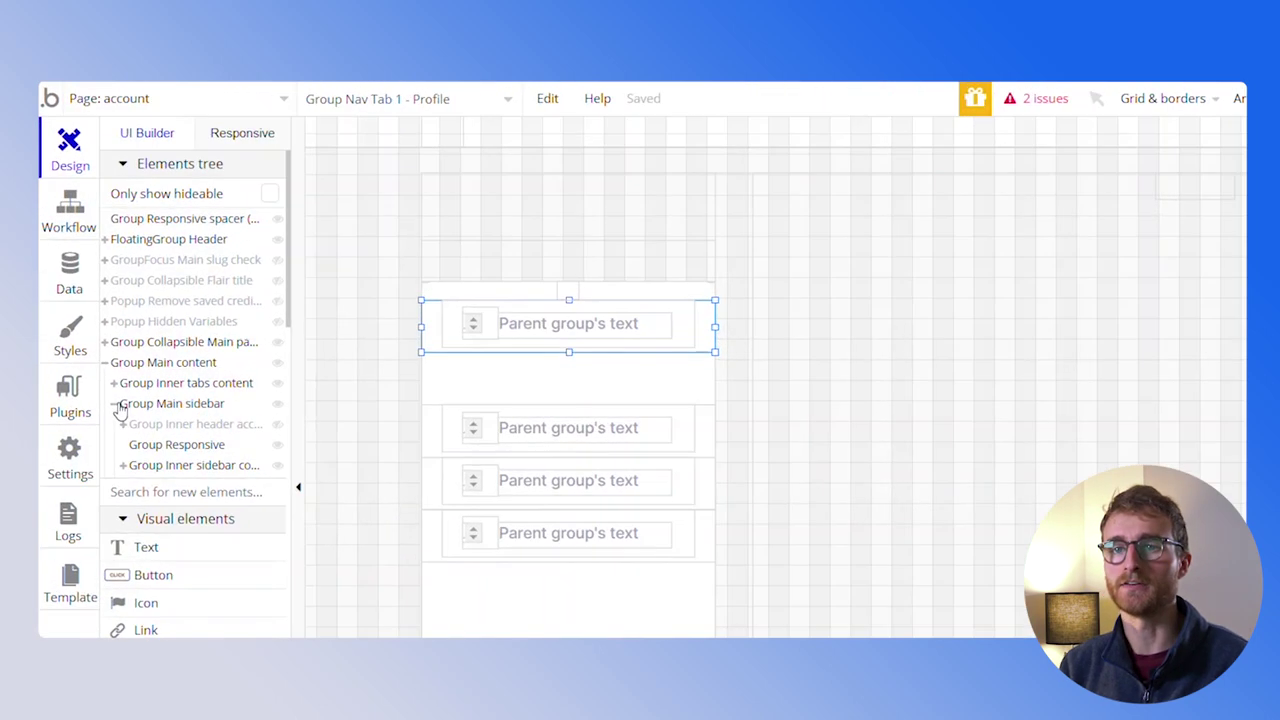
{"action": "left_click", "coordinate": [150, 403]}
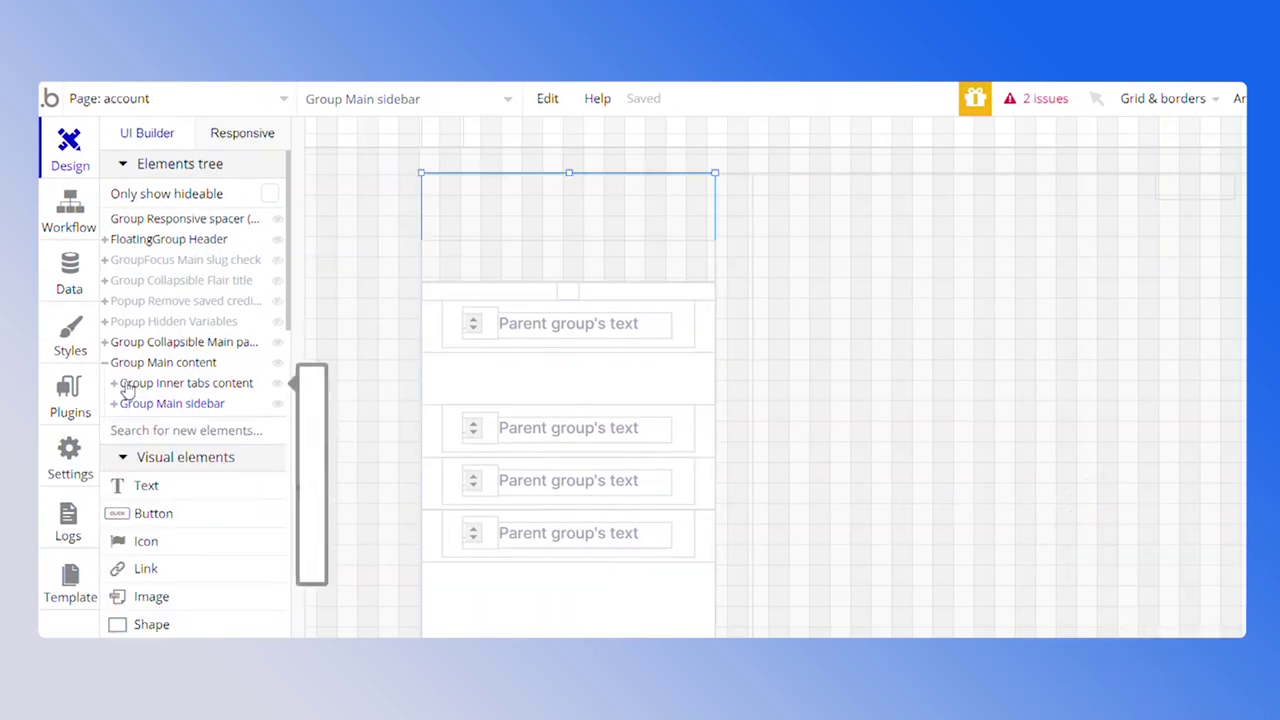
Expand Group Inner tabs content, select the Profile tab group, and move the property panel left
{"action": "left_click", "coordinate": [120, 388]}
{"action": "left_click", "coordinate": [114, 384]}
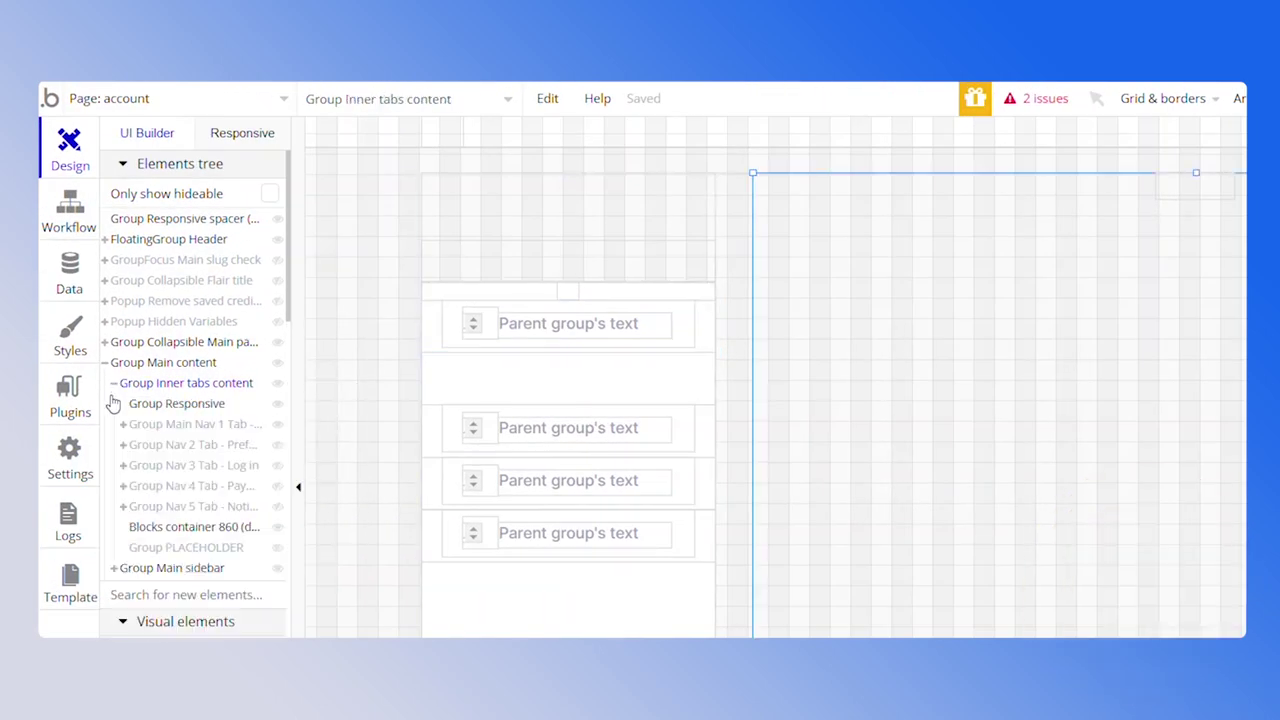
{"action": "left_click", "coordinate": [147, 424]}
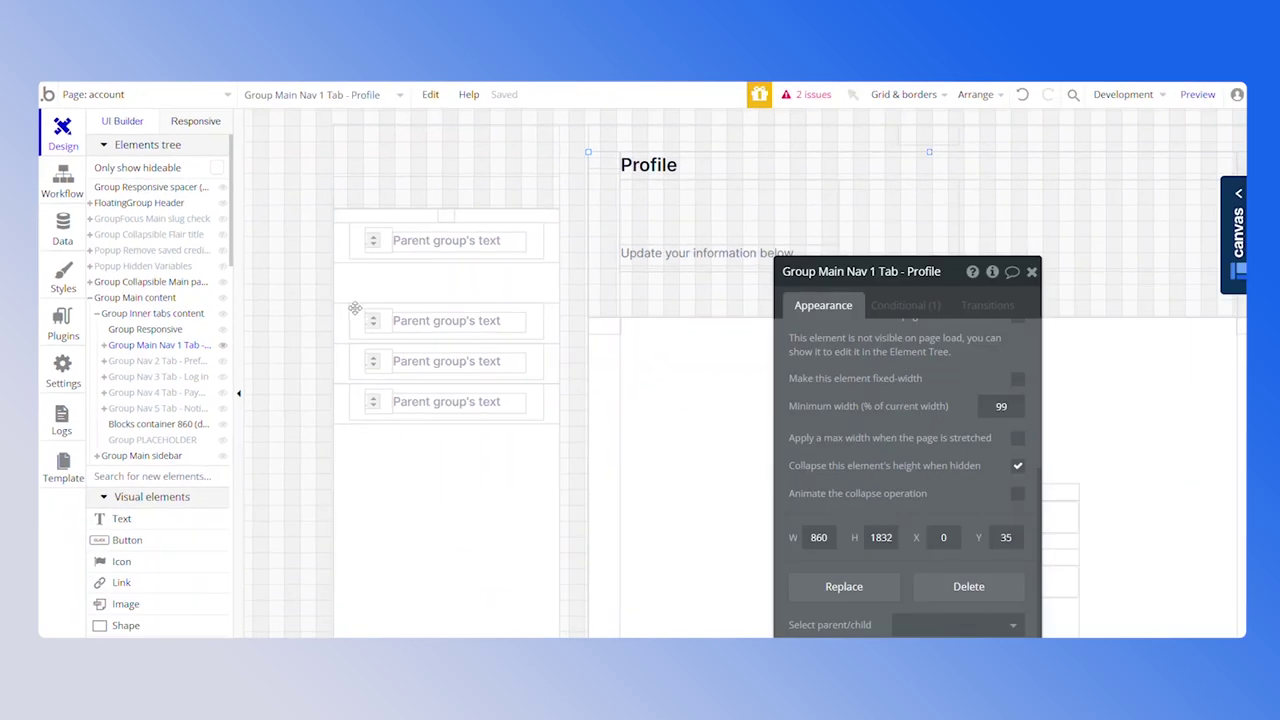
{"action": "left_click_drag", "start_coordinate": [1210, 372], "coordinate": [470, 216]}
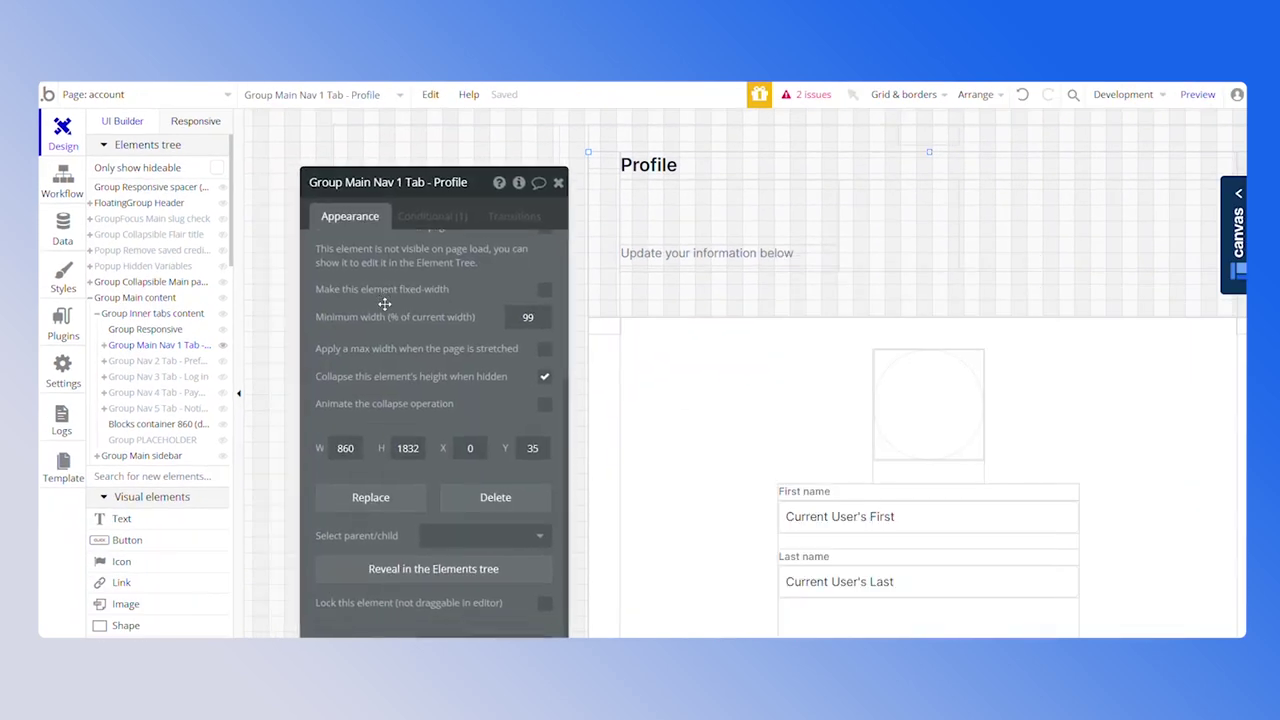
Drill into the profile form and place the About me group below the Username field
{"action": "left_click", "coordinate": [919, 465]}
{"action": "left_click", "coordinate": [162, 503]}
{"action": "left_click", "coordinate": [158, 522]}
{"action": "left_click_drag", "start_coordinate": [158, 530], "coordinate": [870, 287]}
{"action": "left_click_drag", "start_coordinate": [1007, 262], "coordinate": [841, 398]}
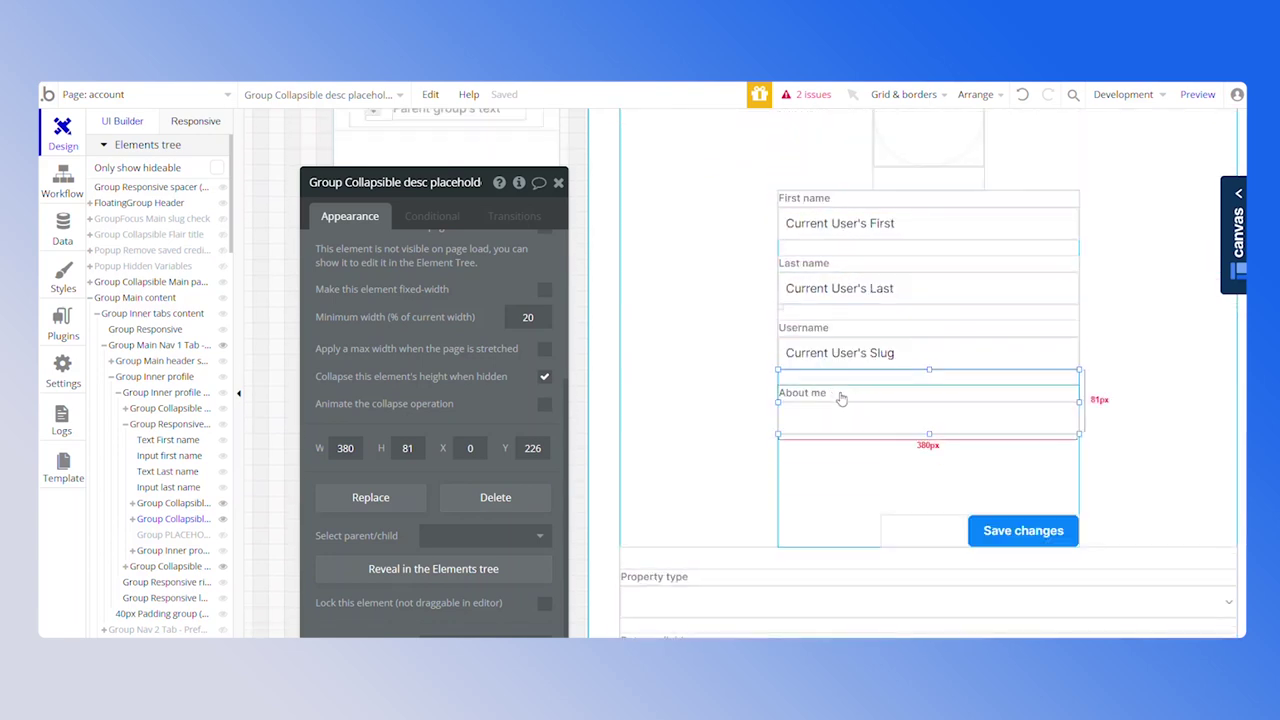
Change the Username label text to 'Phone number'
{"action": "left_click", "coordinate": [830, 328]}
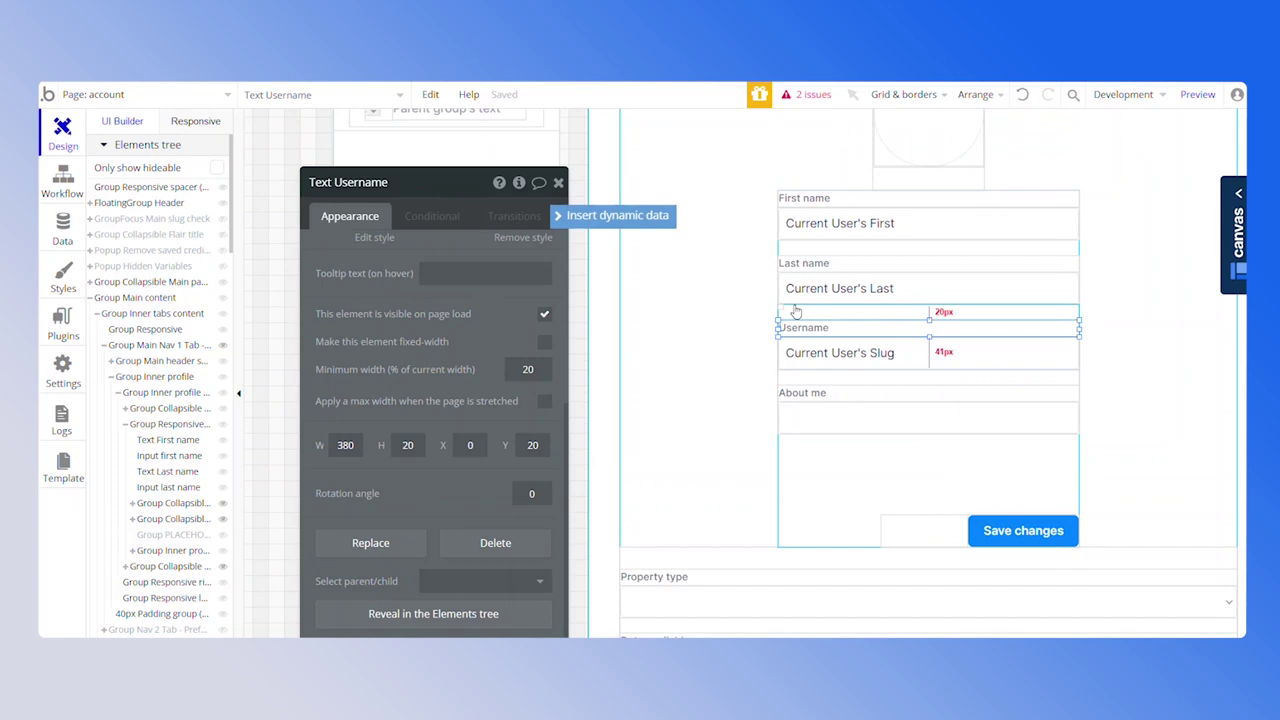
{"action": "scroll", "coordinate": [797, 318], "scroll_direction": "up", "scroll_amount": 3}
{"action": "scroll", "coordinate": [761, 392], "scroll_direction": "down", "scroll_amount": 3}
{"action": "left_click_drag", "start_coordinate": [366, 374], "coordinate": [364, 398]}
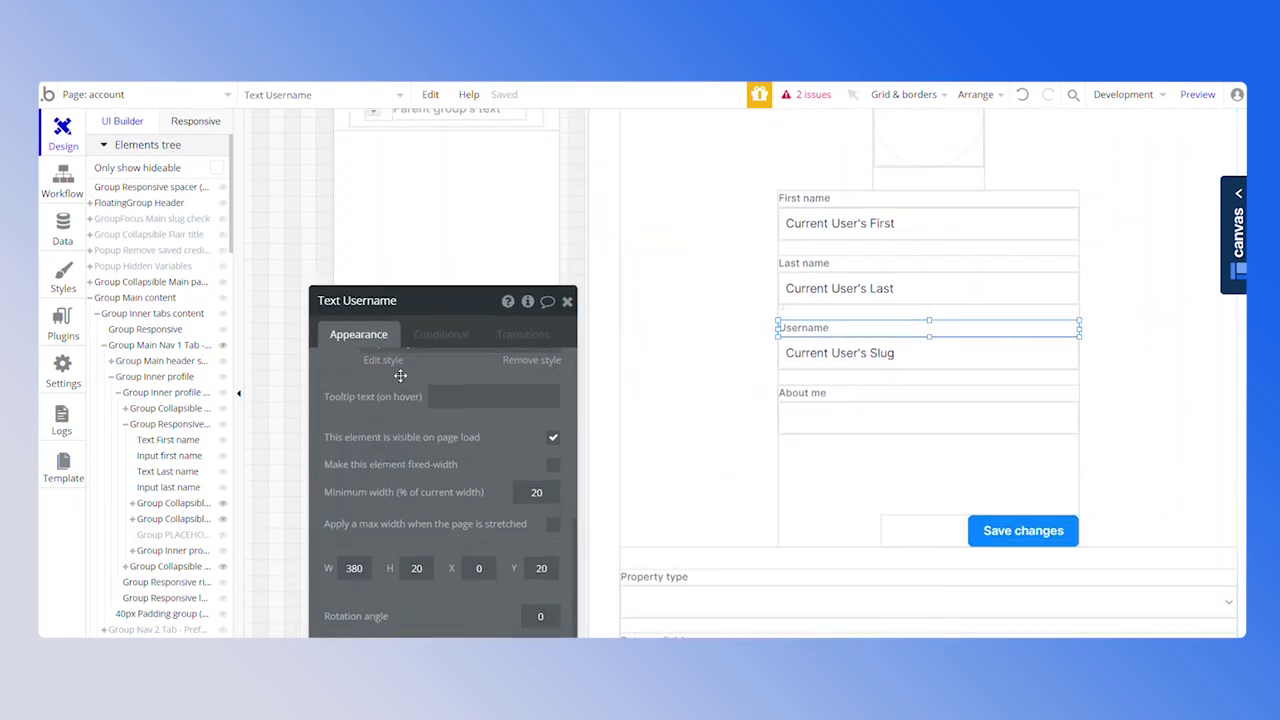
{"action": "scroll", "coordinate": [400, 370], "scroll_direction": "up", "scroll_amount": 5}
{"action": "double_click", "coordinate": [381, 388]}
{"action": "type", "text": "Phone number"}
{"action": "left_click", "coordinate": [876, 368]}
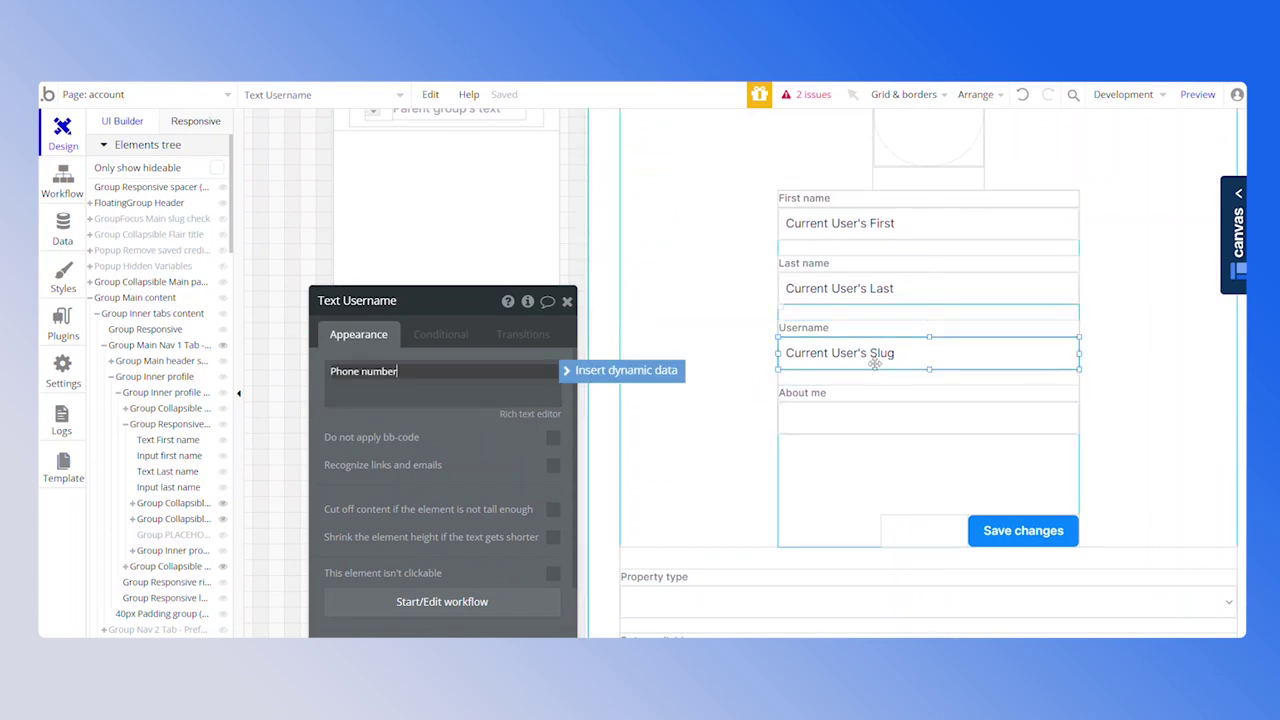
{"action": "left_click", "coordinate": [880, 352]}
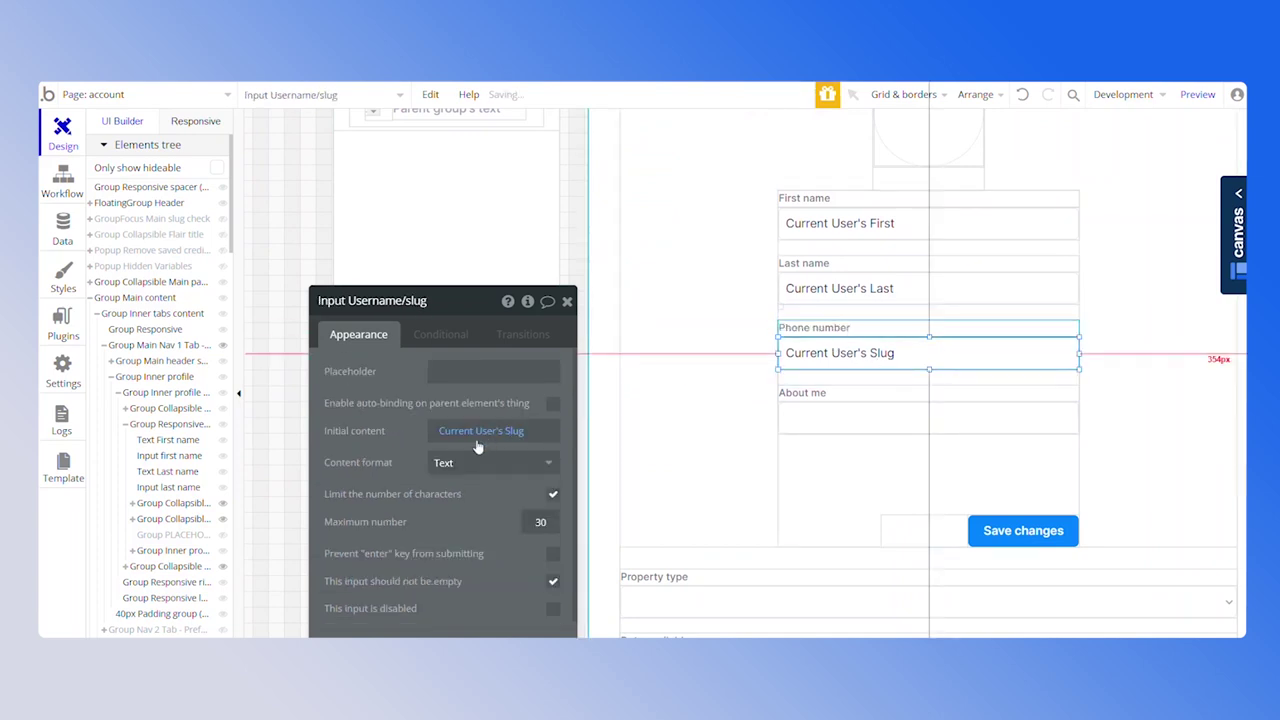
{"action": "left_click", "coordinate": [380, 300]}
{"action": "left_click_drag", "start_coordinate": [348, 300], "coordinate": [526, 314]}
{"action": "key", "text": "BackSpace"}
{"action": "type", "text": "phone"}
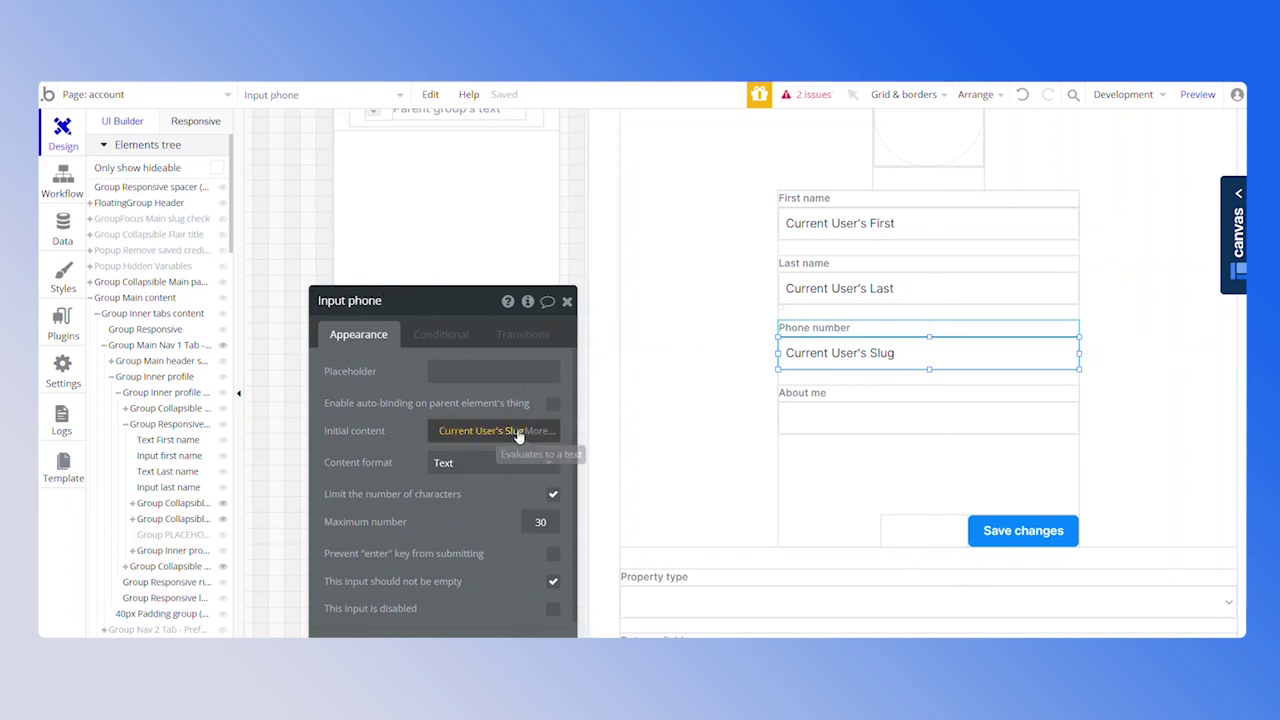
{"action": "left_click", "coordinate": [512, 431]}
{"action": "type", "text": "phone"}
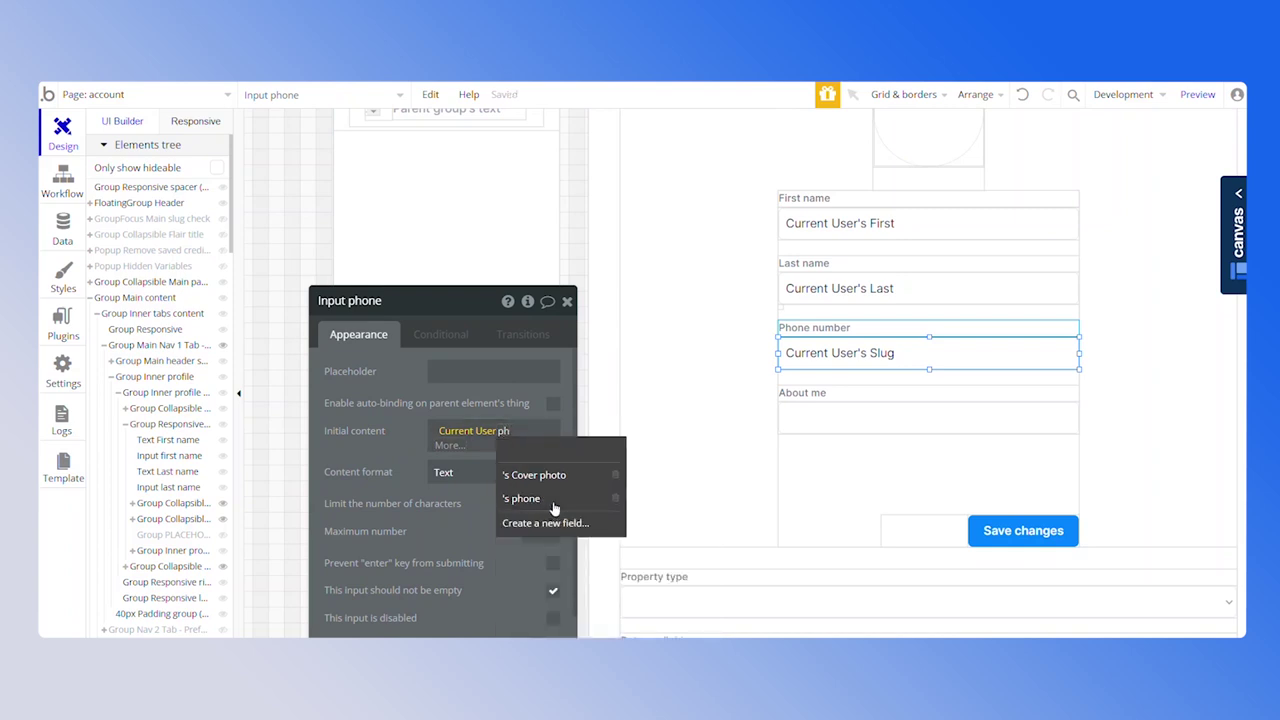
{"action": "left_click", "coordinate": [549, 500]}
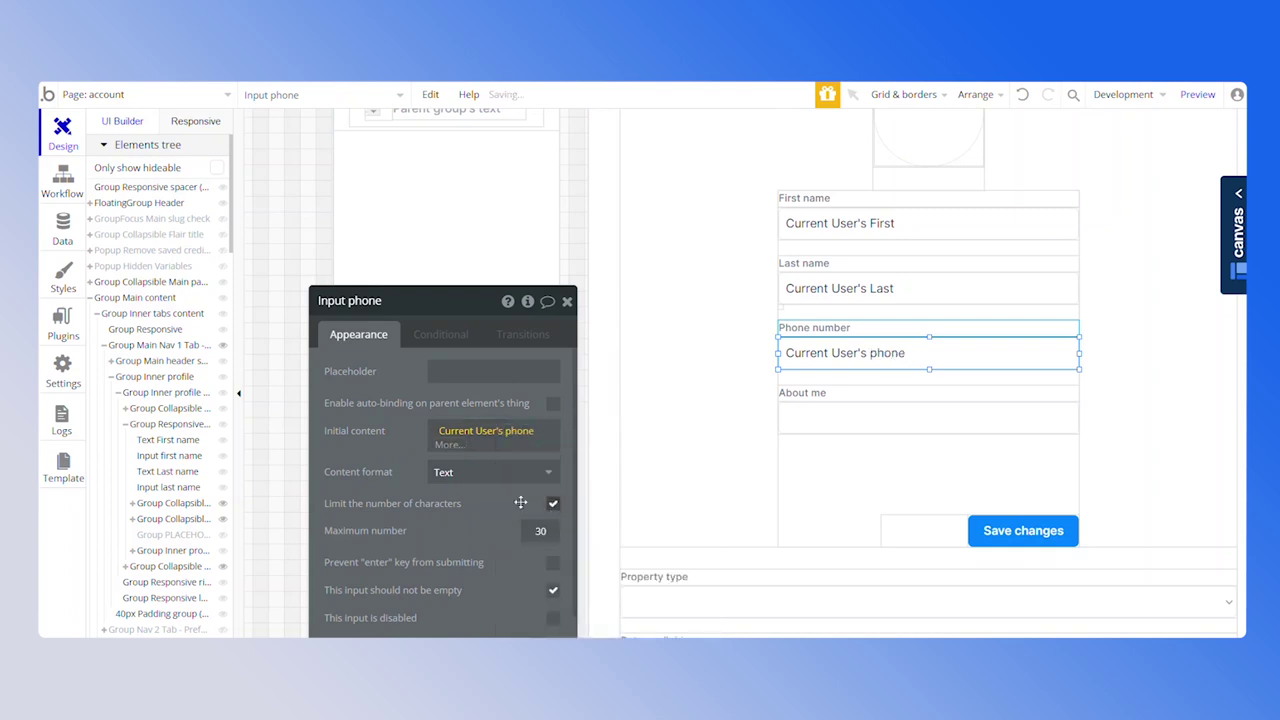
{"action": "left_click", "coordinate": [203, 534]}
{"action": "left_click_drag", "start_coordinate": [922, 470], "coordinate": [922, 492]}
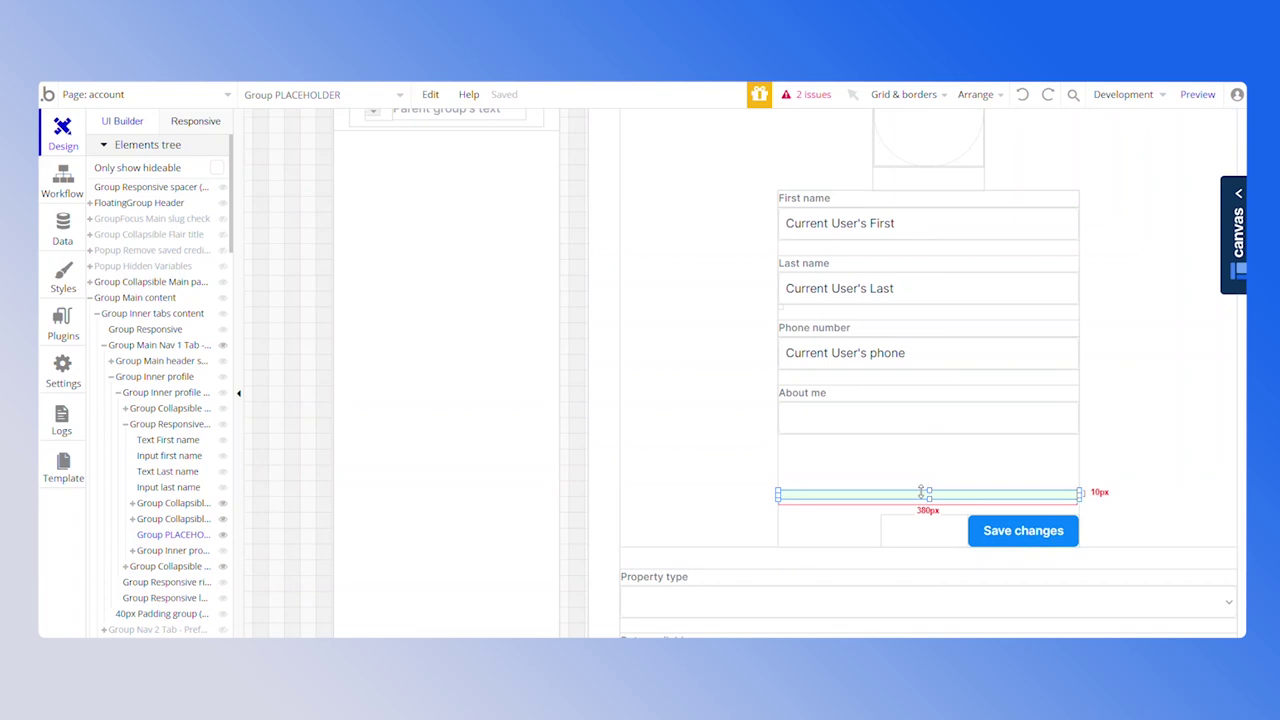
Move the About me group down and extend the phone field's group to make room
{"action": "left_click", "coordinate": [172, 519]}
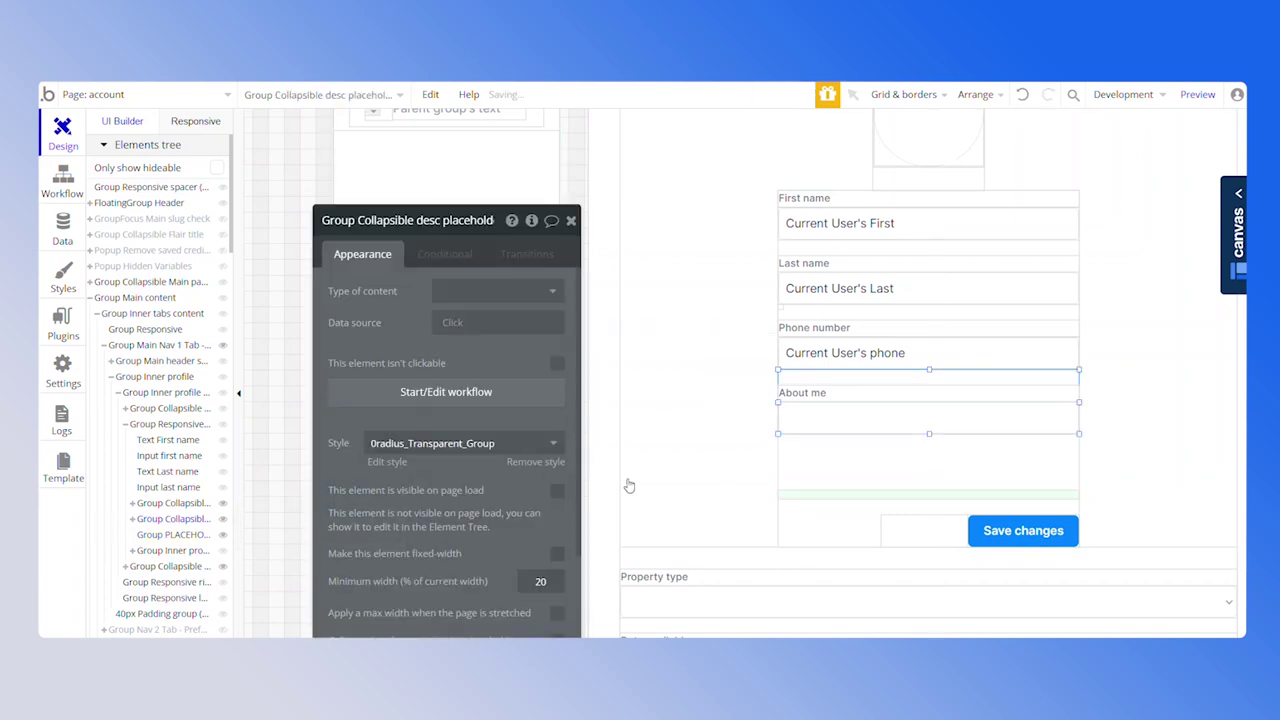
{"action": "left_click_drag", "start_coordinate": [931, 397], "coordinate": [931, 431]}
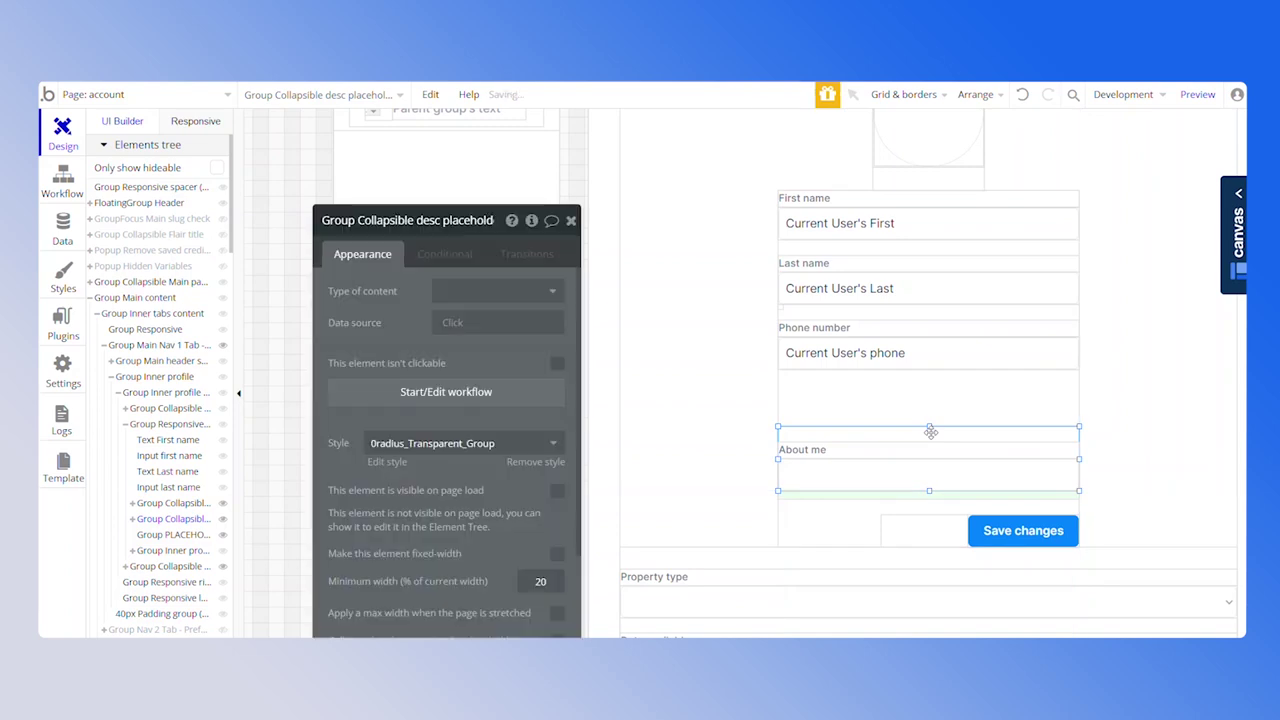
{"action": "left_click", "coordinate": [923, 304]}
{"action": "left_click_drag", "start_coordinate": [929, 369], "coordinate": [926, 427]}
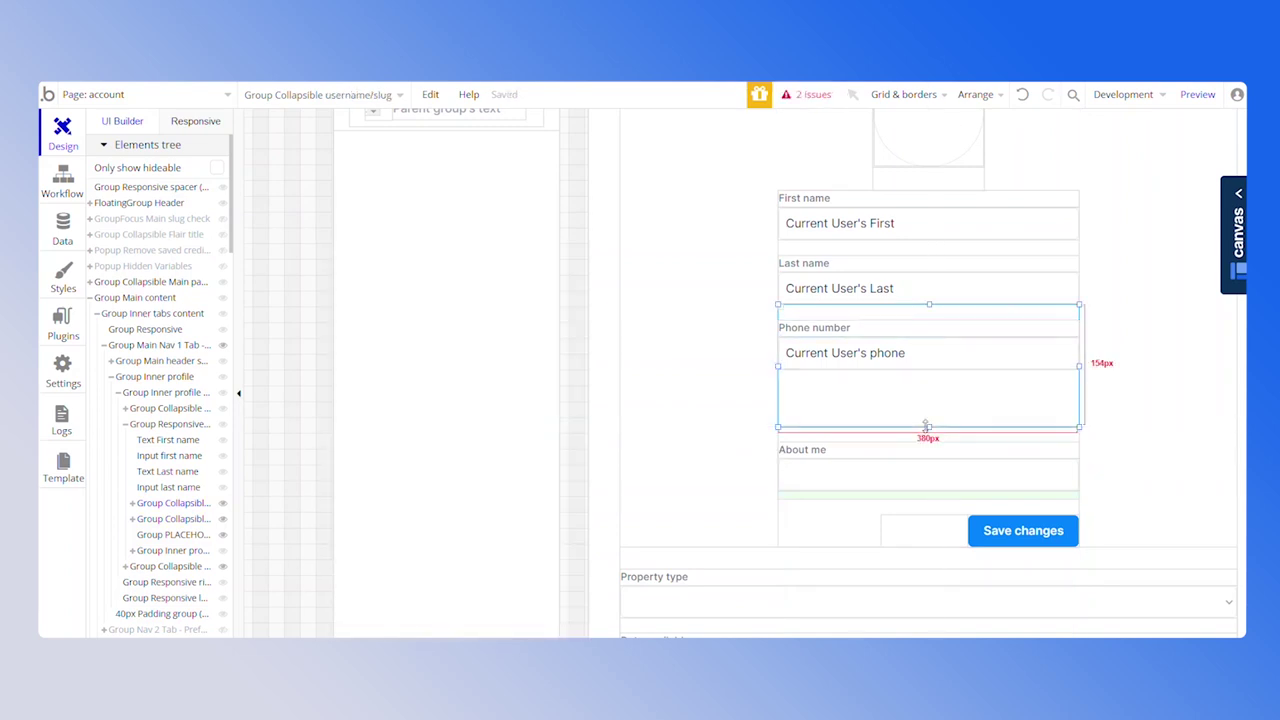
Copy the Phone number label and input into the space below
{"action": "left_click", "coordinate": [860, 353]}
{"action": "left_click", "coordinate": [858, 355], "text": "shift"}
{"action": "left_click", "coordinate": [858, 355]}
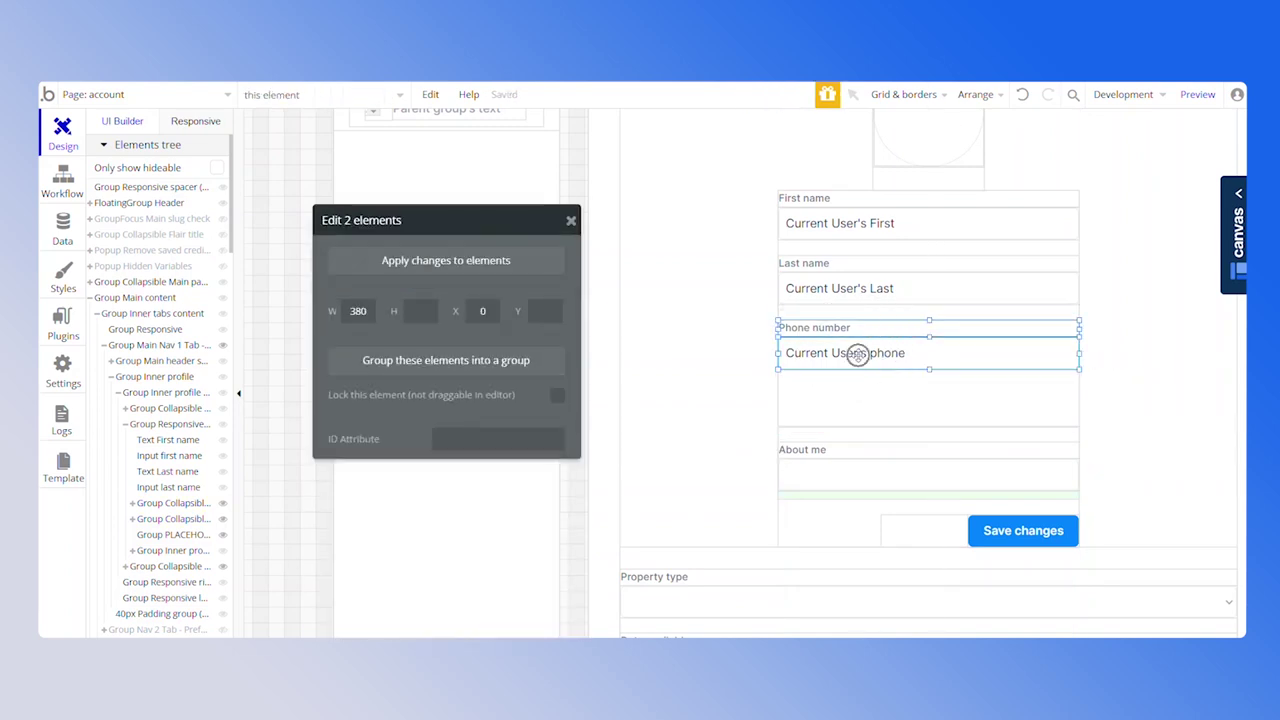
{"action": "left_click_drag", "start_coordinate": [858, 355], "coordinate": [859, 369]}
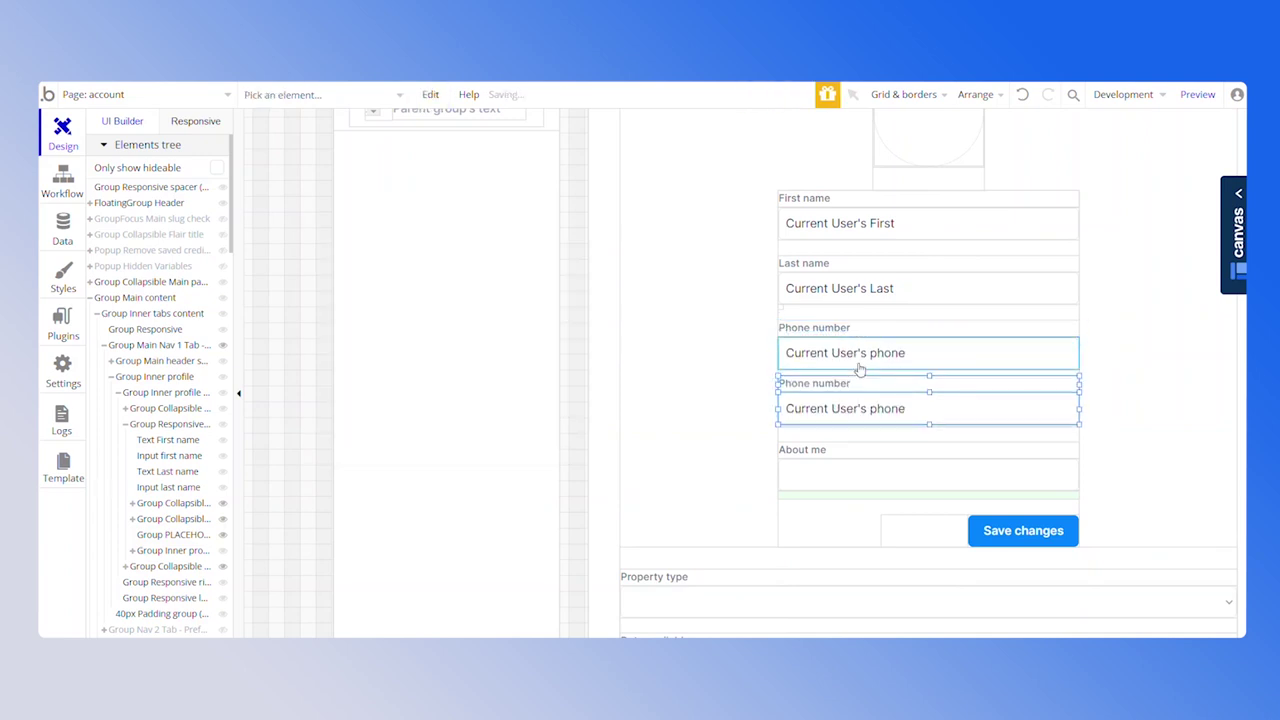
Relabel the copied field 'Area' and bring up options for its input
{"action": "double_click", "coordinate": [857, 382]}
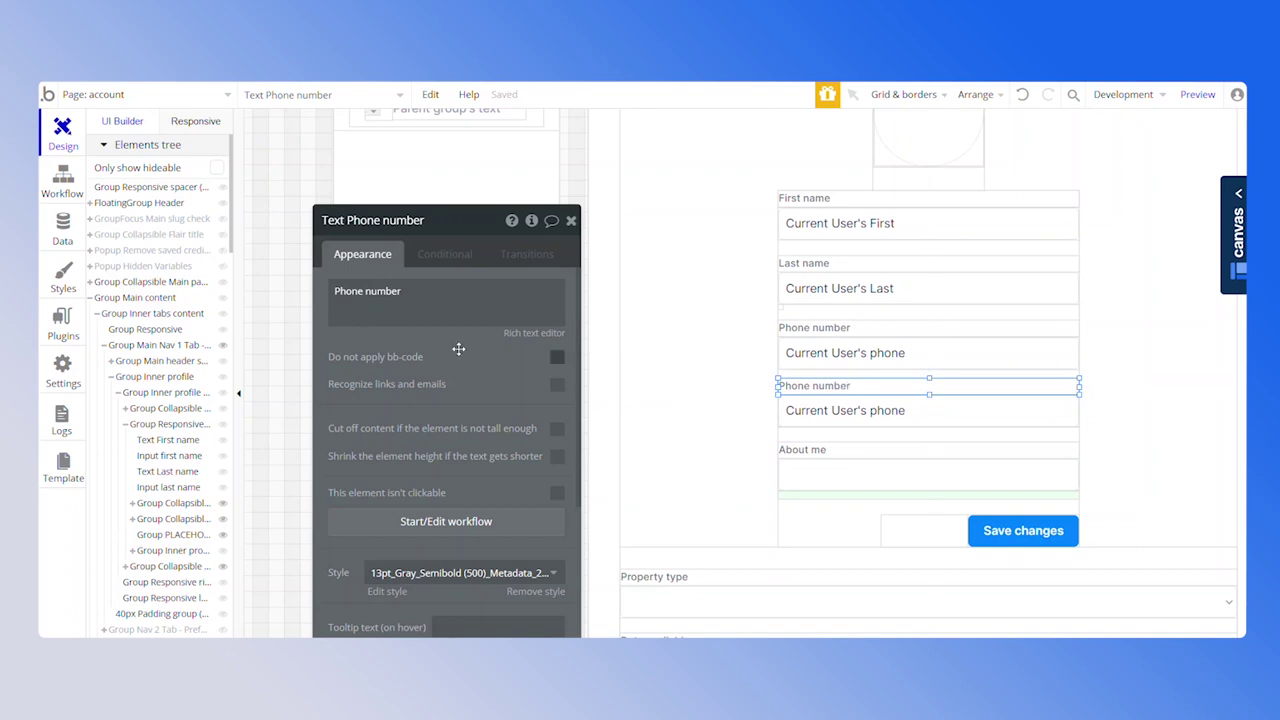
{"action": "triple_click", "coordinate": [400, 300]}
{"action": "key", "text": "BackSpace"}
{"action": "type", "text": "Area"}
{"action": "left_click", "coordinate": [833, 410]}
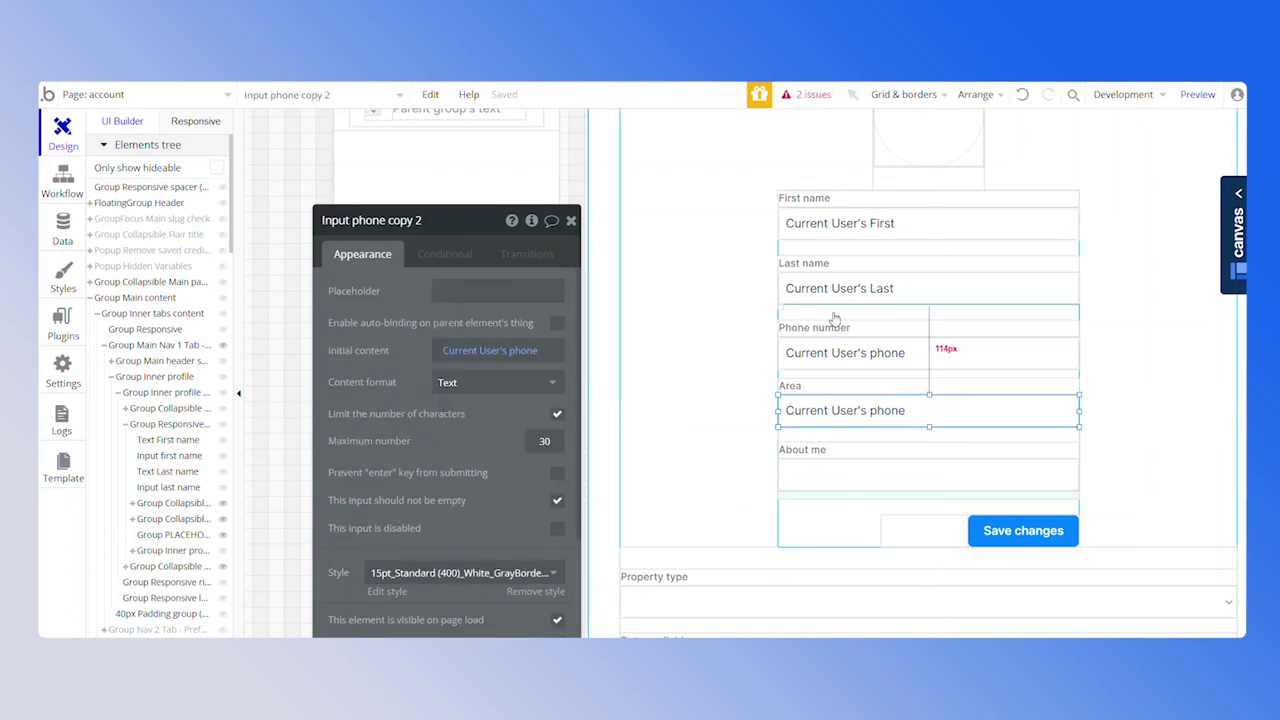
{"action": "scroll", "coordinate": [815, 395], "scroll_direction": "down", "scroll_amount": 1}
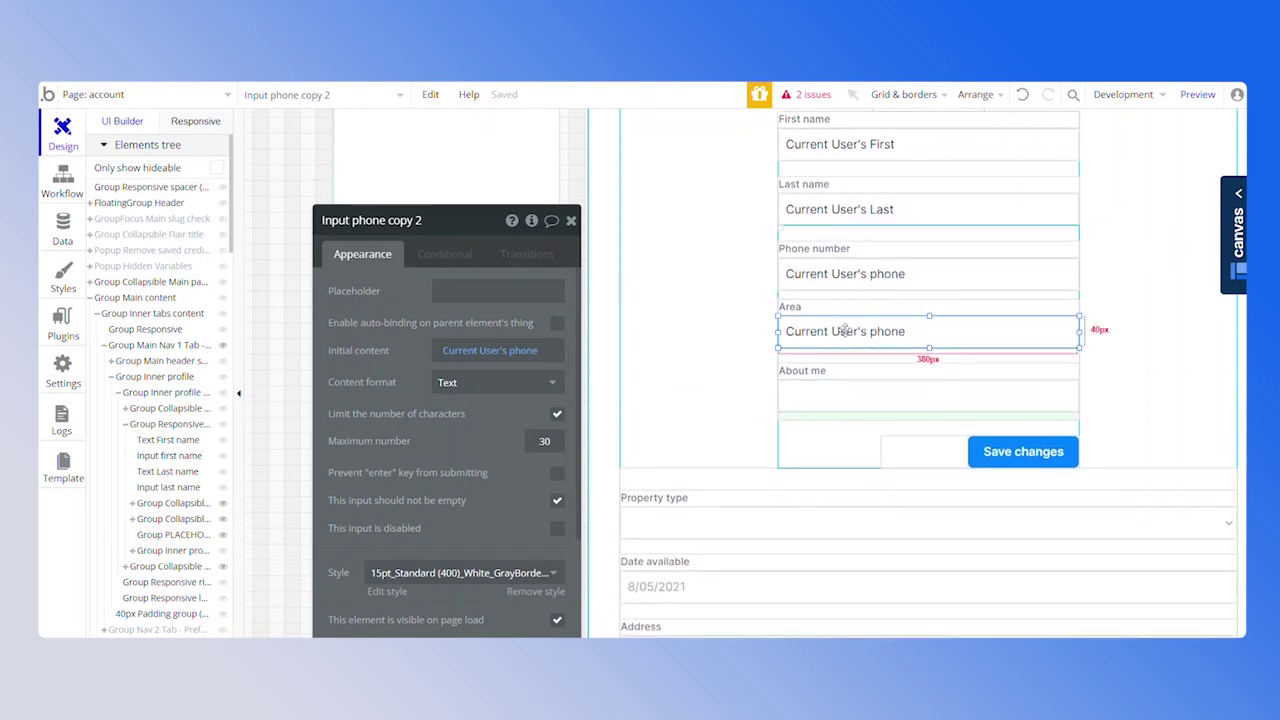
{"action": "right_click", "coordinate": [845, 331]}
Replace the Area input with a dropdown styled 15pt_Semibold (500)_White_GrayBorders_40h_Dropdown
{"action": "left_click", "coordinate": [912, 238]}
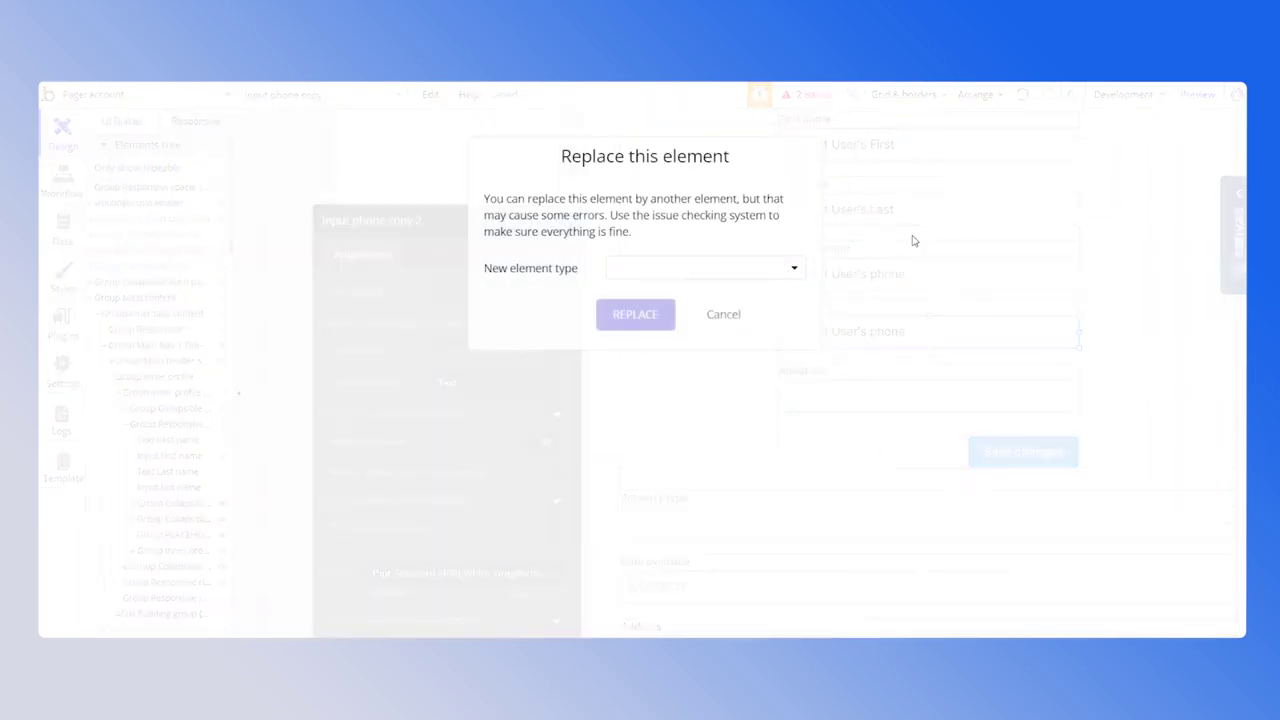
{"action": "left_click", "coordinate": [704, 263]}
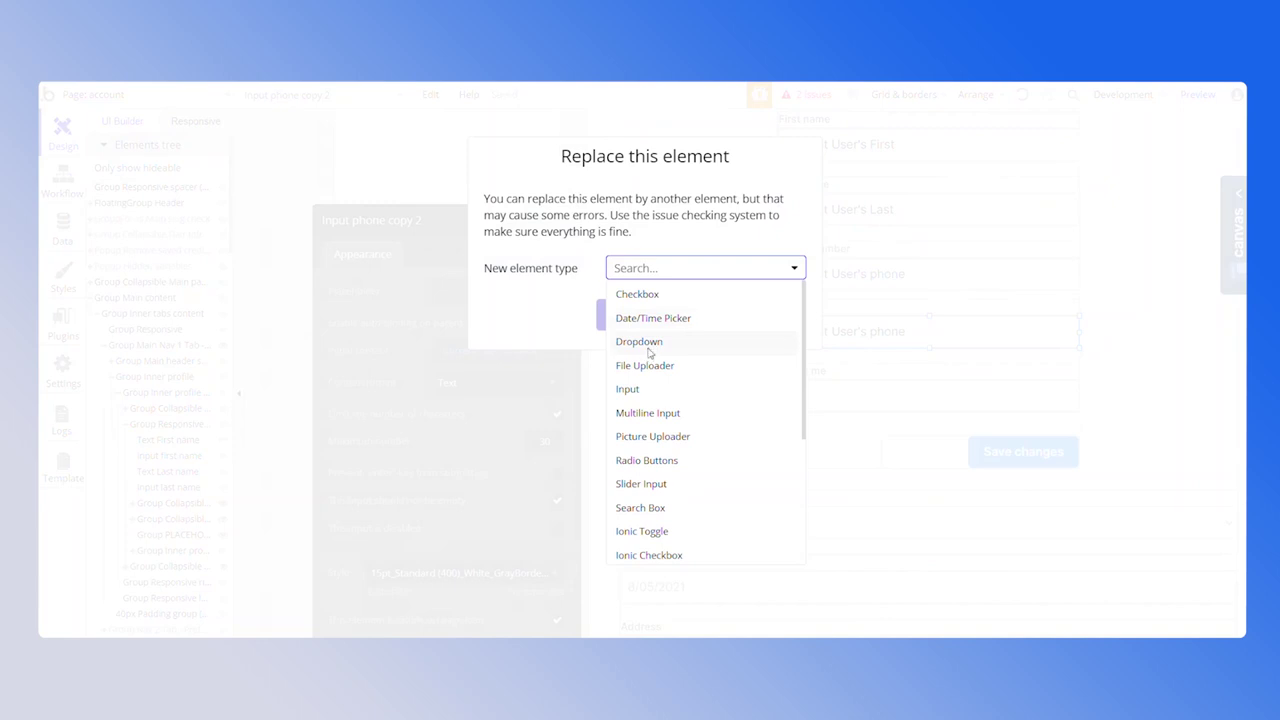
{"action": "left_click", "coordinate": [641, 341]}
{"action": "left_click", "coordinate": [634, 311]}
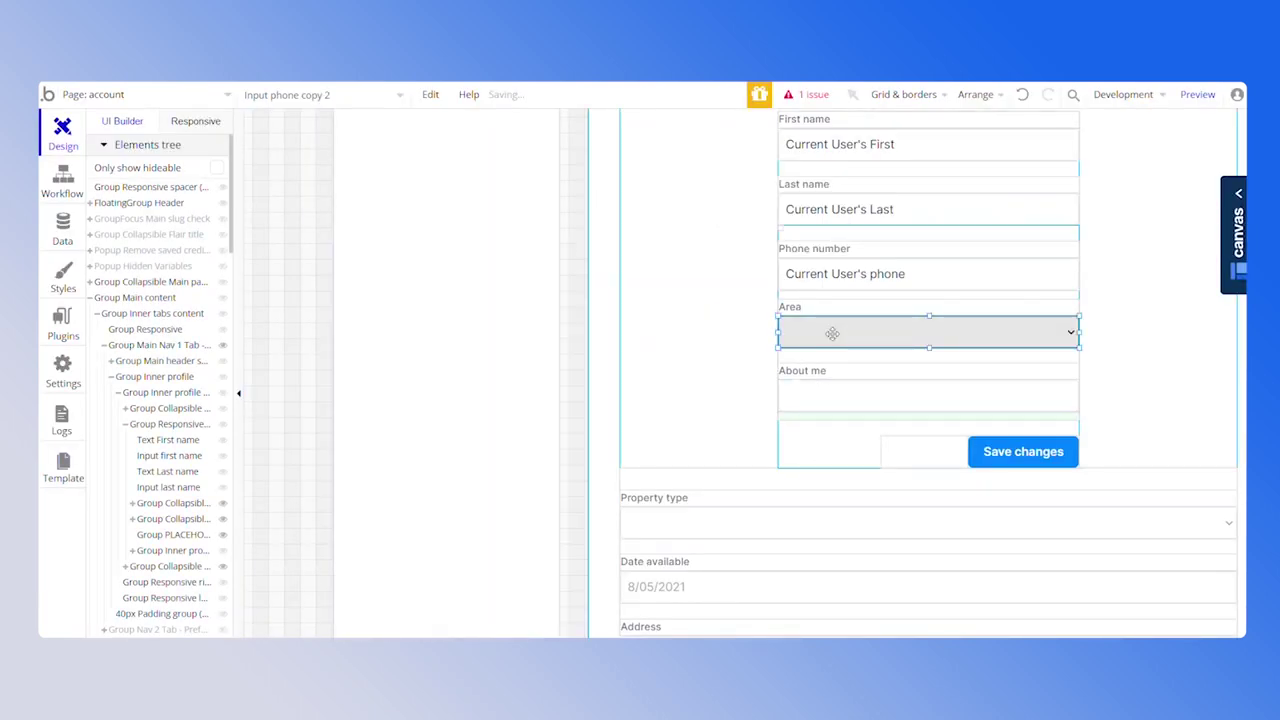
{"action": "double_click", "coordinate": [832, 333]}
{"action": "left_click", "coordinate": [408, 437]}
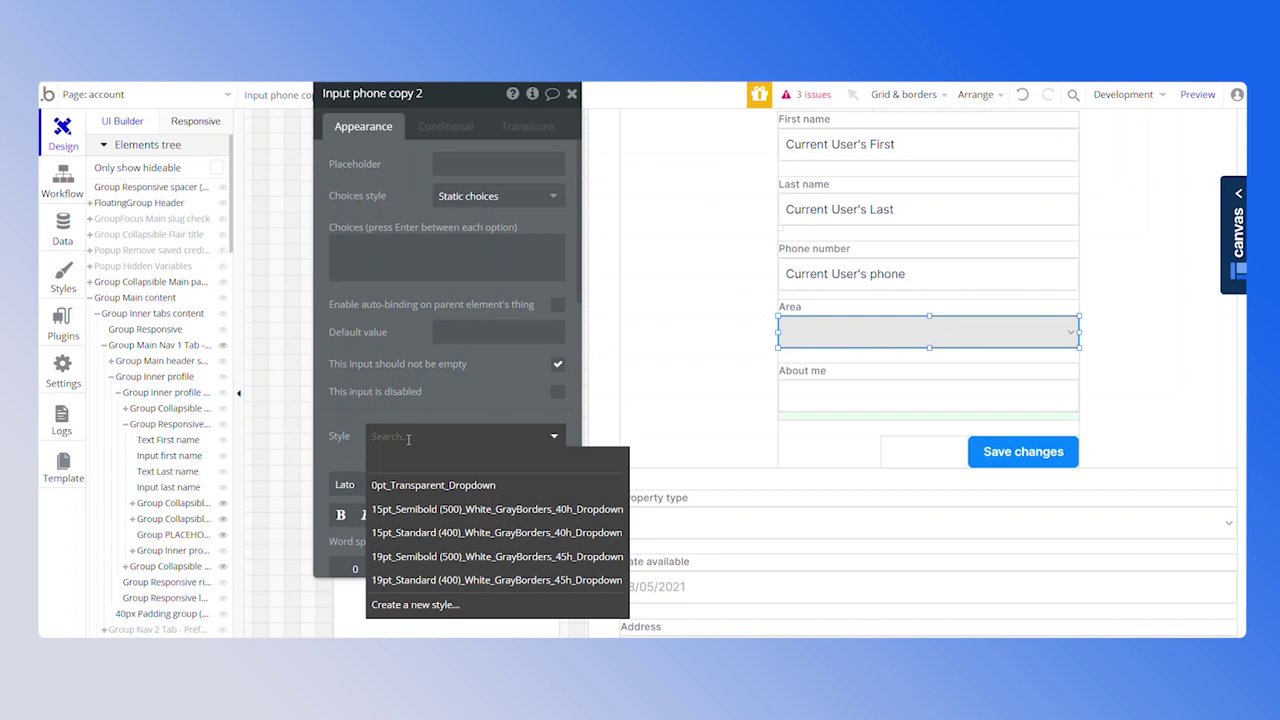
{"action": "left_click", "coordinate": [432, 510]}
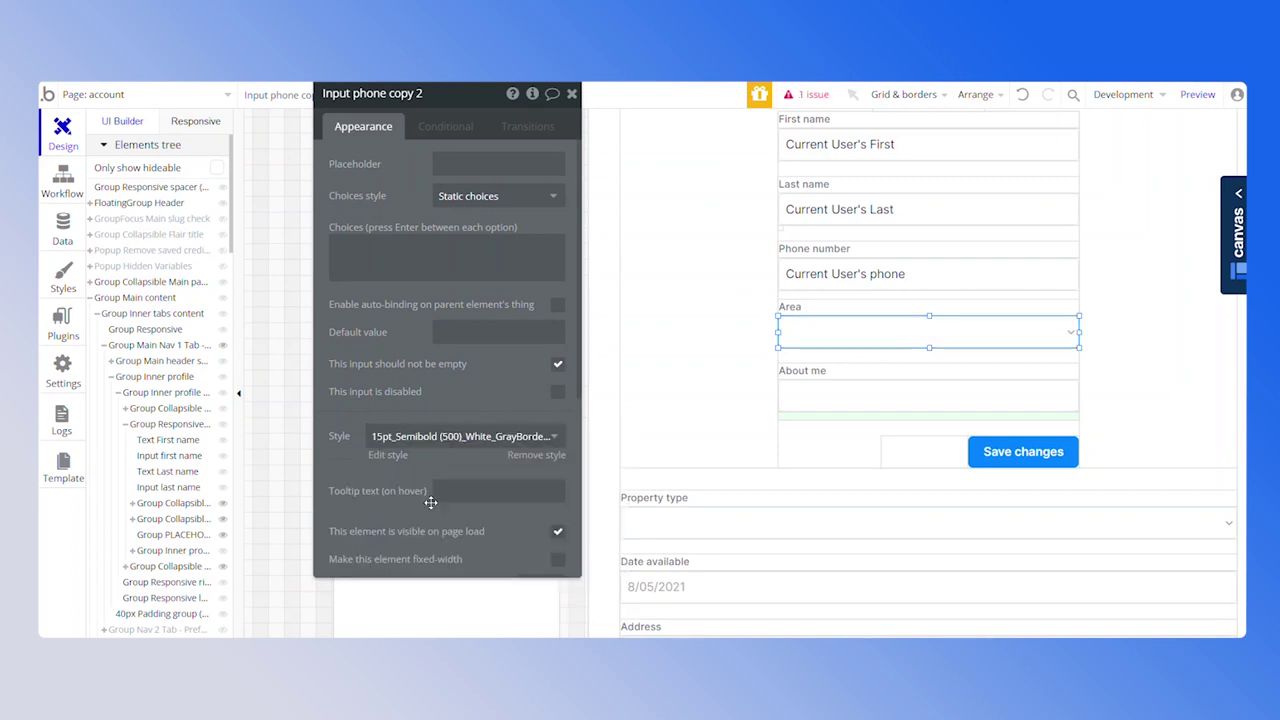
Give the dropdown dynamic choices of type Area from All Area, captioned by Display
{"action": "left_click", "coordinate": [458, 304]}
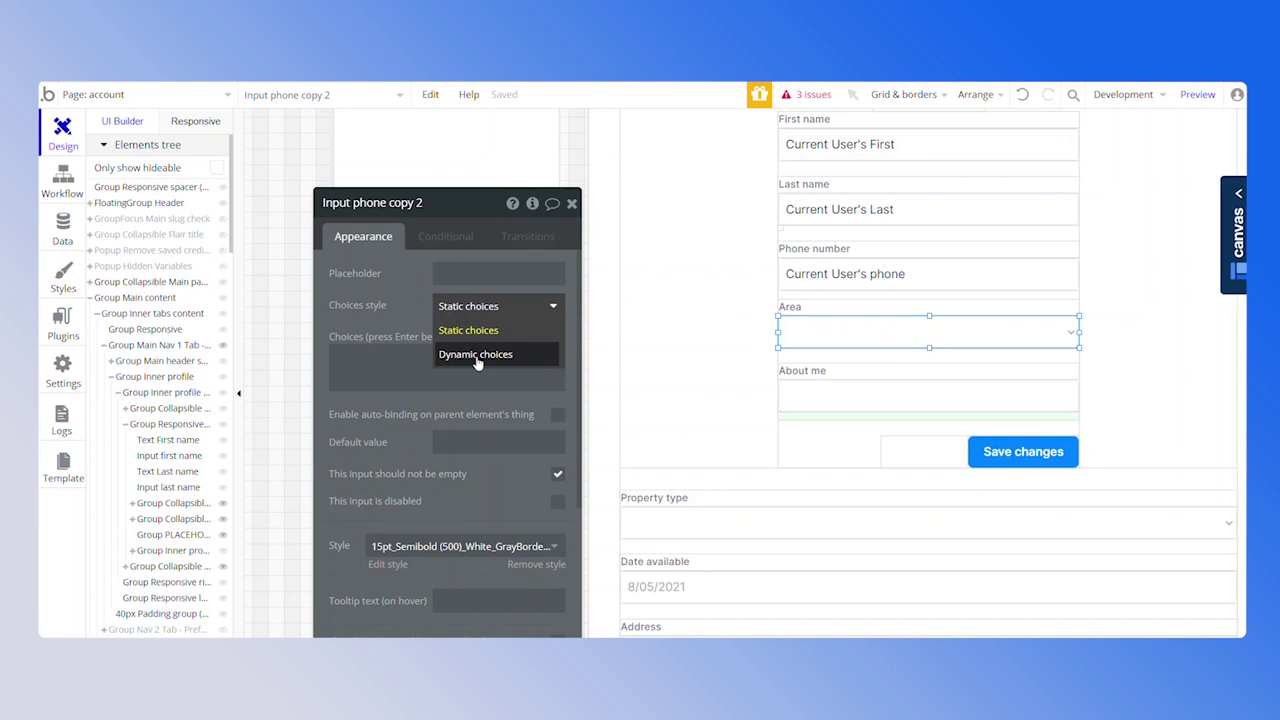
{"action": "left_click", "coordinate": [466, 353]}
{"action": "left_click", "coordinate": [462, 339]}
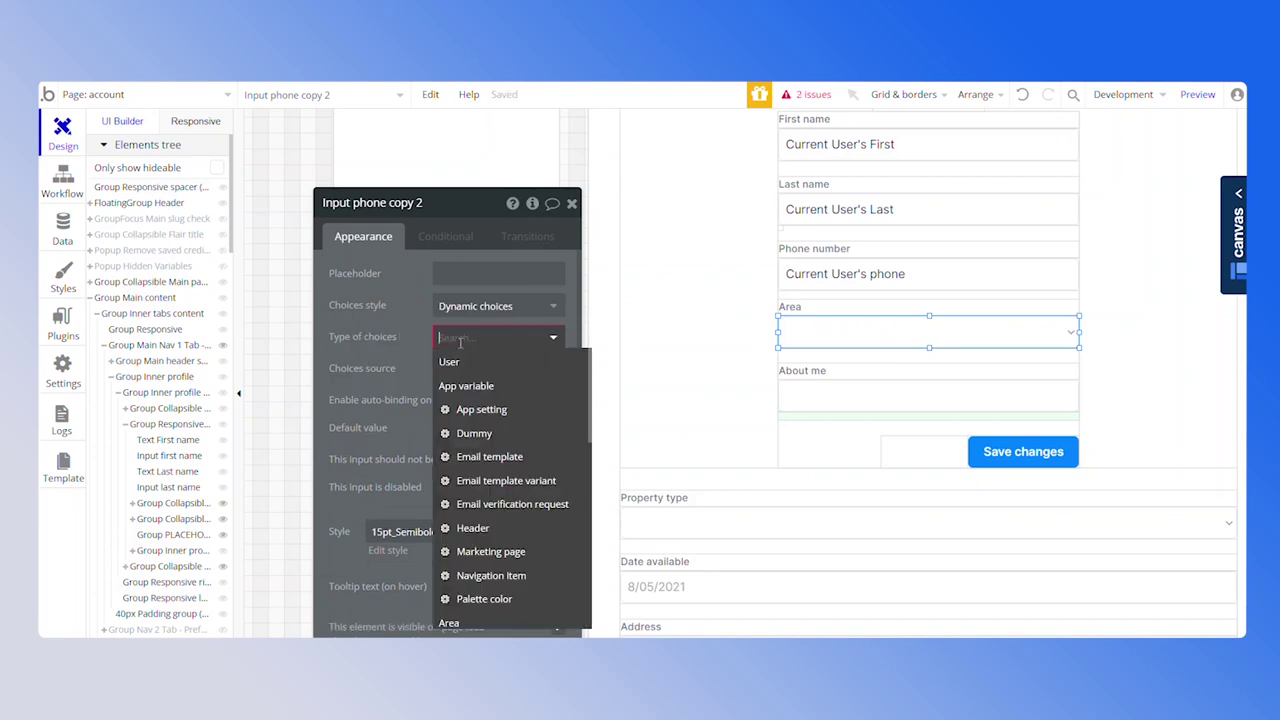
{"action": "scroll", "coordinate": [500, 485], "scroll_direction": "down", "scroll_amount": 3}
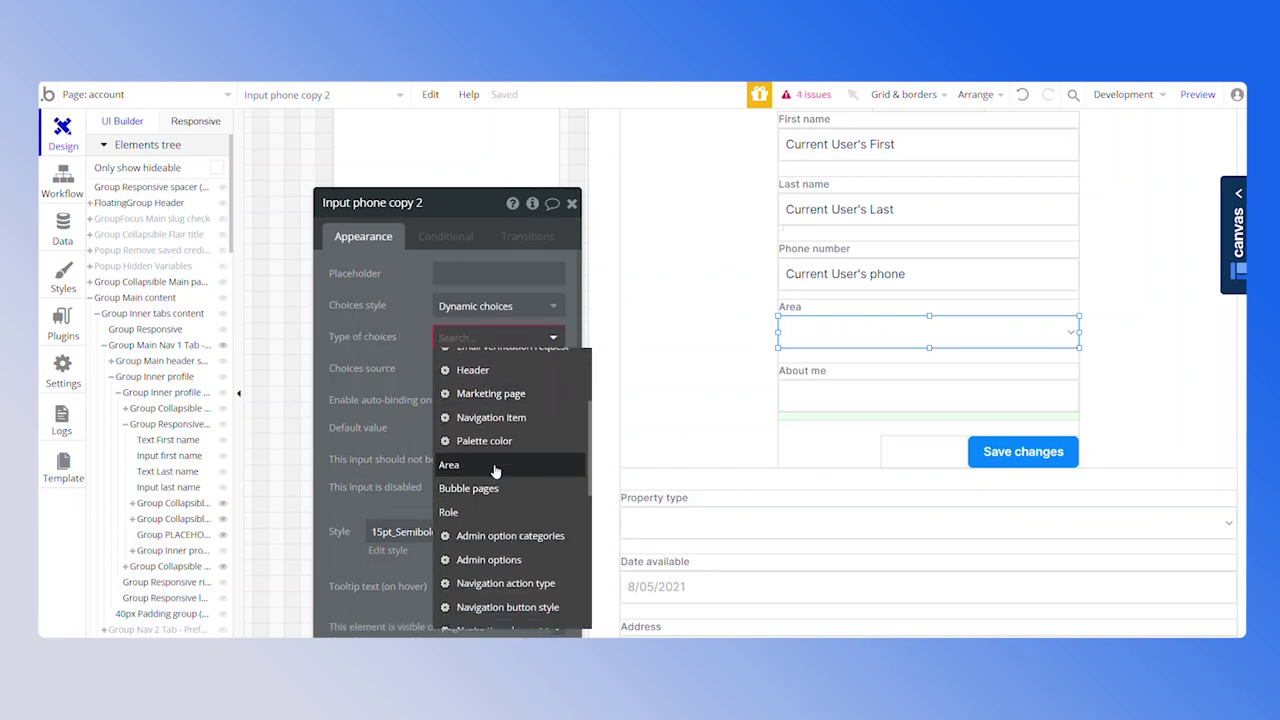
{"action": "left_click", "coordinate": [490, 466]}
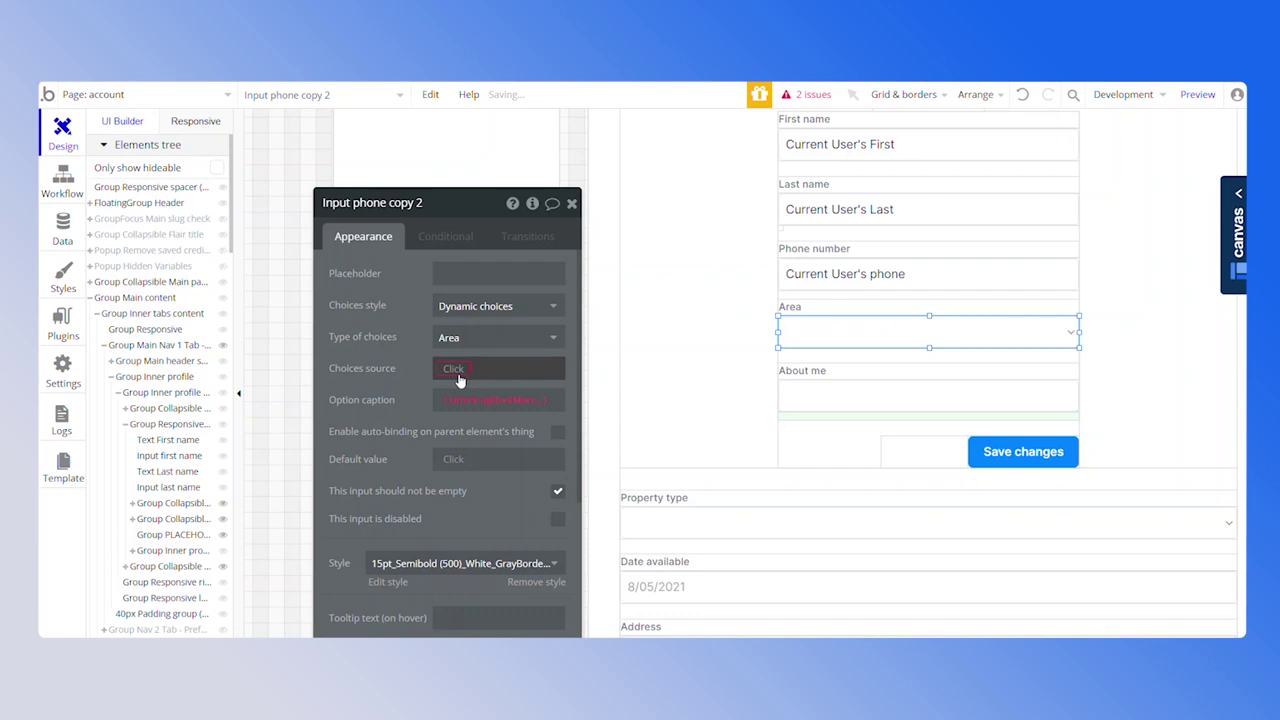
{"action": "left_click", "coordinate": [455, 369]}
{"action": "left_click", "coordinate": [476, 389]}
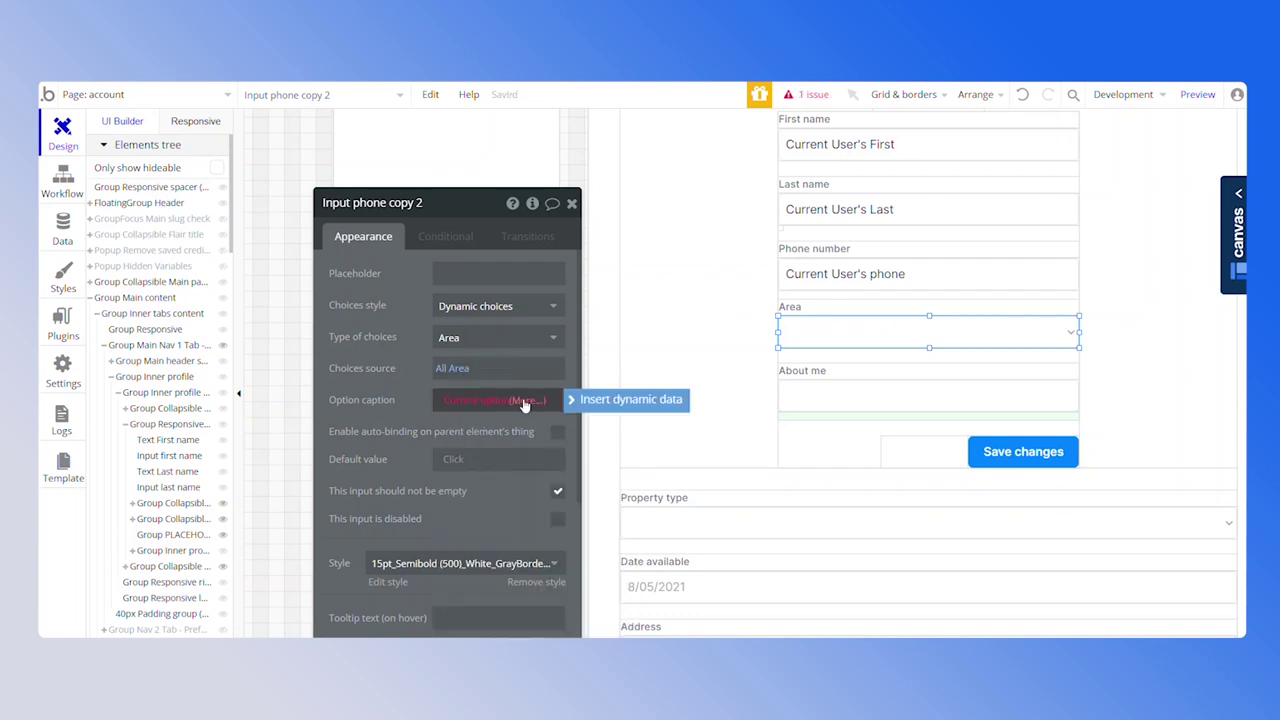
{"action": "left_click", "coordinate": [525, 401]}
{"action": "left_click", "coordinate": [510, 432]}
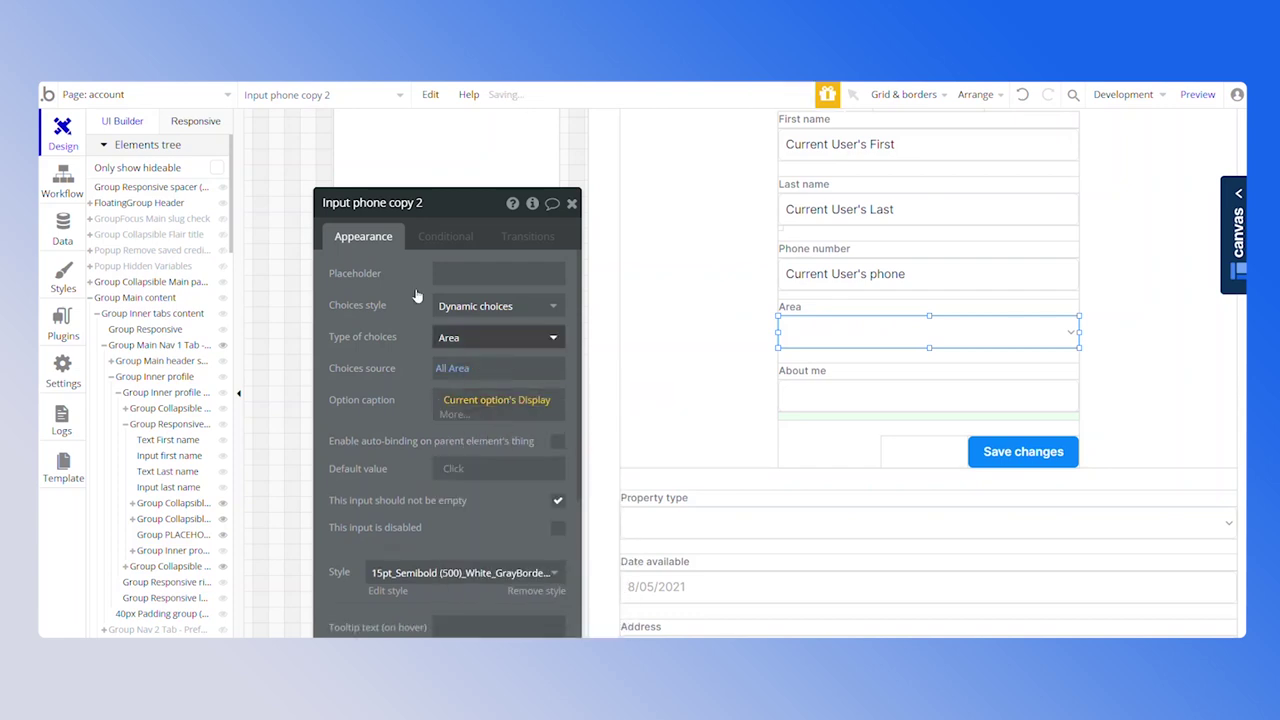
Rename the dropdown element to 'Input area'
{"action": "left_click", "coordinate": [372, 202]}
{"action": "type", "text": "Input ar"}
{"action": "left_click", "coordinate": [810, 400]}
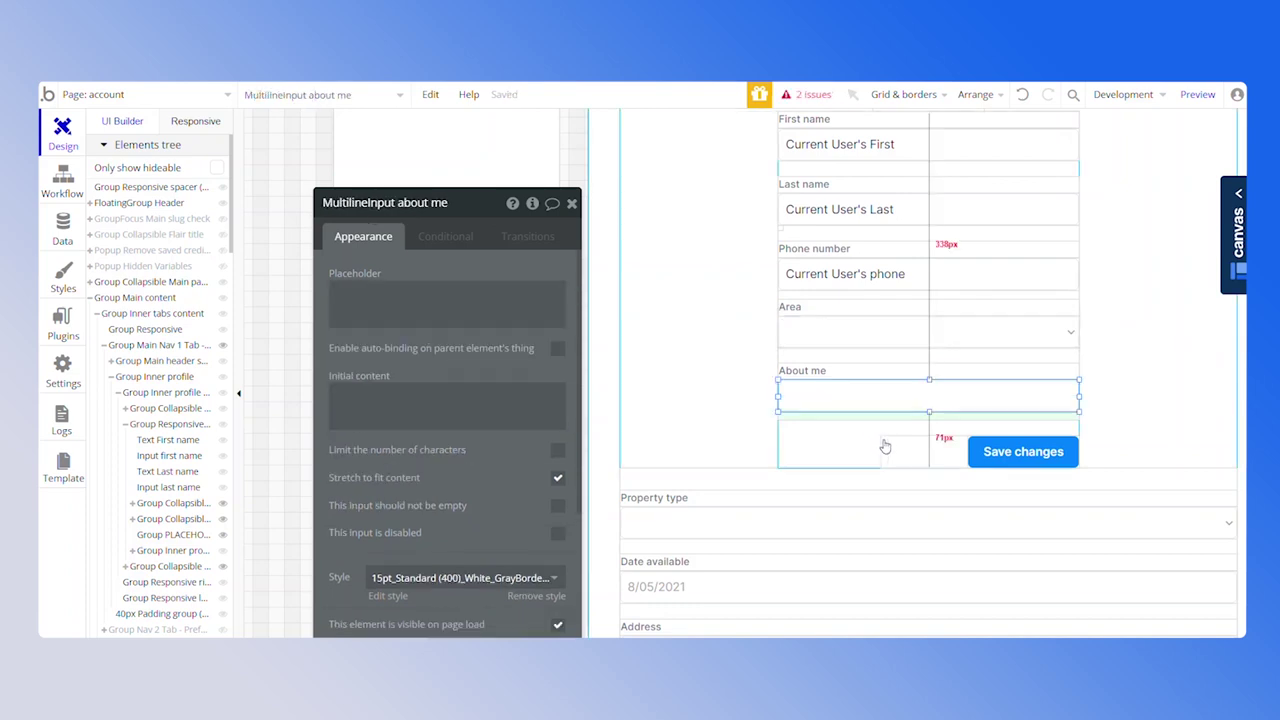
{"action": "left_click", "coordinate": [1005, 462]}
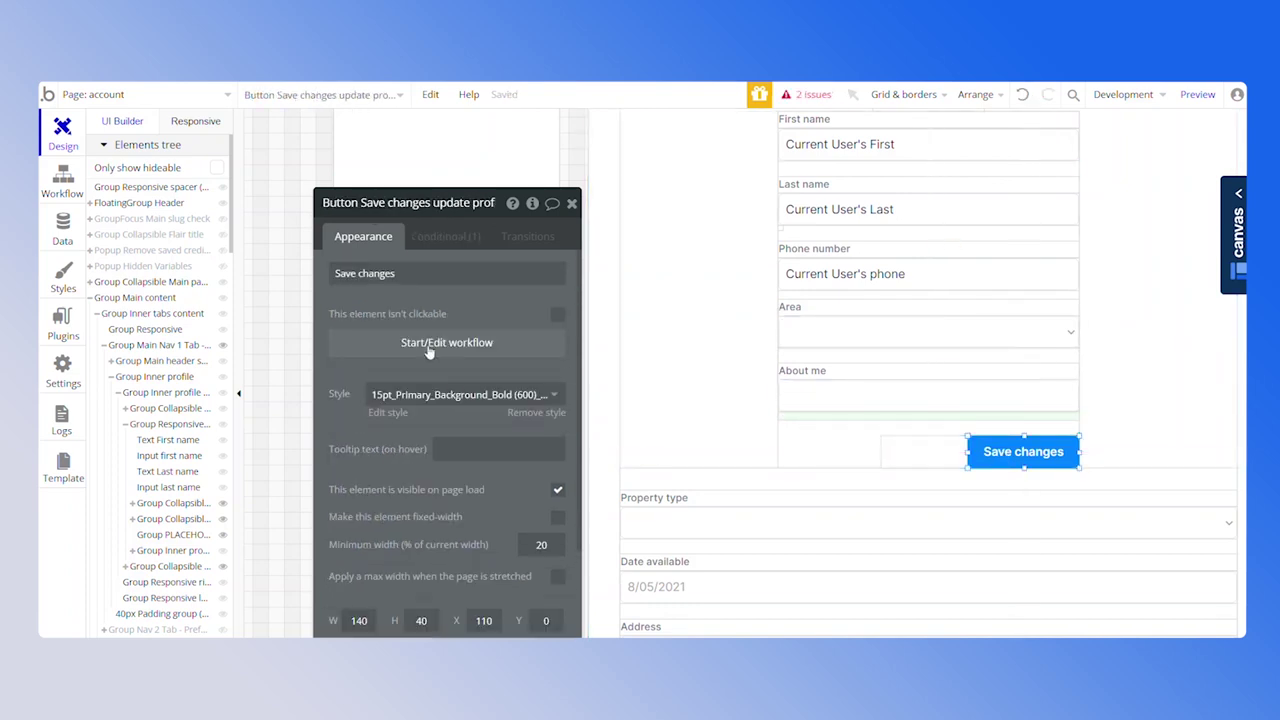
In Save changes' Make changes to User step, set about to the About me input's value
{"action": "left_click", "coordinate": [428, 345]}
{"action": "left_click_drag", "start_coordinate": [390, 200], "coordinate": [920, 410]}
{"action": "left_click", "coordinate": [198, 430]}
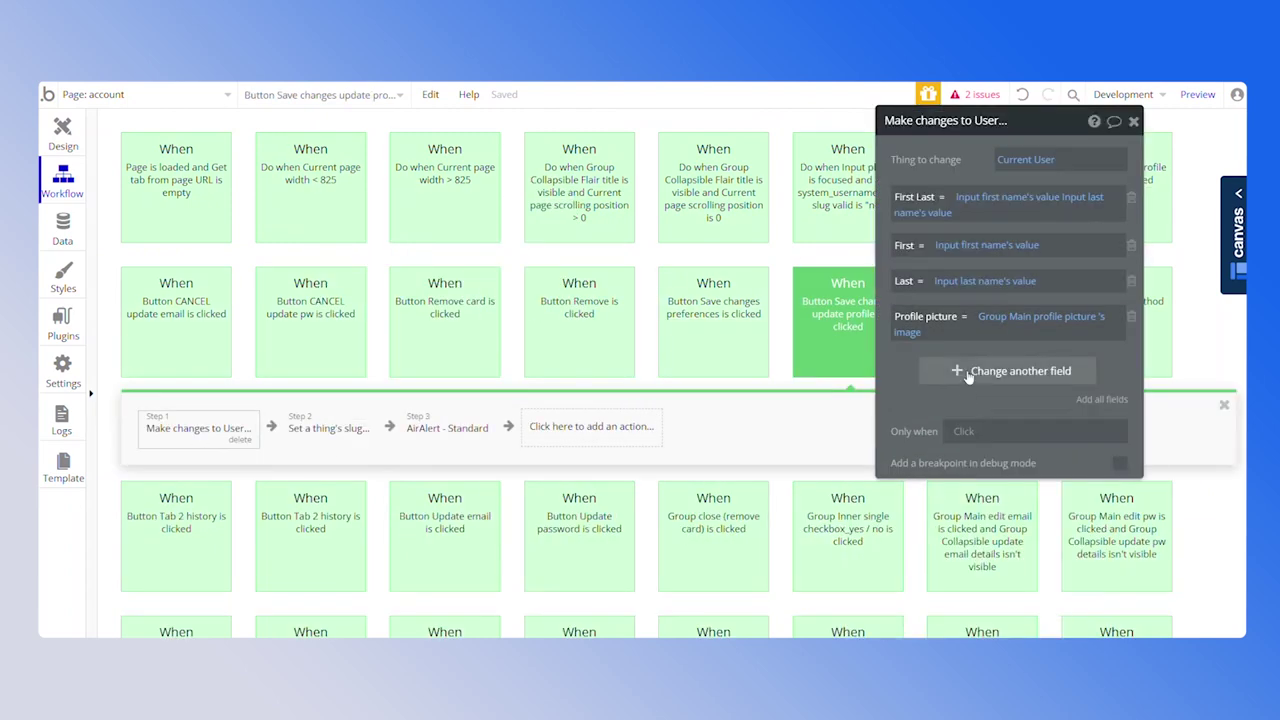
{"action": "left_click", "coordinate": [968, 376]}
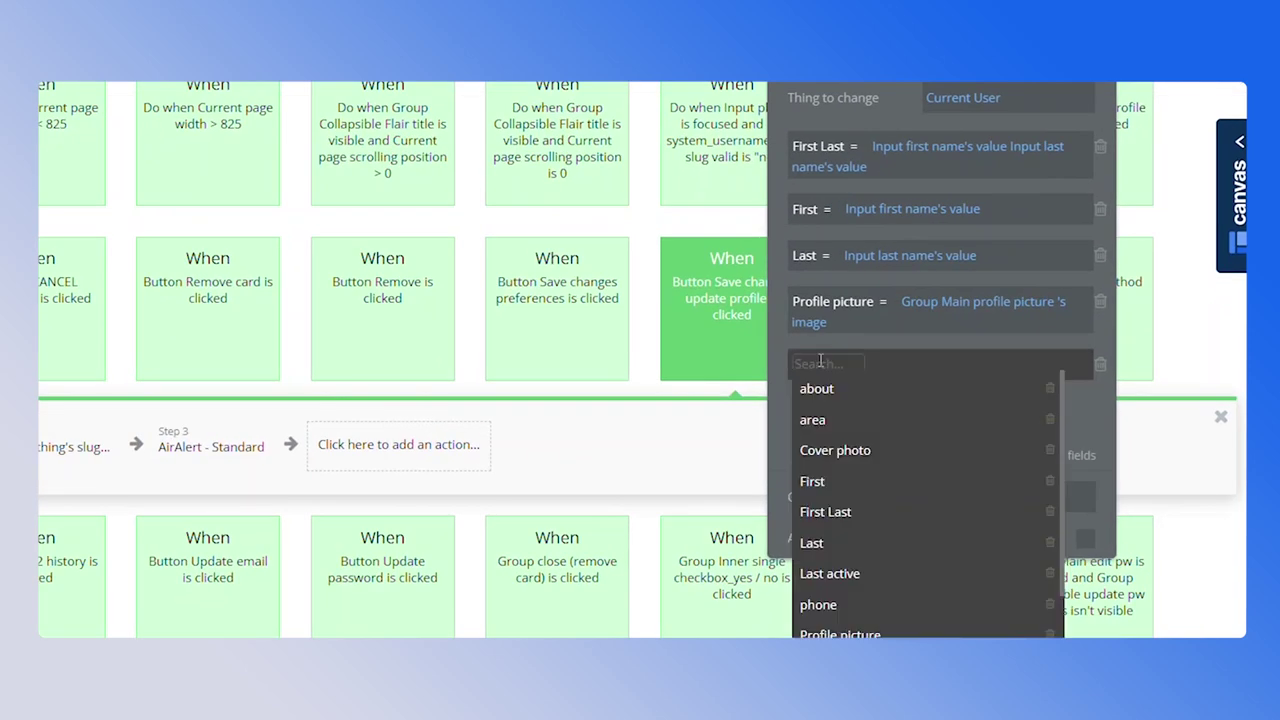
{"action": "left_click", "coordinate": [816, 389]}
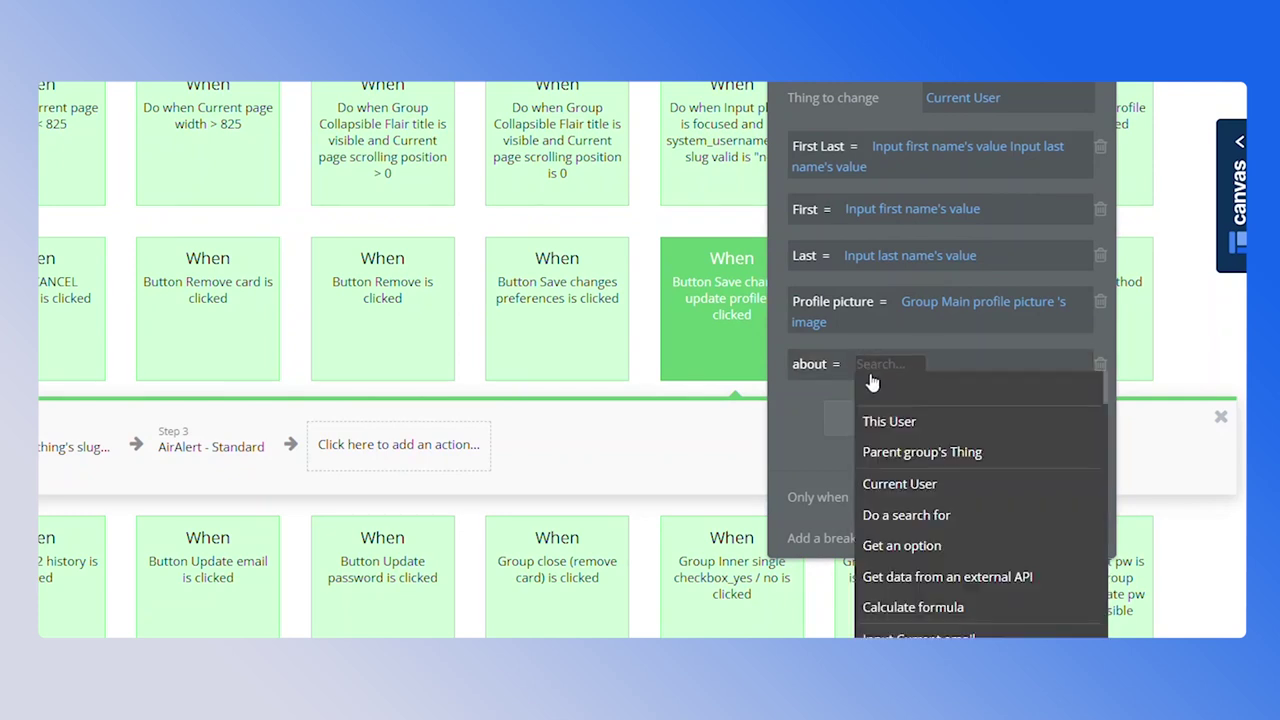
{"action": "type", "text": "mul"}
{"action": "left_click", "coordinate": [910, 452]}
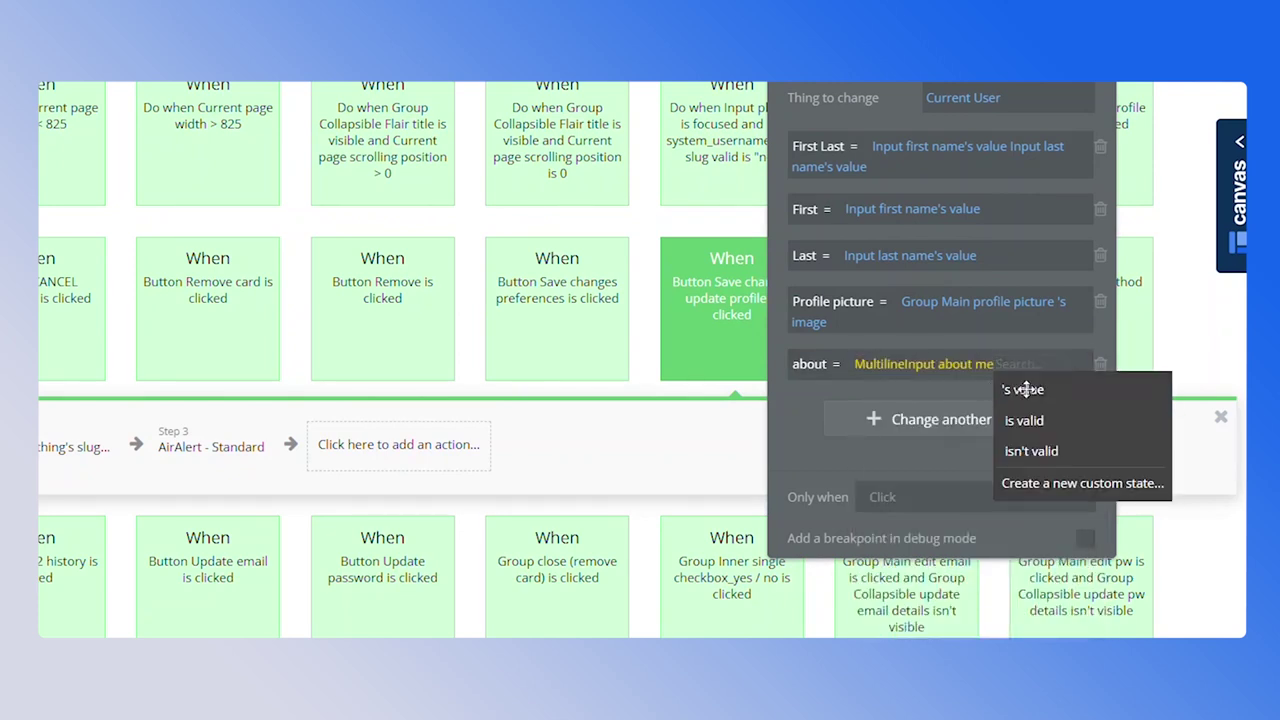
{"action": "left_click", "coordinate": [1005, 389]}
Add phone and area fields set to the phone input's and Input area's values
{"action": "left_click", "coordinate": [884, 412]}
{"action": "left_click", "coordinate": [860, 505]}
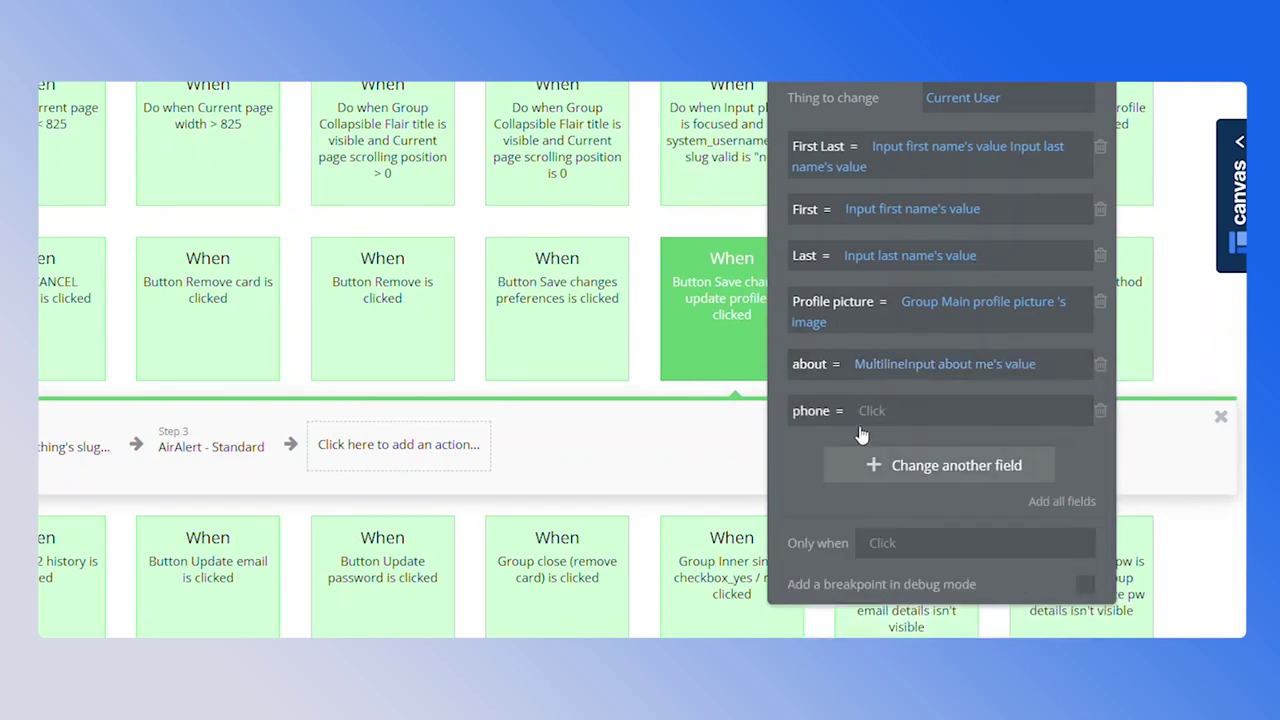
{"action": "type", "text": "ph"}
{"action": "left_click", "coordinate": [905, 460]}
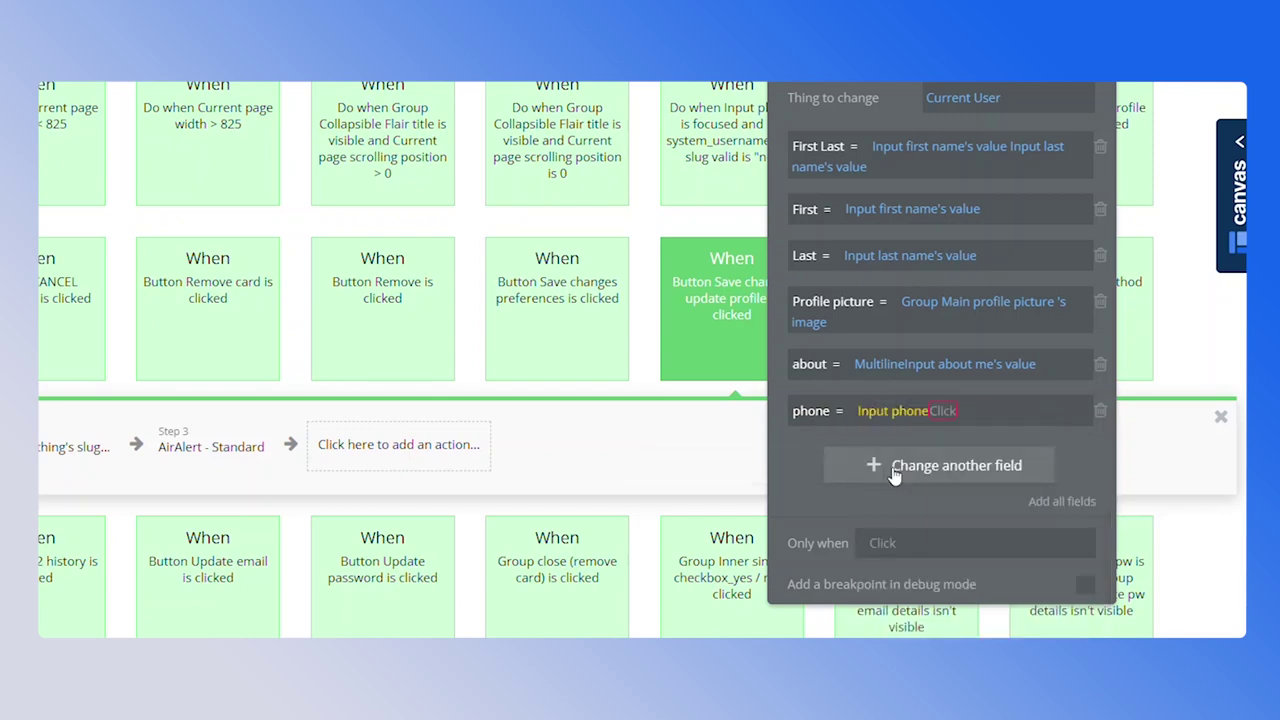
{"action": "left_click", "coordinate": [890, 463]}
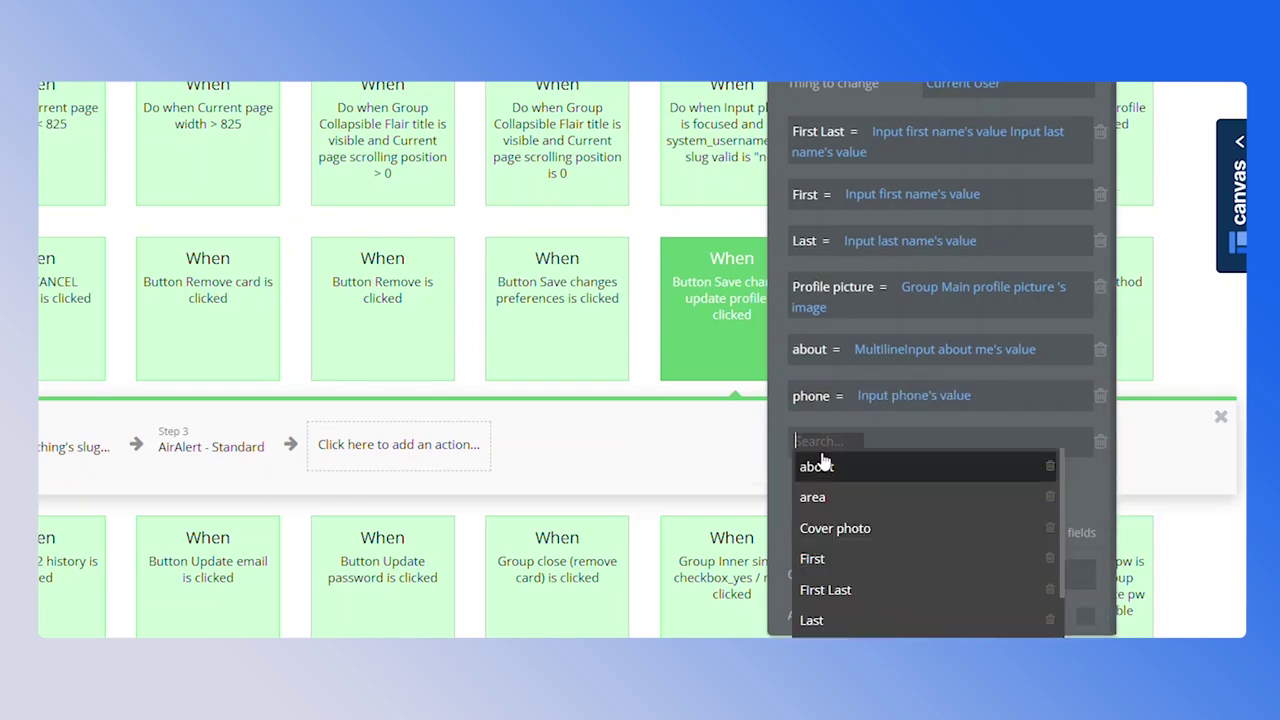
{"action": "left_click", "coordinate": [843, 492]}
{"action": "type", "text": "ar"}
{"action": "left_click", "coordinate": [843, 563]}
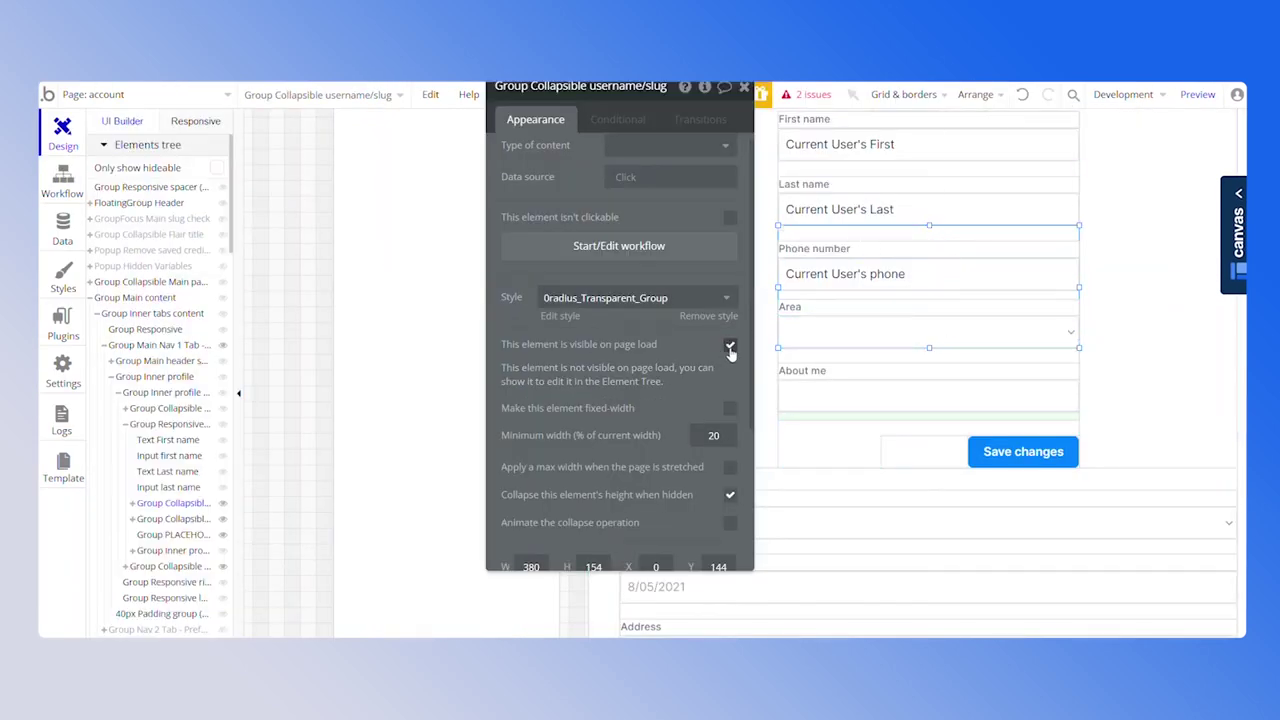
Set the Area dropdown's default value to Current User's area
{"action": "left_click", "coordinate": [190, 521]}
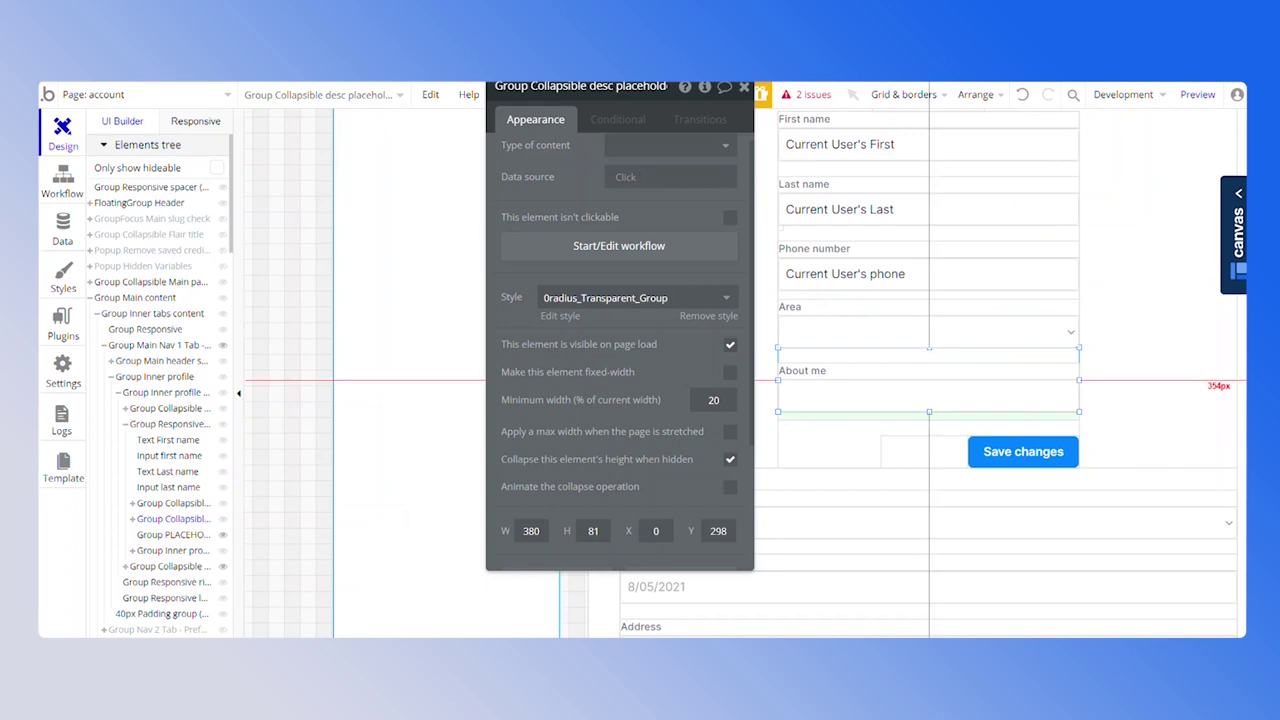
{"action": "left_click", "coordinate": [900, 332]}
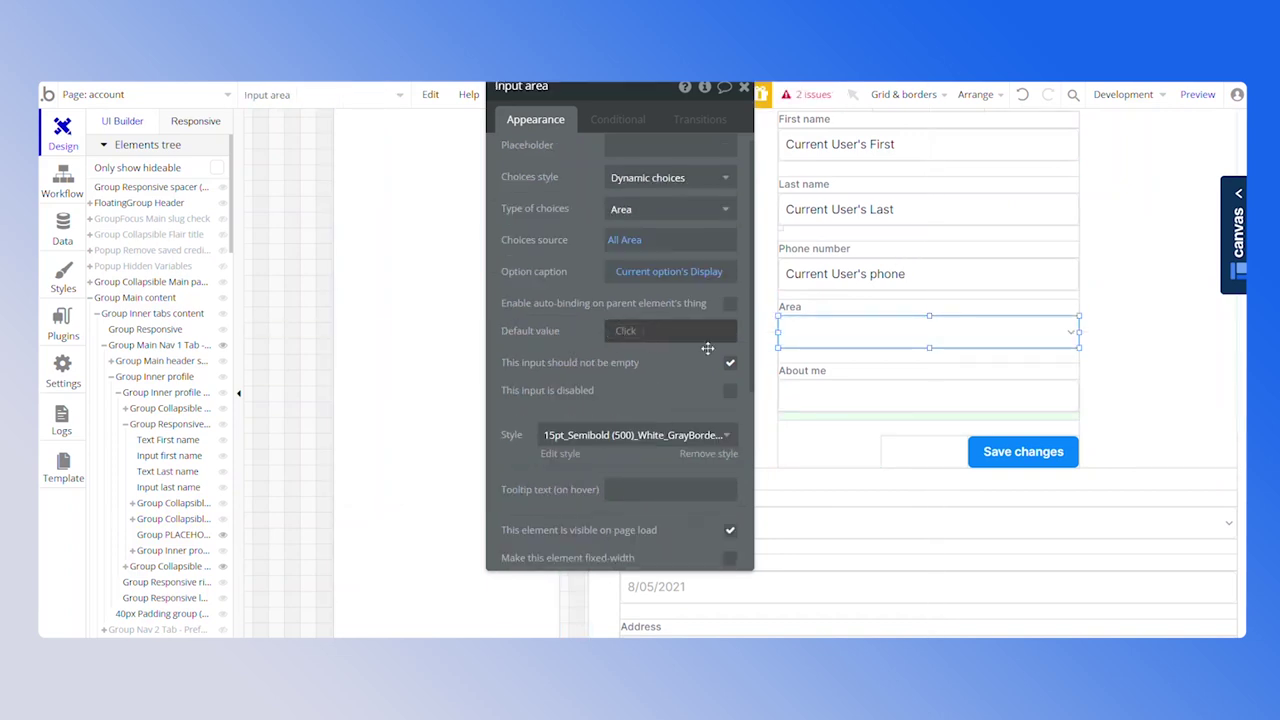
{"action": "left_click", "coordinate": [628, 336]}
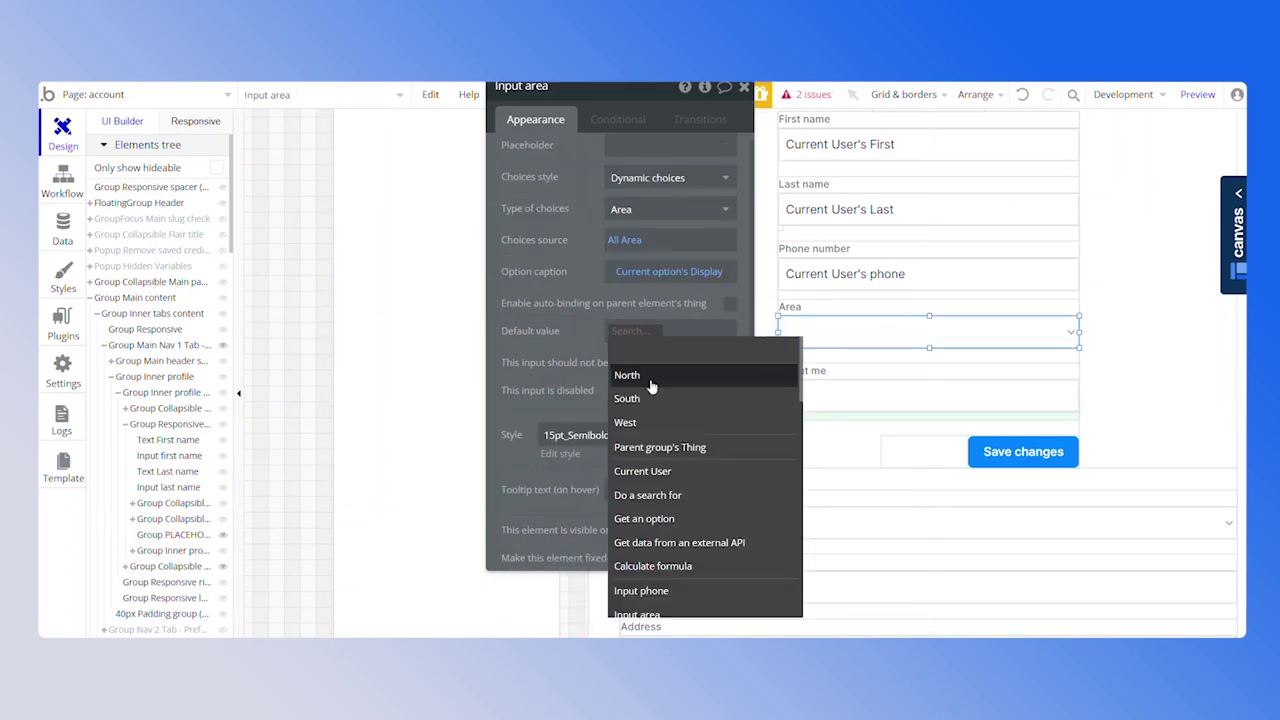
{"action": "left_click", "coordinate": [657, 469]}
{"action": "left_click", "coordinate": [704, 376]}
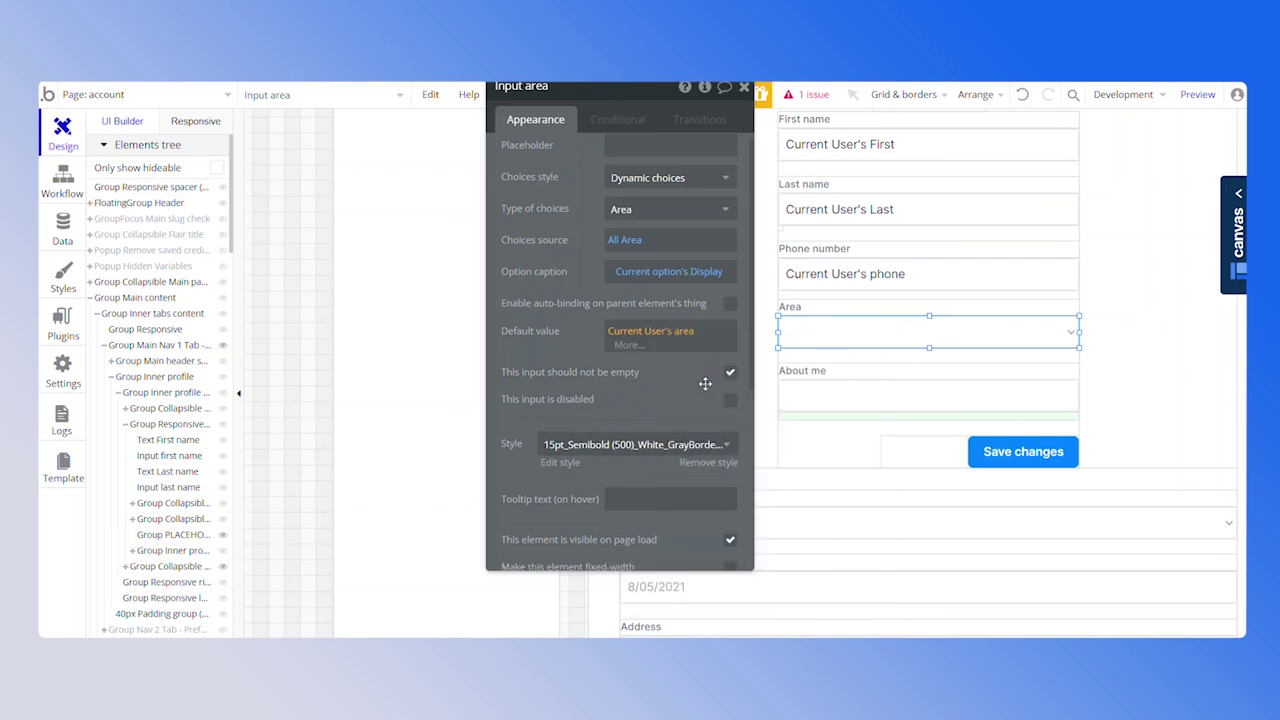
Set About me's initial content to Current User's about me, then view the Users app data
{"action": "left_click", "coordinate": [794, 398]}
{"action": "left_click", "coordinate": [650, 278]}
{"action": "left_click", "coordinate": [591, 337]}
{"action": "left_click", "coordinate": [586, 290]}
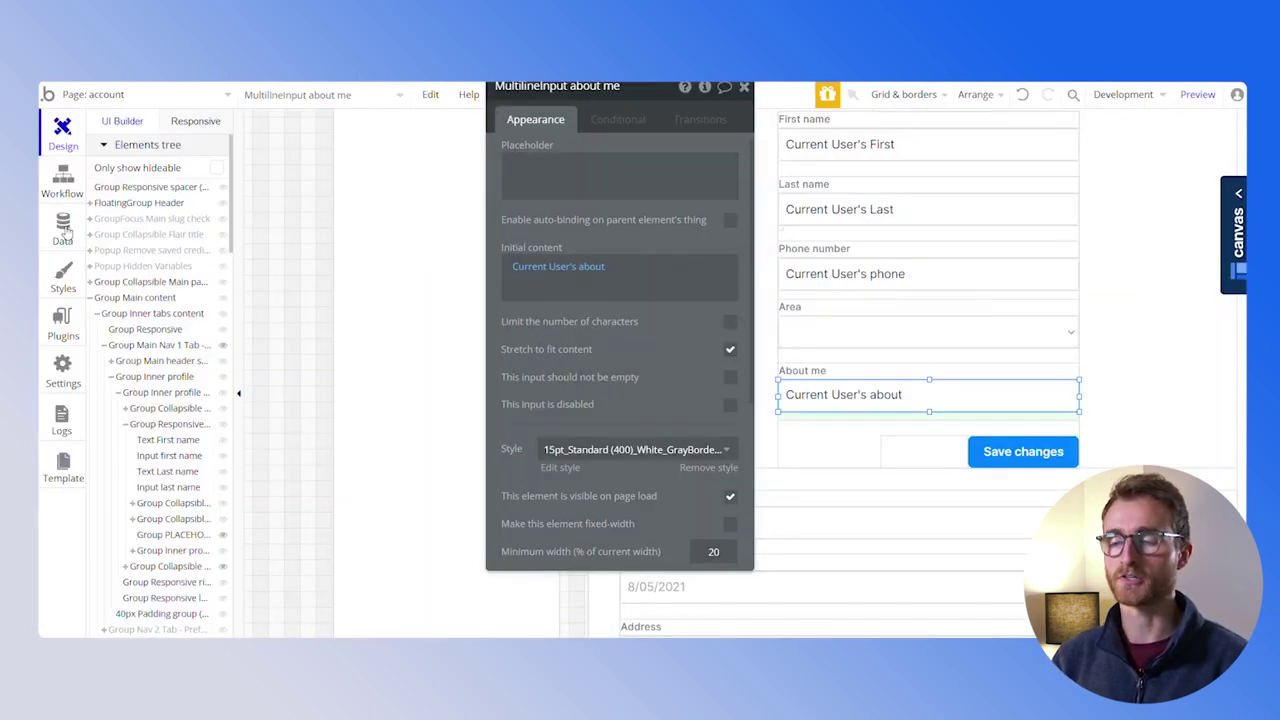
{"action": "left_click", "coordinate": [62, 228]}
{"action": "scroll", "coordinate": [190, 512], "scroll_direction": "down", "scroll_amount": 1}
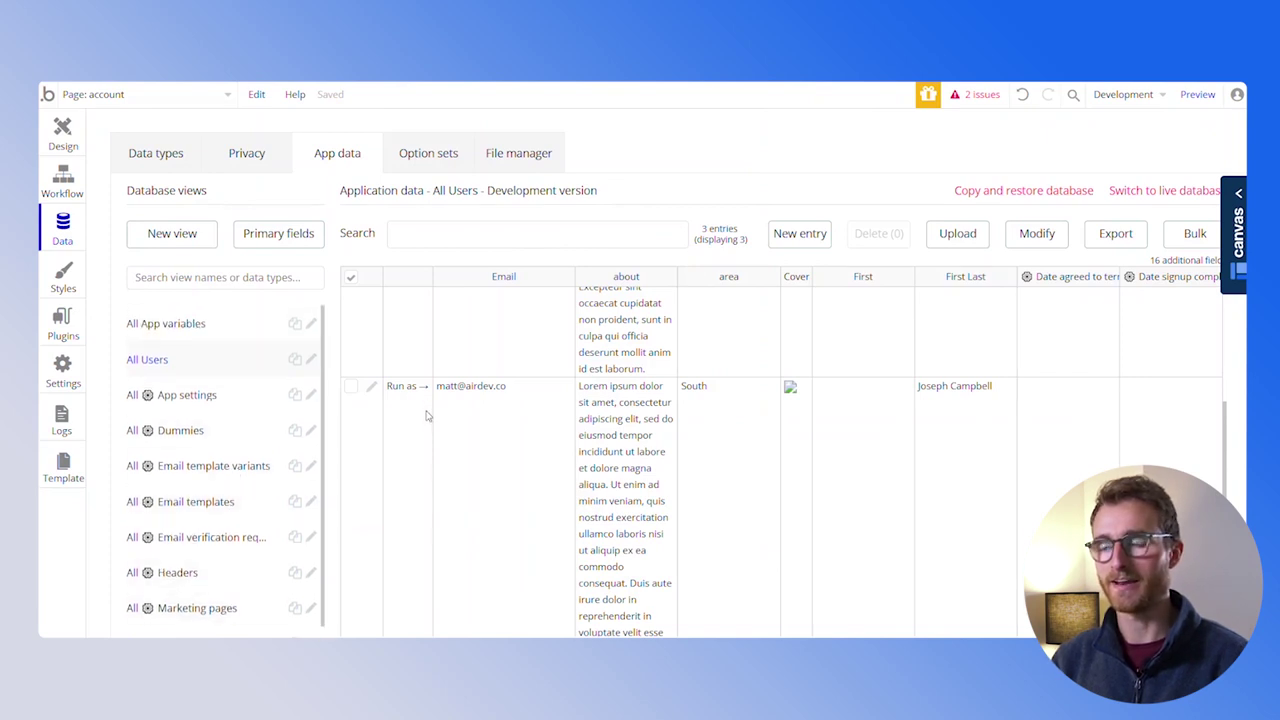
Go from Account Settings to the admin portal through the profile avatar menu
{"action": "scroll", "coordinate": [427, 415], "scroll_direction": "up", "scroll_amount": 3}
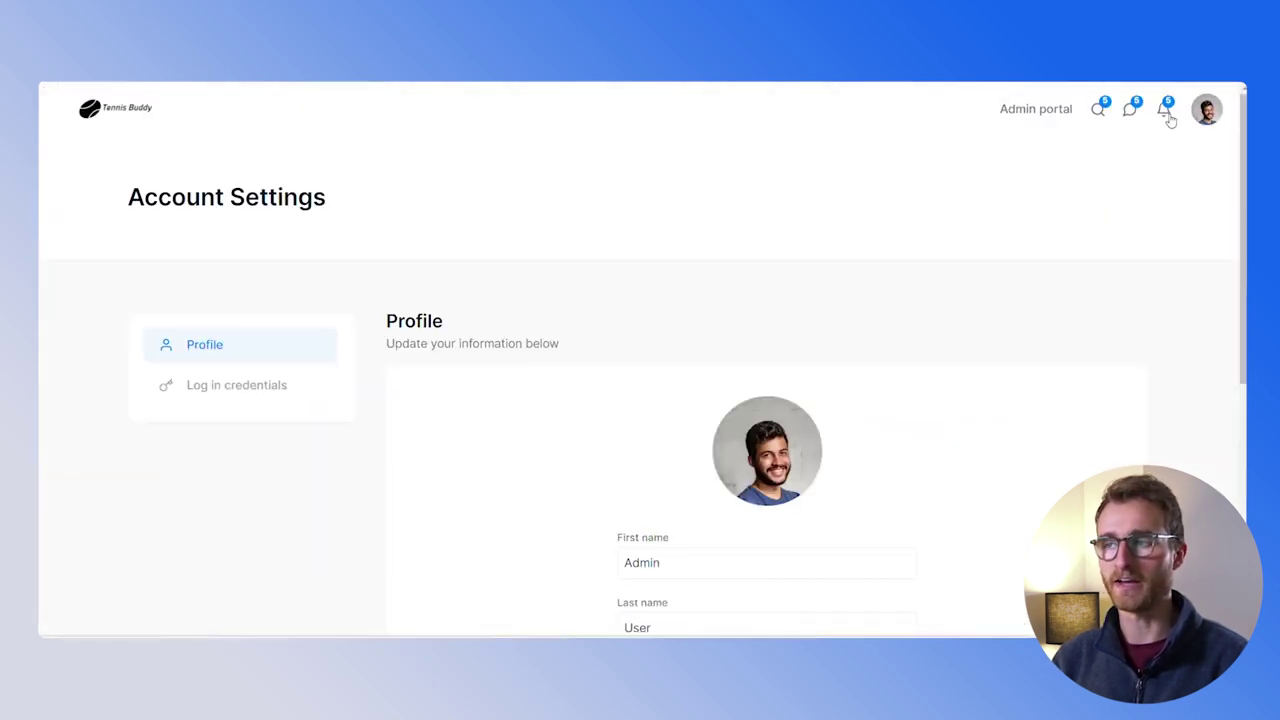
{"action": "left_click", "coordinate": [1206, 110]}
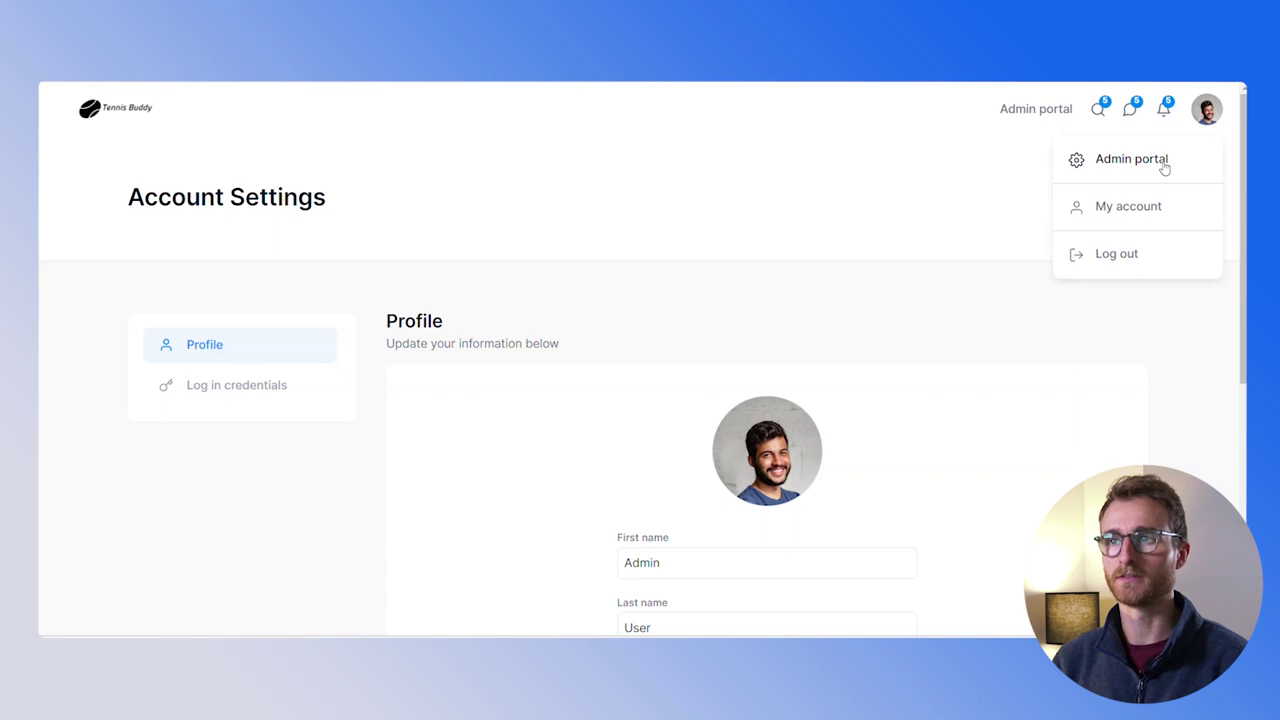
{"action": "left_click", "coordinate": [1131, 159]}
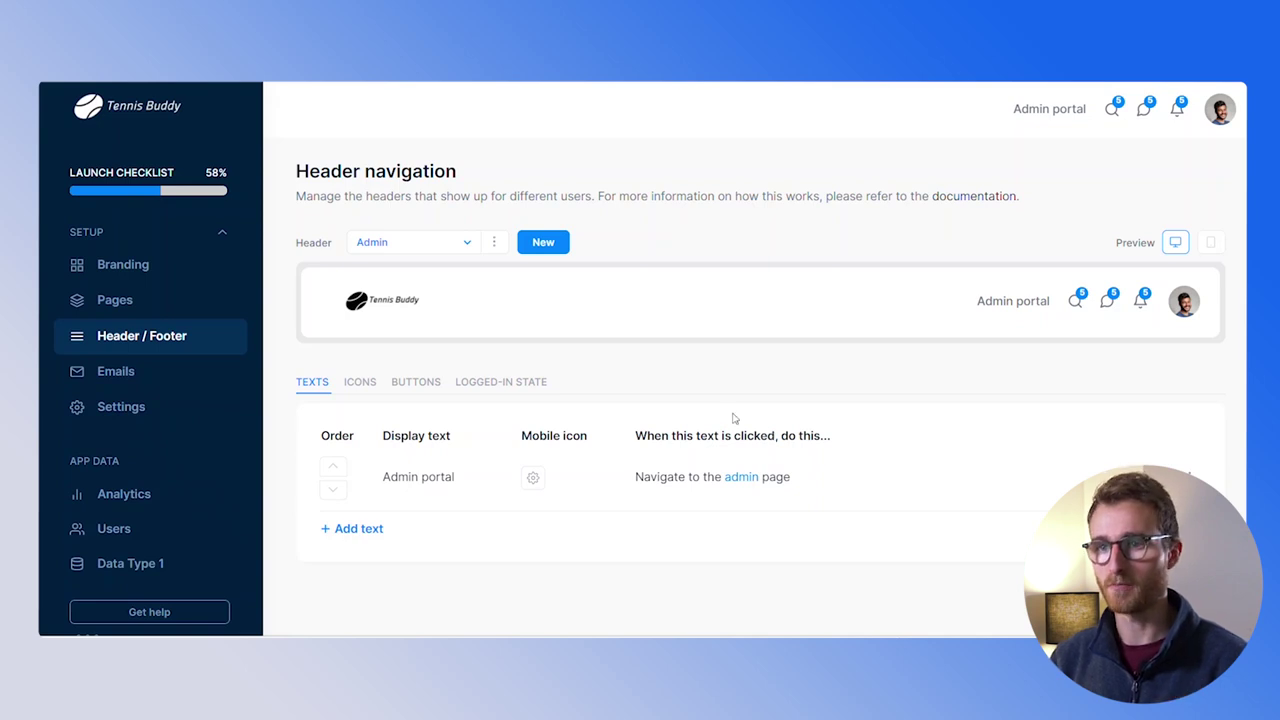
Switch the header being edited to the Standard logged-in variant
{"action": "left_click", "coordinate": [453, 247]}
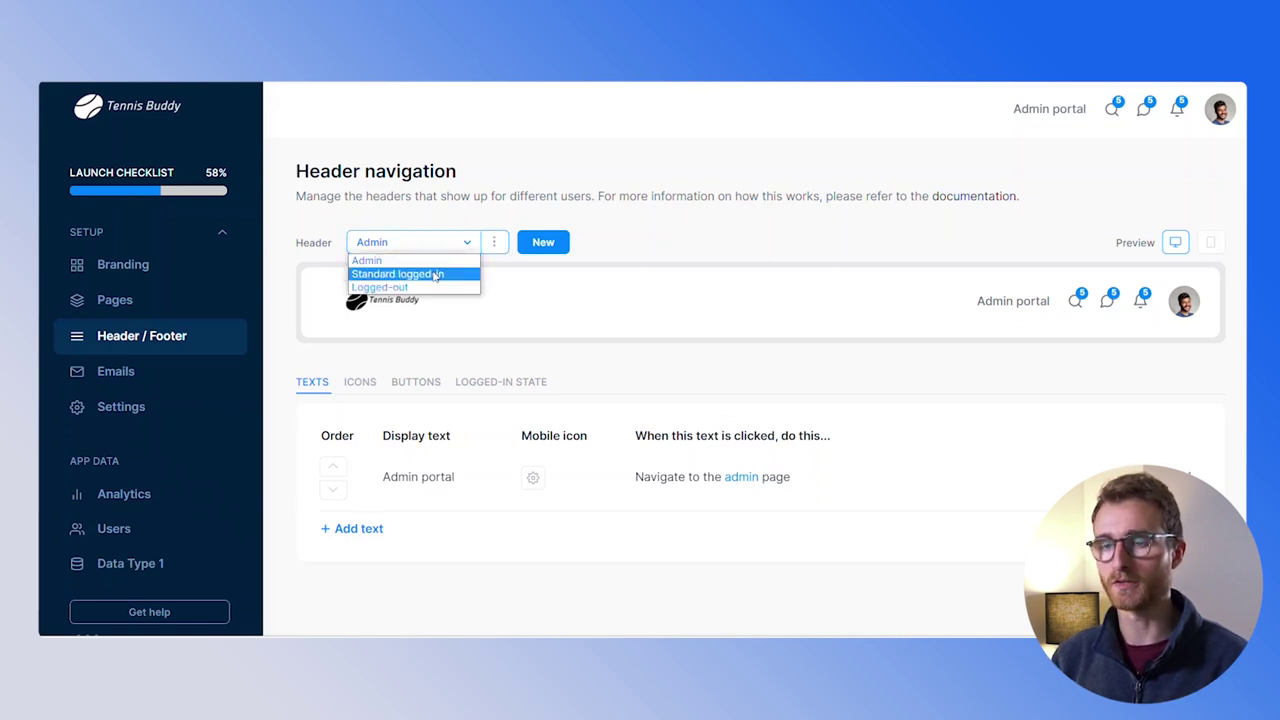
{"action": "left_click", "coordinate": [435, 276]}
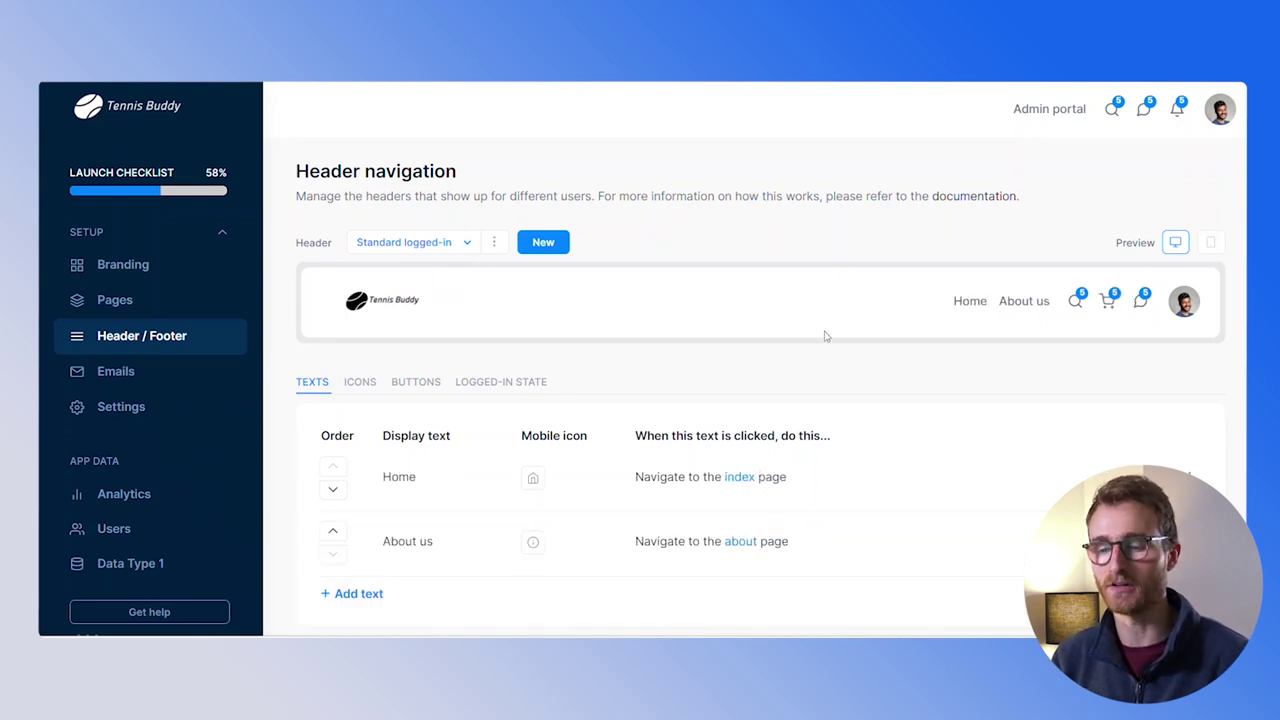
{"action": "scroll", "coordinate": [765, 363], "scroll_direction": "down", "scroll_amount": 1}
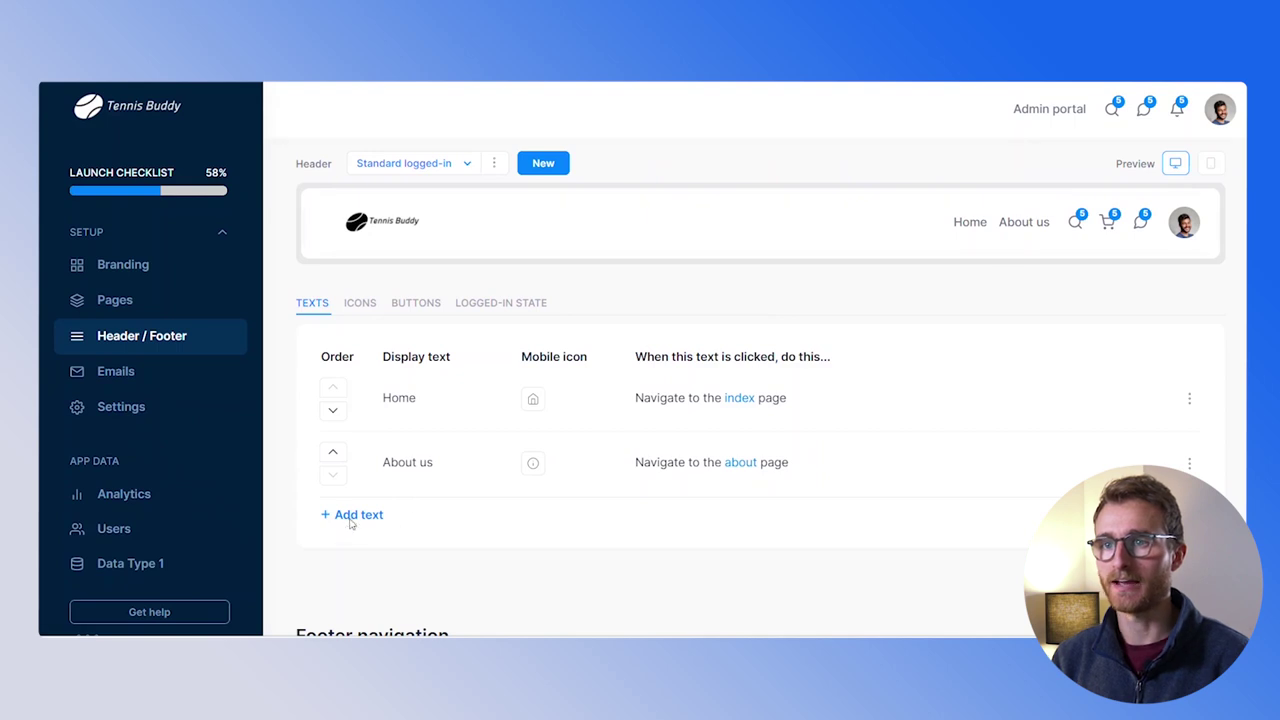
Add a 'Find a buddy' text link that opens the internal find page
{"action": "left_click", "coordinate": [355, 515]}
{"action": "type", "text": "F"}
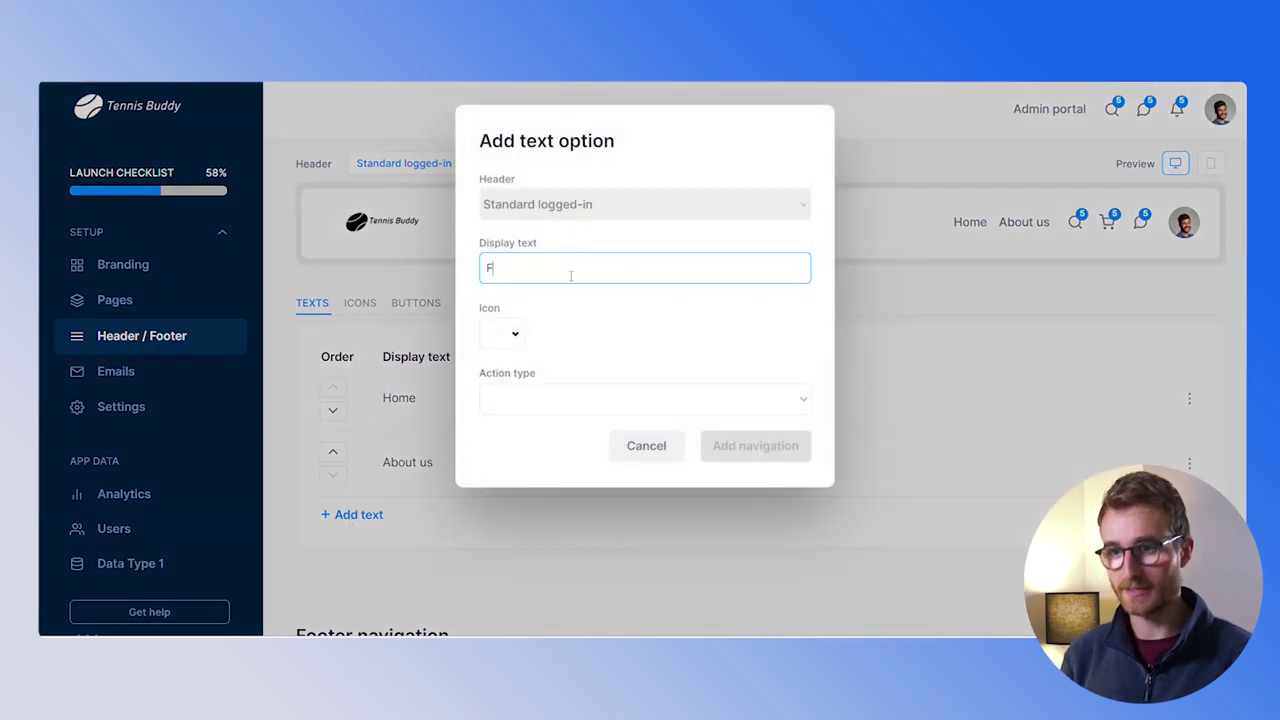
{"action": "type", "text": "ind a buddy"}
{"action": "left_click", "coordinate": [529, 399]}
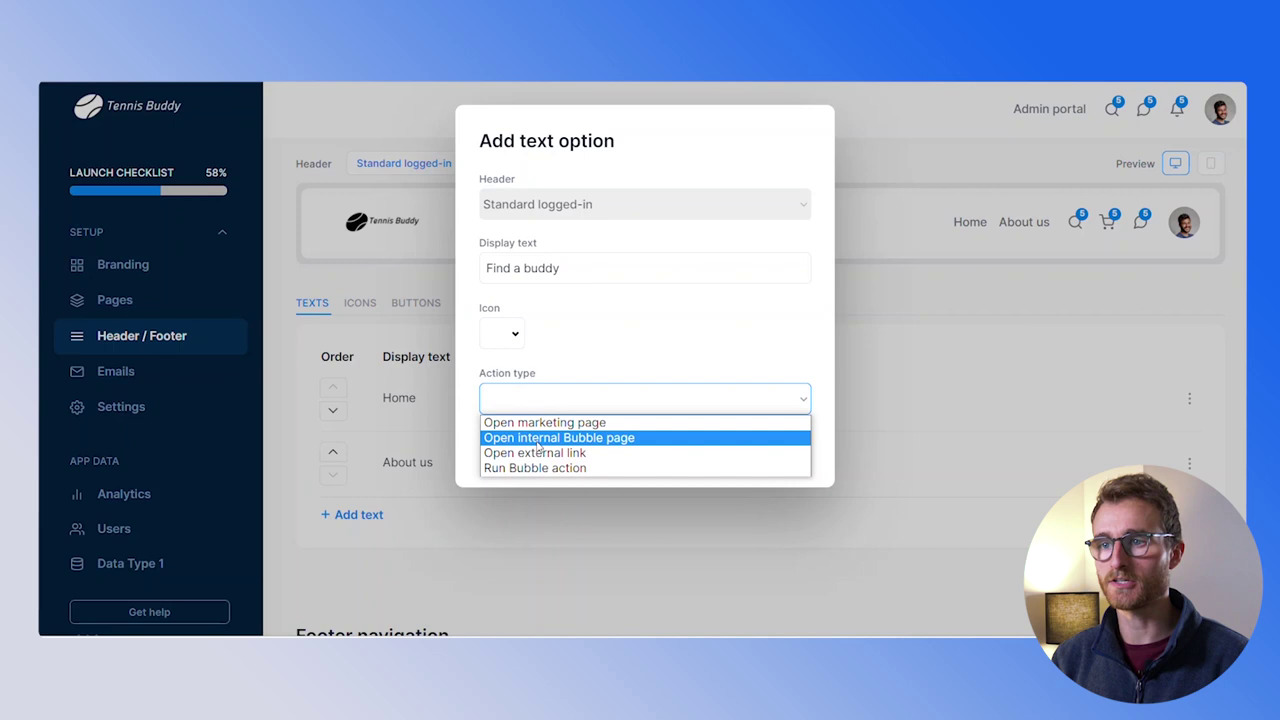
{"action": "left_click", "coordinate": [538, 441]}
{"action": "left_click", "coordinate": [549, 466]}
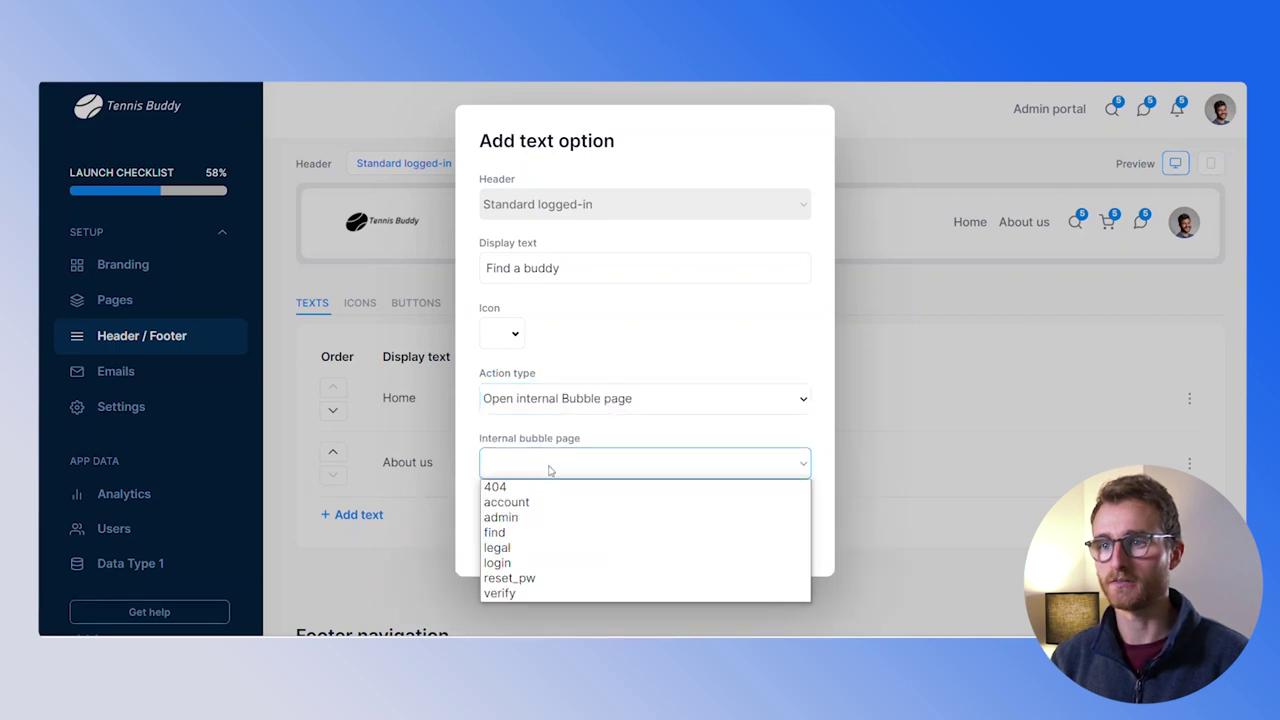
{"action": "left_click", "coordinate": [530, 532]}
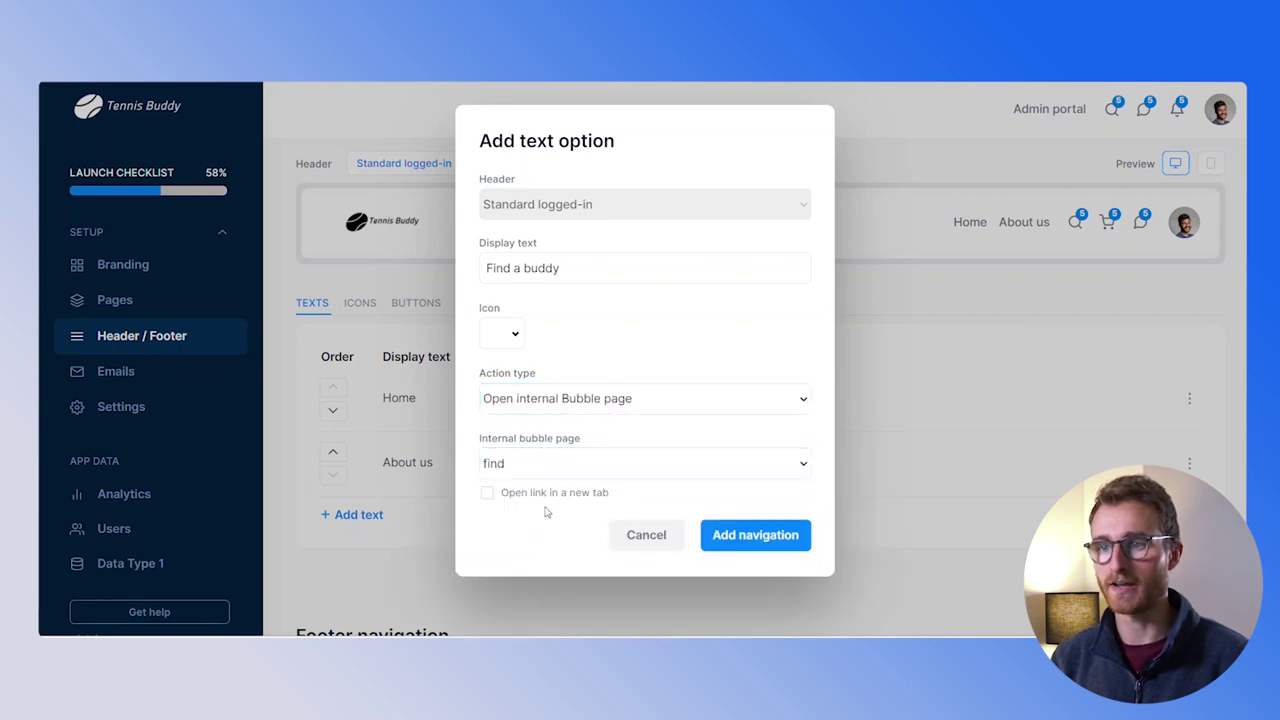
{"action": "left_click", "coordinate": [770, 535]}
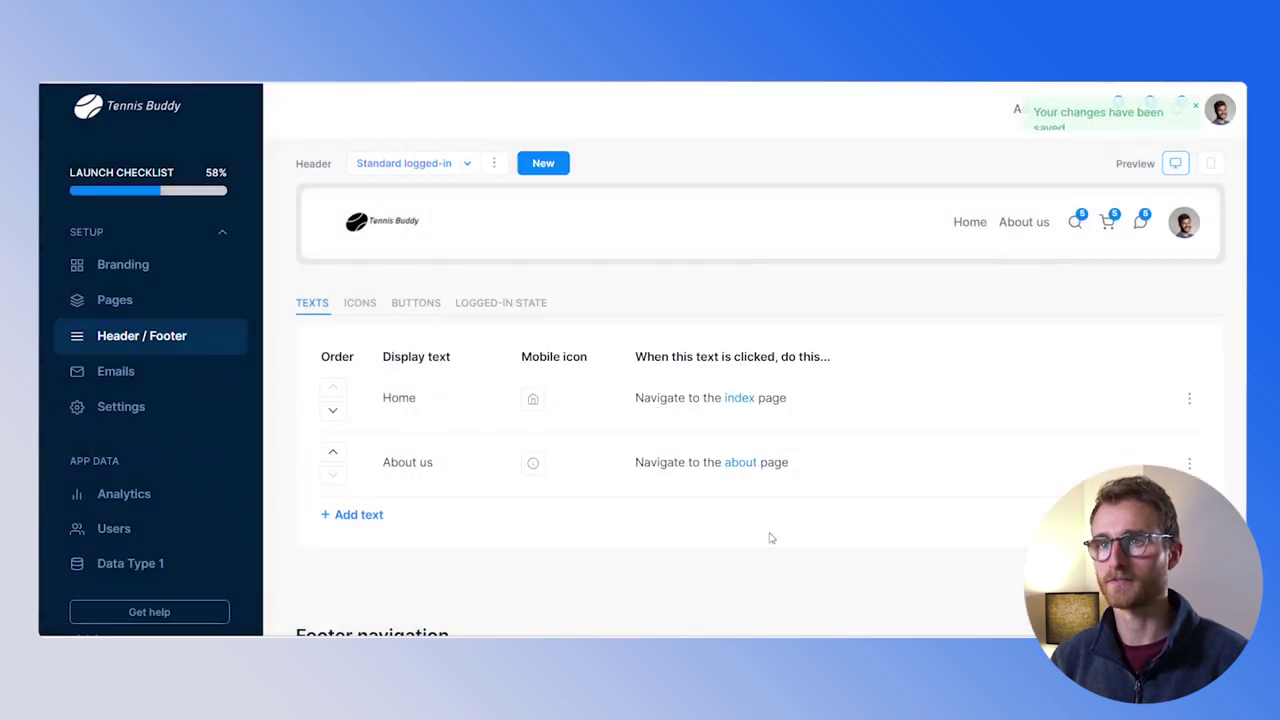
On the Icons list, delete the search and shopping-cart icons, then begin deleting the messages icon
{"action": "left_click", "coordinate": [360, 304]}
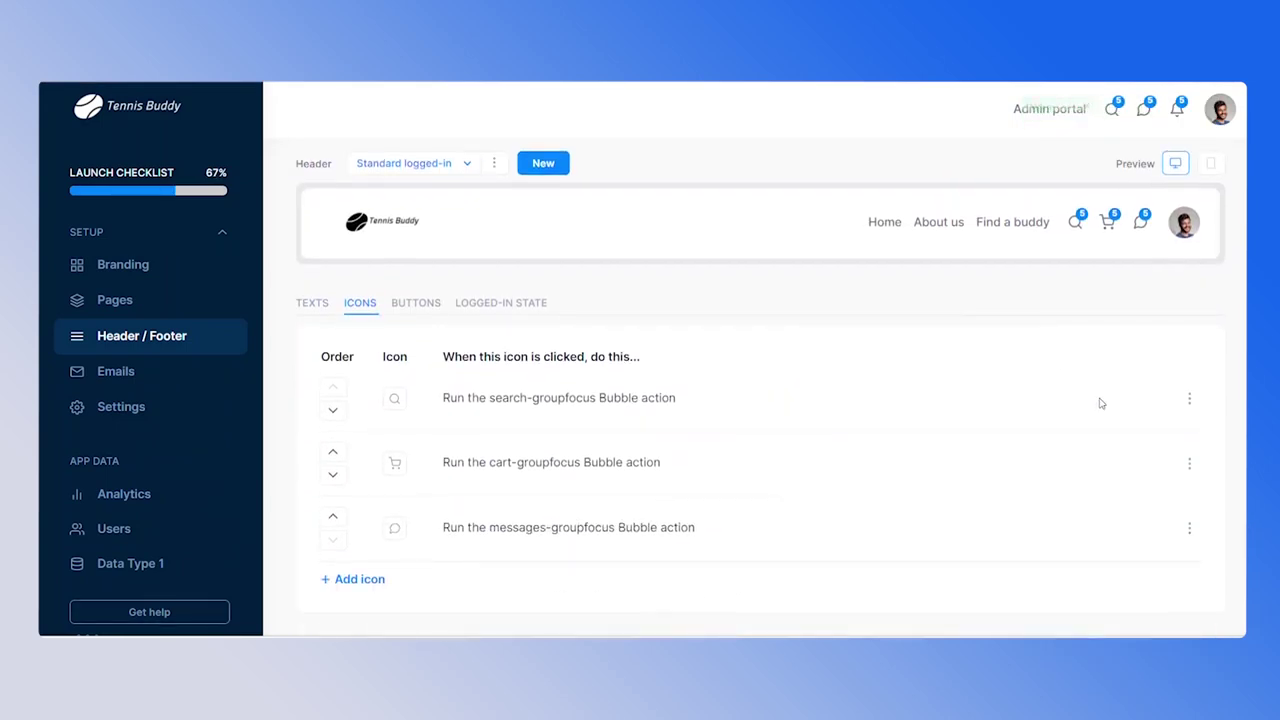
{"action": "left_click", "coordinate": [1189, 400]}
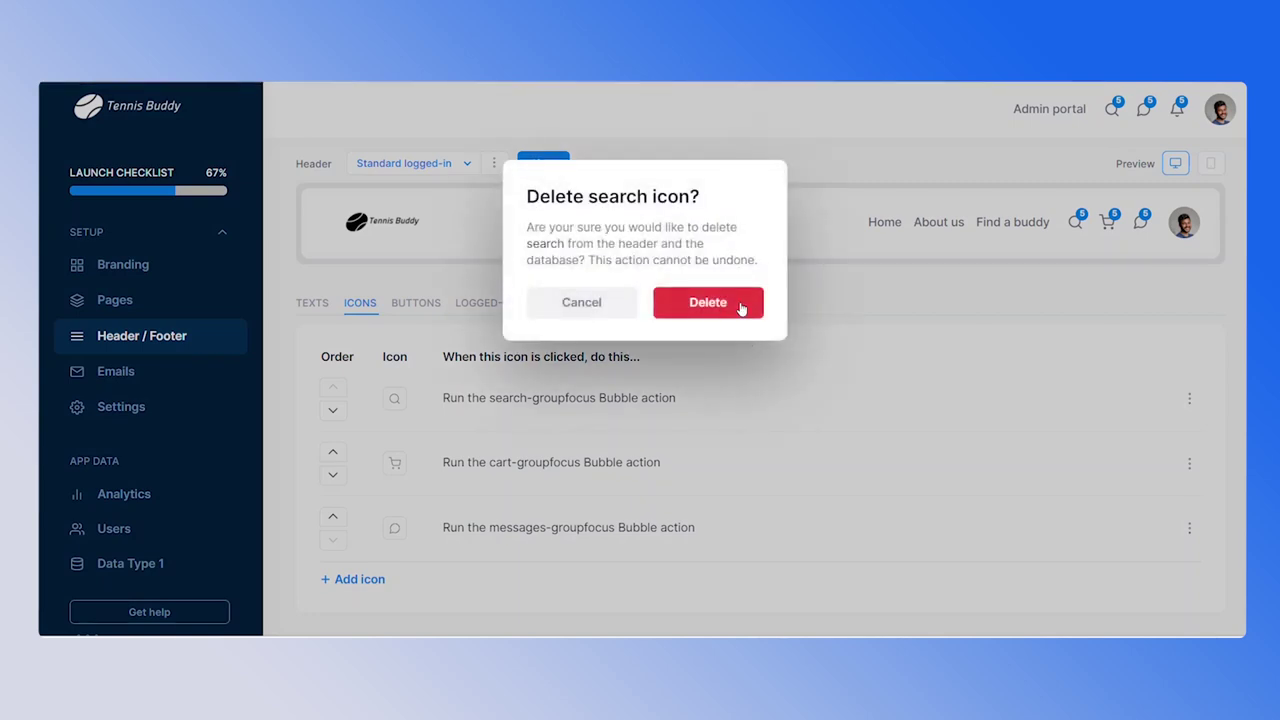
{"action": "left_click", "coordinate": [741, 304]}
{"action": "left_click", "coordinate": [1189, 399]}
{"action": "left_click", "coordinate": [1124, 467]}
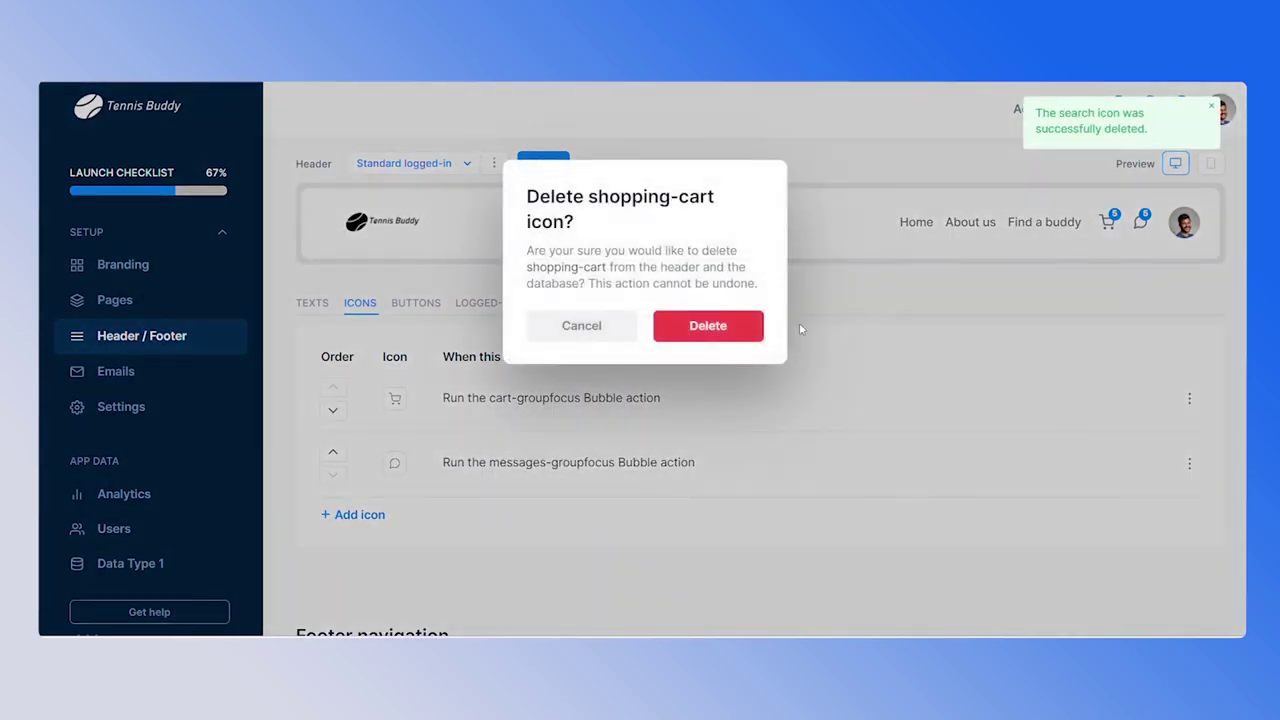
{"action": "left_click", "coordinate": [703, 325]}
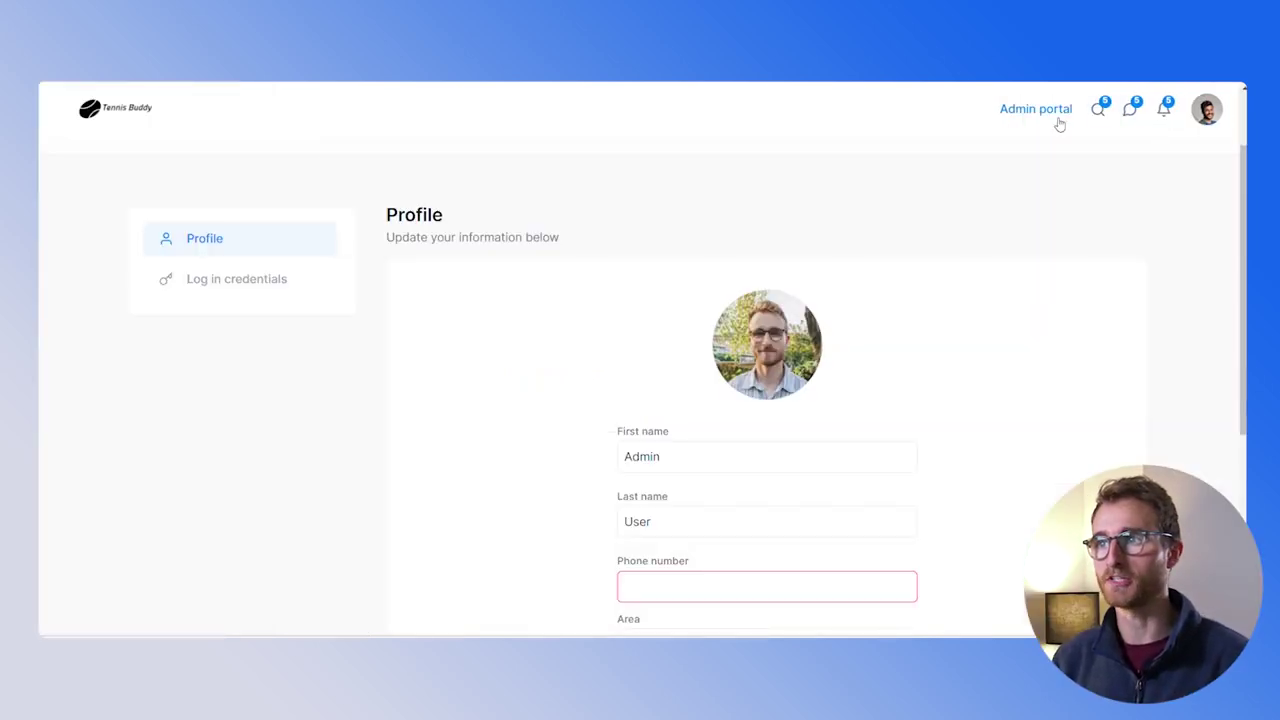
{"action": "left_click", "coordinate": [1127, 112]}
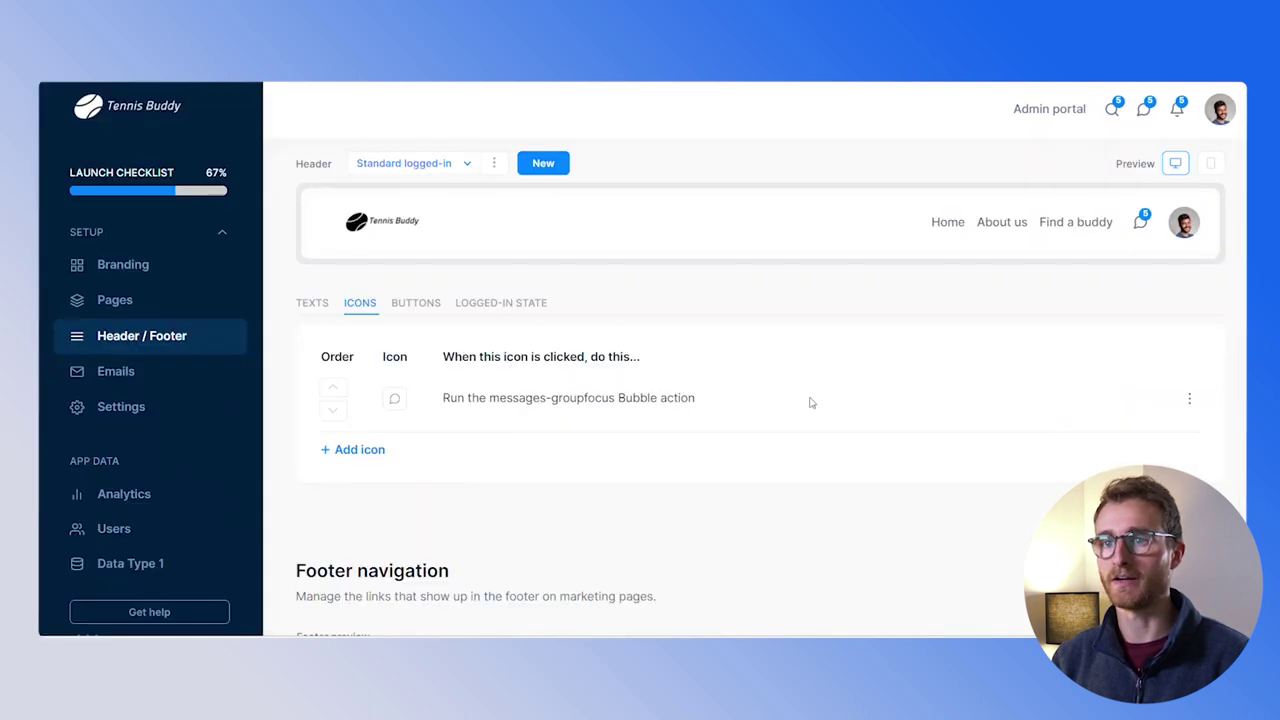
{"action": "left_click", "coordinate": [1124, 467]}
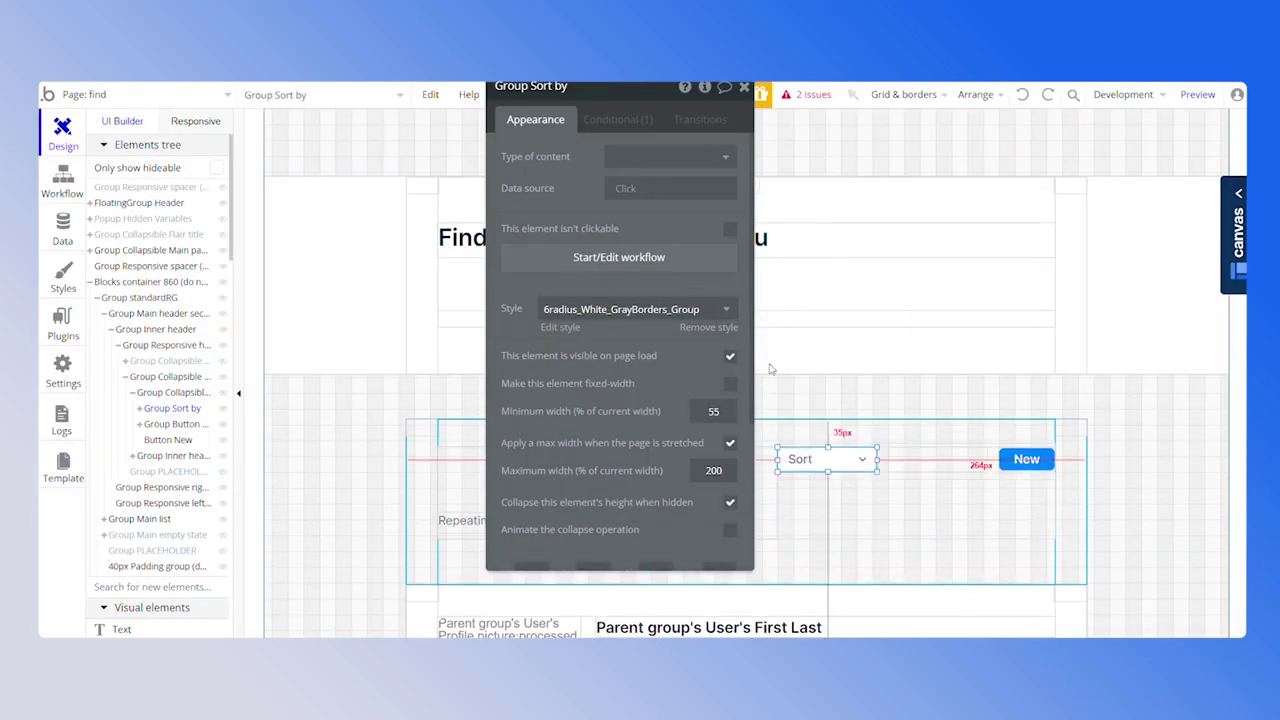
Hide Group Sort by on page load and delete the New button
{"action": "left_click", "coordinate": [731, 356]}
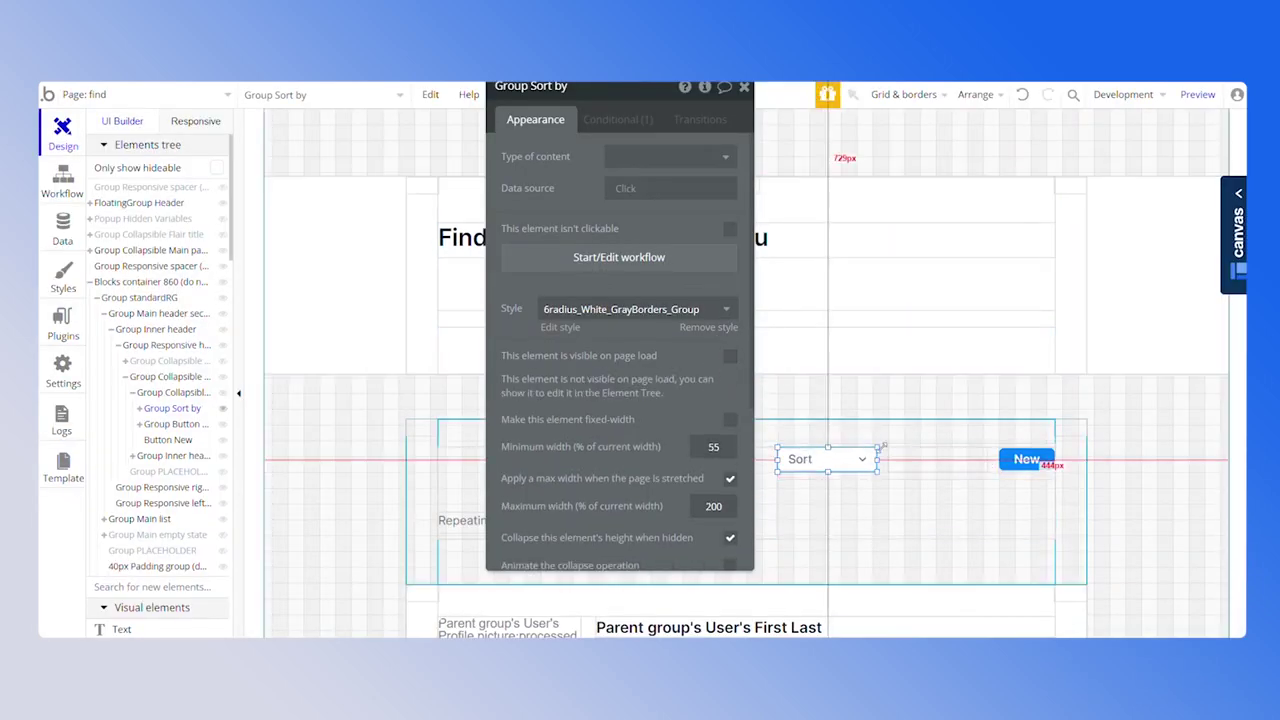
{"action": "left_click", "coordinate": [1027, 463]}
{"action": "key", "text": "Delete"}
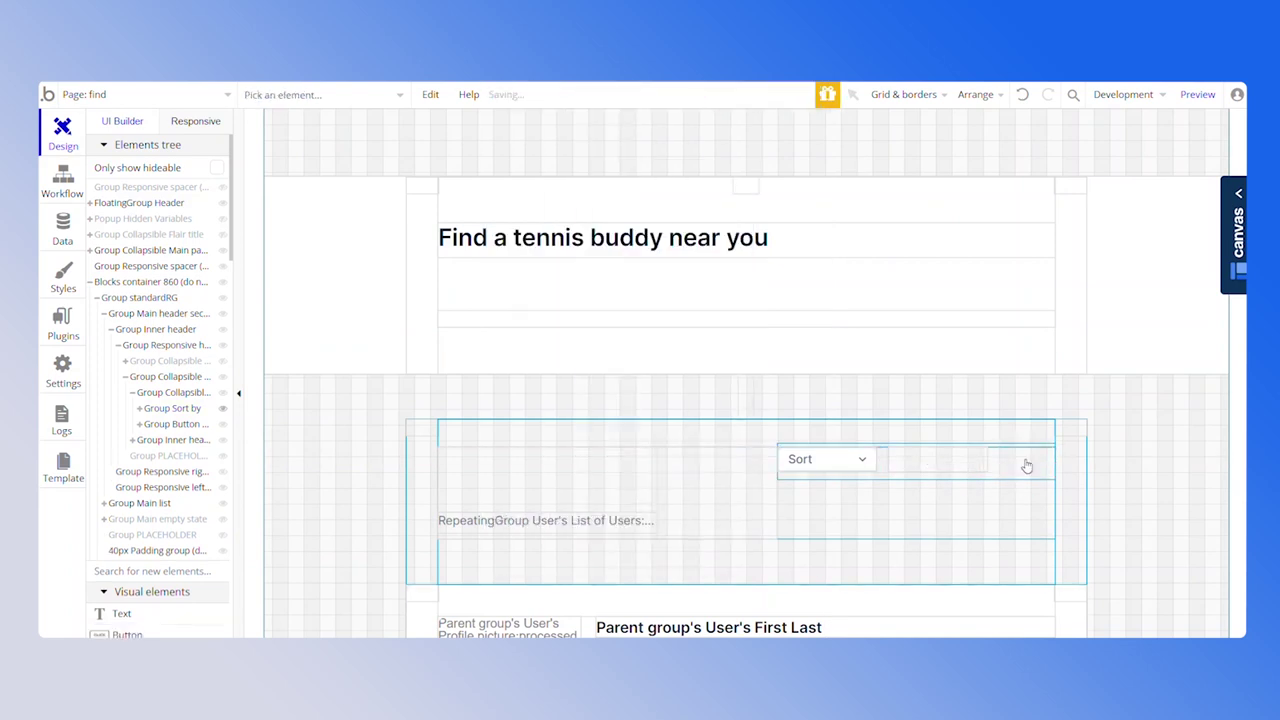
Widen the filter button and filters_template to 210px to fill the gap
{"action": "left_click", "coordinate": [186, 425]}
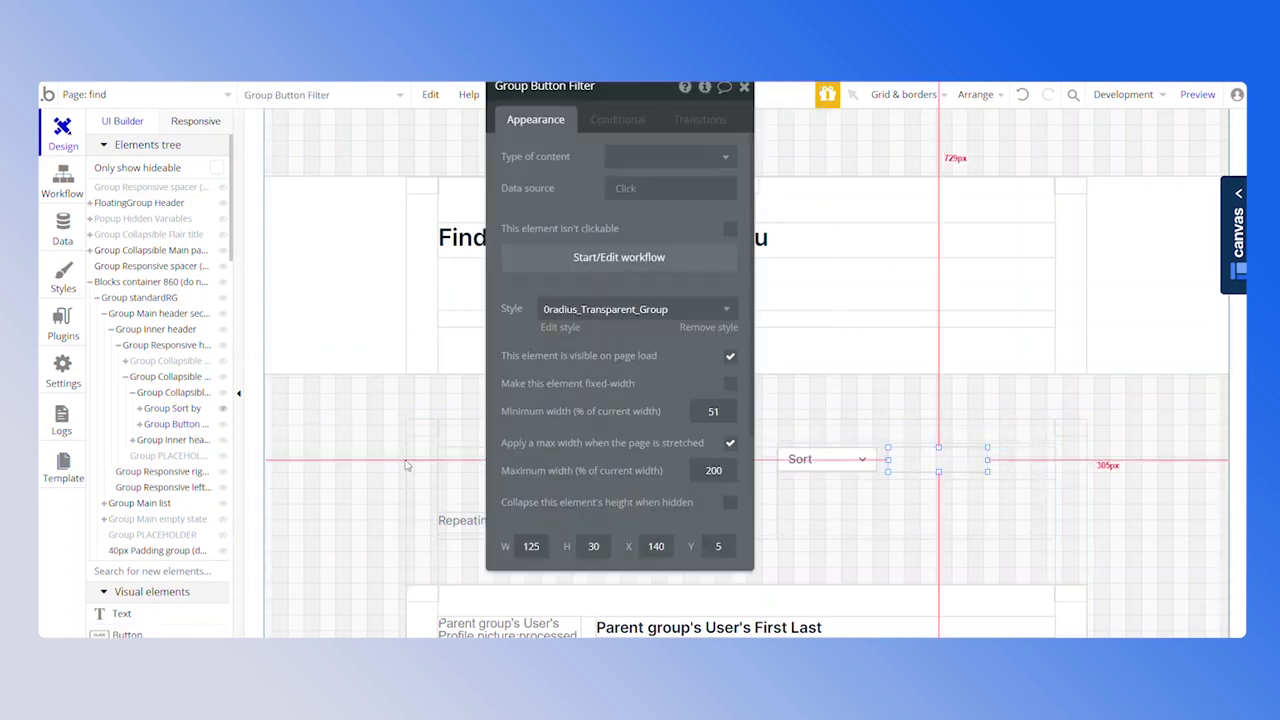
{"action": "left_click_drag", "start_coordinate": [985, 470], "coordinate": [1055, 461]}
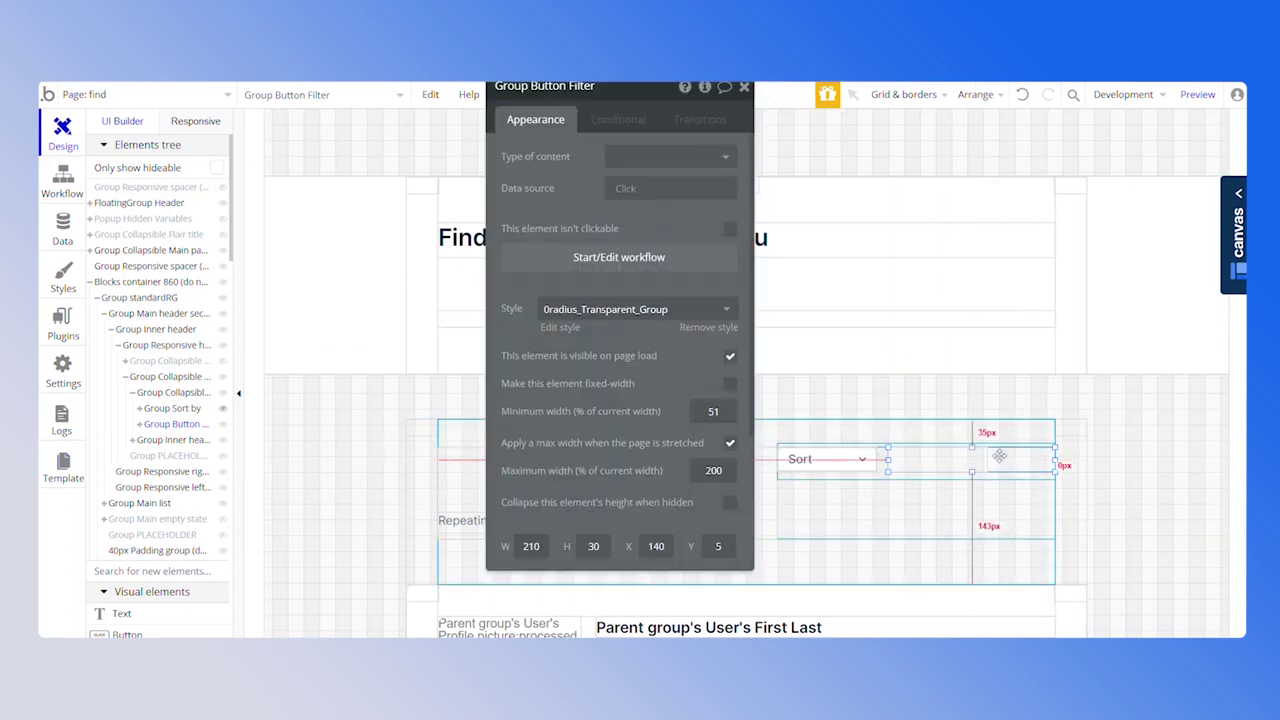
{"action": "left_click", "coordinate": [957, 463]}
{"action": "left_click_drag", "start_coordinate": [957, 463], "coordinate": [1088, 457]}
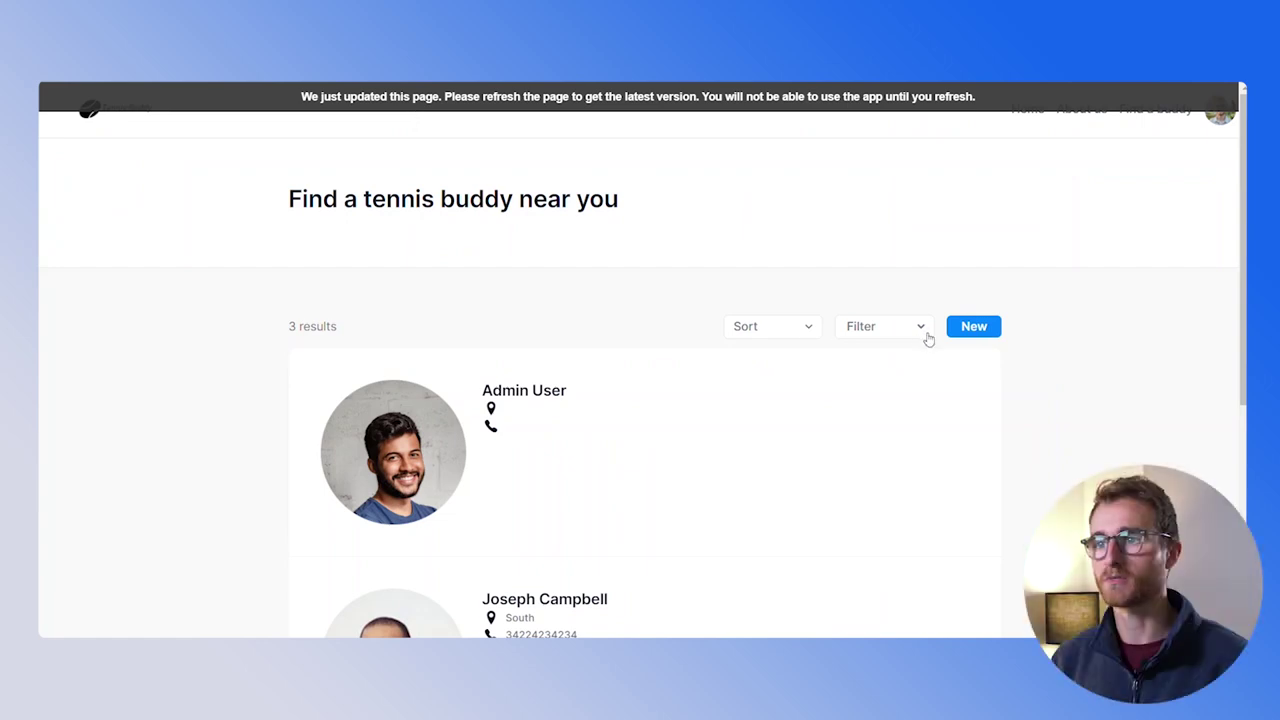
Open the filter panel on the live page to test the wider layout
{"action": "left_click", "coordinate": [921, 330]}
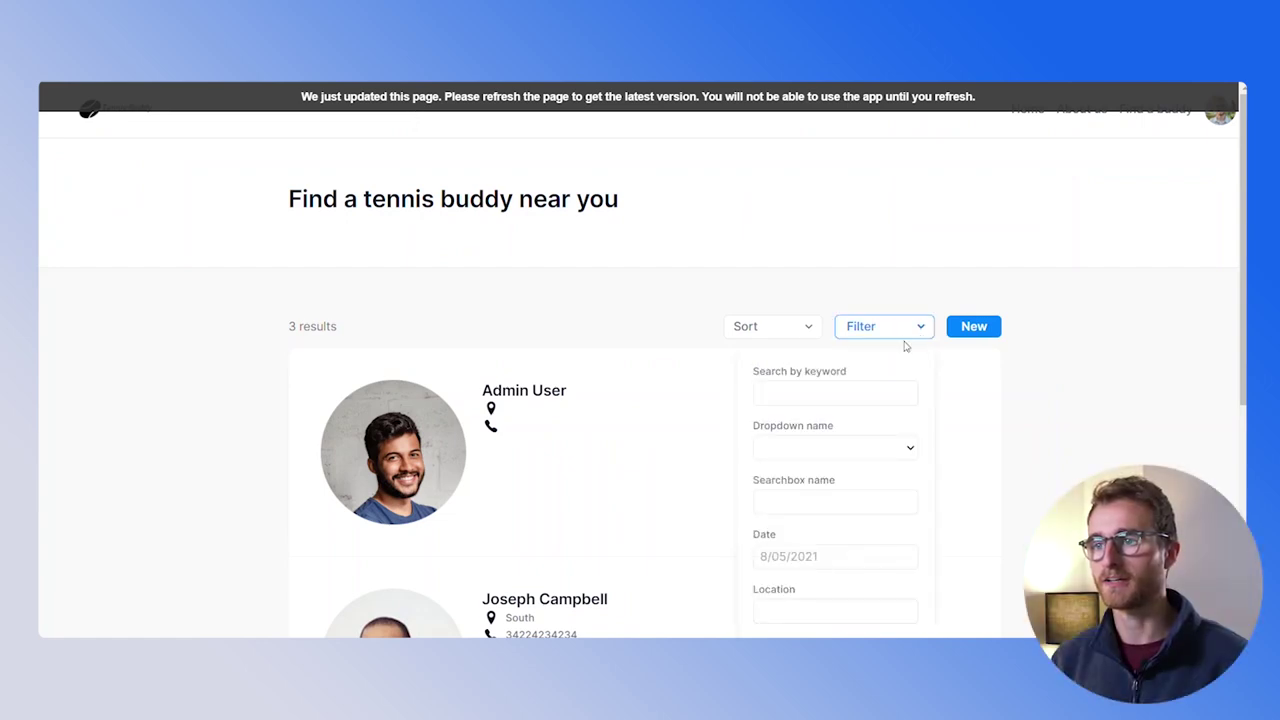
{"action": "scroll", "coordinate": [905, 345], "scroll_direction": "down", "scroll_amount": 3}
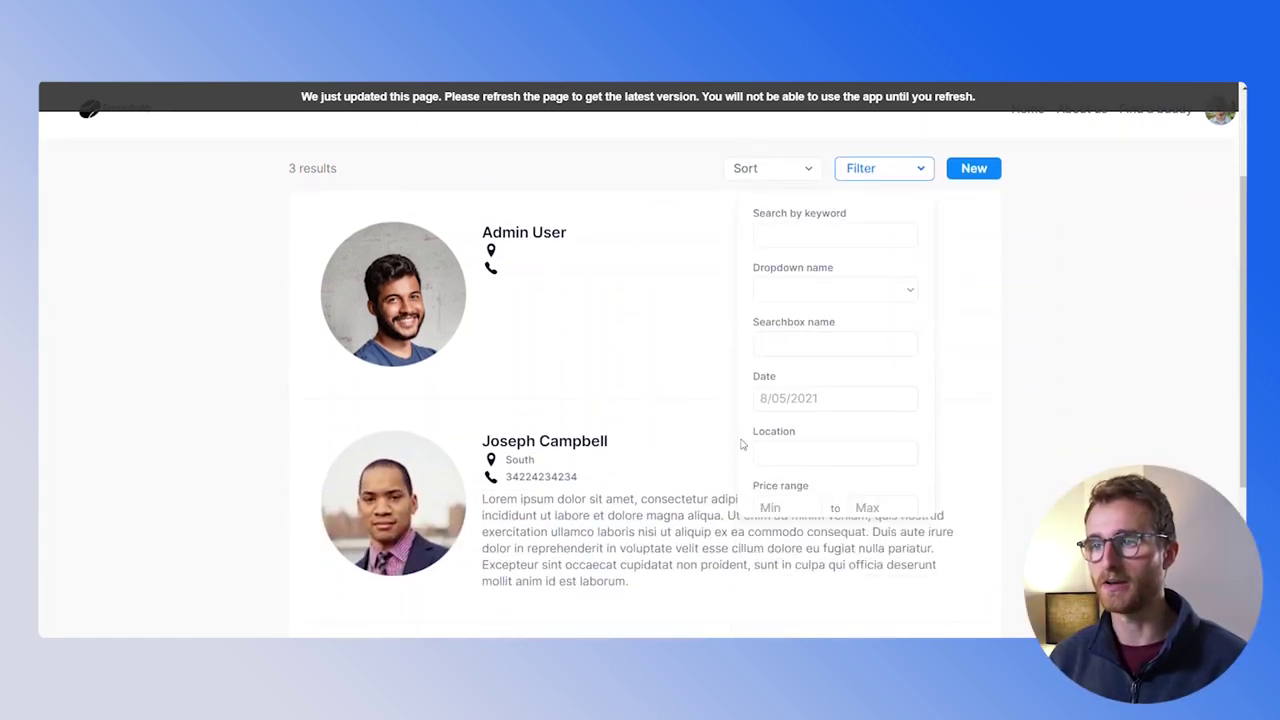
{"action": "scroll", "coordinate": [895, 323], "scroll_direction": "up", "scroll_amount": 3}
{"action": "scroll", "coordinate": [897, 488], "scroll_direction": "down", "scroll_amount": 2}
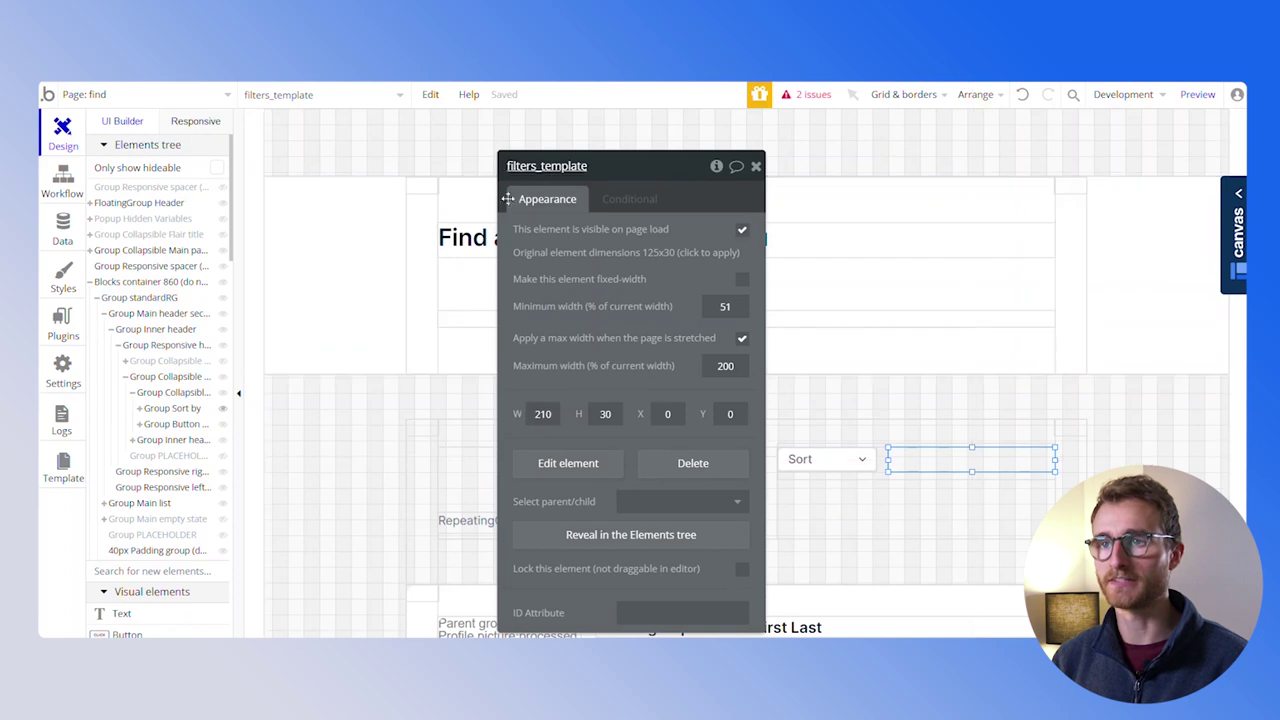
In filters_template, delete the Search by keyword label and move the dropdown filter to the top
{"action": "left_click", "coordinate": [568, 463]}
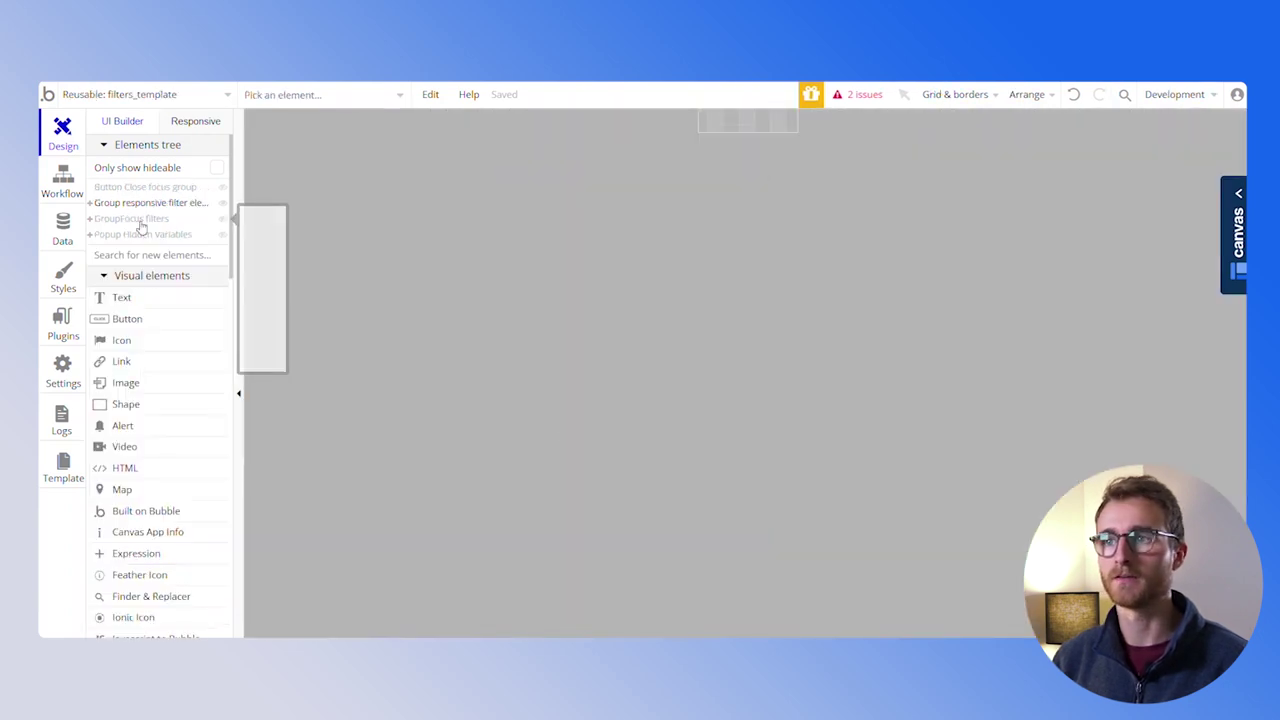
{"action": "left_click", "coordinate": [139, 220]}
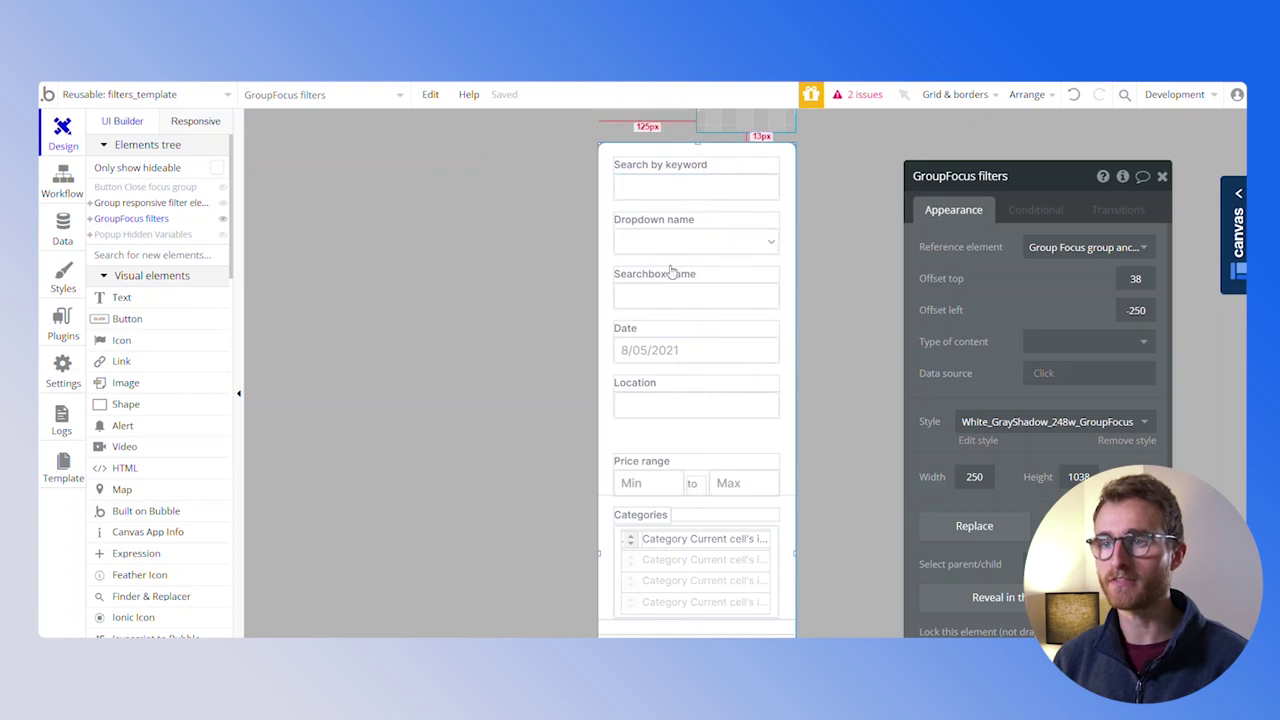
{"action": "left_click", "coordinate": [700, 167]}
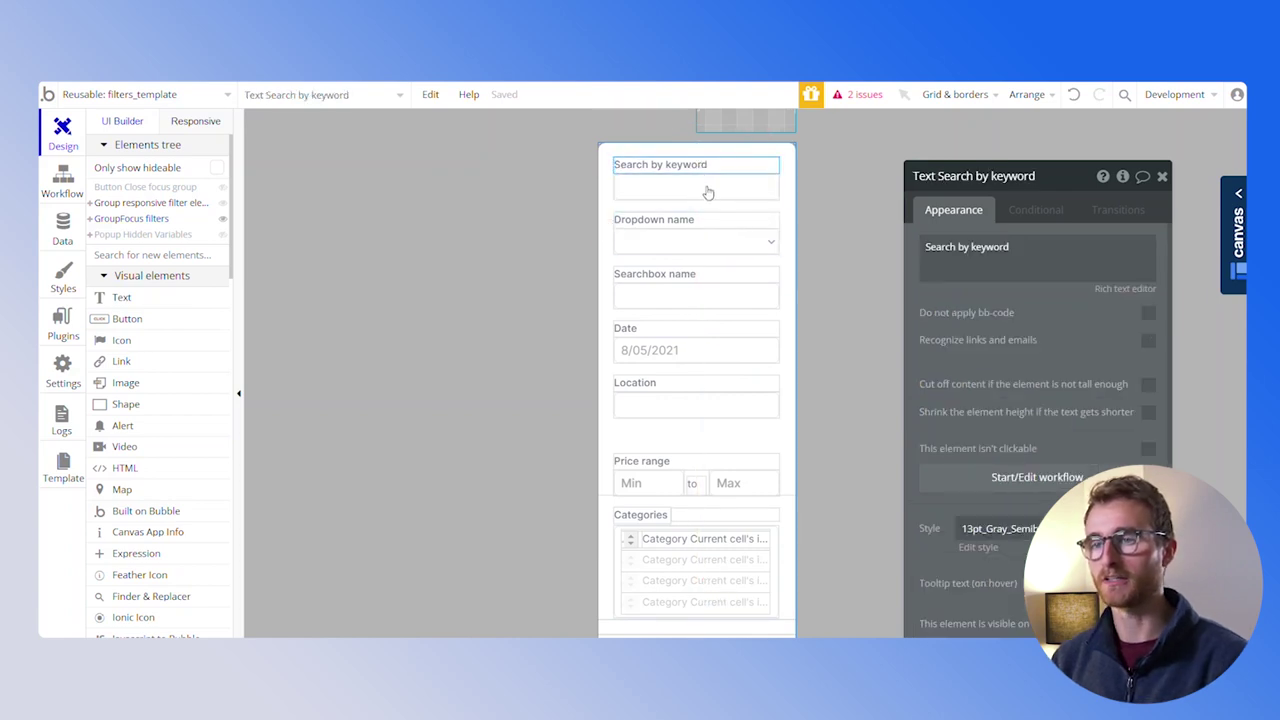
{"action": "key", "text": "Delete"}
{"action": "left_click", "coordinate": [700, 222]}
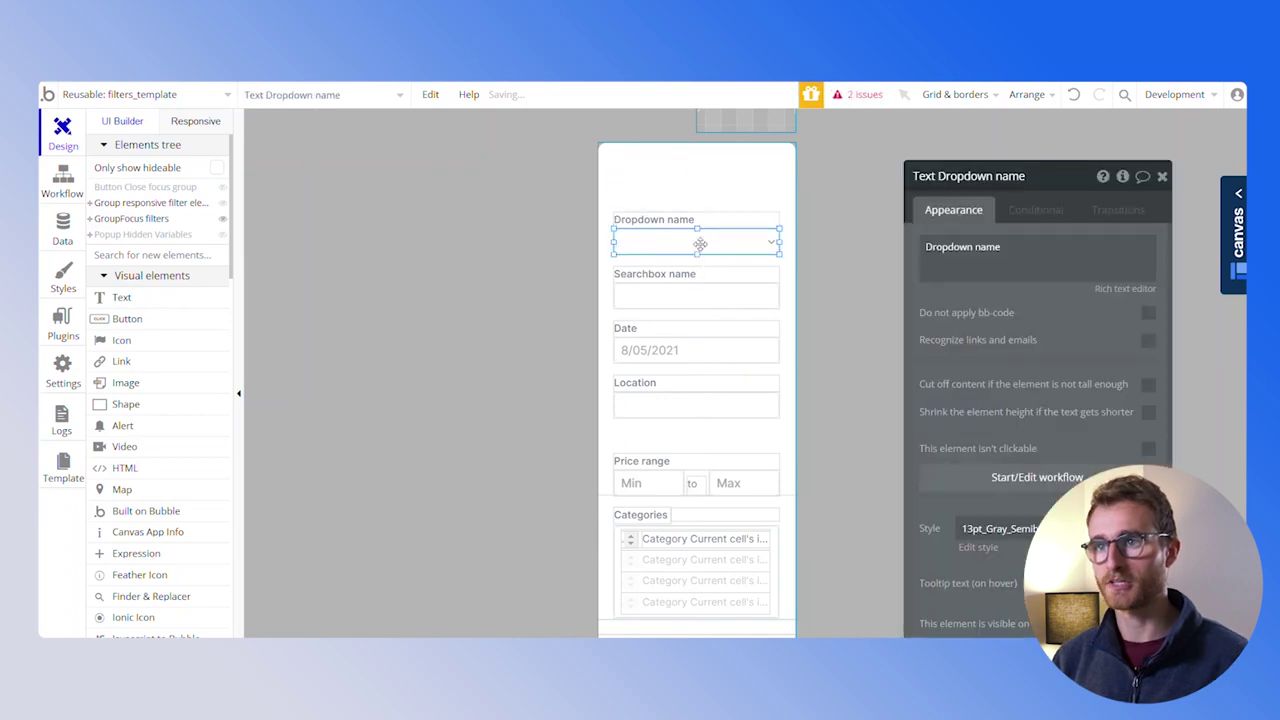
{"action": "left_click", "coordinate": [700, 243], "text": "shift"}
{"action": "key", "text": "Up"}
{"action": "key", "text": "Up"}
{"action": "key", "text": "Up"}
{"action": "key", "text": "Up"}
{"action": "key", "text": "Up"}
{"action": "key", "text": "Up"}
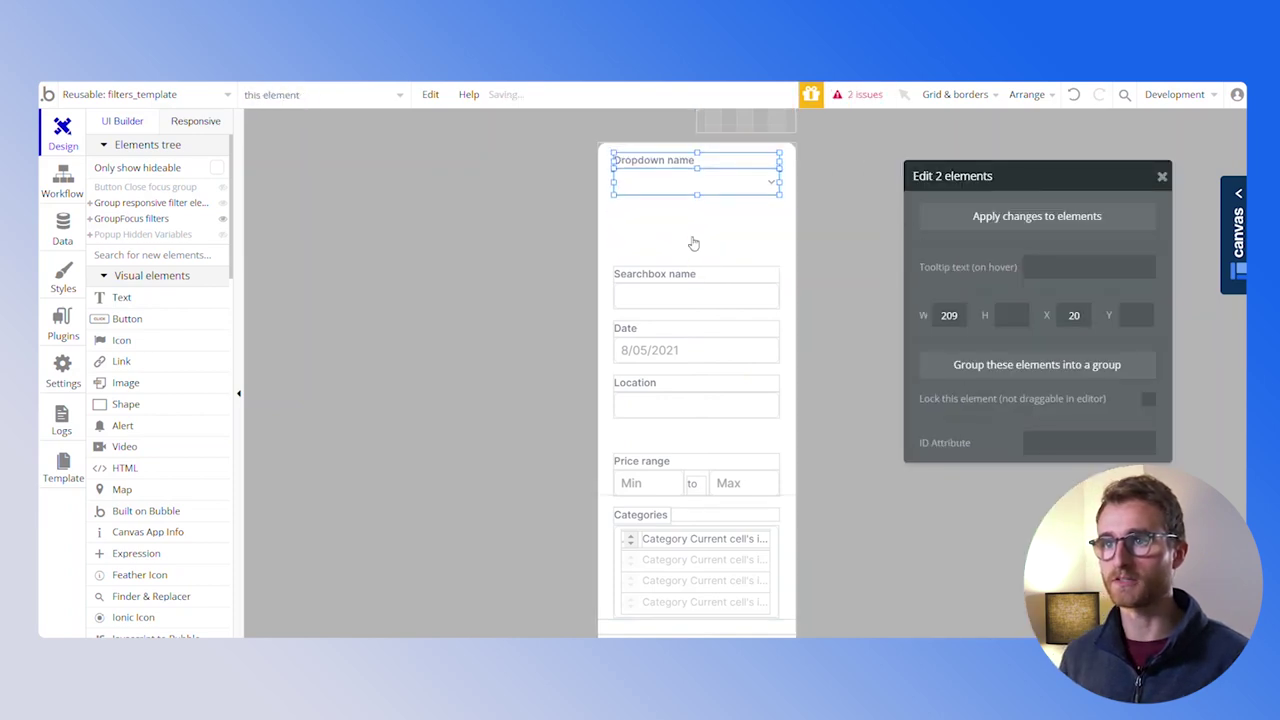
Group the Searchbox, Date, Location and Price range filter fields together
{"action": "scroll", "coordinate": [693, 243], "scroll_direction": "down", "scroll_amount": 1}
{"action": "left_click", "coordinate": [700, 194]}
{"action": "left_click", "coordinate": [702, 215], "text": "shift"}
{"action": "left_click", "coordinate": [704, 253], "text": "shift"}
{"action": "left_click", "coordinate": [697, 277], "text": "shift"}
{"action": "left_click", "coordinate": [685, 320], "text": "shift"}
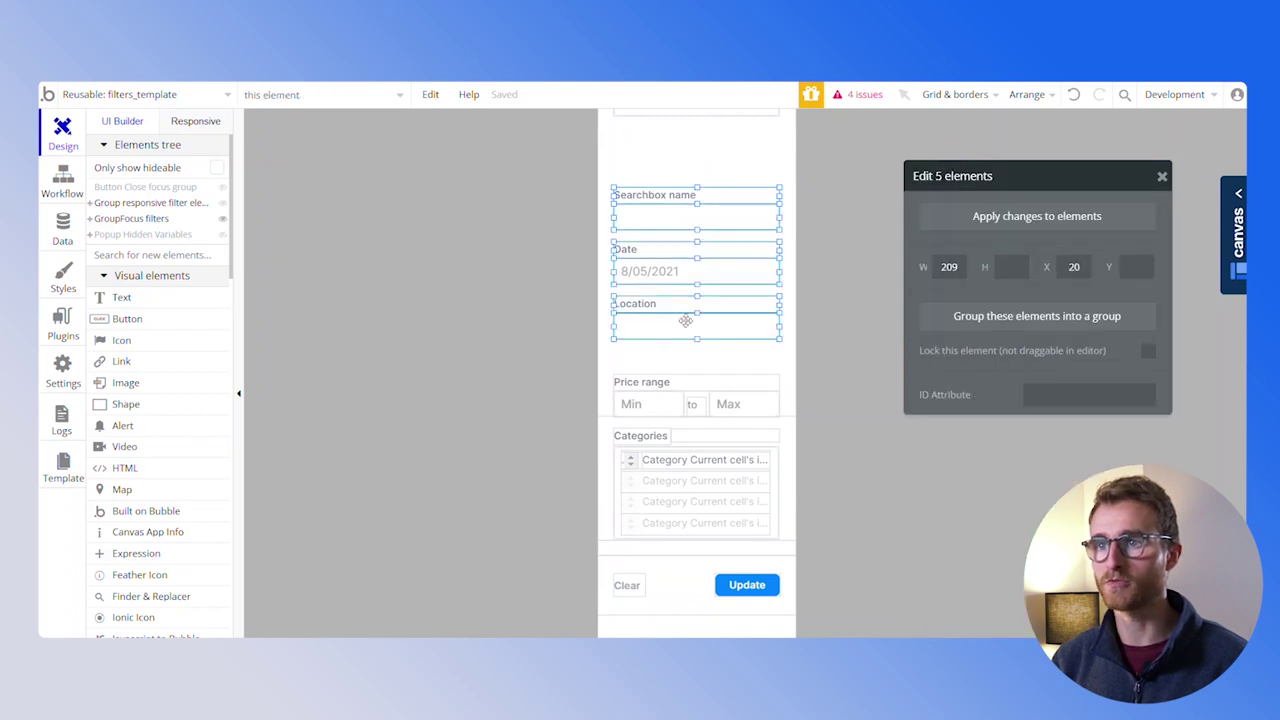
{"action": "left_click", "coordinate": [708, 399], "text": "shift"}
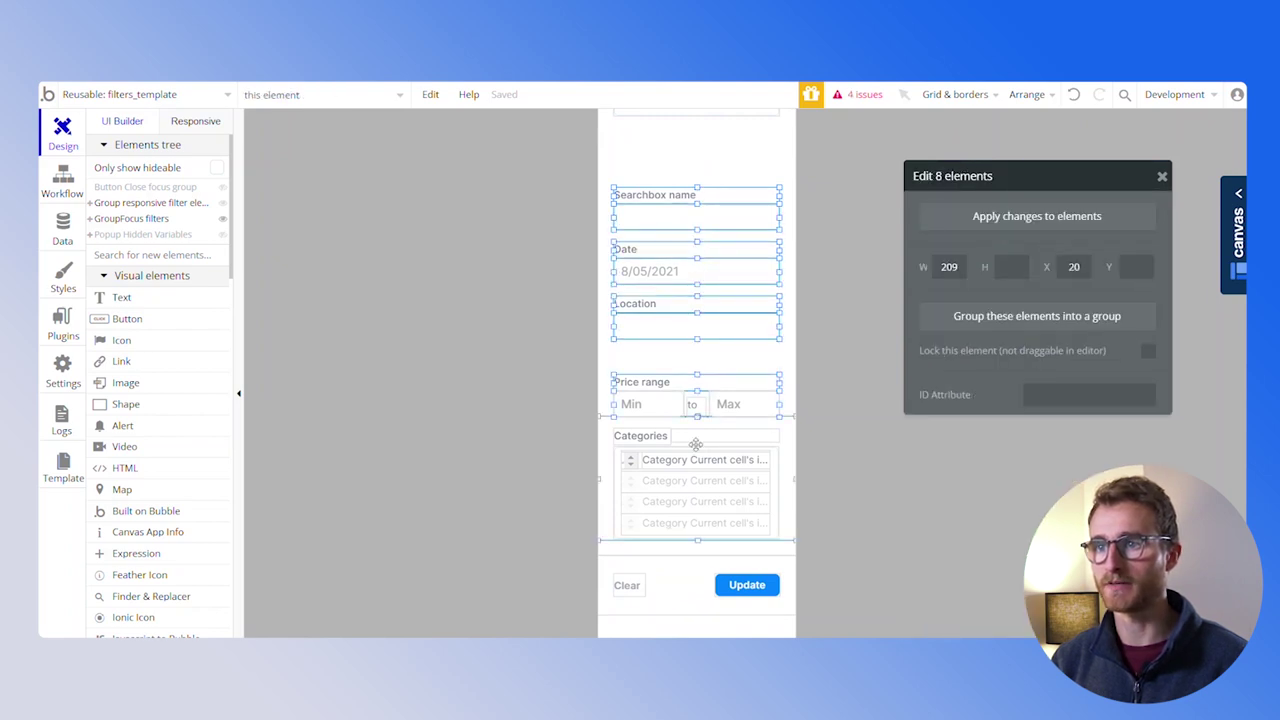
{"action": "right_click", "coordinate": [714, 427]}
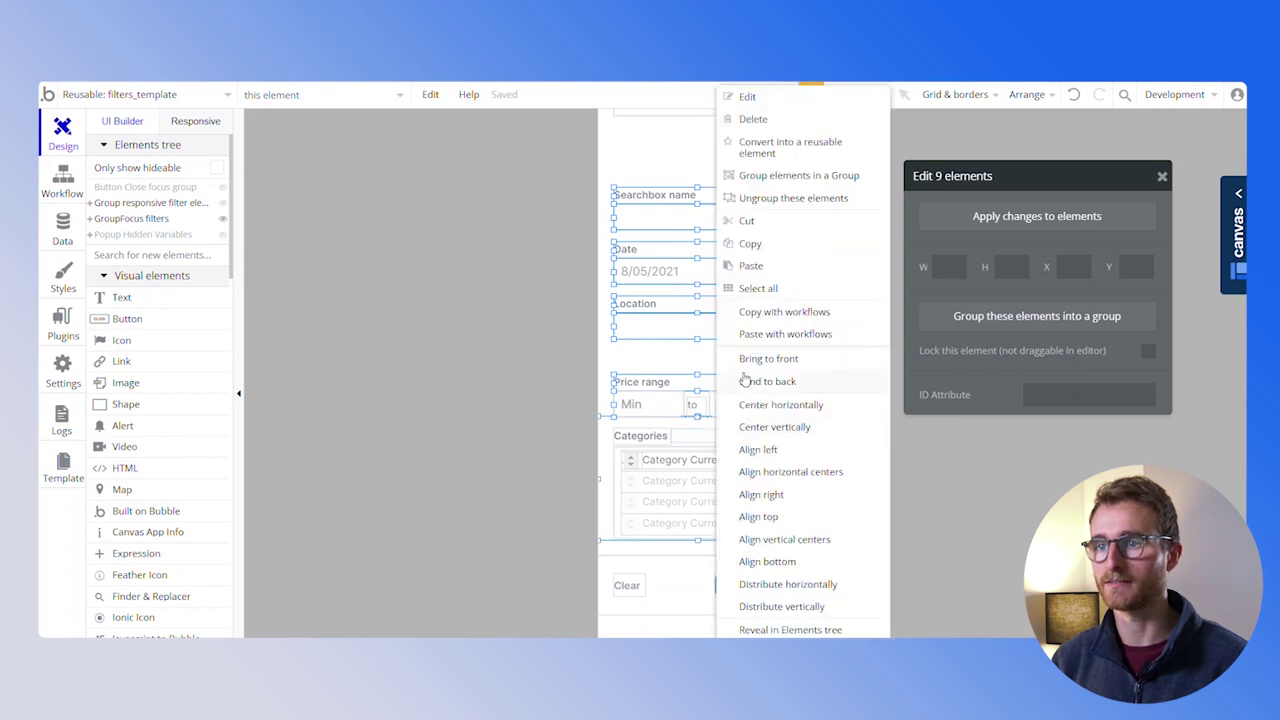
{"action": "left_click", "coordinate": [767, 177]}
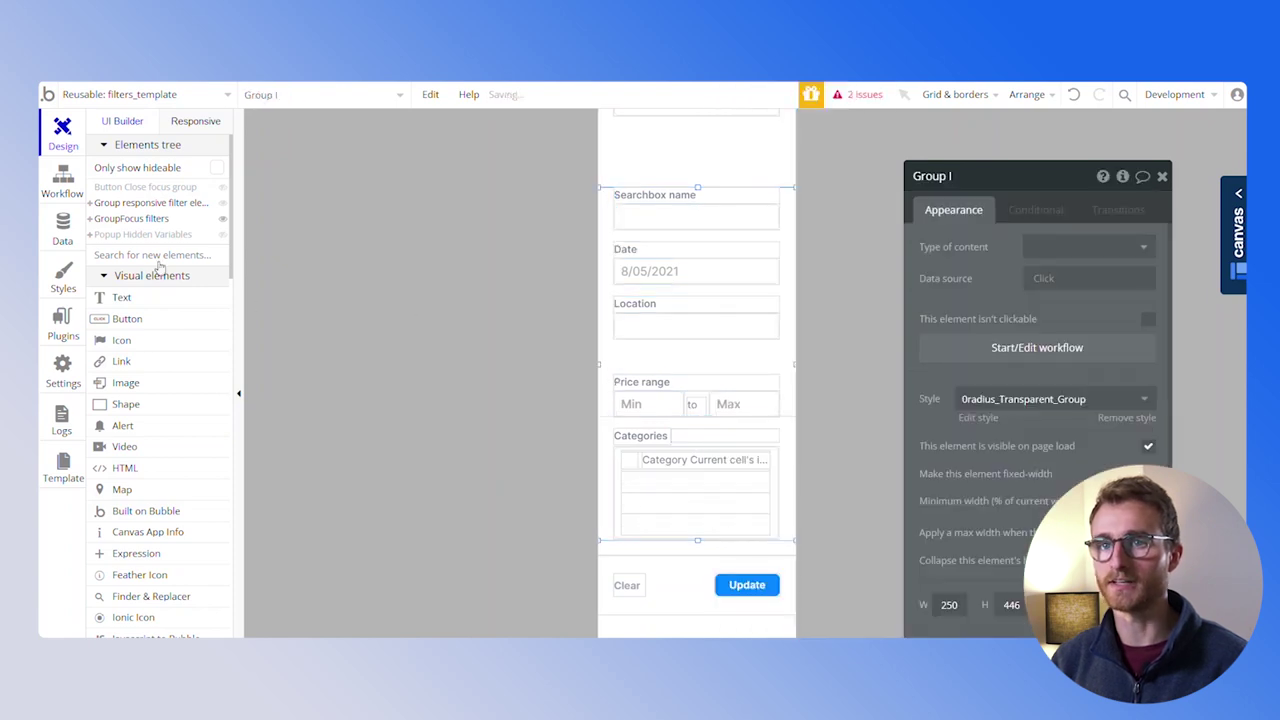
Move the location details group into the new group, hide it on page load, and preview
{"action": "left_click_drag", "start_coordinate": [152, 308], "coordinate": [150, 301]}
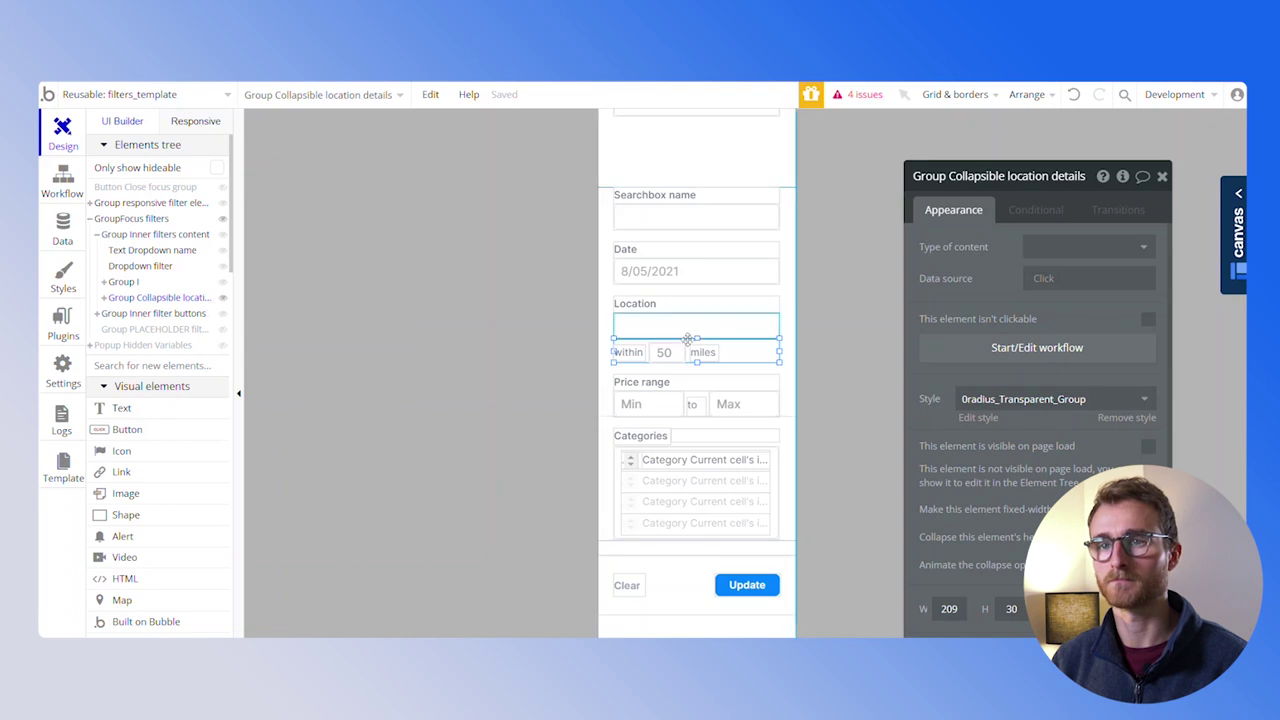
{"action": "left_click_drag", "start_coordinate": [764, 356], "coordinate": [766, 350]}
{"action": "scroll", "coordinate": [698, 400], "scroll_direction": "up", "scroll_amount": 1}
{"action": "left_click_drag", "start_coordinate": [694, 278], "coordinate": [698, 196]}
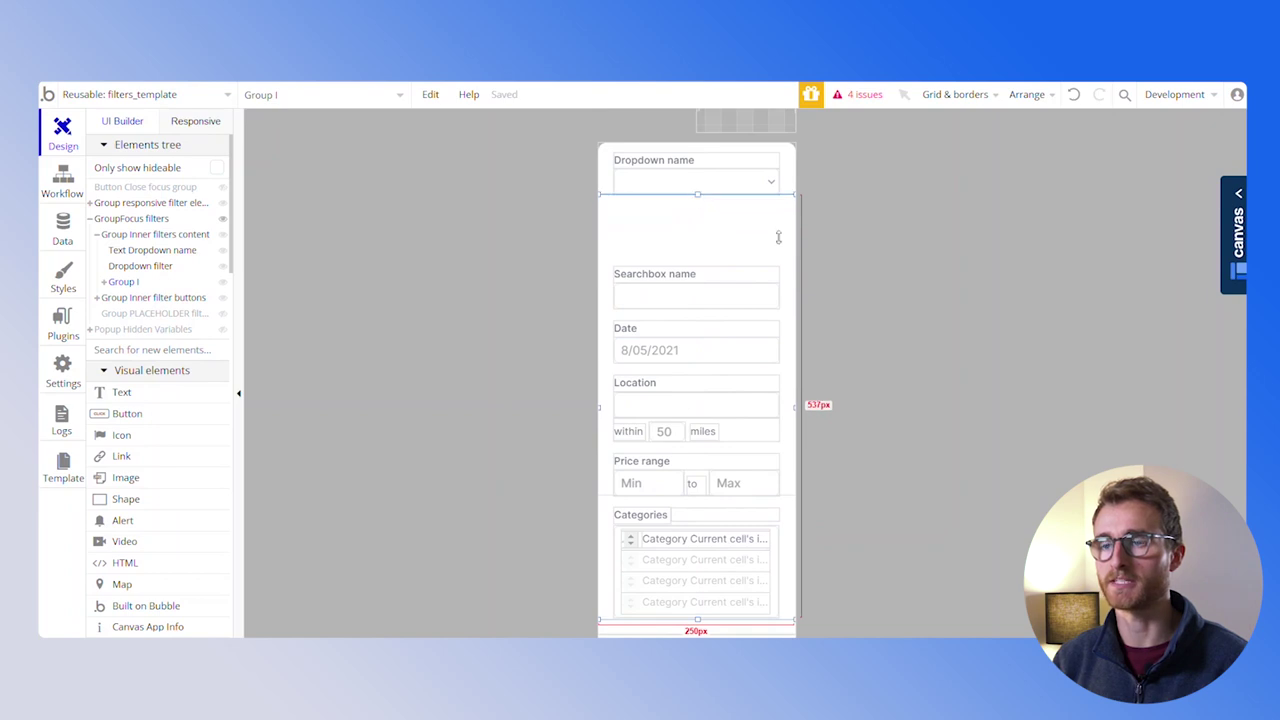
{"action": "left_click", "coordinate": [1148, 448]}
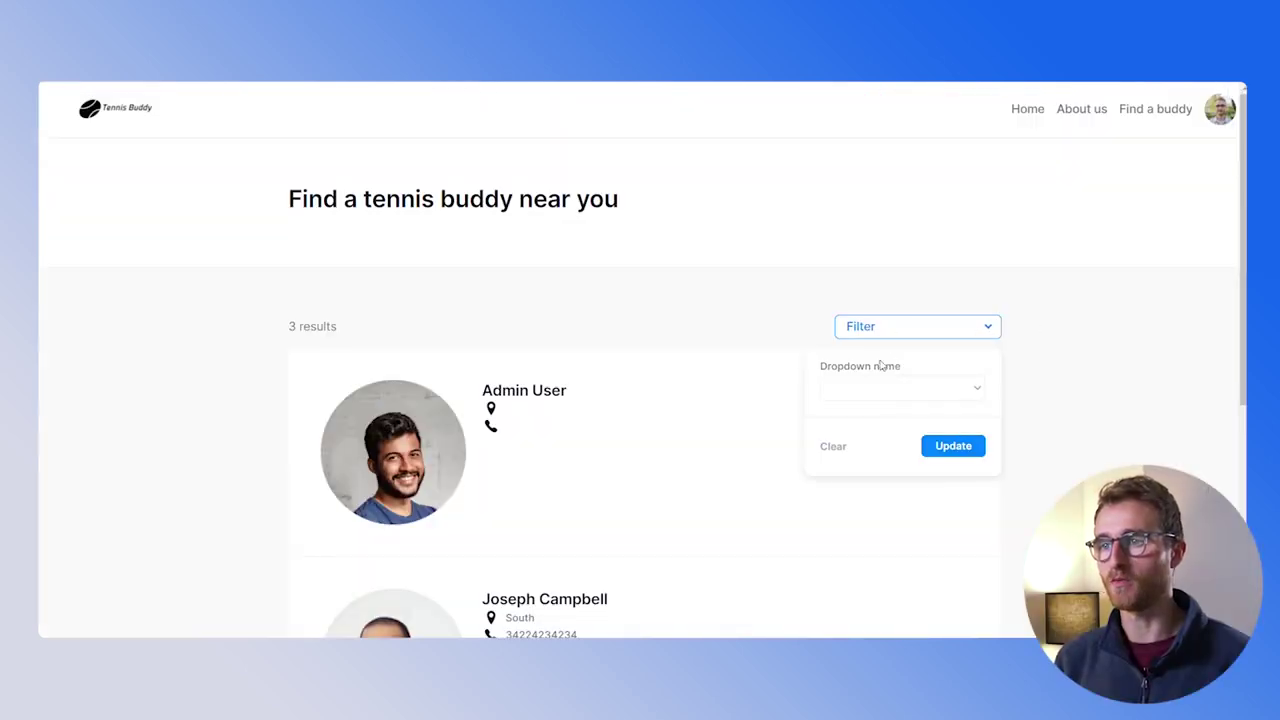
{"action": "left_click", "coordinate": [899, 399]}
{"action": "left_click", "coordinate": [897, 390]}
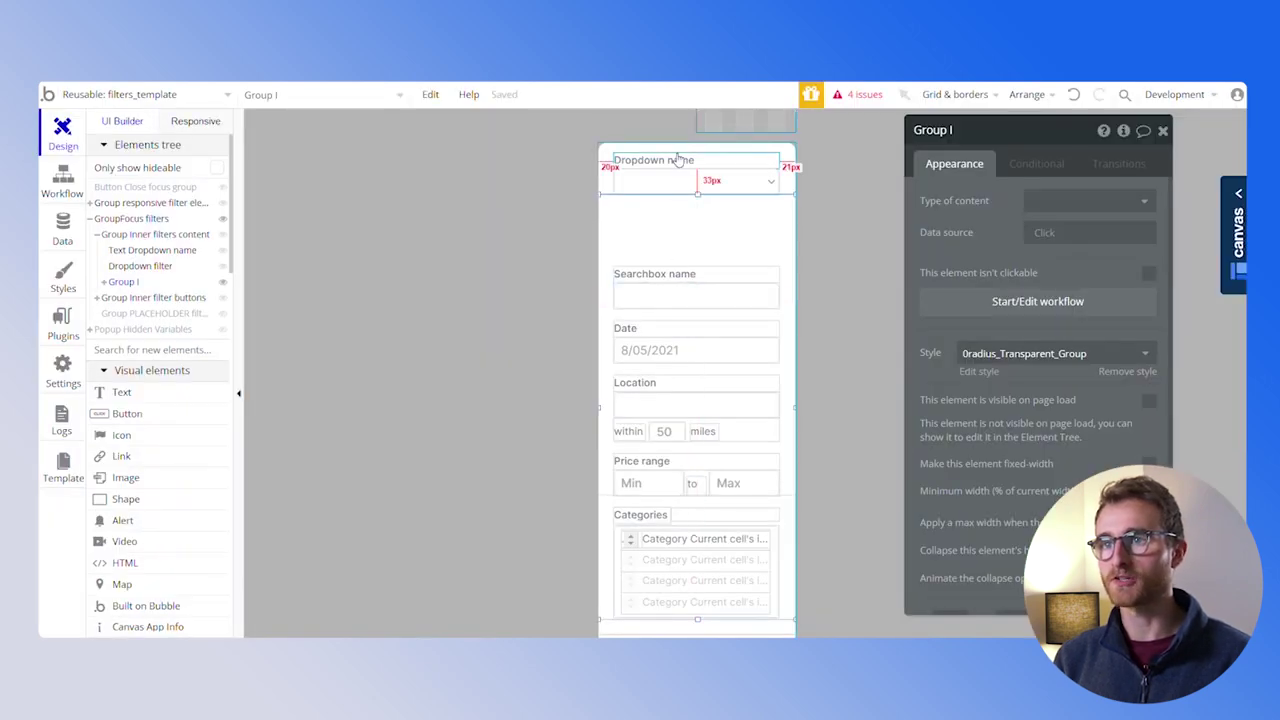
Change the filter label to 'Area' and rename the dropdown to Dropdown area filter
{"action": "left_click", "coordinate": [677, 158]}
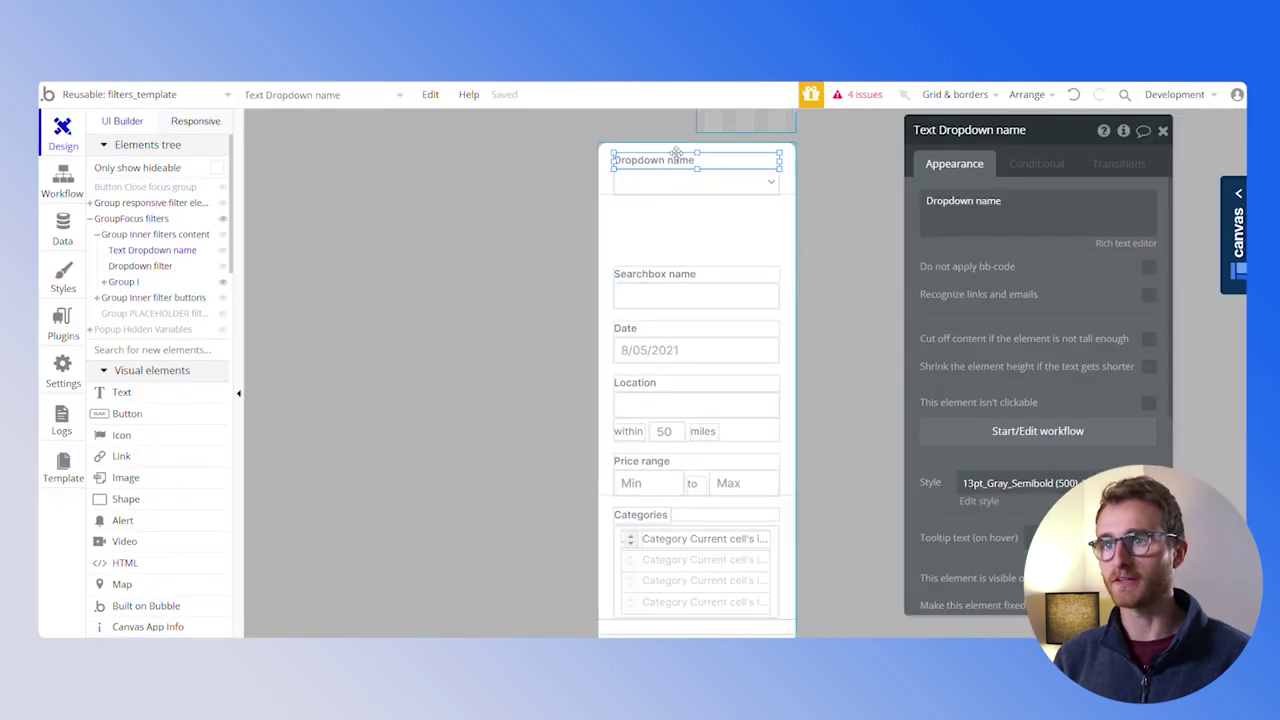
{"action": "triple_click", "coordinate": [1020, 200]}
{"action": "type", "text": "Area"}
{"action": "left_click", "coordinate": [697, 182]}
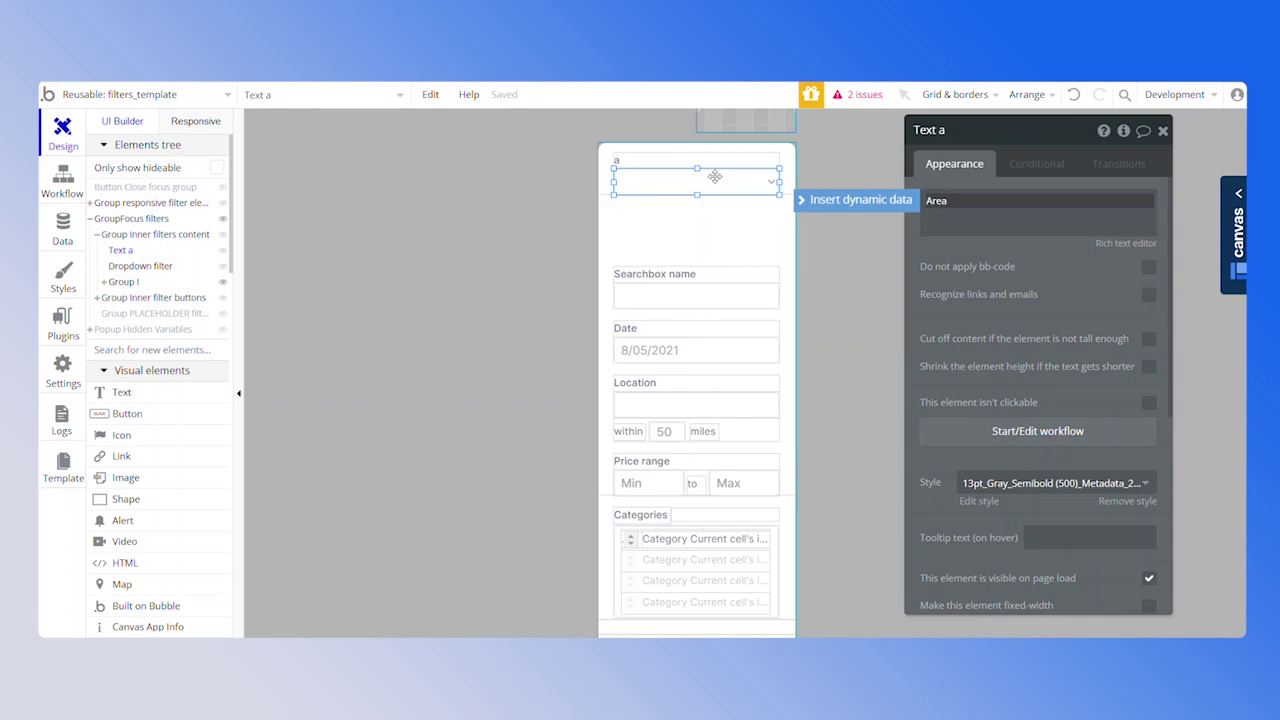
{"action": "left_click", "coordinate": [984, 132]}
{"action": "type", "text": "area filter"}
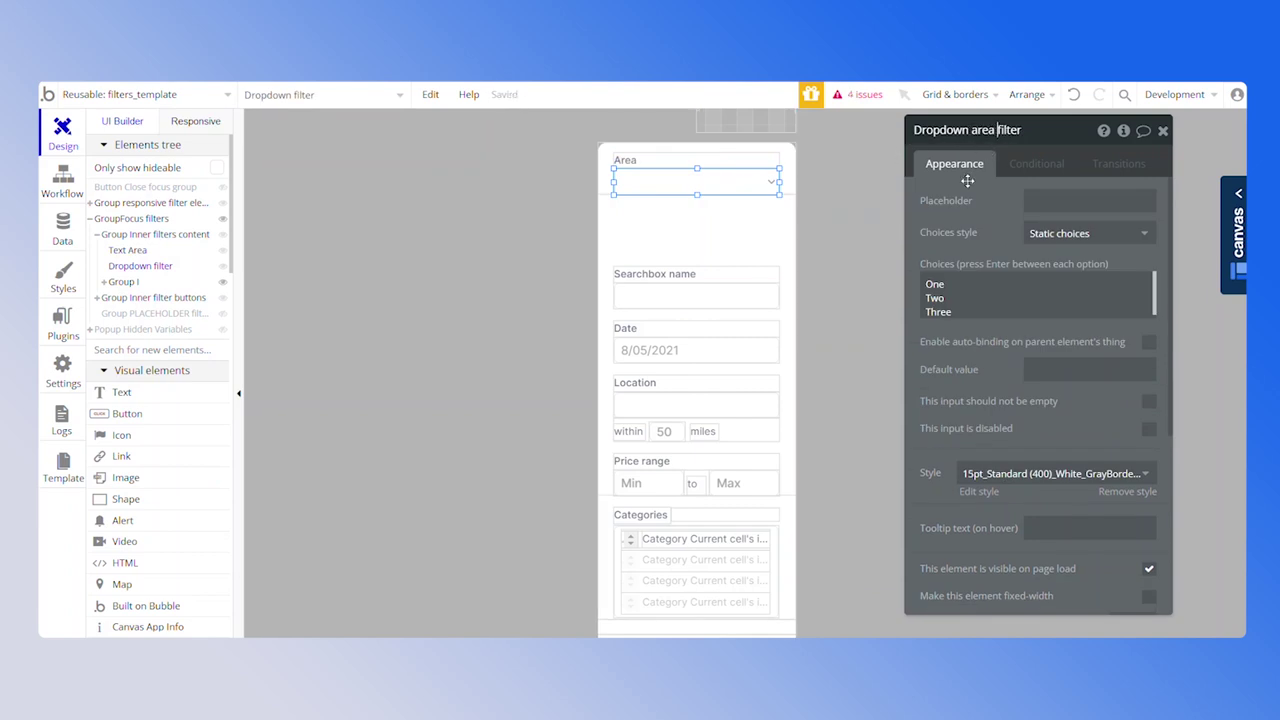
Give the dropdown dynamic Area choices from All Area, captioned by Display
{"action": "left_click", "coordinate": [1070, 236]}
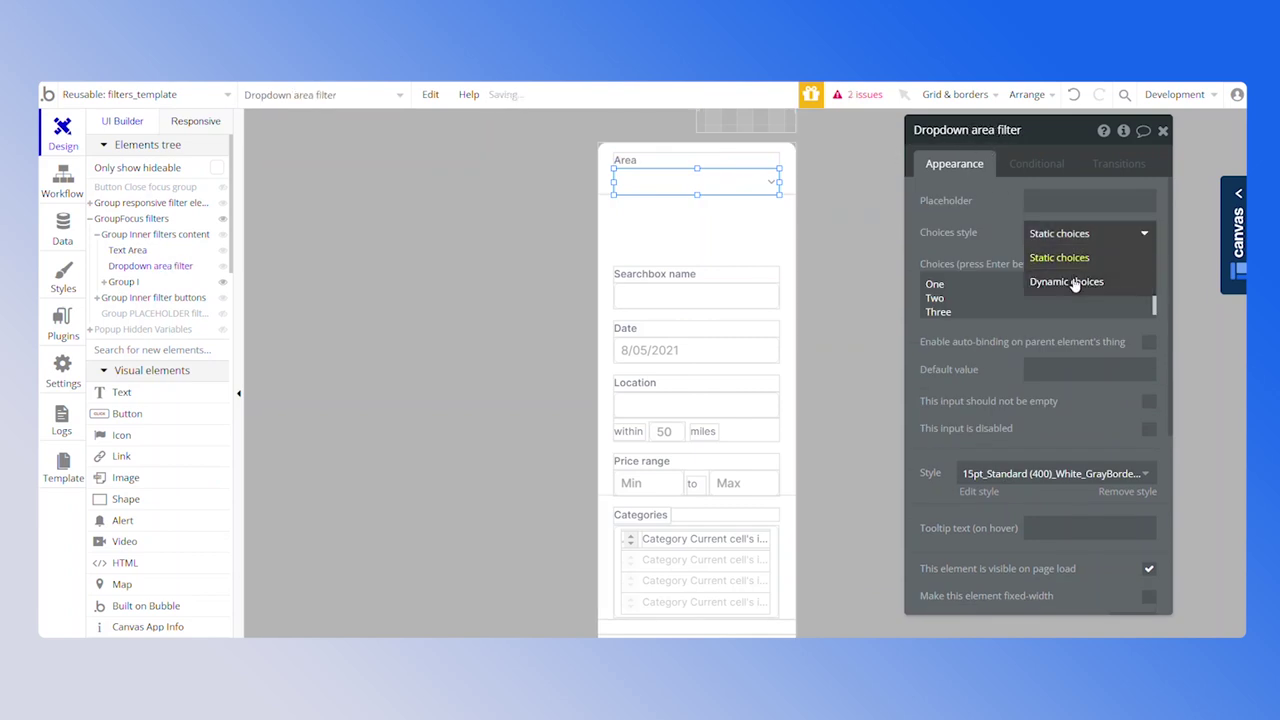
{"action": "left_click", "coordinate": [1072, 284]}
{"action": "left_click", "coordinate": [1065, 266]}
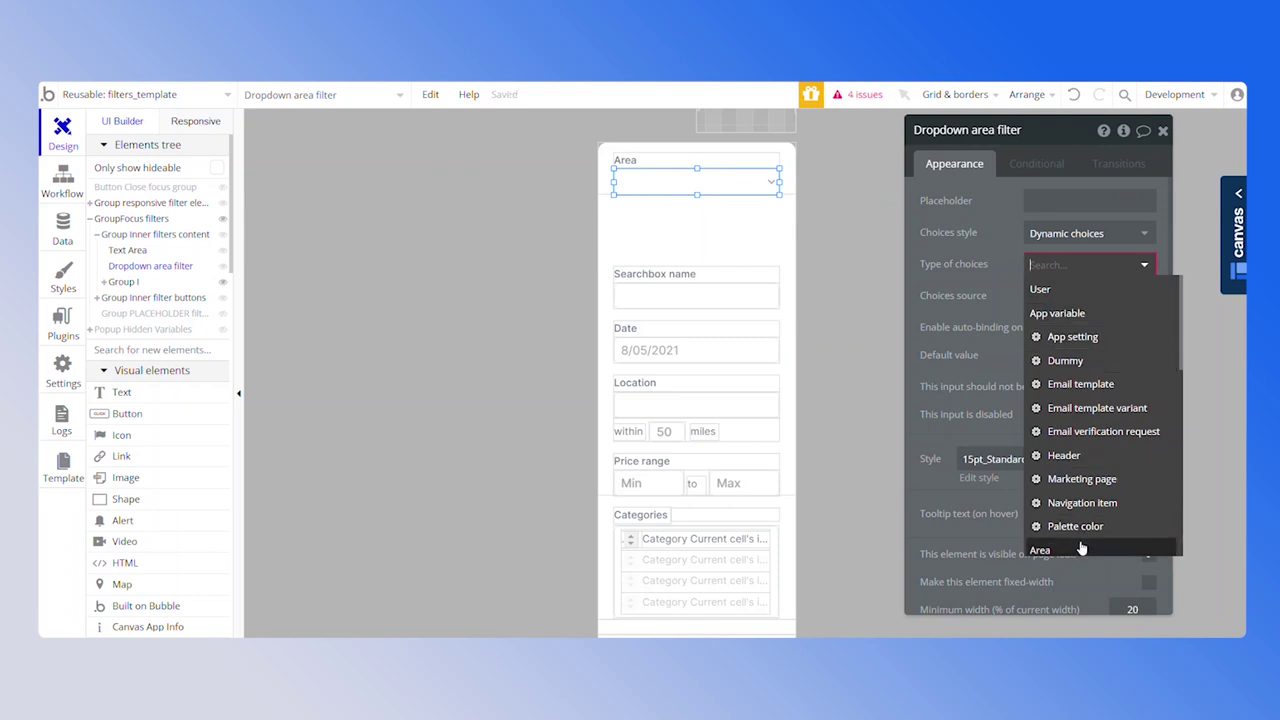
{"action": "left_click", "coordinate": [1050, 550]}
{"action": "left_click", "coordinate": [1046, 297]}
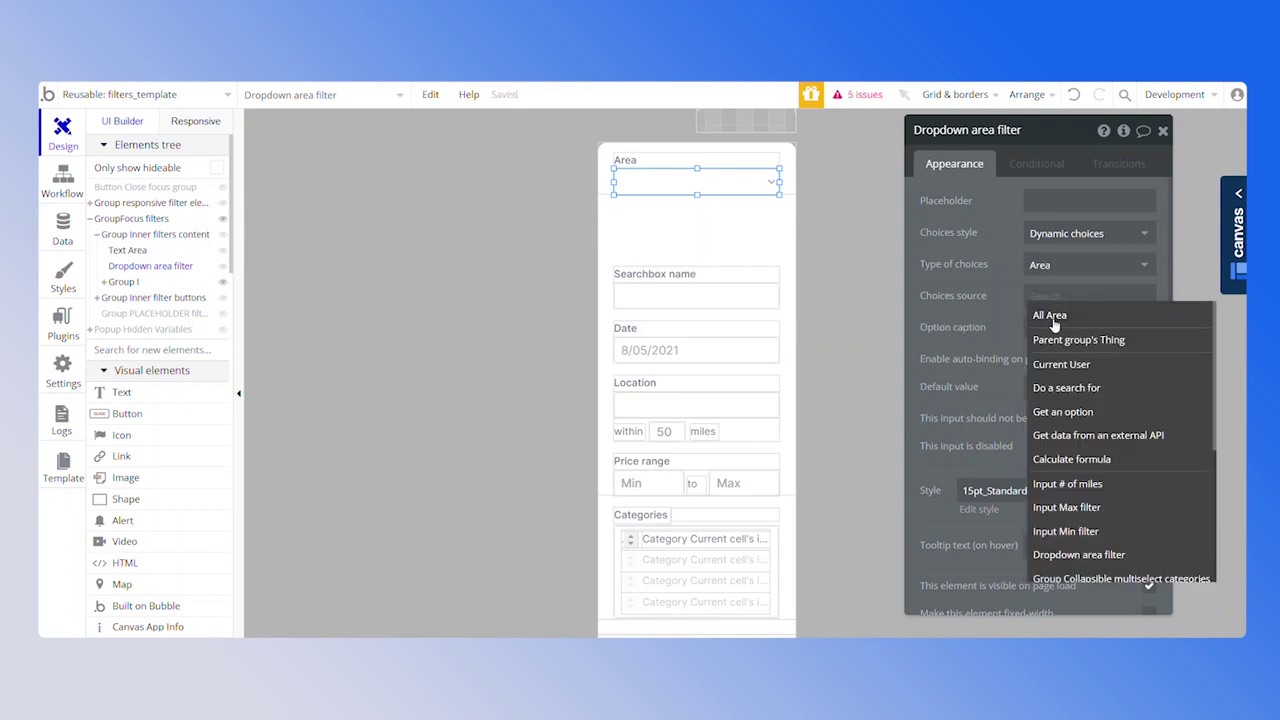
{"action": "left_click", "coordinate": [1050, 314]}
{"action": "left_click", "coordinate": [1050, 360]}
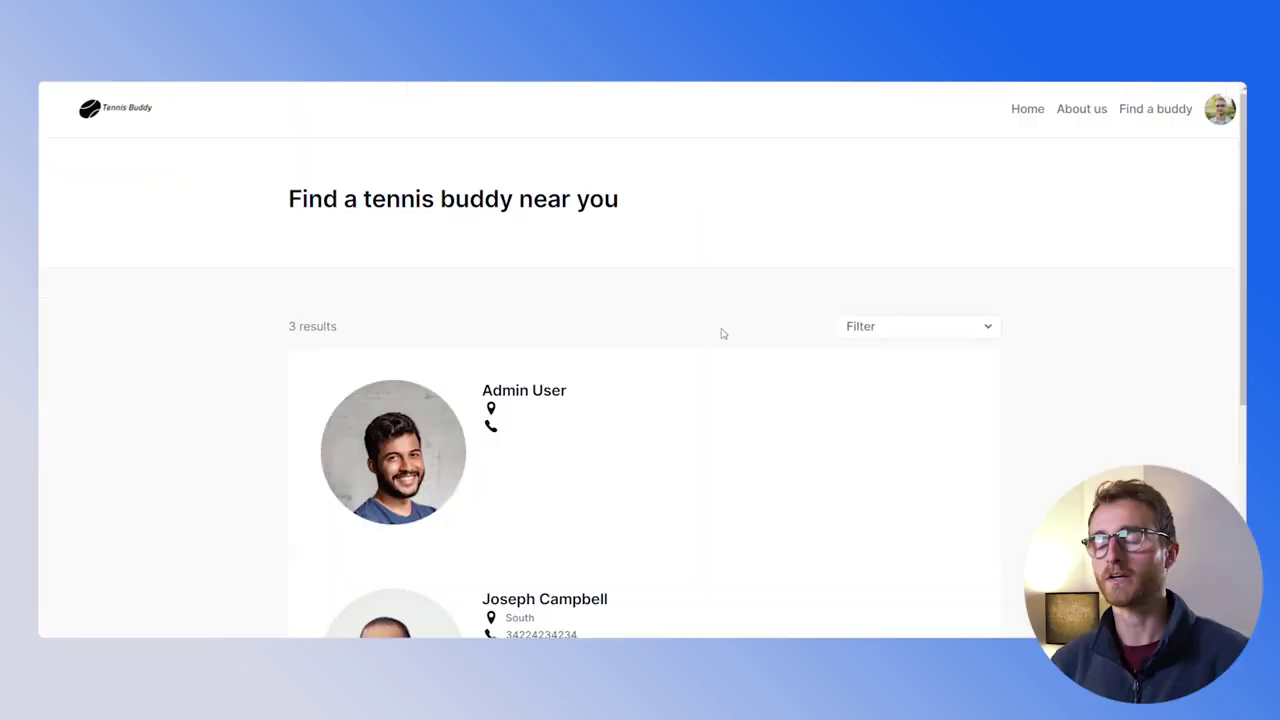
Preview the filter panel to confirm the dropdown lists North, West and South
{"action": "left_click", "coordinate": [929, 331]}
{"action": "left_click", "coordinate": [906, 388]}
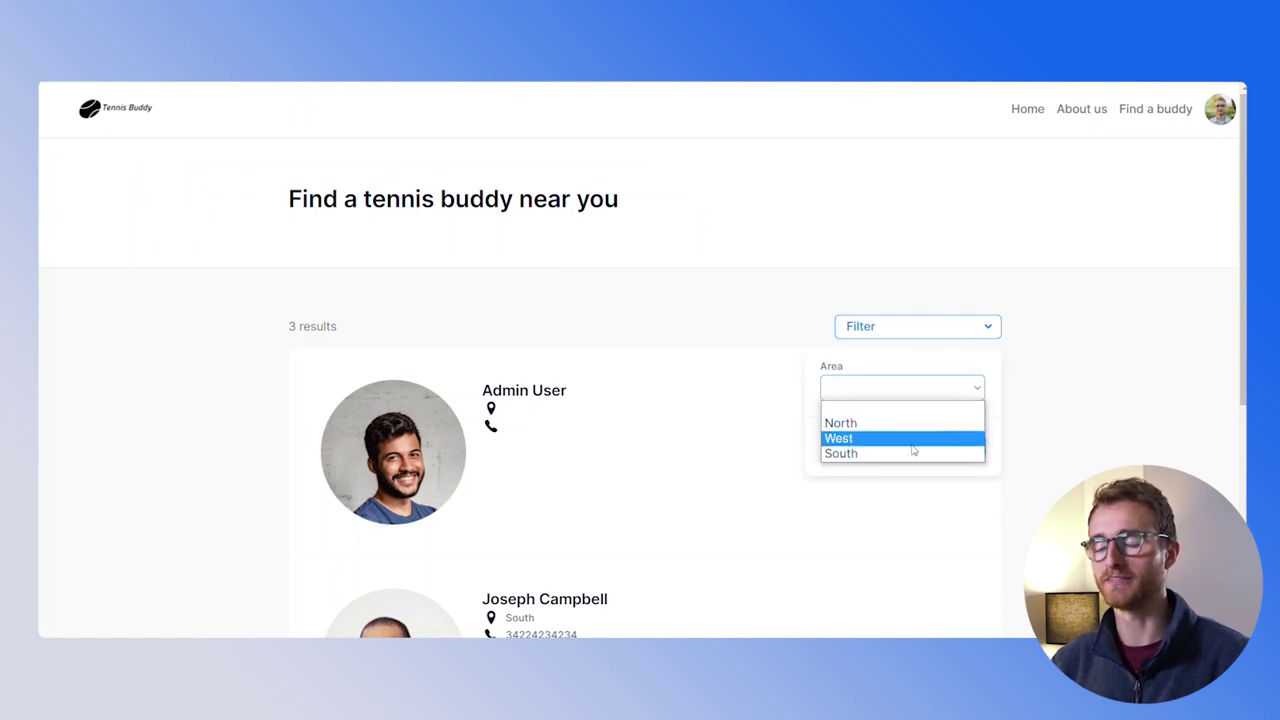
{"action": "left_click", "coordinate": [980, 506]}
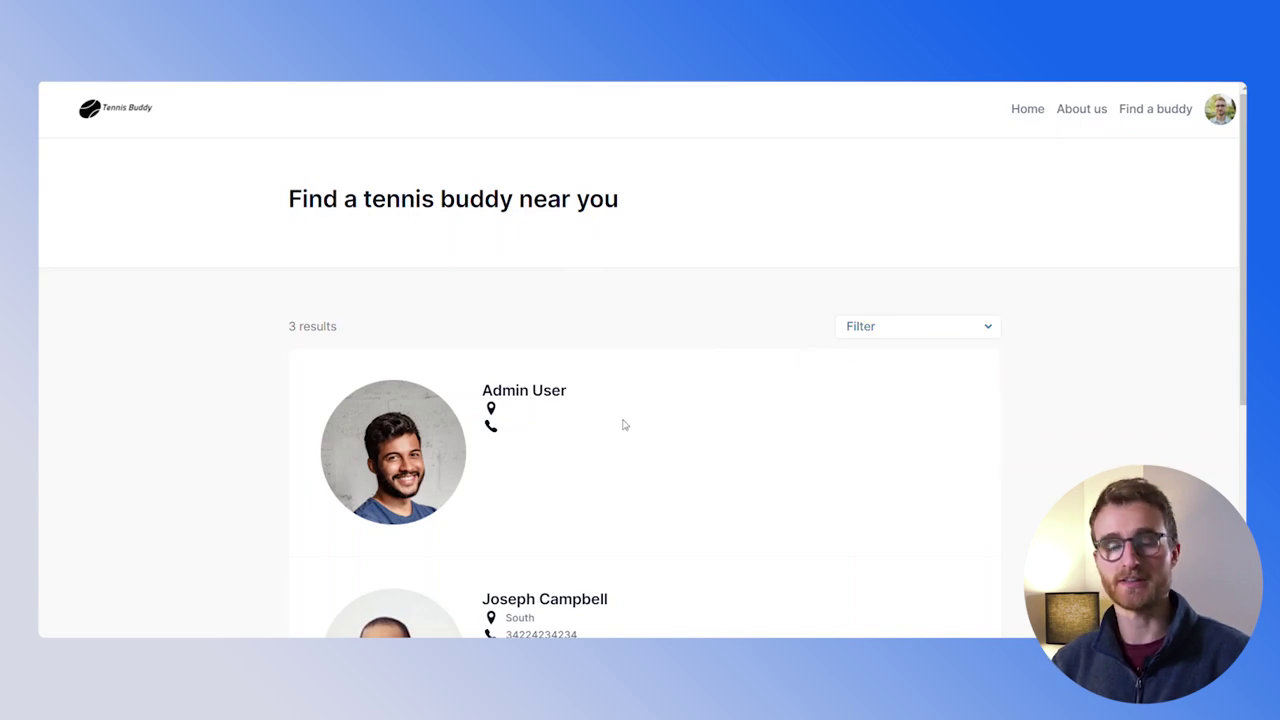
{"action": "scroll", "coordinate": [587, 395], "scroll_direction": "down", "scroll_amount": 3}
{"action": "scroll", "coordinate": [574, 463], "scroll_direction": "up", "scroll_amount": 2}
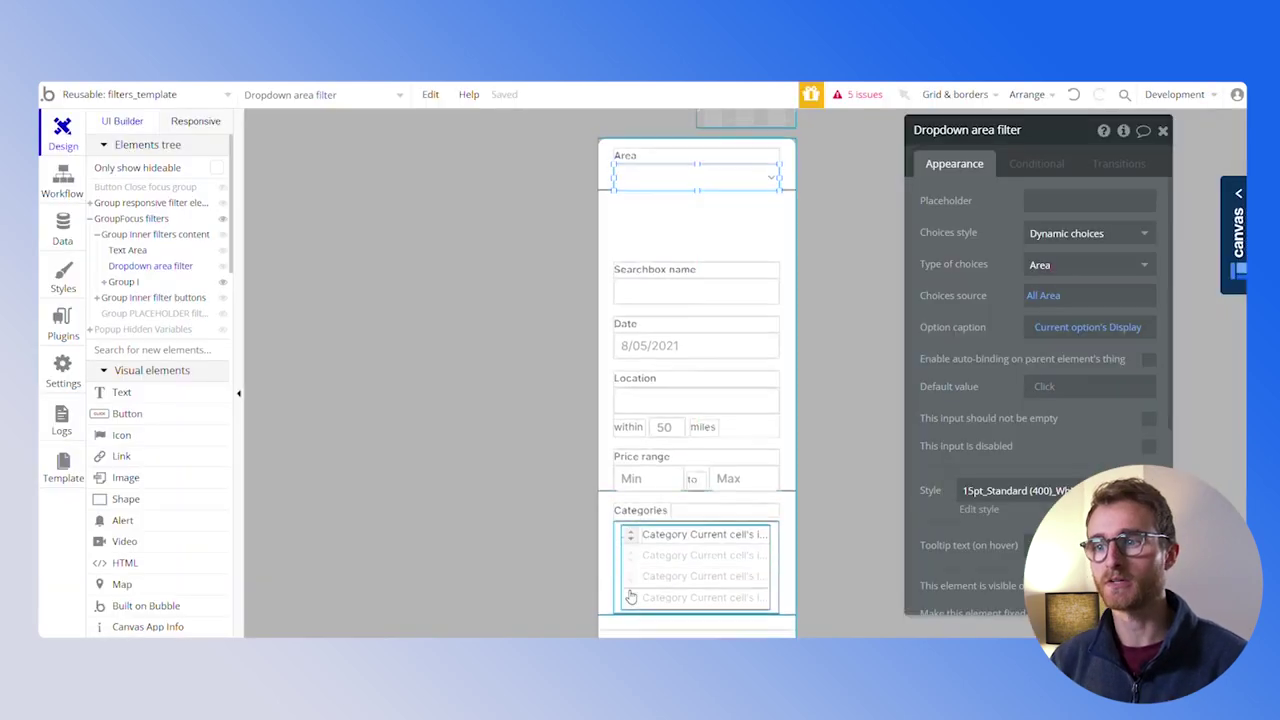
{"action": "scroll", "coordinate": [740, 470], "scroll_direction": "down", "scroll_amount": 3}
Inspect the Set state step in the Update filters button's workflow
{"action": "left_click", "coordinate": [747, 506]}
{"action": "left_click", "coordinate": [1038, 270]}
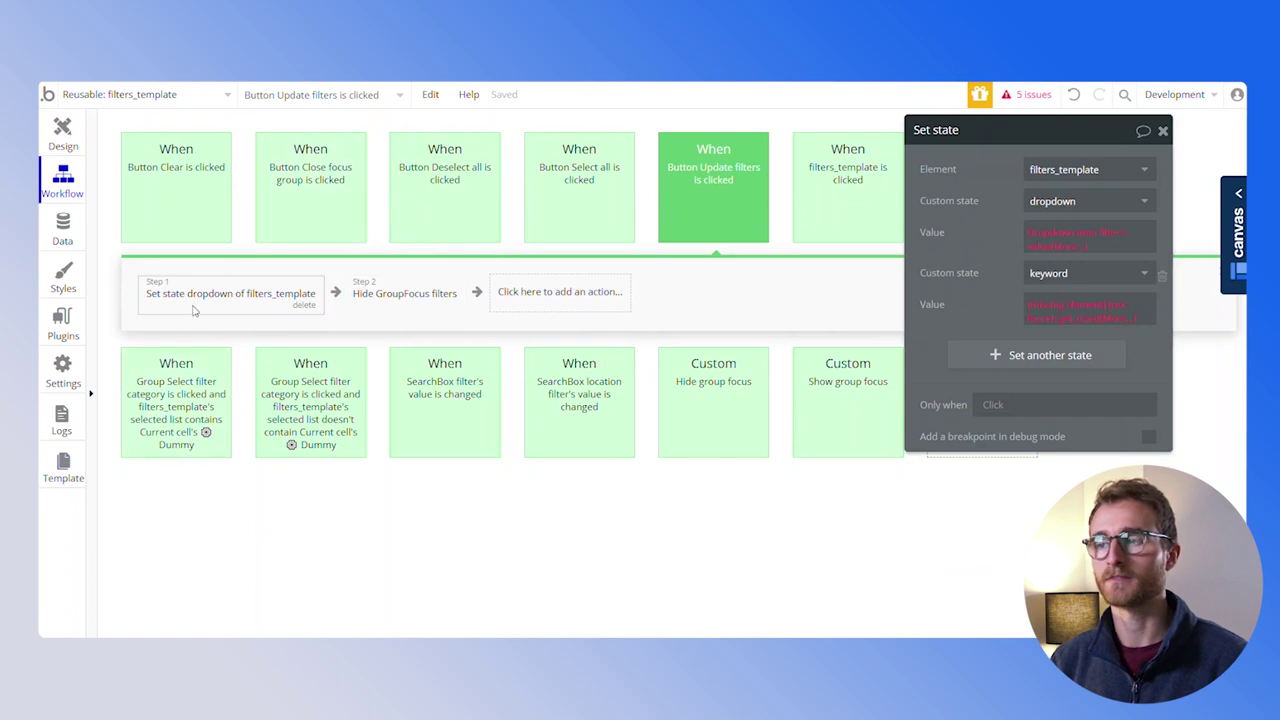
{"action": "left_click_drag", "start_coordinate": [985, 221], "coordinate": [606, 373]}
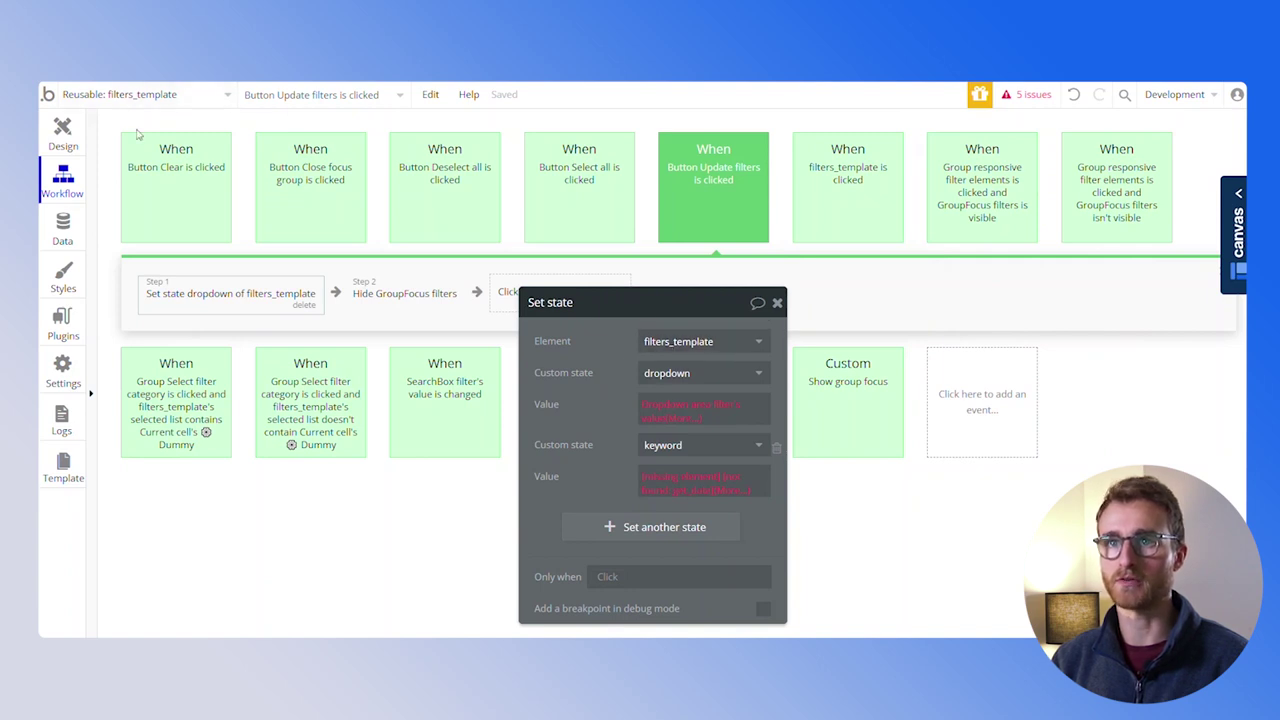
{"action": "left_click_drag", "start_coordinate": [619, 400], "coordinate": [619, 362]}
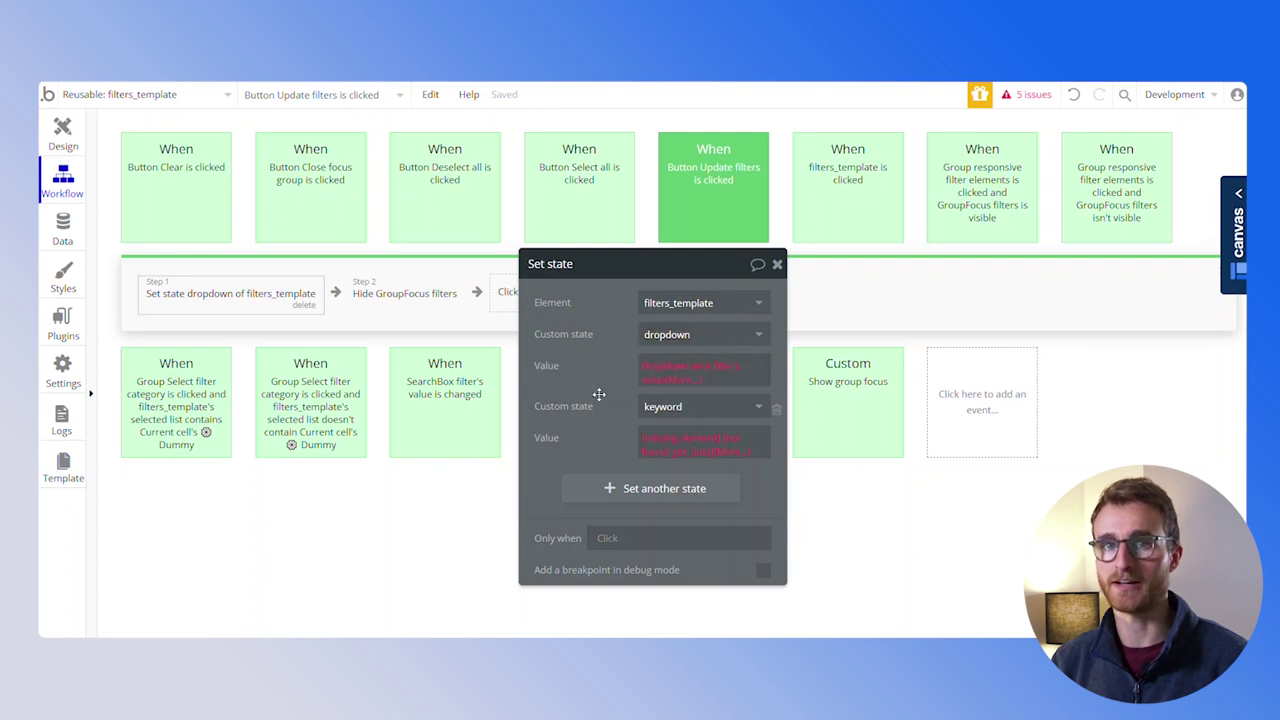
{"action": "left_click", "coordinate": [48, 139]}
Check filters_template's custom states and remove the keyword row from the Set state step
{"action": "left_click", "coordinate": [421, 301]}
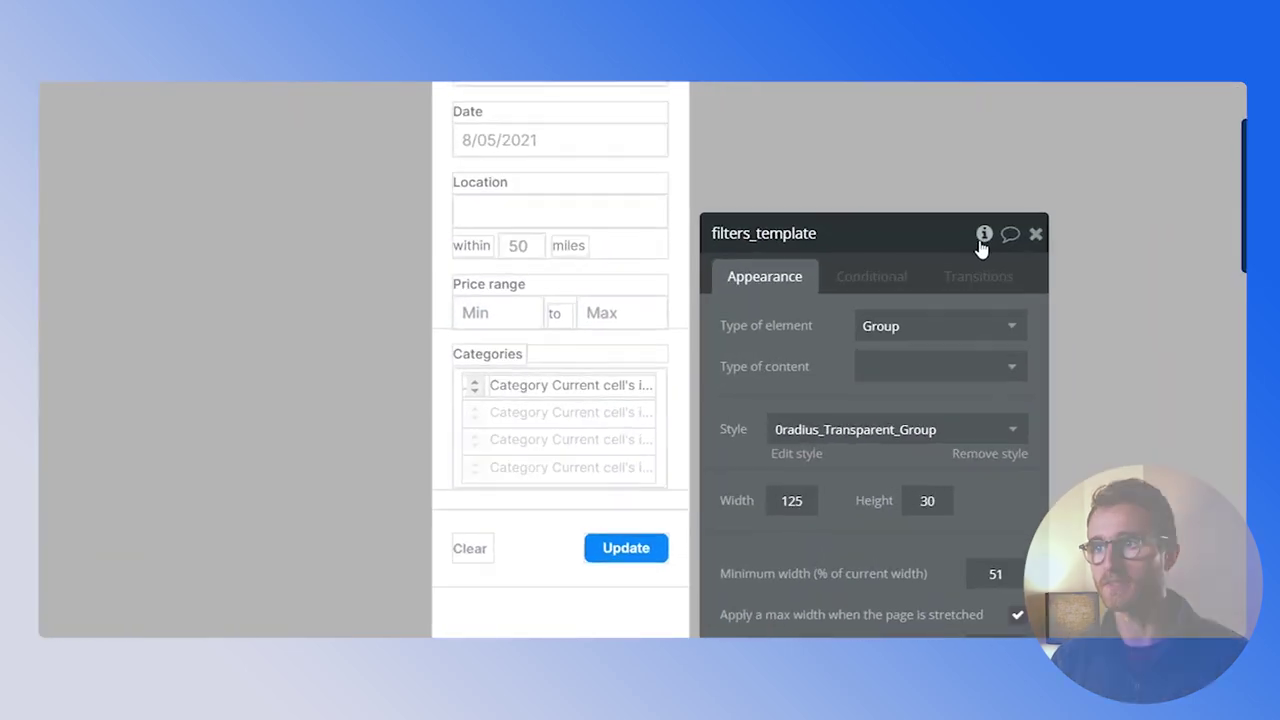
{"action": "left_click", "coordinate": [983, 234]}
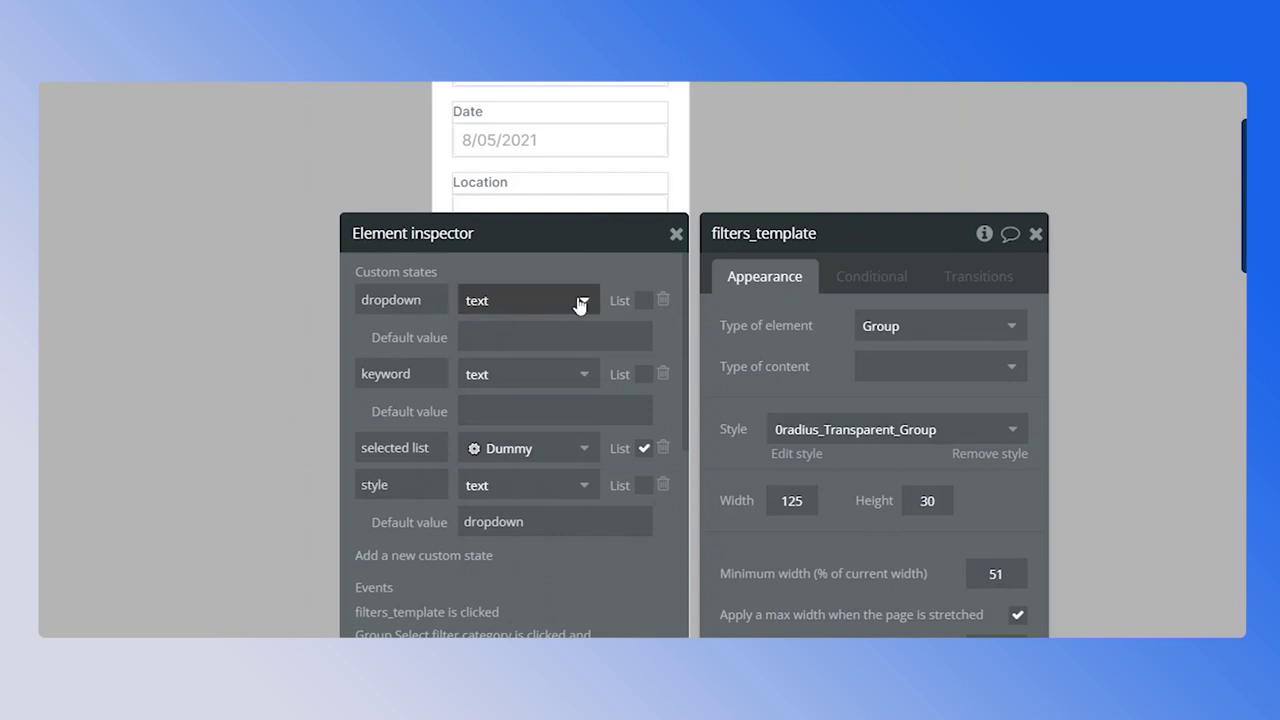
{"action": "left_click", "coordinate": [580, 302]}
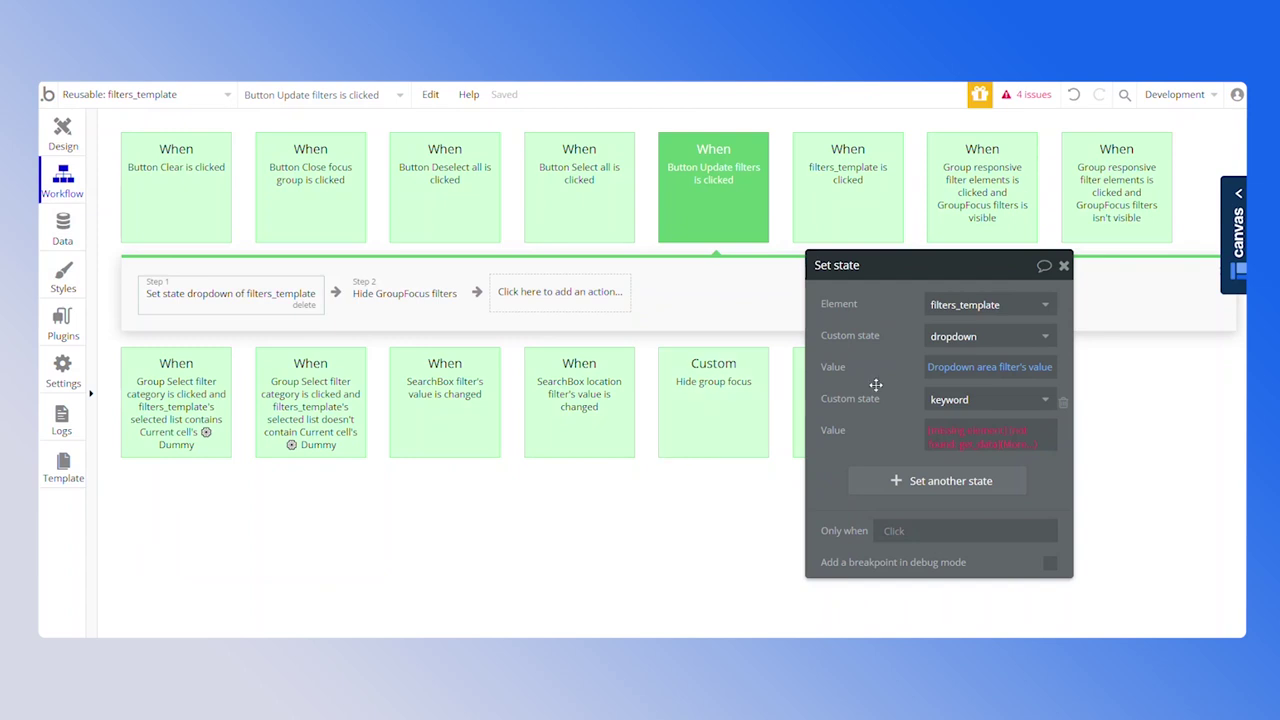
{"action": "left_click_drag", "start_coordinate": [909, 382], "coordinate": [776, 347]}
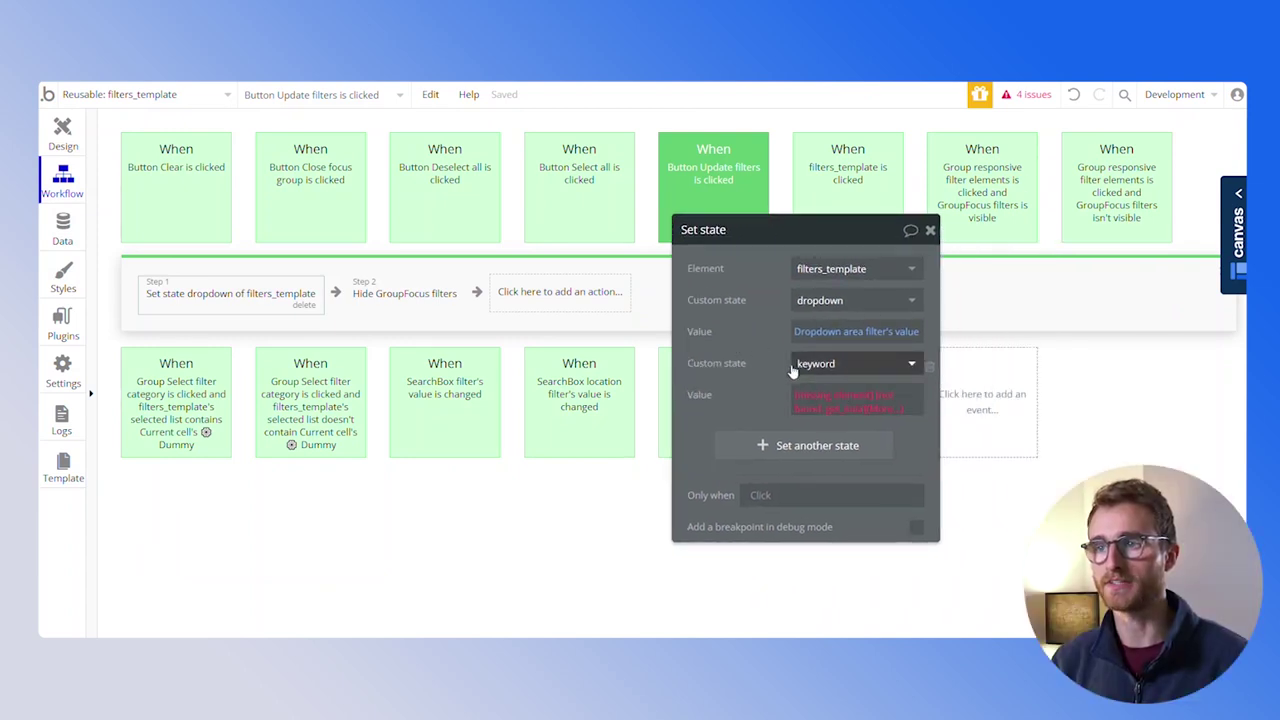
{"action": "left_click", "coordinate": [930, 367]}
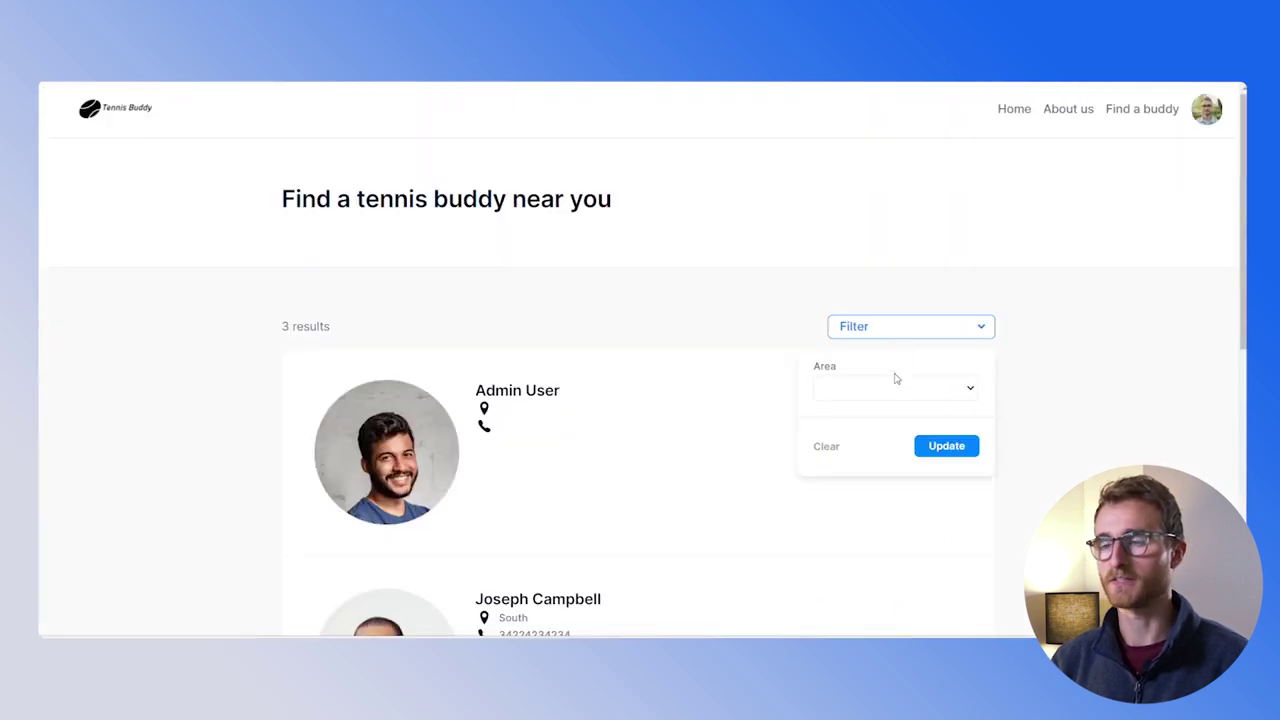
Apply the North area filter on the find page preview
{"action": "left_click", "coordinate": [895, 386]}
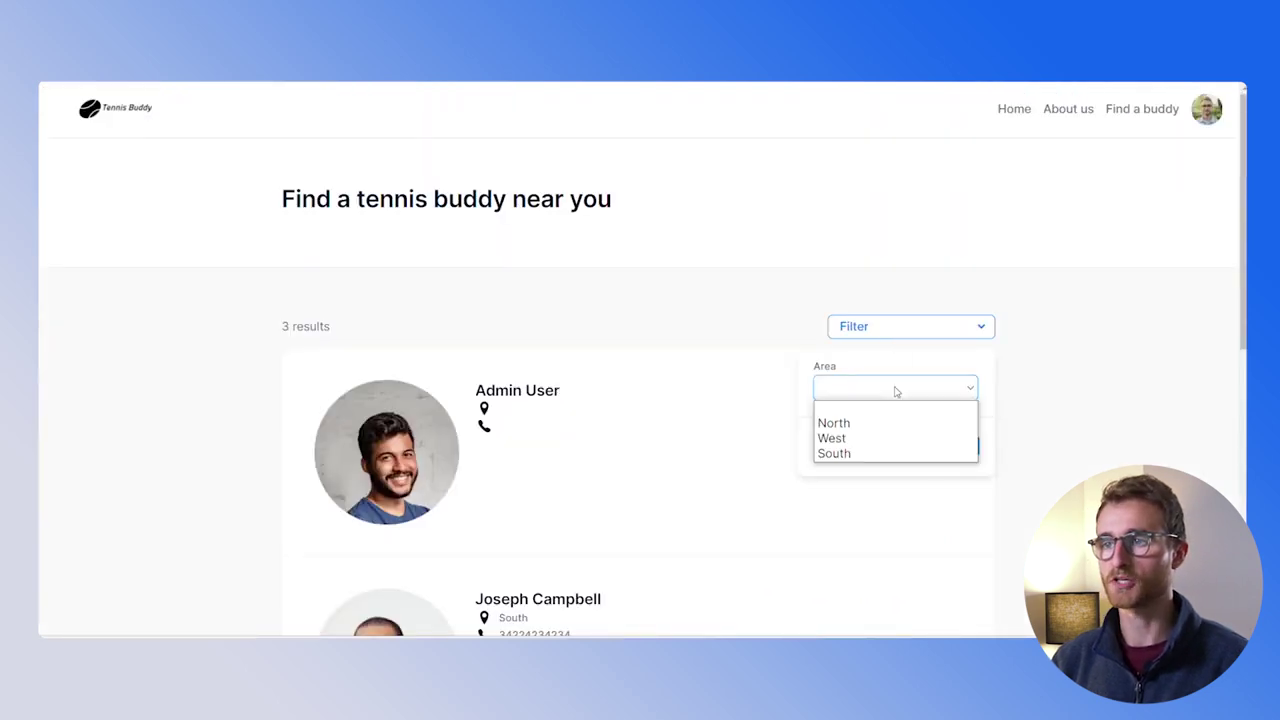
{"action": "left_click", "coordinate": [880, 422]}
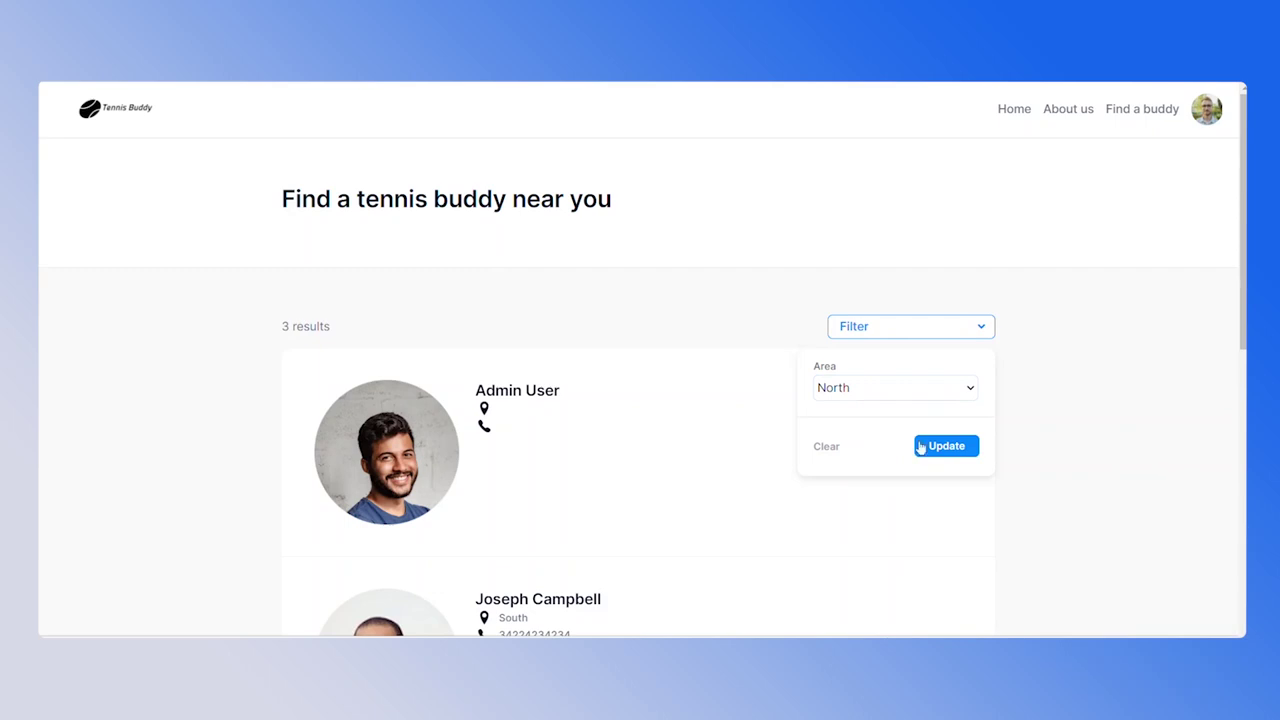
{"action": "left_click", "coordinate": [921, 446]}
Inspect filters_template in the debugger to confirm its dropdown state holds North
{"action": "left_click", "coordinate": [1124, 610]}
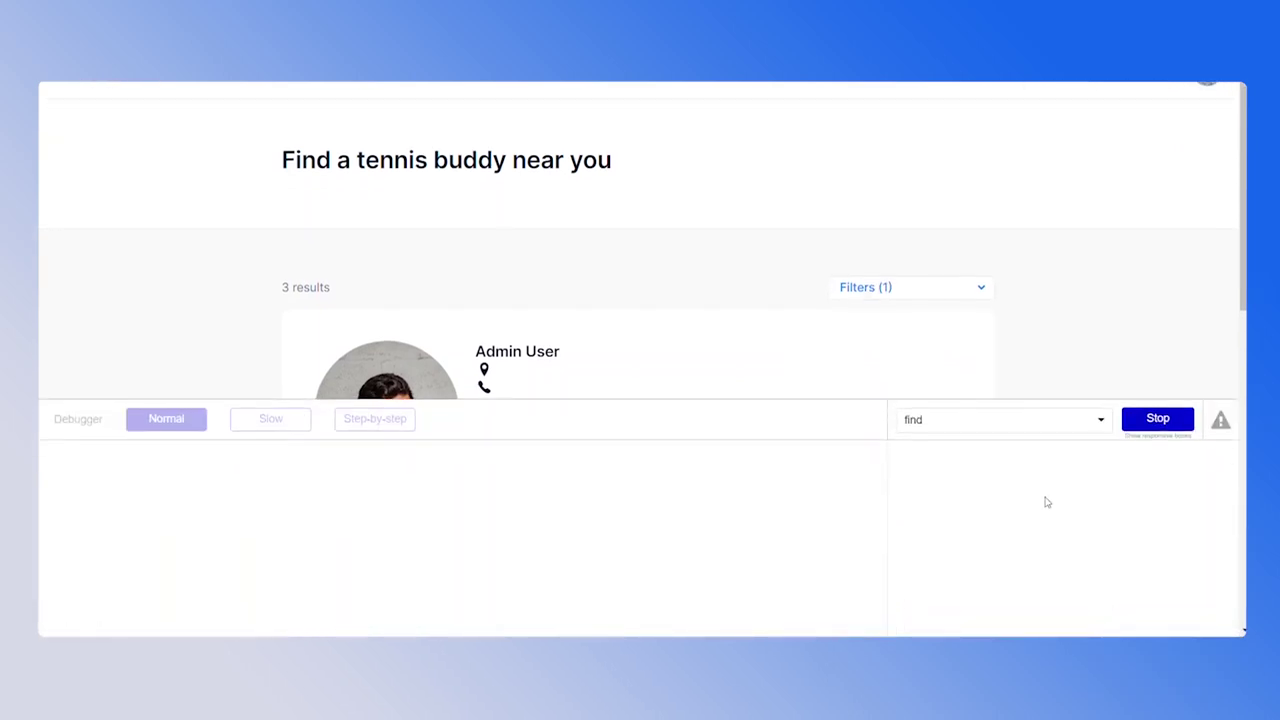
{"action": "left_click", "coordinate": [1031, 430]}
{"action": "type", "text": "f"}
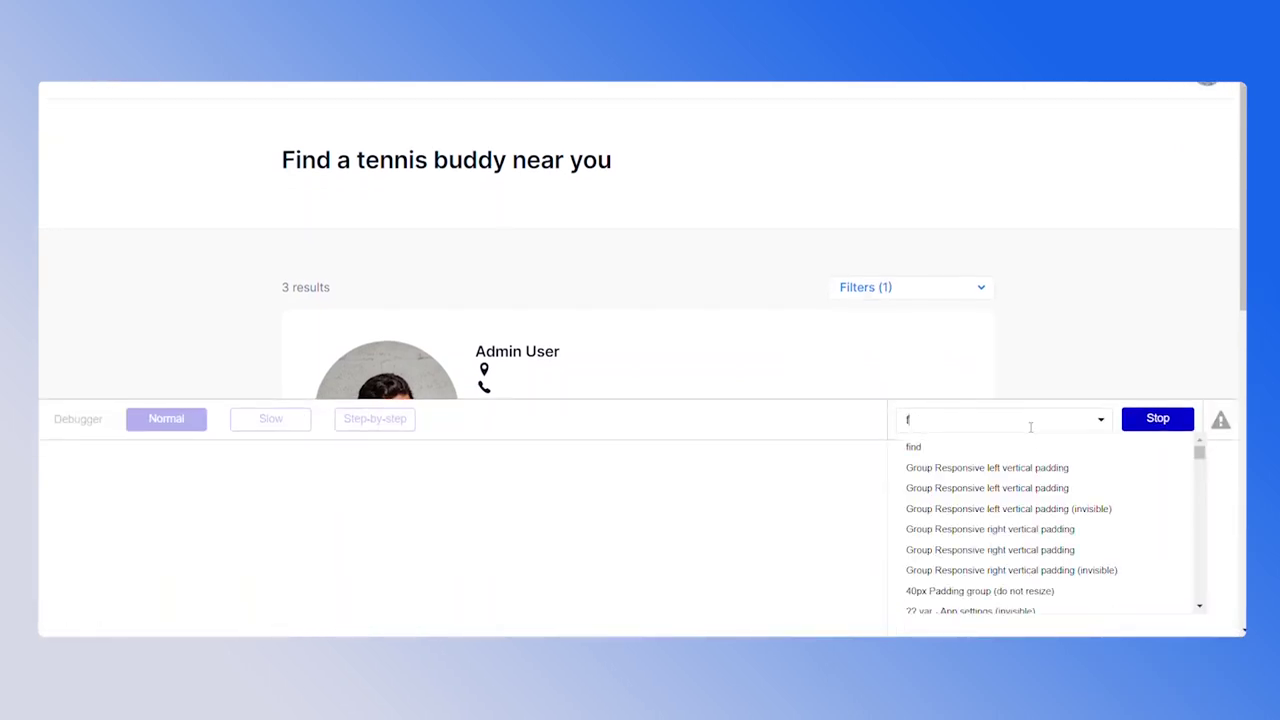
{"action": "type", "text": "ilters"}
{"action": "left_click", "coordinate": [938, 467]}
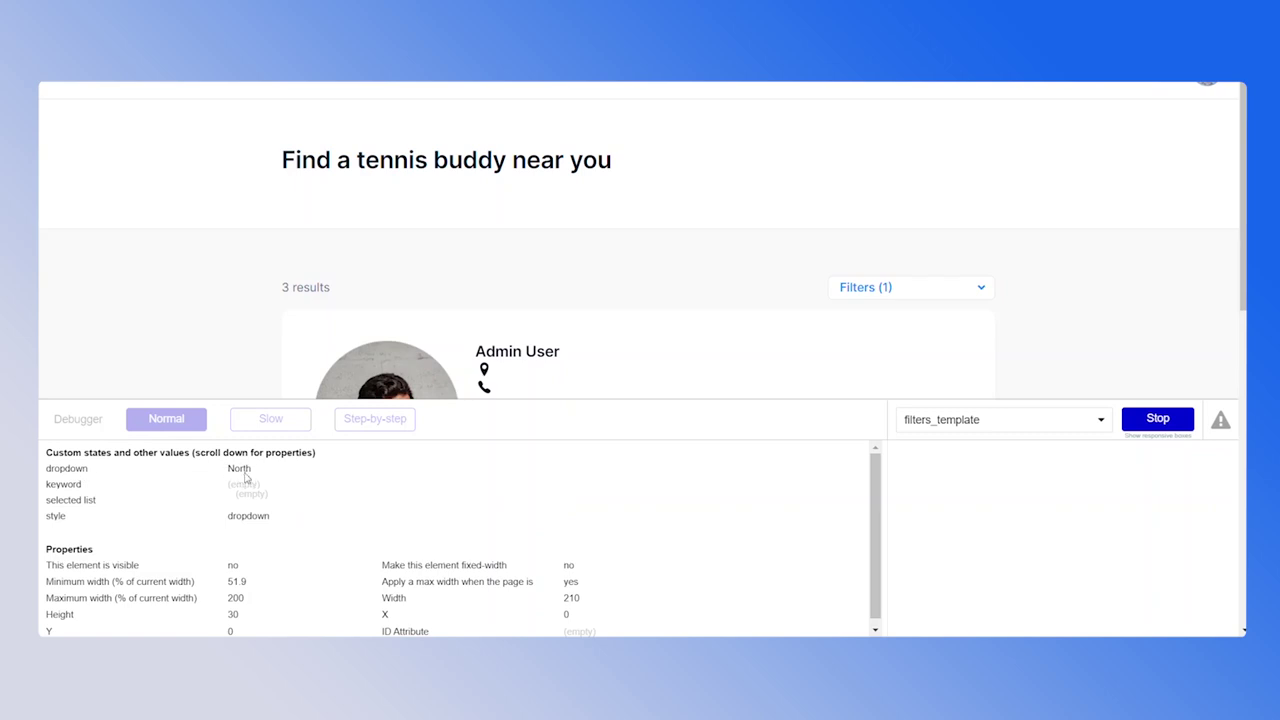
{"action": "left_click", "coordinate": [284, 316]}
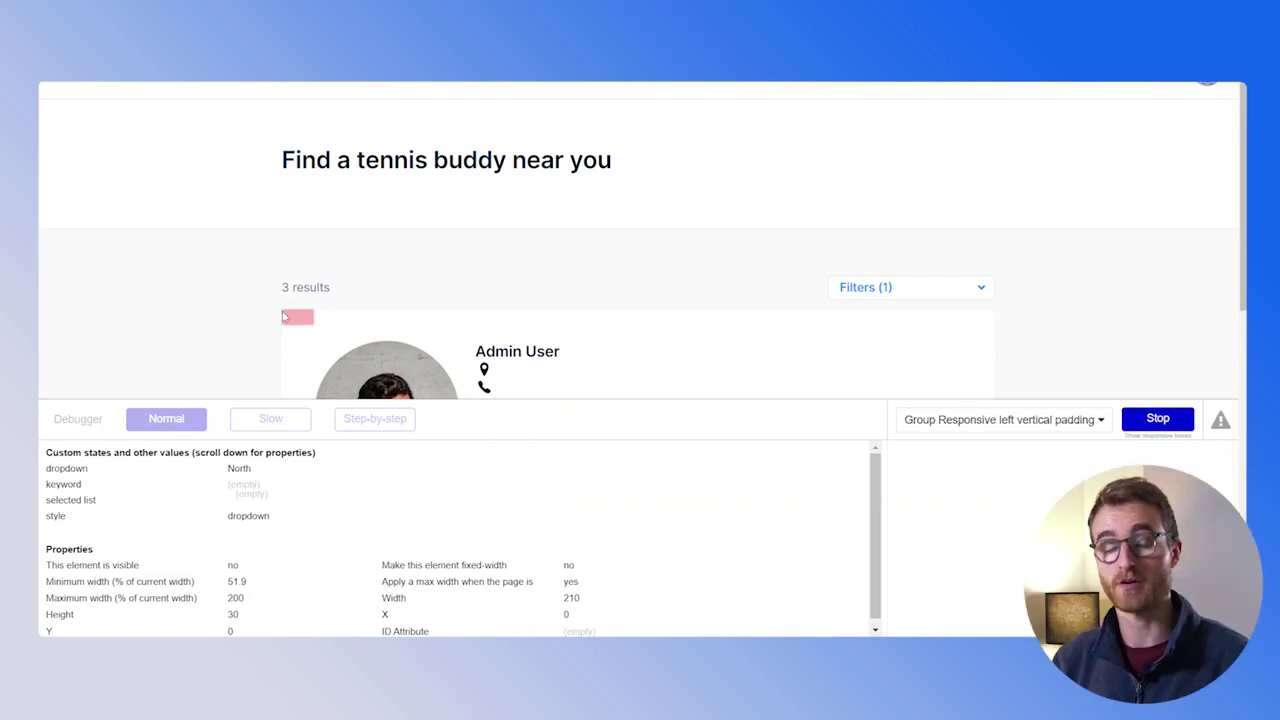
{"action": "scroll", "coordinate": [284, 316], "scroll_direction": "down", "scroll_amount": 1}
{"action": "left_click", "coordinate": [565, 310]}
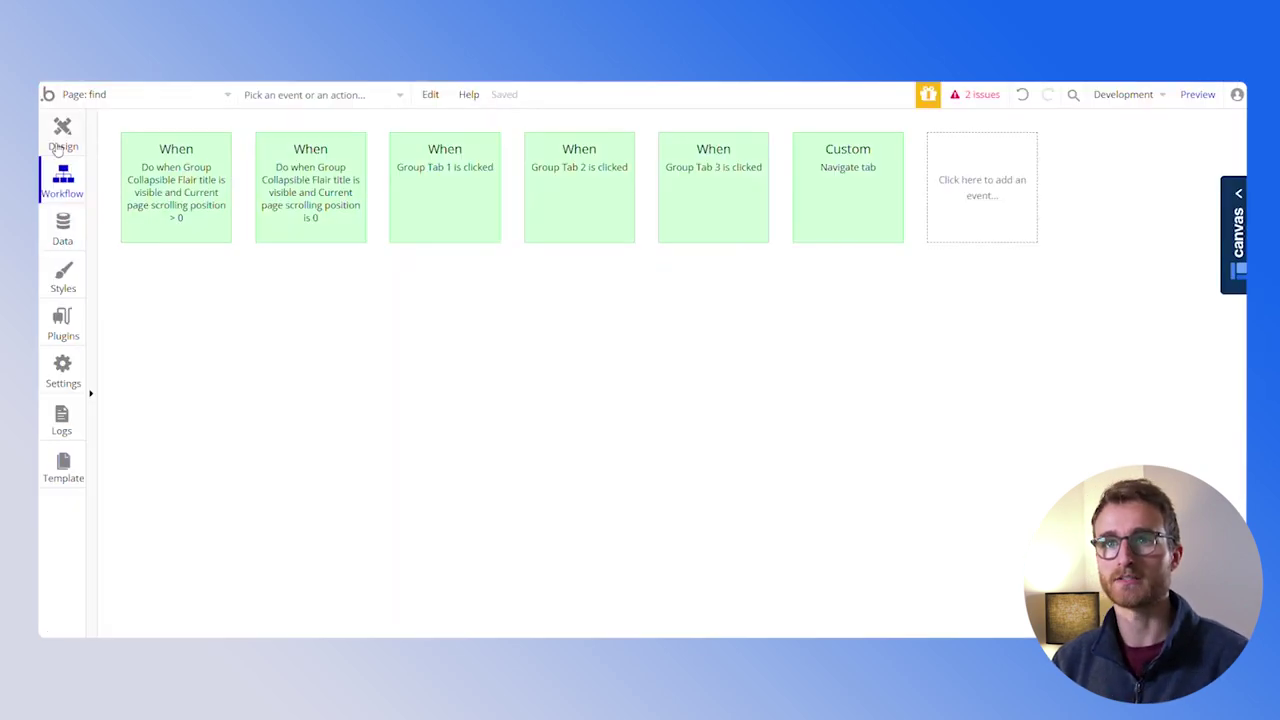
{"action": "left_click", "coordinate": [58, 145]}
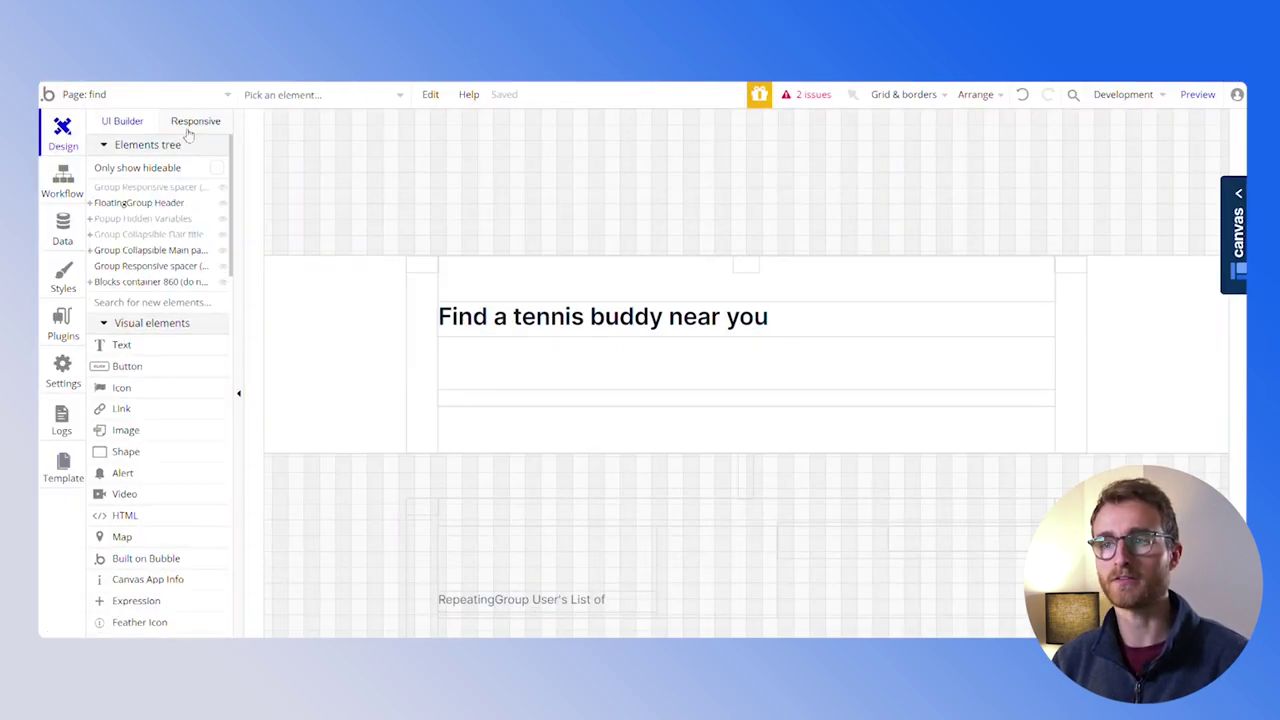
Select the users RepeatingGroup and open its Search for Users data source
{"action": "left_click", "coordinate": [272, 96]}
{"action": "type", "text": "repe"}
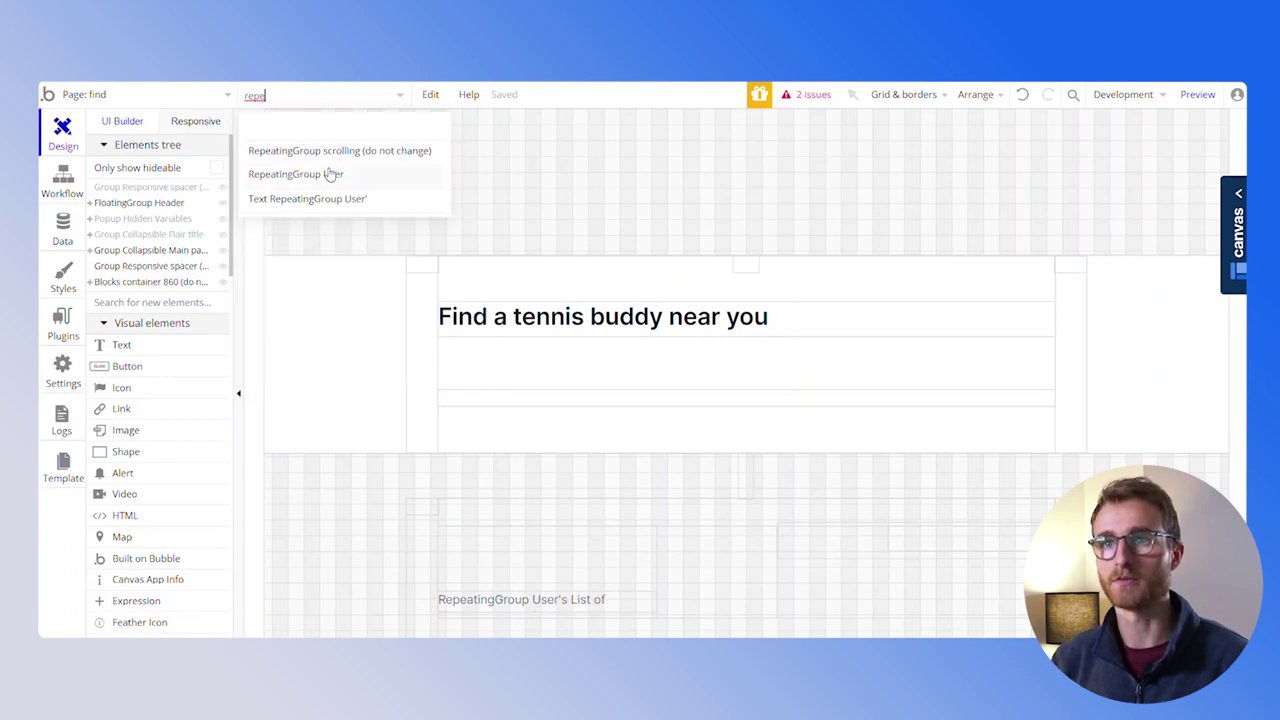
{"action": "left_click", "coordinate": [371, 175]}
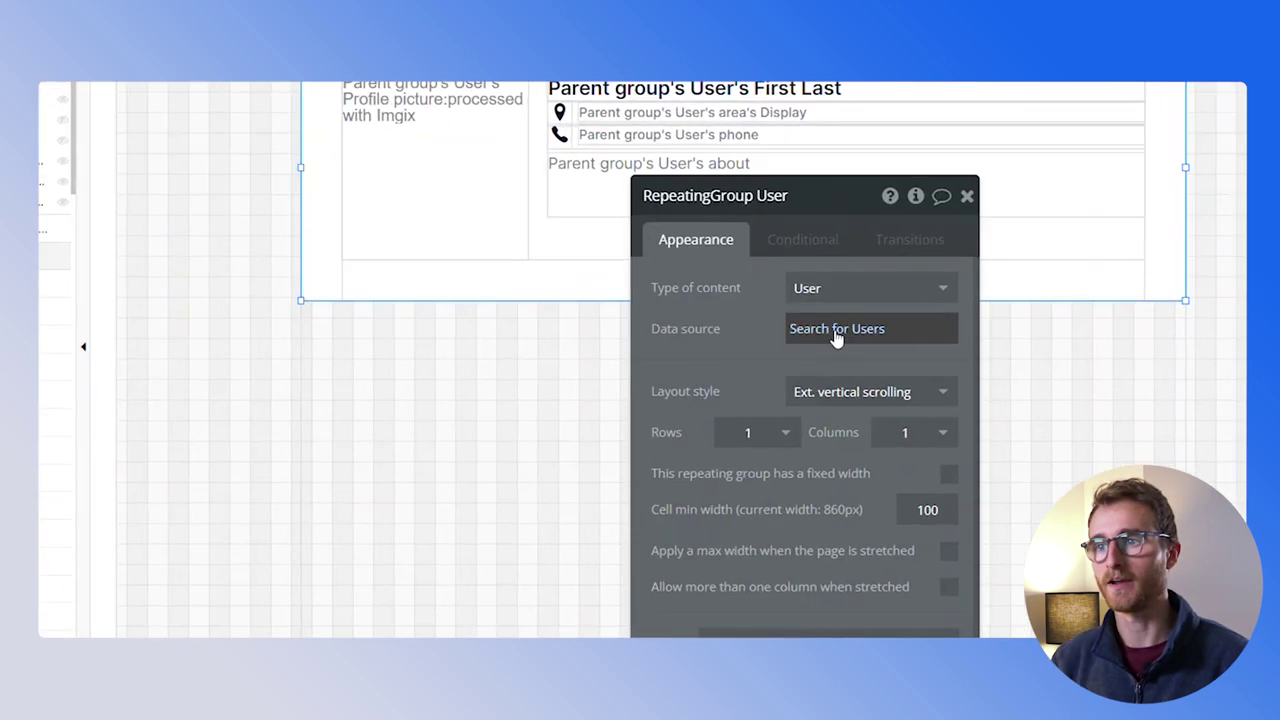
{"action": "left_click", "coordinate": [814, 376]}
Add the search constraint area = filters_template's dropdown state
{"action": "left_click", "coordinate": [490, 311]}
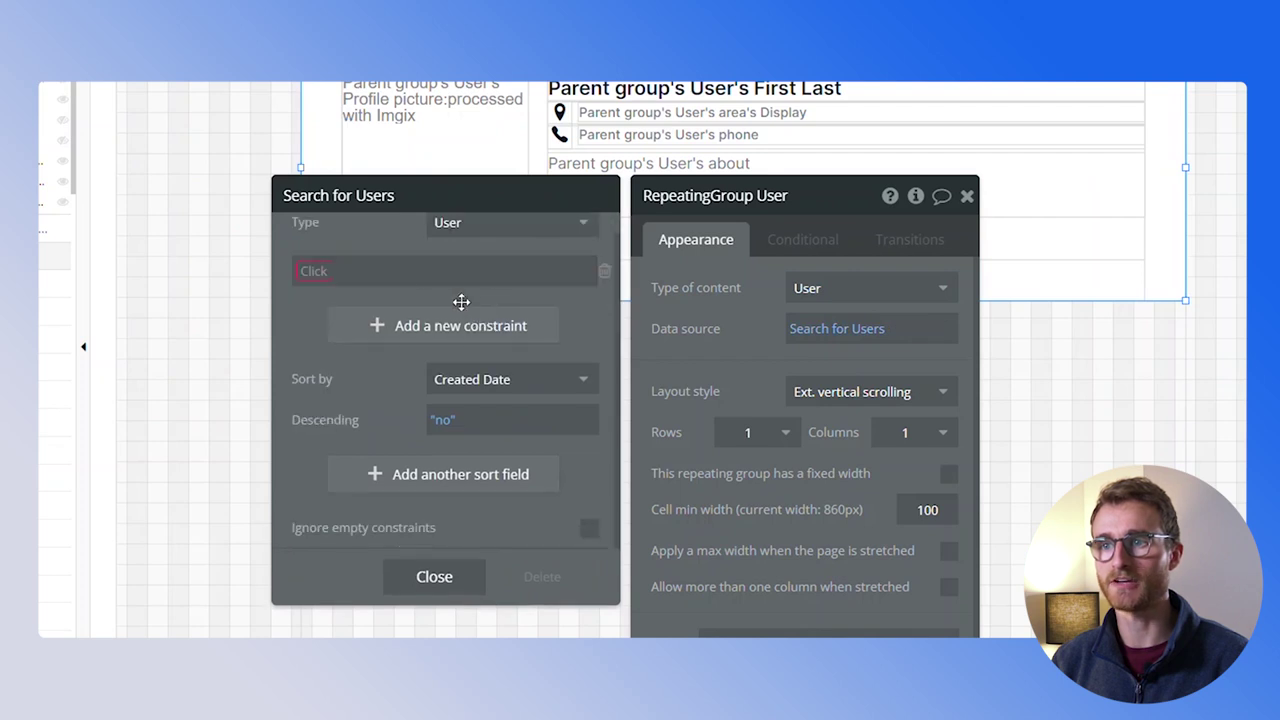
{"action": "left_click", "coordinate": [302, 271]}
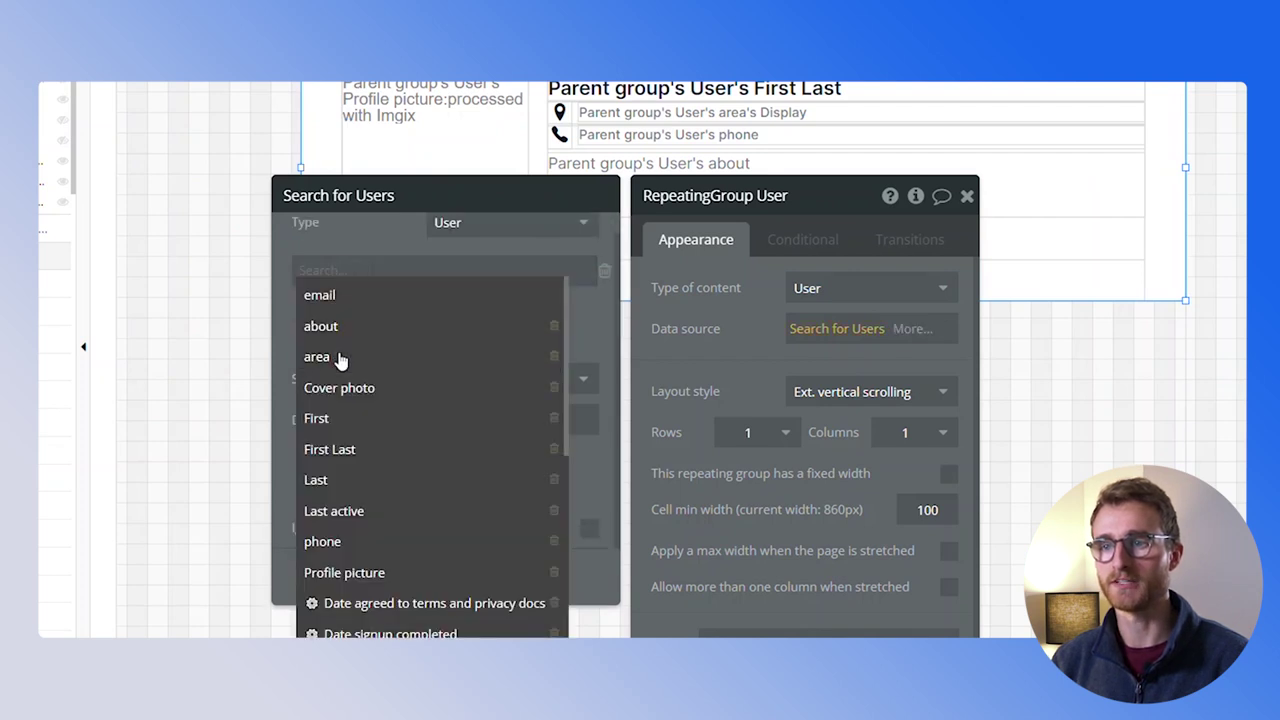
{"action": "left_click", "coordinate": [337, 356]}
{"action": "left_click", "coordinate": [343, 271]}
{"action": "left_click", "coordinate": [345, 298]}
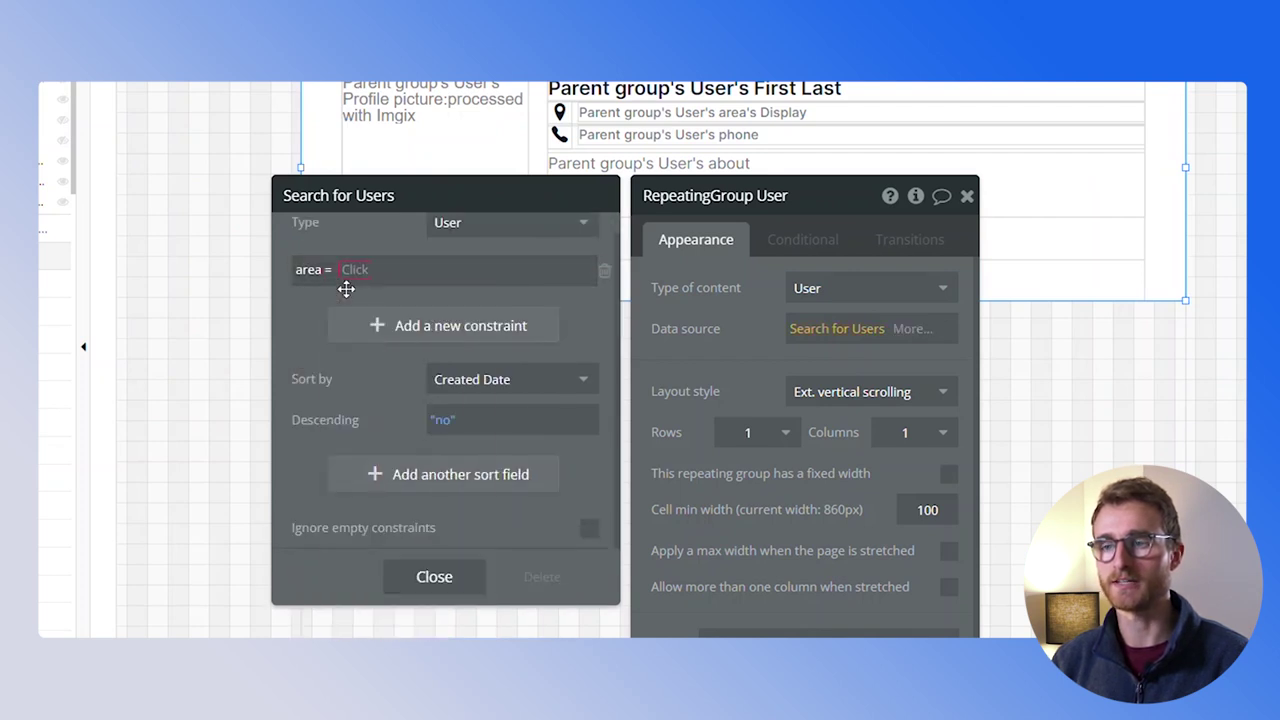
{"action": "left_click", "coordinate": [357, 272]}
{"action": "type", "text": "fil"}
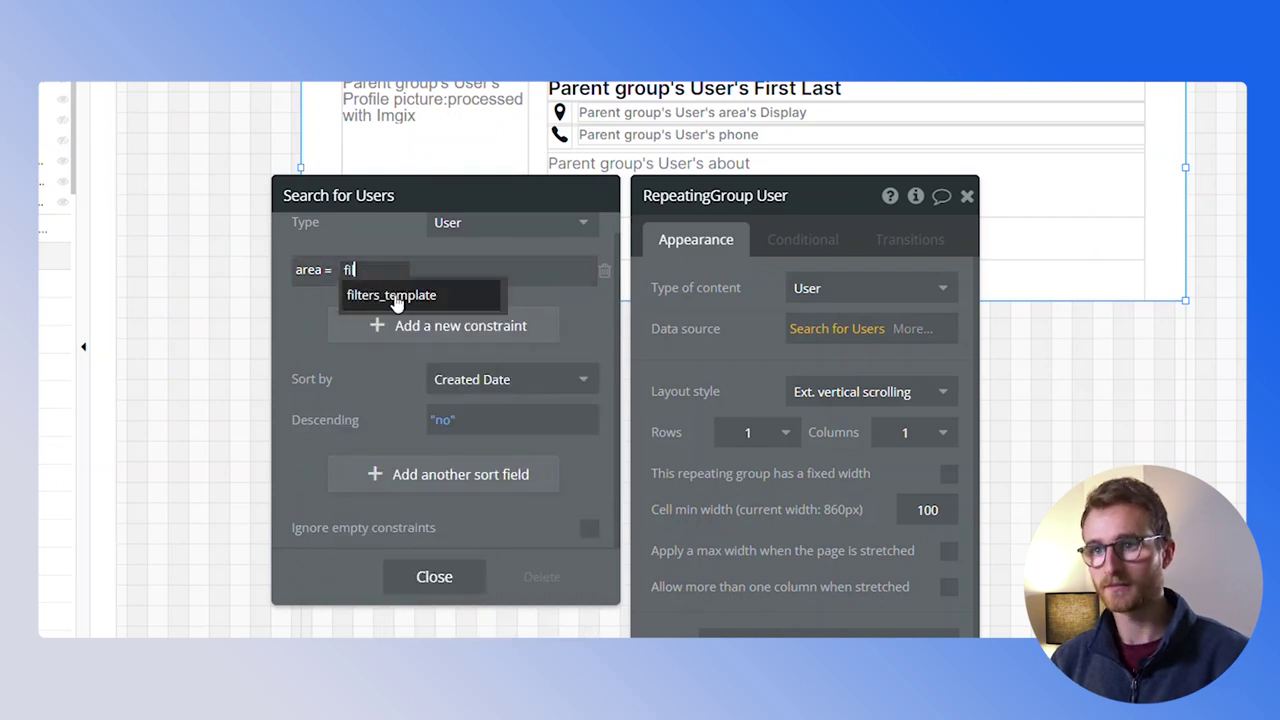
{"action": "left_click", "coordinate": [392, 292]}
{"action": "left_click", "coordinate": [499, 298]}
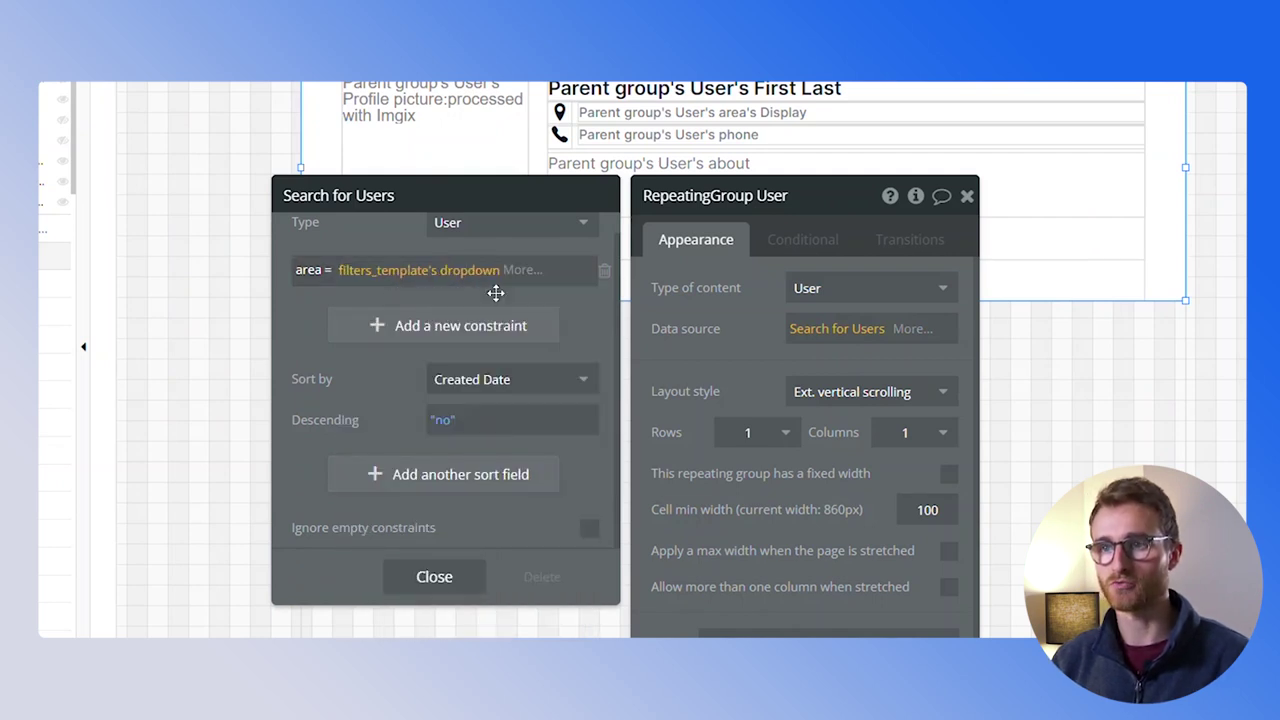
{"action": "left_click", "coordinate": [385, 228]}
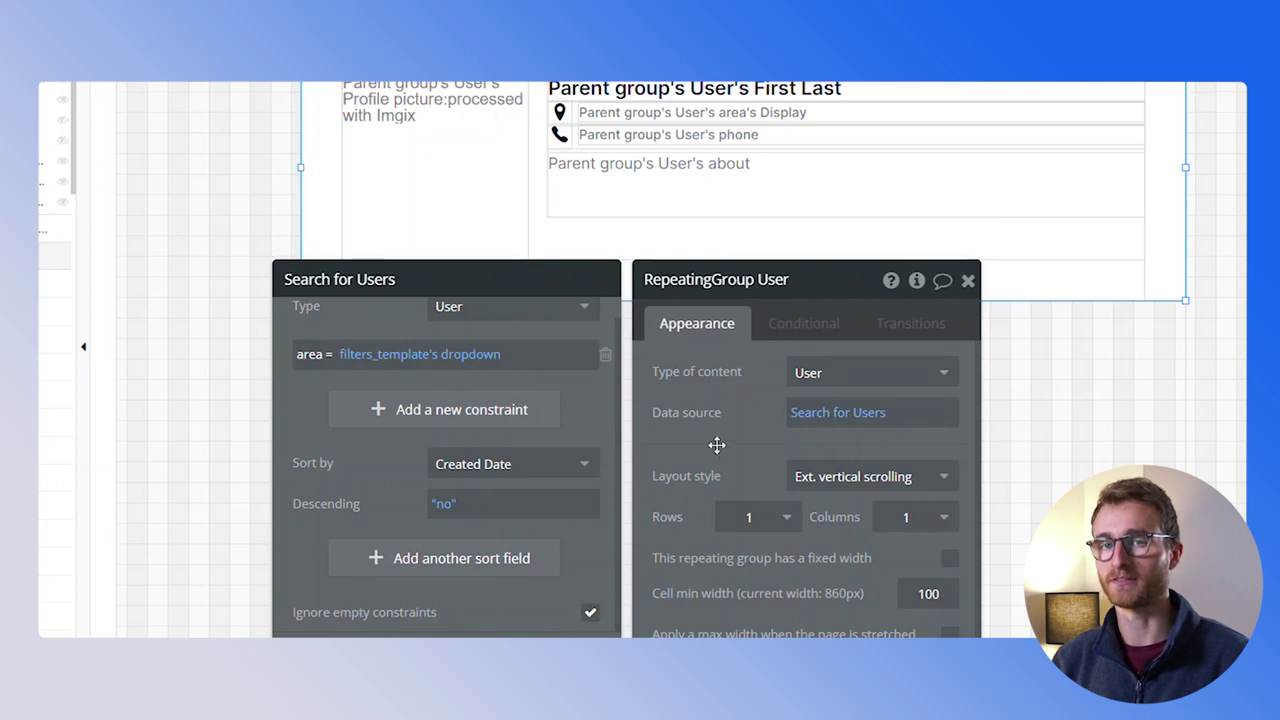
{"action": "mouse_move", "coordinate": [713, 459]}
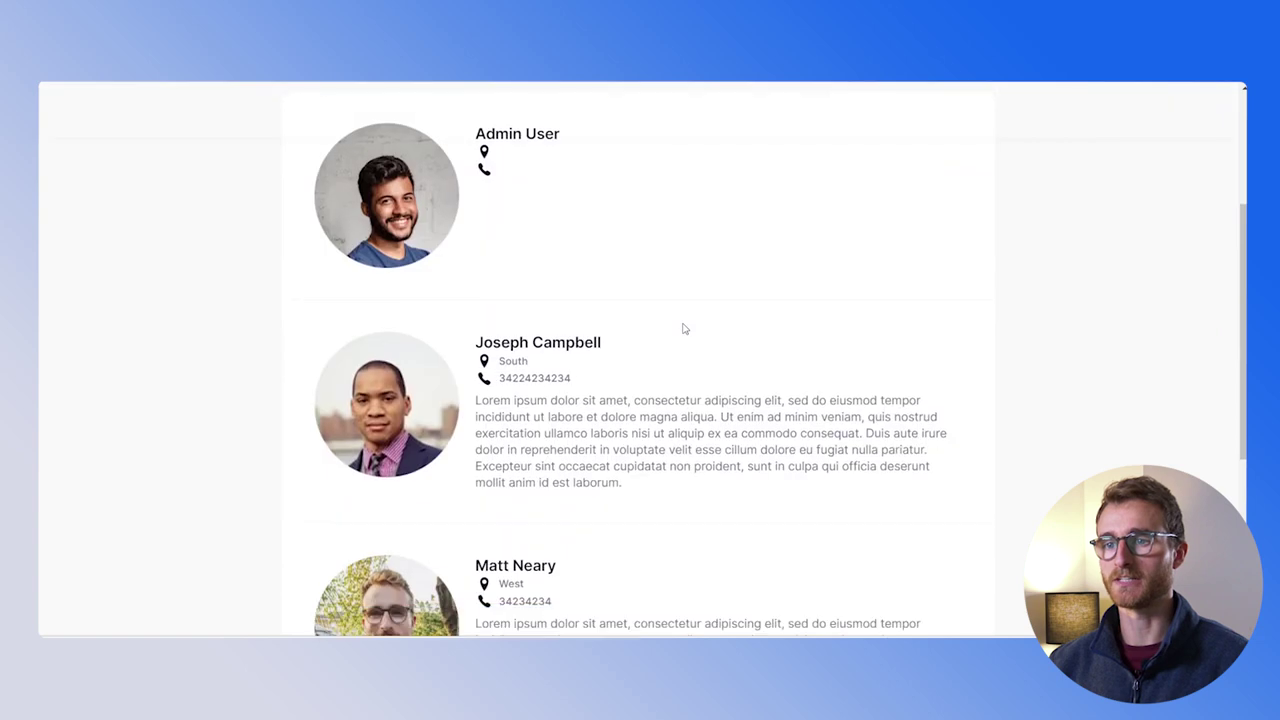
Filter the user list by West area in preview
{"action": "scroll", "coordinate": [571, 466], "scroll_direction": "down", "scroll_amount": 1}
{"action": "scroll", "coordinate": [571, 466], "scroll_direction": "up", "scroll_amount": 1}
{"action": "scroll", "coordinate": [700, 380], "scroll_direction": "down", "scroll_amount": 2}
{"action": "scroll", "coordinate": [866, 288], "scroll_direction": "up", "scroll_amount": 3}
{"action": "left_click", "coordinate": [900, 232]}
{"action": "left_click", "coordinate": [870, 289]}
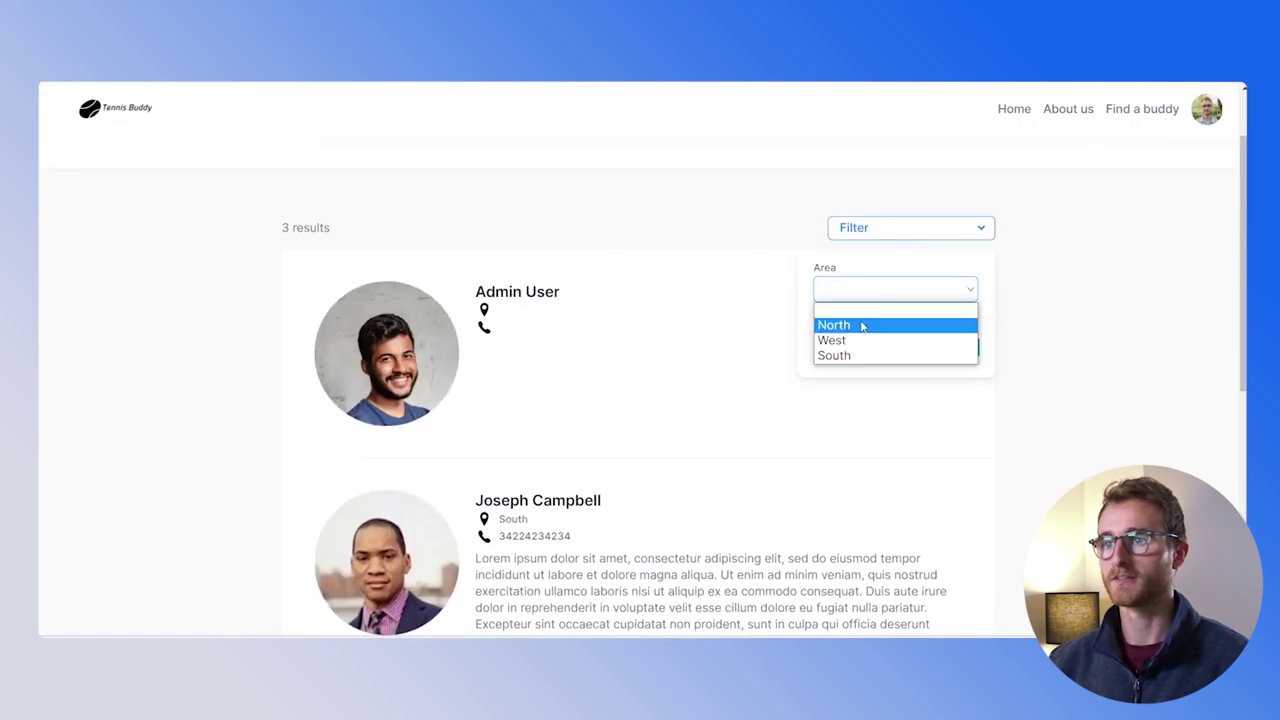
{"action": "left_click", "coordinate": [860, 340]}
{"action": "left_click", "coordinate": [946, 347]}
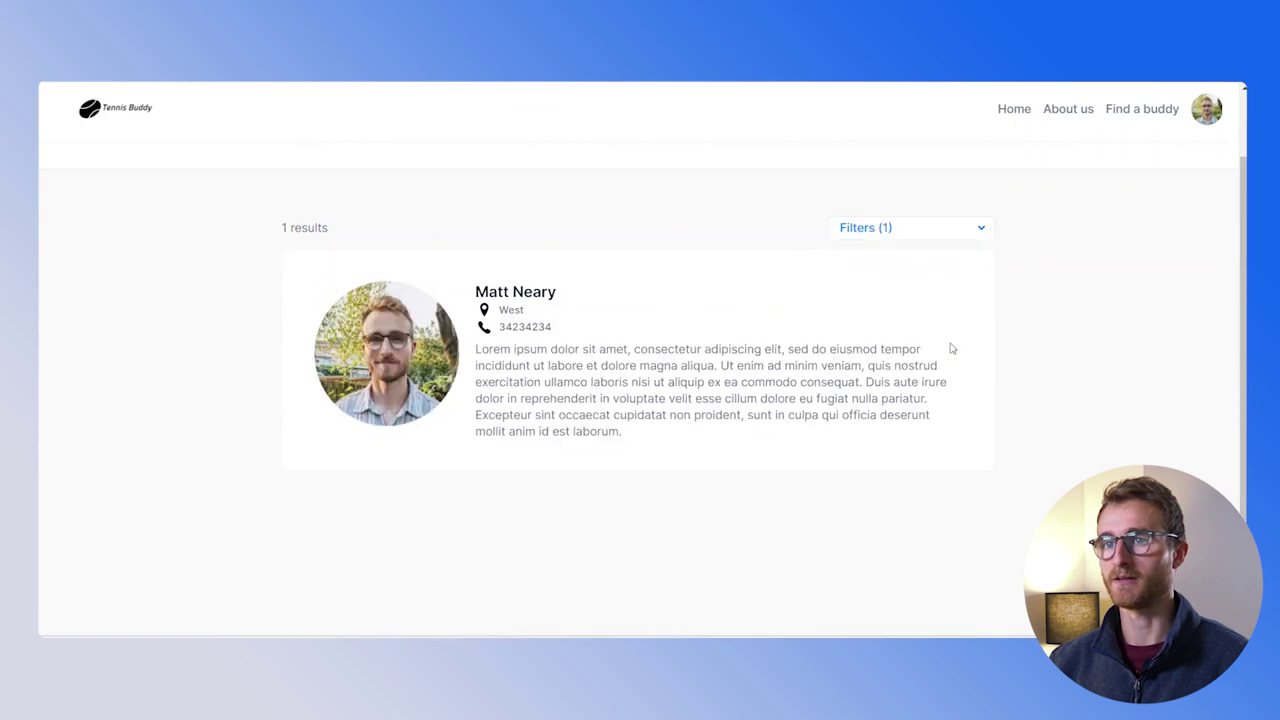
Clear the filter and switch to South, leaving only the single South-area user
{"action": "left_click", "coordinate": [922, 230]}
{"action": "left_click", "coordinate": [826, 347]}
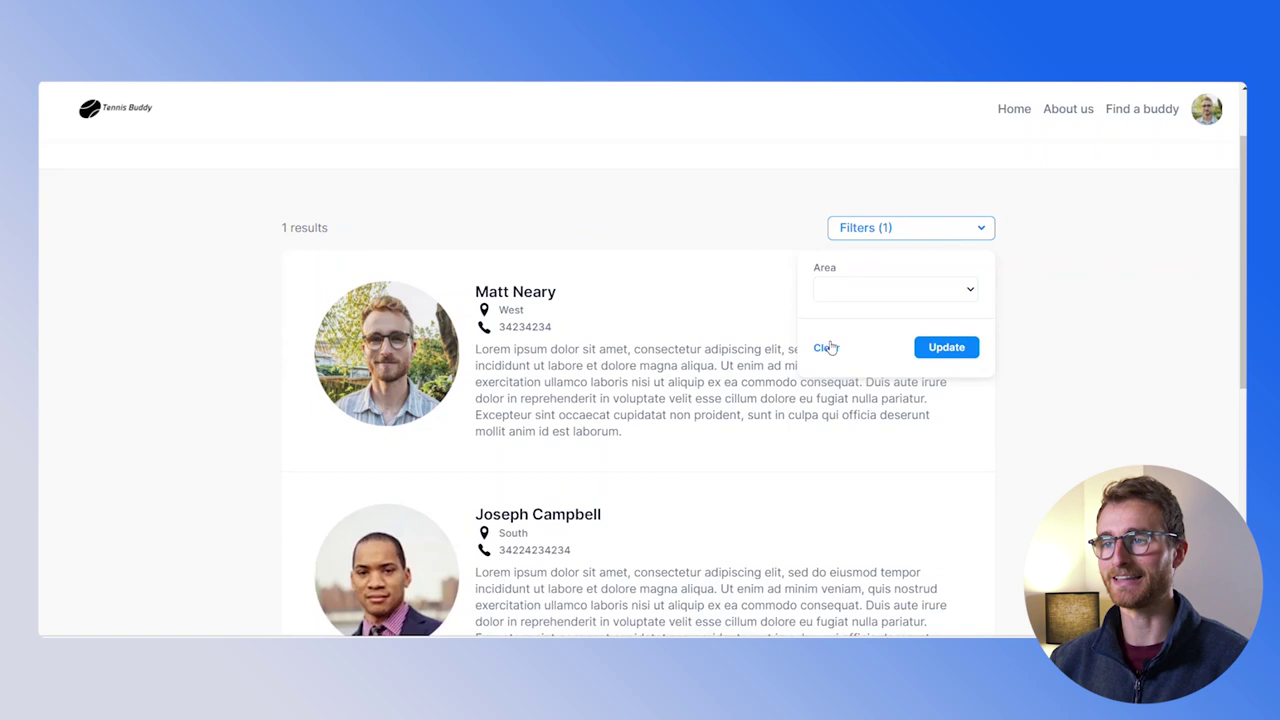
{"action": "left_click", "coordinate": [925, 289]}
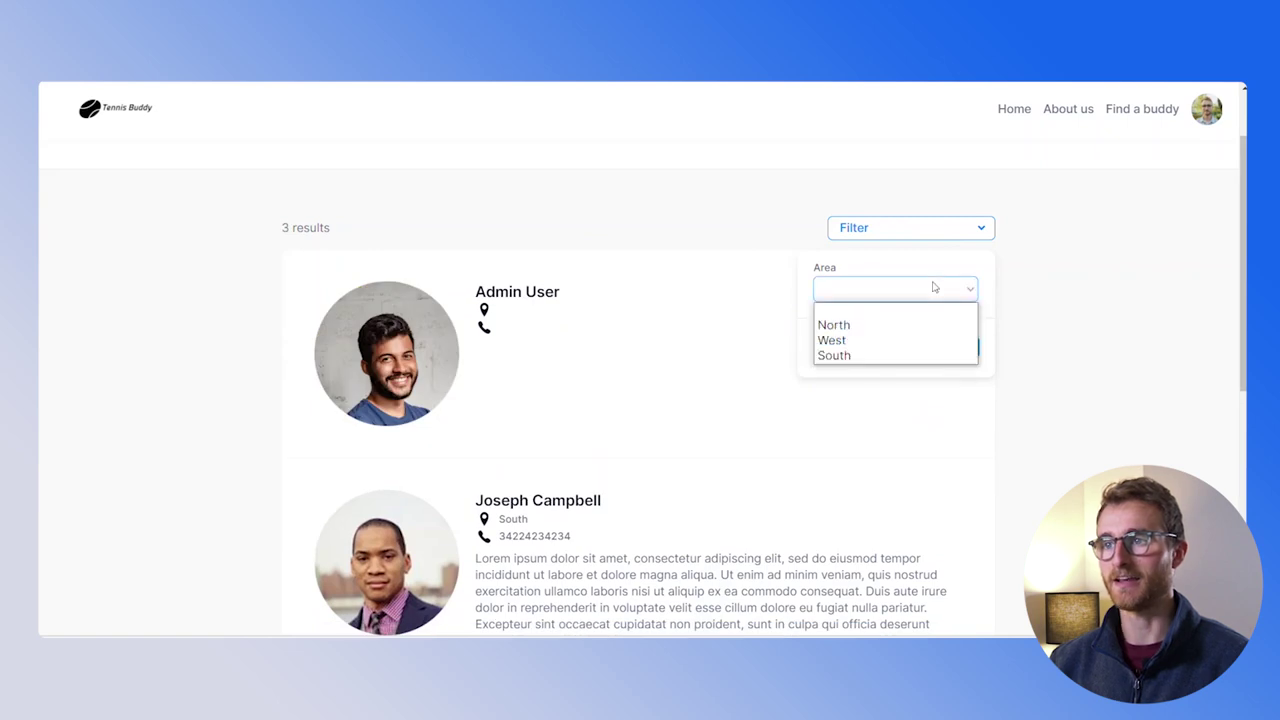
{"action": "left_click", "coordinate": [870, 355]}
{"action": "left_click", "coordinate": [946, 347]}
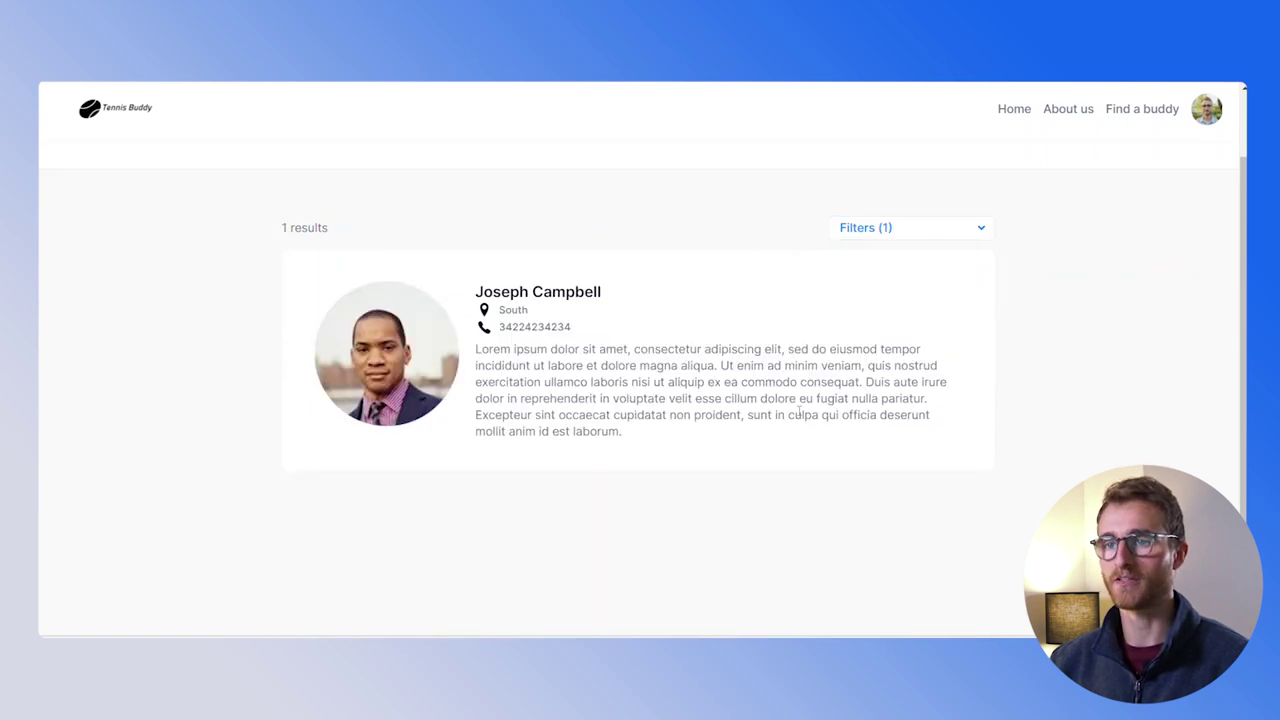
{"action": "scroll", "coordinate": [804, 399], "scroll_direction": "up", "scroll_amount": 2}
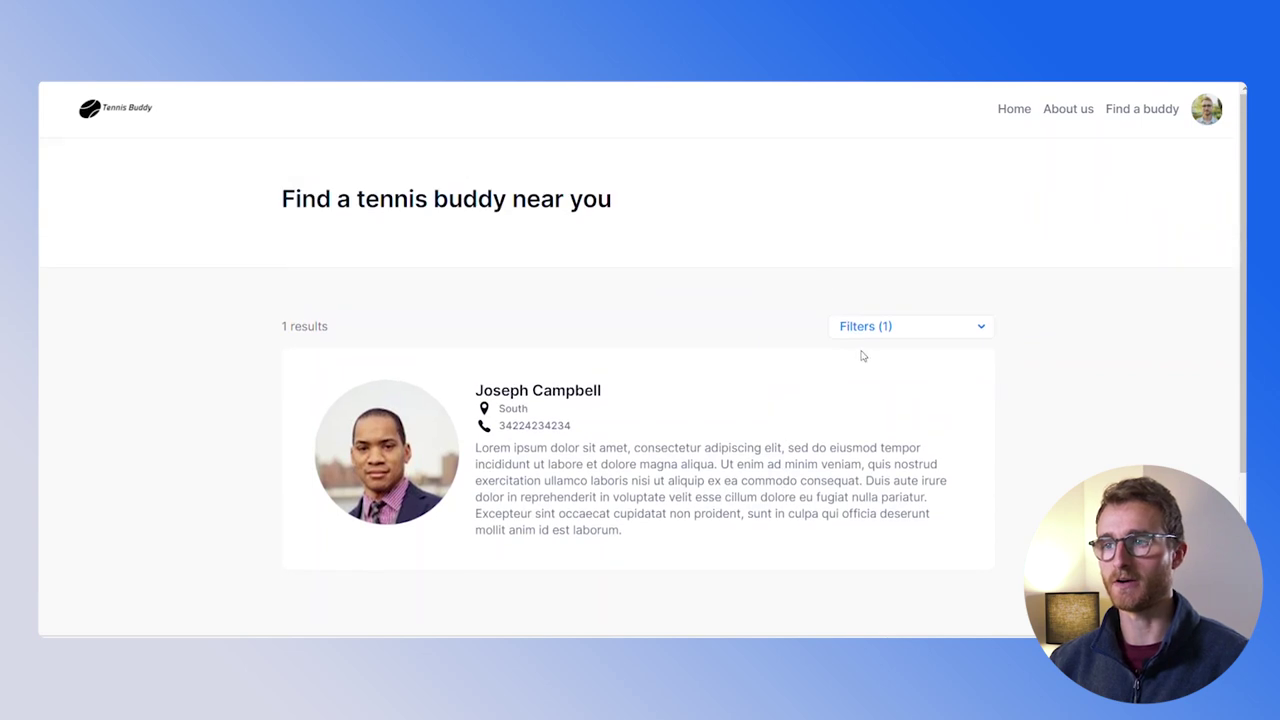